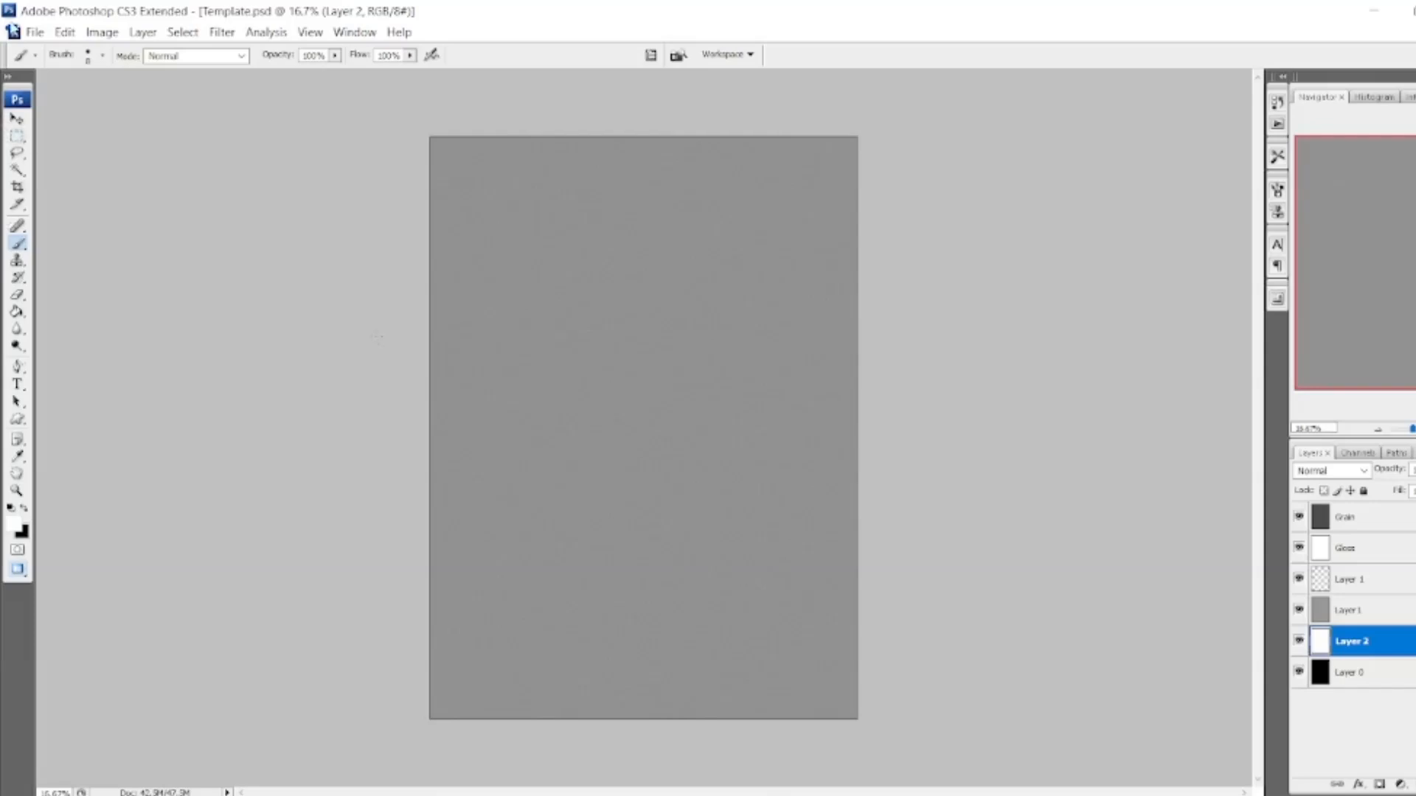
{"action": "left_click", "coordinate": [35, 32]}
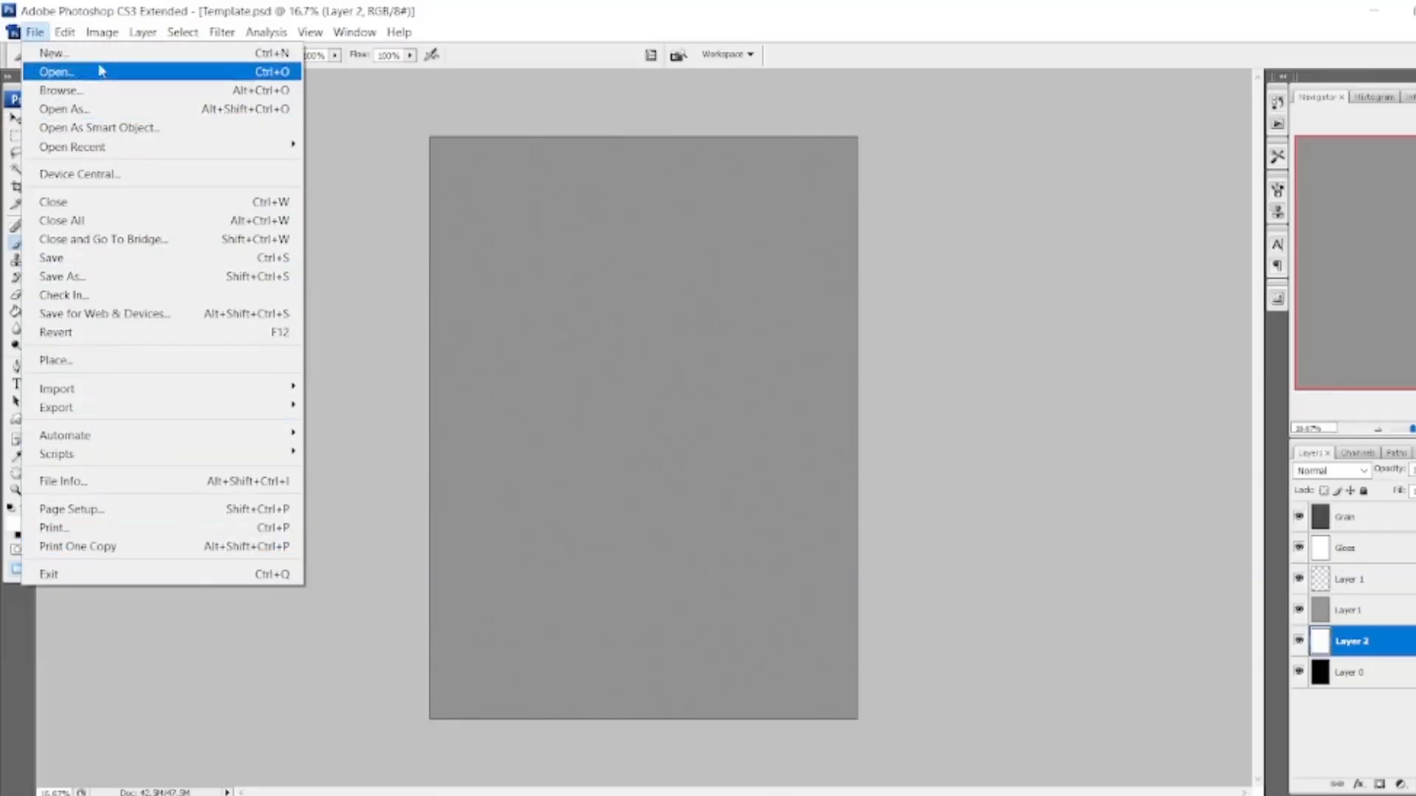
{"action": "mouse_move", "coordinate": [104, 35]}
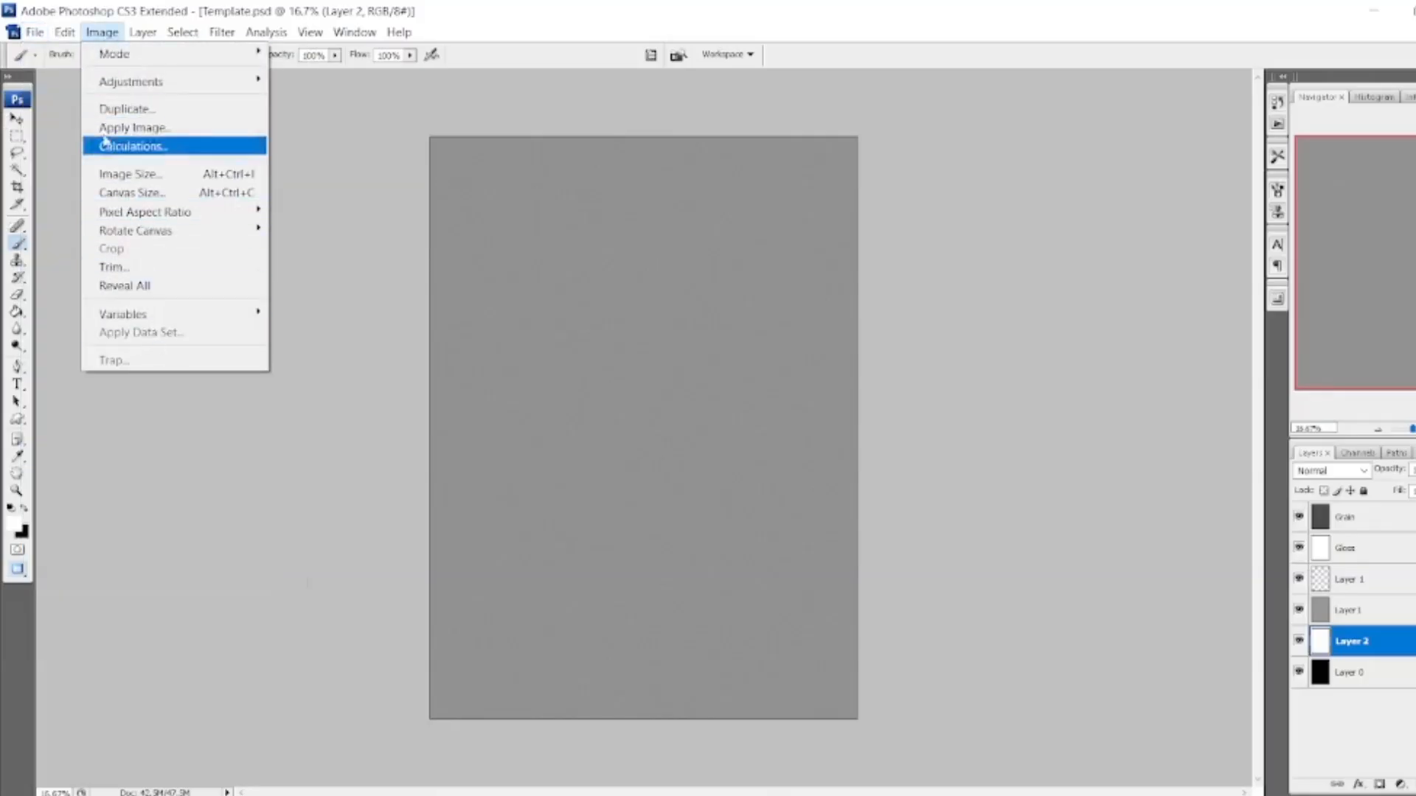
{"action": "left_click", "coordinate": [69, 35]}
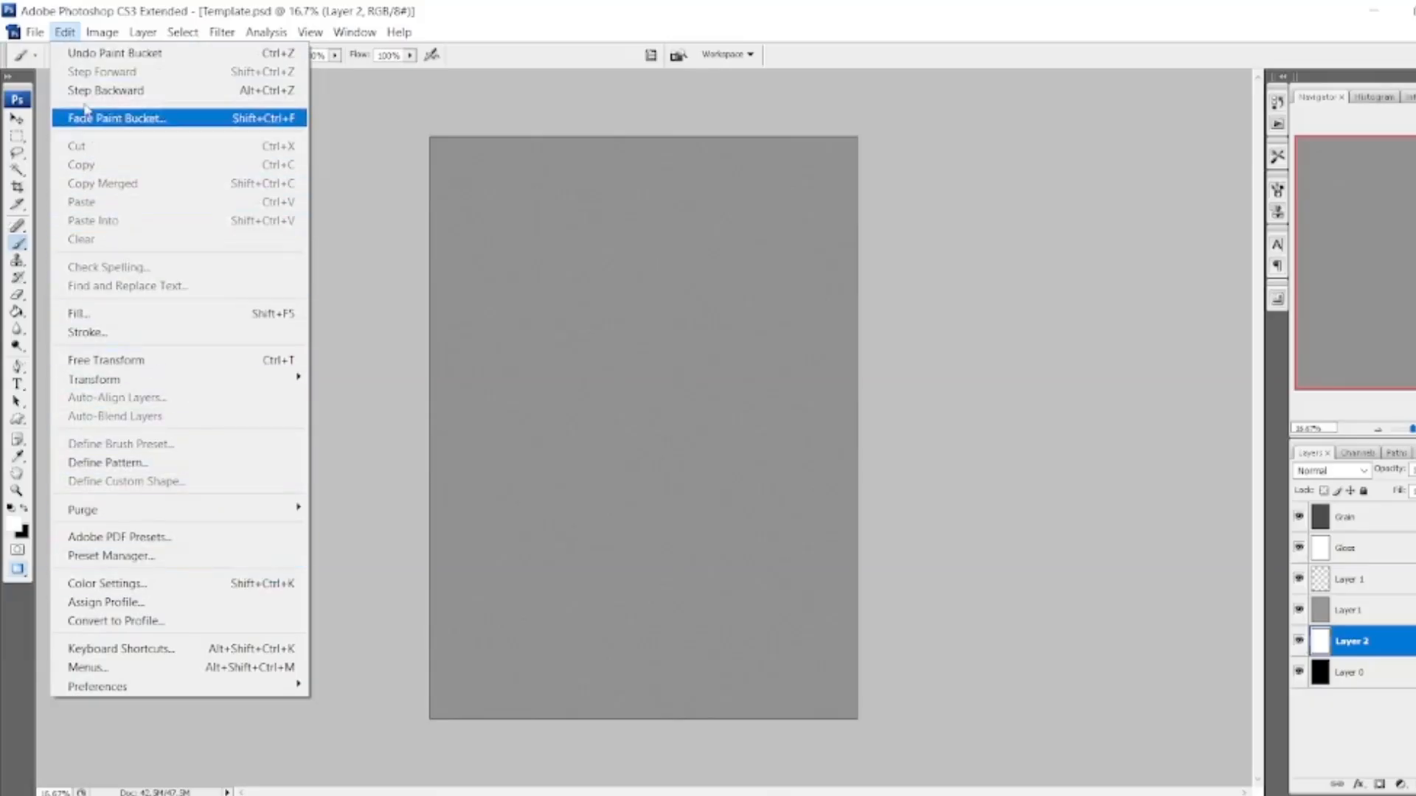
{"action": "left_click", "coordinate": [35, 34]}
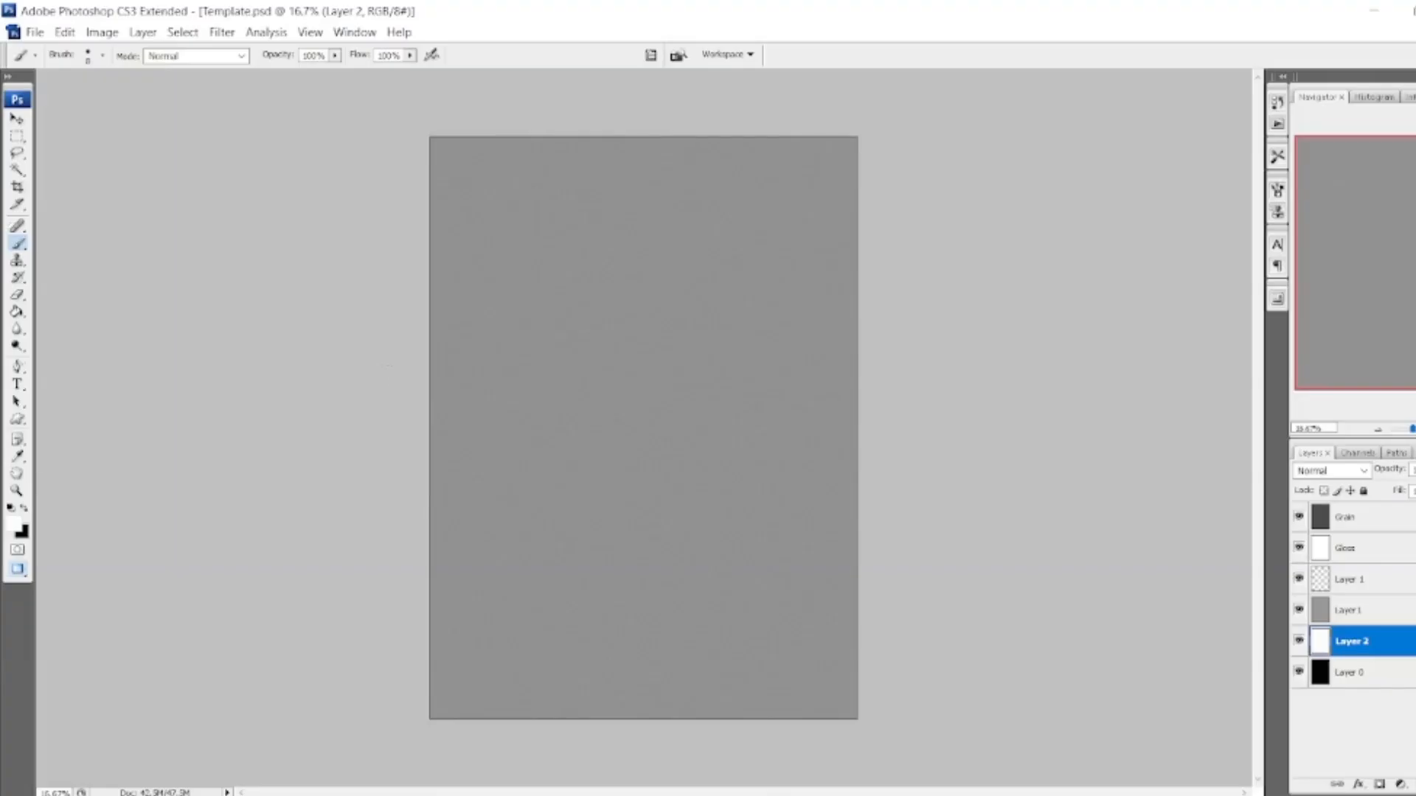
{"action": "left_click", "coordinate": [35, 33]}
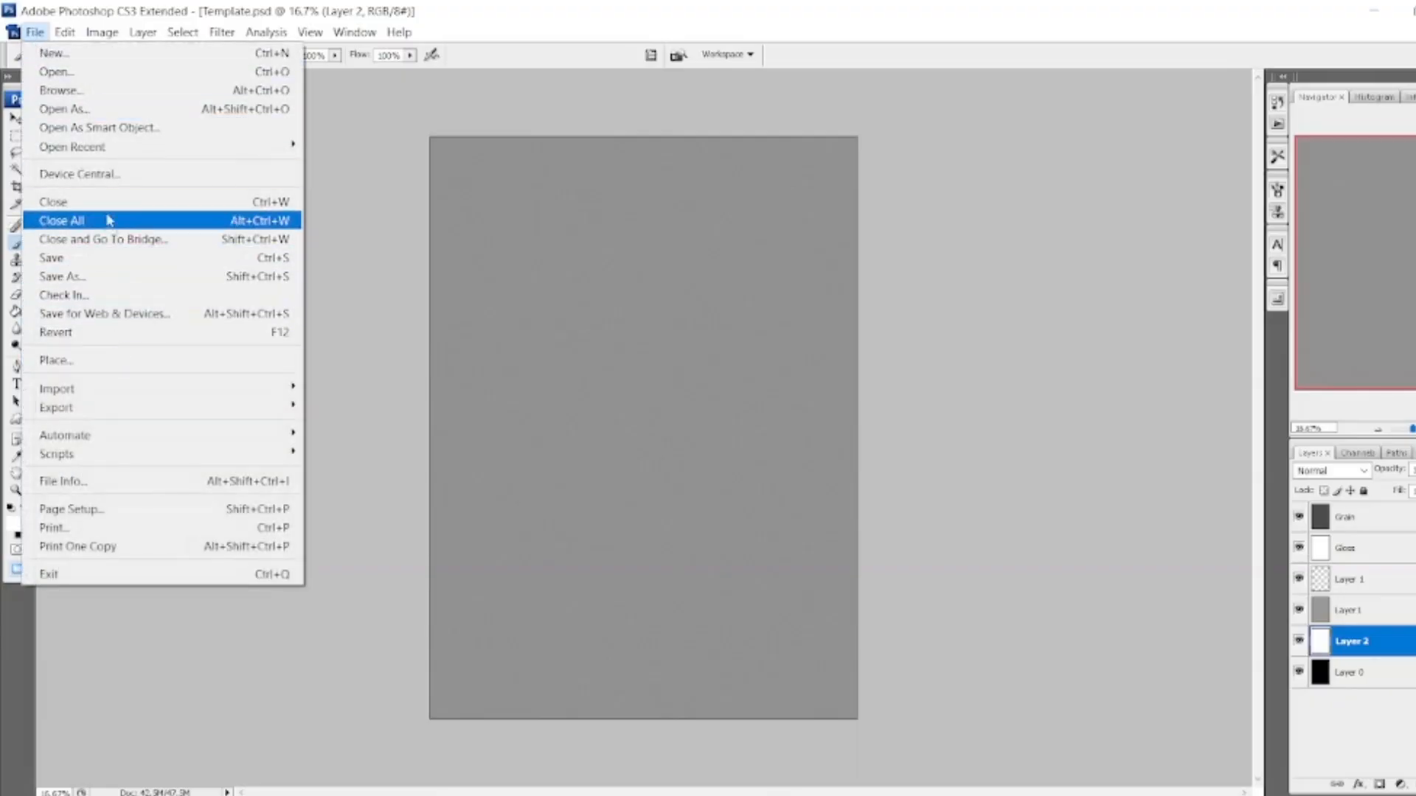
{"action": "left_click", "coordinate": [35, 35]}
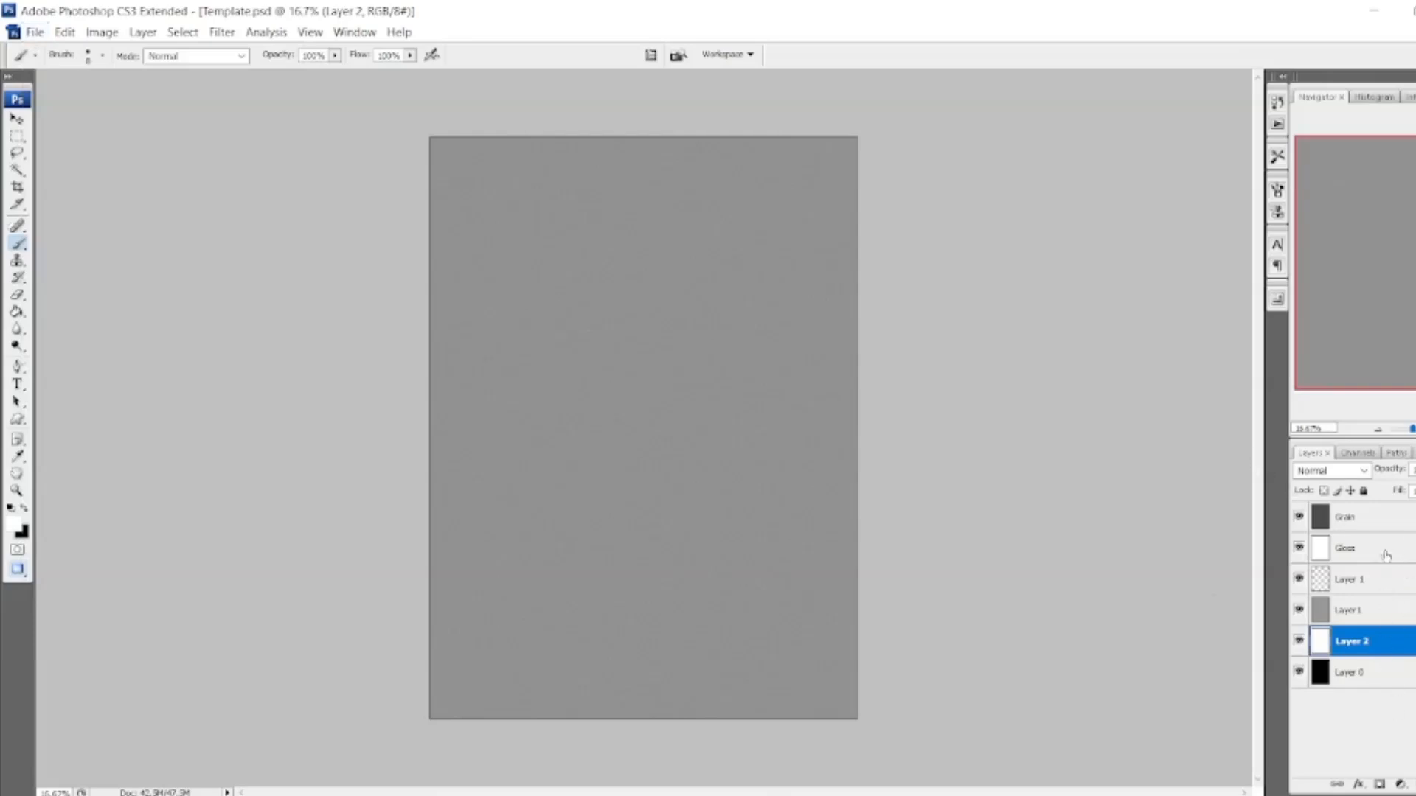
Examine the black, white and grey background layers, comparing the canvas with the grey and white layers hidden and shown.
{"action": "left_click", "coordinate": [1360, 674]}
{"action": "left_click", "coordinate": [1362, 646]}
{"action": "left_click", "coordinate": [1361, 675]}
{"action": "left_click", "coordinate": [1366, 641]}
{"action": "left_click", "coordinate": [1364, 672]}
{"action": "left_click", "coordinate": [1336, 641]}
{"action": "left_click", "coordinate": [1300, 610]}
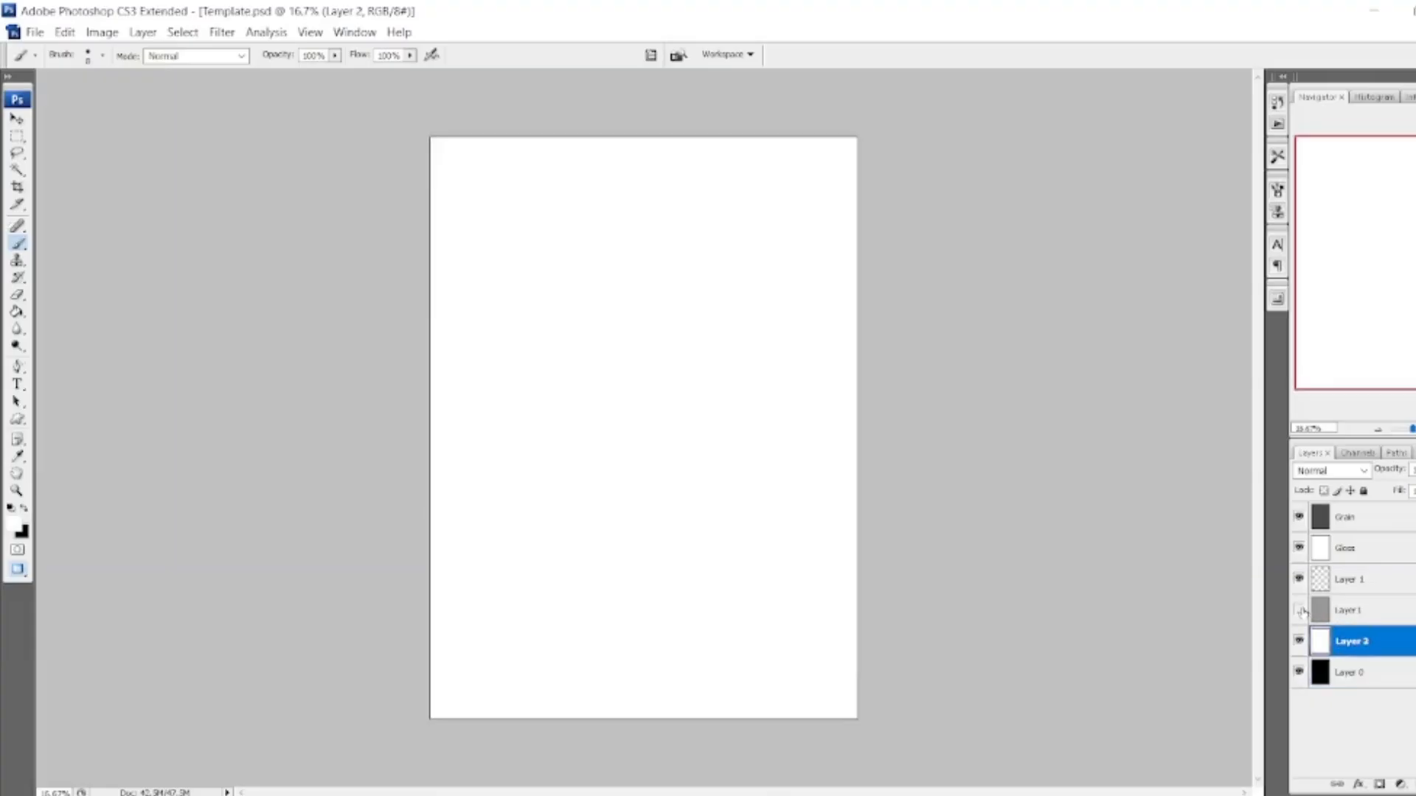
{"action": "left_click", "coordinate": [1300, 640]}
{"action": "left_click", "coordinate": [1300, 640]}
{"action": "left_click", "coordinate": [1300, 611]}
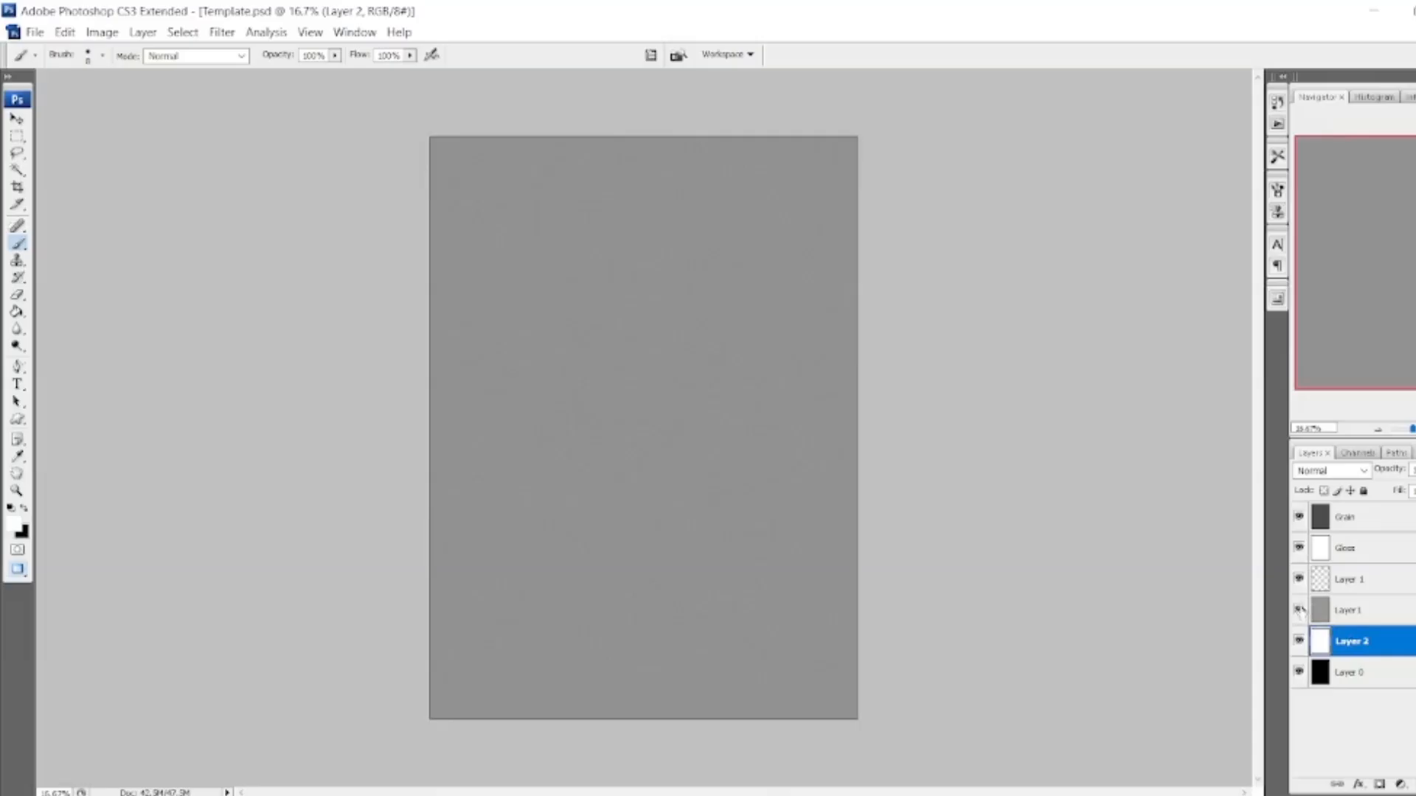
Compare the canvas with the Gloss and Grain overlay layers hidden and shown, looking at it up close.
{"action": "left_click", "coordinate": [1356, 583]}
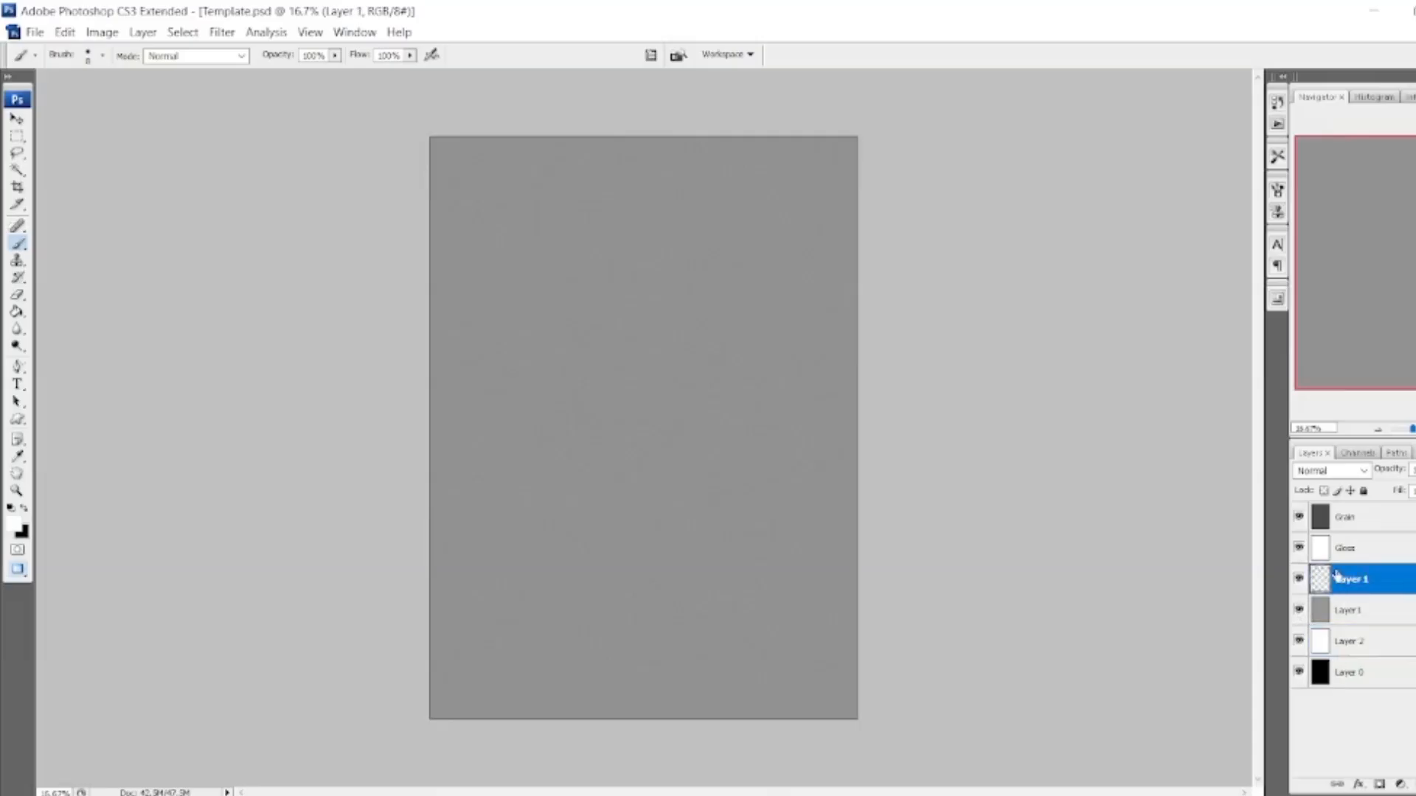
{"action": "left_click", "coordinate": [1299, 548]}
{"action": "left_click", "coordinate": [1300, 517]}
{"action": "left_click", "coordinate": [1300, 517]}
{"action": "key", "text": "ctrl+plus"}
{"action": "key", "text": "ctrl+plus"}
{"action": "key", "text": "ctrl+plus"}
{"action": "key", "text": "ctrl+plus"}
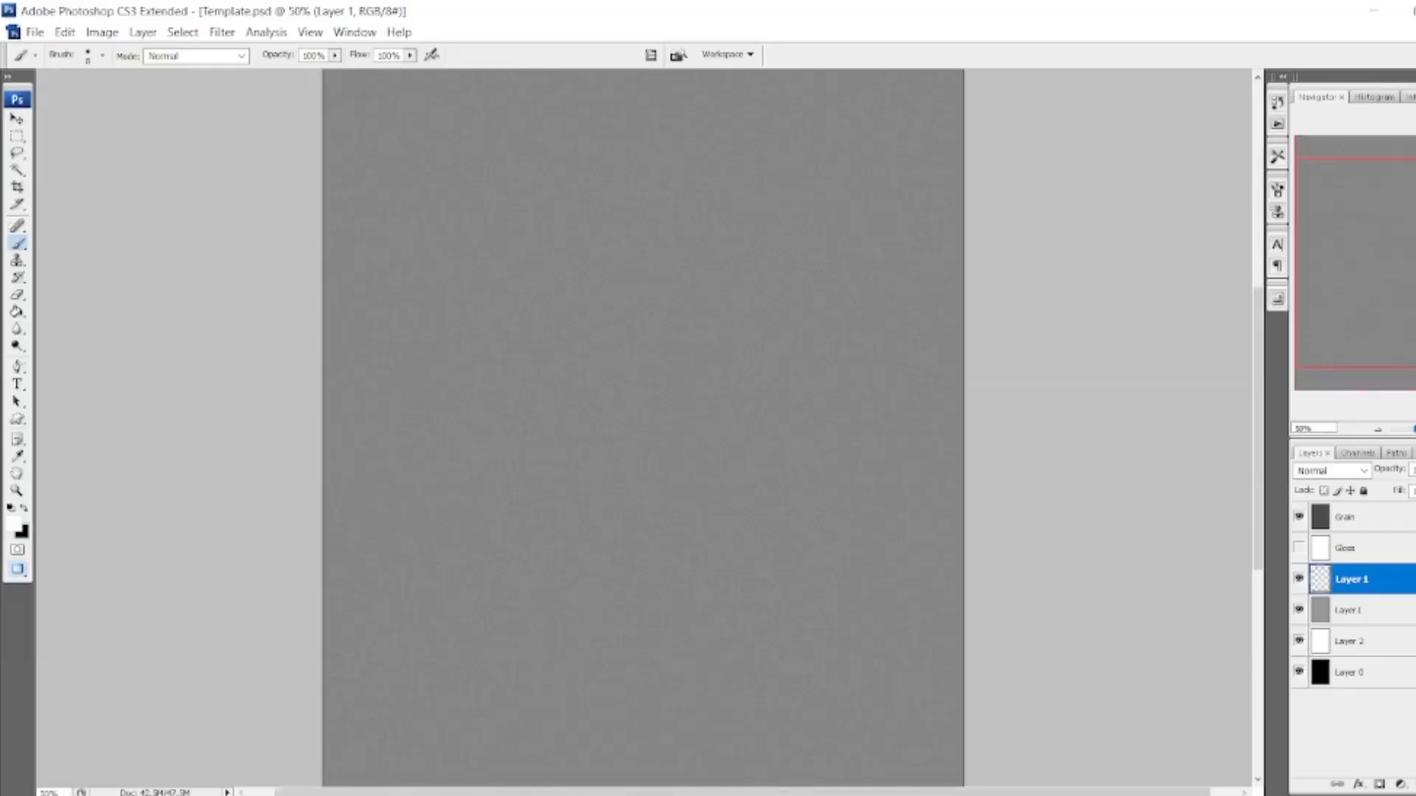
{"action": "left_click", "coordinate": [1300, 549]}
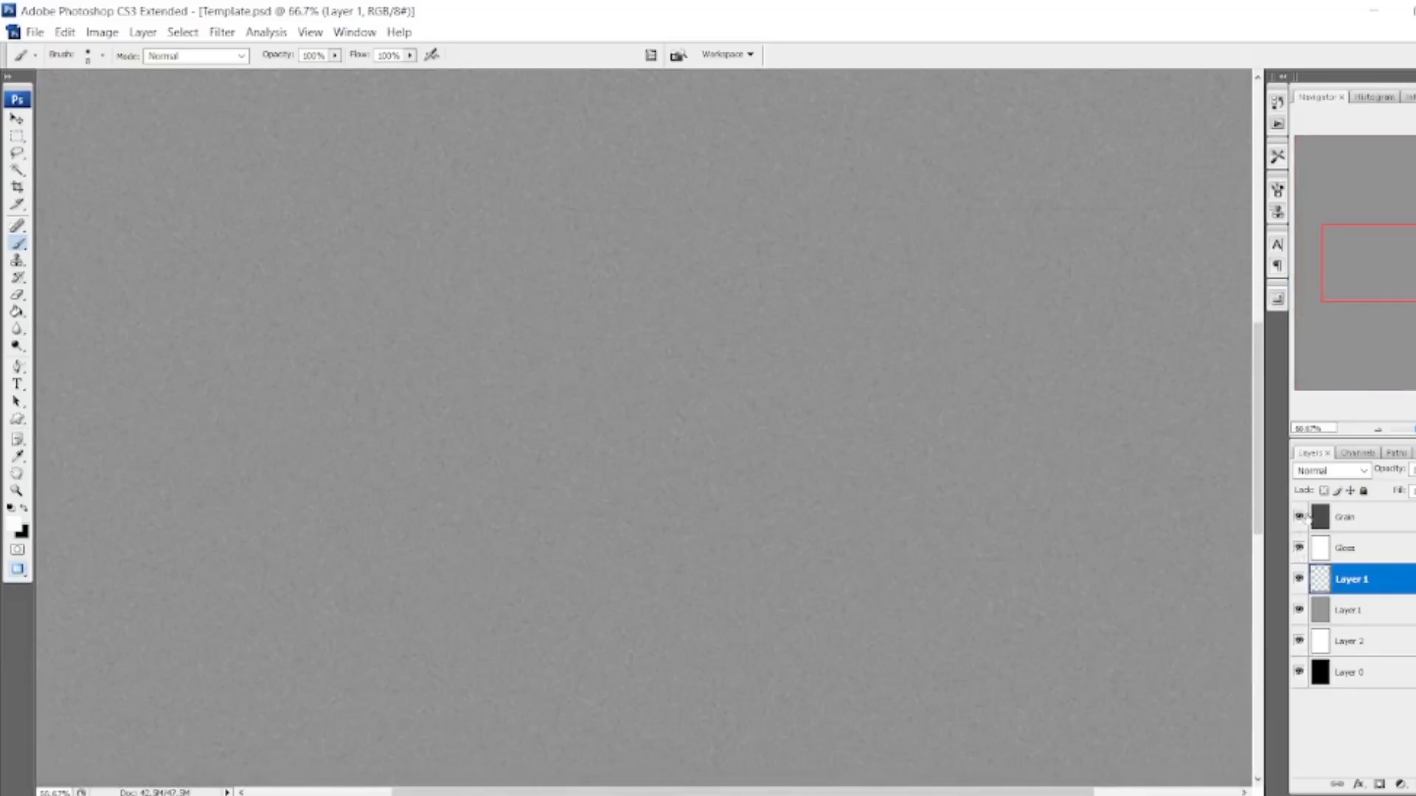
Inspect the paper texture up close with the Grain layer hidden and shown, then return to the full-page view.
{"action": "left_click", "coordinate": [1300, 518]}
{"action": "left_click", "coordinate": [1300, 518]}
{"action": "left_click", "coordinate": [1300, 518]}
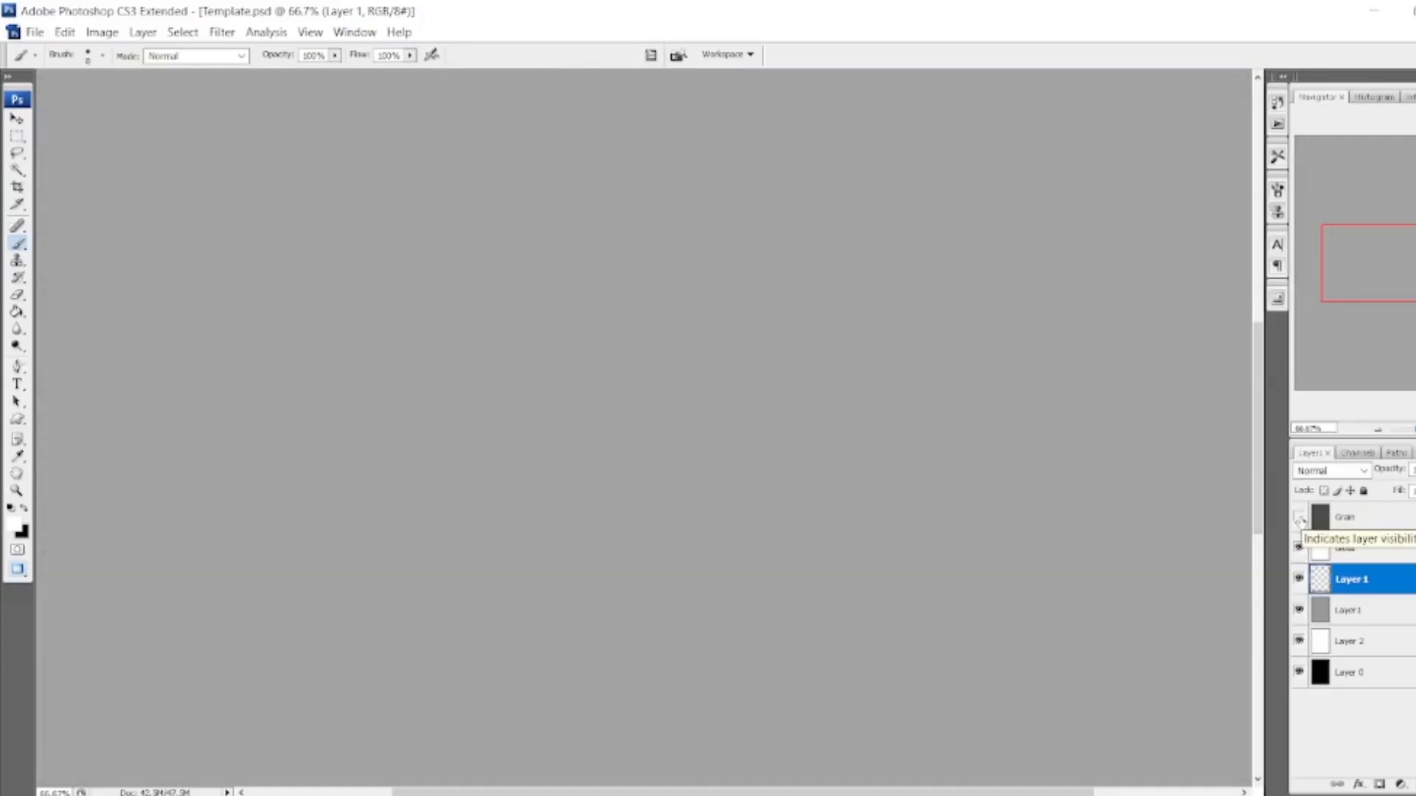
{"action": "left_click", "coordinate": [1300, 518]}
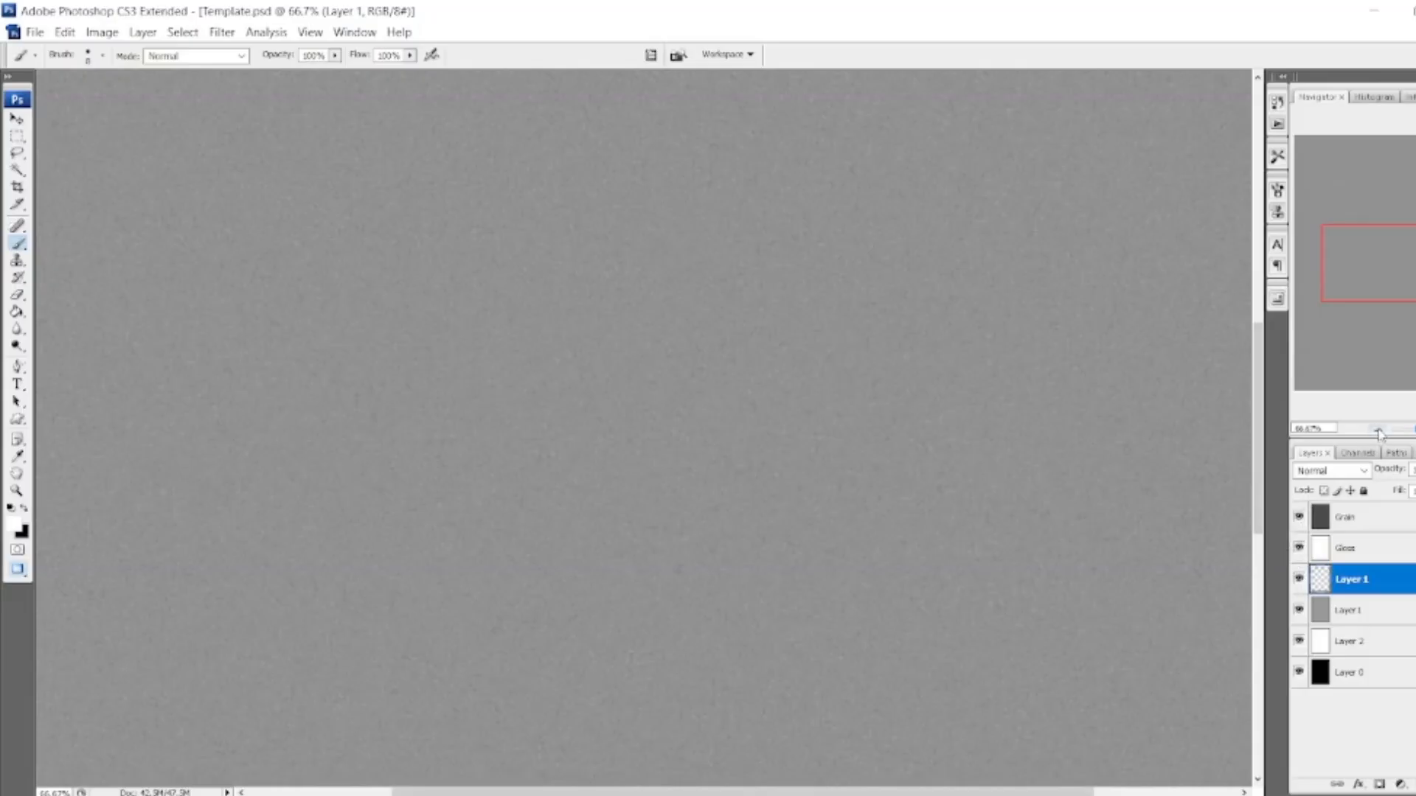
{"action": "left_click", "coordinate": [1300, 518]}
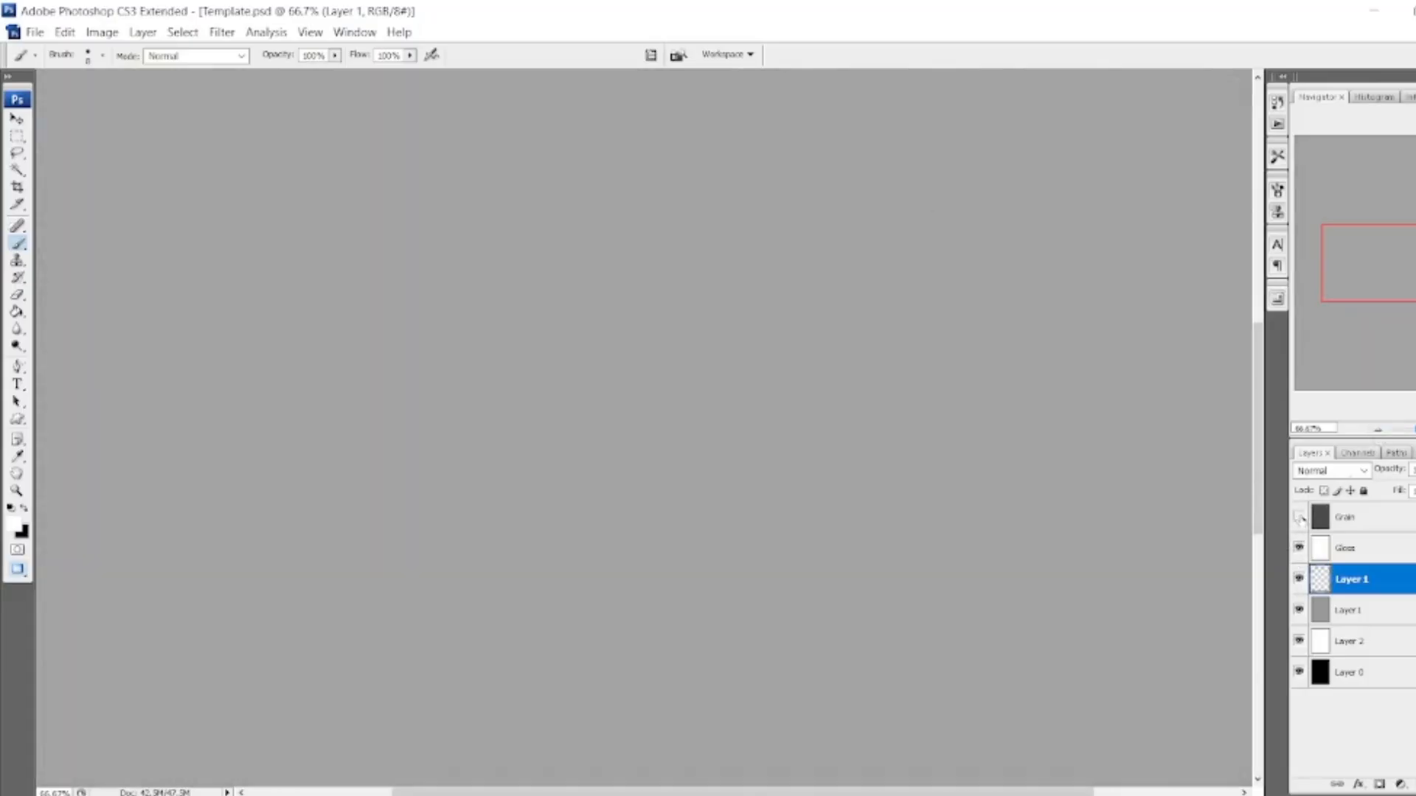
{"action": "left_click", "coordinate": [1301, 518]}
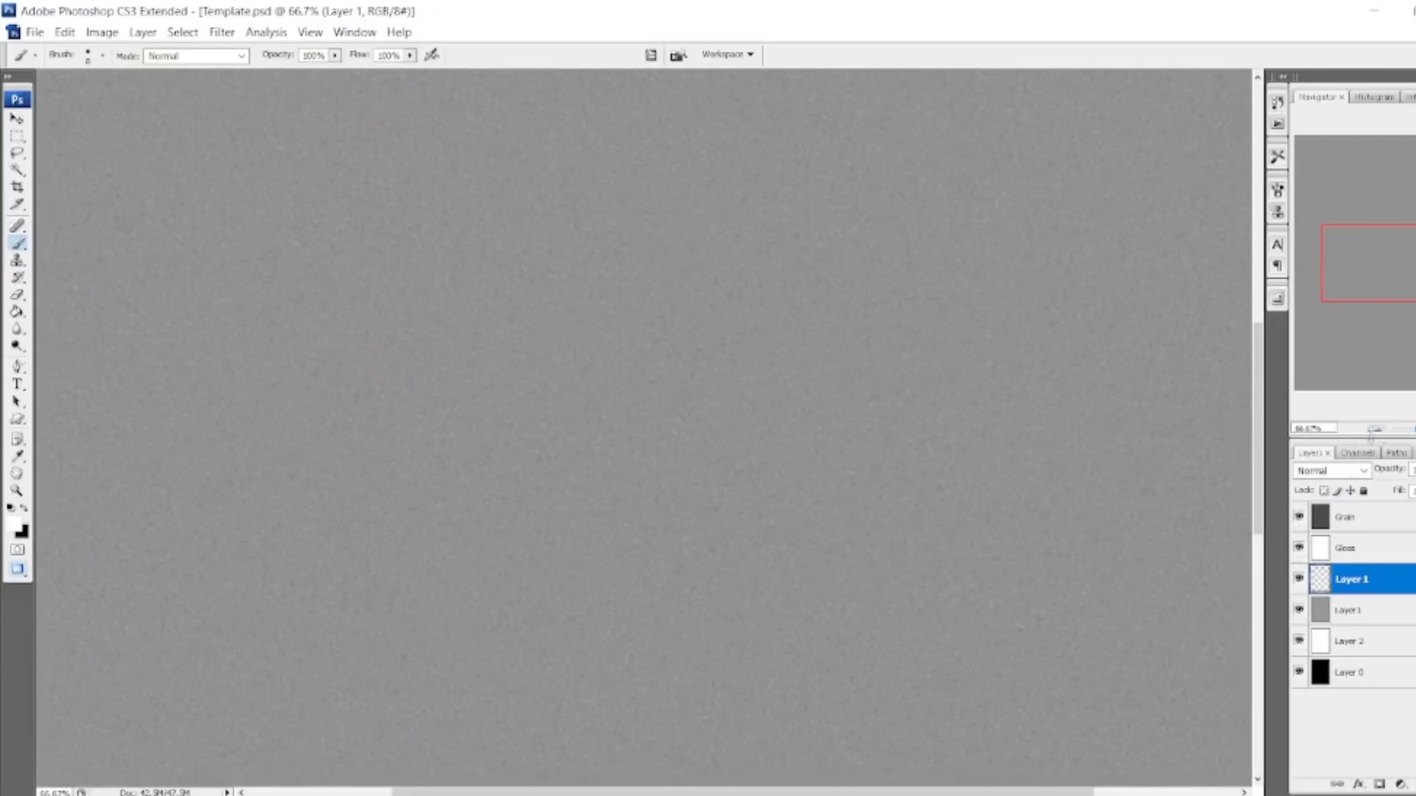
{"action": "left_click", "coordinate": [1377, 431]}
{"action": "left_click", "coordinate": [1377, 431]}
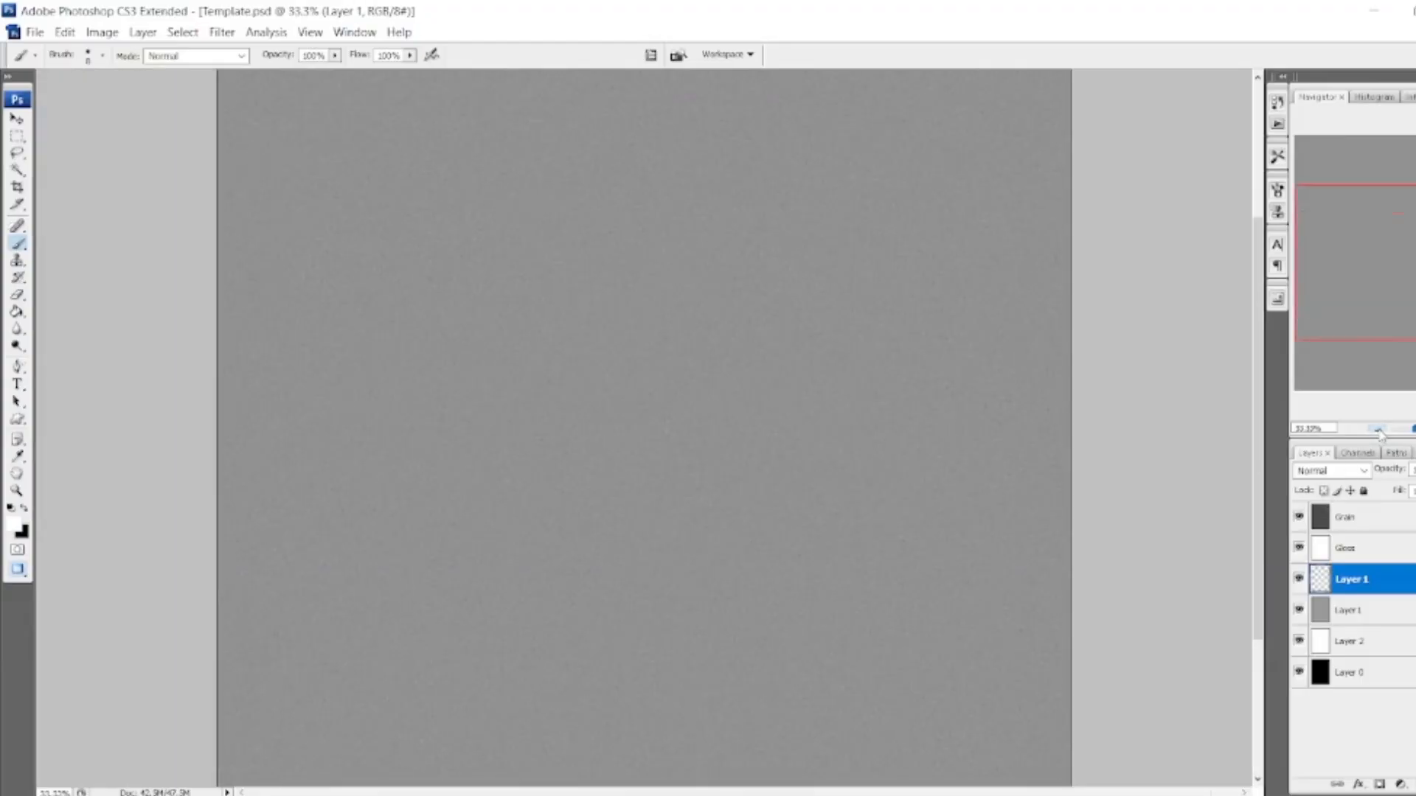
{"action": "left_click", "coordinate": [1377, 431]}
{"action": "left_click", "coordinate": [1377, 430]}
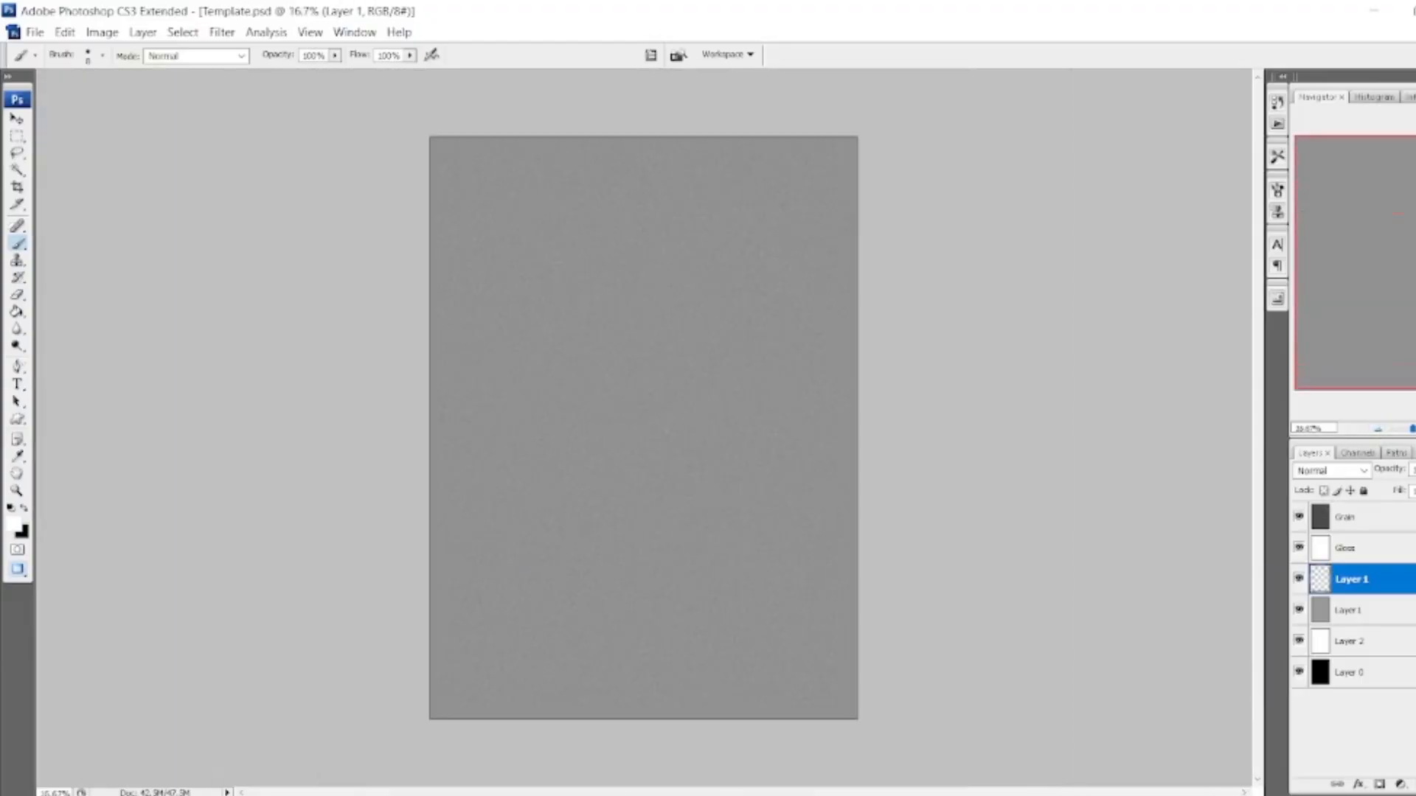
Set the foreground colour to a dark blue.
{"action": "left_click", "coordinate": [14, 525]}
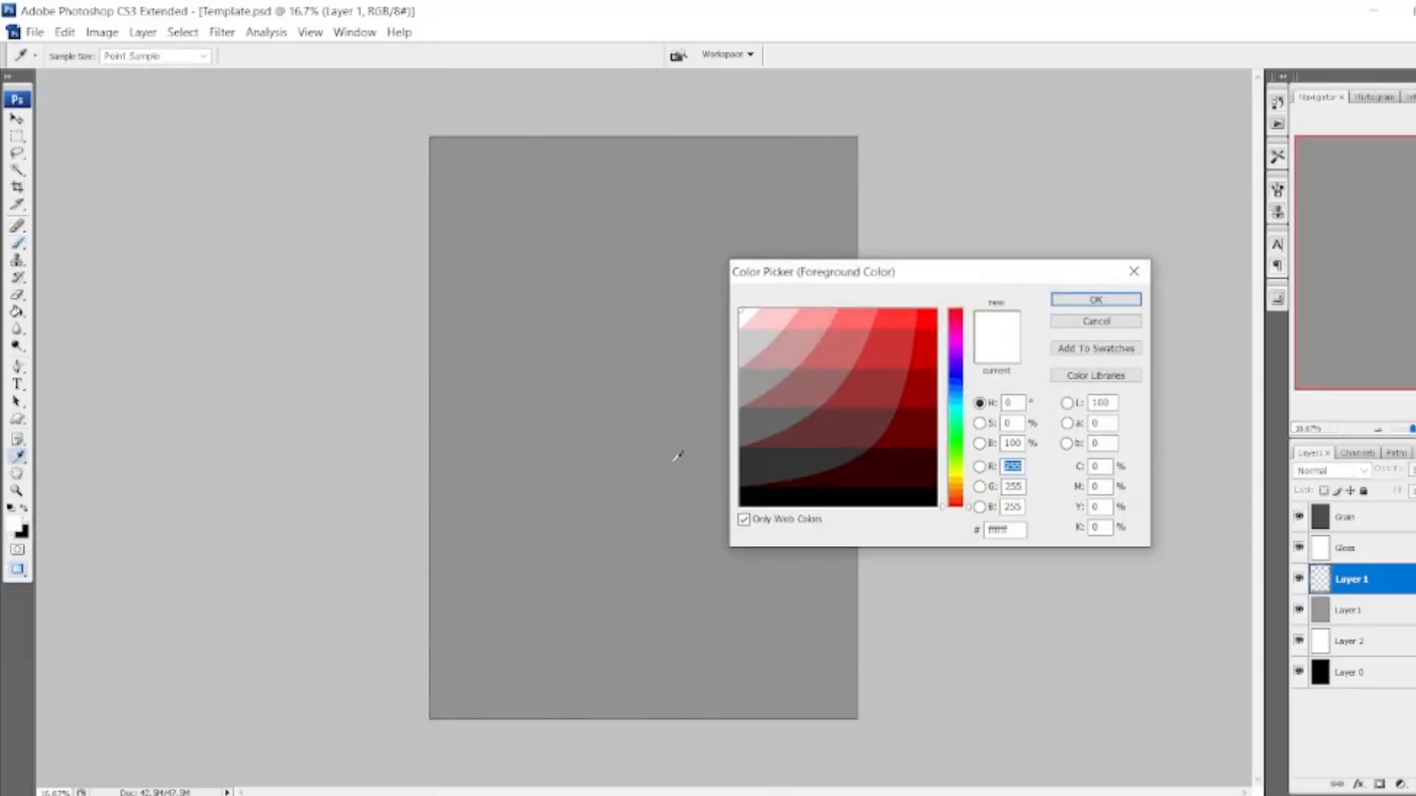
{"action": "left_click", "coordinate": [957, 402]}
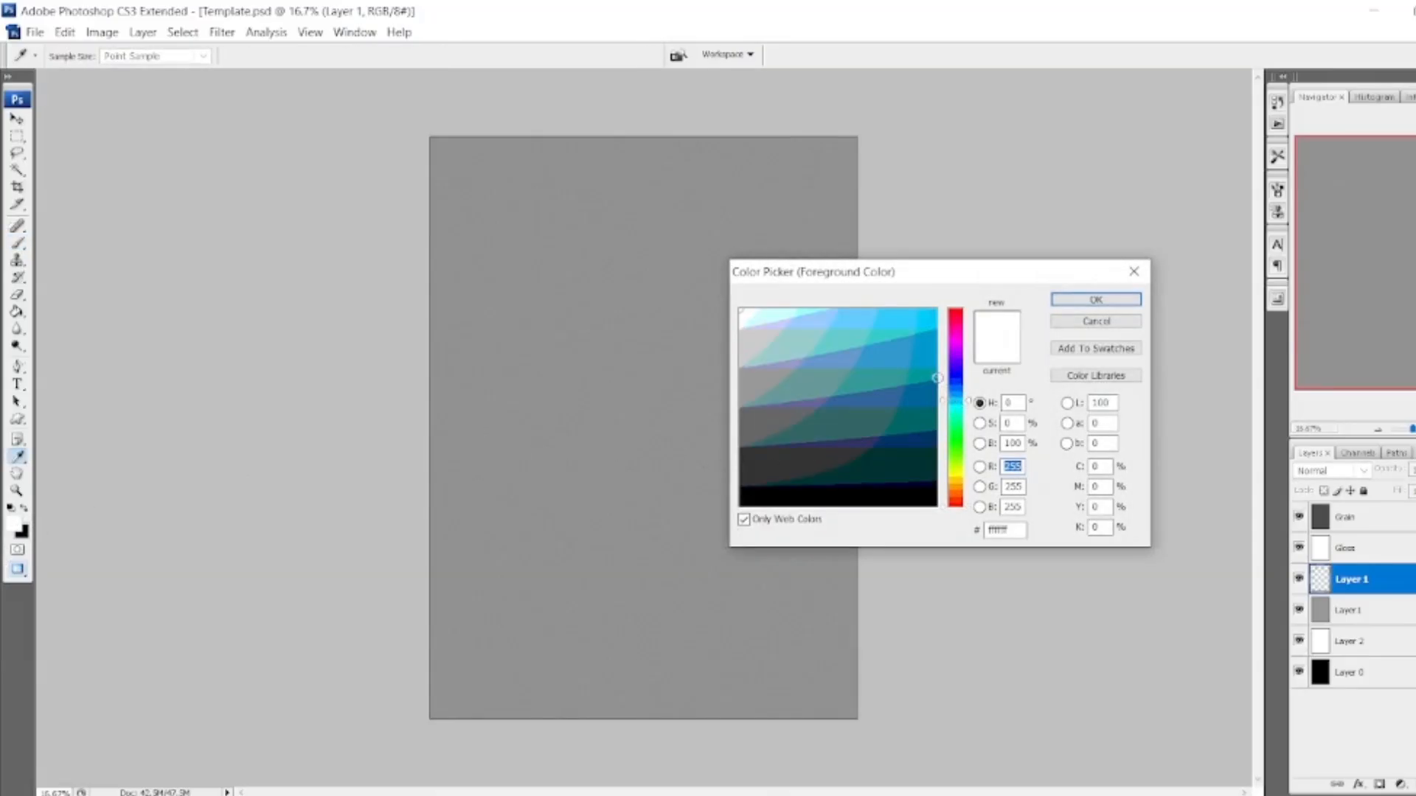
{"action": "left_click_drag", "start_coordinate": [968, 400], "coordinate": [961, 388]}
{"action": "left_click", "coordinate": [928, 390]}
{"action": "left_click", "coordinate": [1075, 301]}
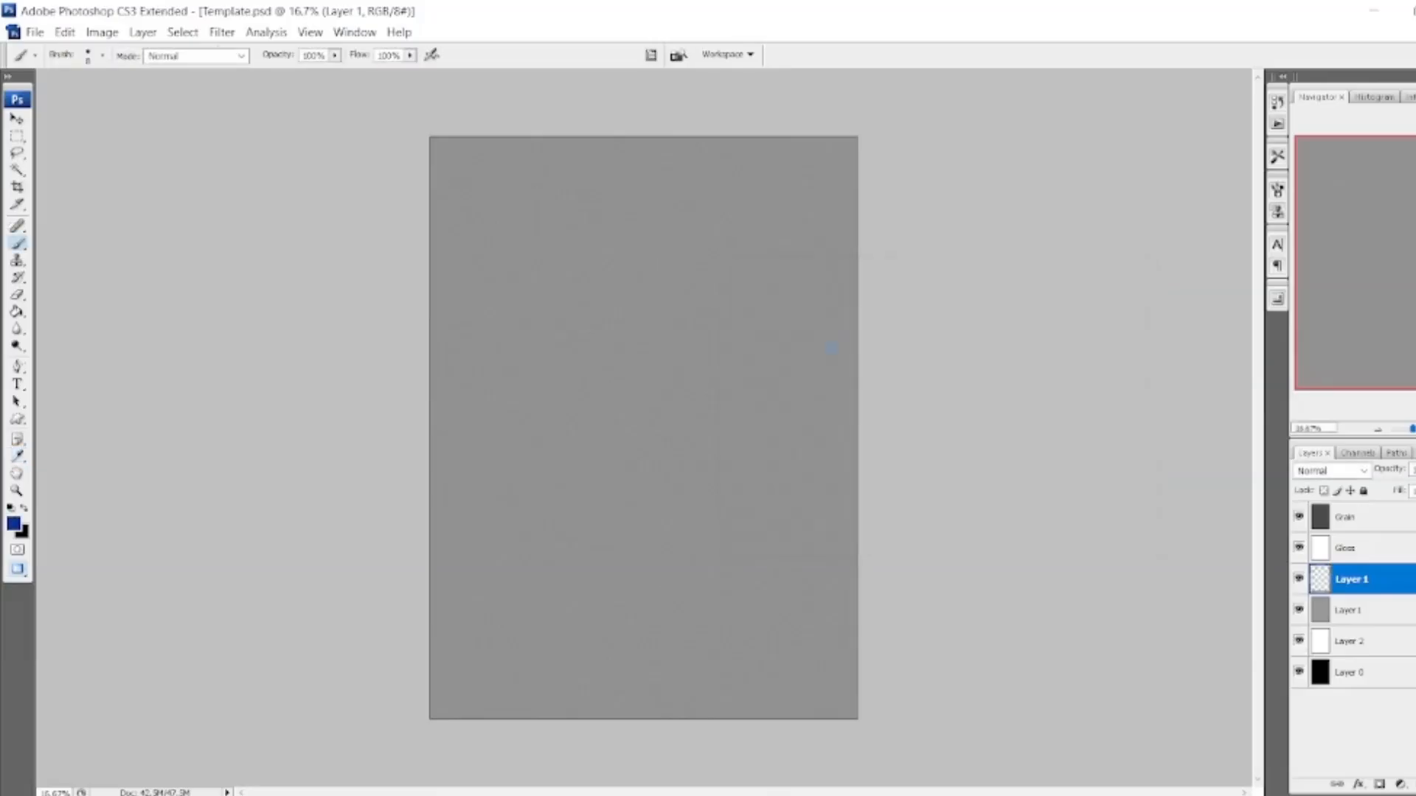
Set the background colour to a dark red.
{"action": "left_click", "coordinate": [24, 537]}
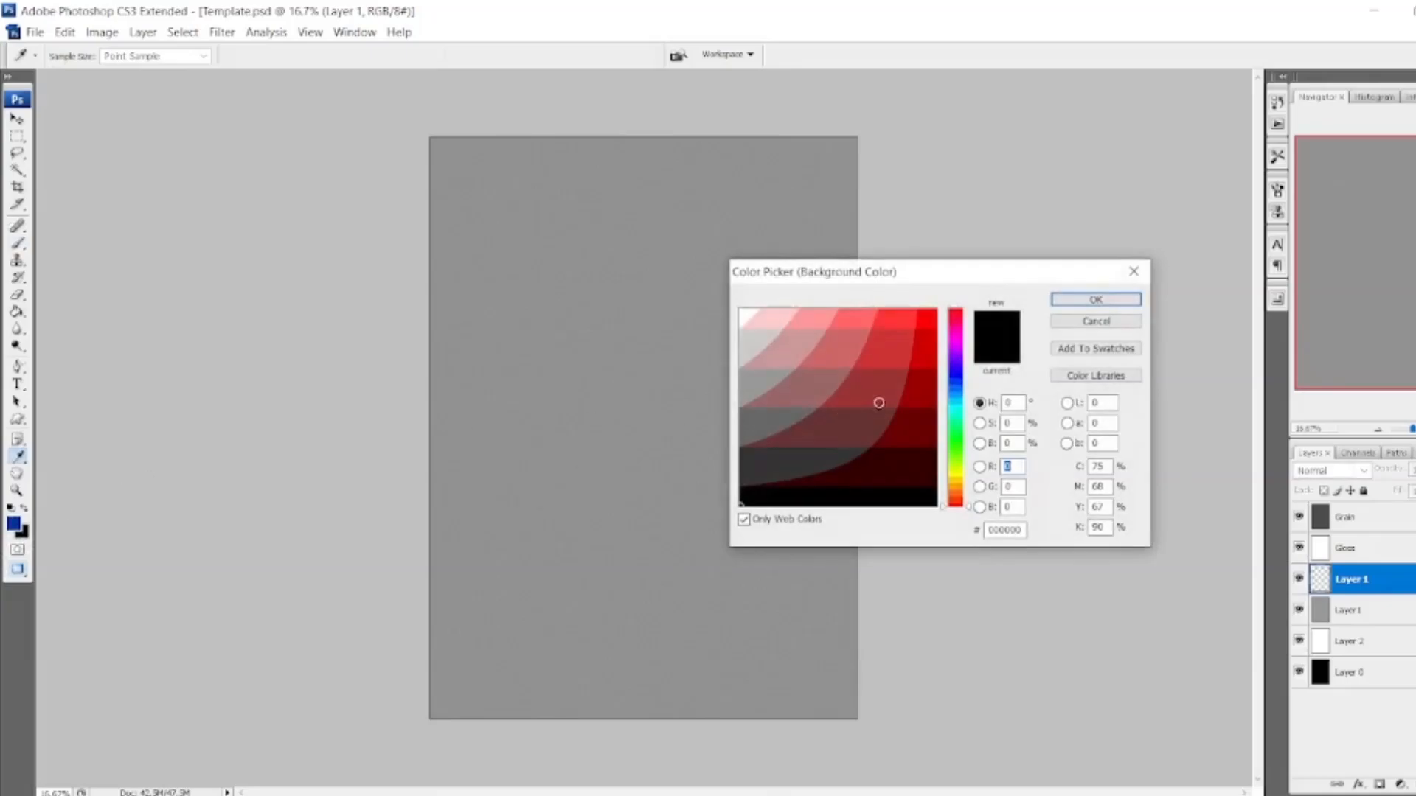
{"action": "left_click", "coordinate": [924, 386]}
{"action": "left_click", "coordinate": [1075, 301]}
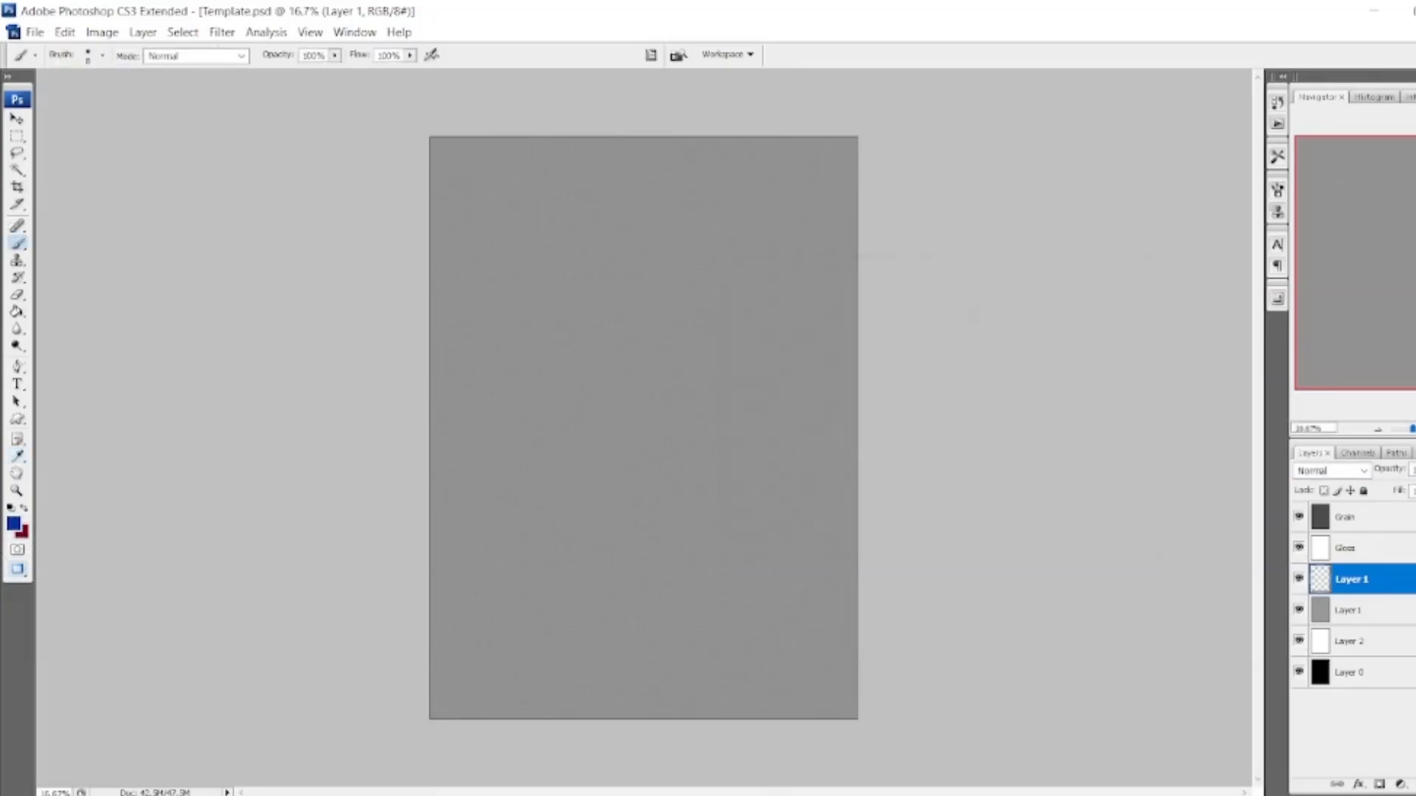
Add a new empty layer directly above the grey layer and give it a red colour label.
{"action": "left_click", "coordinate": [1381, 610]}
{"action": "key", "text": "ctrl+shift+alt+n"}
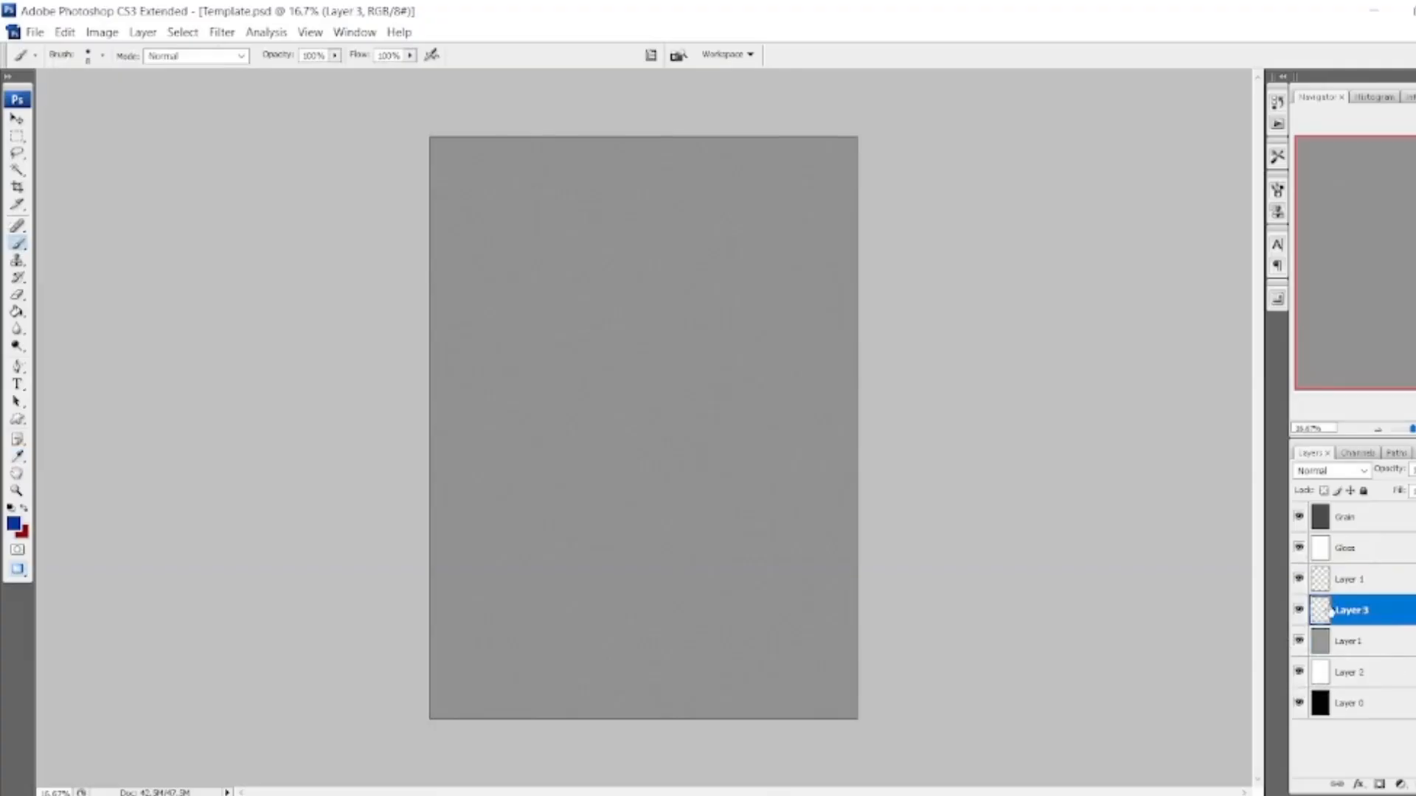
{"action": "left_click", "coordinate": [1299, 618]}
{"action": "left_click", "coordinate": [1299, 610]}
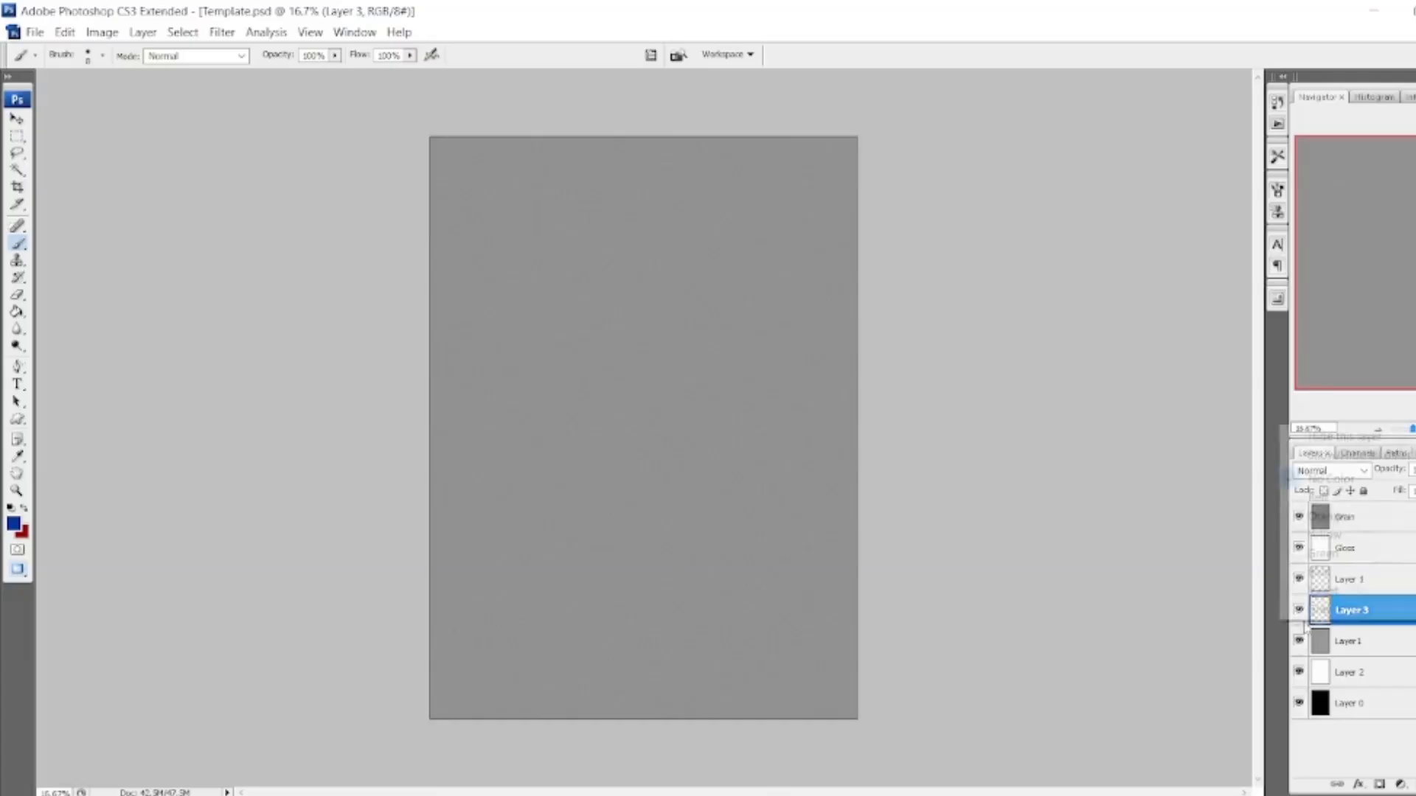
{"action": "right_click", "coordinate": [1299, 618]}
{"action": "left_click", "coordinate": [1318, 497]}
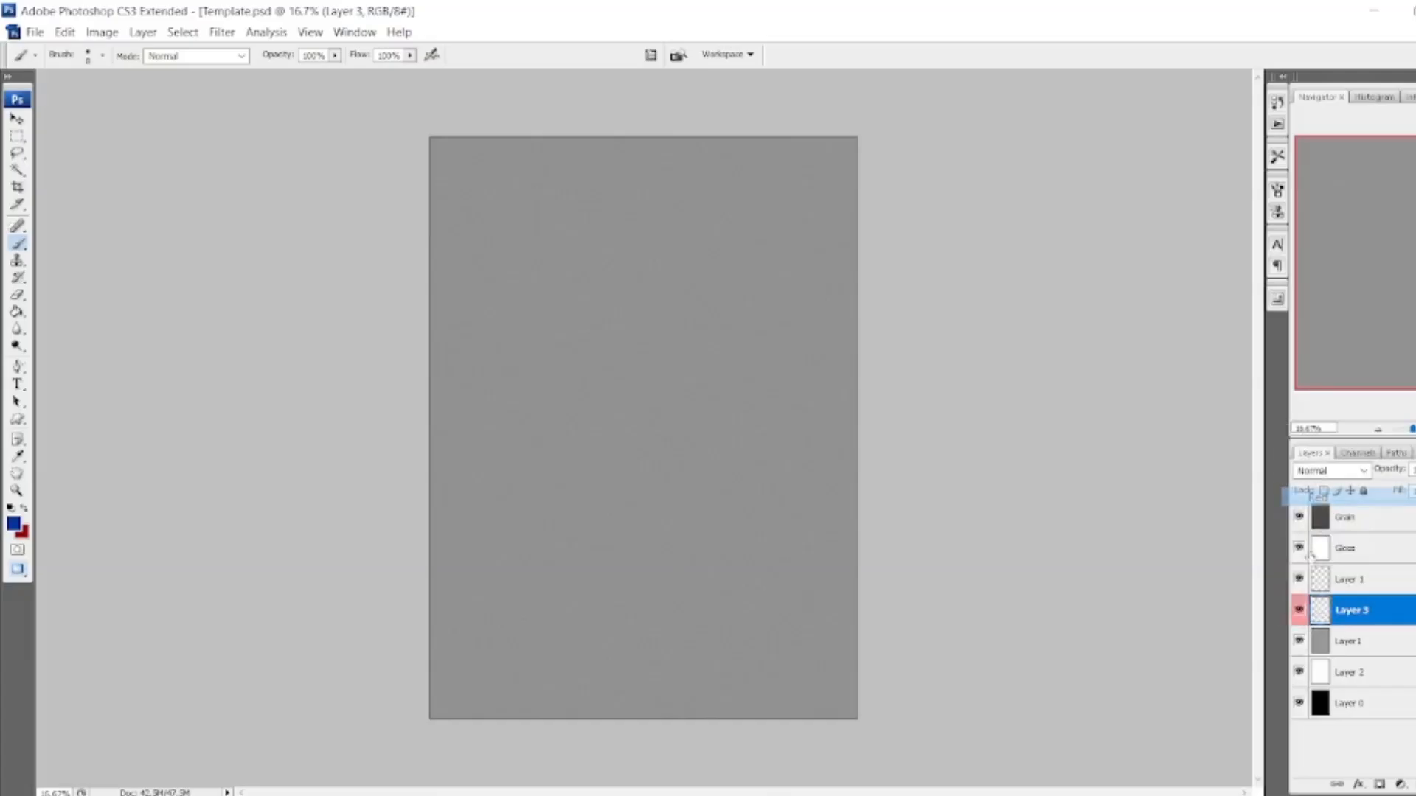
Give the transparent layer below Gloss a blue colour label and rename it "lines".
{"action": "right_click", "coordinate": [1302, 594]}
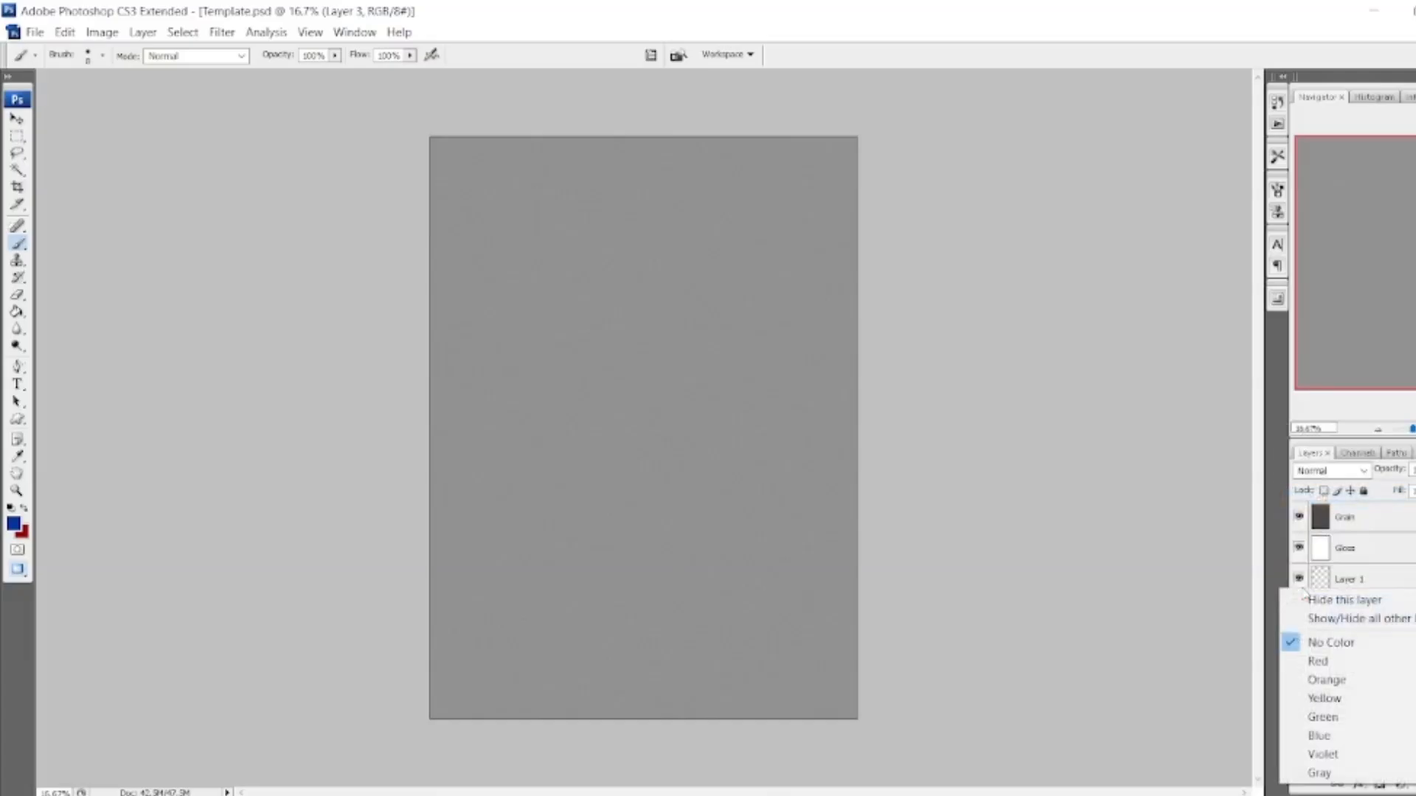
{"action": "left_click", "coordinate": [1320, 736]}
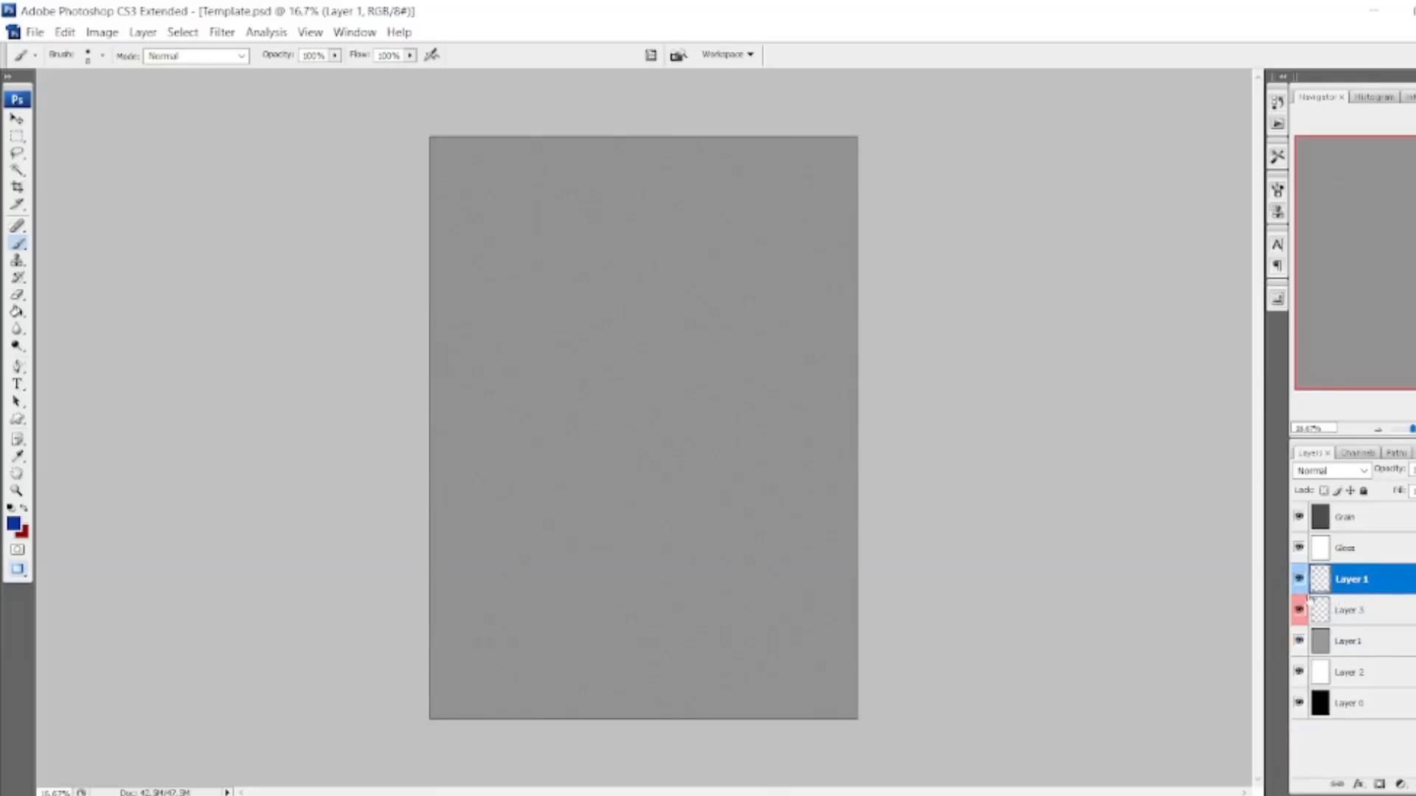
{"action": "double_click", "coordinate": [1354, 582]}
{"action": "type", "text": "I"}
{"action": "key", "text": "Return"}
Rename the red-labelled layer "lines 2".
{"action": "left_click", "coordinate": [1344, 612]}
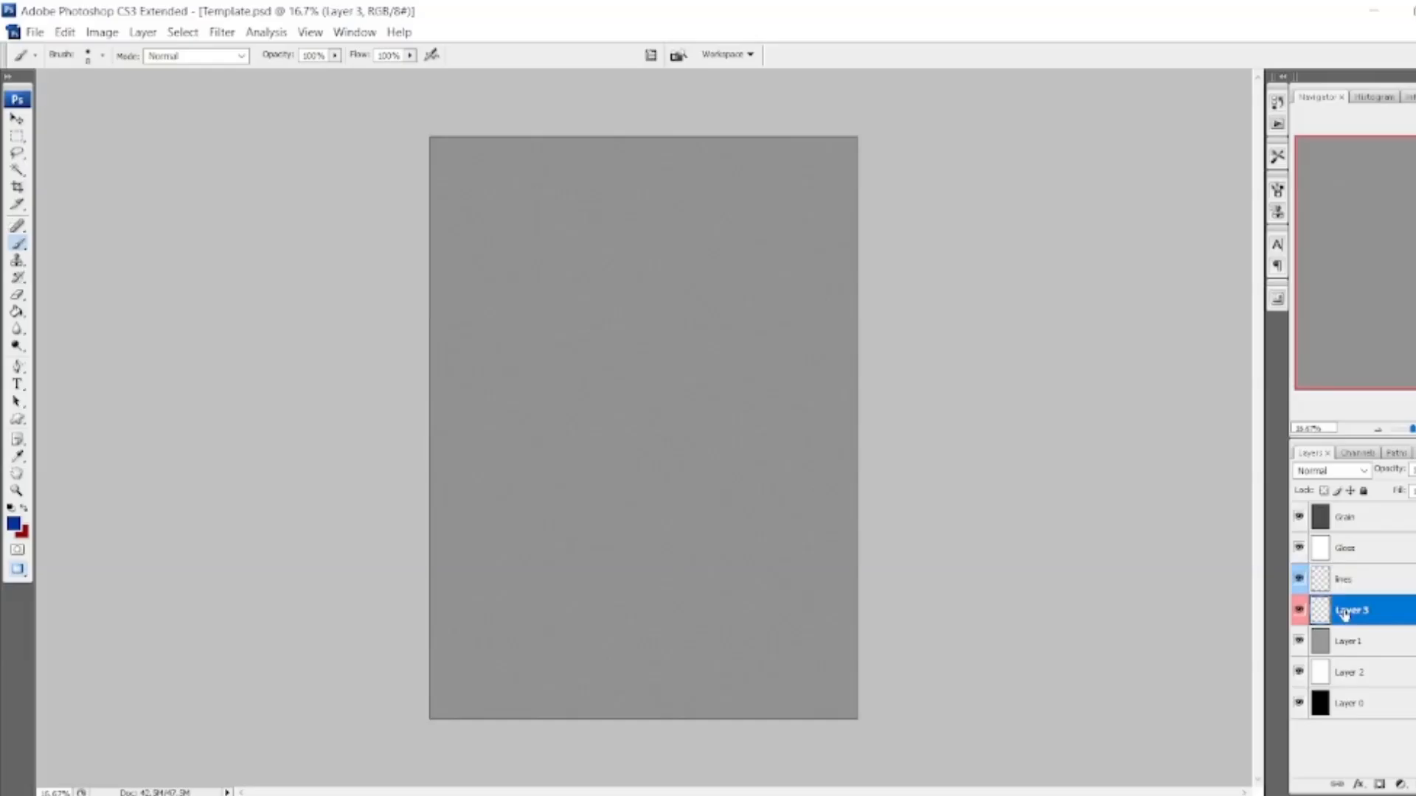
{"action": "double_click", "coordinate": [1343, 612]}
{"action": "type", "text": "lines 2"}
Lower the opacity of the grey layer below "lines 2" to lighten the canvas tone.
{"action": "left_click", "coordinate": [1364, 641]}
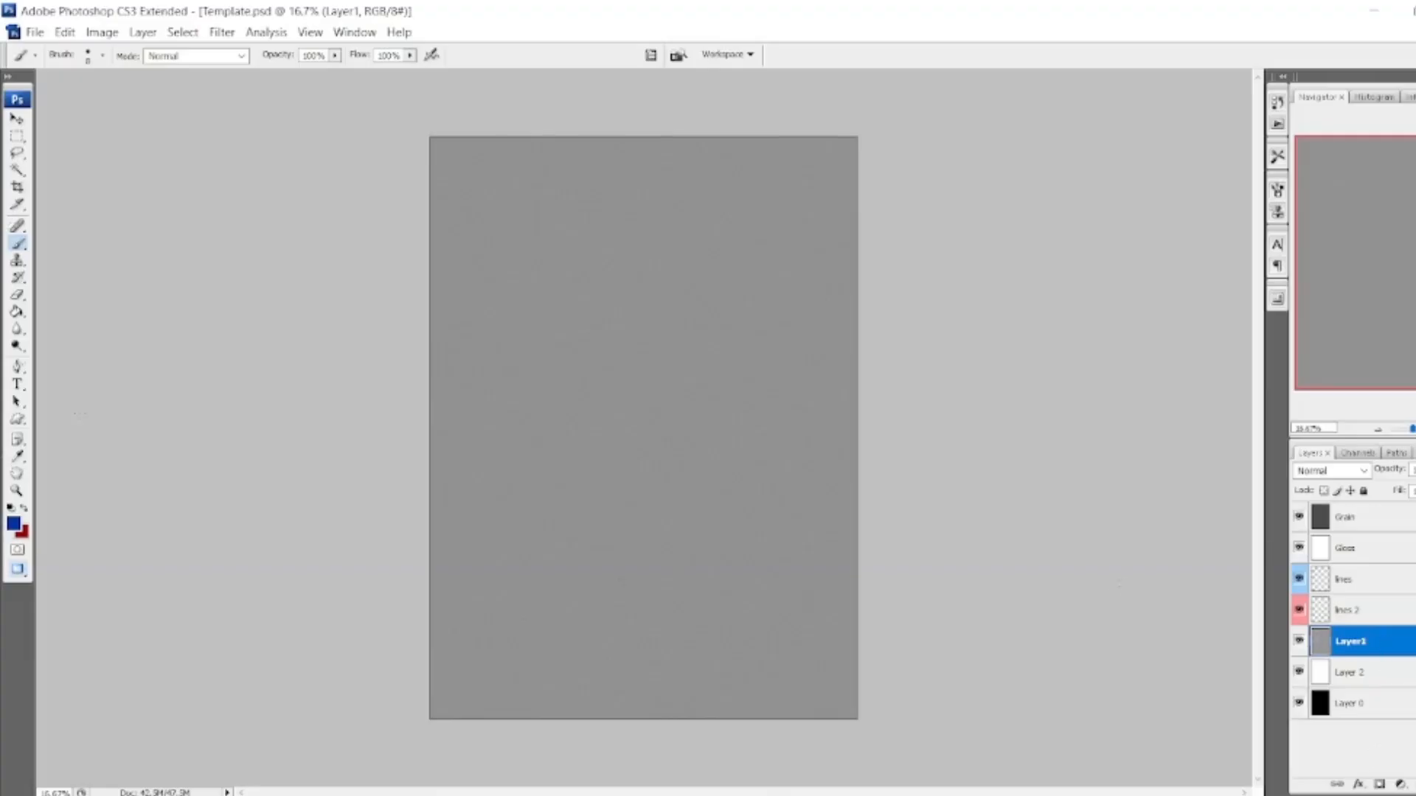
{"action": "left_click", "coordinate": [1415, 469]}
{"action": "left_click_drag", "start_coordinate": [1415, 487], "coordinate": [1415, 487]}
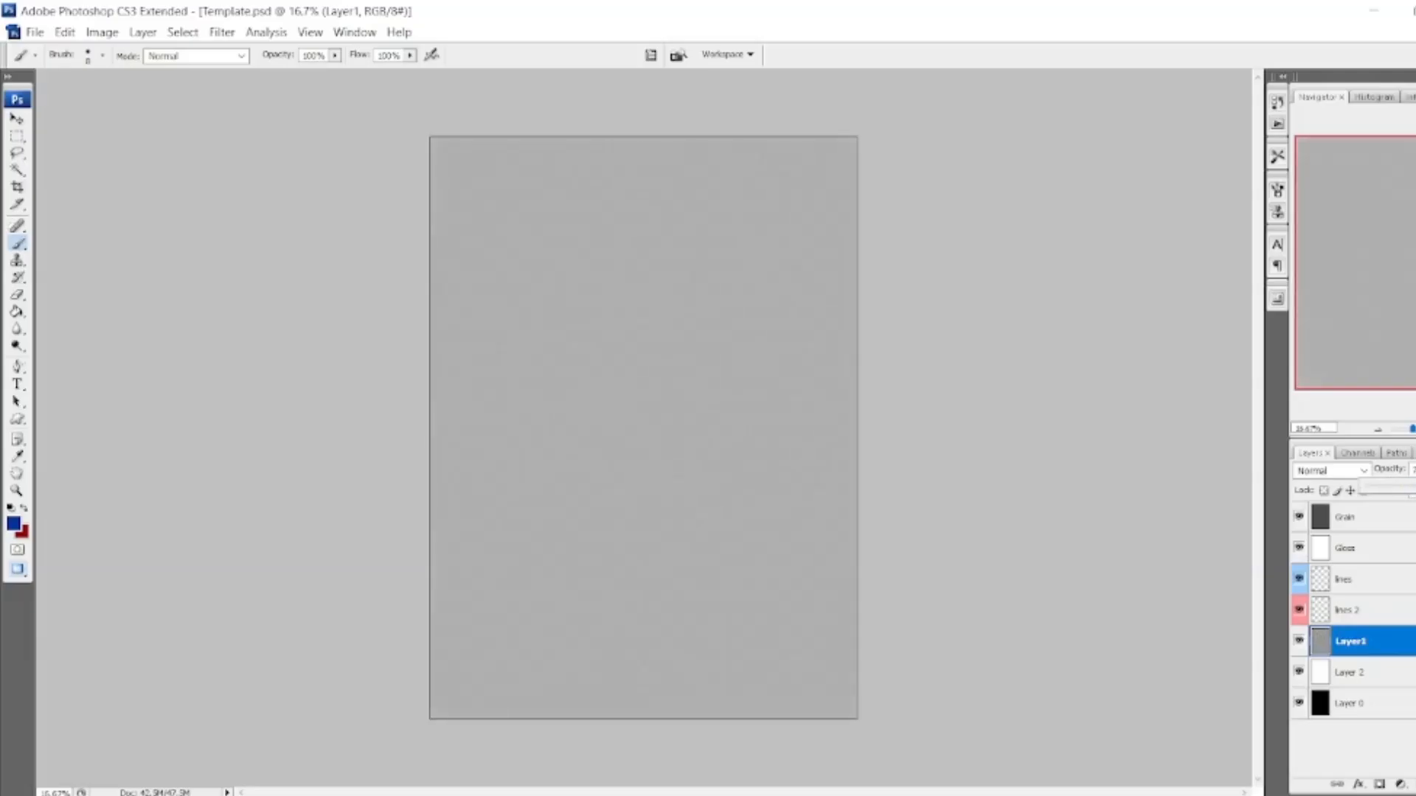
Compare the canvas with the lightened grey layer hidden and shown, and view the page closer.
{"action": "left_click", "coordinate": [1300, 640]}
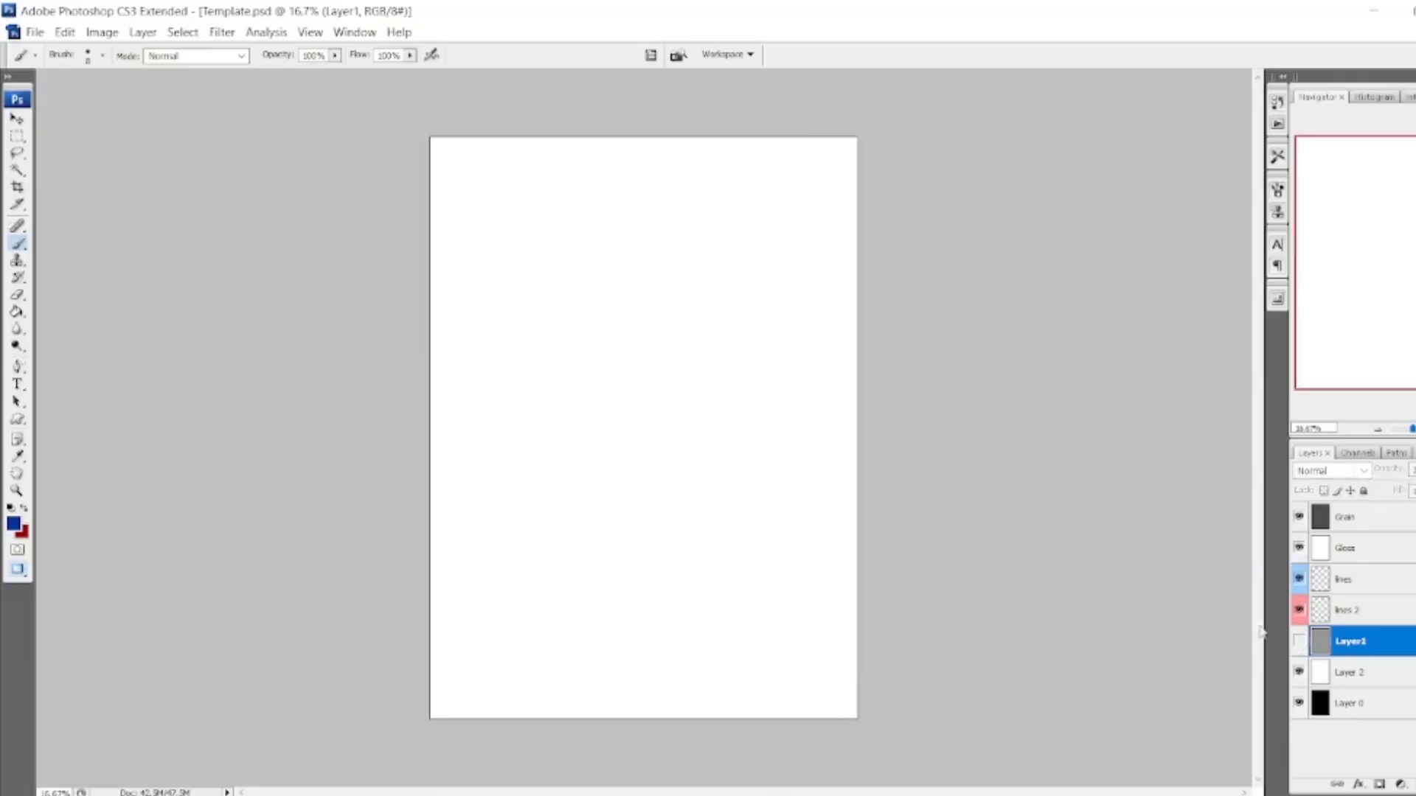
{"action": "left_click", "coordinate": [1300, 642]}
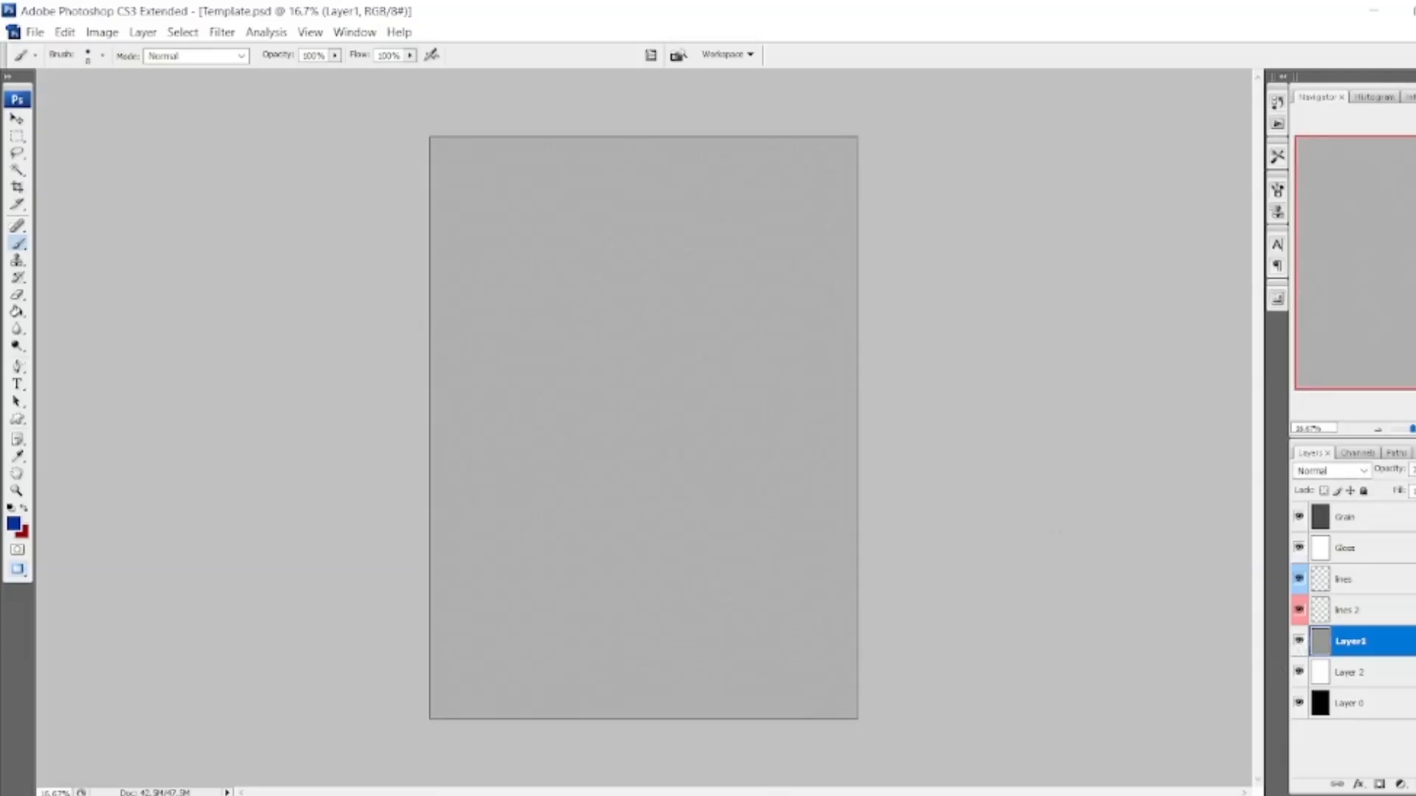
{"action": "left_click", "coordinate": [1300, 642]}
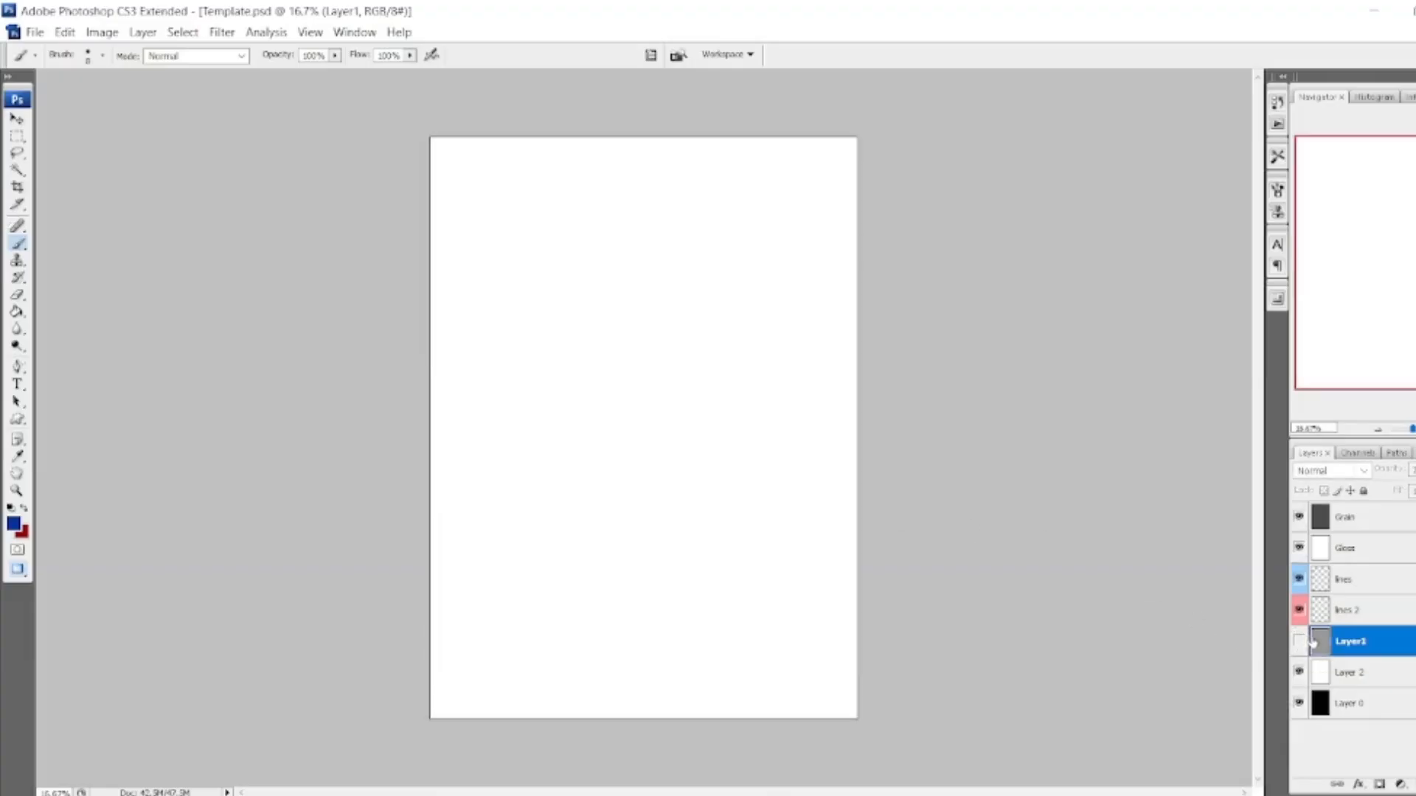
{"action": "left_click", "coordinate": [1300, 642]}
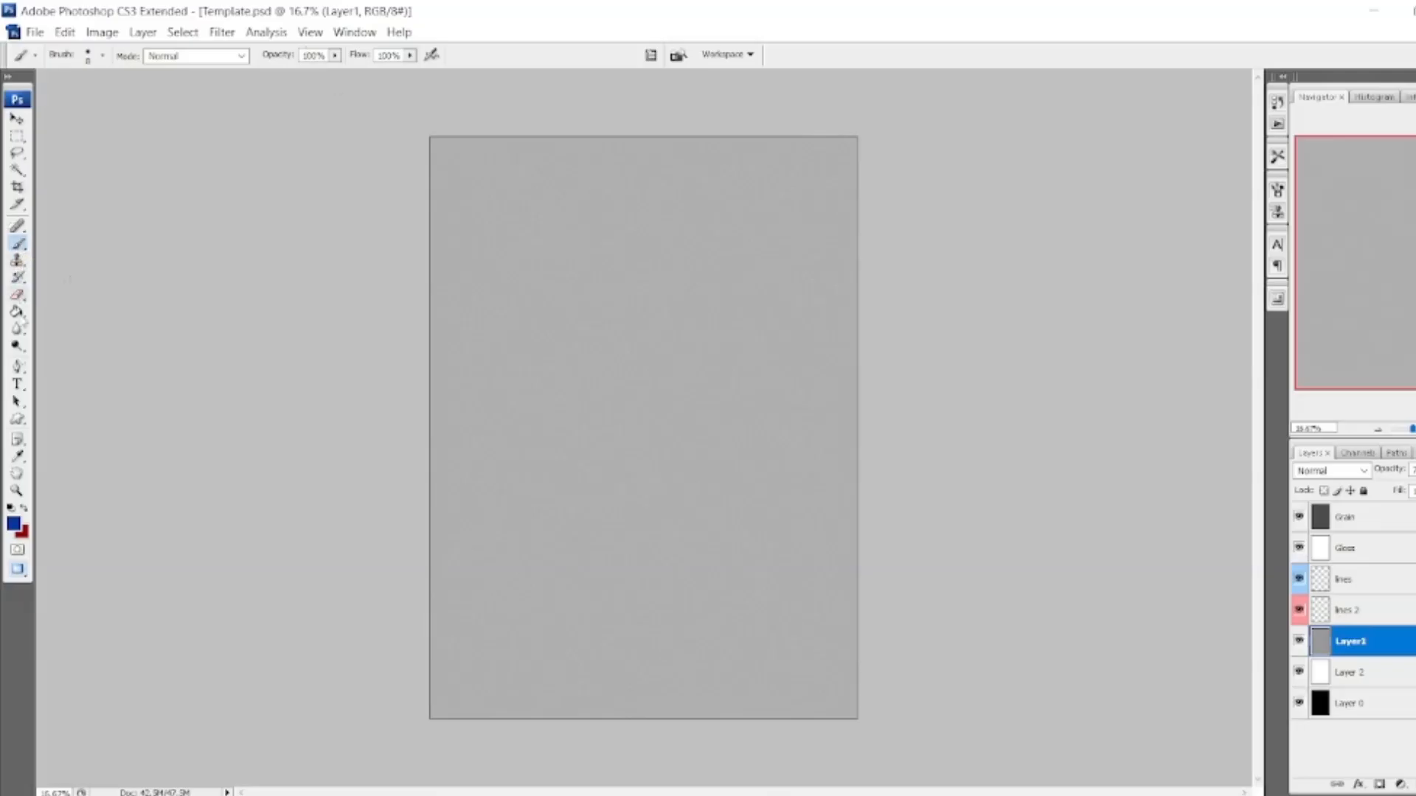
{"action": "key", "text": "ctrl+plus"}
{"action": "key", "text": "ctrl+plus"}
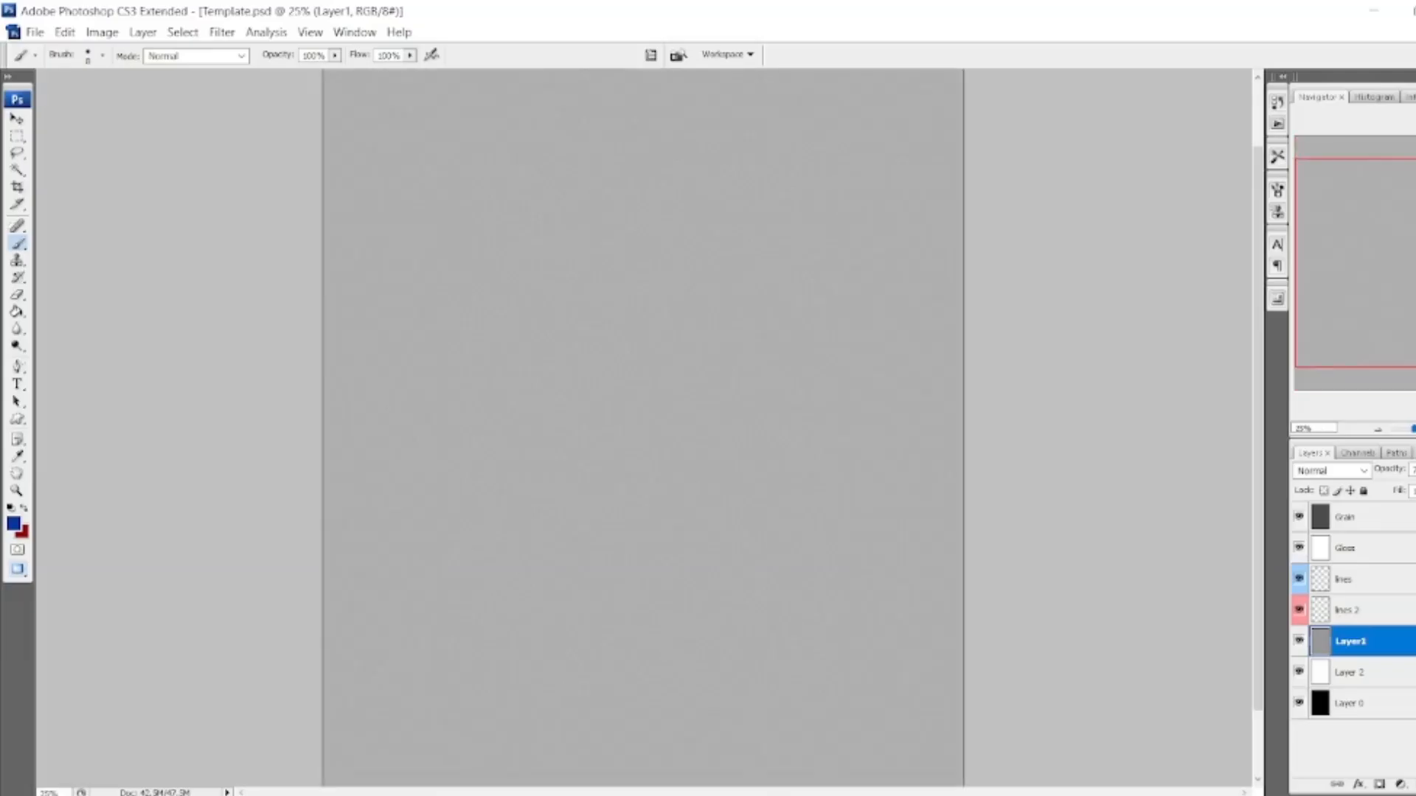
Draw two curving blue test strokes with the Pencil tool at the middle of the "lines" layer.
{"action": "key", "text": "ctrl+plus"}
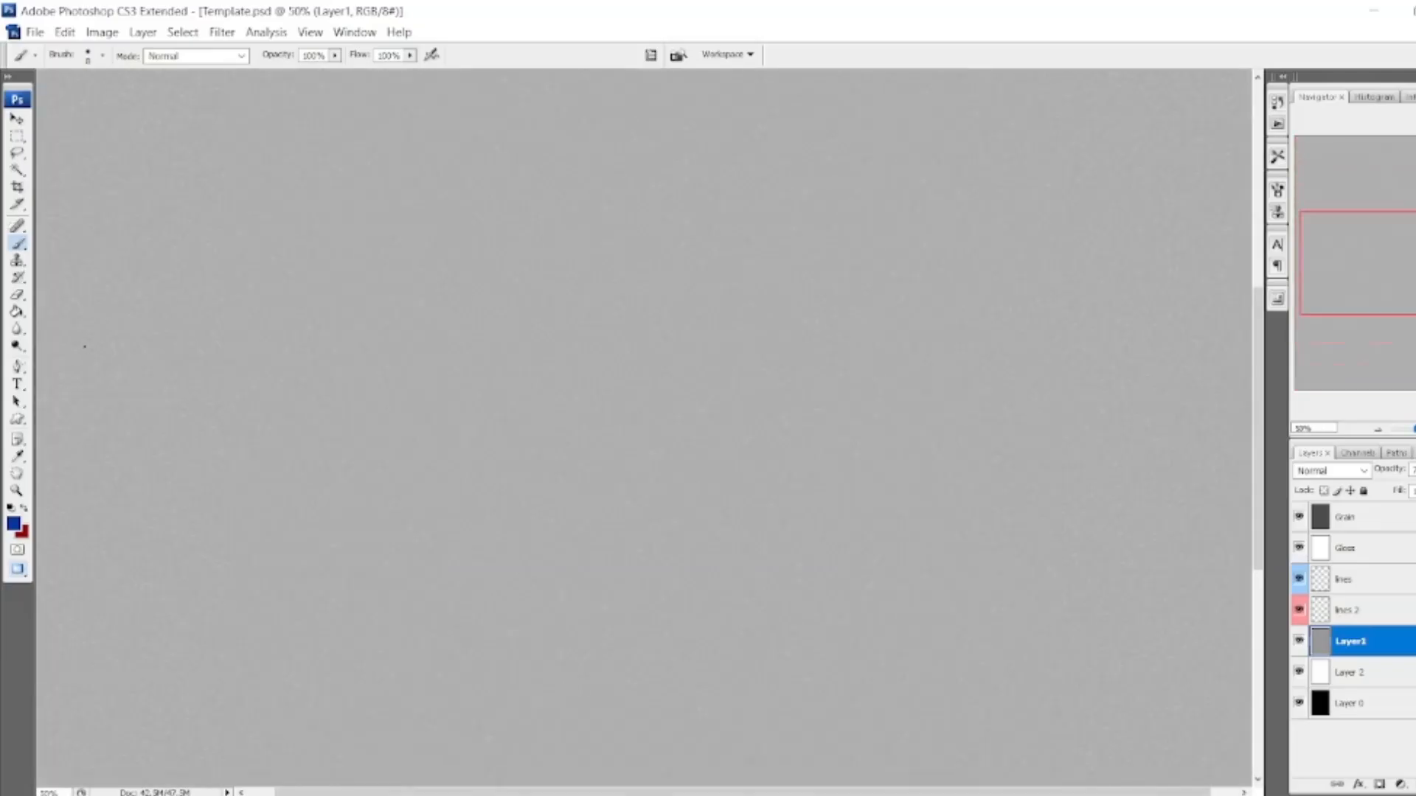
{"action": "right_click", "coordinate": [17, 244]}
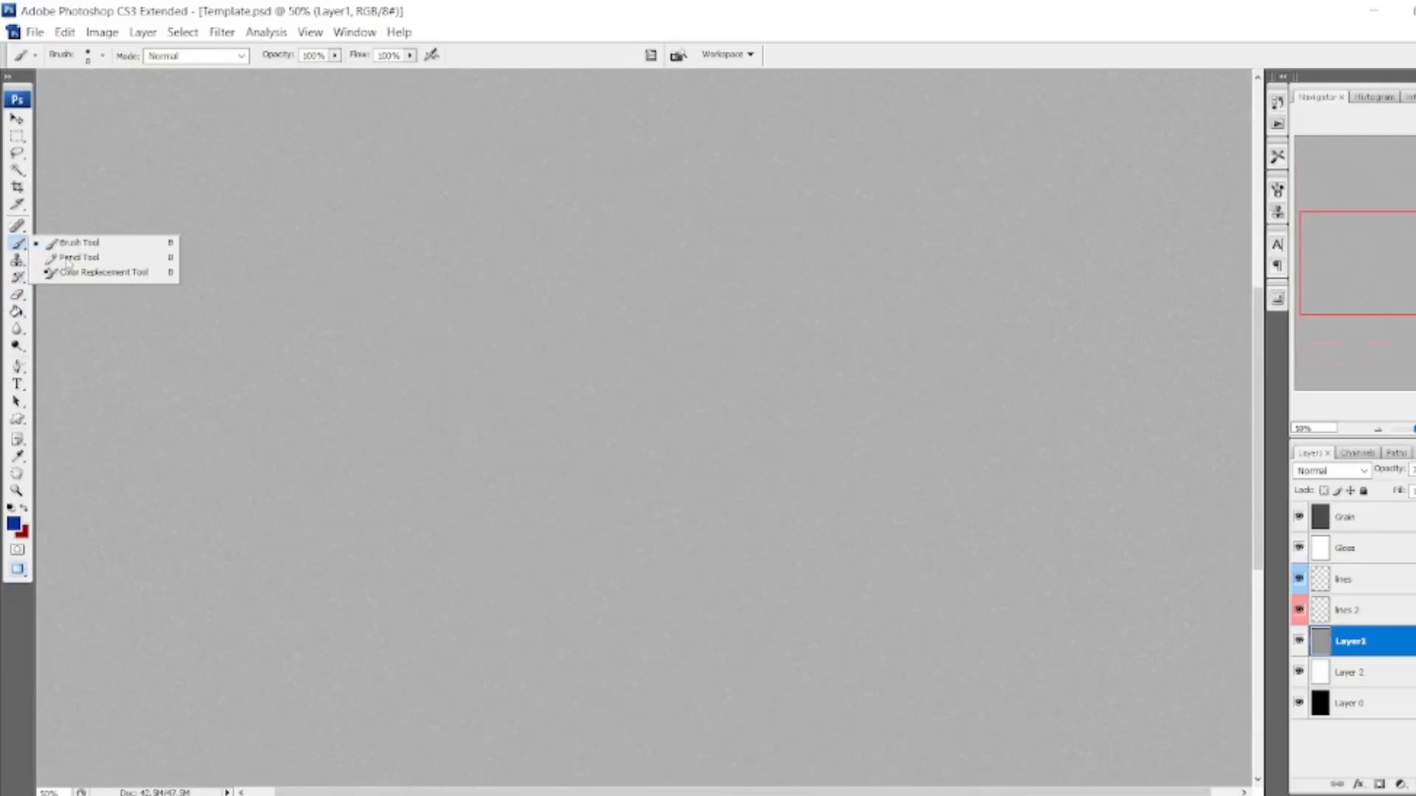
{"action": "left_click", "coordinate": [66, 259]}
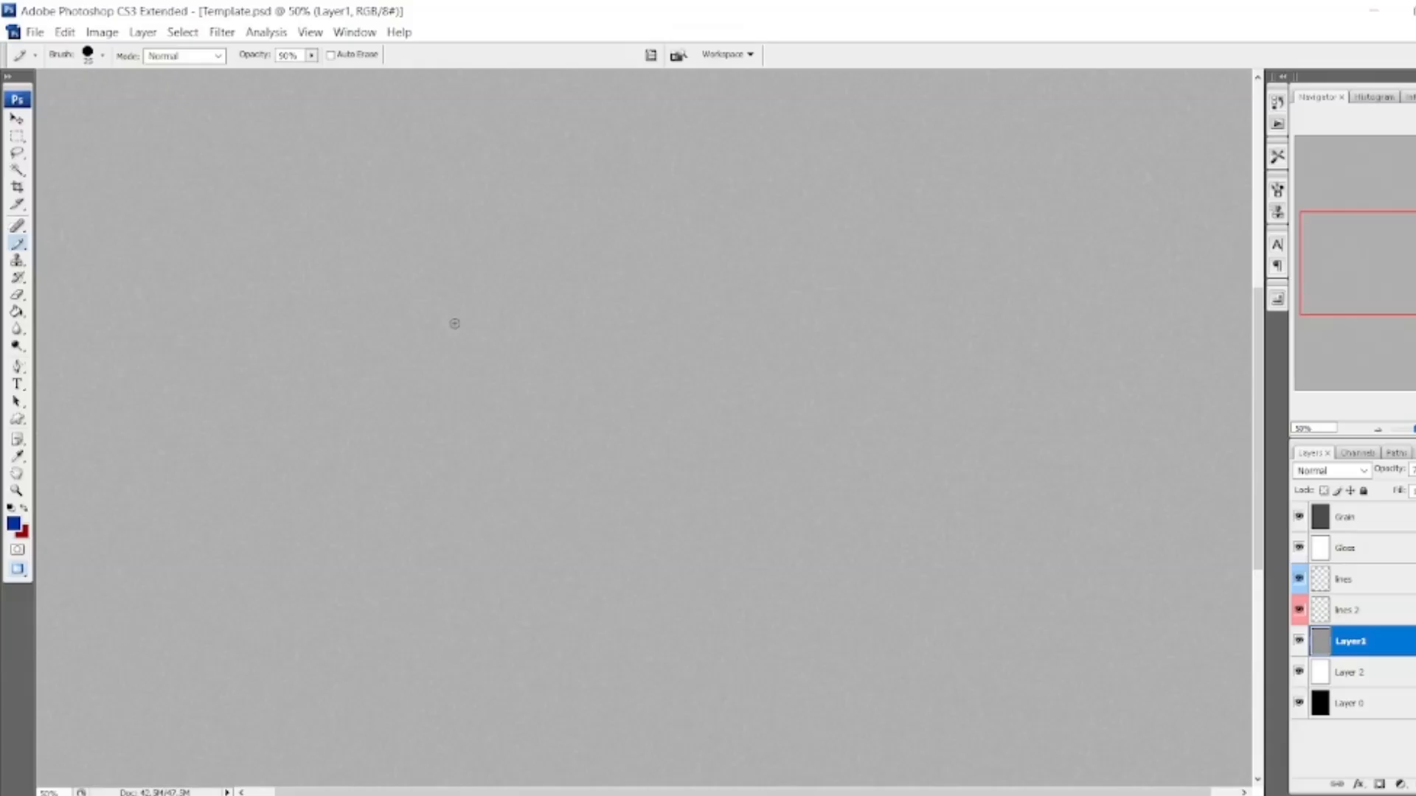
{"action": "left_click", "coordinate": [1368, 581]}
{"action": "left_click", "coordinate": [1360, 642]}
{"action": "left_click", "coordinate": [1367, 612]}
{"action": "left_click", "coordinate": [1369, 579]}
{"action": "left_click", "coordinate": [1370, 619]}
{"action": "left_click", "coordinate": [1373, 586]}
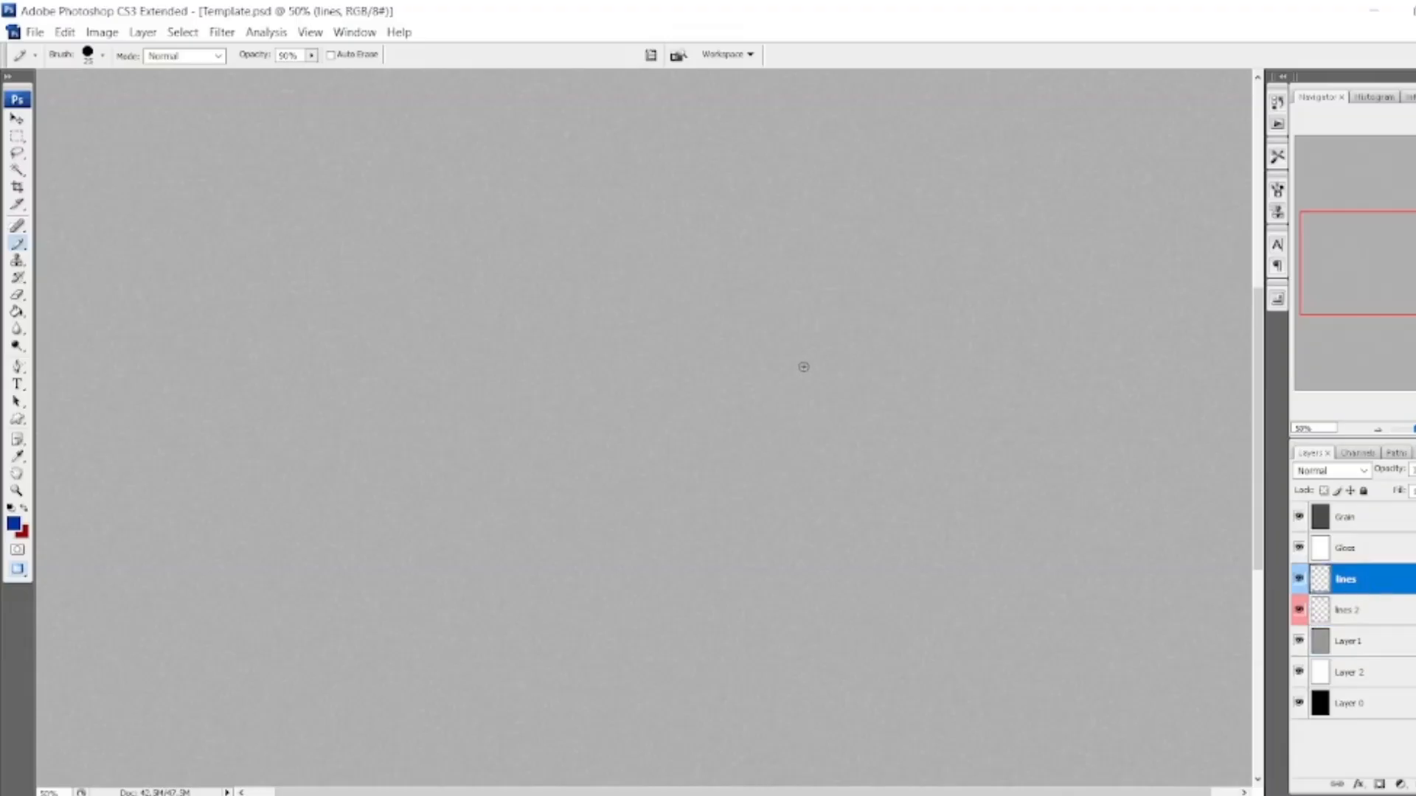
{"action": "mouse_move", "coordinate": [675, 252]}
{"action": "left_mouse_down"}
{"action": "mouse_move", "coordinate": [629, 294]}
{"action": "mouse_move", "coordinate": [635, 422]}
{"action": "mouse_move", "coordinate": [683, 406]}
{"action": "left_mouse_up"}
{"action": "mouse_move", "coordinate": [696, 344]}
{"action": "left_mouse_down"}
{"action": "mouse_move", "coordinate": [807, 295]}
{"action": "mouse_move", "coordinate": [819, 471]}
{"action": "left_mouse_up"}
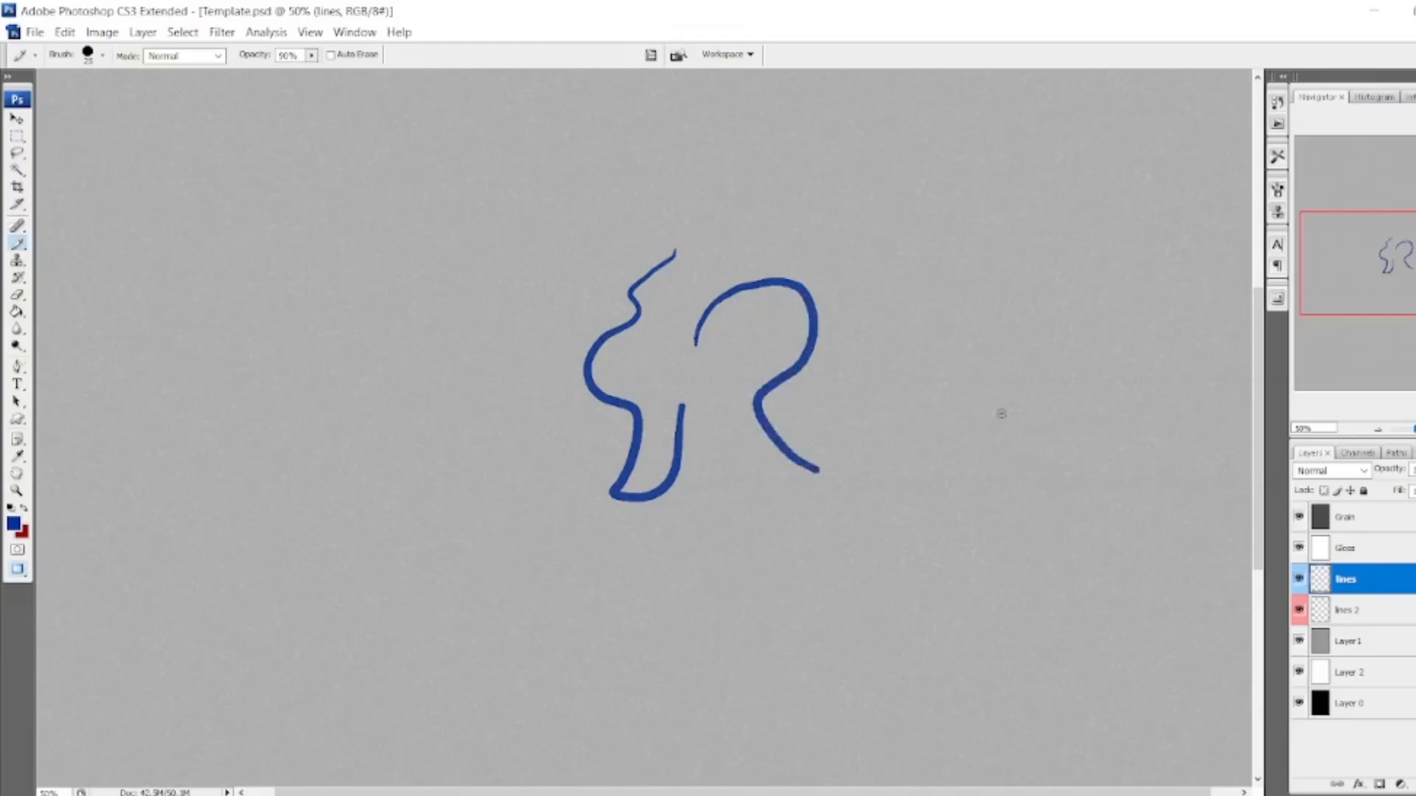
Add a short curved pencil stroke between the two existing ones and examine the stroke edges at 200% zoom.
{"action": "key", "text": "ctrl+plus"}
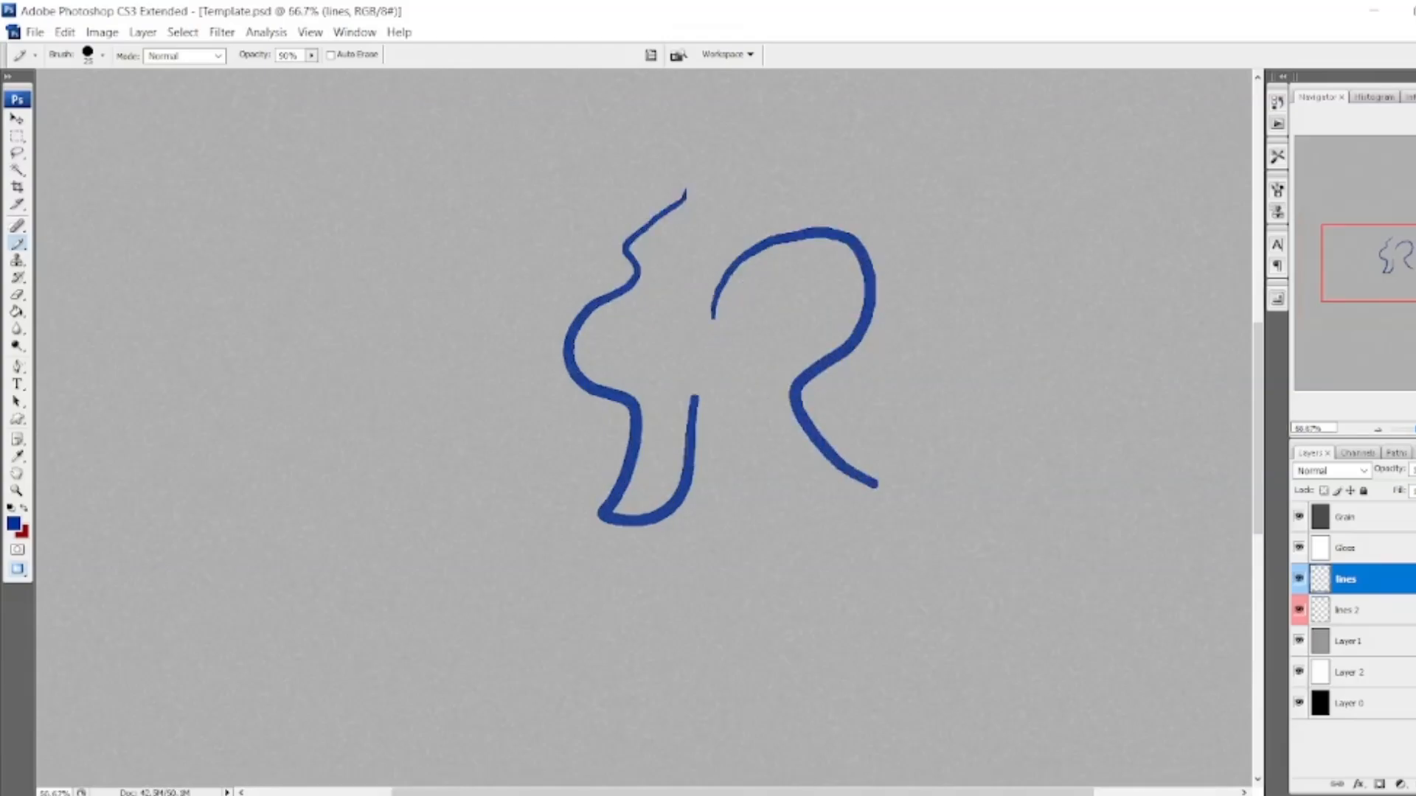
{"action": "key", "text": "ctrl+plus"}
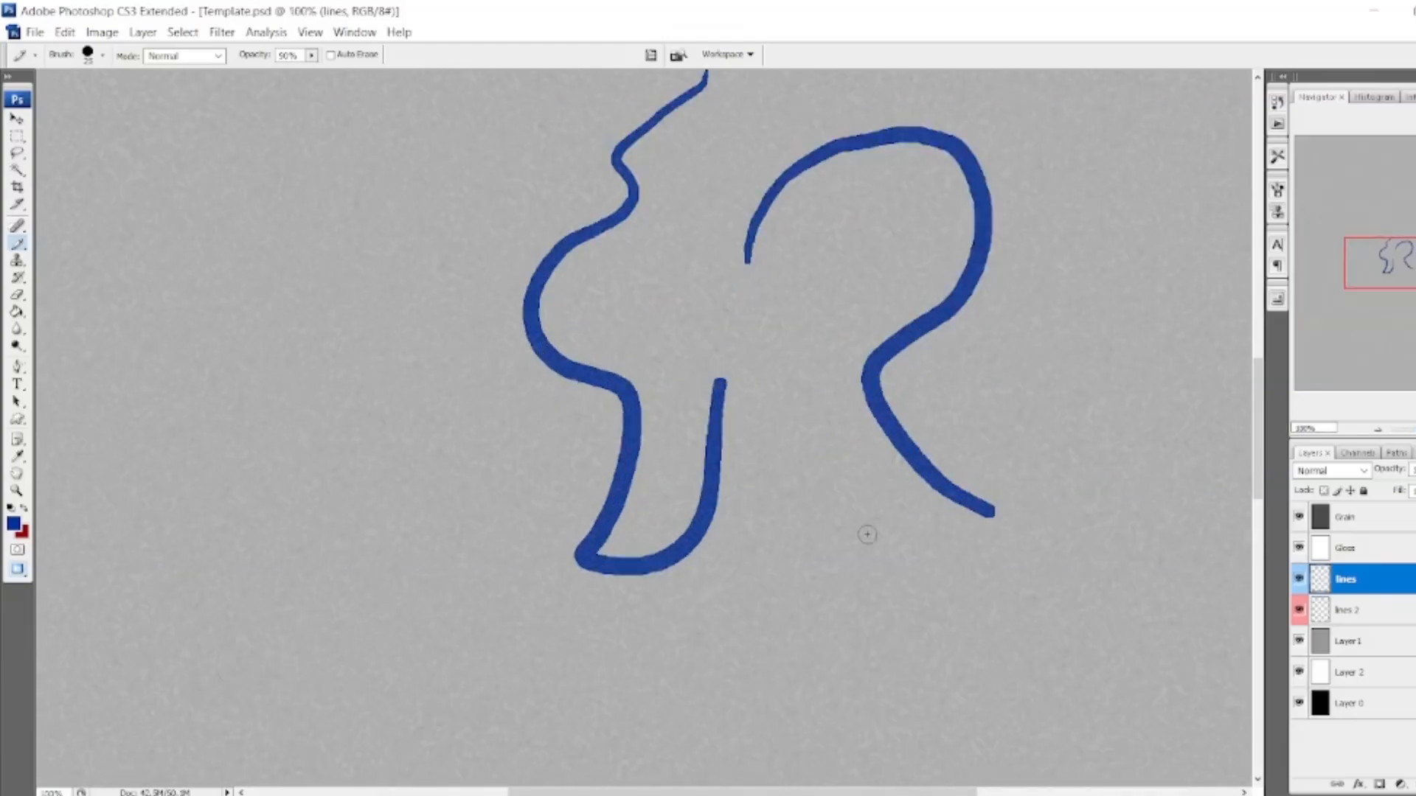
{"action": "mouse_move", "coordinate": [853, 606]}
{"action": "left_mouse_down"}
{"action": "mouse_move", "coordinate": [825, 517]}
{"action": "mouse_move", "coordinate": [825, 481]}
{"action": "mouse_move", "coordinate": [848, 450]}
{"action": "left_mouse_up"}
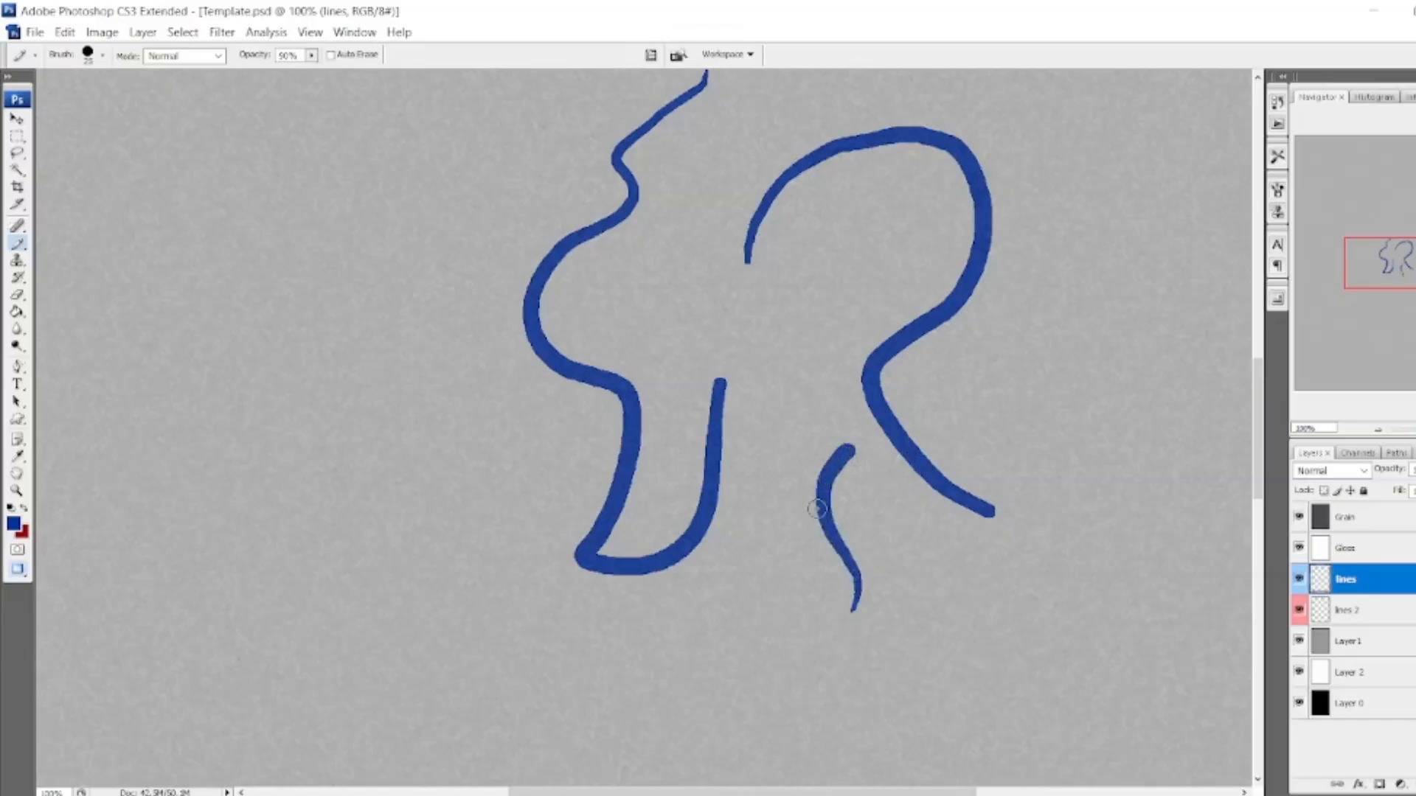
{"action": "key", "text": "ctrl+plus"}
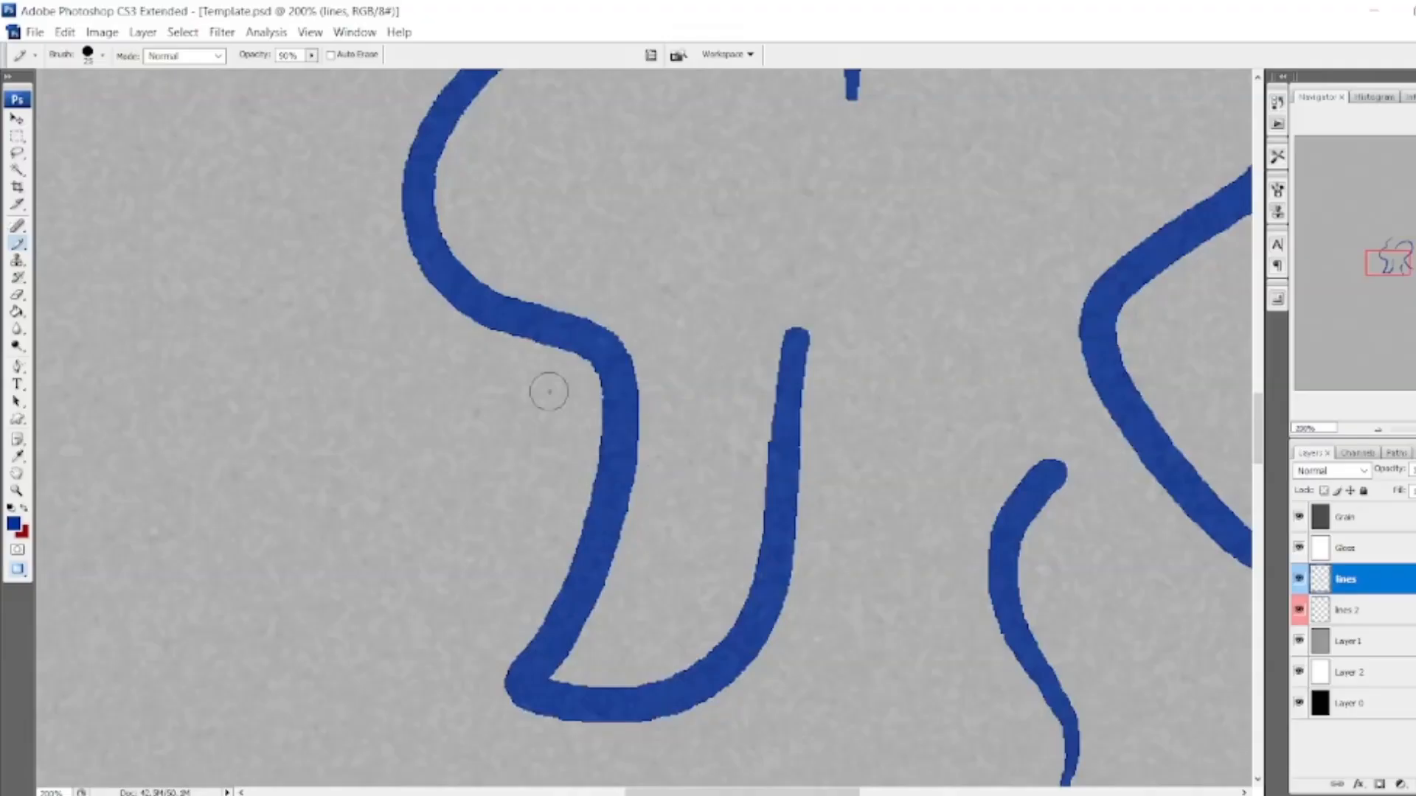
Select the empty area around the pencil strokes with the Magic Wand, examine the selection edge, and deselect.
{"action": "left_click", "coordinate": [18, 153]}
{"action": "left_click", "coordinate": [19, 170]}
{"action": "left_click", "coordinate": [452, 453]}
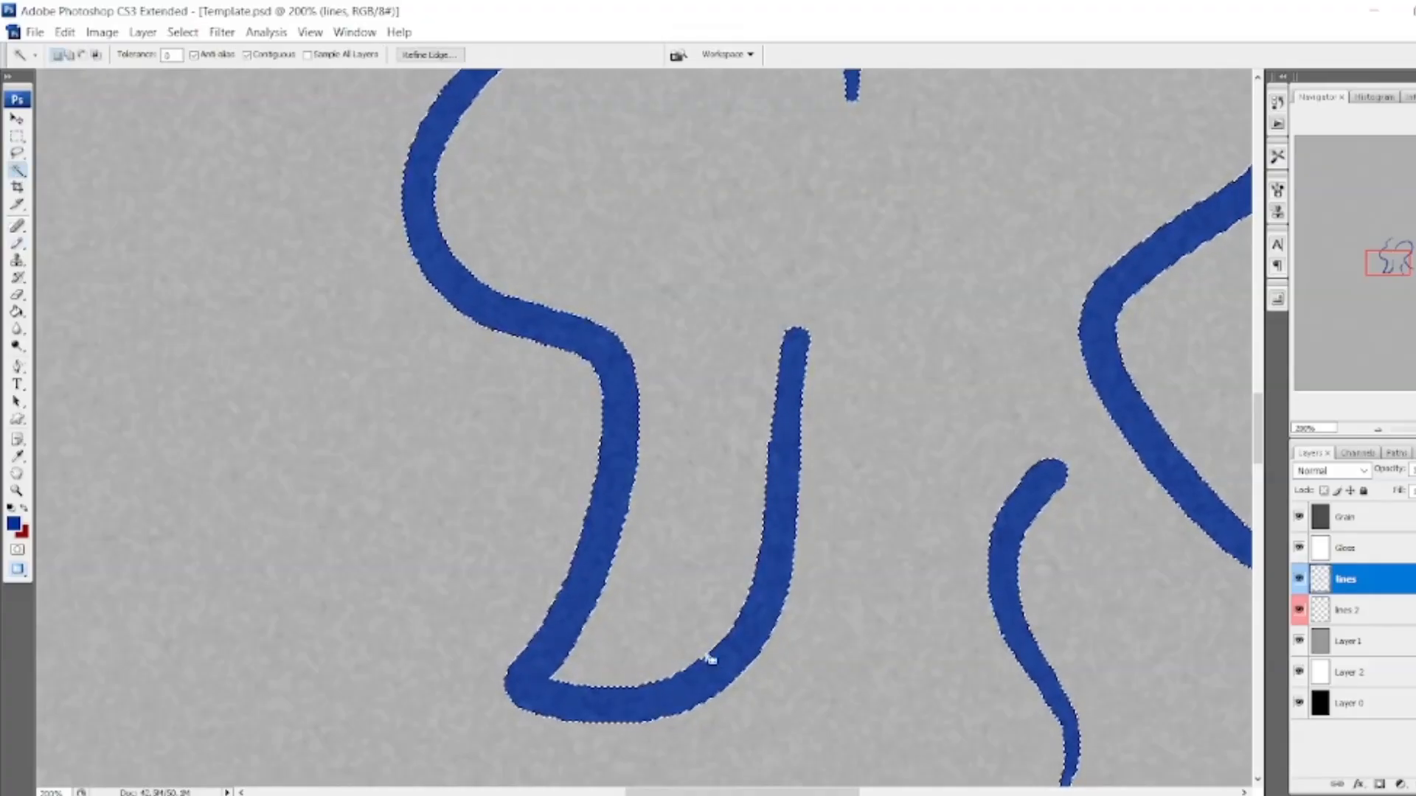
{"action": "mouse_move", "coordinate": [1395, 263]}
{"action": "left_mouse_down"}
{"action": "mouse_move", "coordinate": [1401, 245]}
{"action": "mouse_move", "coordinate": [1392, 257]}
{"action": "left_mouse_up"}
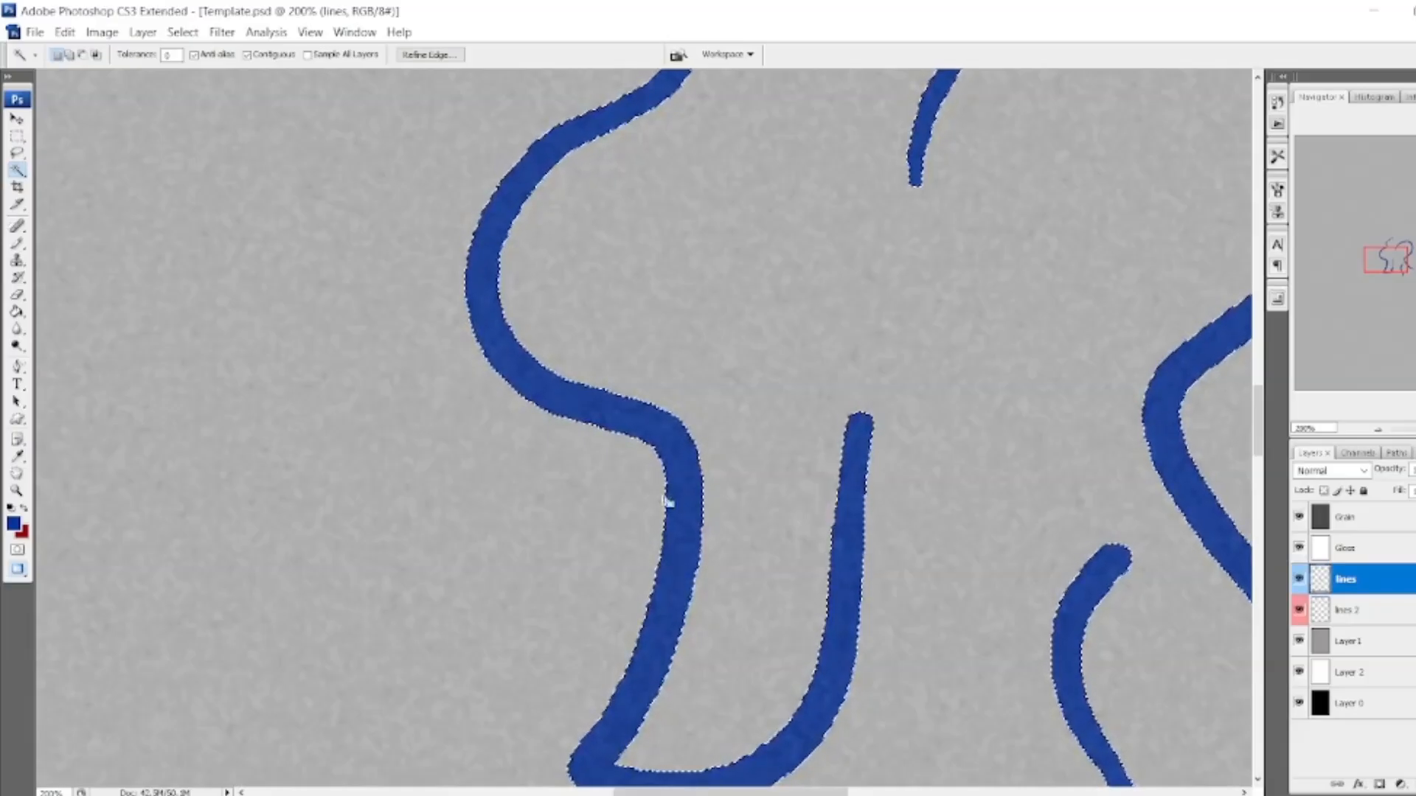
{"action": "key", "text": "ctrl+d"}
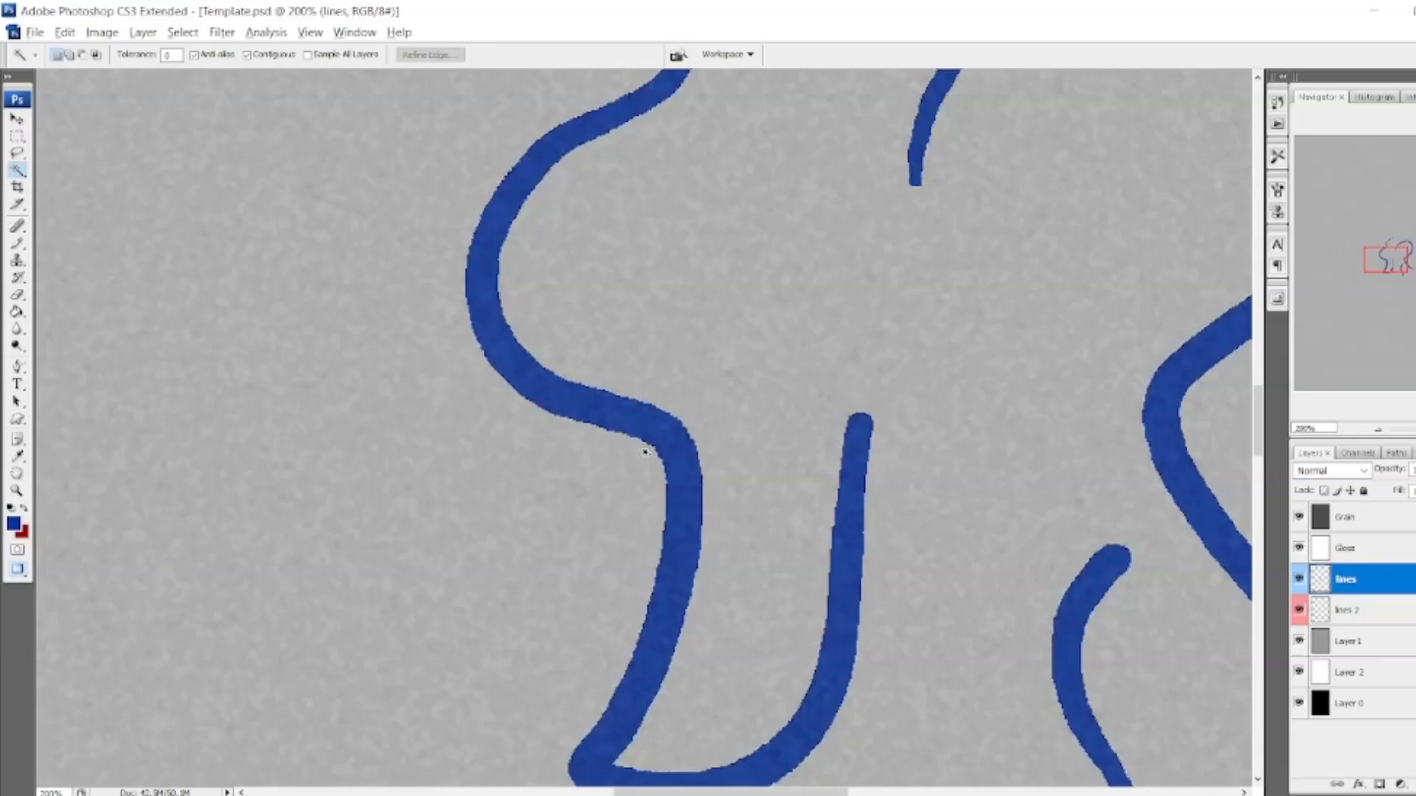
Undo all the pencil test strokes on the "lines" layer.
{"action": "key", "text": "ctrl+alt+z"}
{"action": "key", "text": "ctrl+alt+z"}
{"action": "key", "text": "ctrl+alt+z"}
{"action": "key", "text": "ctrl+alt+z"}
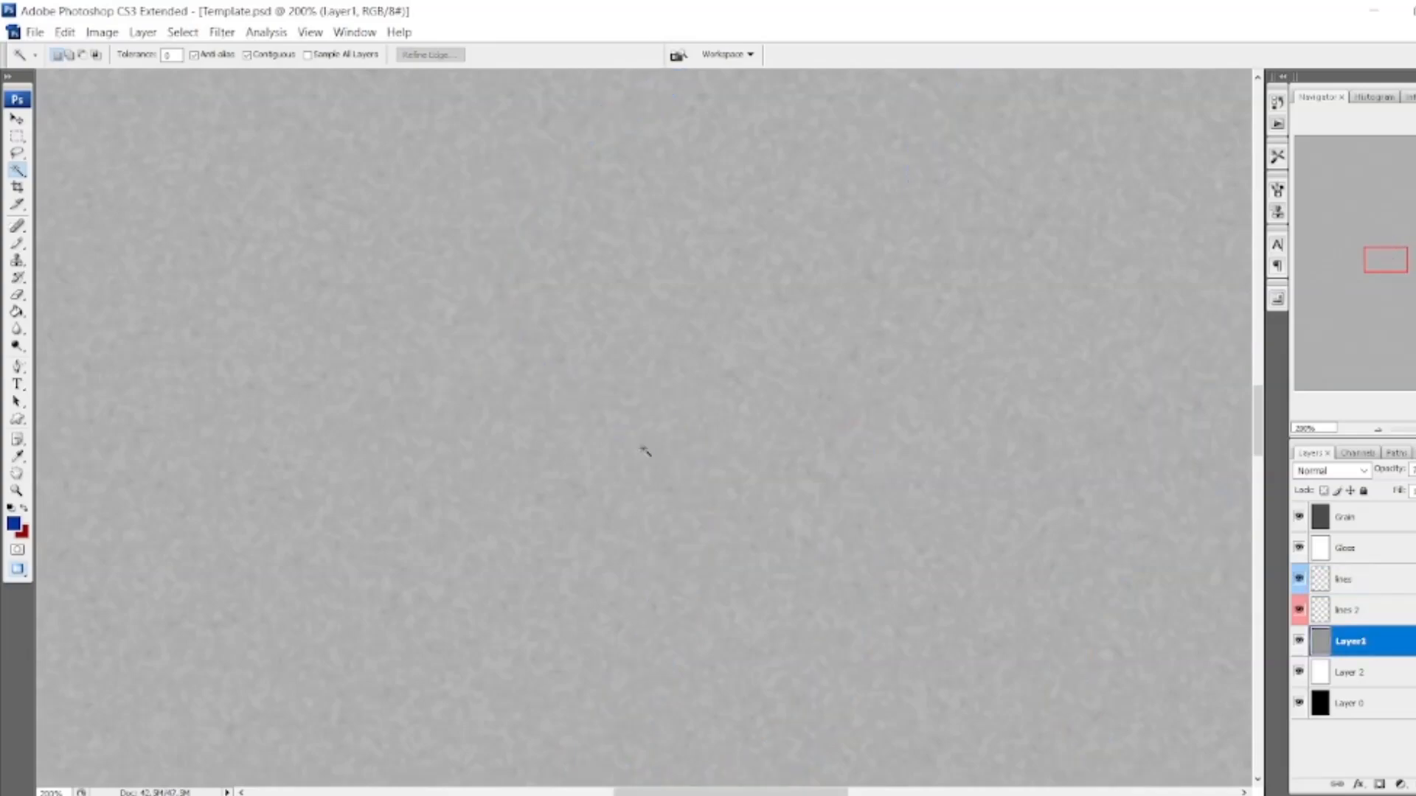
Draw an S-shaped blue test stroke on the "lines" layer with the Brush tool and check the brush's diameter and hardness.
{"action": "left_click", "coordinate": [1373, 582]}
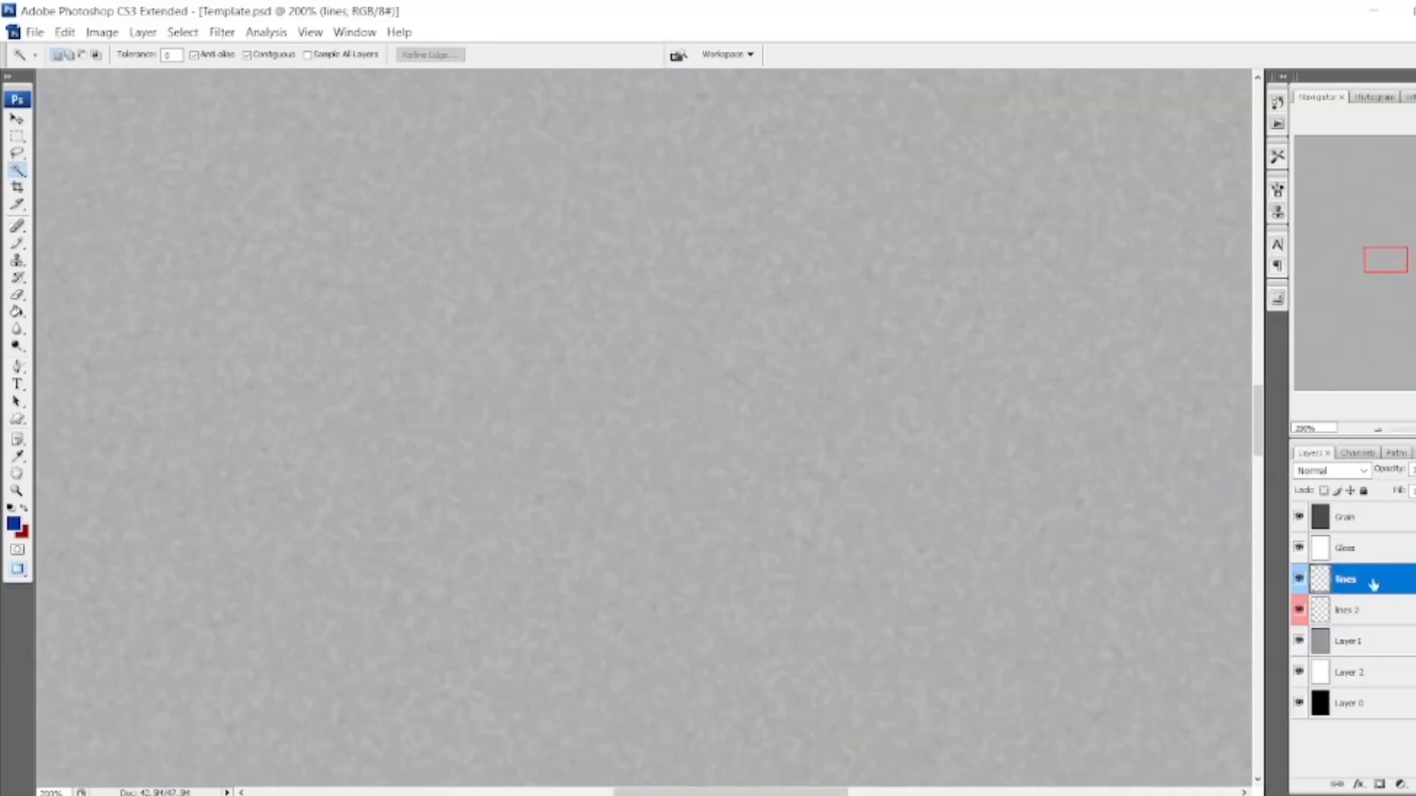
{"action": "left_click", "coordinate": [17, 244]}
{"action": "left_click", "coordinate": [74, 241]}
{"action": "mouse_move", "coordinate": [647, 222]}
{"action": "left_mouse_down"}
{"action": "mouse_move", "coordinate": [585, 342]}
{"action": "mouse_move", "coordinate": [639, 597]}
{"action": "left_mouse_up"}
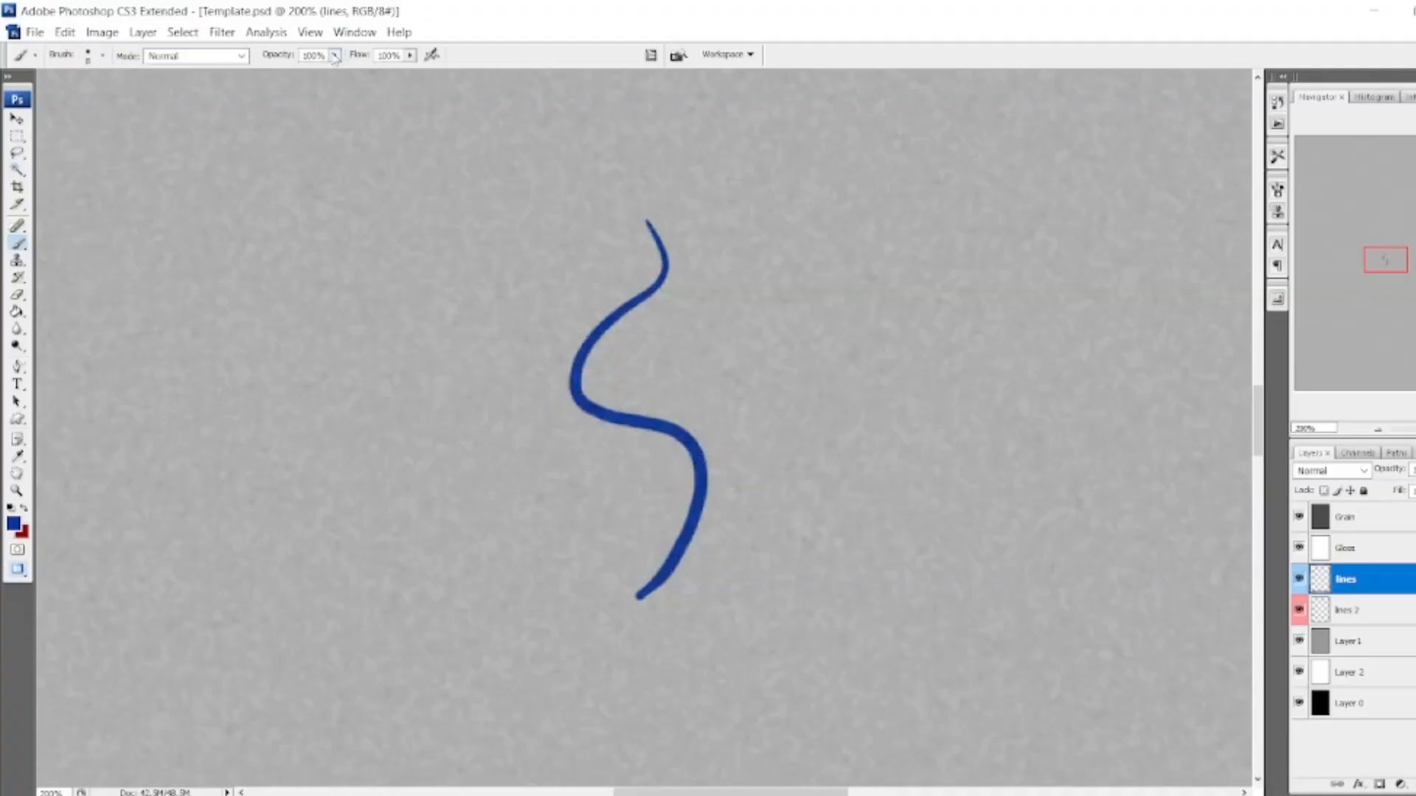
{"action": "left_click", "coordinate": [102, 55]}
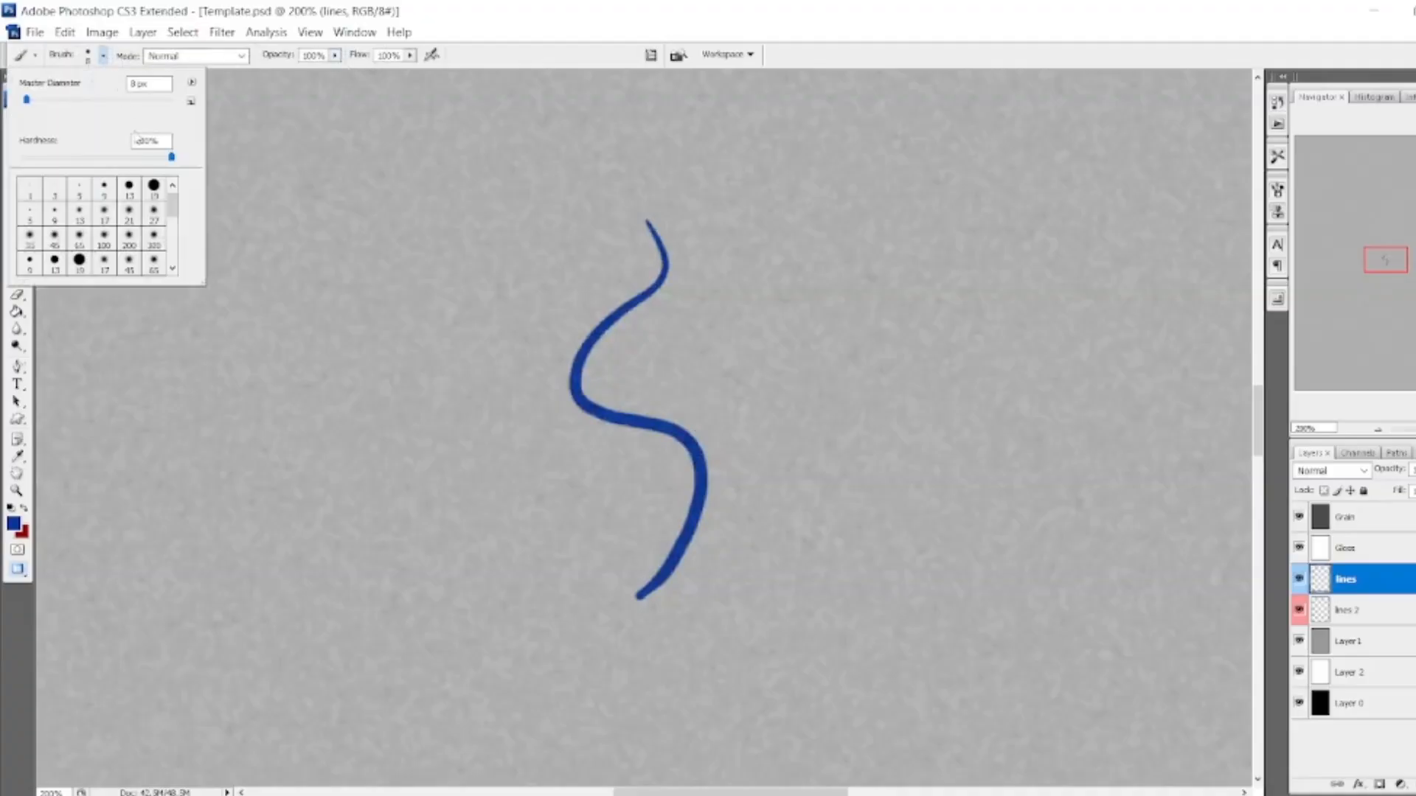
{"action": "left_click", "coordinate": [296, 118]}
Select the empty area around the brush stroke with the Magic Wand, examine its edge closely, and deselect.
{"action": "left_click", "coordinate": [17, 170]}
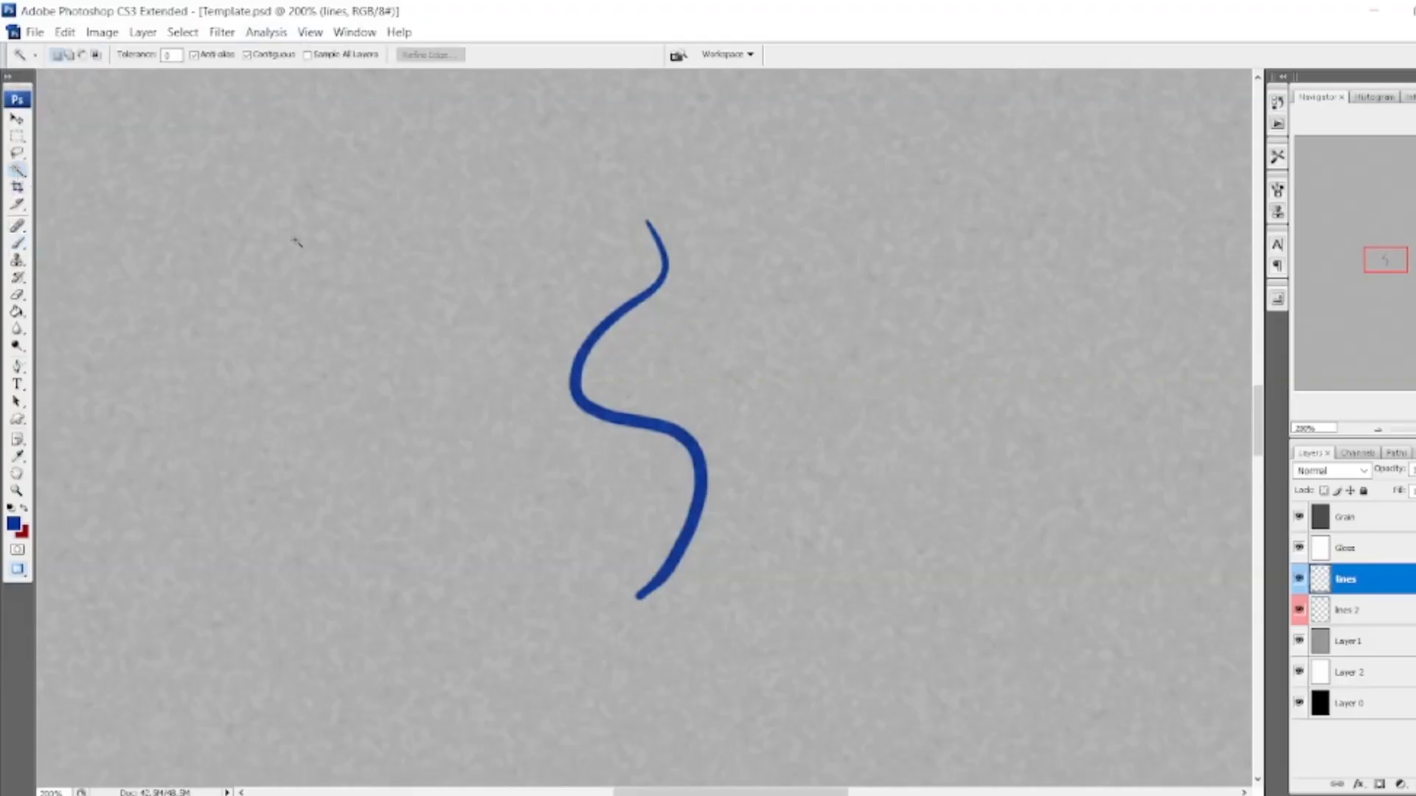
{"action": "left_click", "coordinate": [479, 336]}
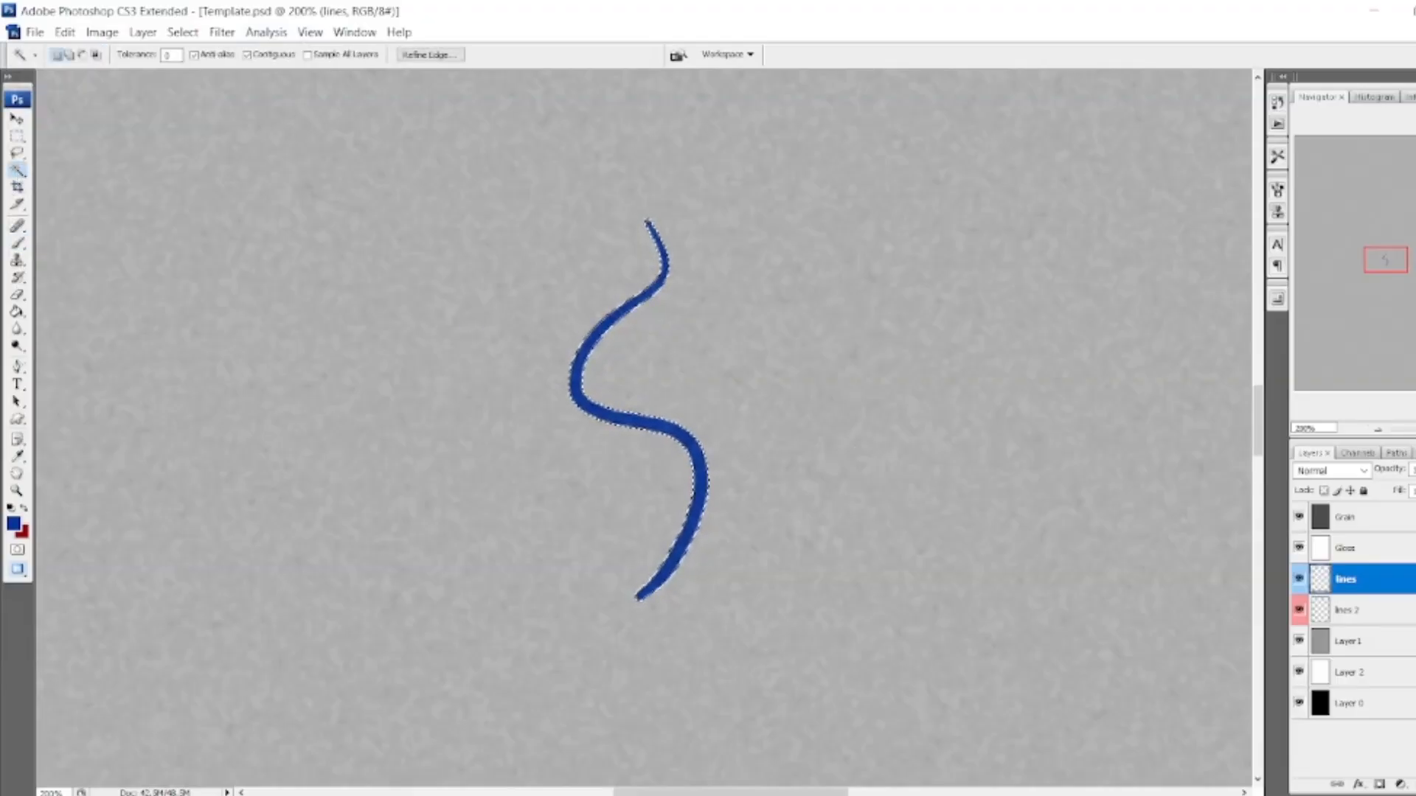
{"action": "key", "text": "ctrl+plus"}
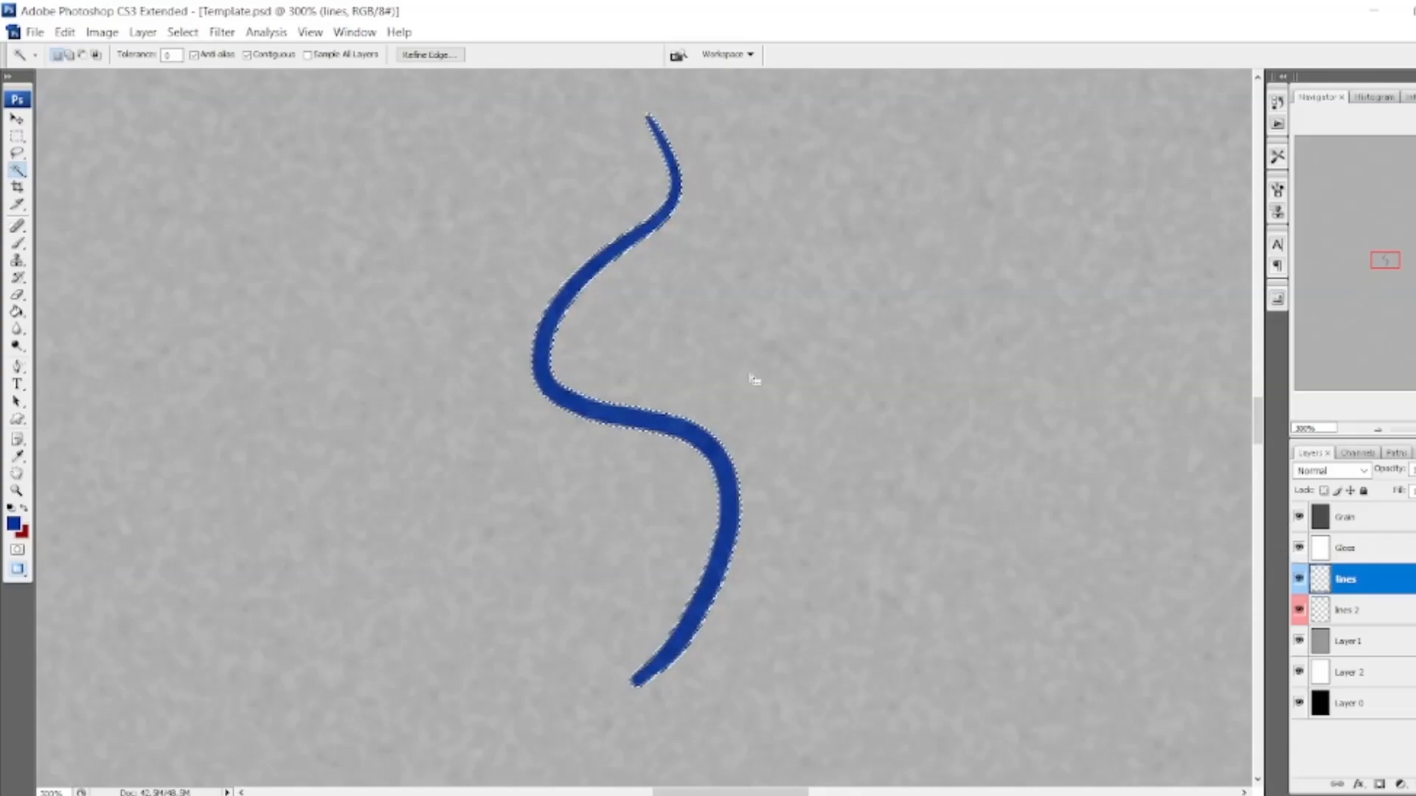
{"action": "key", "text": "ctrl+d"}
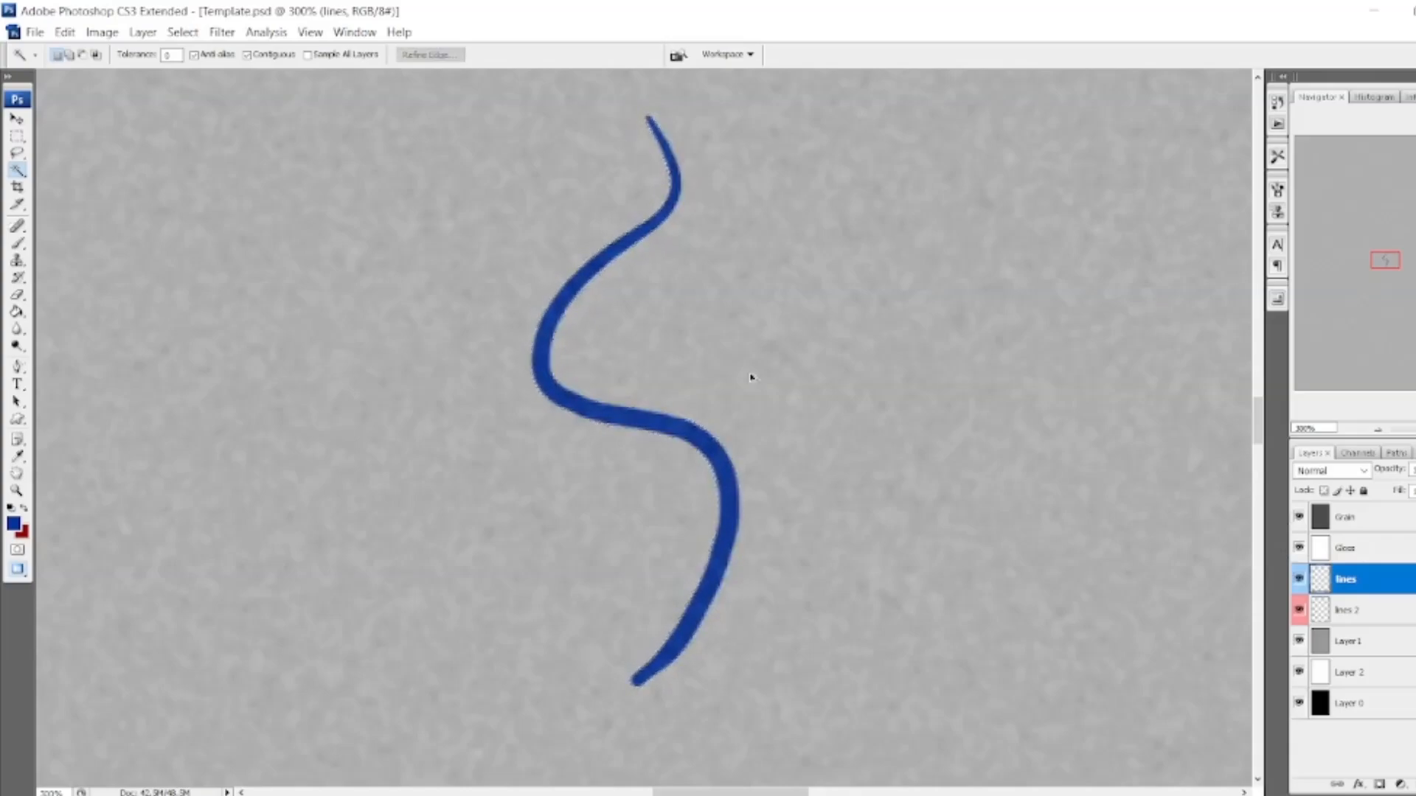
Revert the document to its saved state and make the "lines" layer active again.
{"action": "key", "text": "F12"}
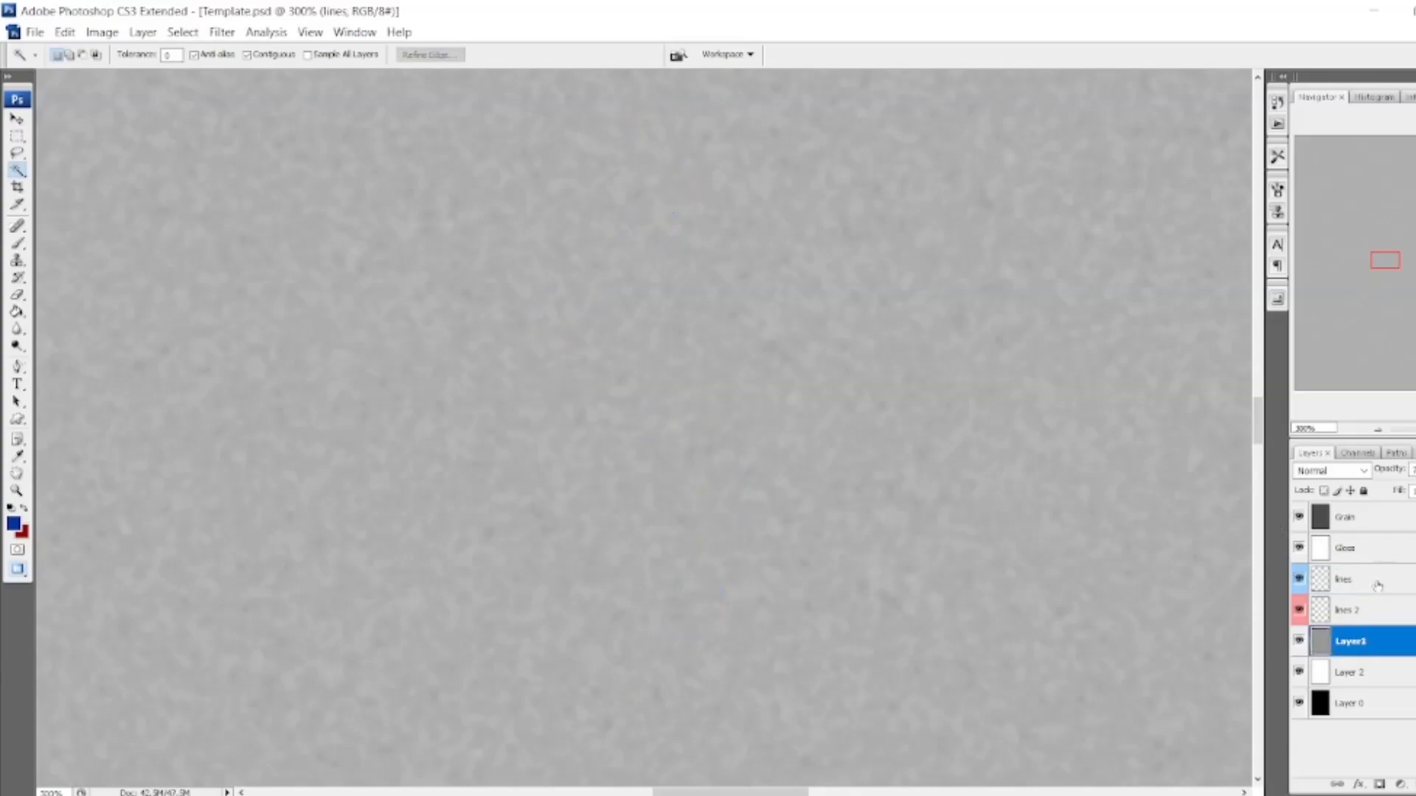
{"action": "left_click", "coordinate": [1374, 581]}
{"action": "left_click", "coordinate": [1378, 429]}
{"action": "left_click", "coordinate": [1378, 429]}
{"action": "left_click", "coordinate": [1378, 430]}
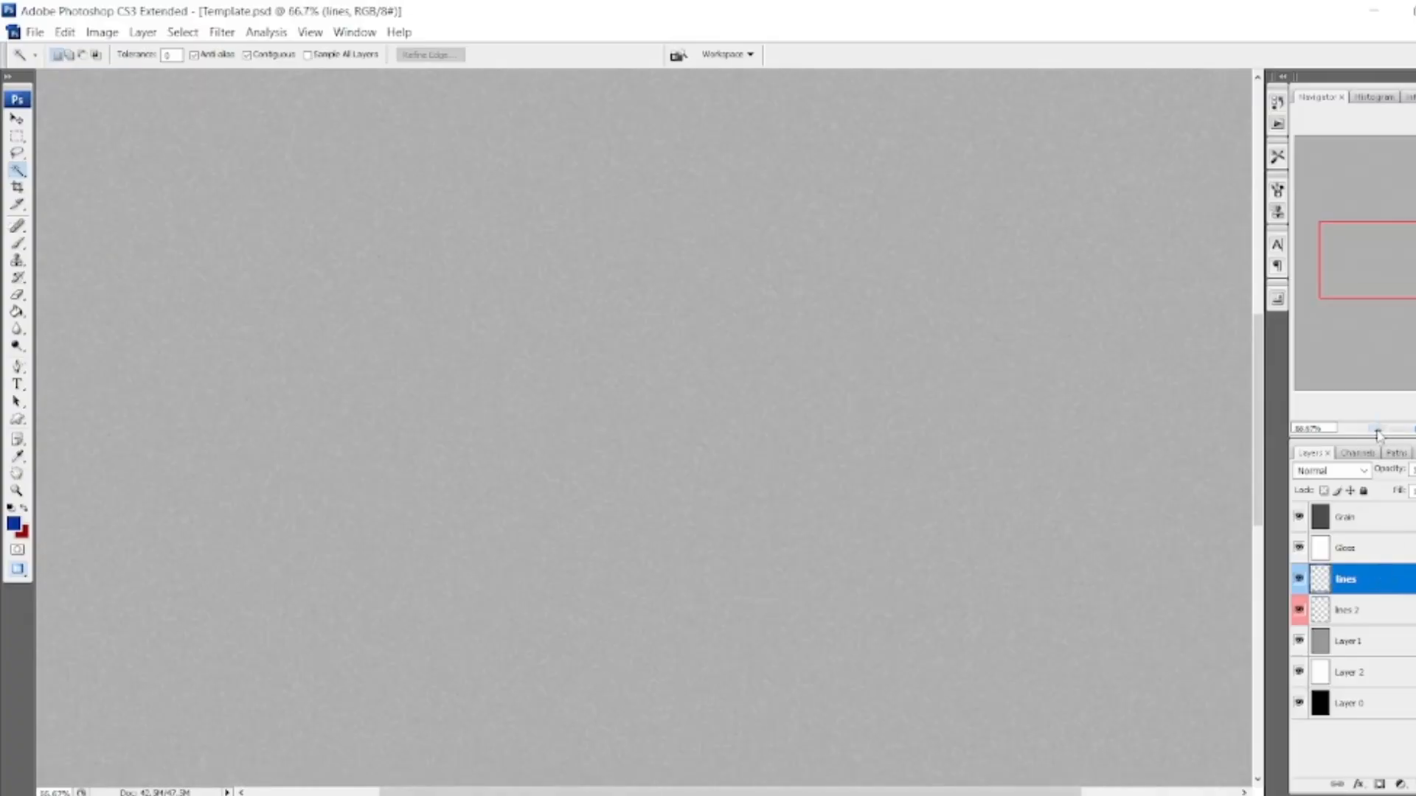
Check the Brush tool's tip settings and set its opacity to 30%.
{"action": "left_click", "coordinate": [17, 250]}
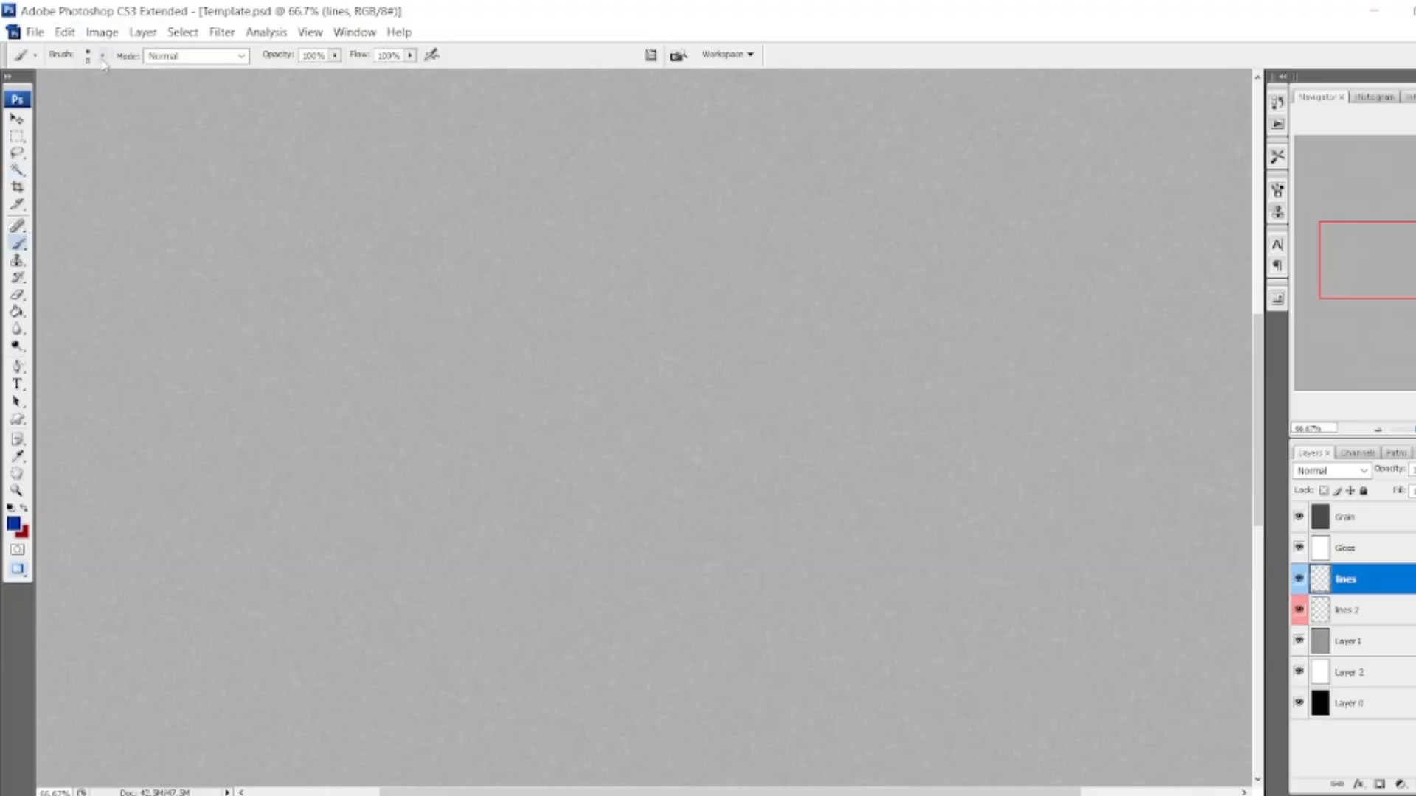
{"action": "left_click", "coordinate": [103, 56]}
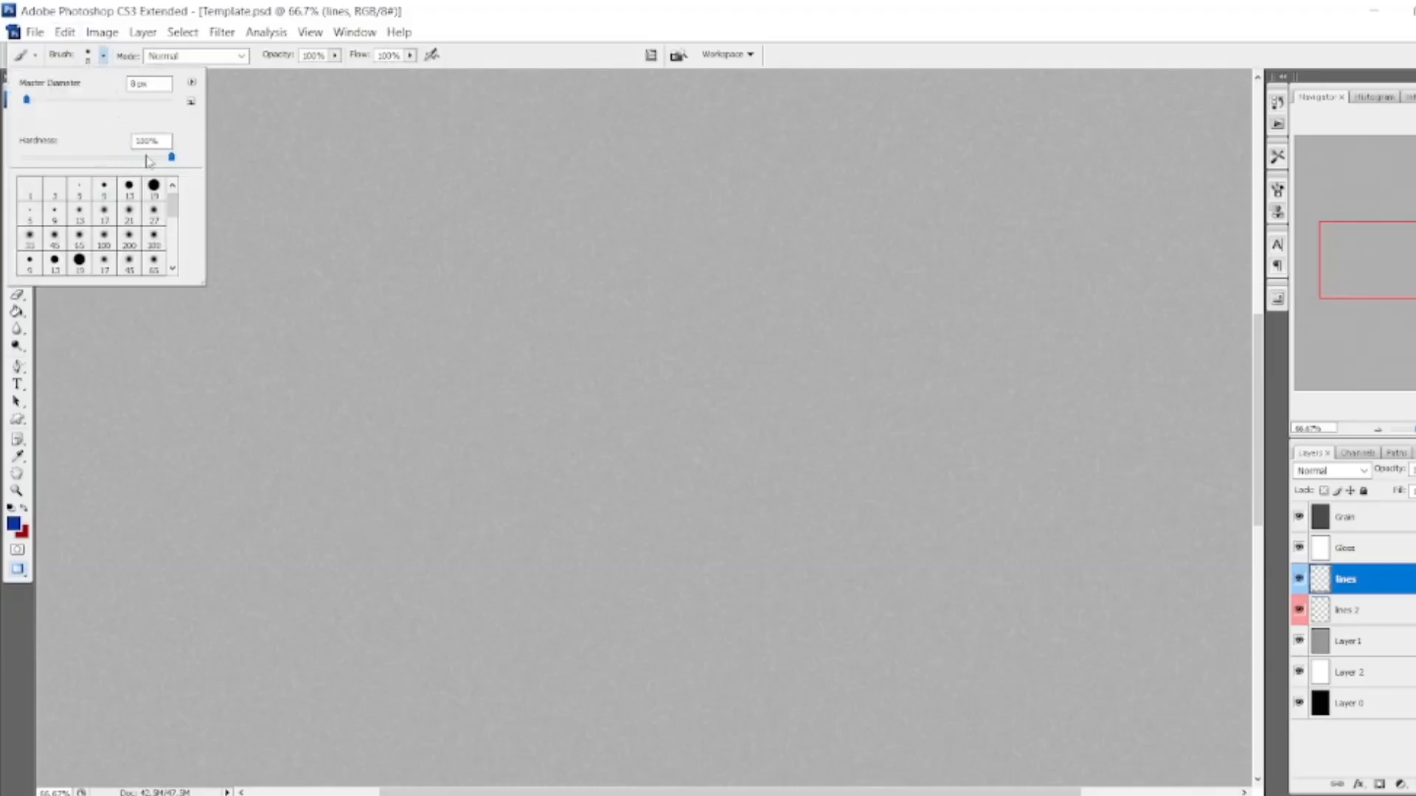
{"action": "left_click", "coordinate": [334, 56]}
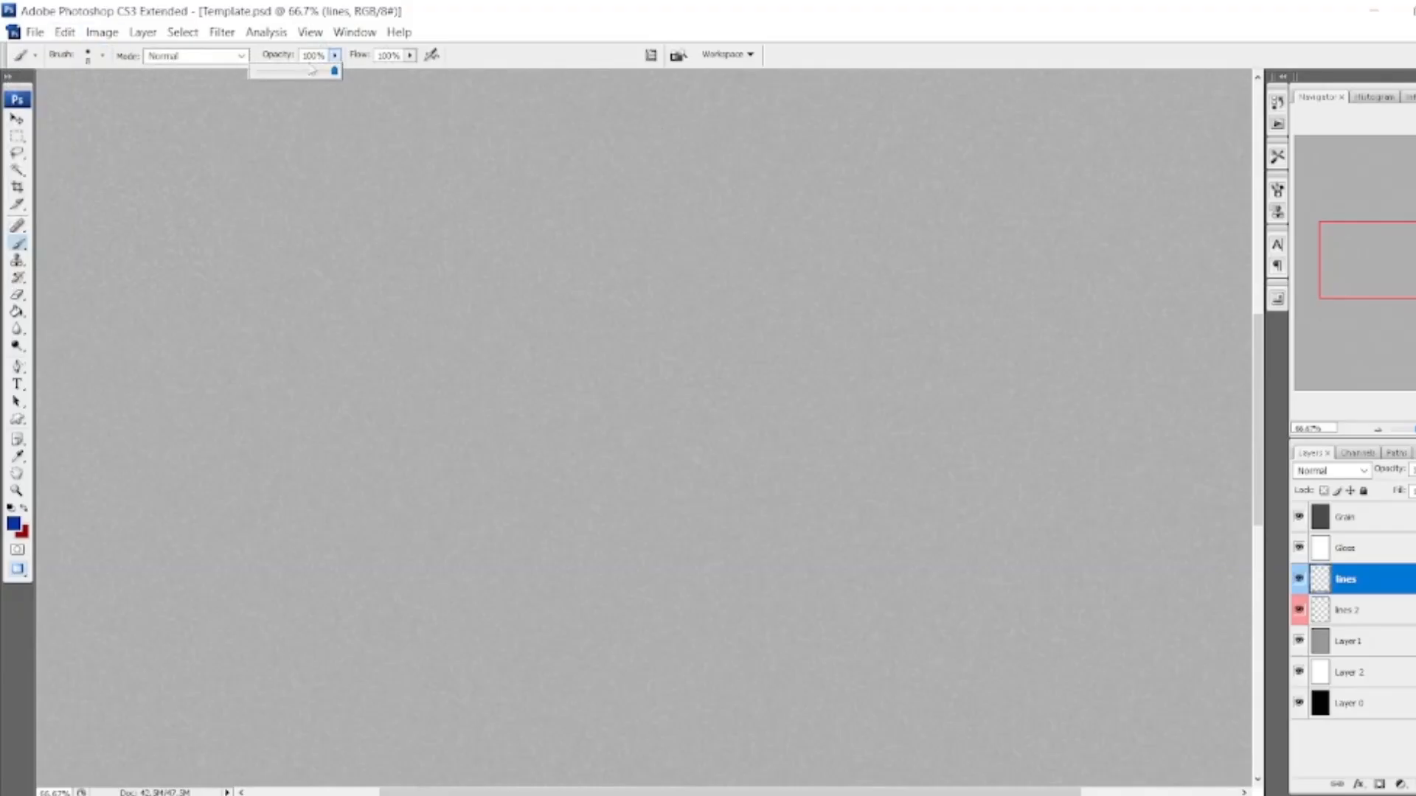
{"action": "left_click", "coordinate": [277, 71]}
{"action": "left_click", "coordinate": [1398, 276]}
{"action": "left_click", "coordinate": [1377, 430]}
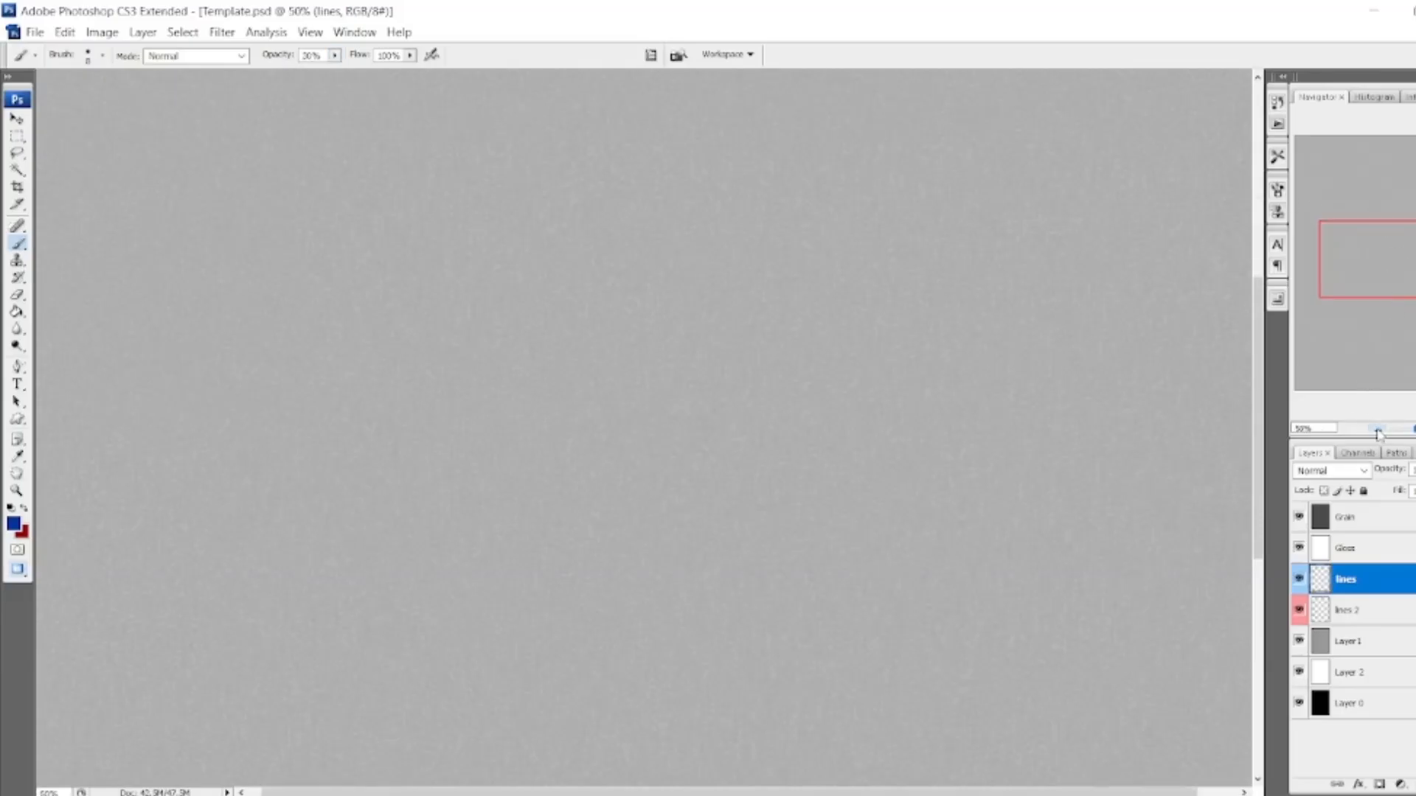
{"action": "left_click", "coordinate": [1377, 430]}
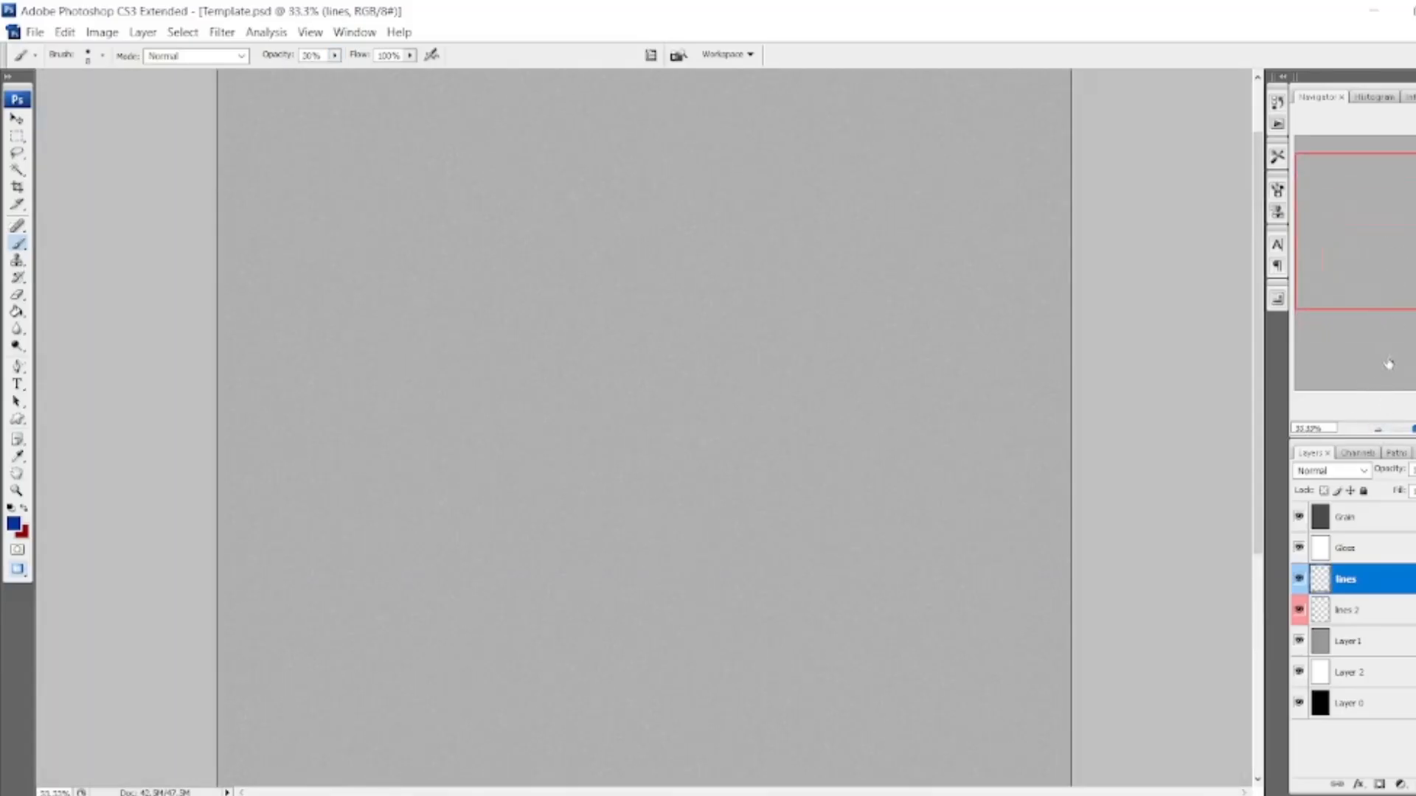
{"action": "left_click", "coordinate": [1376, 430]}
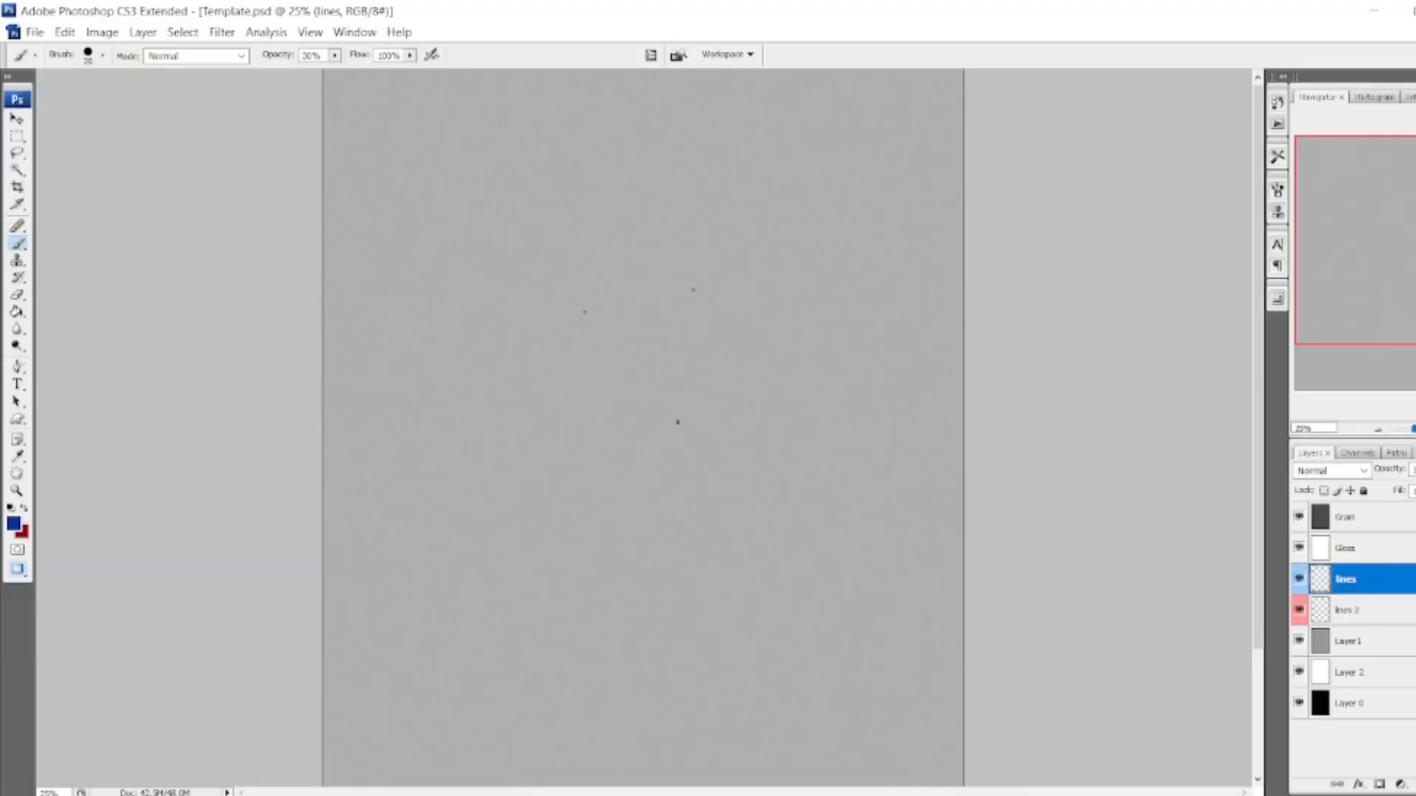
Scribble several zigzag and angular blue test strokes on the "lines" layer with the 30% opacity brush.
{"action": "mouse_move", "coordinate": [511, 341]}
{"action": "left_mouse_down"}
{"action": "mouse_move", "coordinate": [491, 368]}
{"action": "mouse_move", "coordinate": [608, 389]}
{"action": "mouse_move", "coordinate": [514, 442]}
{"action": "mouse_move", "coordinate": [666, 457]}
{"action": "mouse_move", "coordinate": [729, 632]}
{"action": "mouse_move", "coordinate": [594, 545]}
{"action": "mouse_move", "coordinate": [685, 506]}
{"action": "left_mouse_up"}
{"action": "mouse_move", "coordinate": [722, 373]}
{"action": "left_mouse_down"}
{"action": "mouse_move", "coordinate": [695, 354]}
{"action": "mouse_move", "coordinate": [671, 407]}
{"action": "mouse_move", "coordinate": [749, 436]}
{"action": "left_mouse_up"}
{"action": "left_click_drag", "start_coordinate": [766, 366], "coordinate": [785, 460]}
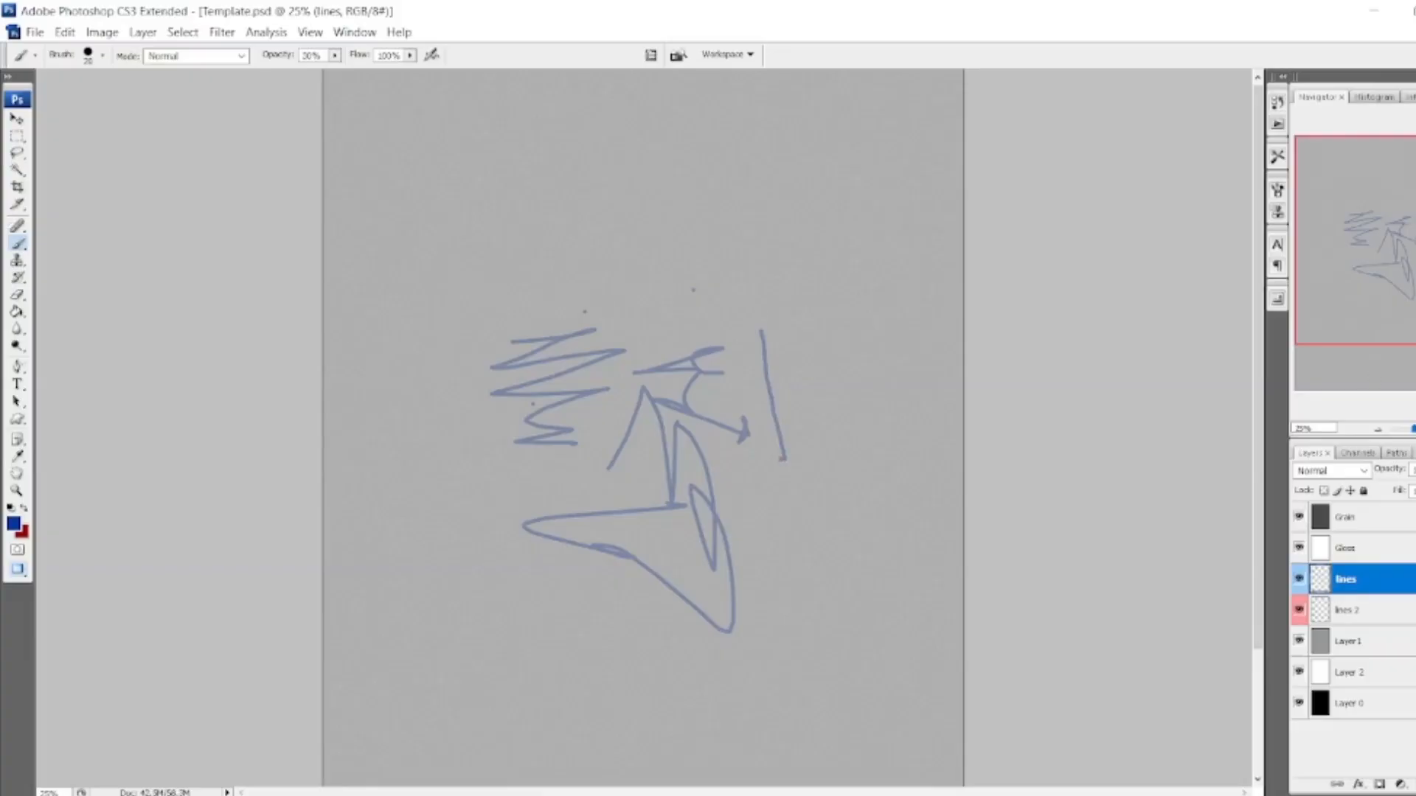
{"action": "key", "text": "ctrl+plus"}
{"action": "left_click_drag", "start_coordinate": [933, 391], "coordinate": [937, 469]}
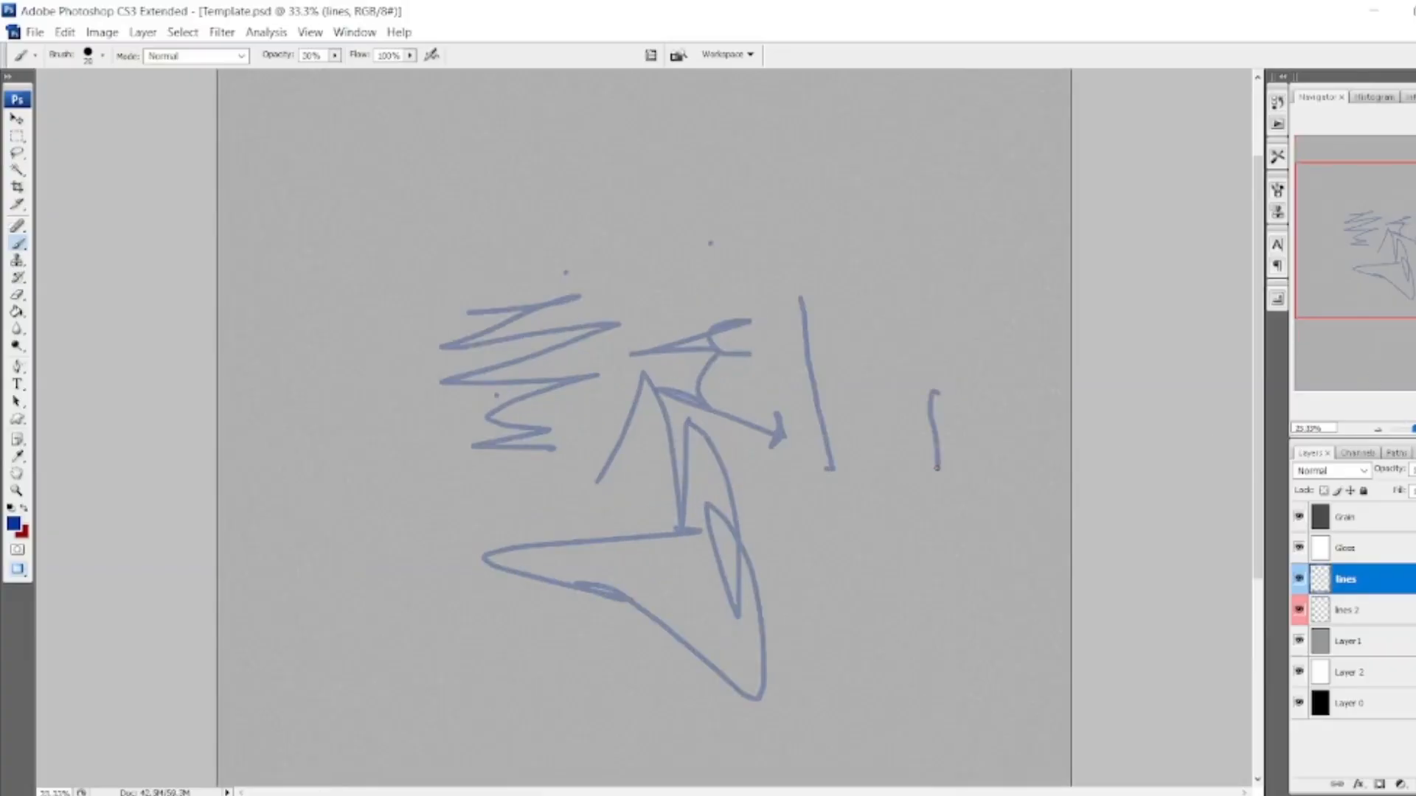
Erase the test scribbles from the "lines" layer with the Eraser enlarged to 500 px.
{"action": "left_click", "coordinate": [17, 295]}
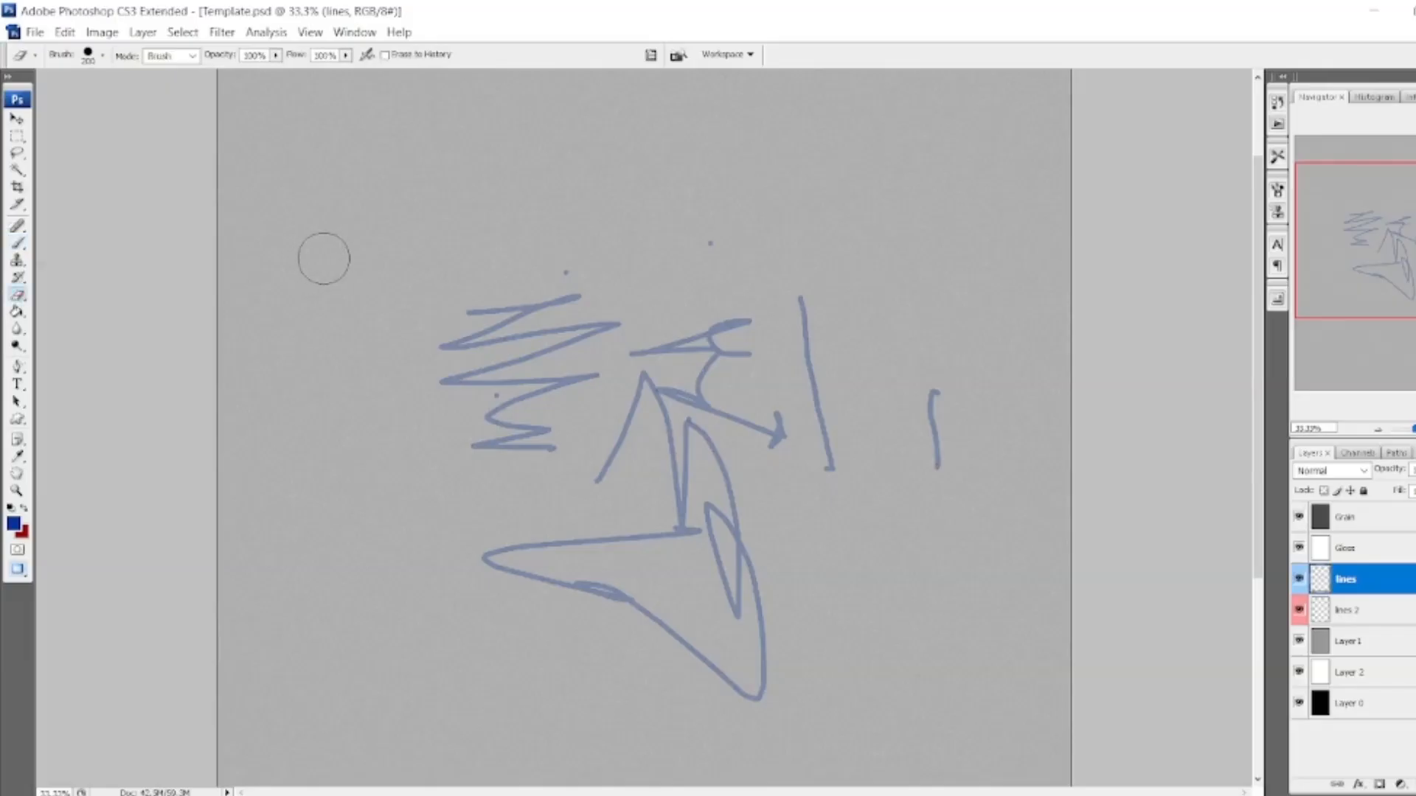
{"action": "key", "text": "bracketright"}
{"action": "key", "text": "bracketright"}
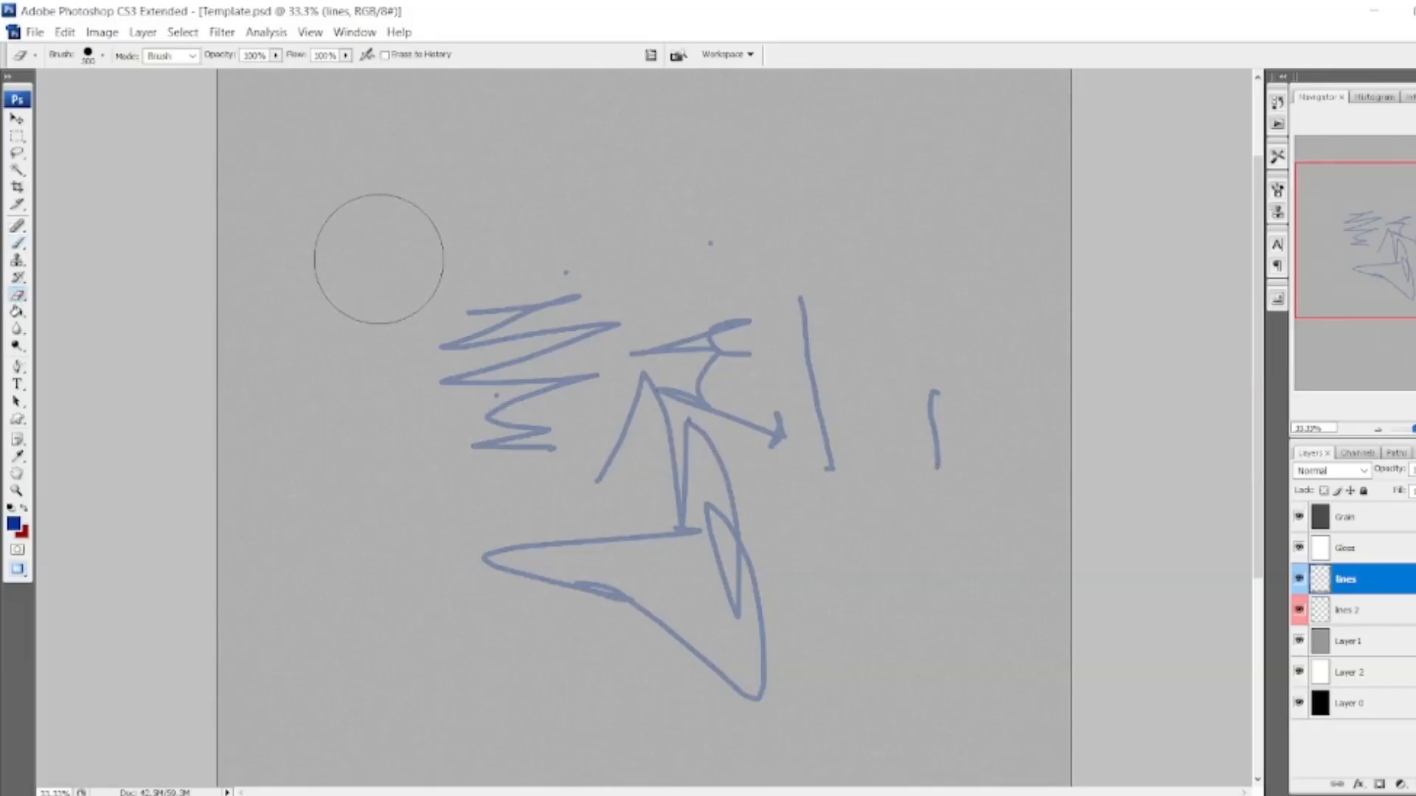
{"action": "mouse_move", "coordinate": [583, 303]}
{"action": "left_mouse_down"}
{"action": "mouse_move", "coordinate": [462, 392]}
{"action": "mouse_move", "coordinate": [522, 330]}
{"action": "mouse_move", "coordinate": [693, 479]}
{"action": "mouse_move", "coordinate": [679, 739]}
{"action": "mouse_move", "coordinate": [871, 629]}
{"action": "mouse_move", "coordinate": [932, 357]}
{"action": "mouse_move", "coordinate": [704, 407]}
{"action": "mouse_move", "coordinate": [724, 184]}
{"action": "mouse_move", "coordinate": [657, 221]}
{"action": "left_mouse_up"}
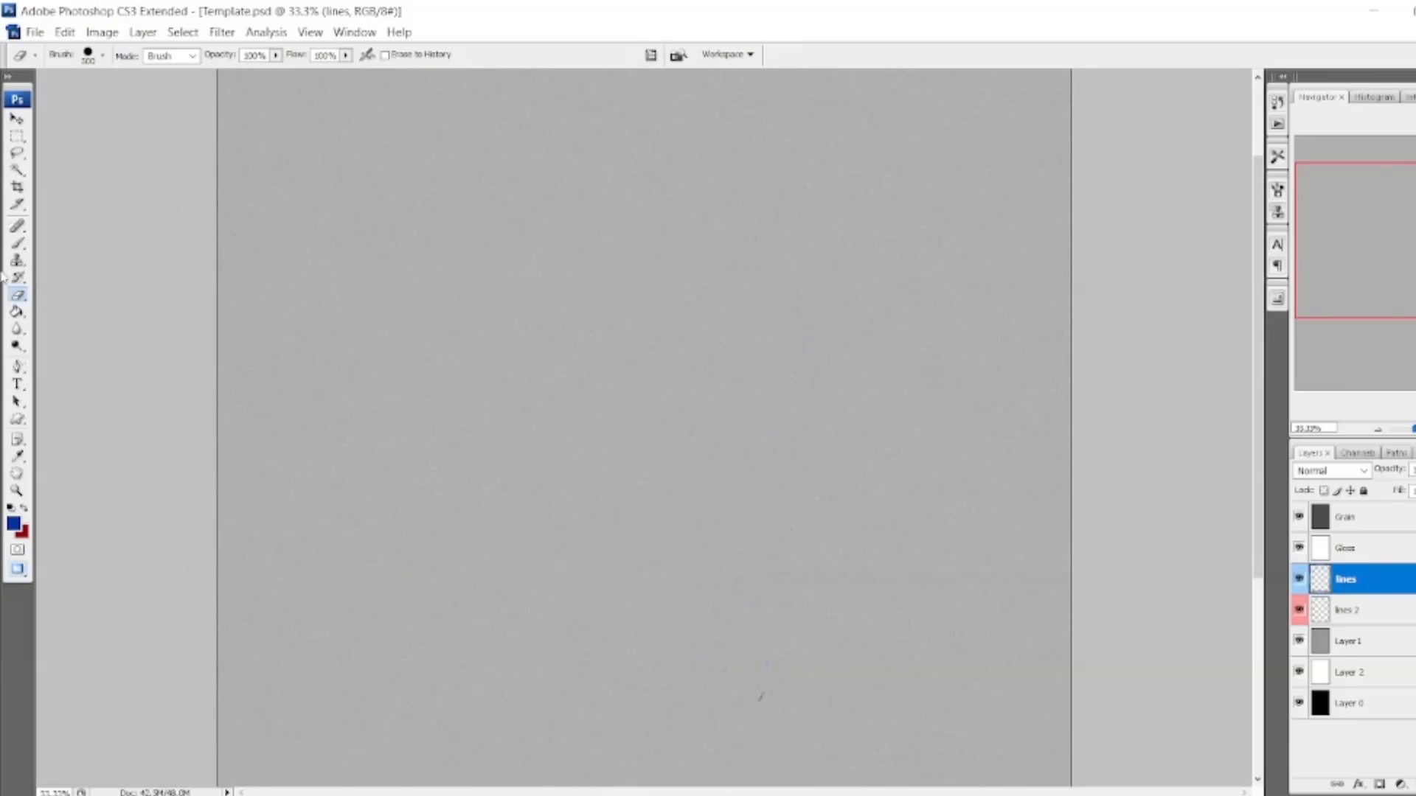
Switch back to the Brush tool and check its brush presets and dynamics settings.
{"action": "left_click", "coordinate": [17, 243]}
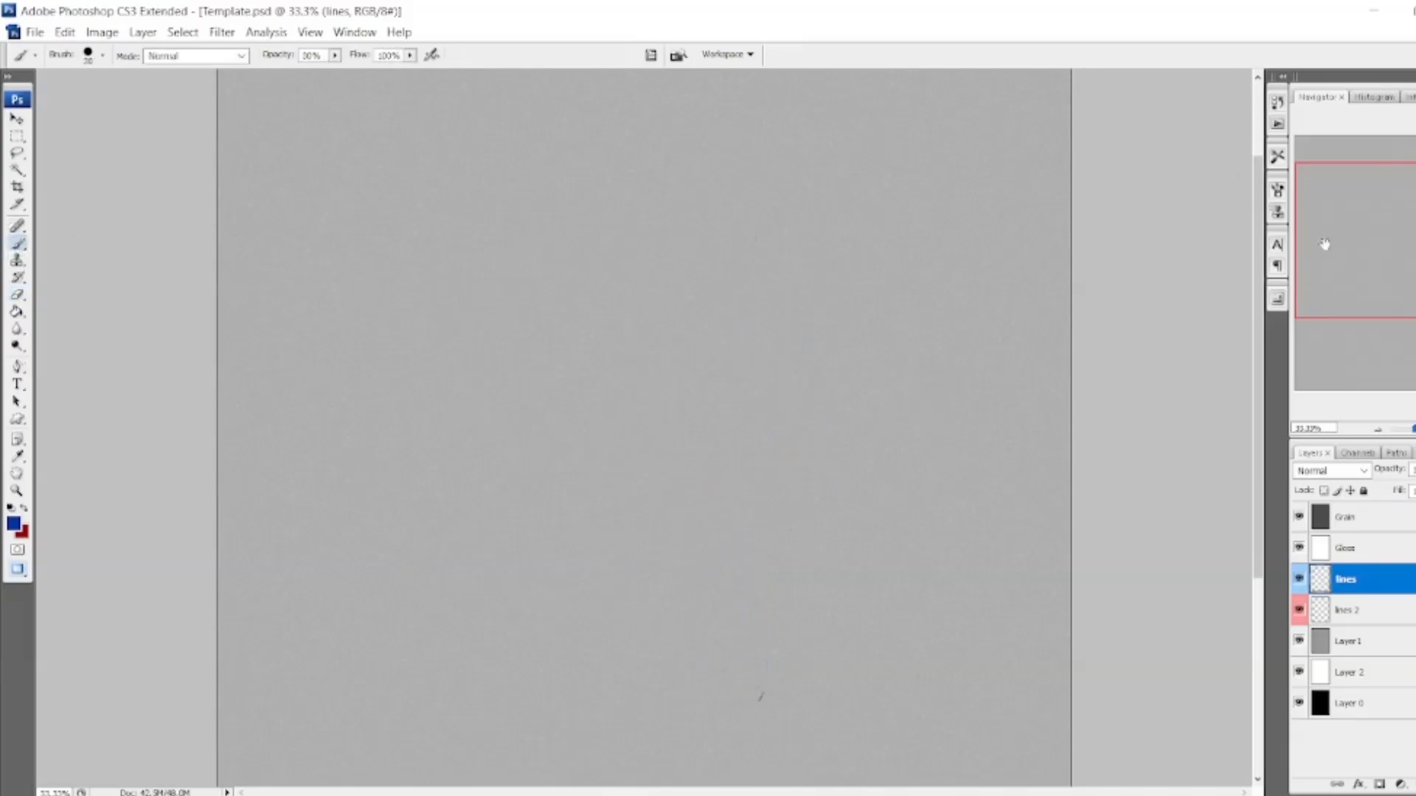
{"action": "left_click", "coordinate": [1278, 190]}
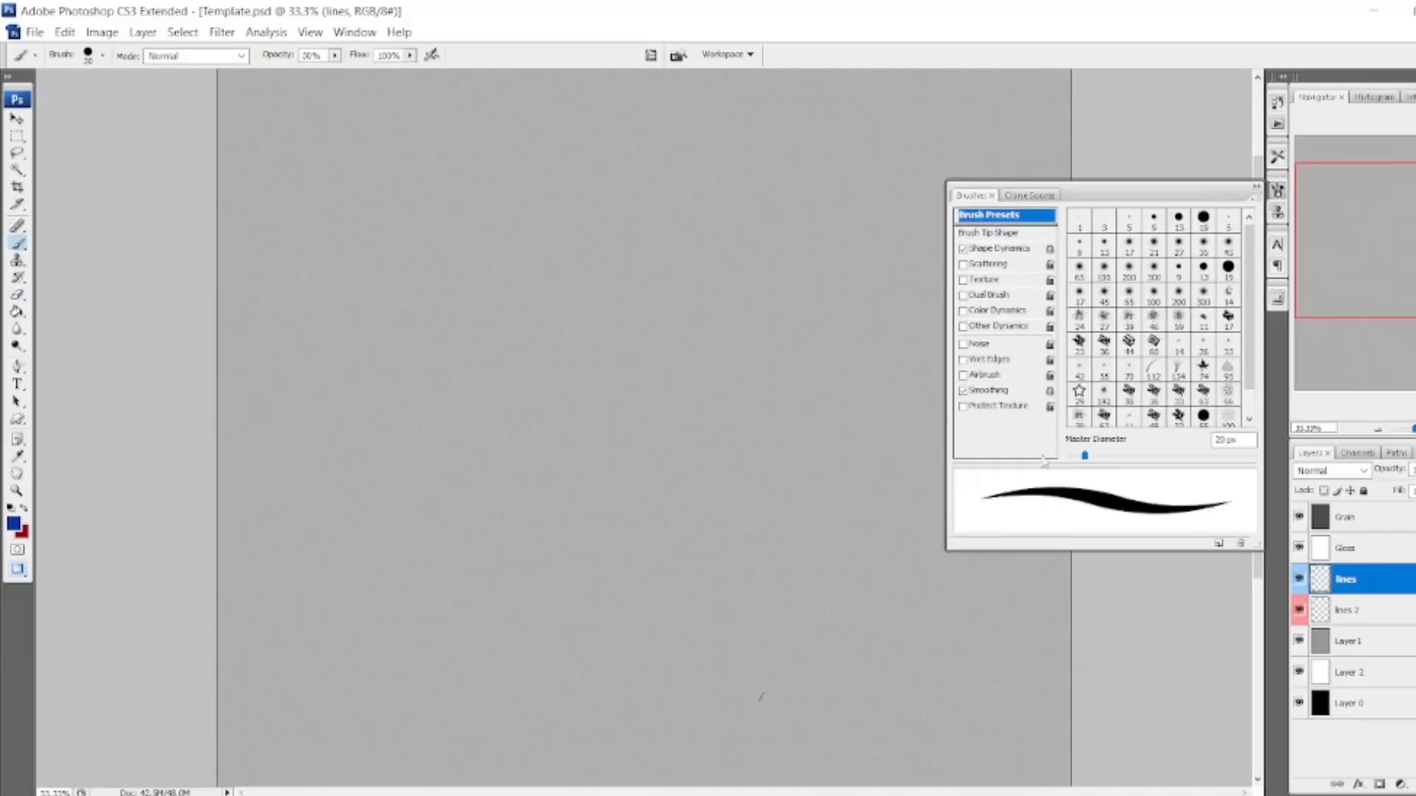
{"action": "left_click", "coordinate": [1257, 189]}
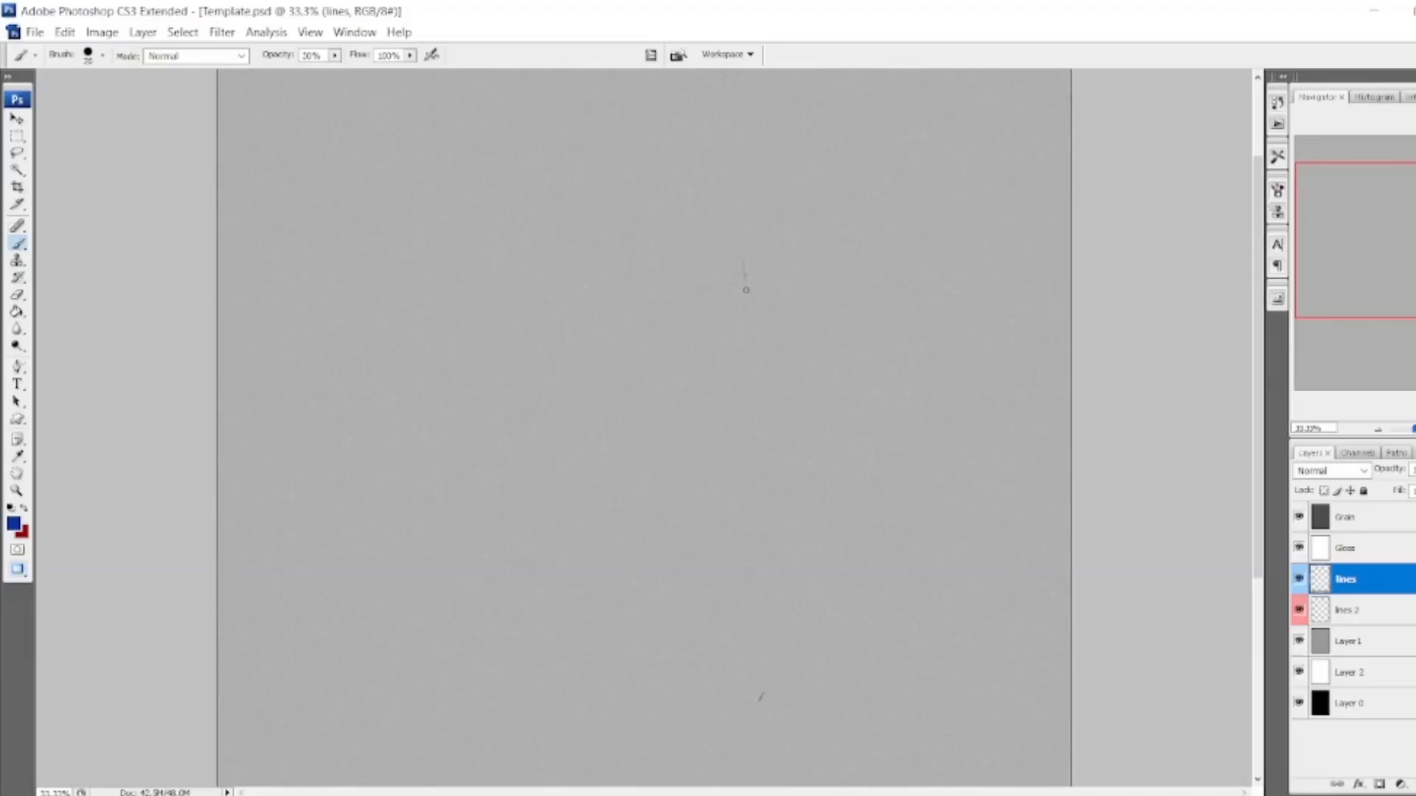
Paint several wavy vertical blue test strokes on the "lines" layer, overlapping a few short ones.
{"action": "mouse_move", "coordinate": [714, 400]}
{"action": "left_mouse_down"}
{"action": "mouse_move", "coordinate": [715, 433]}
{"action": "mouse_move", "coordinate": [755, 496]}
{"action": "mouse_move", "coordinate": [726, 566]}
{"action": "mouse_move", "coordinate": [761, 618]}
{"action": "left_mouse_up"}
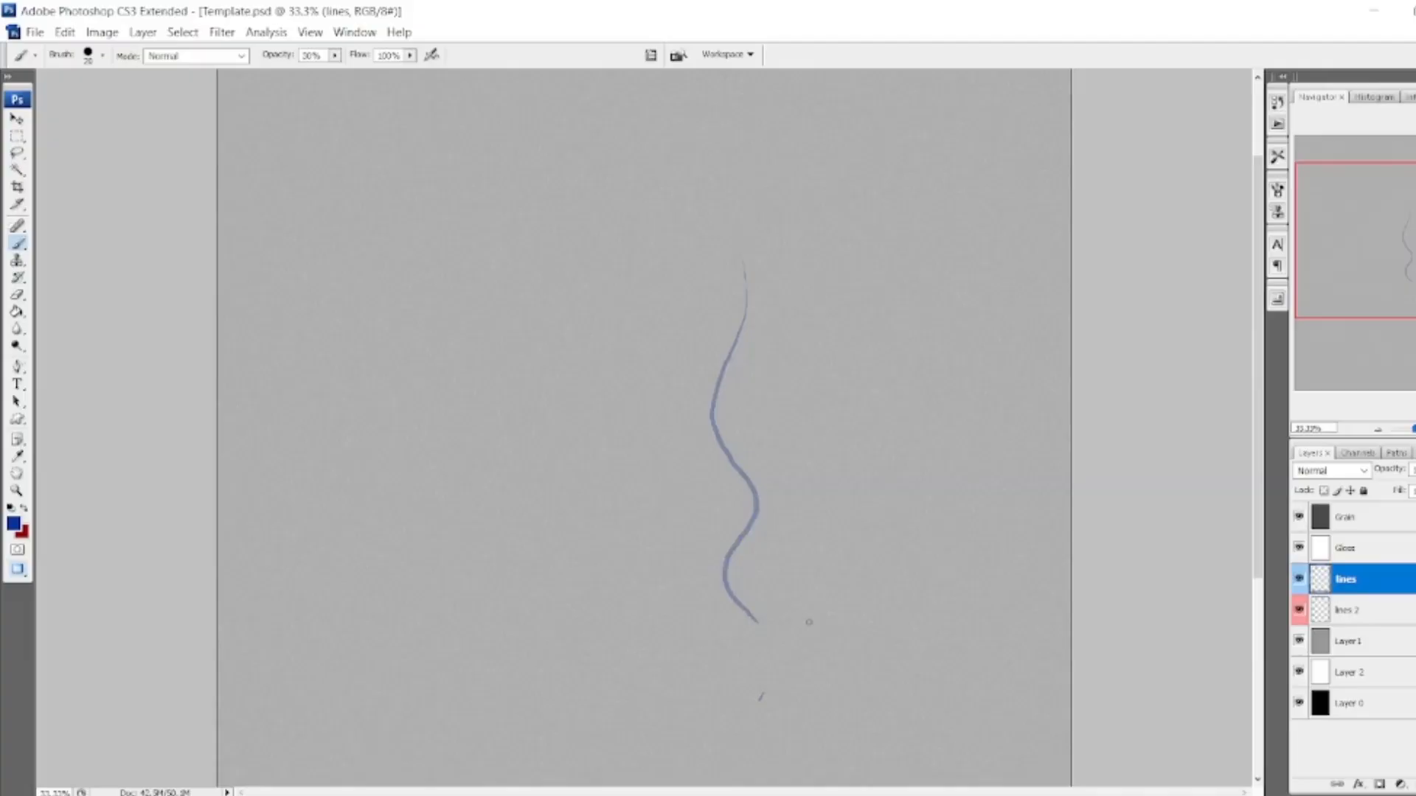
{"action": "mouse_move", "coordinate": [795, 565]}
{"action": "left_mouse_down"}
{"action": "mouse_move", "coordinate": [841, 480]}
{"action": "mouse_move", "coordinate": [848, 375]}
{"action": "left_mouse_up"}
{"action": "mouse_move", "coordinate": [869, 250]}
{"action": "left_mouse_down"}
{"action": "mouse_move", "coordinate": [850, 332]}
{"action": "mouse_move", "coordinate": [850, 442]}
{"action": "left_mouse_up"}
{"action": "mouse_move", "coordinate": [871, 530]}
{"action": "left_mouse_down"}
{"action": "mouse_move", "coordinate": [893, 500]}
{"action": "mouse_move", "coordinate": [913, 378]}
{"action": "left_mouse_up"}
{"action": "mouse_move", "coordinate": [770, 459]}
{"action": "left_mouse_down"}
{"action": "mouse_move", "coordinate": [784, 340]}
{"action": "mouse_move", "coordinate": [794, 387]}
{"action": "mouse_move", "coordinate": [771, 424]}
{"action": "mouse_move", "coordinate": [790, 387]}
{"action": "mouse_move", "coordinate": [796, 398]}
{"action": "mouse_move", "coordinate": [768, 442]}
{"action": "mouse_move", "coordinate": [768, 476]}
{"action": "left_mouse_up"}
{"action": "left_click_drag", "start_coordinate": [782, 412], "coordinate": [787, 499]}
Erase all the wavy test strokes from the "lines" layer with the 500 px Eraser.
{"action": "left_click", "coordinate": [17, 295]}
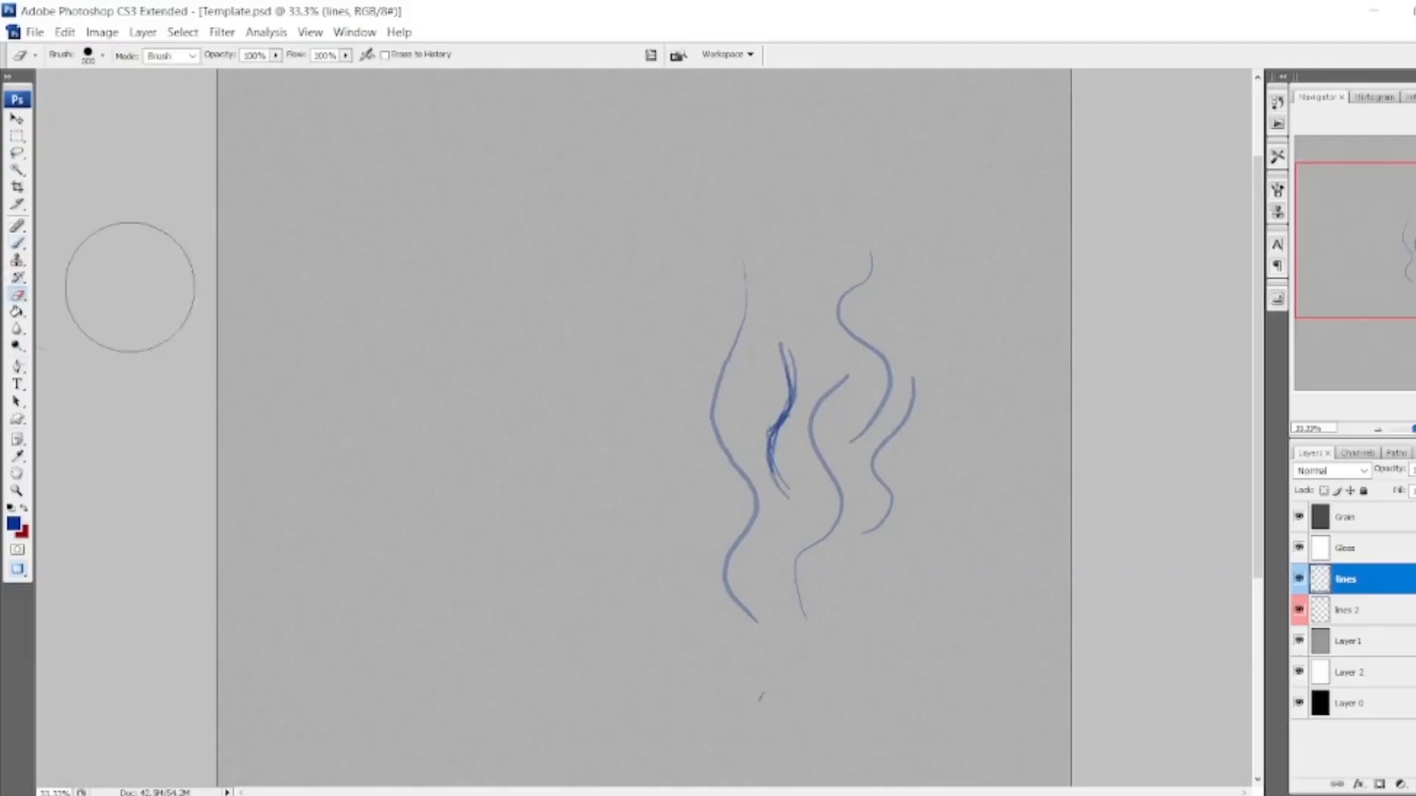
{"action": "mouse_move", "coordinate": [711, 269]}
{"action": "left_mouse_down"}
{"action": "mouse_move", "coordinate": [731, 598]}
{"action": "mouse_move", "coordinate": [827, 364]}
{"action": "mouse_move", "coordinate": [832, 298]}
{"action": "mouse_move", "coordinate": [885, 349]}
{"action": "mouse_move", "coordinate": [901, 575]}
{"action": "left_mouse_up"}
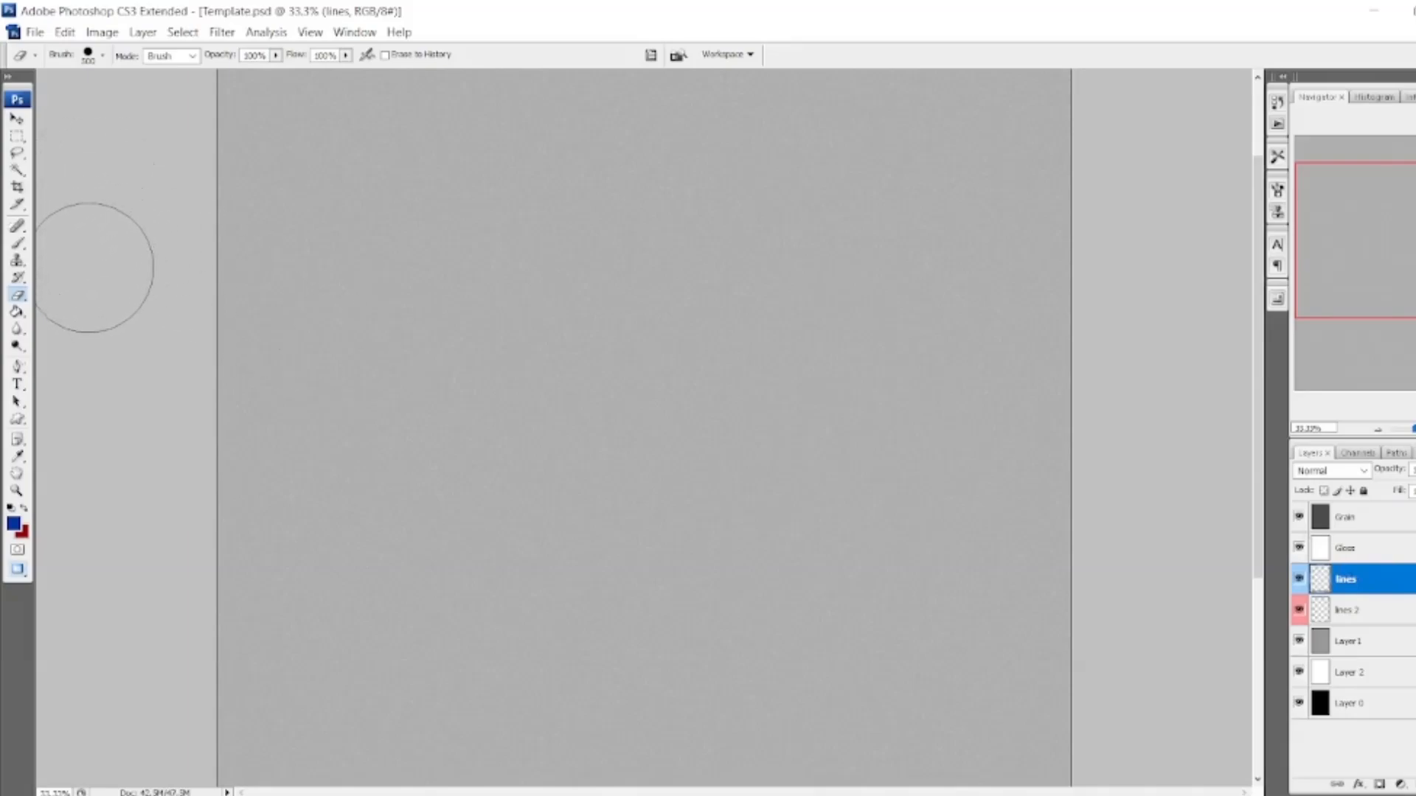
Reduce the Brush tool's opacity to 20% and view the canvas at 25% zoom.
{"action": "left_click", "coordinate": [18, 244]}
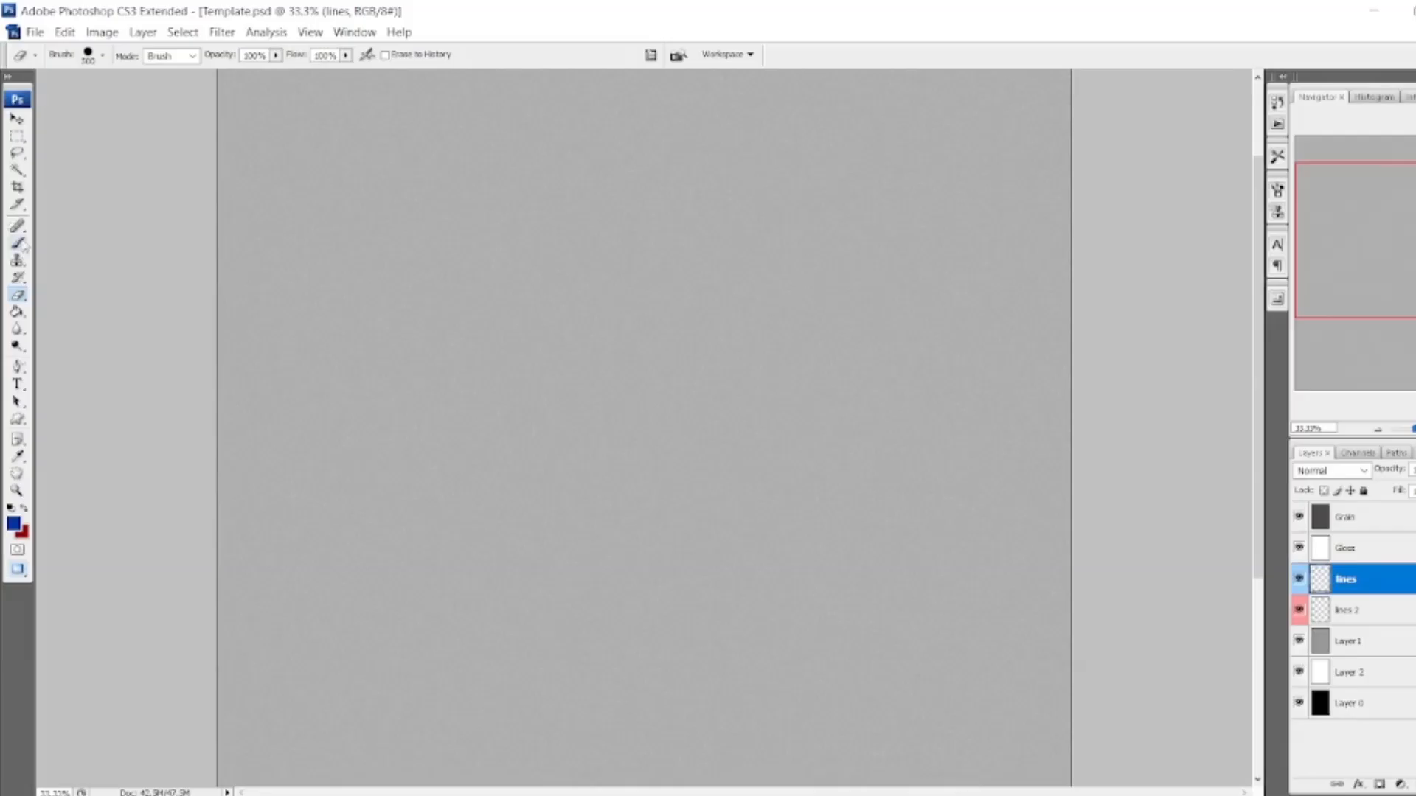
{"action": "left_click", "coordinate": [335, 56]}
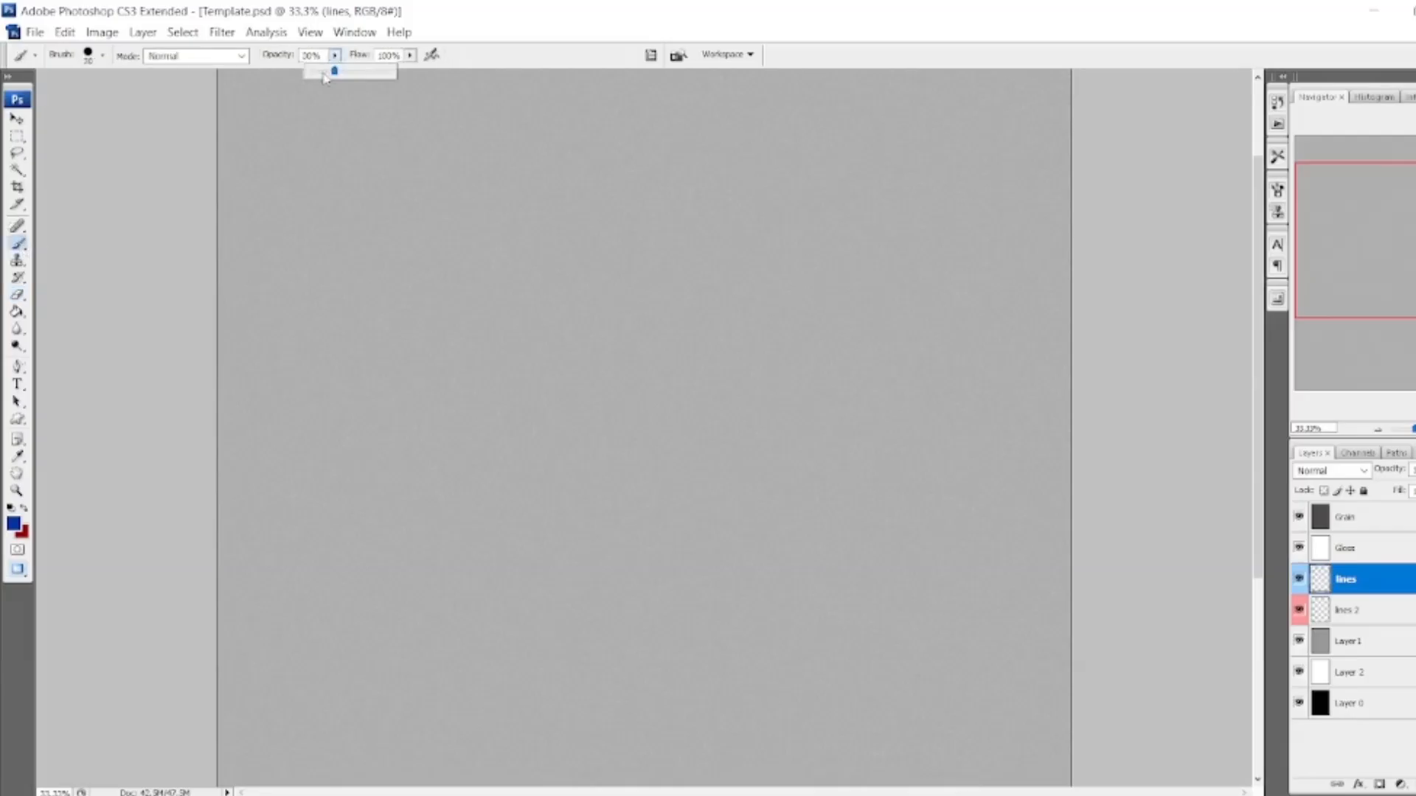
{"action": "left_click", "coordinate": [326, 71]}
{"action": "left_click", "coordinate": [1378, 429]}
{"action": "left_click", "coordinate": [1378, 430]}
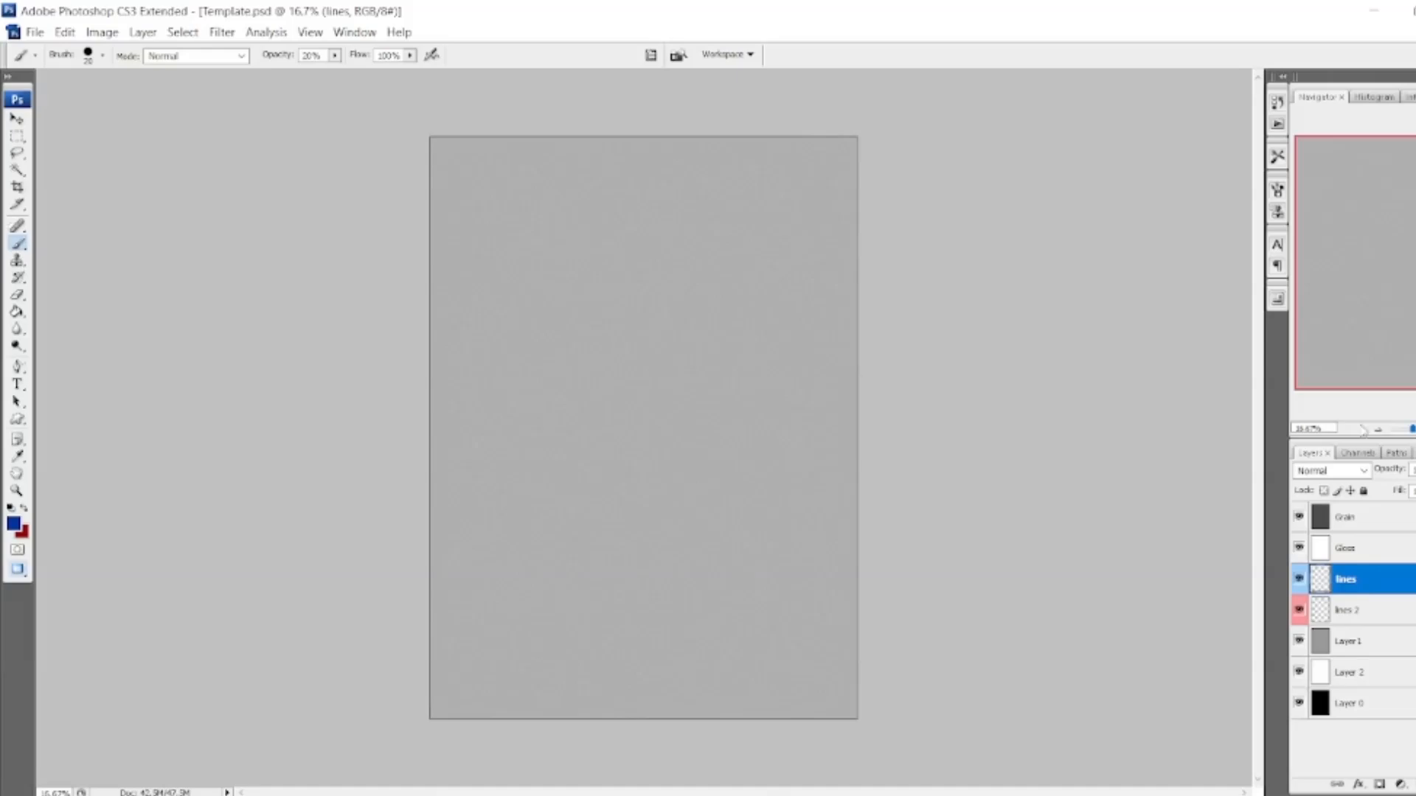
{"action": "key", "text": "ctrl+plus"}
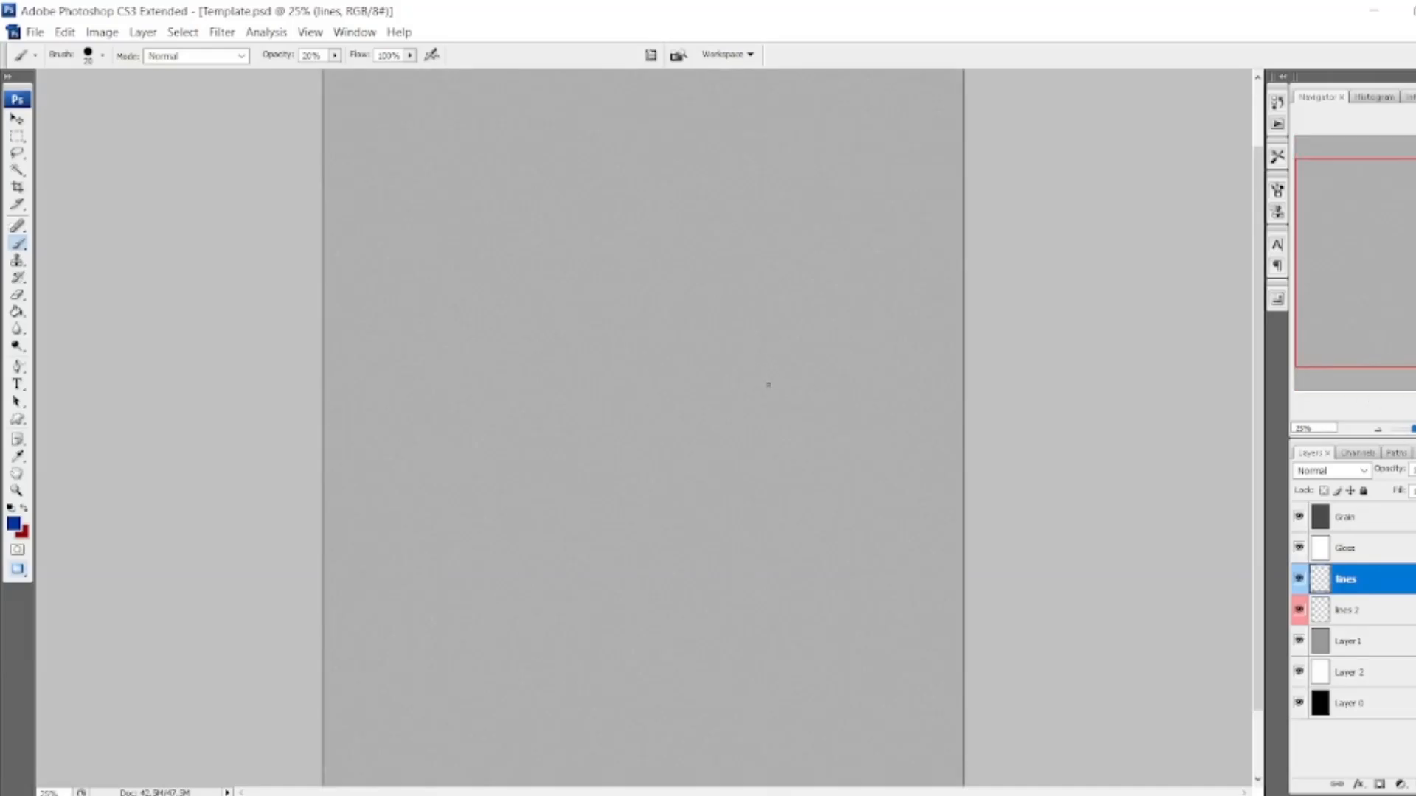
{"action": "left_click_drag", "start_coordinate": [585, 161], "coordinate": [566, 192]}
{"action": "key", "text": "ctrl+z"}
{"action": "key", "text": "bracketright"}
{"action": "key", "text": "bracketright"}
{"action": "key", "text": "bracketright"}
{"action": "key", "text": "bracketright"}
{"action": "key", "text": "bracketright"}
{"action": "key", "text": "bracketright"}
{"action": "key", "text": "bracketright"}
{"action": "key", "text": "bracketleft"}
{"action": "key", "text": "bracketleft"}
{"action": "key", "text": "bracketleft"}
{"action": "key", "text": "bracketleft"}
{"action": "key", "text": "bracketleft"}
{"action": "key", "text": "bracketleft"}
Sketch the curved brow line, a vertical centre guide and the rounded top of the creature's head on the "lines" layer.
{"action": "left_click_drag", "start_coordinate": [537, 333], "coordinate": [639, 296]}
{"action": "mouse_move", "coordinate": [553, 324]}
{"action": "left_mouse_down"}
{"action": "mouse_move", "coordinate": [738, 283]}
{"action": "mouse_move", "coordinate": [591, 316]}
{"action": "mouse_move", "coordinate": [779, 290]}
{"action": "left_mouse_up"}
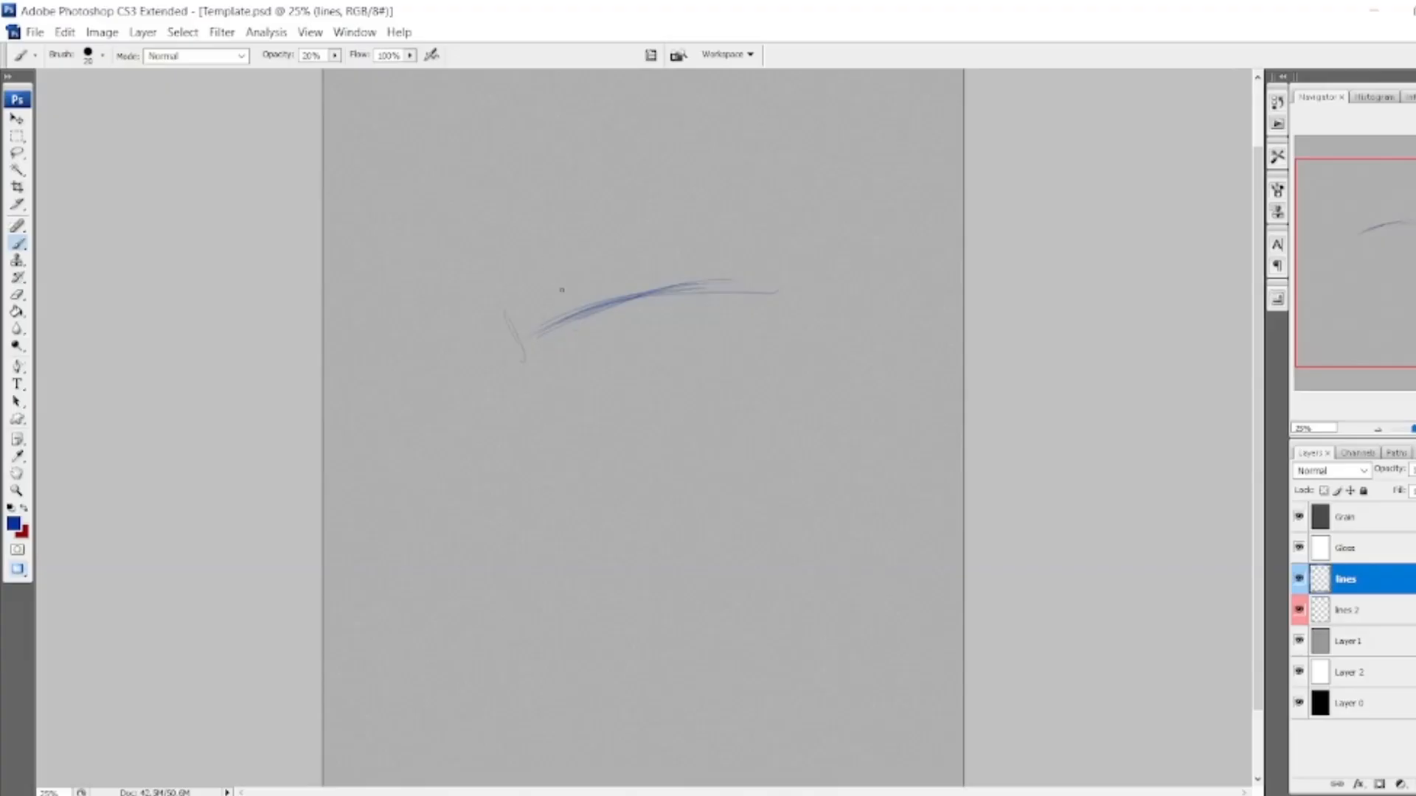
{"action": "left_click_drag", "start_coordinate": [604, 312], "coordinate": [594, 374]}
{"action": "mouse_move", "coordinate": [602, 200]}
{"action": "left_mouse_down"}
{"action": "mouse_move", "coordinate": [609, 346]}
{"action": "mouse_move", "coordinate": [596, 362]}
{"action": "left_mouse_up"}
{"action": "left_click_drag", "start_coordinate": [552, 219], "coordinate": [508, 375]}
{"action": "mouse_move", "coordinate": [520, 286]}
{"action": "left_mouse_down"}
{"action": "mouse_move", "coordinate": [577, 216]}
{"action": "mouse_move", "coordinate": [675, 177]}
{"action": "mouse_move", "coordinate": [796, 313]}
{"action": "left_mouse_up"}
Sketch both sides of the head down to the cheeks and an arched upper mouth line between them.
{"action": "scroll", "coordinate": [808, 292], "scroll_direction": "down", "scroll_amount": 1}
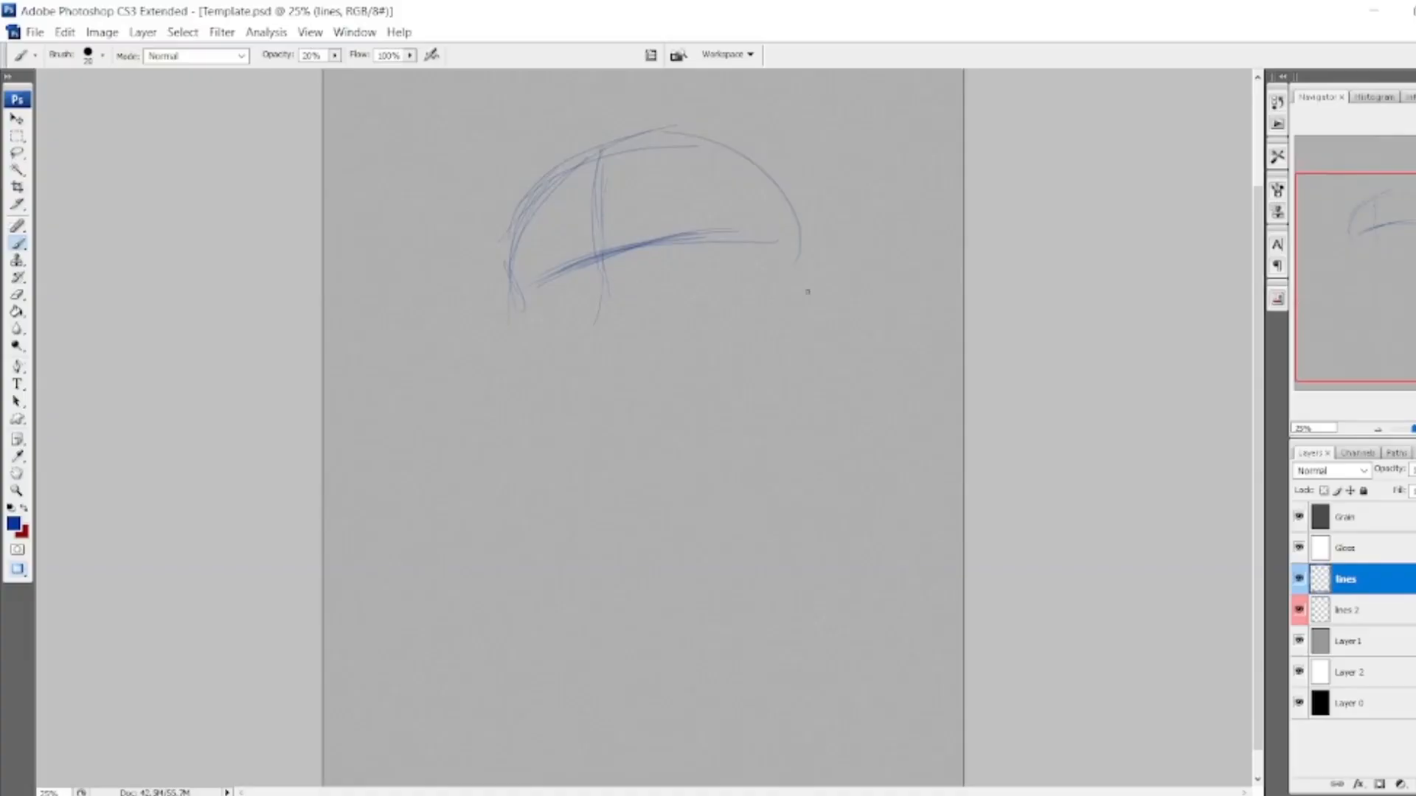
{"action": "left_click_drag", "start_coordinate": [501, 272], "coordinate": [522, 350]}
{"action": "mouse_move", "coordinate": [689, 137]}
{"action": "left_mouse_down"}
{"action": "mouse_move", "coordinate": [797, 222]}
{"action": "mouse_move", "coordinate": [783, 287]}
{"action": "left_mouse_up"}
{"action": "left_click_drag", "start_coordinate": [509, 306], "coordinate": [572, 432]}
{"action": "mouse_move", "coordinate": [560, 398]}
{"action": "left_mouse_down"}
{"action": "mouse_move", "coordinate": [664, 356]}
{"action": "mouse_move", "coordinate": [741, 372]}
{"action": "left_mouse_up"}
{"action": "left_click_drag", "start_coordinate": [785, 295], "coordinate": [737, 354]}
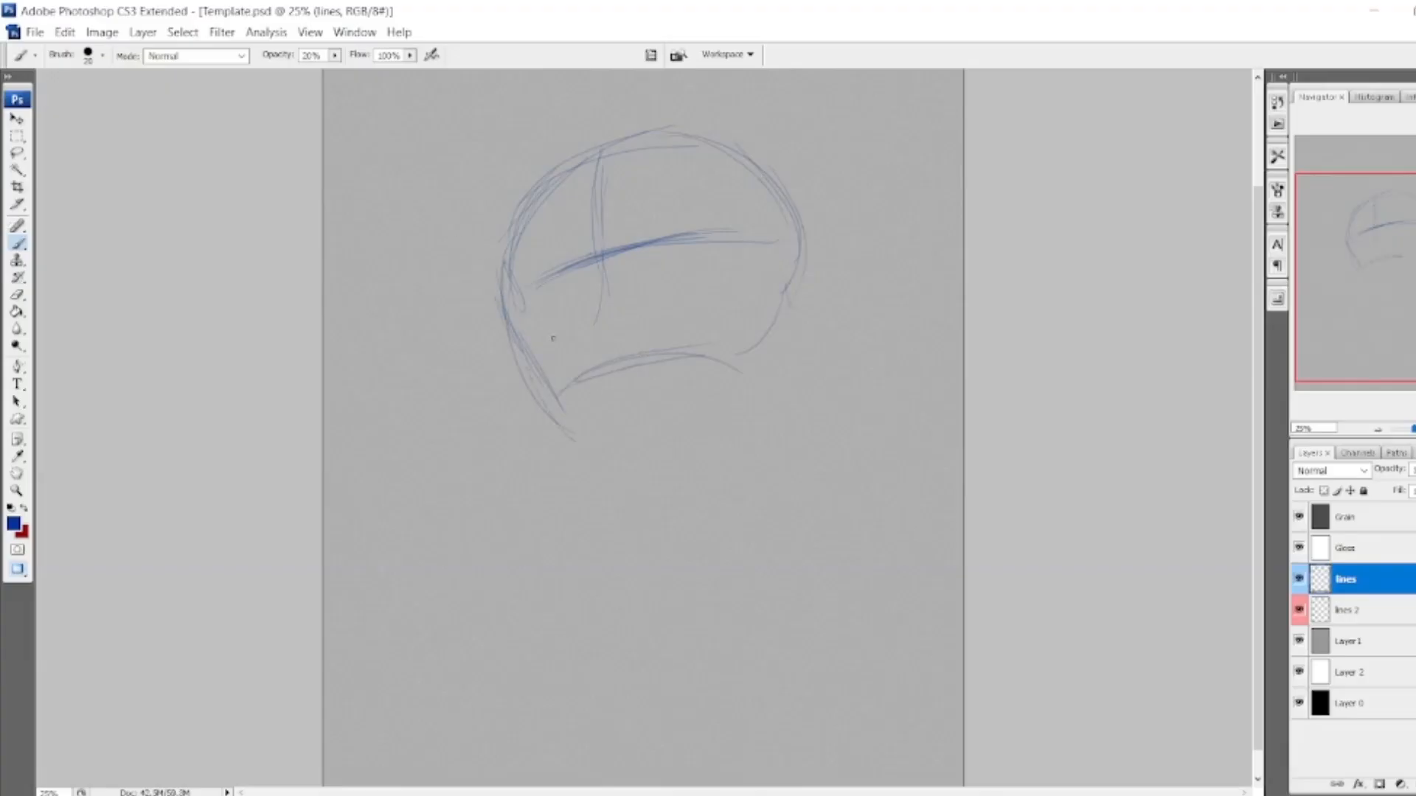
Sketch the long, tapering open jaw with its inner mouth edges and right cheek, and extend the brow line to the right.
{"action": "left_click_drag", "start_coordinate": [560, 385], "coordinate": [647, 537]}
{"action": "left_click_drag", "start_coordinate": [599, 432], "coordinate": [641, 507]}
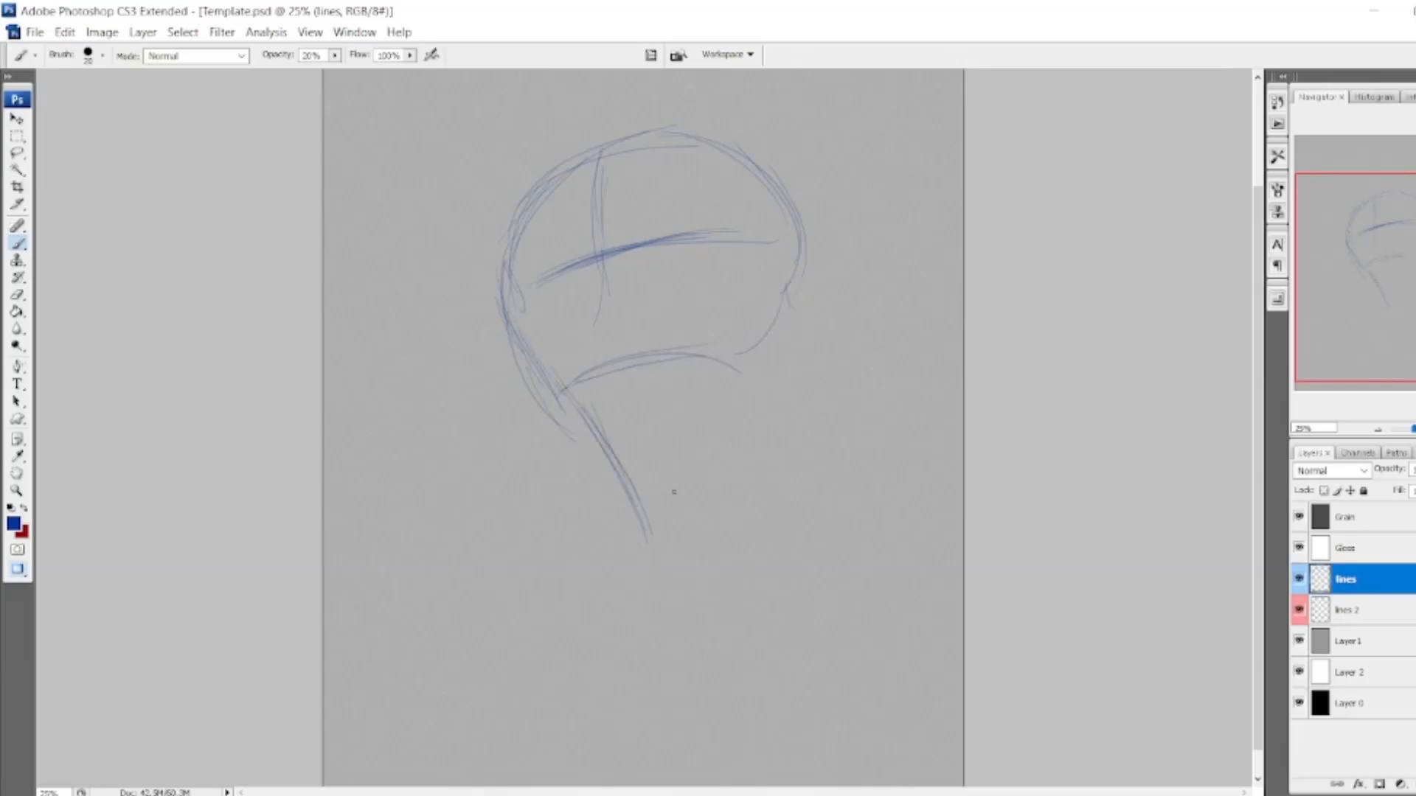
{"action": "mouse_move", "coordinate": [566, 438]}
{"action": "left_mouse_down"}
{"action": "mouse_move", "coordinate": [645, 546]}
{"action": "mouse_move", "coordinate": [719, 596]}
{"action": "mouse_move", "coordinate": [769, 531]}
{"action": "mouse_move", "coordinate": [764, 398]}
{"action": "left_mouse_up"}
{"action": "left_click_drag", "start_coordinate": [765, 520], "coordinate": [758, 372]}
{"action": "mouse_move", "coordinate": [761, 438]}
{"action": "left_mouse_down"}
{"action": "mouse_move", "coordinate": [760, 380]}
{"action": "mouse_move", "coordinate": [783, 557]}
{"action": "left_mouse_up"}
{"action": "left_click_drag", "start_coordinate": [812, 413], "coordinate": [777, 594]}
{"action": "left_click_drag", "start_coordinate": [798, 413], "coordinate": [815, 258]}
{"action": "left_click_drag", "start_coordinate": [688, 236], "coordinate": [799, 264]}
{"action": "left_click_drag", "start_coordinate": [742, 247], "coordinate": [774, 265]}
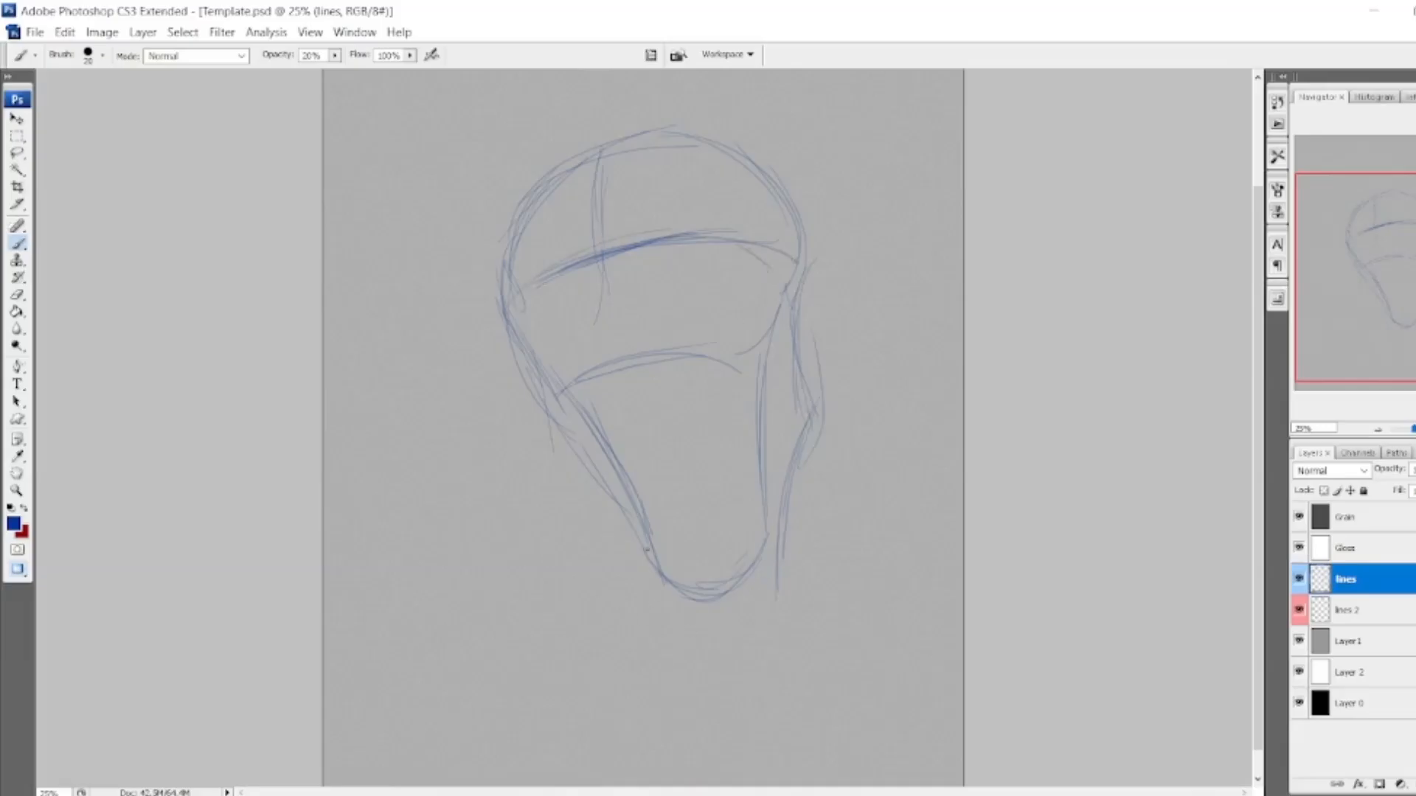
Sketch a rounded chin beneath the open mouth and reinforce the right side of the face.
{"action": "left_click_drag", "start_coordinate": [651, 568], "coordinate": [653, 602]}
{"action": "left_click_drag", "start_coordinate": [752, 646], "coordinate": [710, 663]}
{"action": "left_click_drag", "start_coordinate": [779, 580], "coordinate": [770, 626]}
{"action": "left_click_drag", "start_coordinate": [801, 297], "coordinate": [800, 348]}
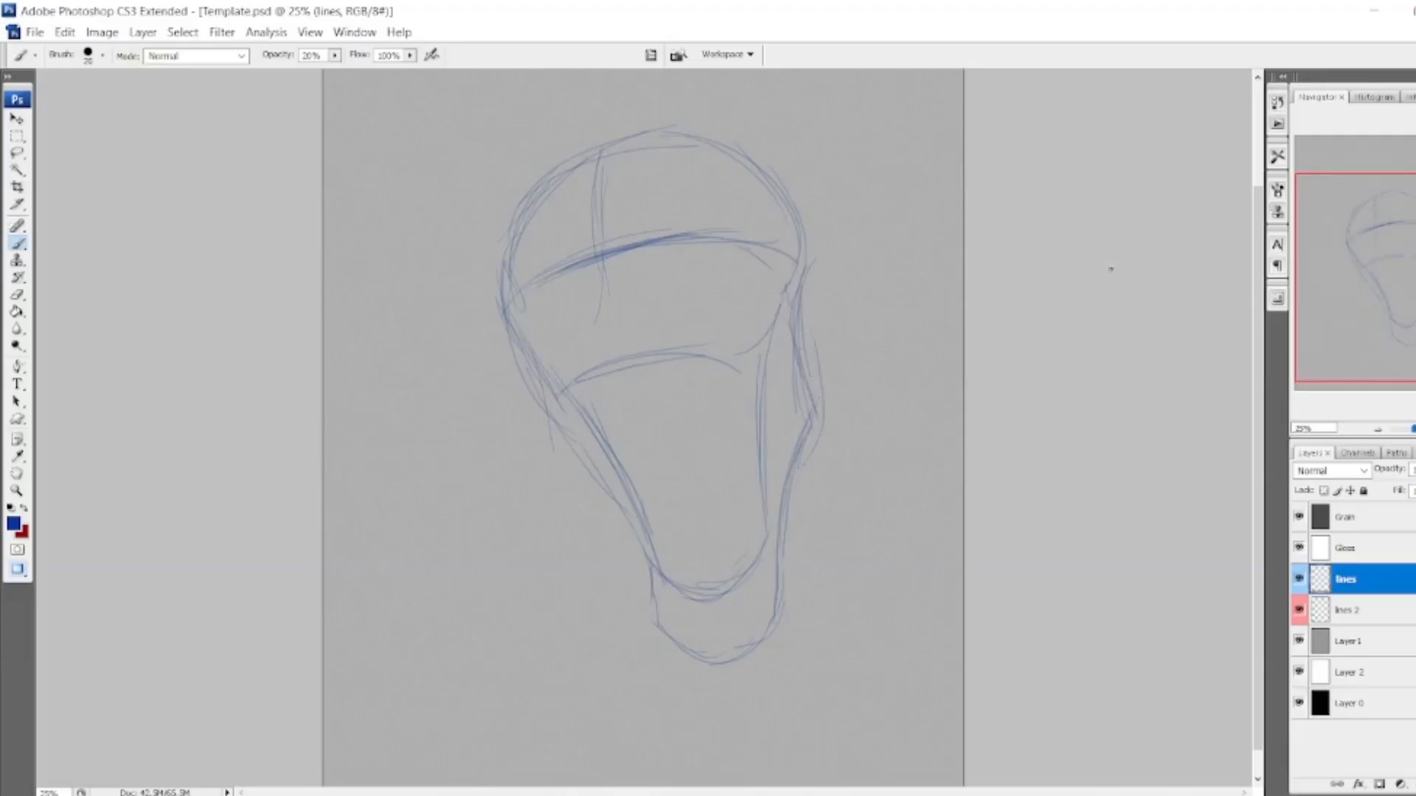
Sketch a long pointed ear rising from the right side of the head.
{"action": "scroll", "coordinate": [861, 304], "scroll_direction": "up", "scroll_amount": 3}
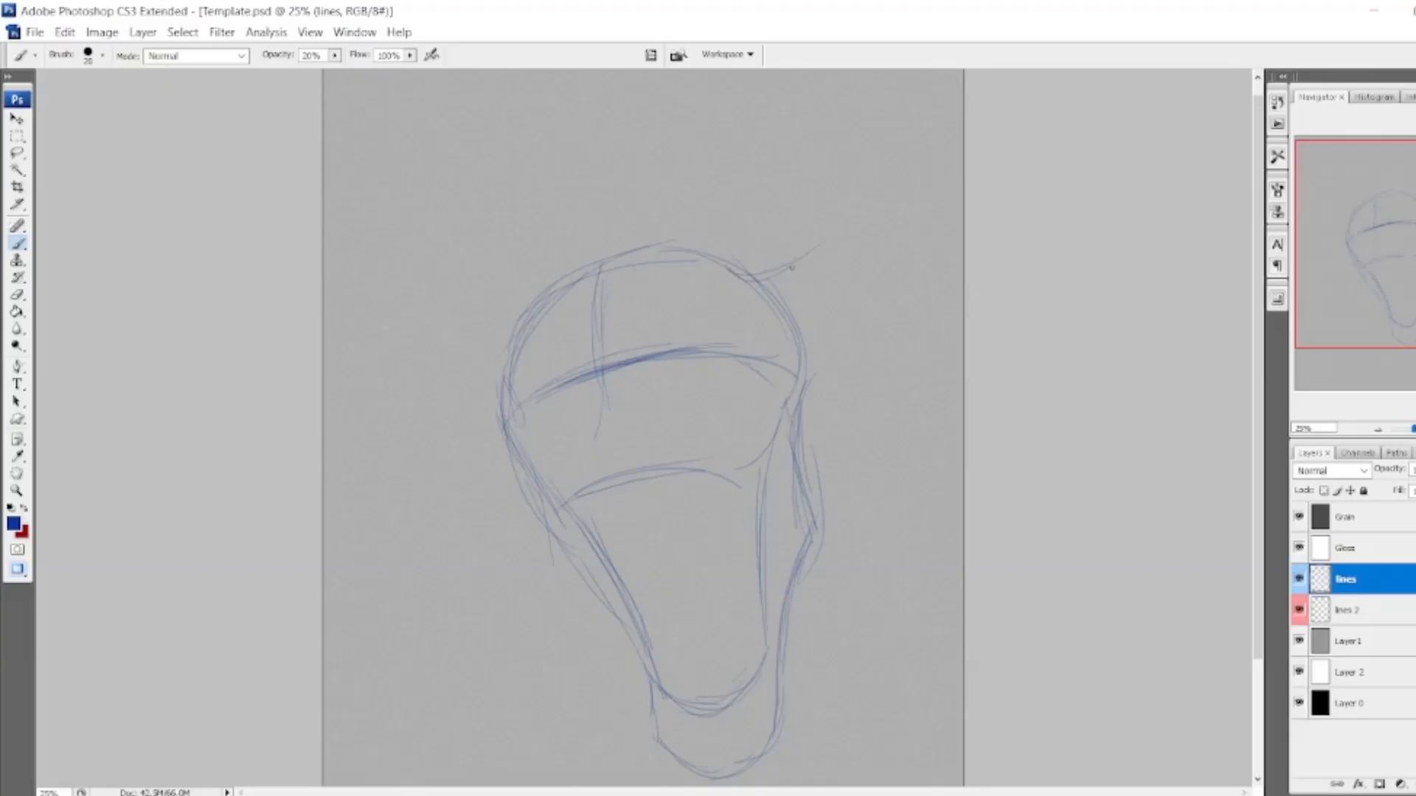
{"action": "left_click_drag", "start_coordinate": [815, 248], "coordinate": [931, 118]}
{"action": "left_click_drag", "start_coordinate": [843, 233], "coordinate": [804, 325]}
{"action": "left_click_drag", "start_coordinate": [948, 104], "coordinate": [872, 216]}
{"action": "left_click_drag", "start_coordinate": [817, 491], "coordinate": [859, 354]}
{"action": "left_click_drag", "start_coordinate": [830, 435], "coordinate": [917, 316]}
{"action": "left_click_drag", "start_coordinate": [859, 410], "coordinate": [947, 235]}
{"action": "left_click_drag", "start_coordinate": [894, 346], "coordinate": [940, 169]}
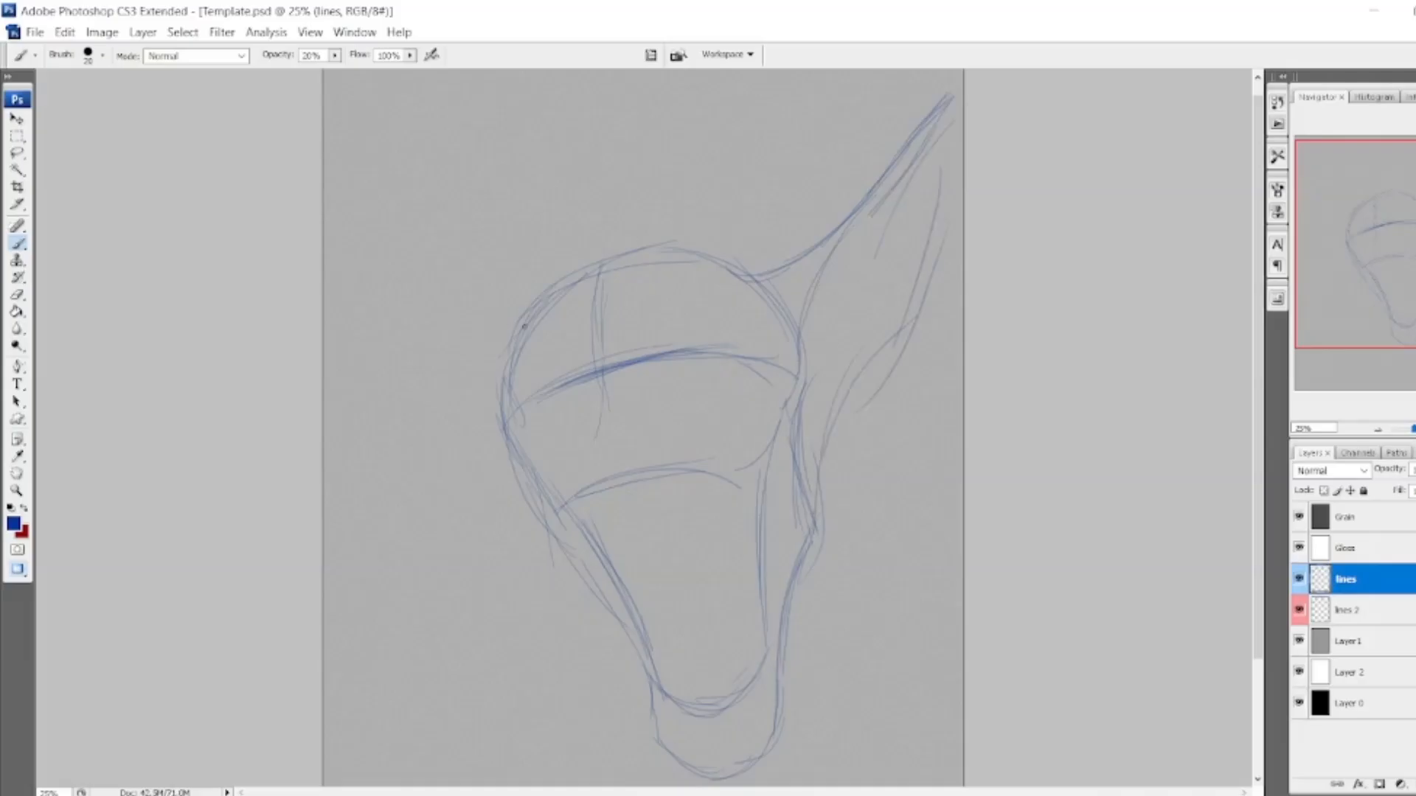
Sketch a matching long pointed ear on the left side of the head.
{"action": "mouse_move", "coordinate": [508, 346]}
{"action": "left_mouse_down"}
{"action": "mouse_move", "coordinate": [382, 206]}
{"action": "mouse_move", "coordinate": [369, 210]}
{"action": "mouse_move", "coordinate": [392, 209]}
{"action": "mouse_move", "coordinate": [407, 239]}
{"action": "mouse_move", "coordinate": [354, 197]}
{"action": "mouse_move", "coordinate": [450, 296]}
{"action": "mouse_move", "coordinate": [394, 230]}
{"action": "mouse_move", "coordinate": [340, 201]}
{"action": "mouse_move", "coordinate": [443, 357]}
{"action": "left_mouse_up"}
{"action": "left_click_drag", "start_coordinate": [417, 303], "coordinate": [474, 378]}
{"action": "left_click_drag", "start_coordinate": [516, 516], "coordinate": [457, 481]}
{"action": "left_click_drag", "start_coordinate": [402, 394], "coordinate": [330, 228]}
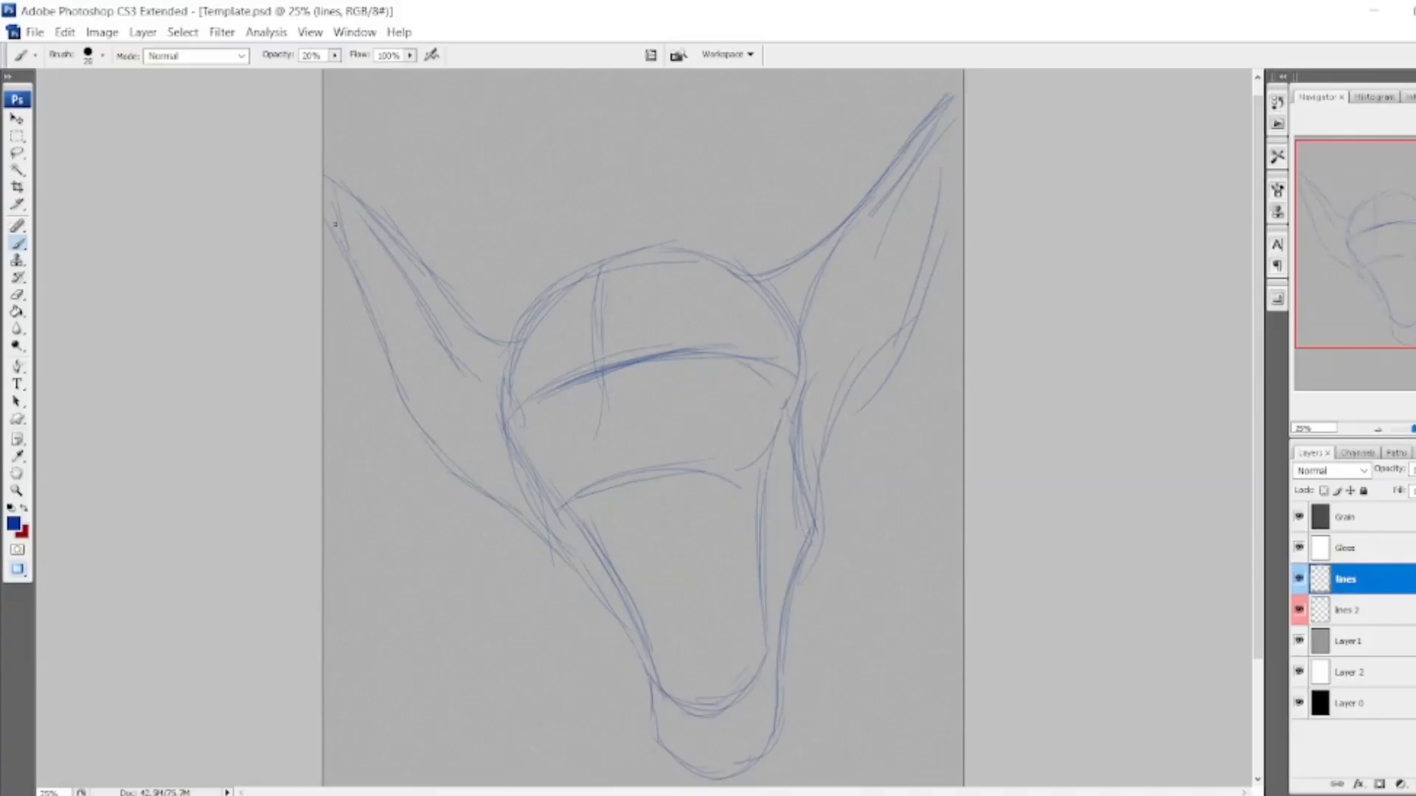
Erase the left ear's outer edge and redraw it from the cheek up to the ear tip.
{"action": "key", "text": "e"}
{"action": "mouse_move", "coordinate": [357, 206]}
{"action": "left_mouse_down"}
{"action": "mouse_move", "coordinate": [358, 306]}
{"action": "mouse_move", "coordinate": [362, 285]}
{"action": "mouse_move", "coordinate": [454, 485]}
{"action": "mouse_move", "coordinate": [391, 427]}
{"action": "left_mouse_up"}
{"action": "key", "text": "b"}
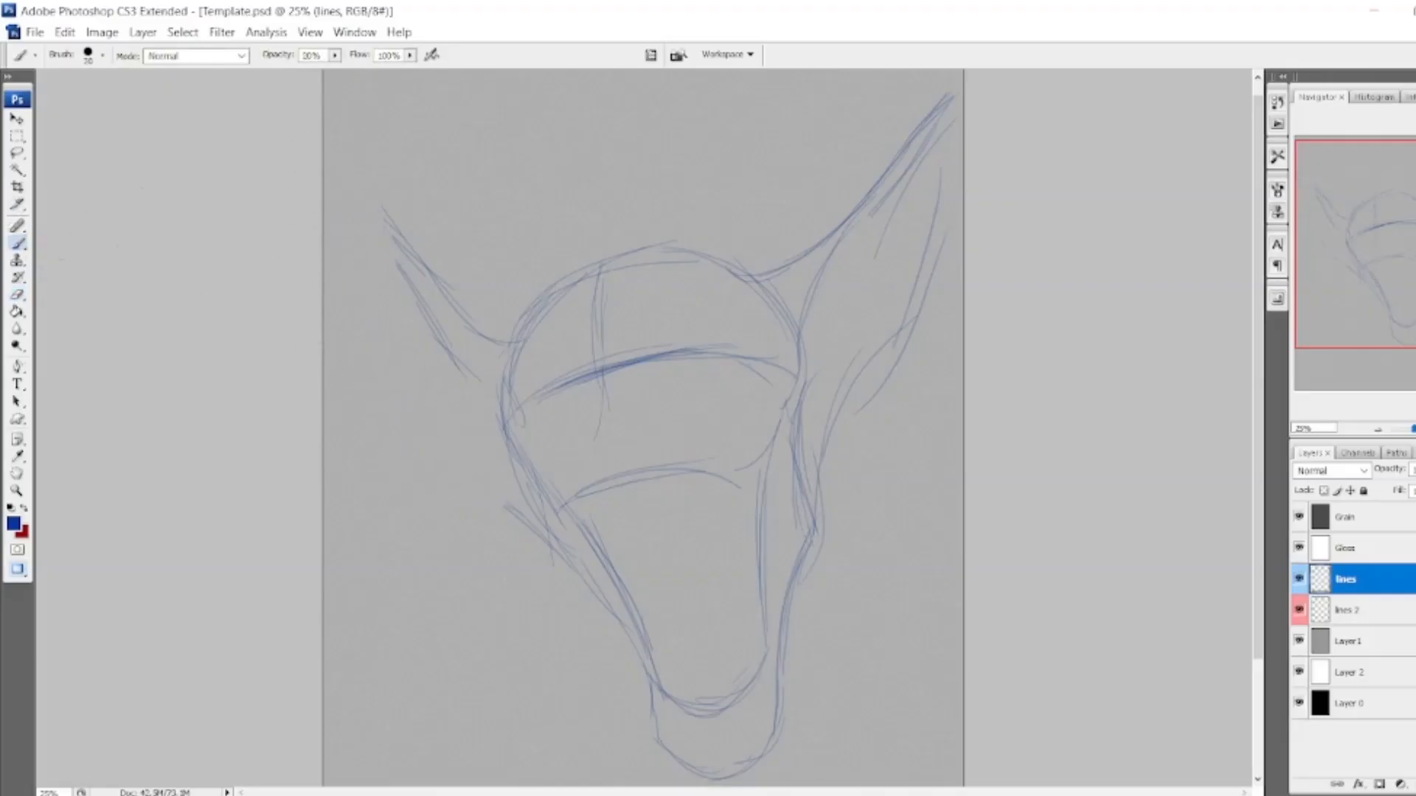
{"action": "mouse_move", "coordinate": [546, 545]}
{"action": "left_mouse_down"}
{"action": "mouse_move", "coordinate": [440, 434]}
{"action": "mouse_move", "coordinate": [477, 461]}
{"action": "mouse_move", "coordinate": [419, 388]}
{"action": "mouse_move", "coordinate": [343, 163]}
{"action": "mouse_move", "coordinate": [375, 199]}
{"action": "mouse_move", "coordinate": [322, 135]}
{"action": "left_mouse_up"}
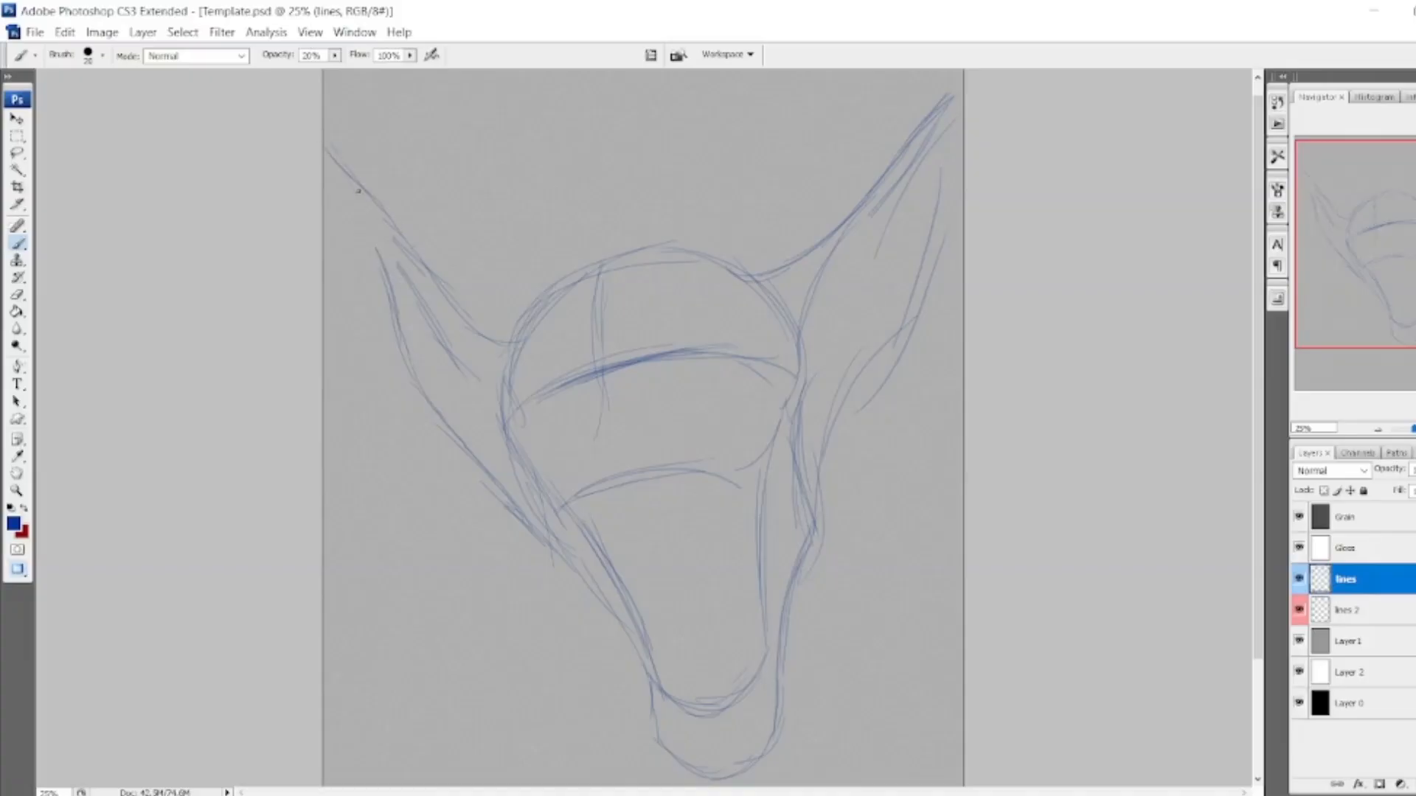
{"action": "mouse_move", "coordinate": [395, 258]}
{"action": "left_mouse_down"}
{"action": "mouse_move", "coordinate": [380, 233]}
{"action": "mouse_move", "coordinate": [373, 246]}
{"action": "mouse_move", "coordinate": [356, 196]}
{"action": "left_mouse_up"}
Erase the right ear's outer edge and redraw the right cheek with a more pronounced angle.
{"action": "key", "text": "e"}
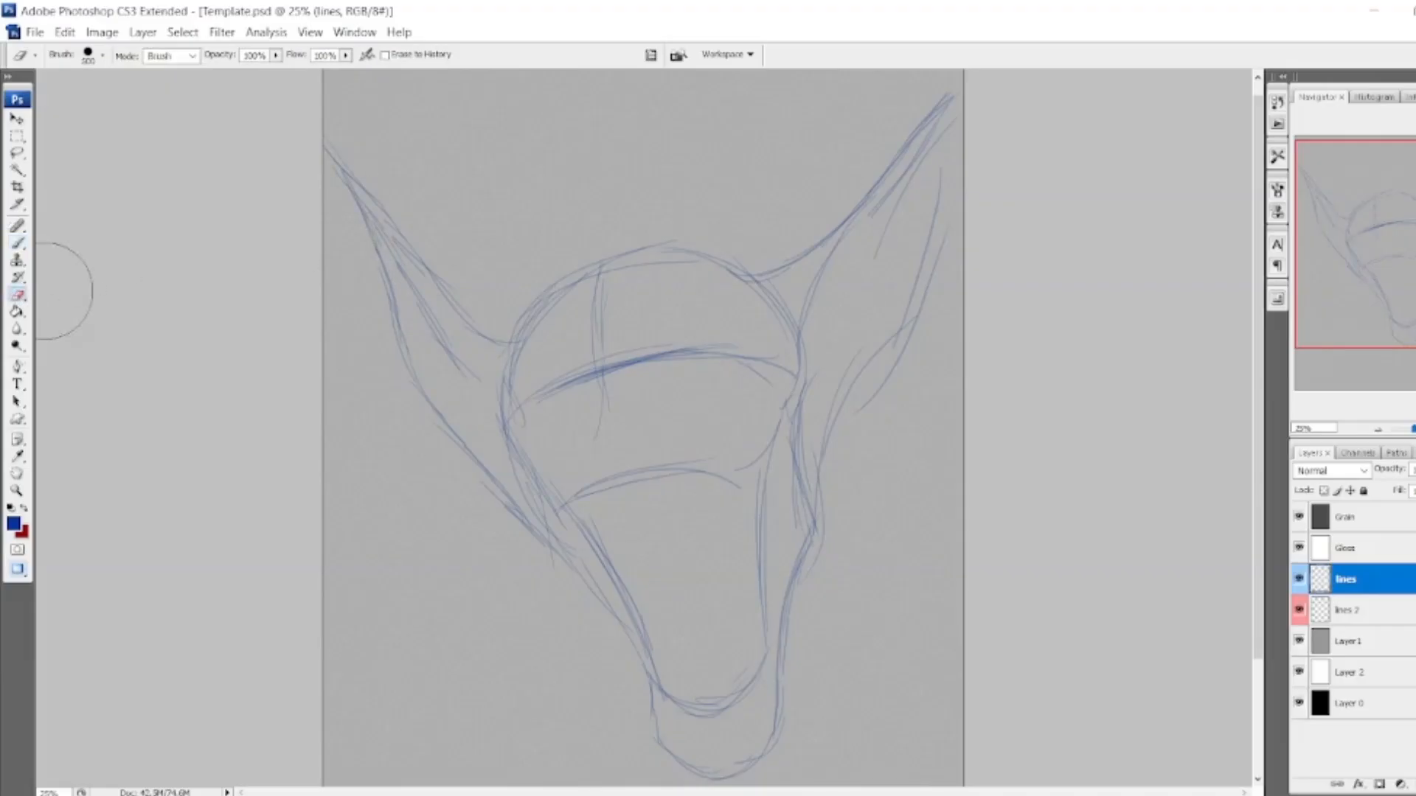
{"action": "left_click_drag", "start_coordinate": [918, 251], "coordinate": [885, 405]}
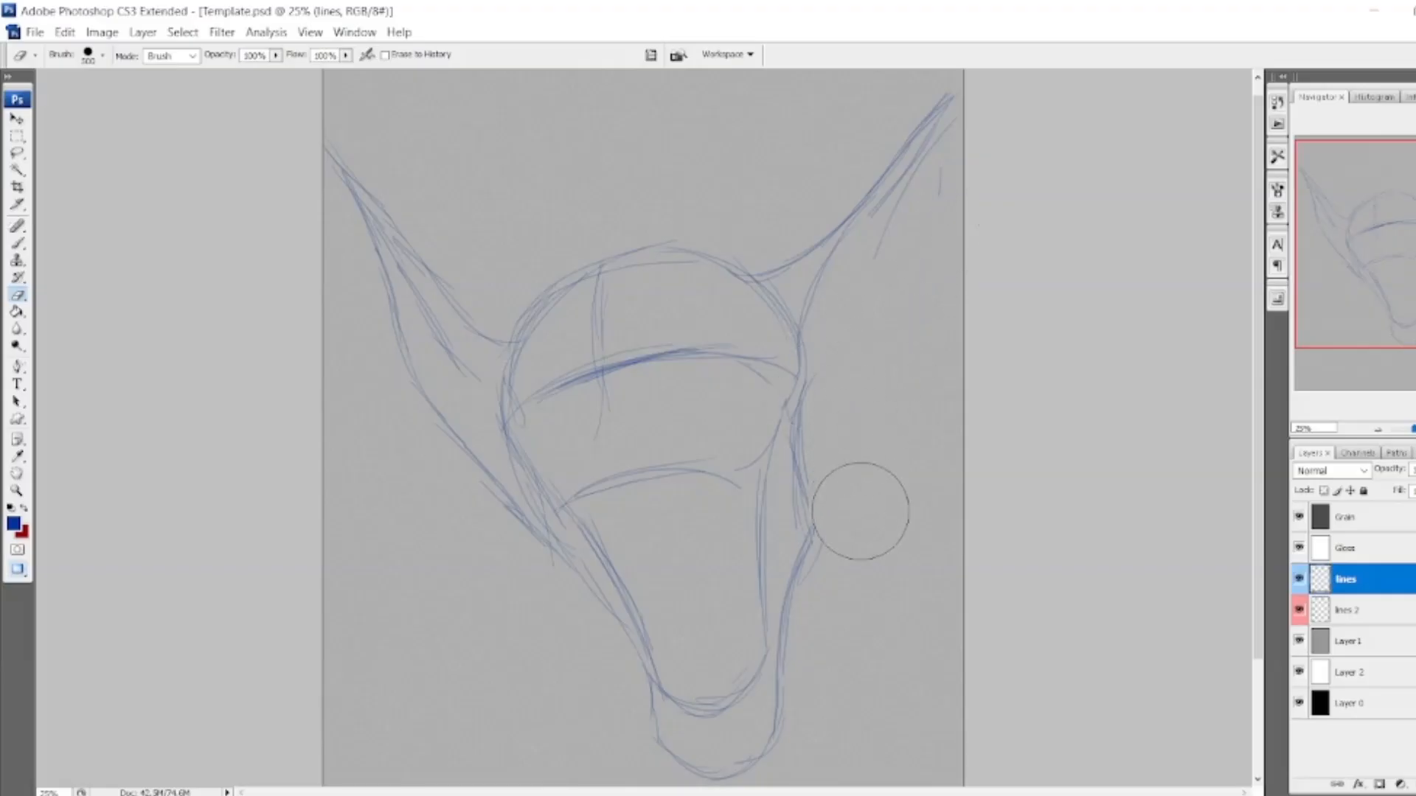
{"action": "left_click", "coordinate": [18, 244]}
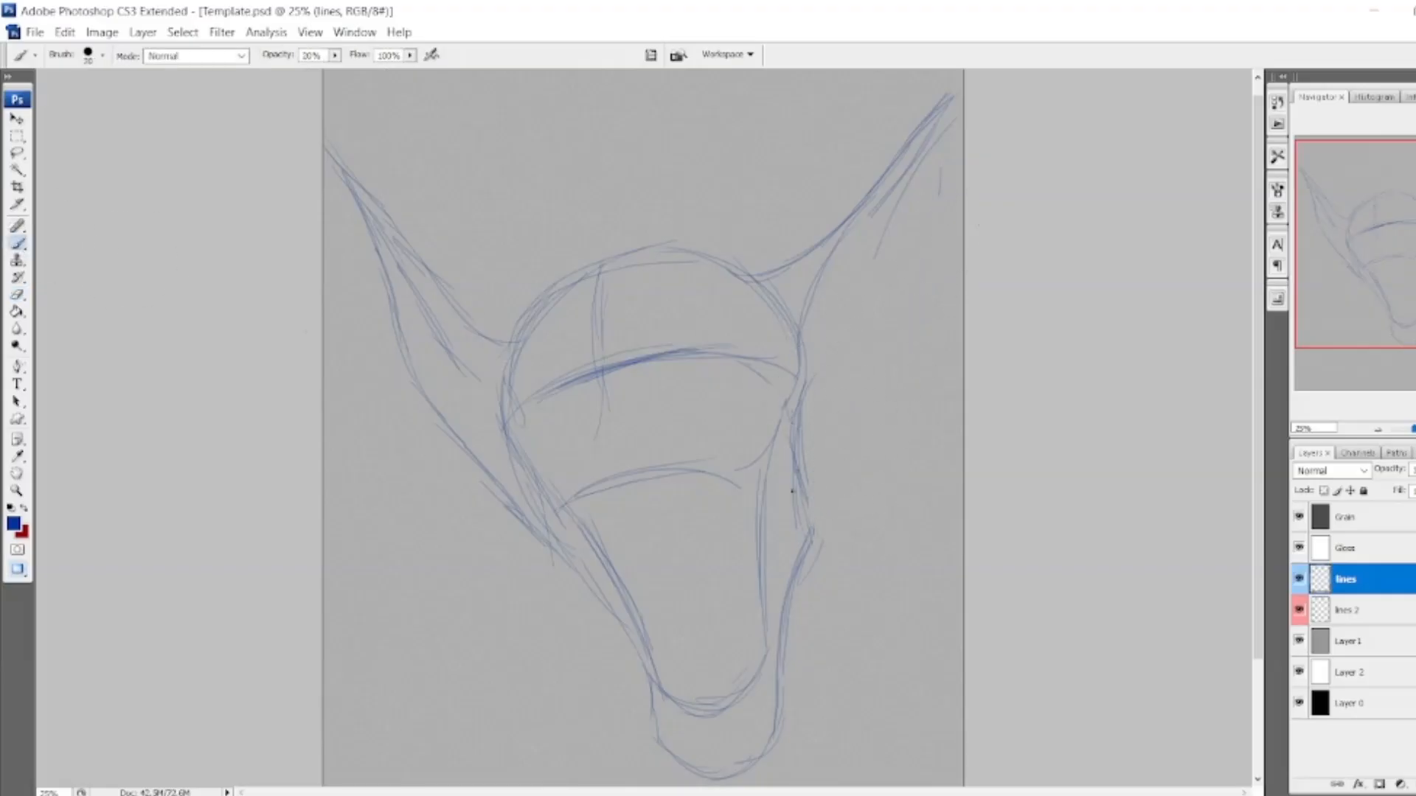
{"action": "left_click_drag", "start_coordinate": [820, 503], "coordinate": [813, 524]}
{"action": "mouse_move", "coordinate": [817, 463]}
{"action": "left_mouse_down"}
{"action": "mouse_move", "coordinate": [807, 528]}
{"action": "mouse_move", "coordinate": [812, 462]}
{"action": "left_mouse_up"}
{"action": "mouse_move", "coordinate": [801, 571]}
{"action": "left_mouse_down"}
{"action": "mouse_move", "coordinate": [829, 489]}
{"action": "mouse_move", "coordinate": [809, 404]}
{"action": "left_mouse_up"}
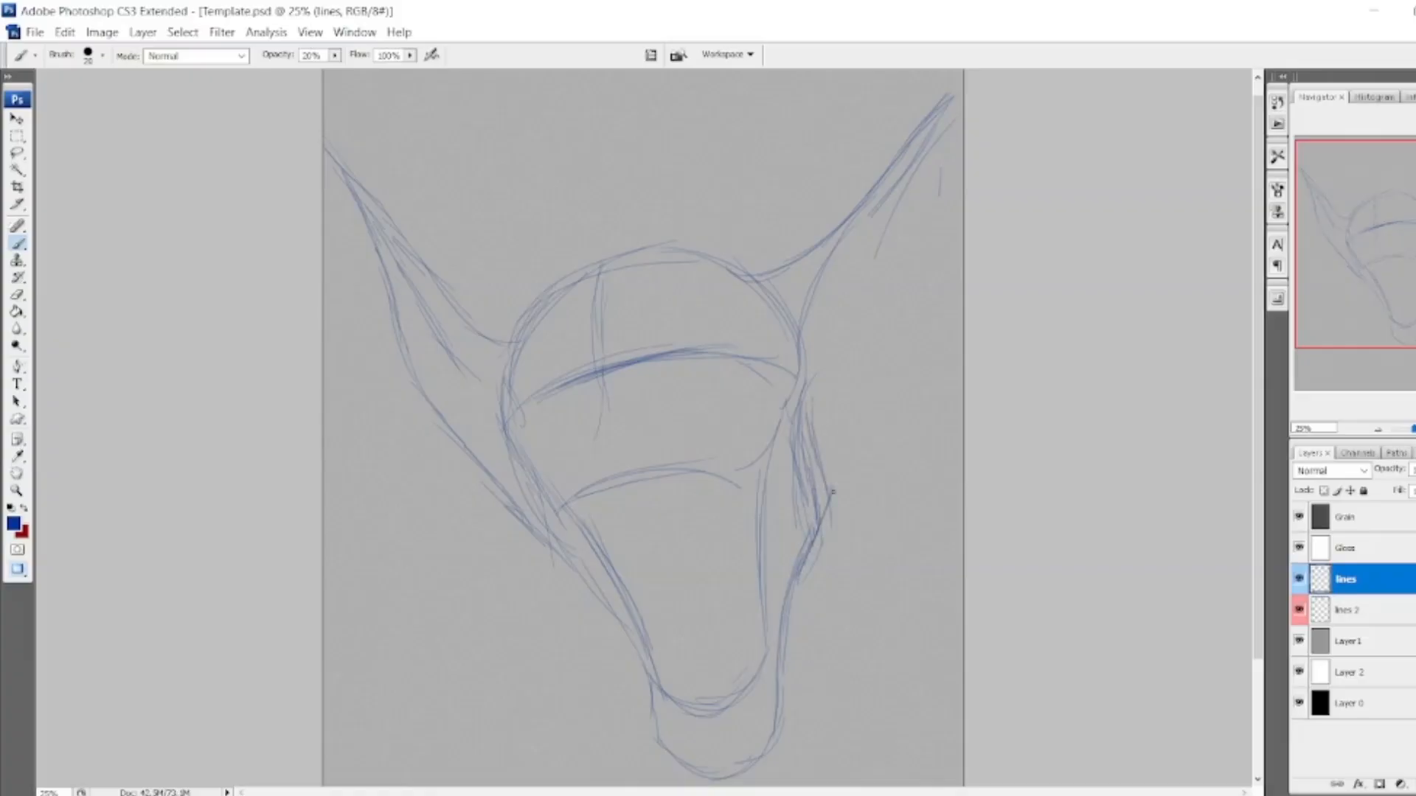
Redraw the right ear's outer edge from the cheek up to the tip with overlapping strokes.
{"action": "left_click_drag", "start_coordinate": [829, 483], "coordinate": [861, 390]}
{"action": "left_click_drag", "start_coordinate": [850, 431], "coordinate": [890, 359]}
{"action": "left_click_drag", "start_coordinate": [848, 413], "coordinate": [893, 349]}
{"action": "left_click_drag", "start_coordinate": [850, 422], "coordinate": [901, 337]}
{"action": "mouse_move", "coordinate": [865, 383]}
{"action": "left_mouse_down"}
{"action": "mouse_move", "coordinate": [912, 325]}
{"action": "mouse_move", "coordinate": [942, 212]}
{"action": "left_mouse_up"}
{"action": "left_click_drag", "start_coordinate": [928, 280], "coordinate": [944, 194]}
{"action": "left_click_drag", "start_coordinate": [932, 252], "coordinate": [955, 164]}
{"action": "left_click_drag", "start_coordinate": [935, 225], "coordinate": [962, 132]}
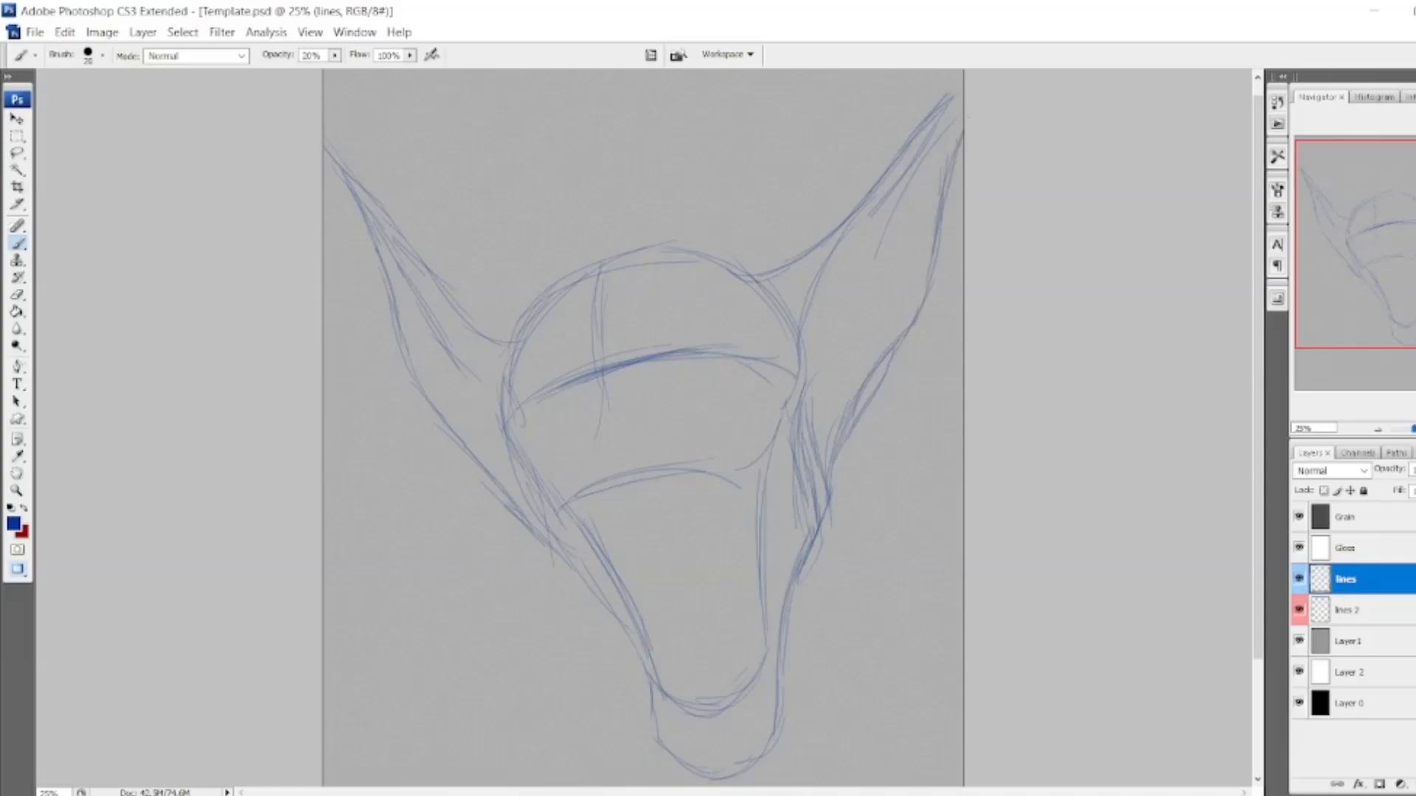
Move the whole head sketch slightly down and to the left on the canvas.
{"action": "left_click_drag", "start_coordinate": [1410, 252], "coordinate": [1300, 264]}
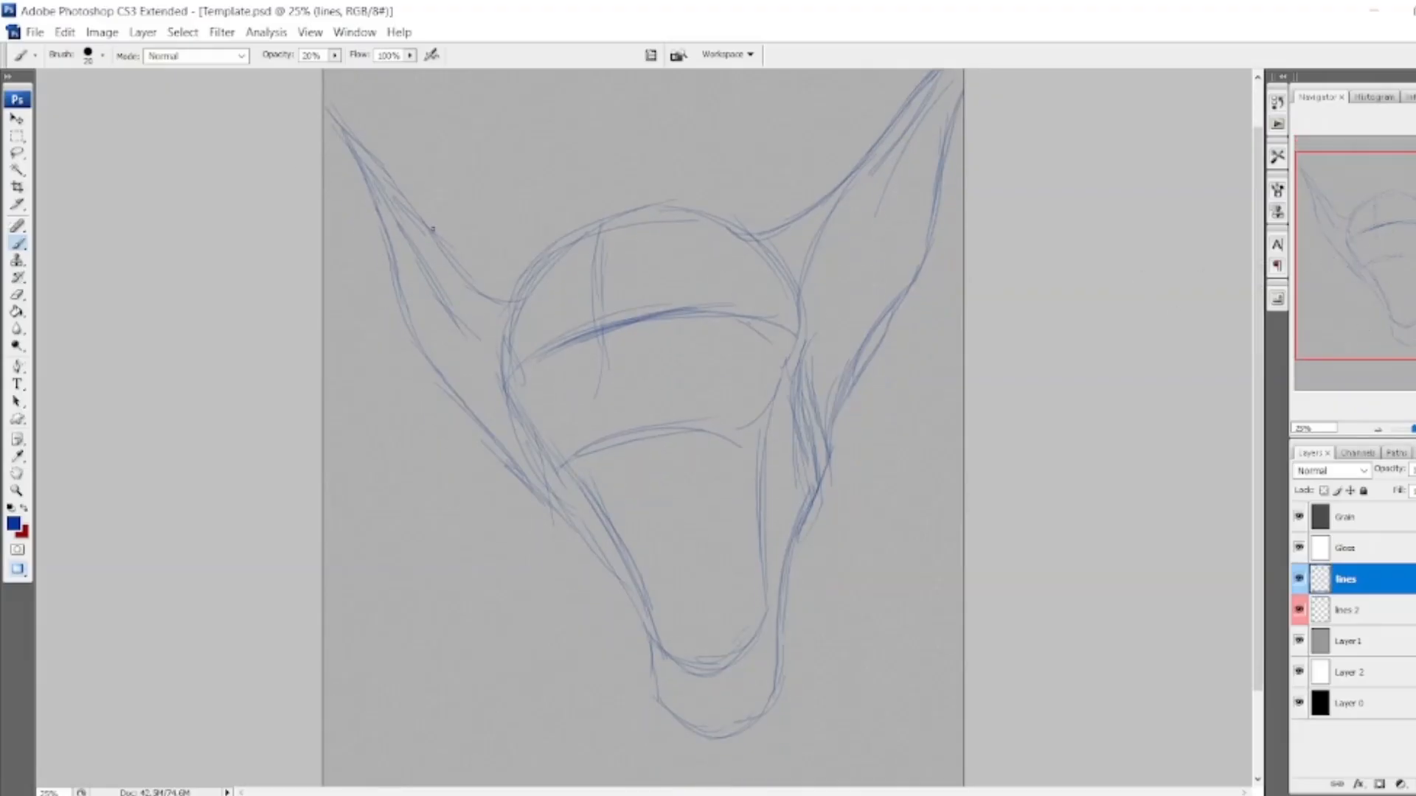
{"action": "left_click", "coordinate": [17, 118]}
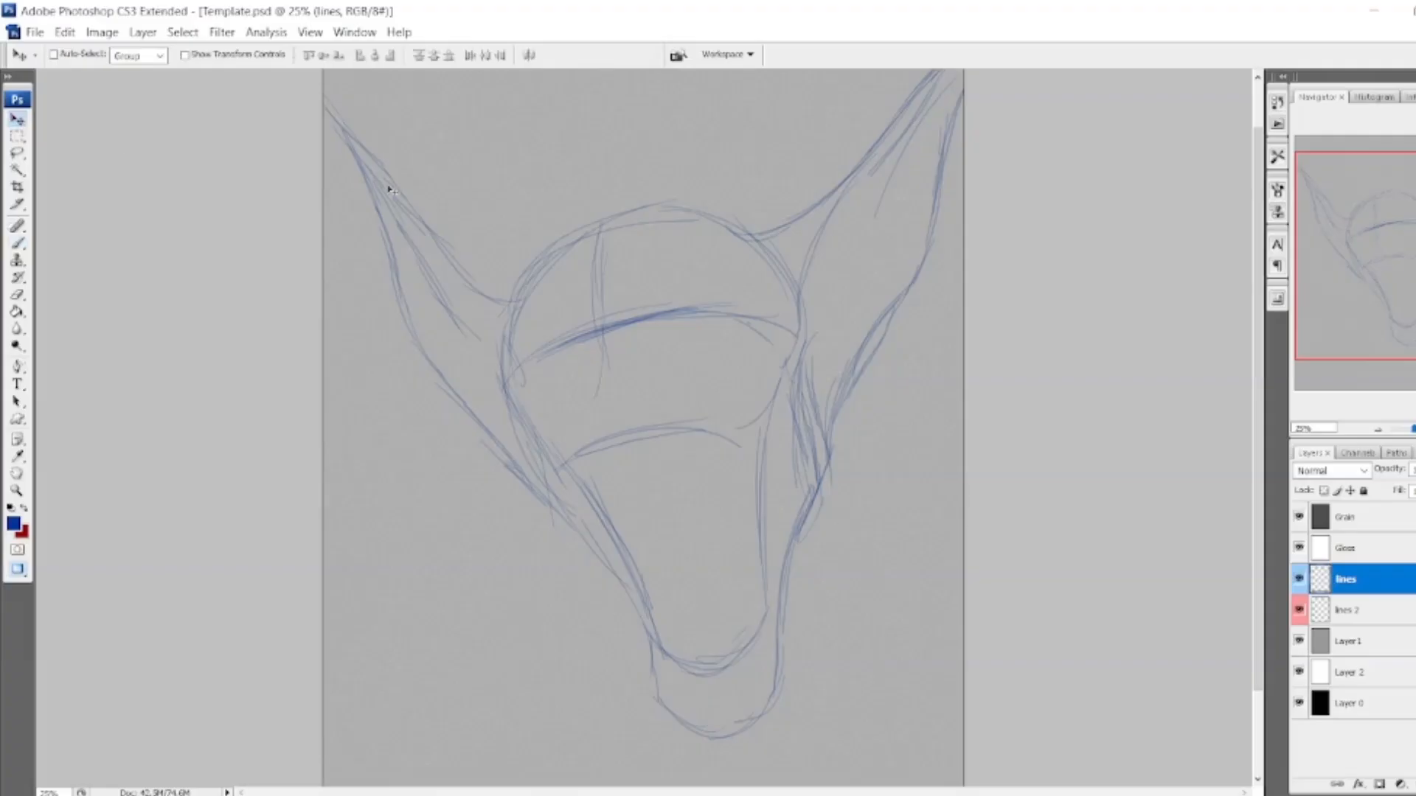
{"action": "mouse_move", "coordinate": [747, 395]}
{"action": "left_mouse_down"}
{"action": "mouse_move", "coordinate": [708, 420]}
{"action": "mouse_move", "coordinate": [727, 427]}
{"action": "left_mouse_up"}
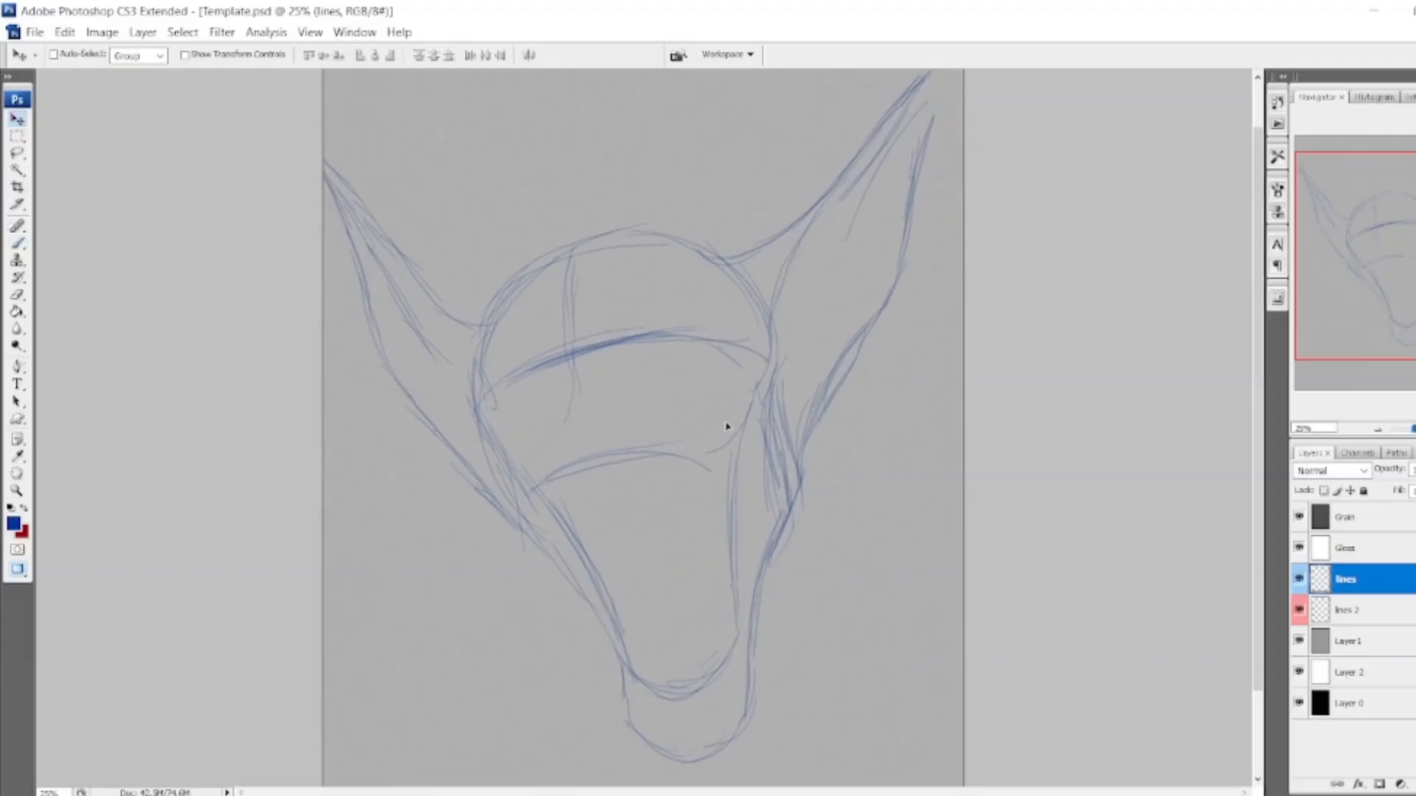
Extend the right ear's two edges into a pointed tip with the Brush.
{"action": "mouse_move", "coordinate": [1405, 286]}
{"action": "left_mouse_down"}
{"action": "mouse_move", "coordinate": [1406, 316]}
{"action": "mouse_move", "coordinate": [1405, 272]}
{"action": "left_mouse_up"}
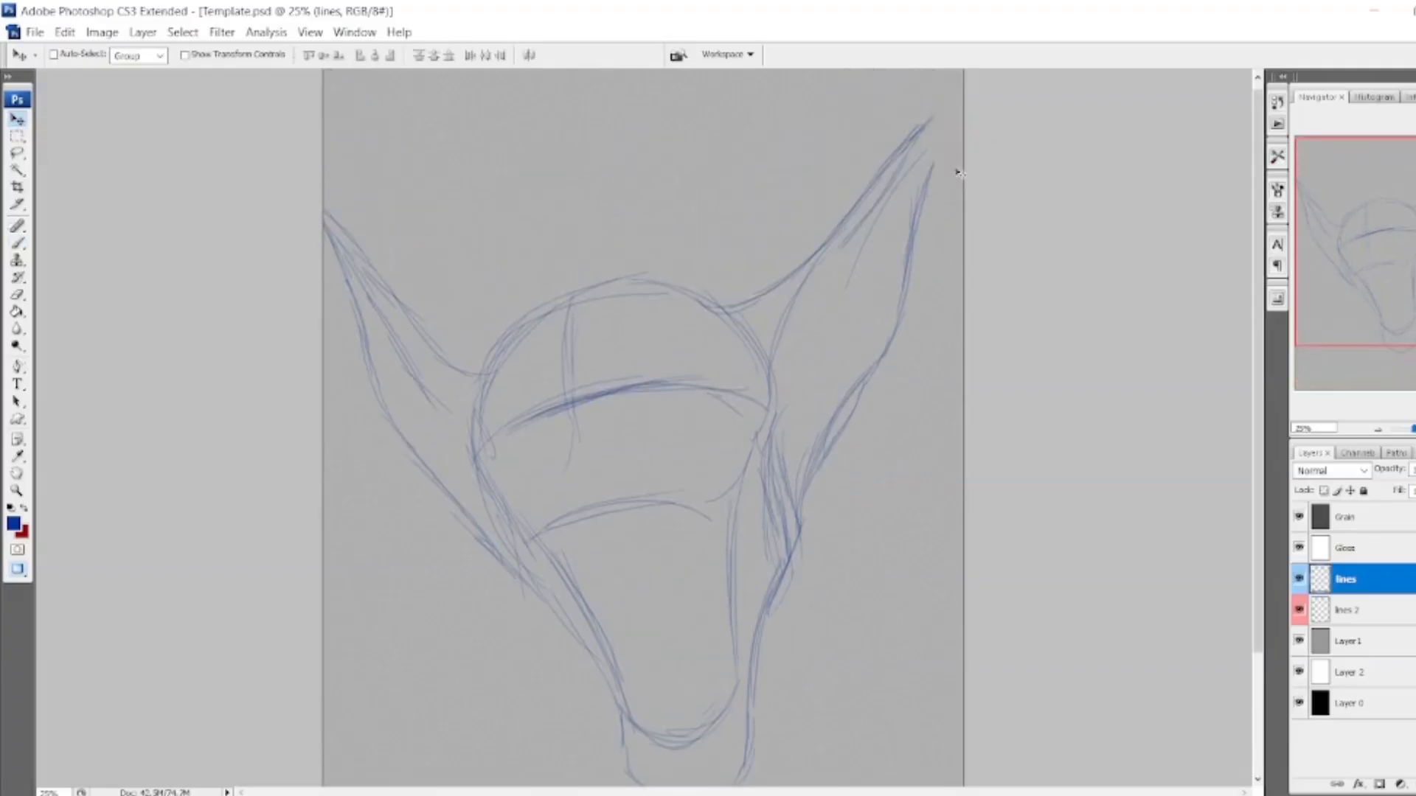
{"action": "left_click", "coordinate": [17, 243]}
{"action": "mouse_move", "coordinate": [909, 137]}
{"action": "left_mouse_down"}
{"action": "mouse_move", "coordinate": [963, 91]}
{"action": "mouse_move", "coordinate": [961, 113]}
{"action": "left_mouse_up"}
{"action": "left_click_drag", "start_coordinate": [929, 182], "coordinate": [954, 130]}
Sketch the inner upper lip and lower mouth opening, and strengthen the left jaw line.
{"action": "left_click_drag", "start_coordinate": [1393, 221], "coordinate": [1404, 265]}
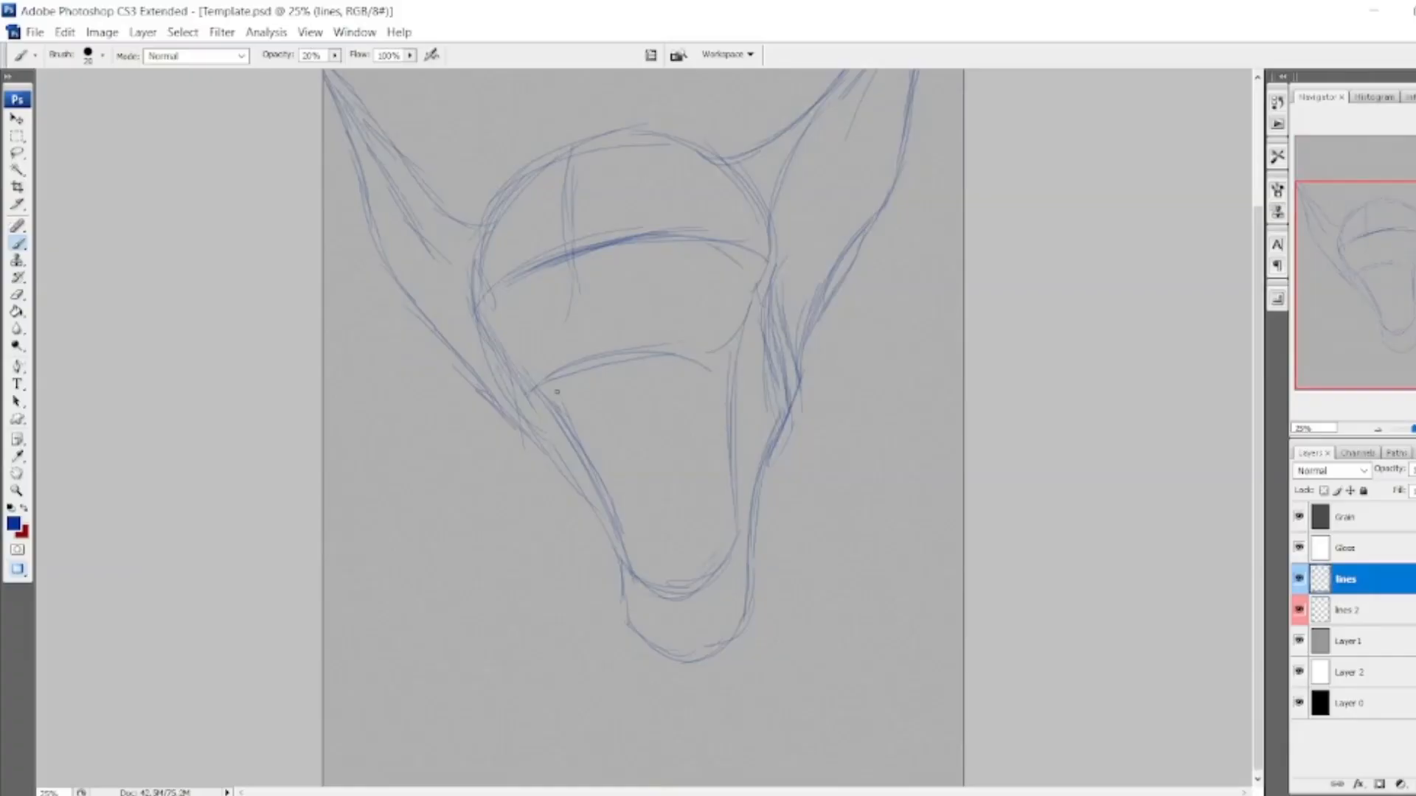
{"action": "left_click_drag", "start_coordinate": [576, 403], "coordinate": [661, 385]}
{"action": "mouse_move", "coordinate": [590, 391]}
{"action": "left_mouse_down"}
{"action": "mouse_move", "coordinate": [682, 372]}
{"action": "mouse_move", "coordinate": [704, 393]}
{"action": "mouse_move", "coordinate": [719, 349]}
{"action": "left_mouse_up"}
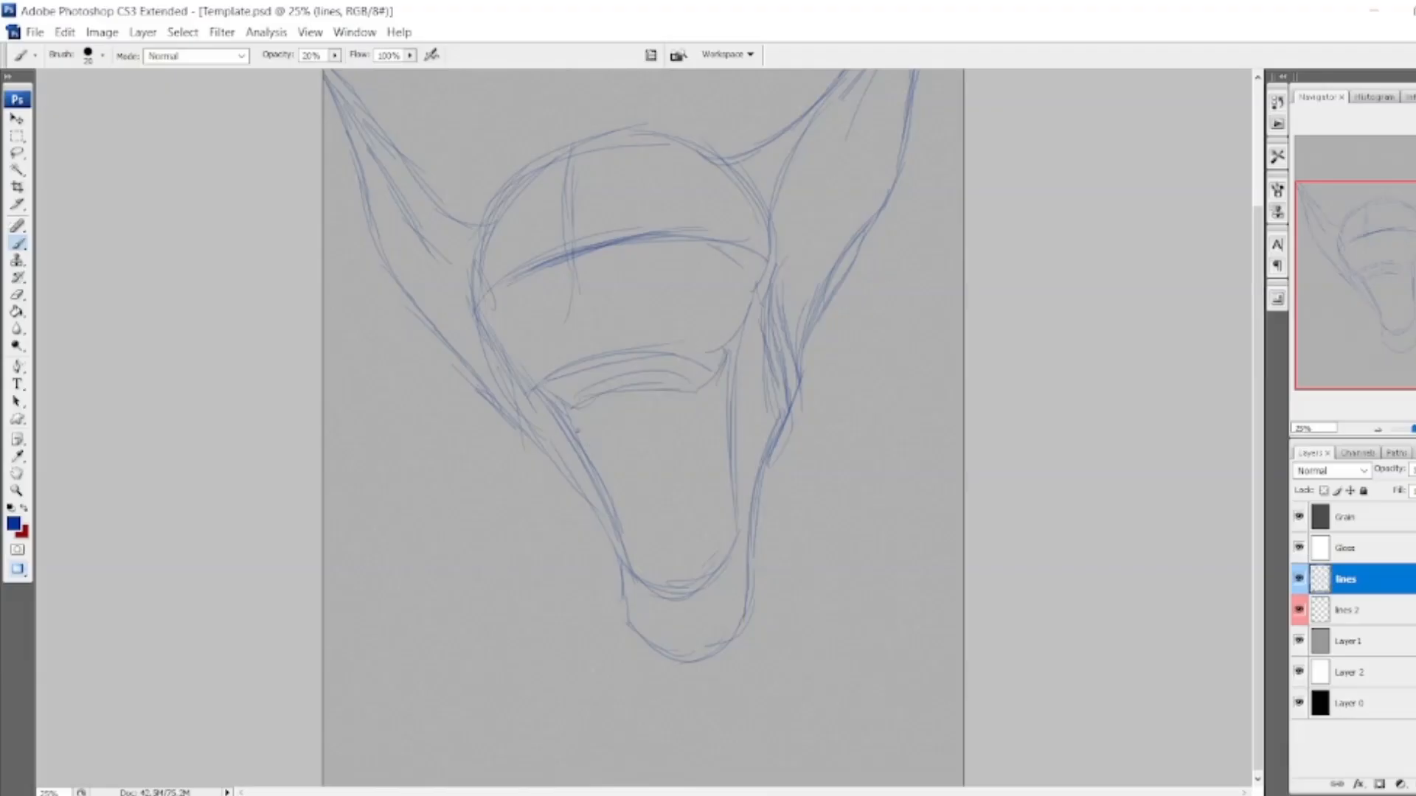
{"action": "mouse_move", "coordinate": [634, 531]}
{"action": "left_mouse_down"}
{"action": "mouse_move", "coordinate": [691, 543]}
{"action": "mouse_move", "coordinate": [708, 519]}
{"action": "mouse_move", "coordinate": [730, 391]}
{"action": "left_mouse_up"}
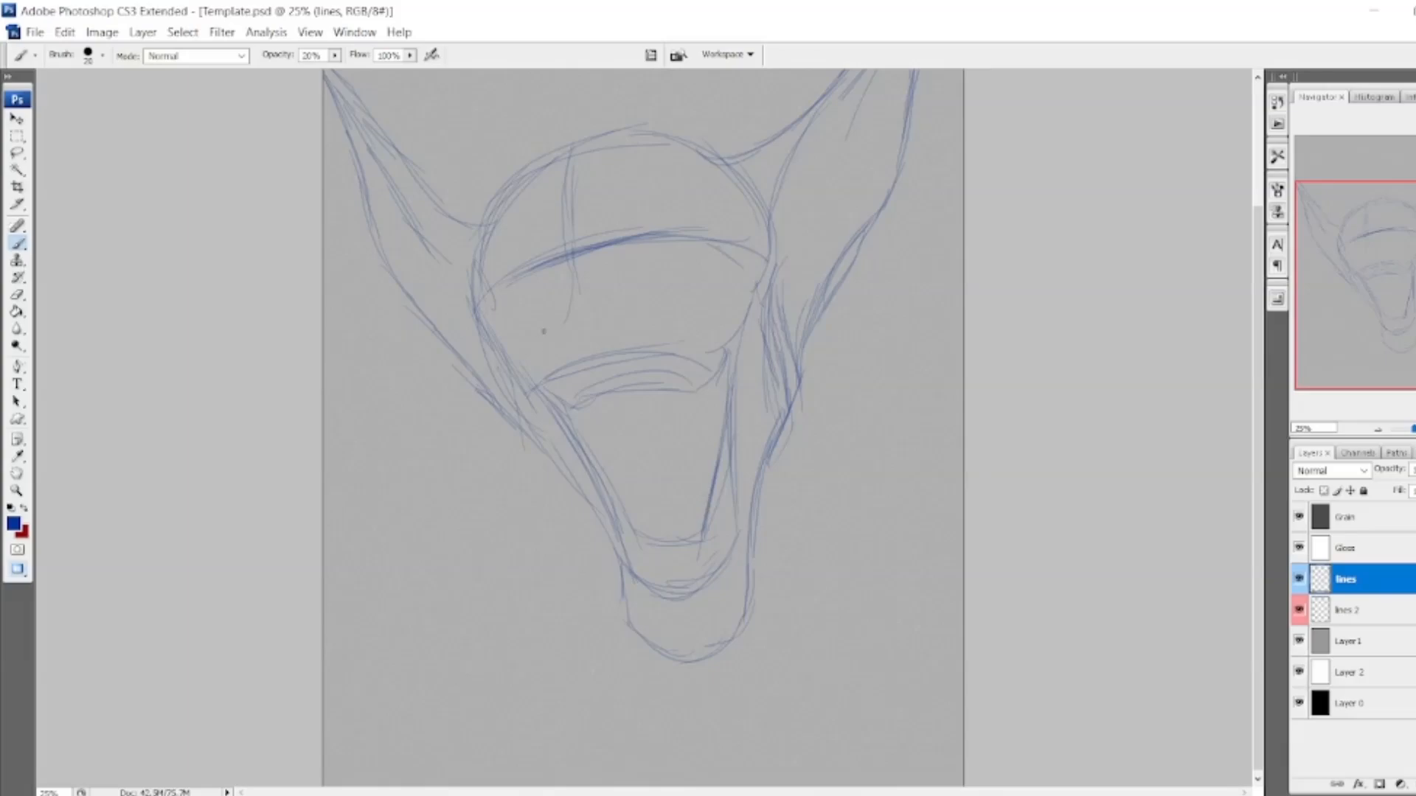
{"action": "mouse_move", "coordinate": [515, 381]}
{"action": "left_mouse_down"}
{"action": "mouse_move", "coordinate": [525, 436]}
{"action": "mouse_move", "coordinate": [593, 516]}
{"action": "left_mouse_up"}
Sketch the two eyes beneath the brow line and the nose ridges between them.
{"action": "left_click_drag", "start_coordinate": [624, 259], "coordinate": [675, 287]}
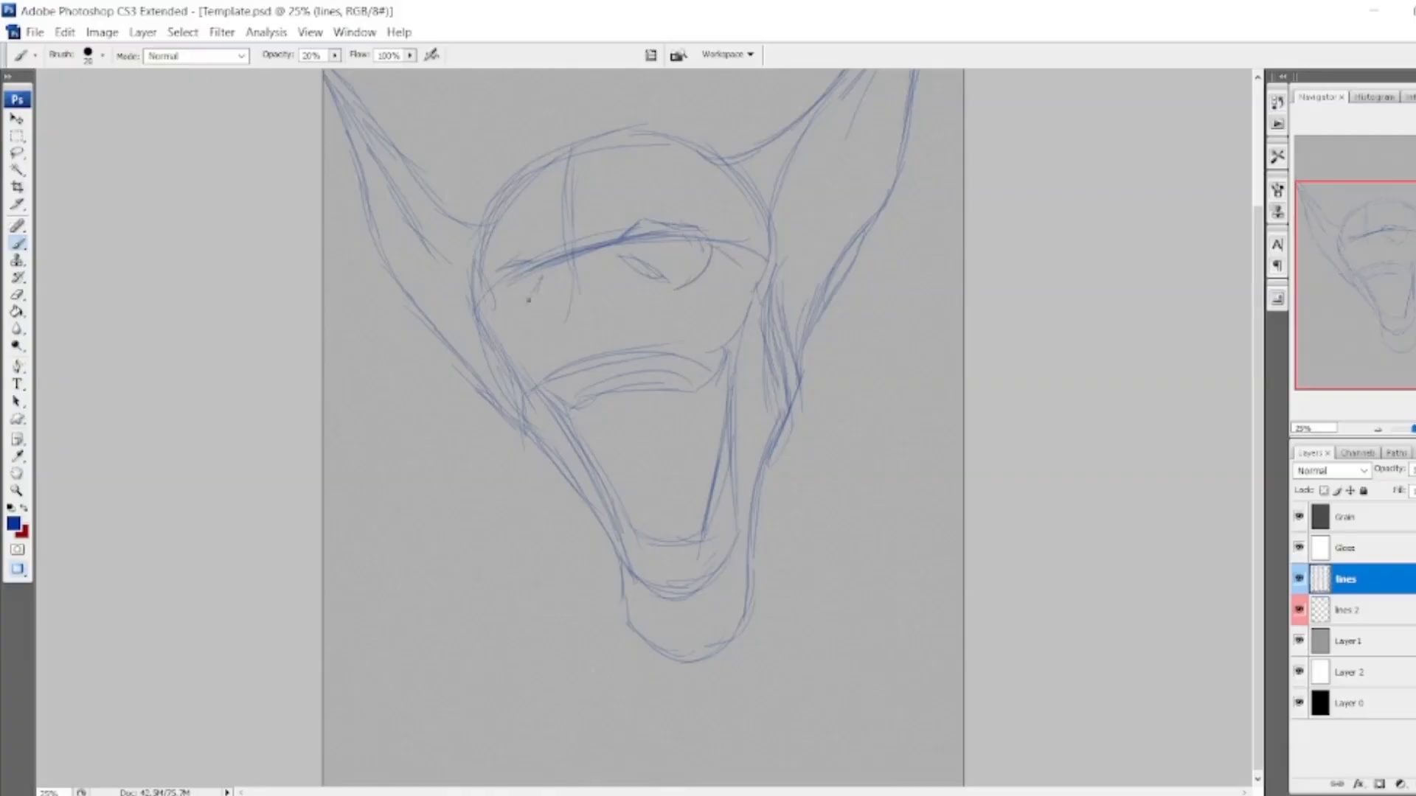
{"action": "left_click_drag", "start_coordinate": [500, 293], "coordinate": [538, 263]}
{"action": "mouse_move", "coordinate": [546, 264]}
{"action": "left_mouse_down"}
{"action": "mouse_move", "coordinate": [537, 278]}
{"action": "mouse_move", "coordinate": [608, 267]}
{"action": "mouse_move", "coordinate": [610, 308]}
{"action": "mouse_move", "coordinate": [547, 303]}
{"action": "mouse_move", "coordinate": [571, 307]}
{"action": "mouse_move", "coordinate": [573, 329]}
{"action": "mouse_move", "coordinate": [609, 328]}
{"action": "mouse_move", "coordinate": [629, 273]}
{"action": "mouse_move", "coordinate": [627, 311]}
{"action": "mouse_move", "coordinate": [643, 304]}
{"action": "left_mouse_up"}
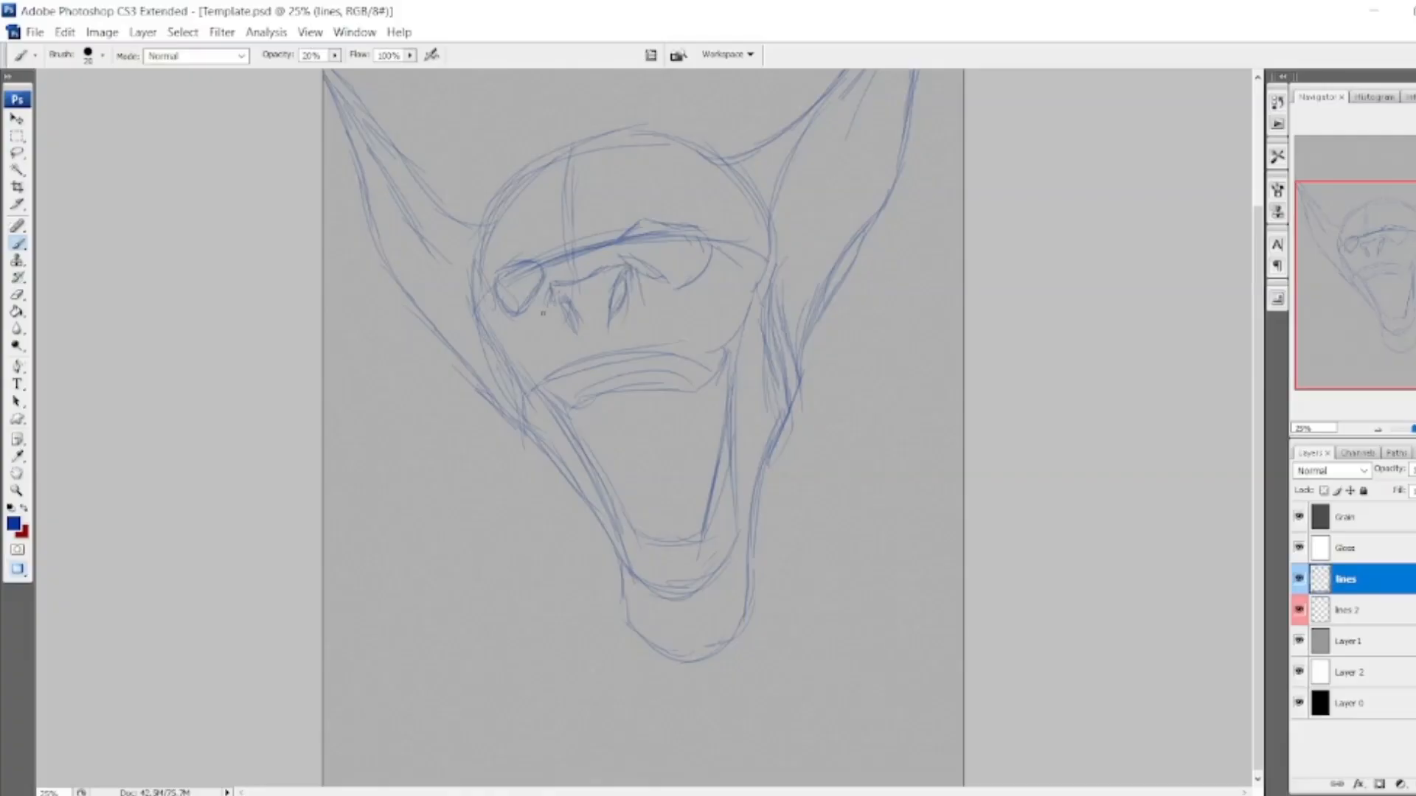
Sketch the upper lip's contour above the mouth and add short wrinkle lines on the forehead.
{"action": "mouse_move", "coordinate": [591, 361]}
{"action": "left_mouse_down"}
{"action": "mouse_move", "coordinate": [633, 353]}
{"action": "mouse_move", "coordinate": [573, 365]}
{"action": "mouse_move", "coordinate": [680, 344]}
{"action": "left_mouse_up"}
{"action": "left_click_drag", "start_coordinate": [571, 362], "coordinate": [556, 368]}
{"action": "left_click_drag", "start_coordinate": [597, 210], "coordinate": [615, 193]}
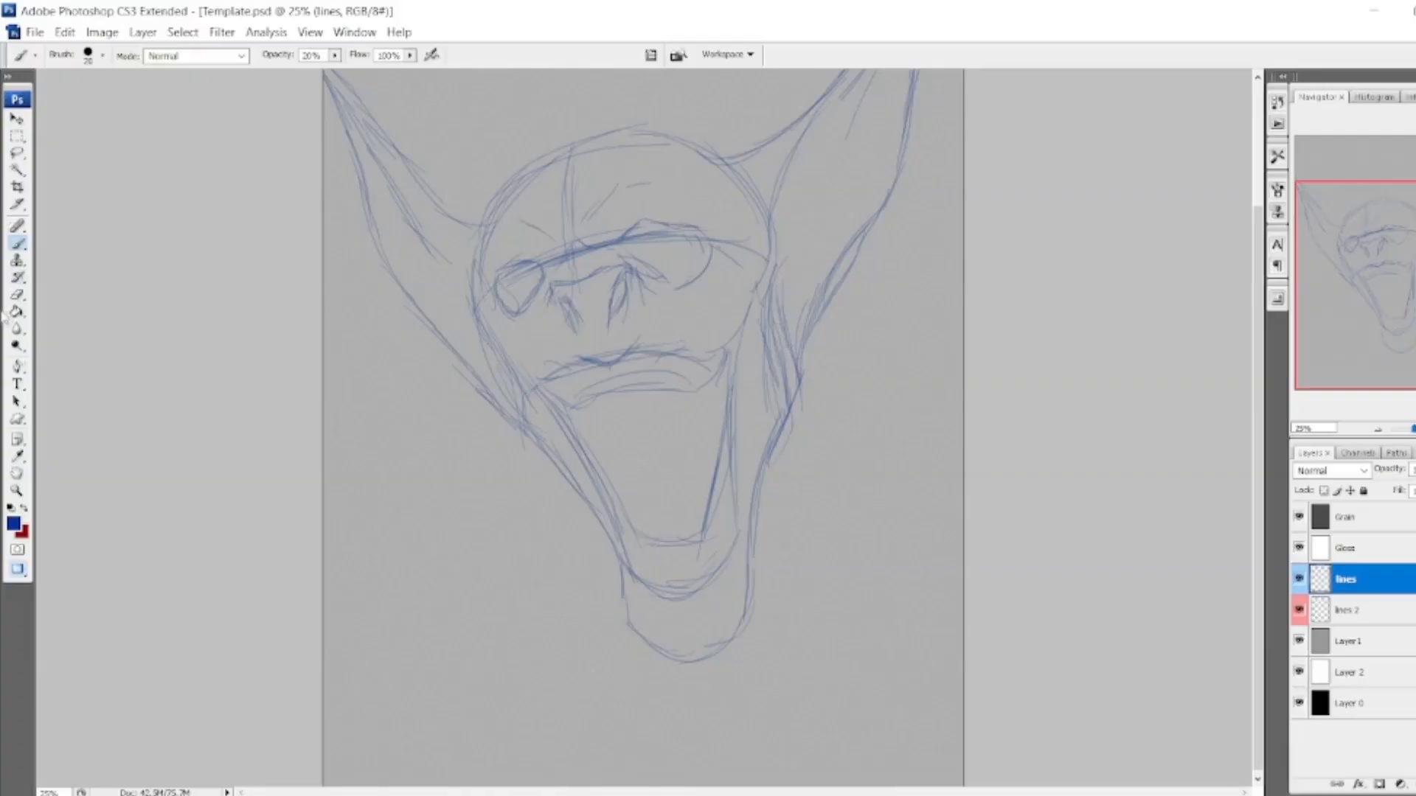
Erase the lower outer edge of the left ear with a smaller Eraser and redraw it down to the jaw with the Brush.
{"action": "left_click", "coordinate": [17, 295]}
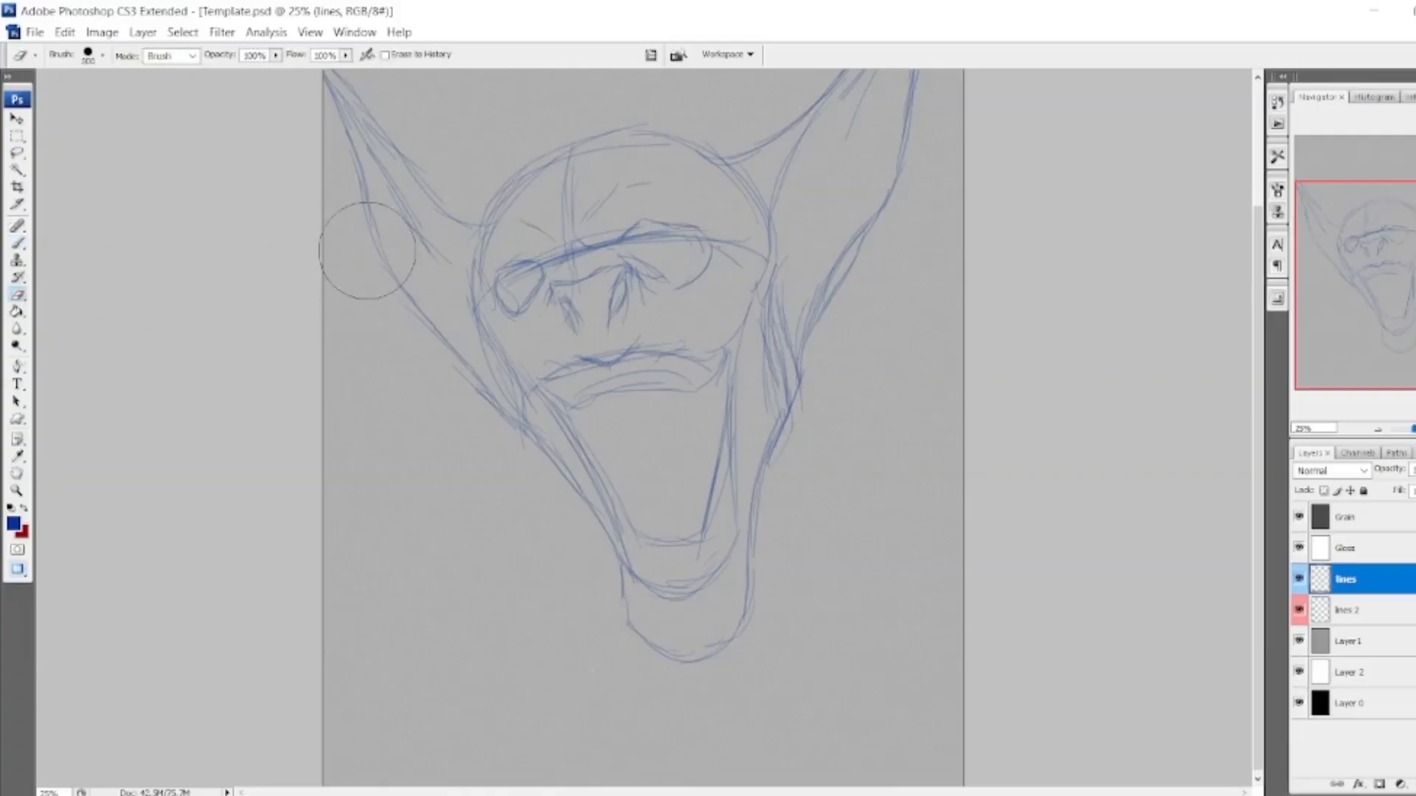
{"action": "key", "text": "bracketleft"}
{"action": "key", "text": "bracketleft"}
{"action": "key", "text": "bracketleft"}
{"action": "left_click_drag", "start_coordinate": [404, 304], "coordinate": [477, 407]}
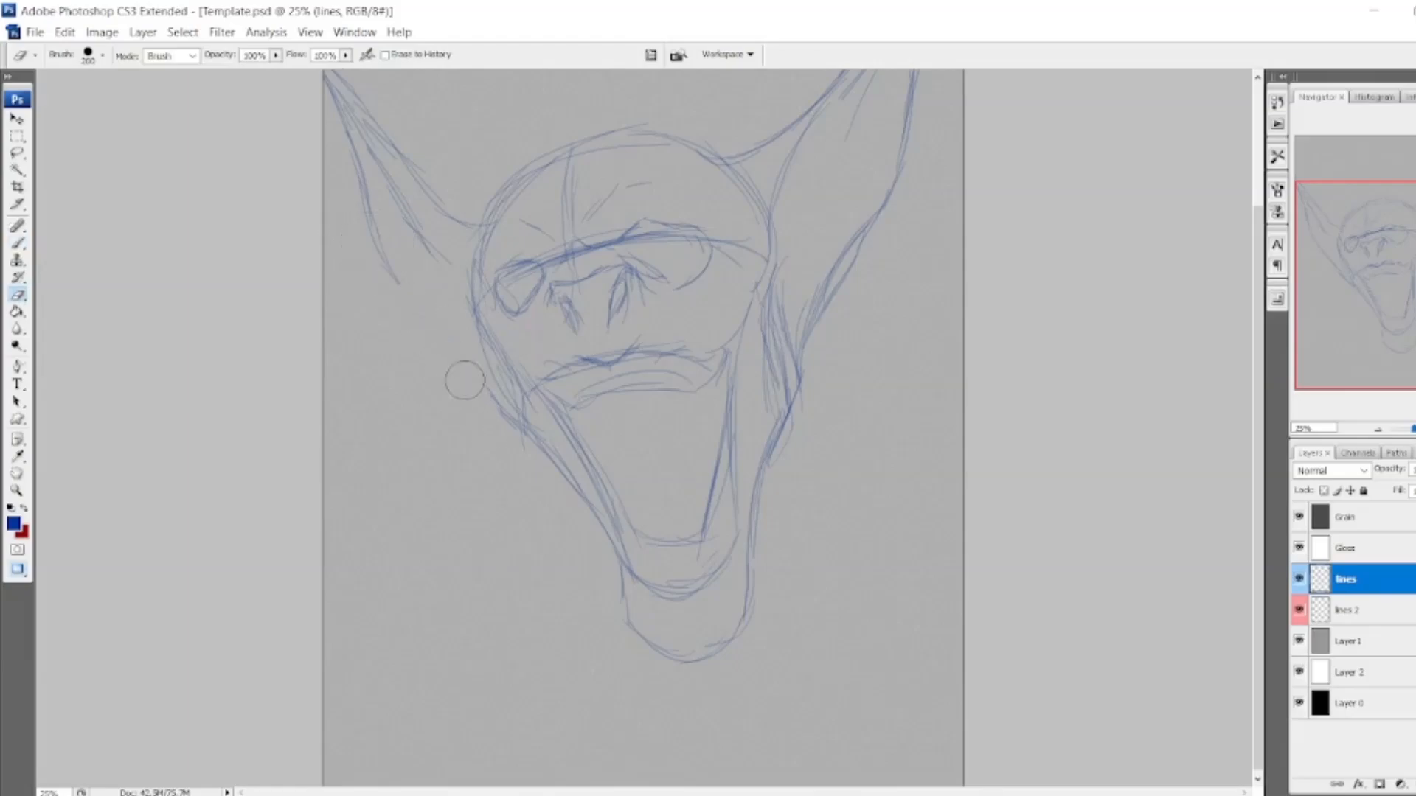
{"action": "left_click", "coordinate": [17, 244]}
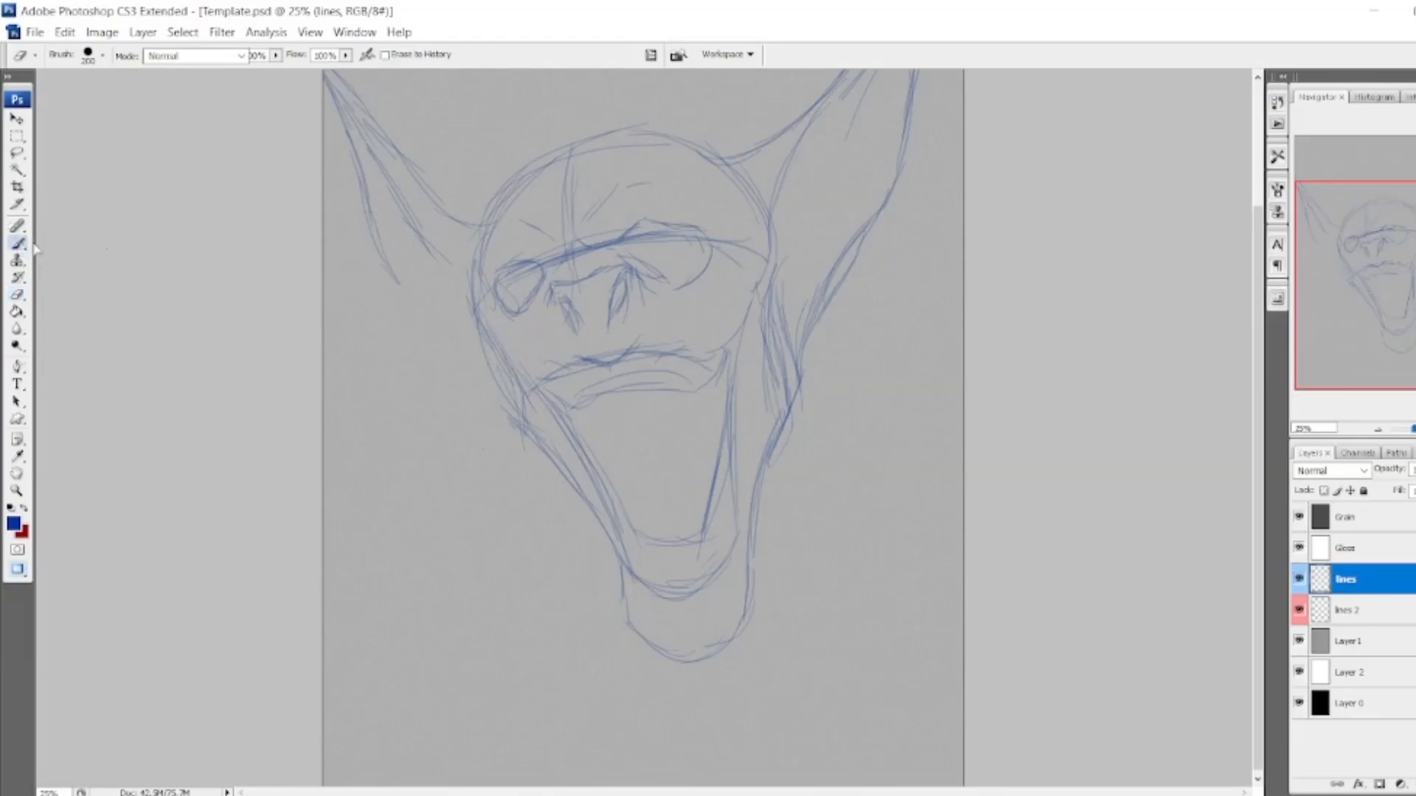
{"action": "left_click_drag", "start_coordinate": [374, 240], "coordinate": [528, 423]}
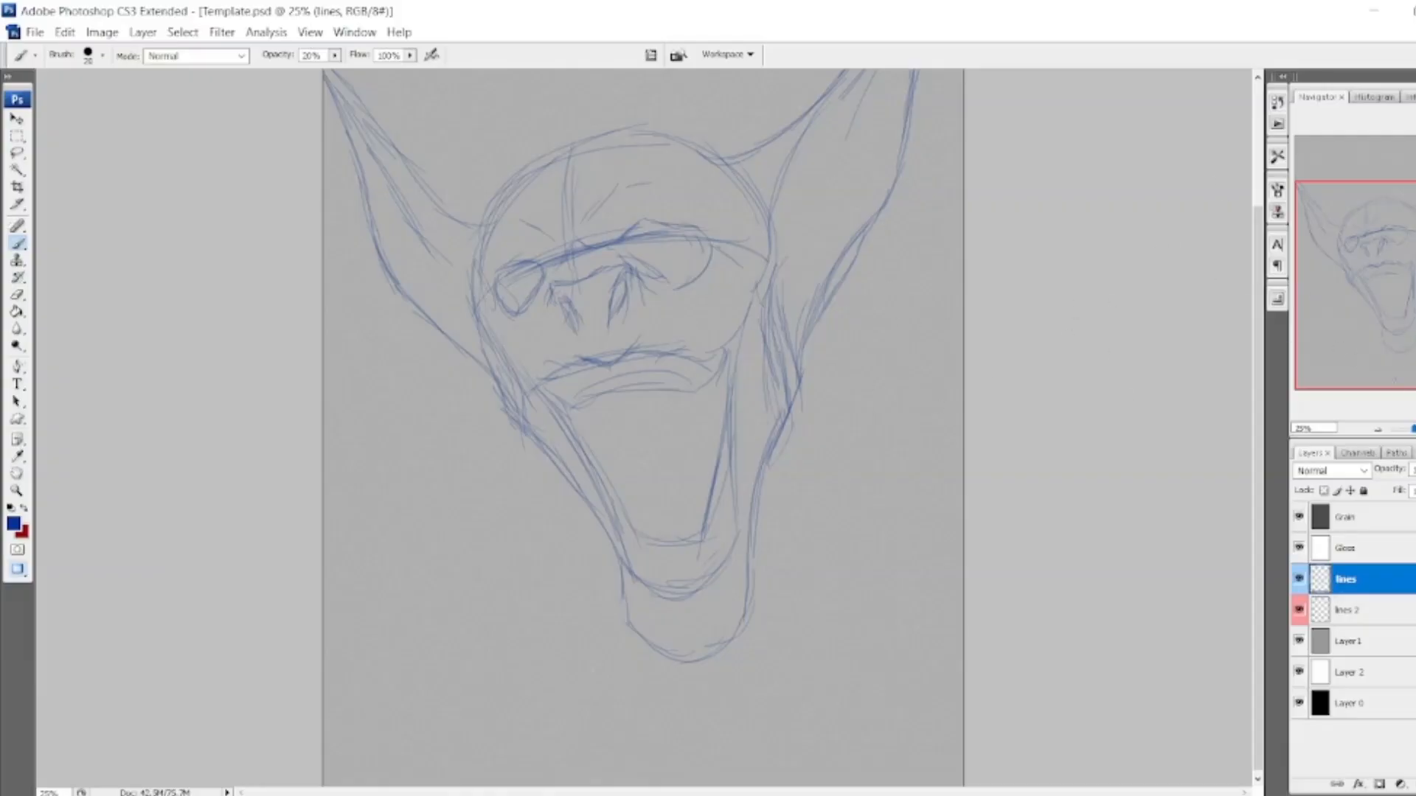
Make the "lines 2" layer active and swap the drawing colour to red.
{"action": "left_click", "coordinate": [1384, 610]}
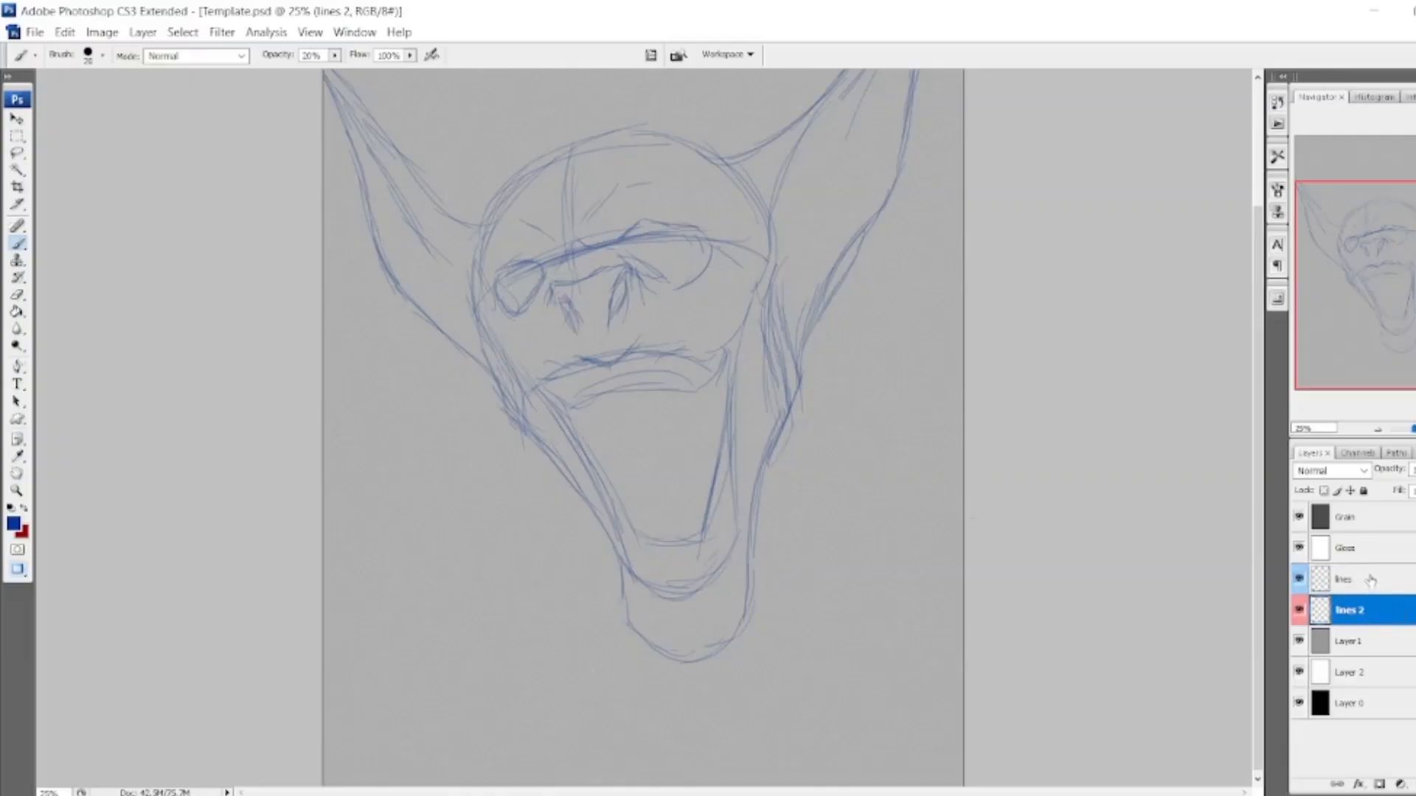
{"action": "left_click", "coordinate": [1368, 581]}
{"action": "left_click", "coordinate": [1373, 612]}
{"action": "left_click_drag", "start_coordinate": [428, 492], "coordinate": [499, 655]}
{"action": "key", "text": "ctrl+z"}
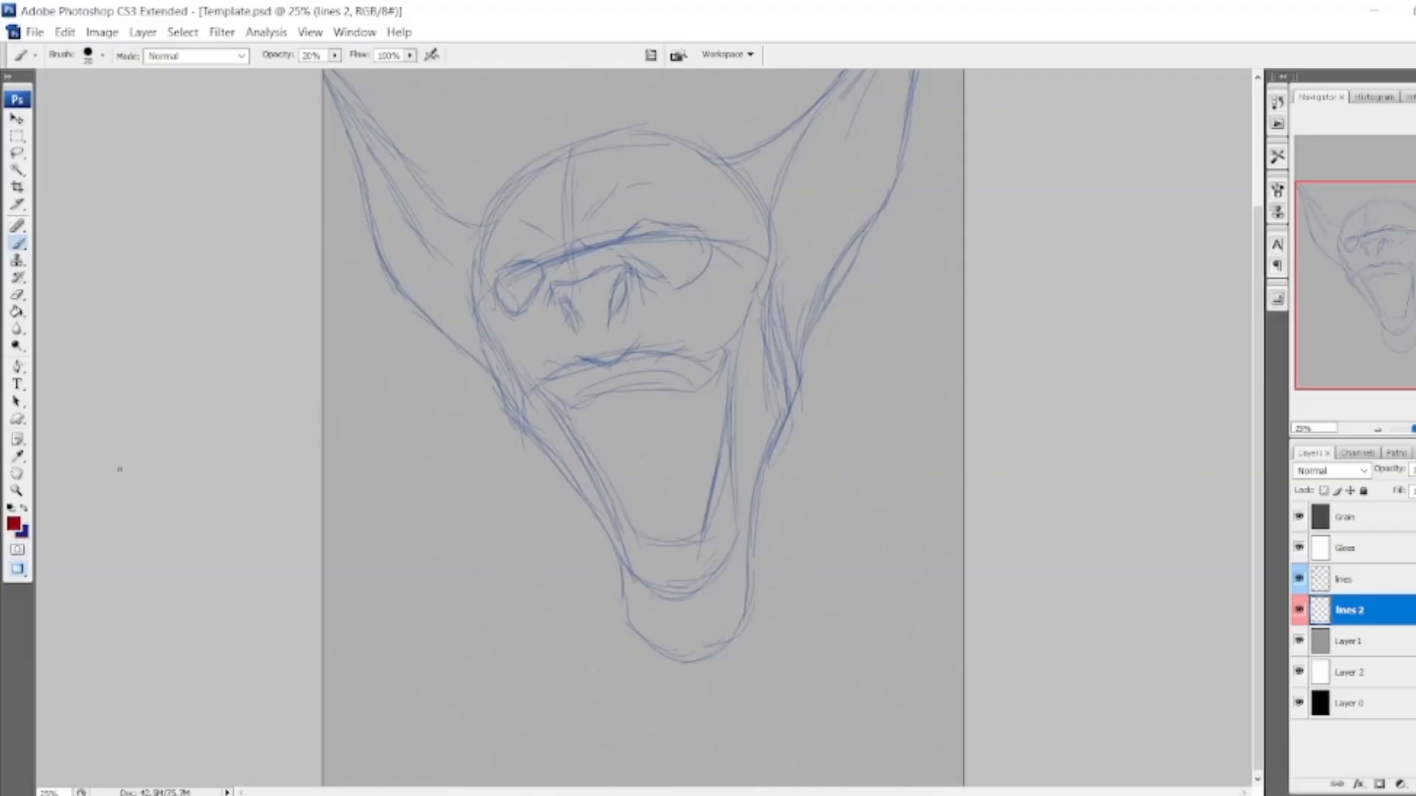
Try a red stroke beside the left jaw, toggle the visibility of "lines 2", and undo the stroke.
{"action": "left_click_drag", "start_coordinate": [469, 533], "coordinate": [526, 633]}
{"action": "left_click", "coordinate": [1300, 610]}
{"action": "left_click", "coordinate": [1299, 609]}
{"action": "key", "text": "ctrl+z"}
Draw the two long upper fangs and the small front teeth between them in red on "lines 2".
{"action": "left_click_drag", "start_coordinate": [570, 377], "coordinate": [585, 472]}
{"action": "left_click_drag", "start_coordinate": [583, 462], "coordinate": [590, 398]}
{"action": "left_click_drag", "start_coordinate": [663, 371], "coordinate": [698, 472]}
{"action": "mouse_move", "coordinate": [699, 469]}
{"action": "left_mouse_down"}
{"action": "mouse_move", "coordinate": [671, 370]}
{"action": "mouse_move", "coordinate": [669, 389]}
{"action": "mouse_move", "coordinate": [596, 390]}
{"action": "mouse_move", "coordinate": [613, 414]}
{"action": "mouse_move", "coordinate": [609, 372]}
{"action": "mouse_move", "coordinate": [620, 379]}
{"action": "mouse_move", "coordinate": [633, 418]}
{"action": "mouse_move", "coordinate": [659, 380]}
{"action": "left_mouse_up"}
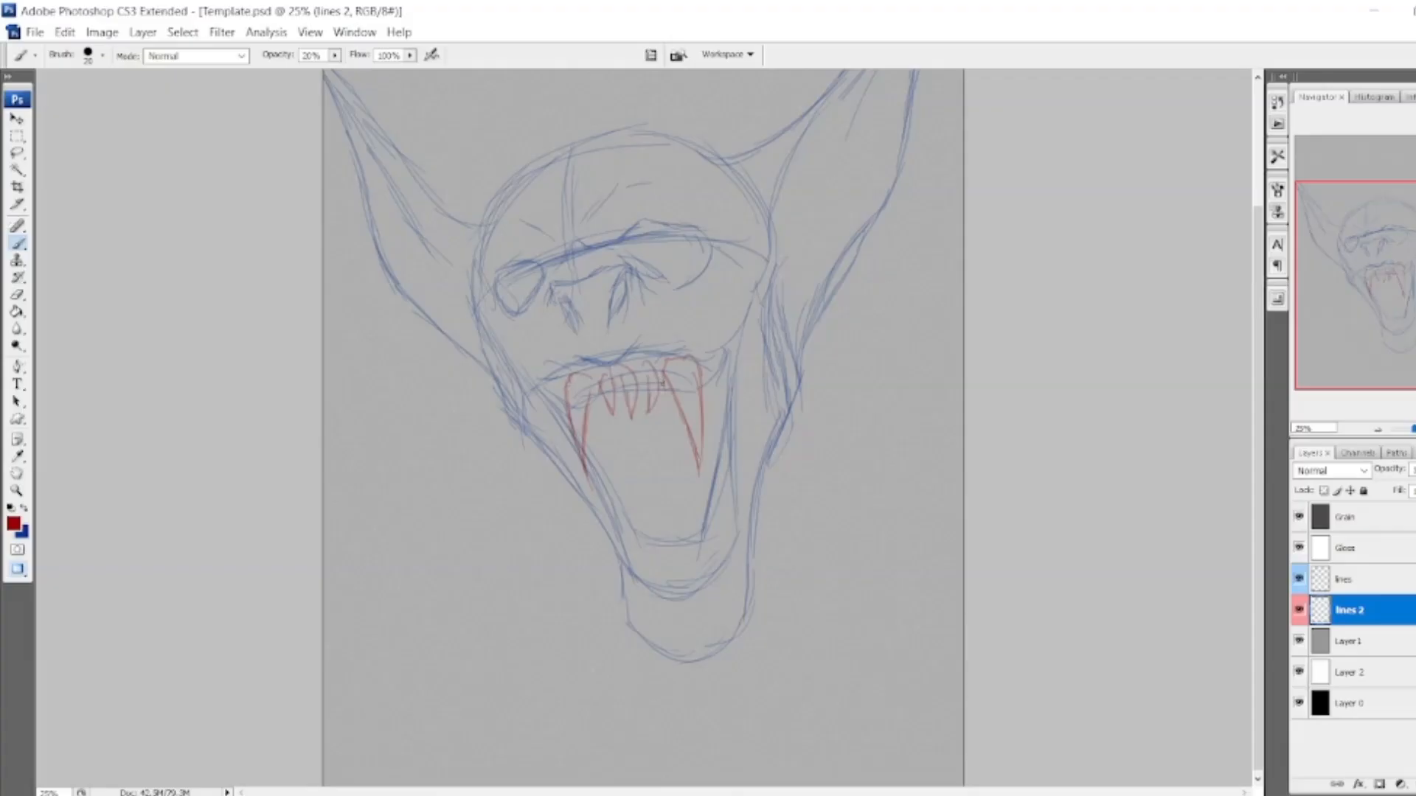
Erase the small front teeth between the two upper fangs using a smaller Eraser.
{"action": "left_click", "coordinate": [17, 295]}
{"action": "key", "text": "bracketleft"}
{"action": "key", "text": "bracketleft"}
{"action": "key", "text": "bracketleft"}
{"action": "key", "text": "bracketleft"}
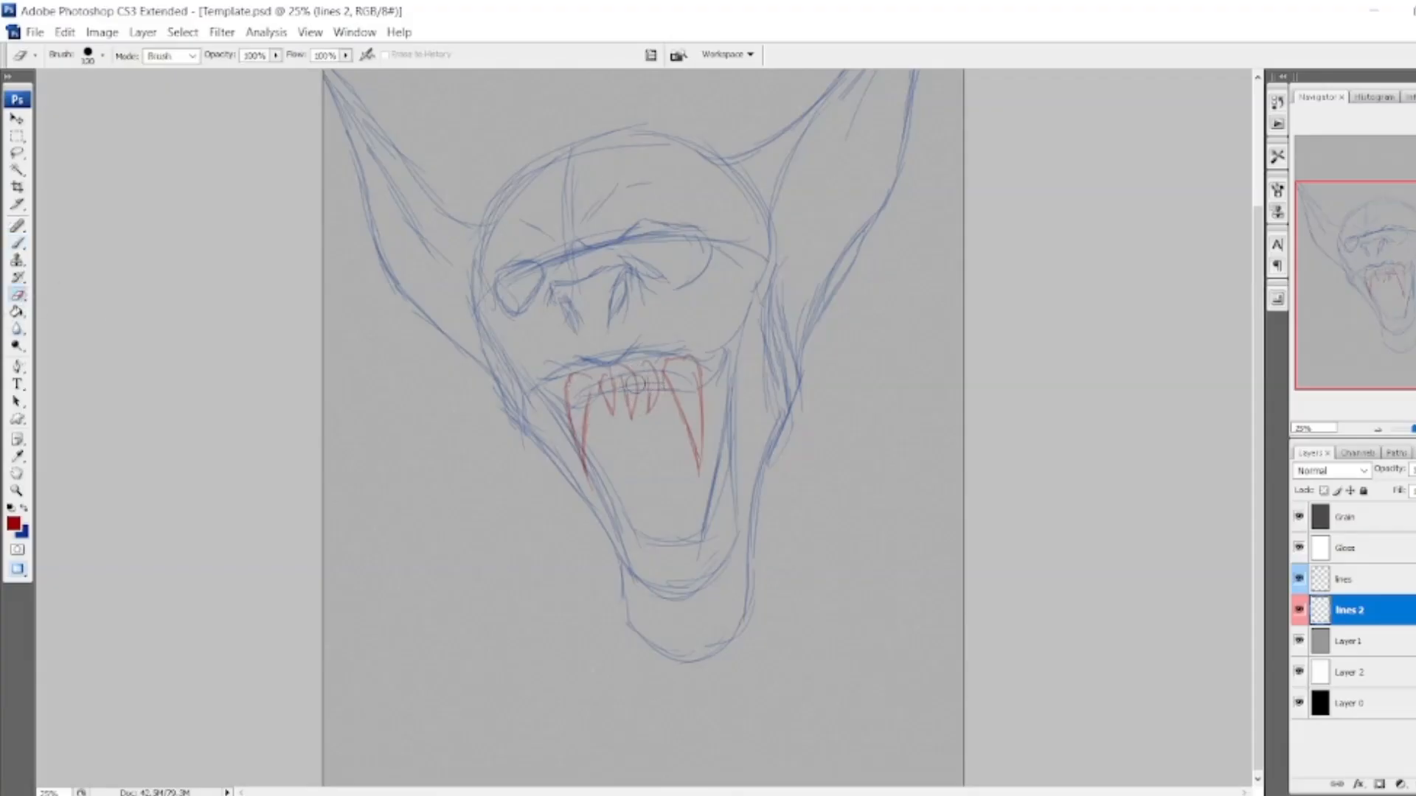
{"action": "mouse_move", "coordinate": [633, 376]}
{"action": "left_mouse_down"}
{"action": "mouse_move", "coordinate": [648, 398]}
{"action": "mouse_move", "coordinate": [617, 414]}
{"action": "left_mouse_up"}
Redraw the small pointed teeth between and outside the two upper fangs with the red Brush.
{"action": "left_click", "coordinate": [18, 243]}
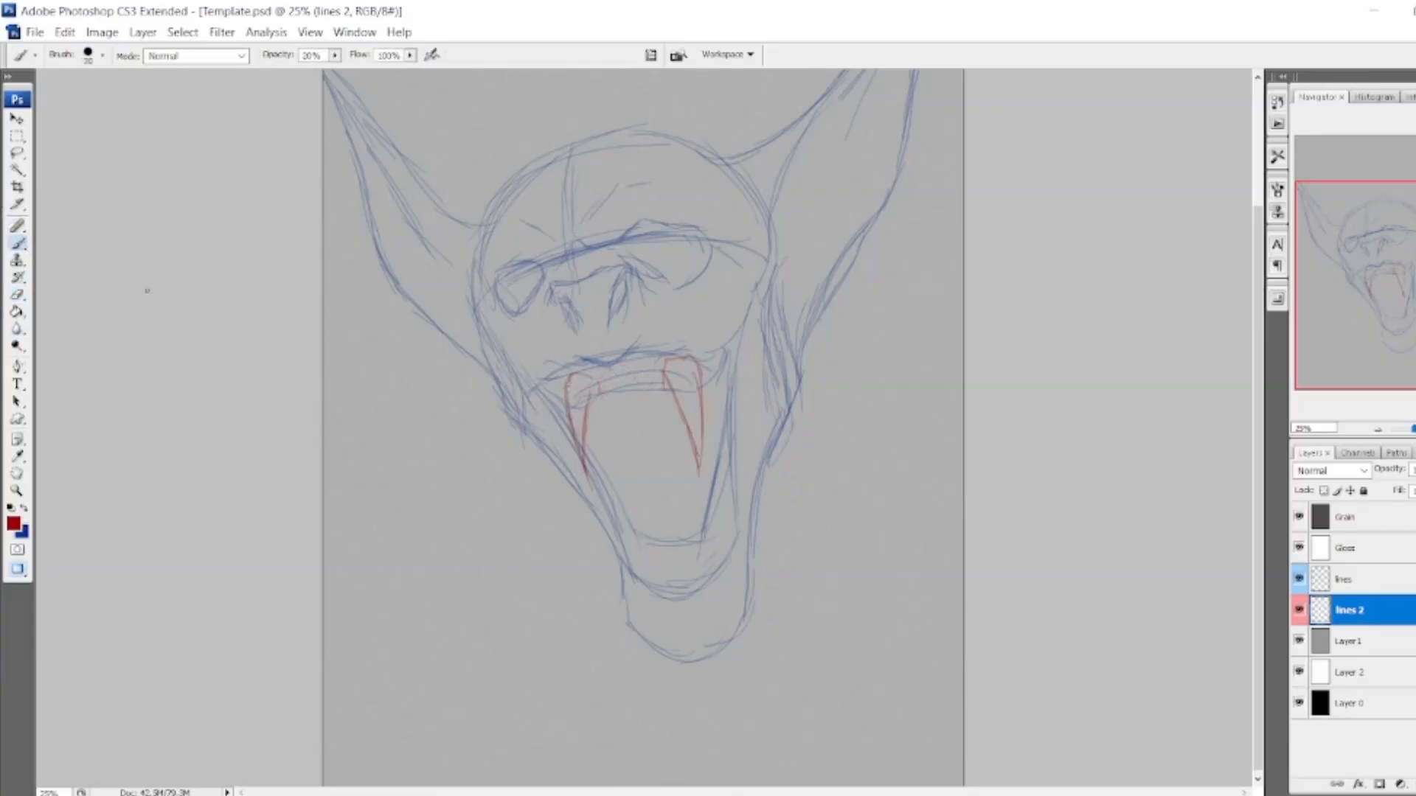
{"action": "mouse_move", "coordinate": [618, 381]}
{"action": "left_mouse_down"}
{"action": "mouse_move", "coordinate": [618, 410]}
{"action": "mouse_move", "coordinate": [611, 374]}
{"action": "mouse_move", "coordinate": [630, 376]}
{"action": "mouse_move", "coordinate": [634, 404]}
{"action": "mouse_move", "coordinate": [652, 355]}
{"action": "mouse_move", "coordinate": [655, 416]}
{"action": "mouse_move", "coordinate": [651, 389]}
{"action": "mouse_move", "coordinate": [594, 376]}
{"action": "mouse_move", "coordinate": [611, 422]}
{"action": "mouse_move", "coordinate": [665, 367]}
{"action": "mouse_move", "coordinate": [710, 395]}
{"action": "left_mouse_up"}
{"action": "left_click_drag", "start_coordinate": [555, 388], "coordinate": [568, 424]}
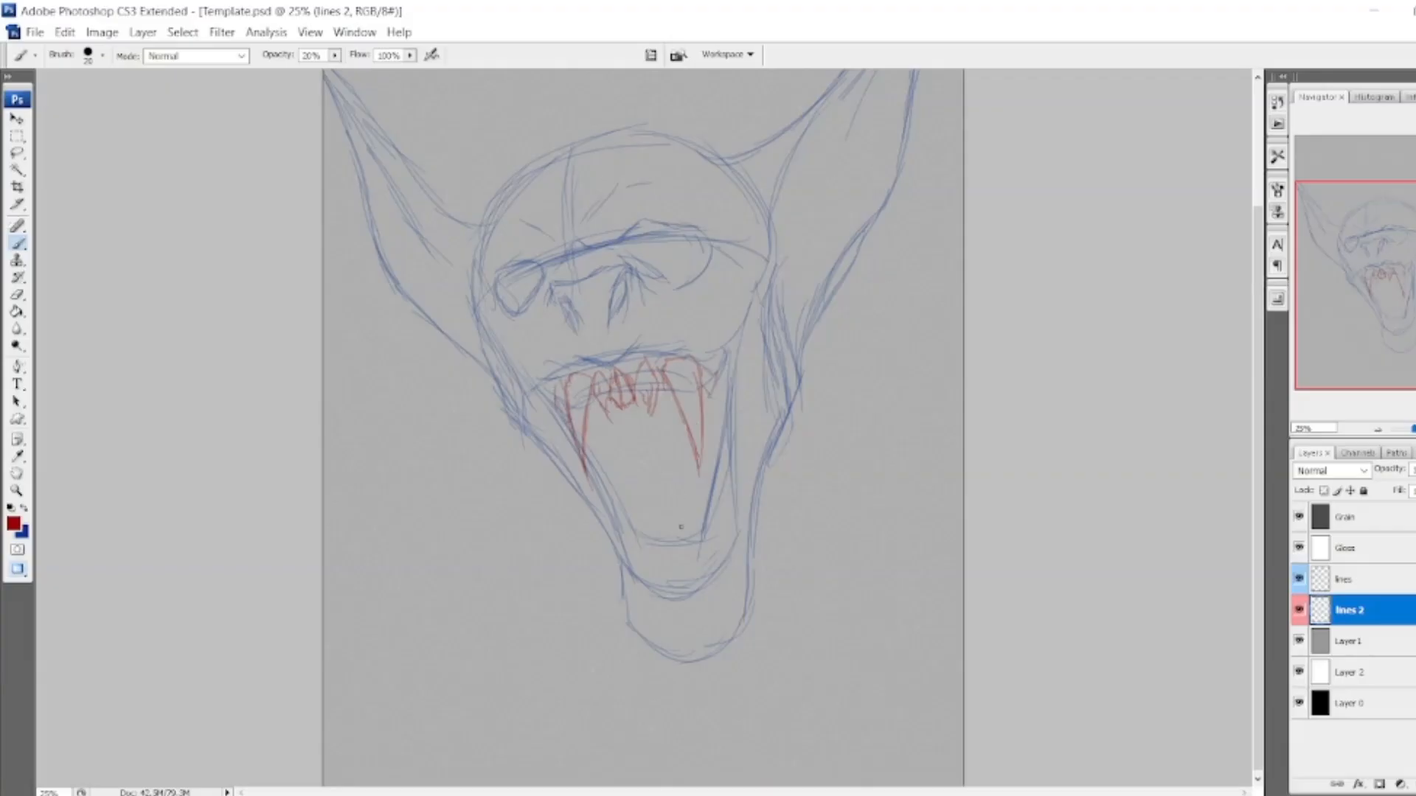
Draw the lower row of pointed teeth in red and continue it up both sides of the mouth.
{"action": "mouse_move", "coordinate": [646, 568]}
{"action": "left_mouse_down"}
{"action": "mouse_move", "coordinate": [608, 527]}
{"action": "mouse_move", "coordinate": [614, 509]}
{"action": "mouse_move", "coordinate": [651, 555]}
{"action": "mouse_move", "coordinate": [615, 537]}
{"action": "left_mouse_up"}
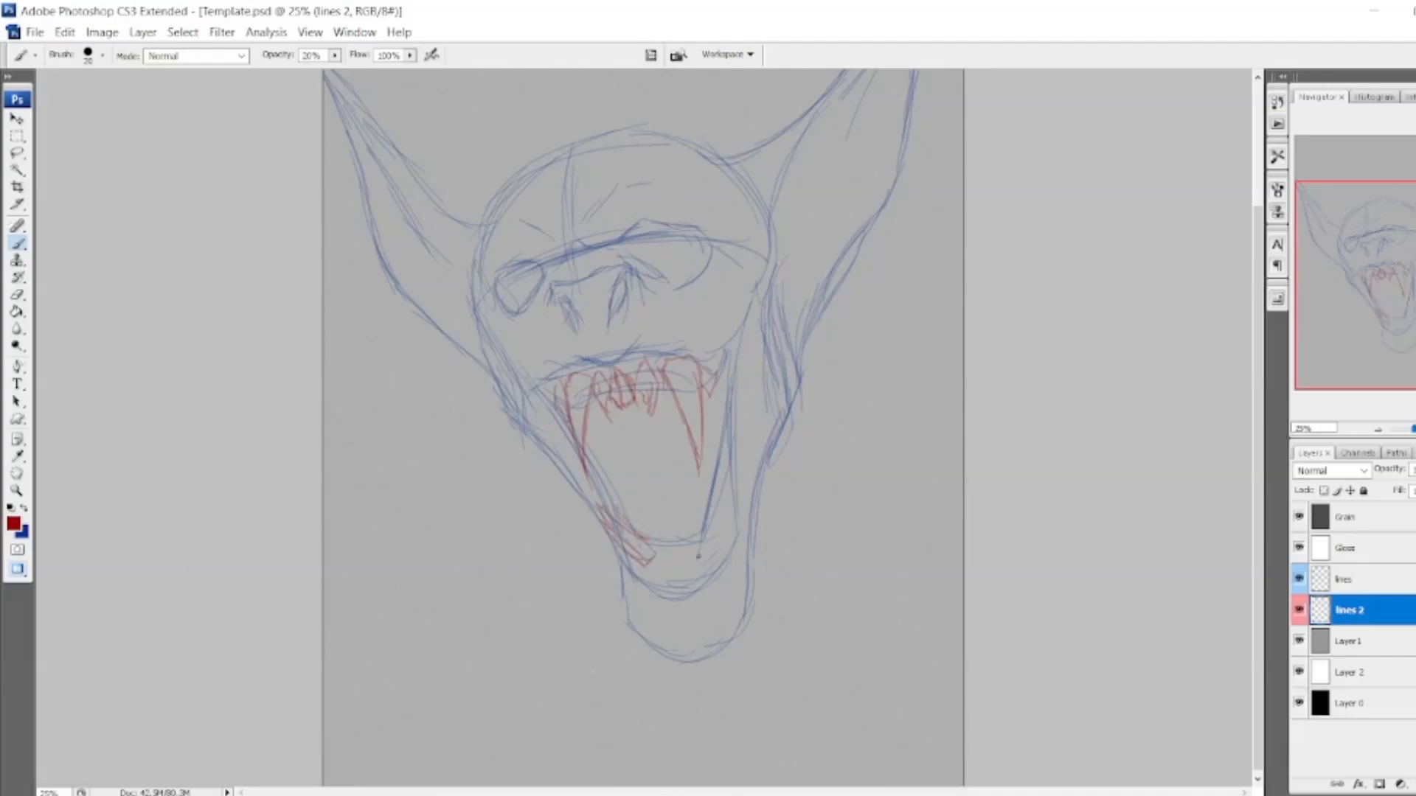
{"action": "mouse_move", "coordinate": [700, 558]}
{"action": "left_mouse_down"}
{"action": "mouse_move", "coordinate": [700, 507]}
{"action": "mouse_move", "coordinate": [717, 554]}
{"action": "mouse_move", "coordinate": [719, 532]}
{"action": "left_mouse_up"}
{"action": "mouse_move", "coordinate": [634, 527]}
{"action": "left_mouse_down"}
{"action": "mouse_move", "coordinate": [655, 550]}
{"action": "mouse_move", "coordinate": [662, 538]}
{"action": "mouse_move", "coordinate": [666, 563]}
{"action": "mouse_move", "coordinate": [653, 530]}
{"action": "mouse_move", "coordinate": [664, 559]}
{"action": "mouse_move", "coordinate": [666, 533]}
{"action": "mouse_move", "coordinate": [694, 551]}
{"action": "mouse_move", "coordinate": [711, 513]}
{"action": "mouse_move", "coordinate": [696, 482]}
{"action": "mouse_move", "coordinate": [704, 457]}
{"action": "left_mouse_up"}
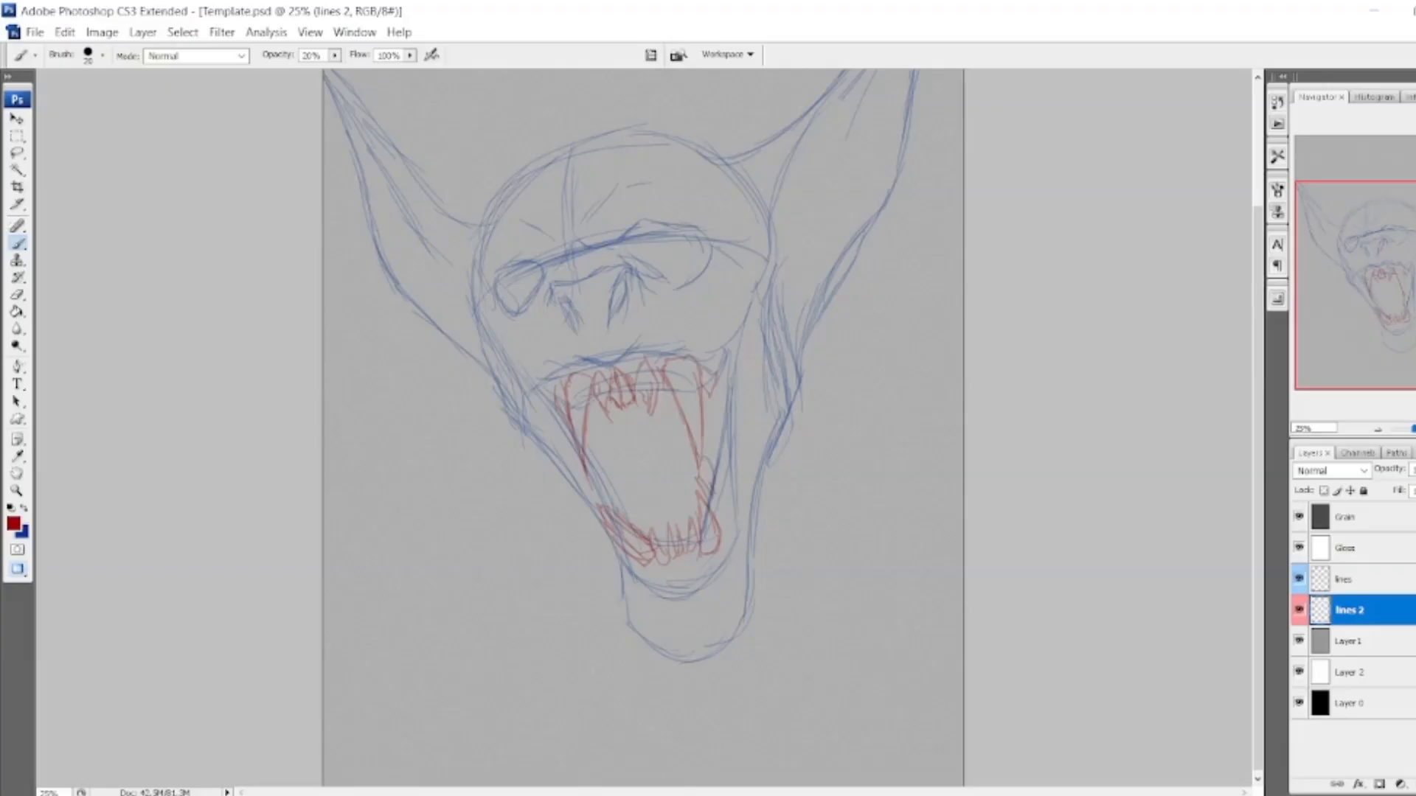
{"action": "left_click_drag", "start_coordinate": [624, 505], "coordinate": [619, 490]}
{"action": "left_click_drag", "start_coordinate": [712, 451], "coordinate": [723, 443]}
Create a new layer above "lines" and set the foreground colour to black (000000).
{"action": "mouse_move", "coordinate": [1394, 306]}
{"action": "left_mouse_down"}
{"action": "mouse_move", "coordinate": [1394, 272]}
{"action": "mouse_move", "coordinate": [1406, 330]}
{"action": "left_mouse_up"}
{"action": "left_click", "coordinate": [1379, 590]}
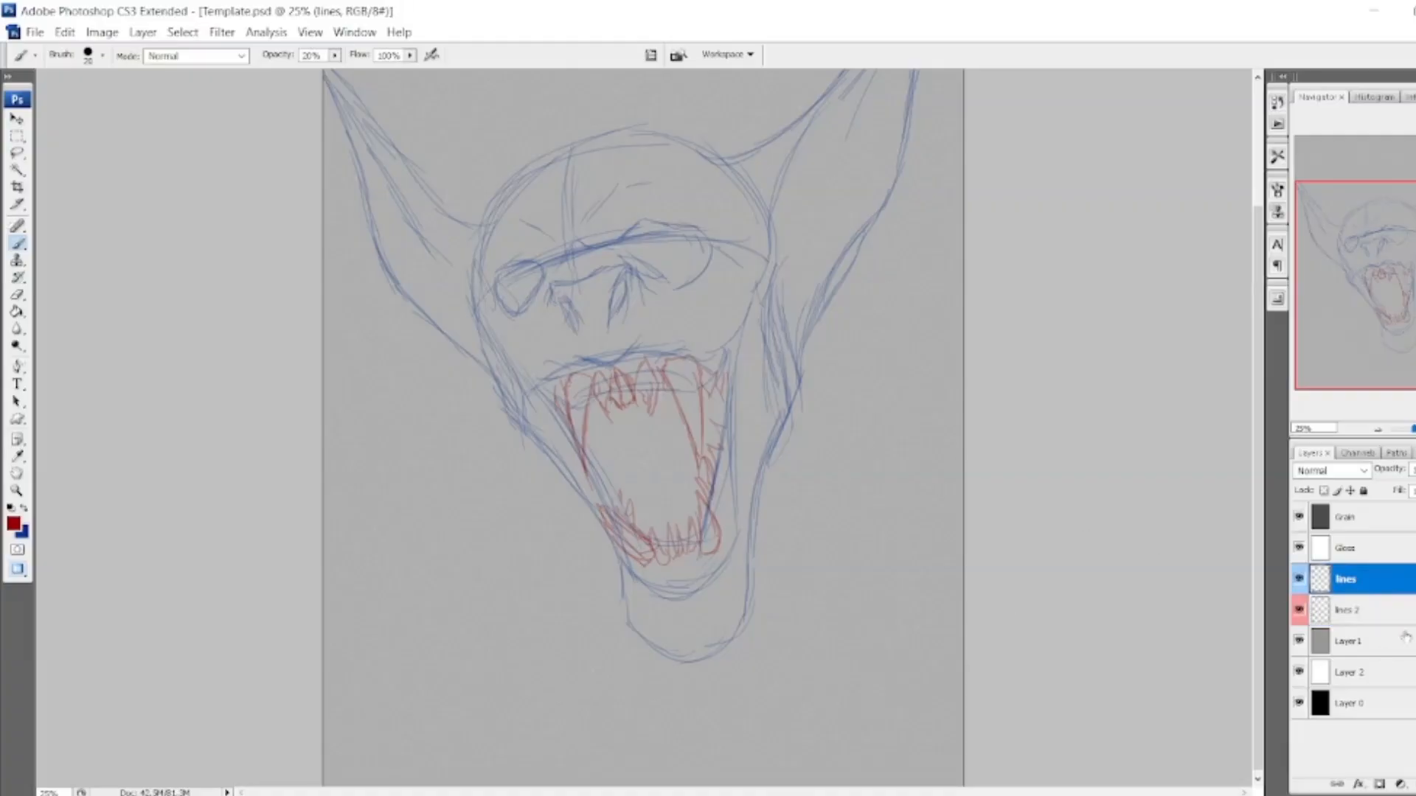
{"action": "key", "text": "ctrl+shift+alt+n"}
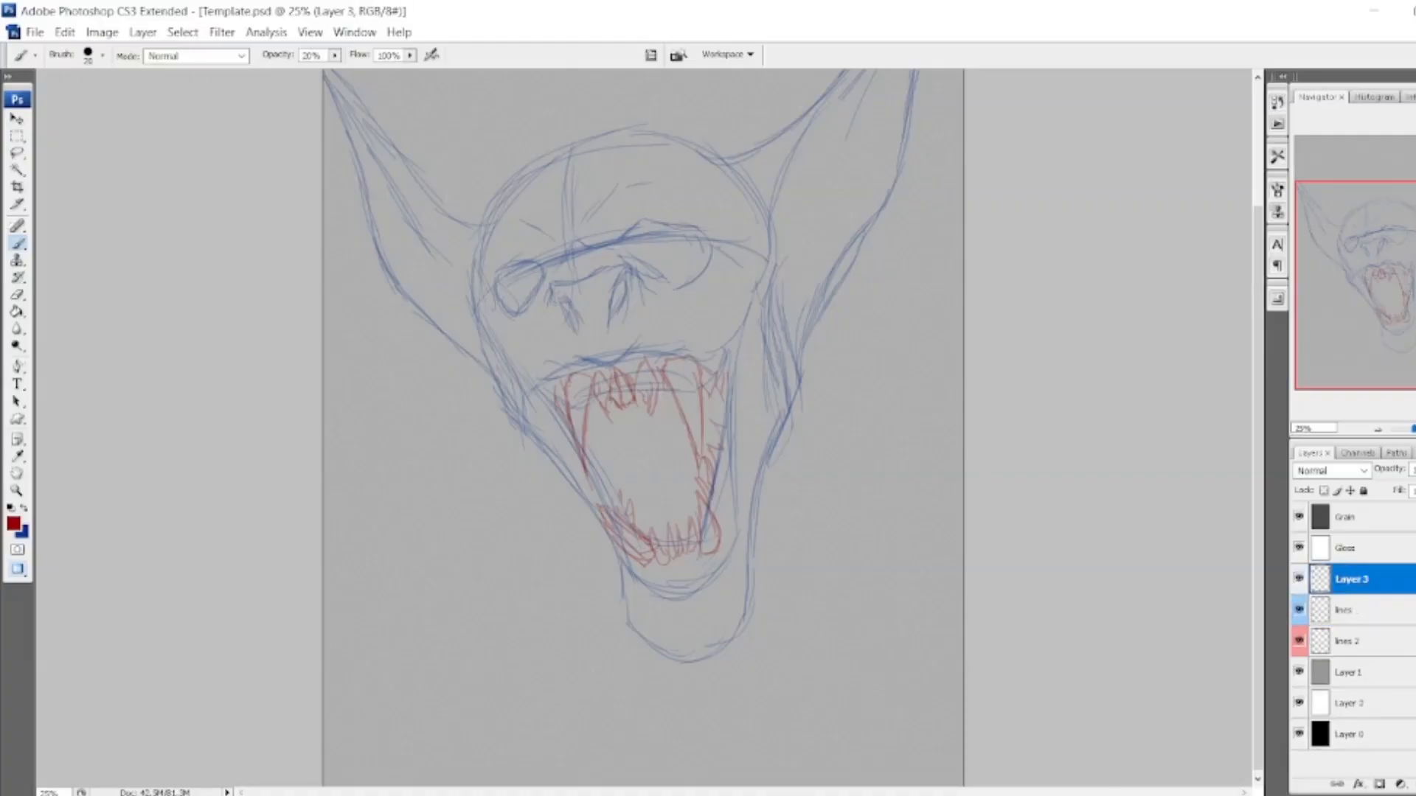
{"action": "left_click", "coordinate": [15, 524]}
{"action": "left_click", "coordinate": [764, 499]}
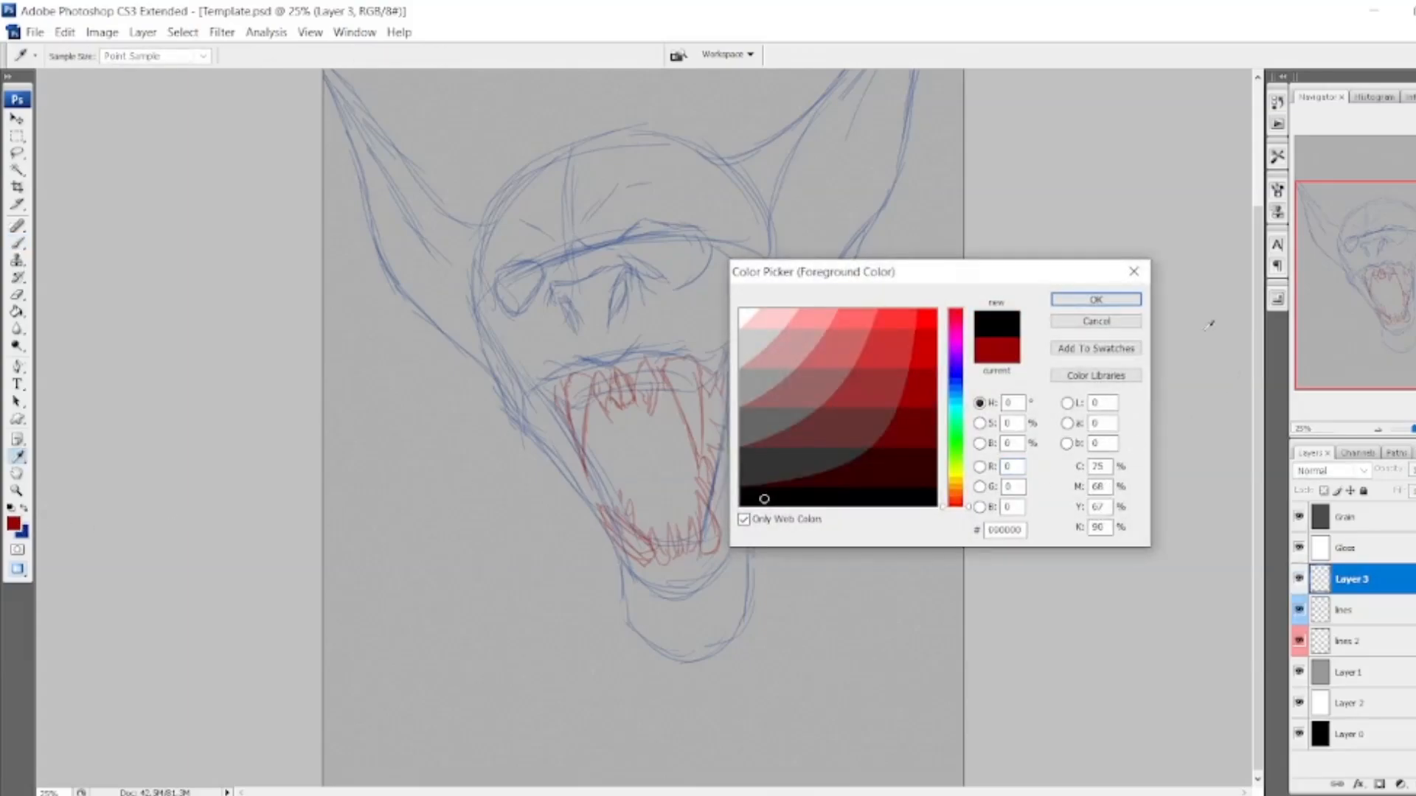
{"action": "left_click", "coordinate": [1123, 299]}
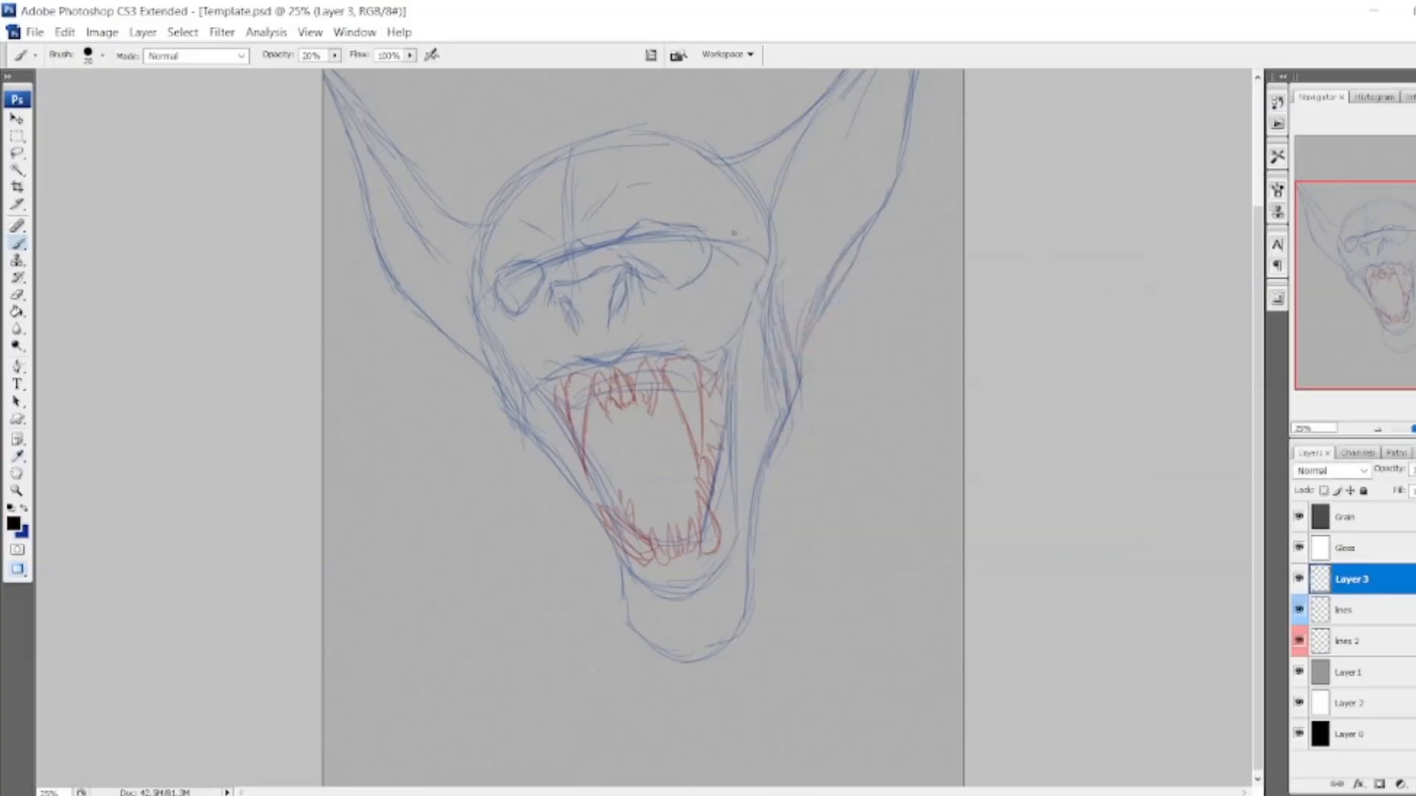
Switch to the Pencil tool and set its opacity to 100%.
{"action": "left_click", "coordinate": [19, 244]}
{"action": "left_click", "coordinate": [59, 258]}
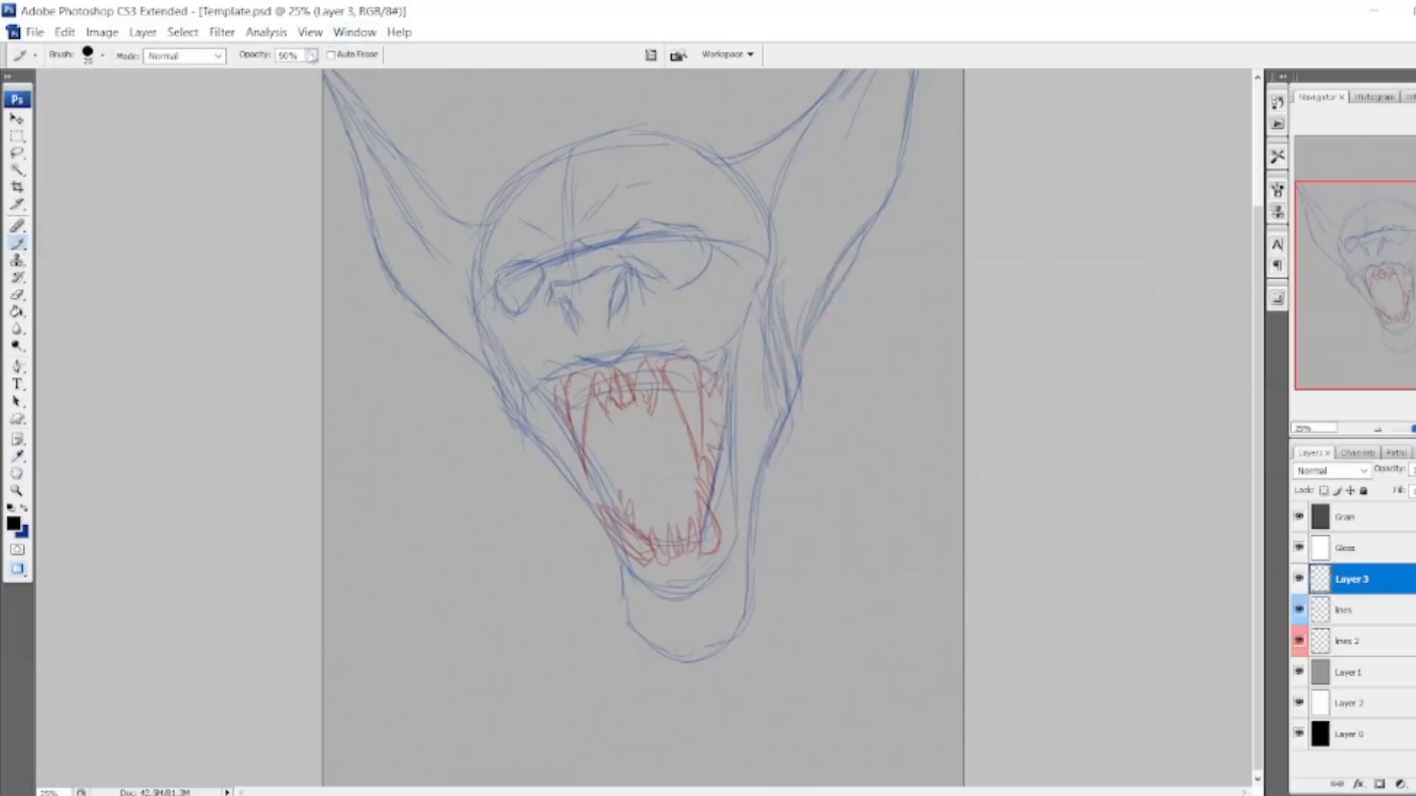
{"action": "left_click", "coordinate": [311, 56]}
{"action": "left_click_drag", "start_coordinate": [310, 71], "coordinate": [353, 81]}
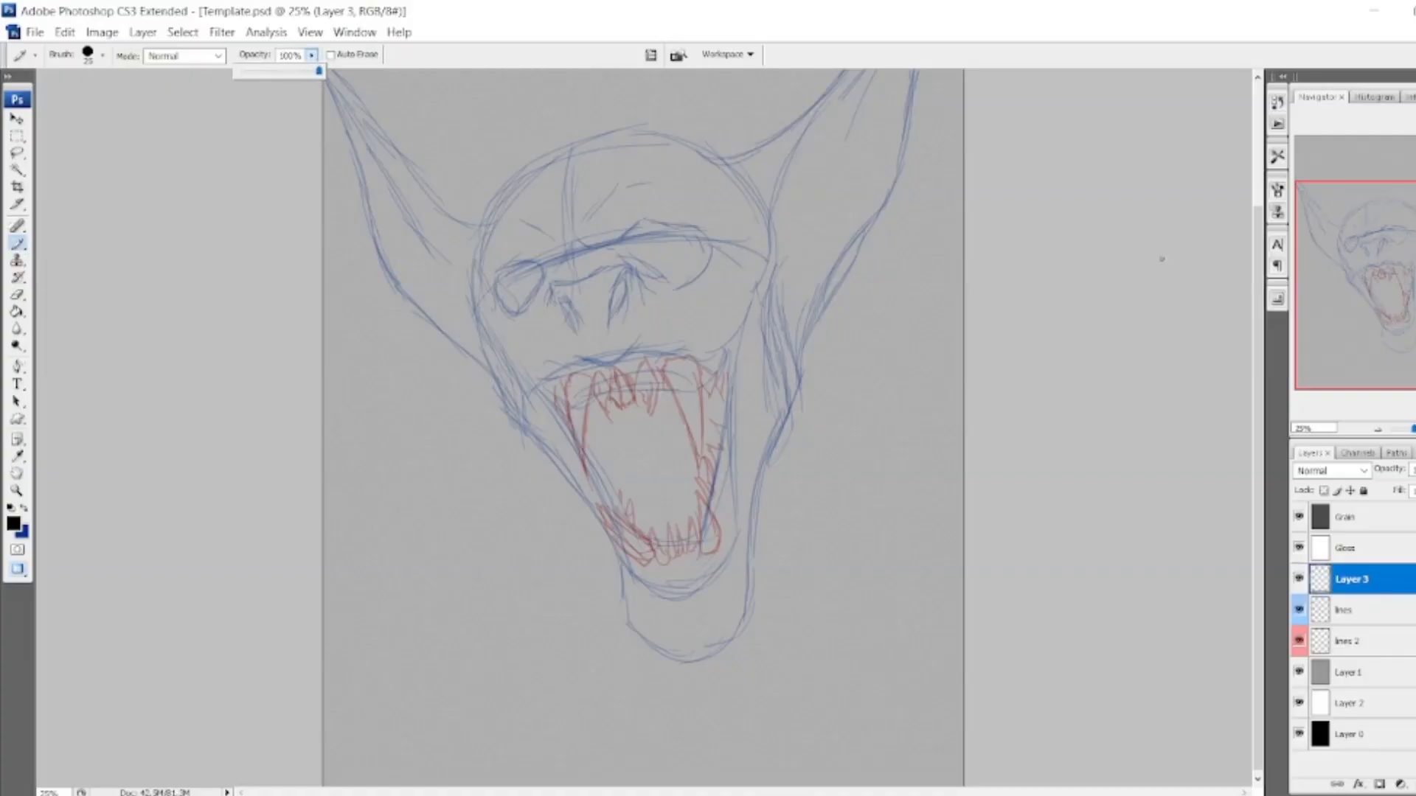
Try inking both edges of the right ear in black with the Pencil on the new layer, and erase the strokes.
{"action": "key", "text": "ctrl+plus"}
{"action": "key", "text": "ctrl+plus"}
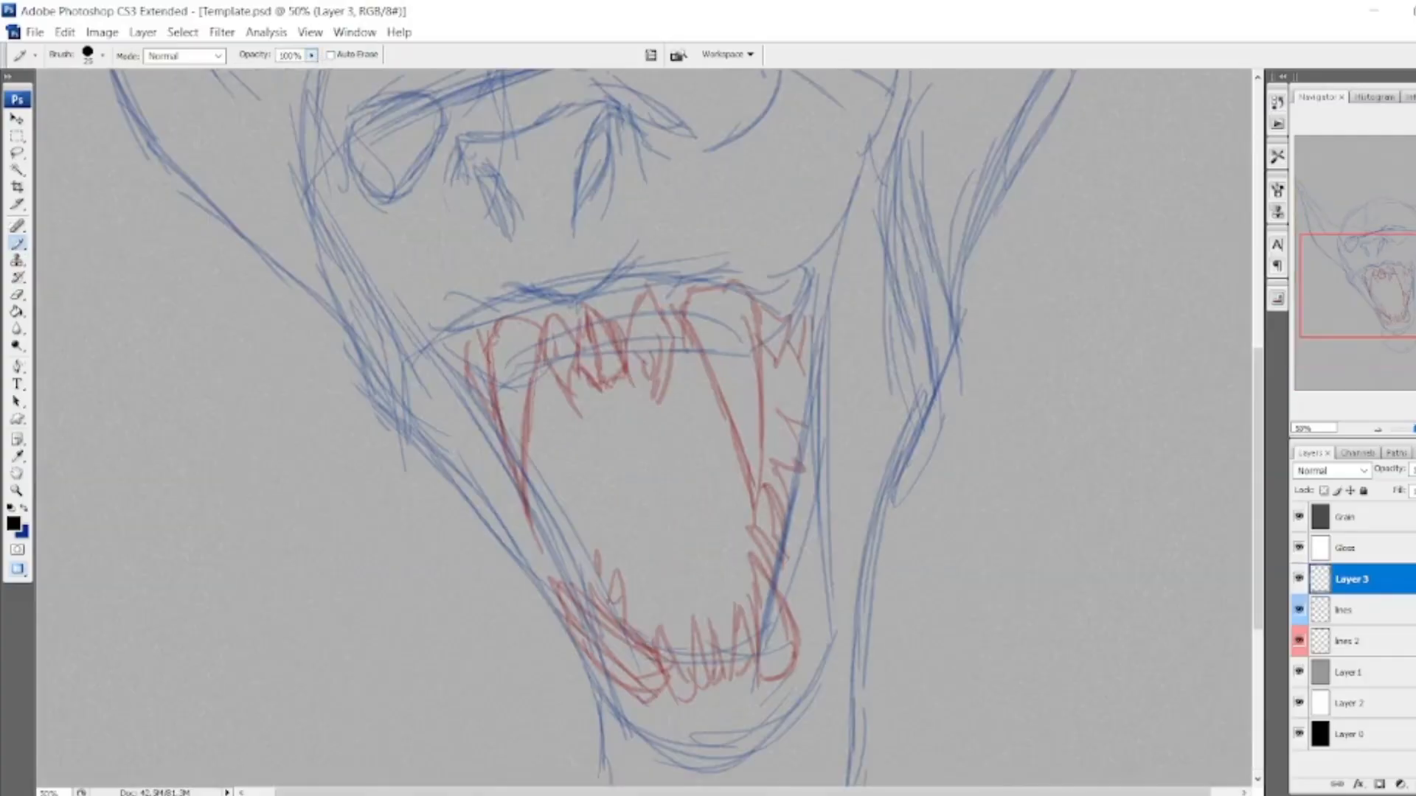
{"action": "left_click_drag", "start_coordinate": [1388, 286], "coordinate": [1394, 240]}
{"action": "mouse_move", "coordinate": [715, 178]}
{"action": "left_mouse_down"}
{"action": "mouse_move", "coordinate": [784, 210]}
{"action": "mouse_move", "coordinate": [905, 145]}
{"action": "mouse_move", "coordinate": [966, 92]}
{"action": "left_mouse_up"}
{"action": "mouse_move", "coordinate": [933, 570]}
{"action": "left_mouse_down"}
{"action": "mouse_move", "coordinate": [1025, 390]}
{"action": "mouse_move", "coordinate": [1090, 307]}
{"action": "mouse_move", "coordinate": [1143, 69]}
{"action": "left_mouse_up"}
{"action": "left_click_drag", "start_coordinate": [1392, 210], "coordinate": [1379, 158]}
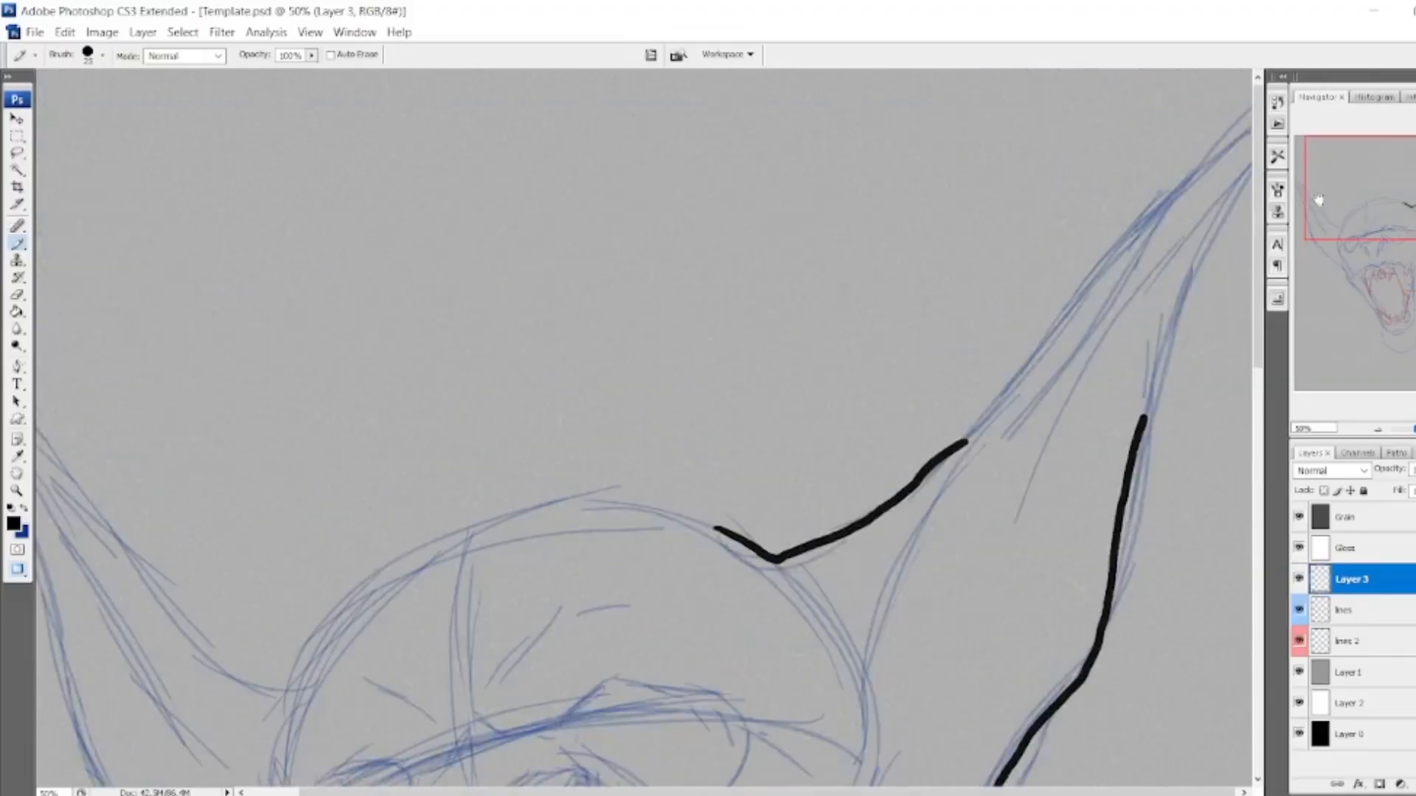
{"action": "left_click_drag", "start_coordinate": [968, 441], "coordinate": [1213, 143]}
{"action": "left_click_drag", "start_coordinate": [1140, 431], "coordinate": [1248, 185]}
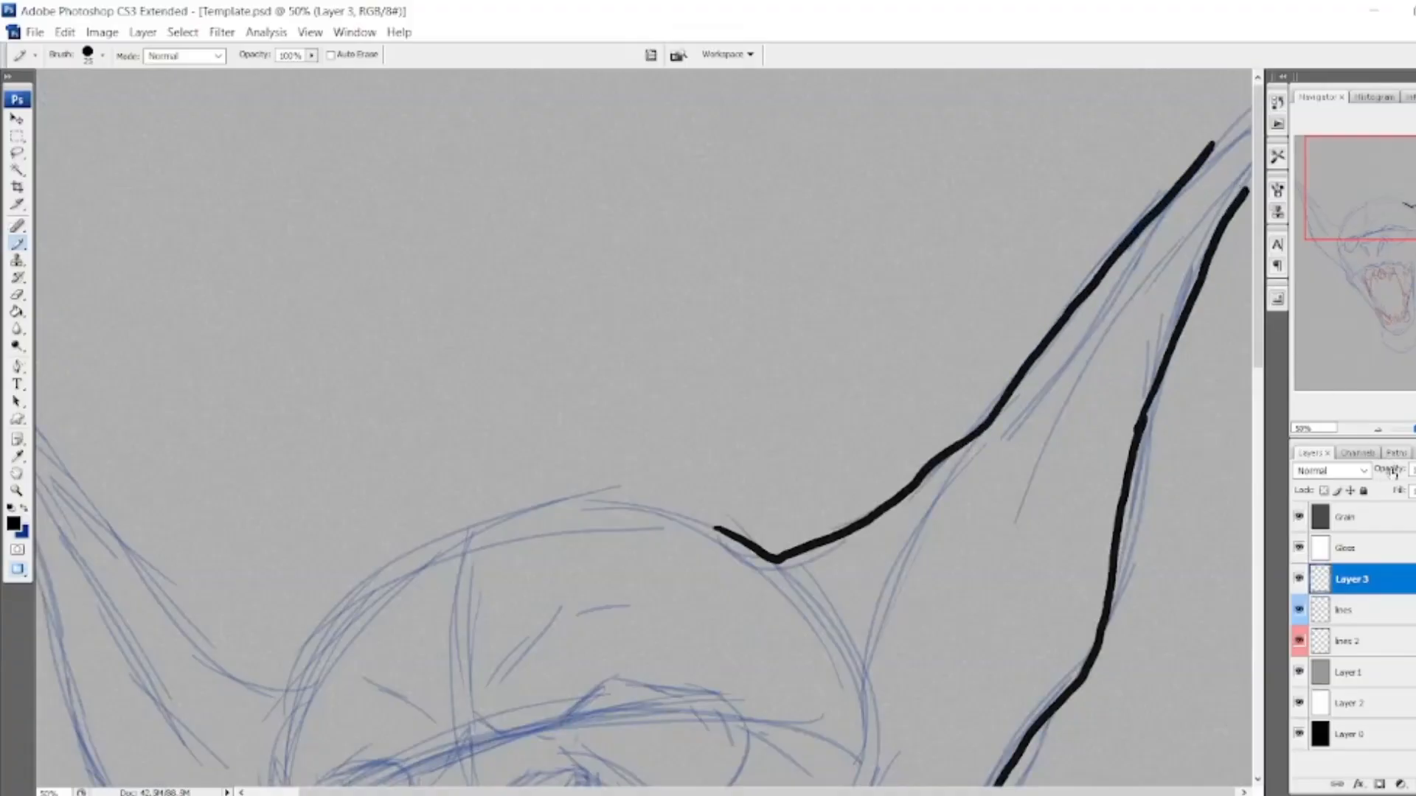
{"action": "left_click", "coordinate": [1378, 429]}
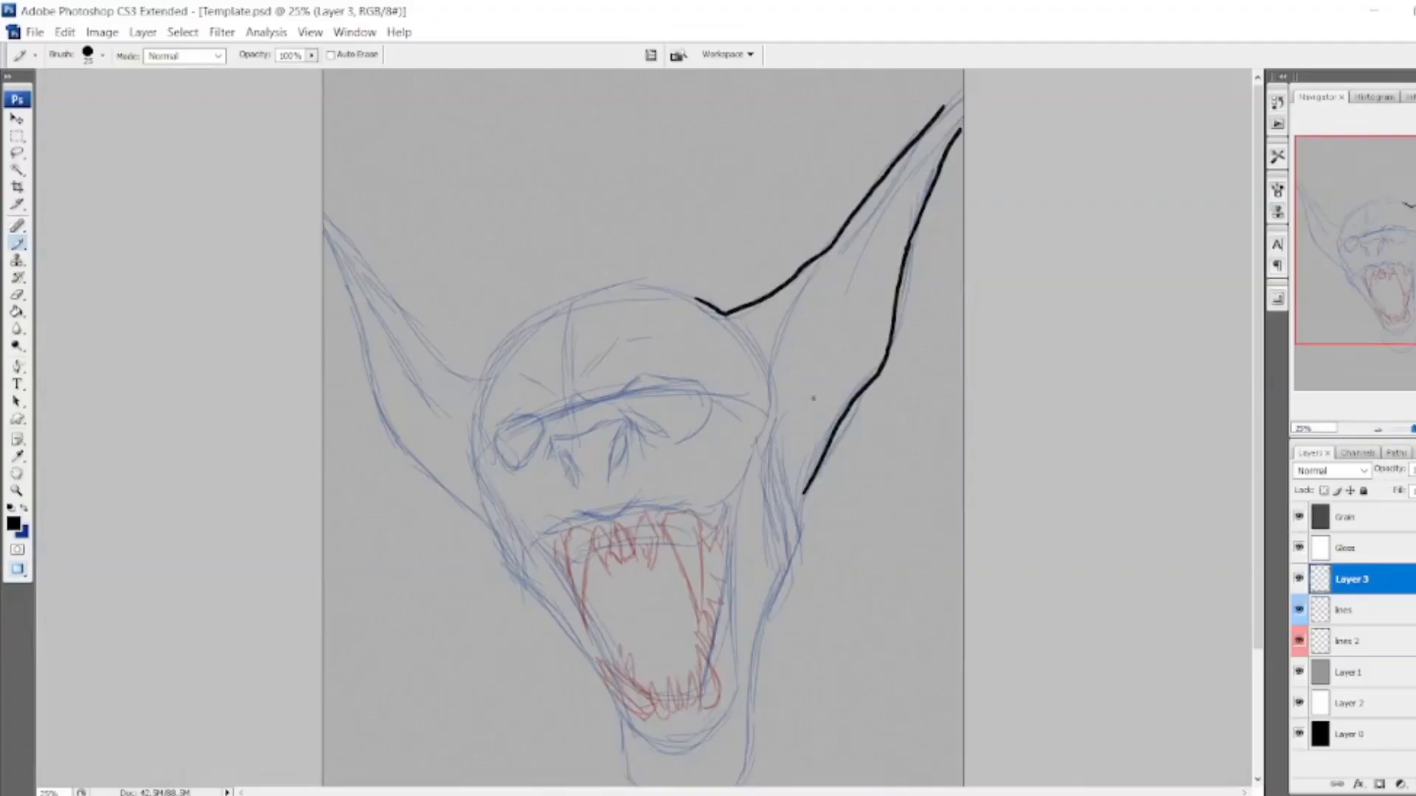
{"action": "left_click_drag", "start_coordinate": [804, 492], "coordinate": [800, 549]}
{"action": "left_click", "coordinate": [17, 294]}
{"action": "mouse_move", "coordinate": [689, 306]}
{"action": "left_mouse_down"}
{"action": "mouse_move", "coordinate": [740, 309]}
{"action": "mouse_move", "coordinate": [791, 242]}
{"action": "mouse_move", "coordinate": [860, 215]}
{"action": "mouse_move", "coordinate": [924, 120]}
{"action": "mouse_move", "coordinate": [978, 96]}
{"action": "mouse_move", "coordinate": [886, 297]}
{"action": "mouse_move", "coordinate": [890, 343]}
{"action": "mouse_move", "coordinate": [857, 393]}
{"action": "mouse_move", "coordinate": [892, 353]}
{"action": "mouse_move", "coordinate": [800, 507]}
{"action": "mouse_move", "coordinate": [792, 579]}
{"action": "left_mouse_up"}
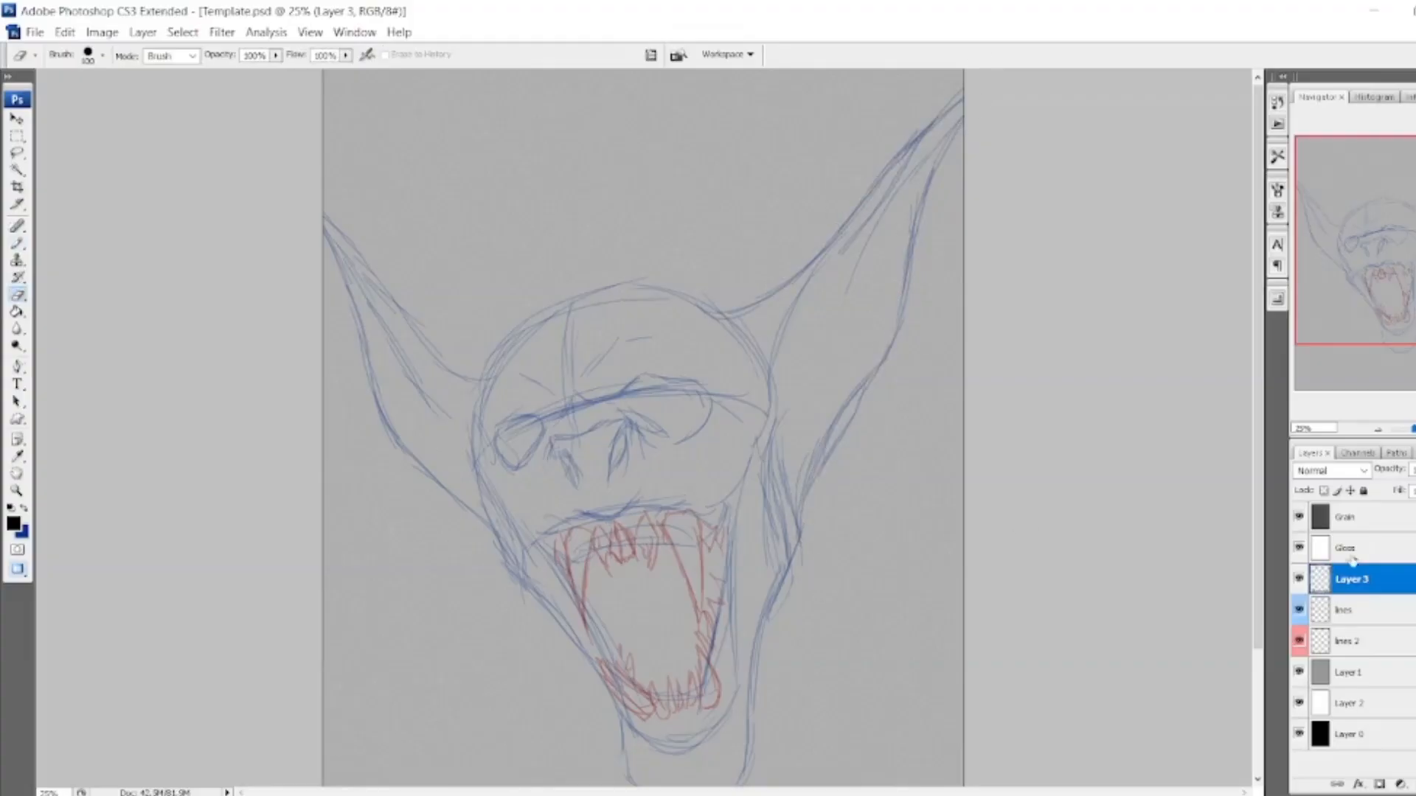
Rename the new layer "Main Lines" and give it the Gray colour label.
{"action": "double_click", "coordinate": [1357, 582]}
{"action": "key", "text": "Return"}
{"action": "right_click", "coordinate": [1300, 594]}
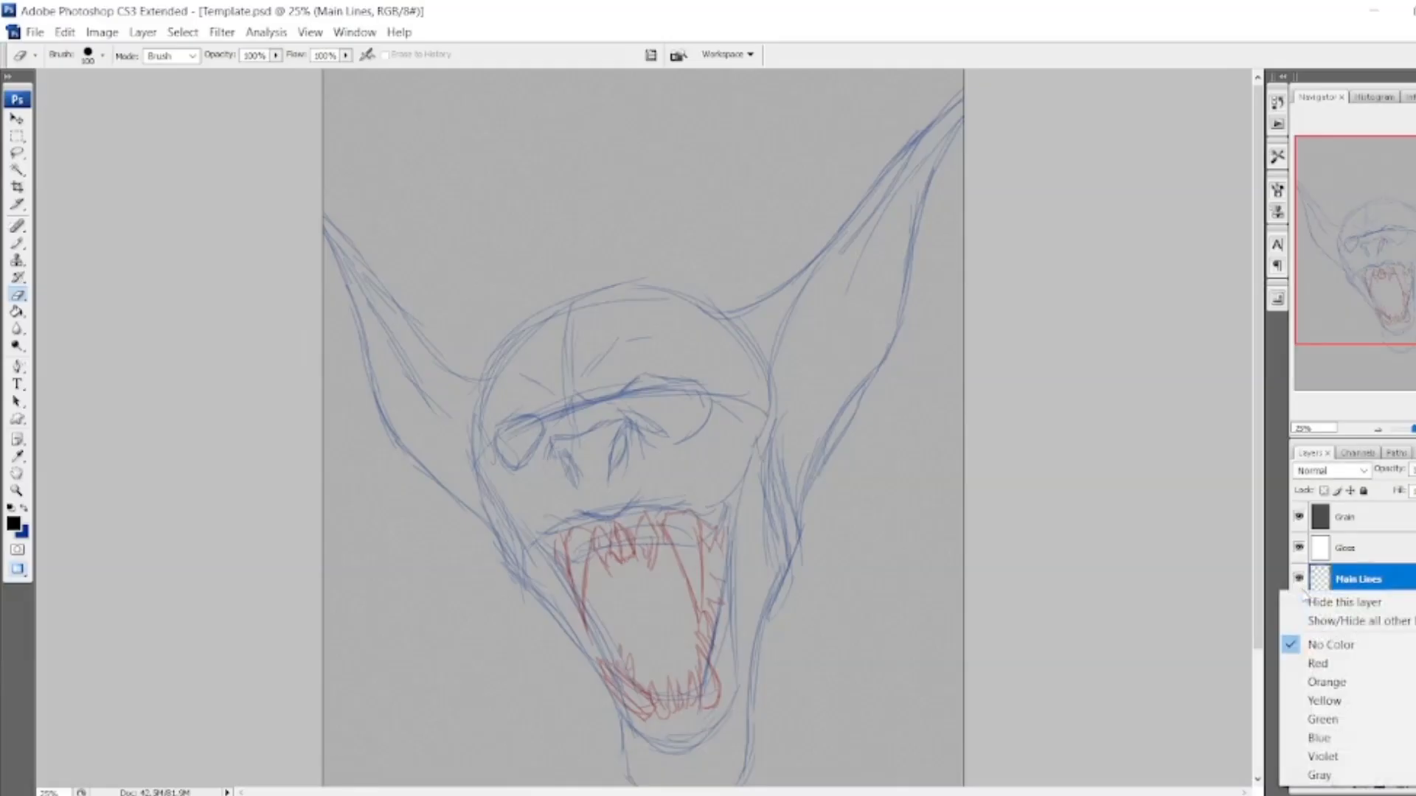
{"action": "left_click", "coordinate": [1320, 776]}
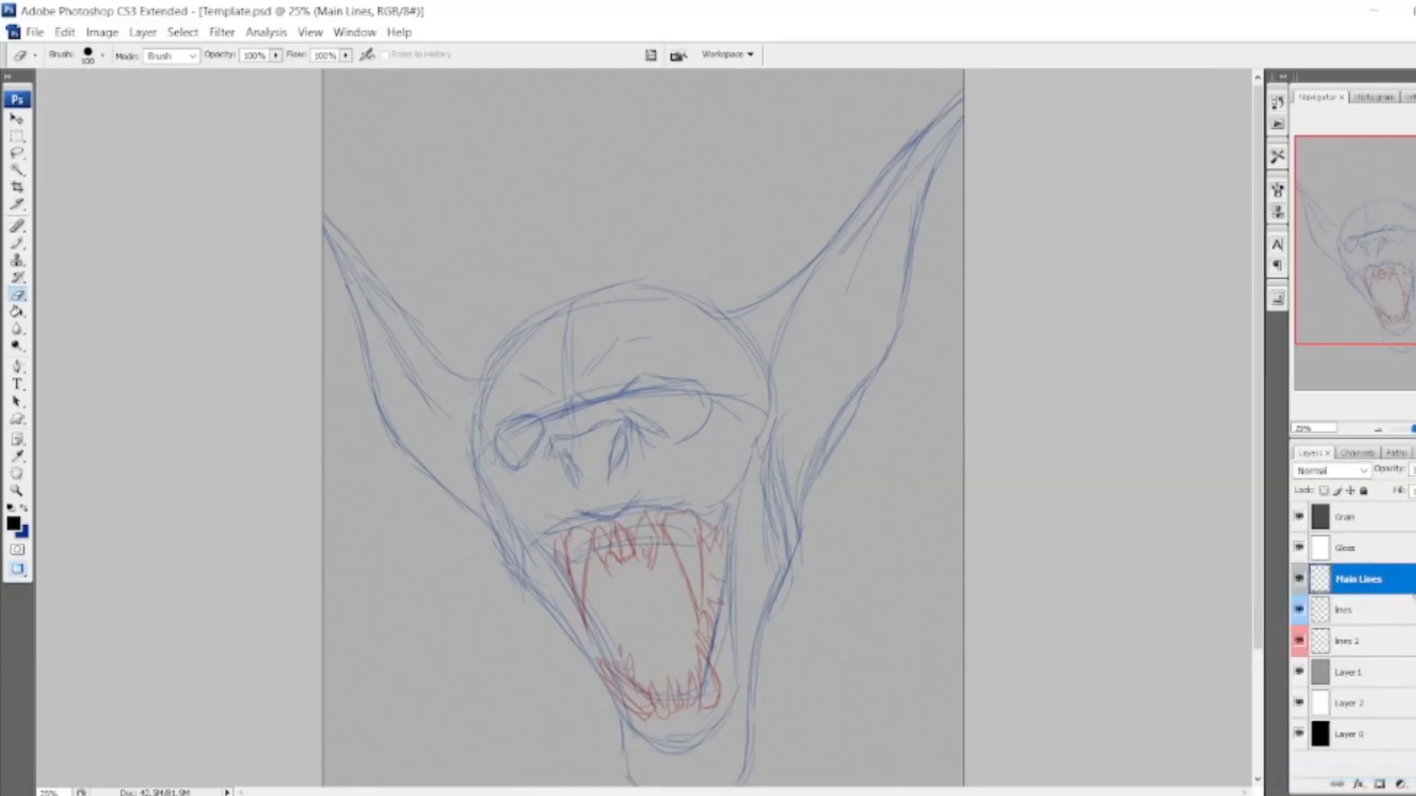
Switch to the Brush with dark gray 333333 as the foreground colour and set its opacity to 63%.
{"action": "key", "text": "ctrl+plus"}
{"action": "key", "text": "ctrl+plus"}
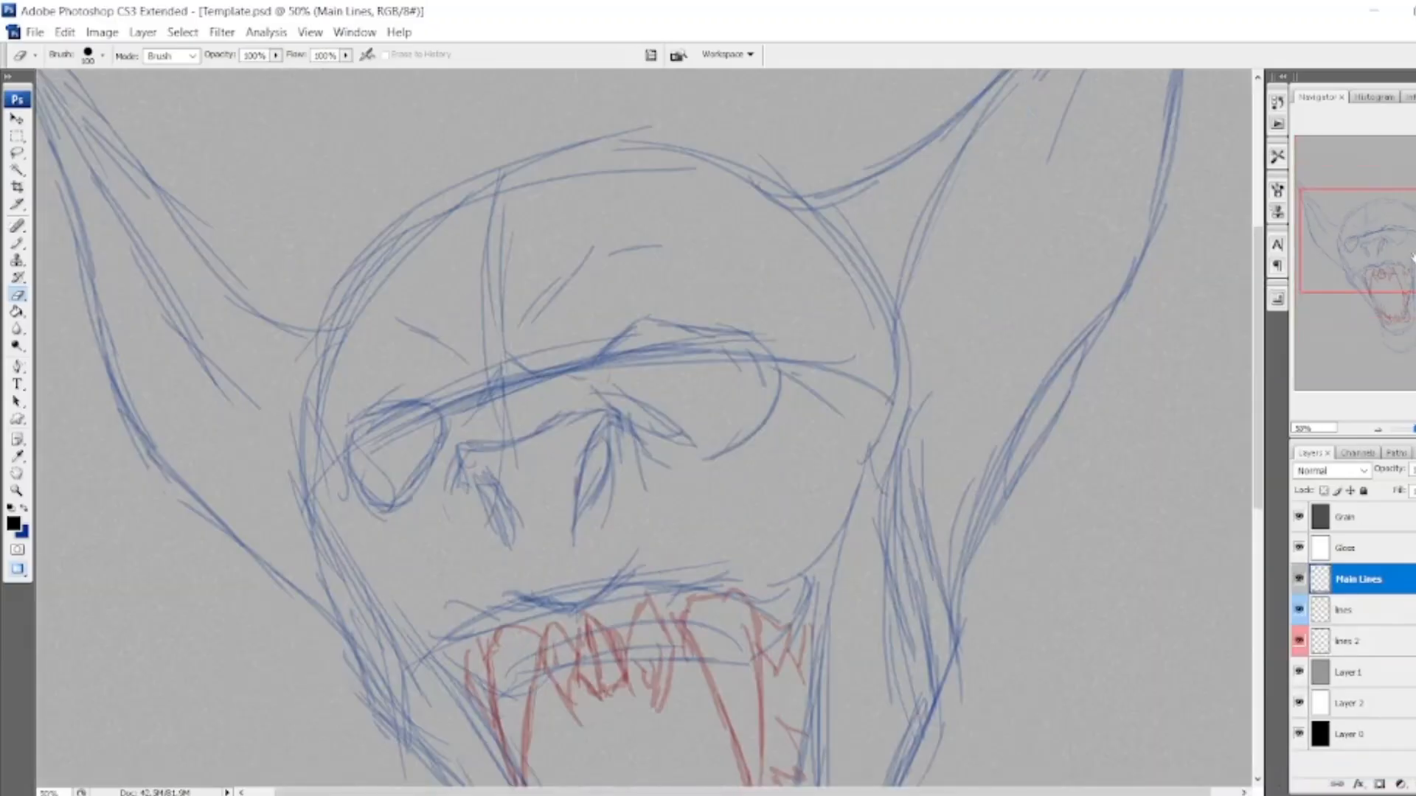
{"action": "left_click_drag", "start_coordinate": [1411, 253], "coordinate": [1411, 222]}
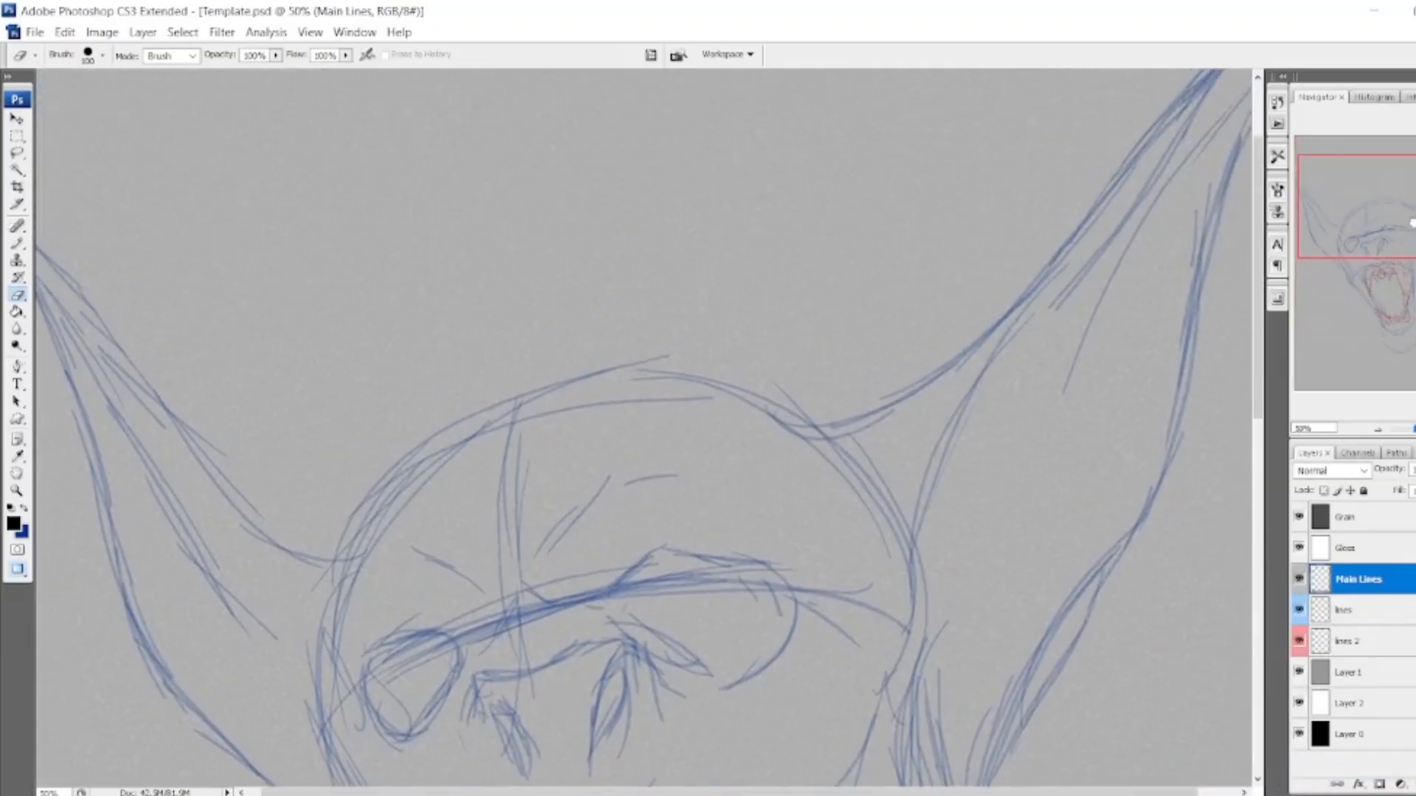
{"action": "left_click_drag", "start_coordinate": [1412, 222], "coordinate": [1415, 228]}
{"action": "left_click", "coordinate": [17, 243]}
{"action": "left_click", "coordinate": [57, 245]}
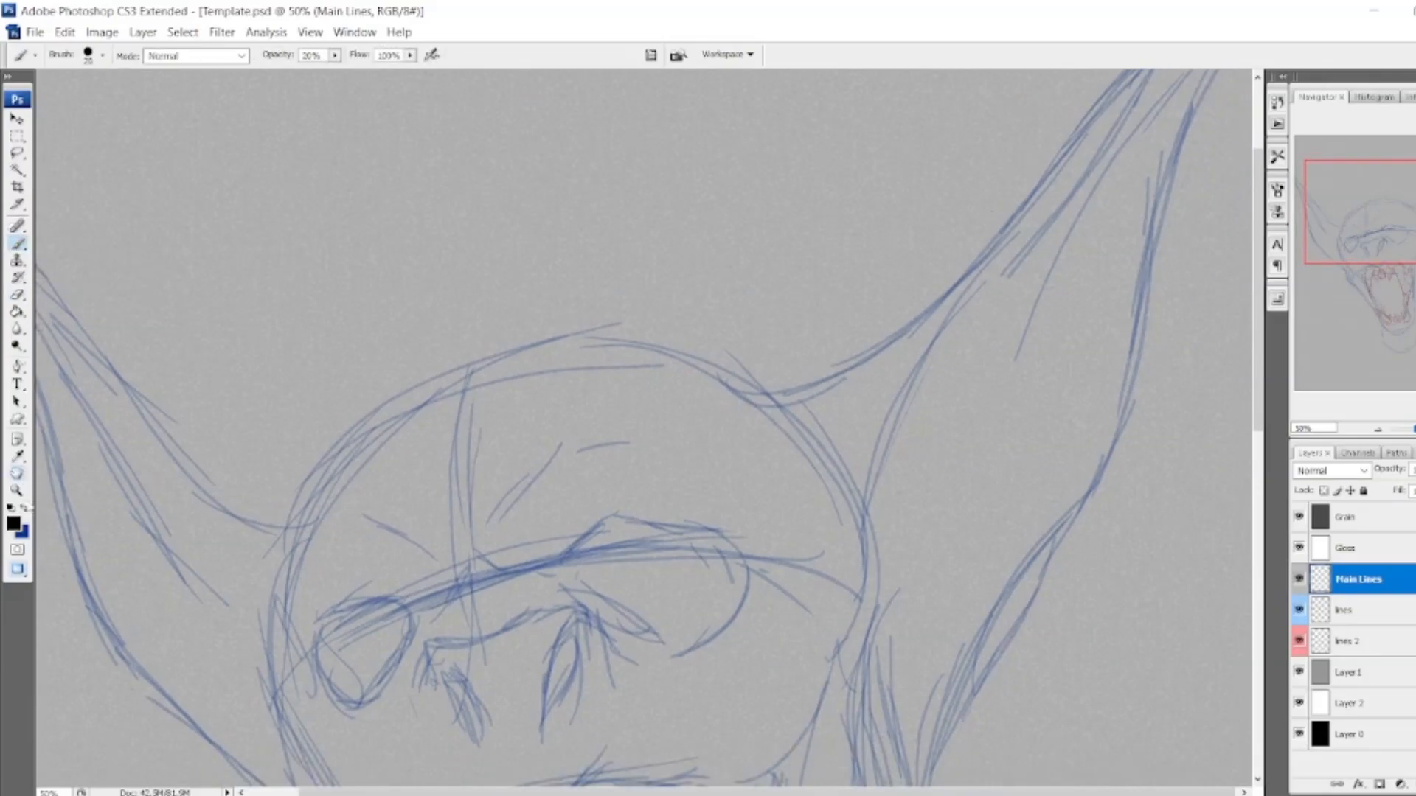
{"action": "left_click", "coordinate": [13, 523]}
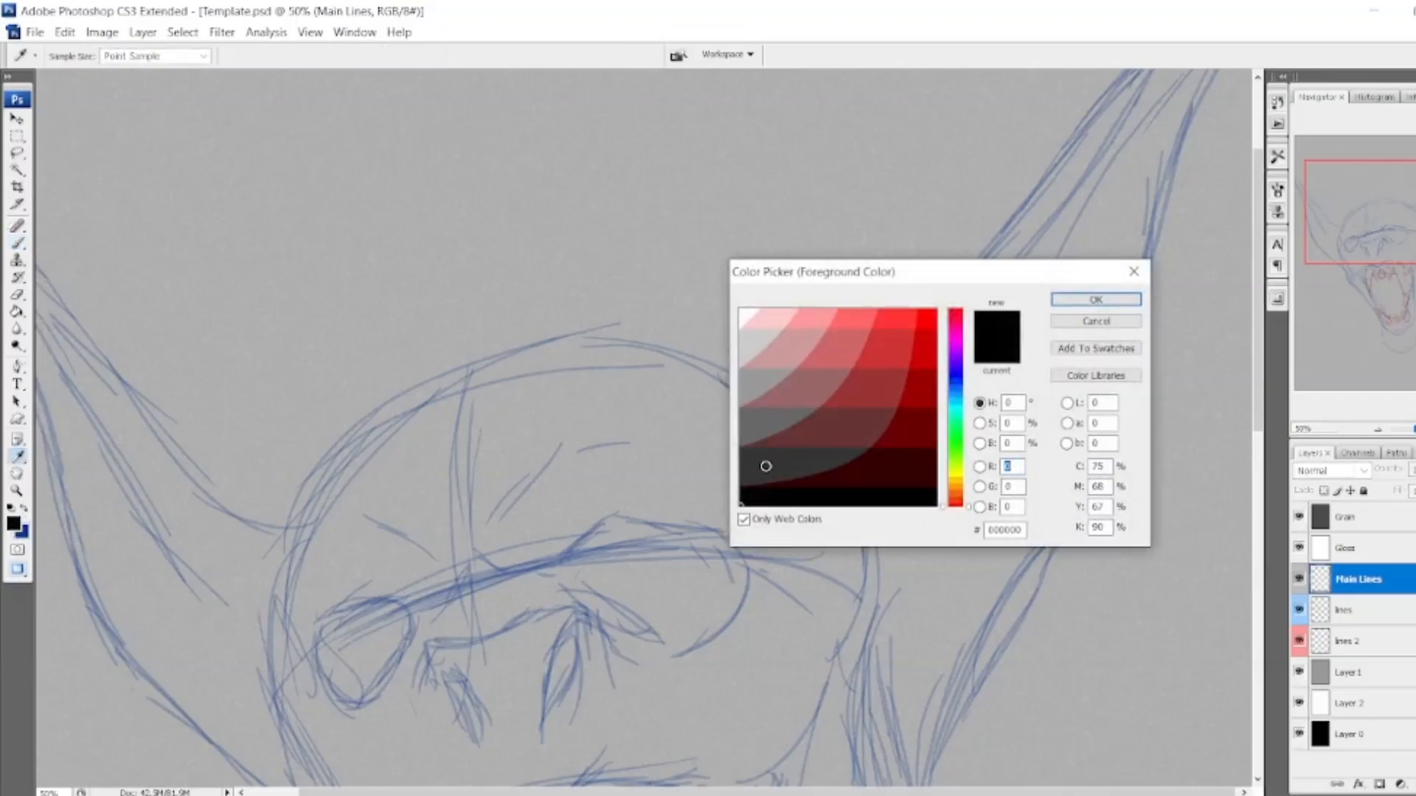
{"action": "left_click", "coordinate": [765, 466]}
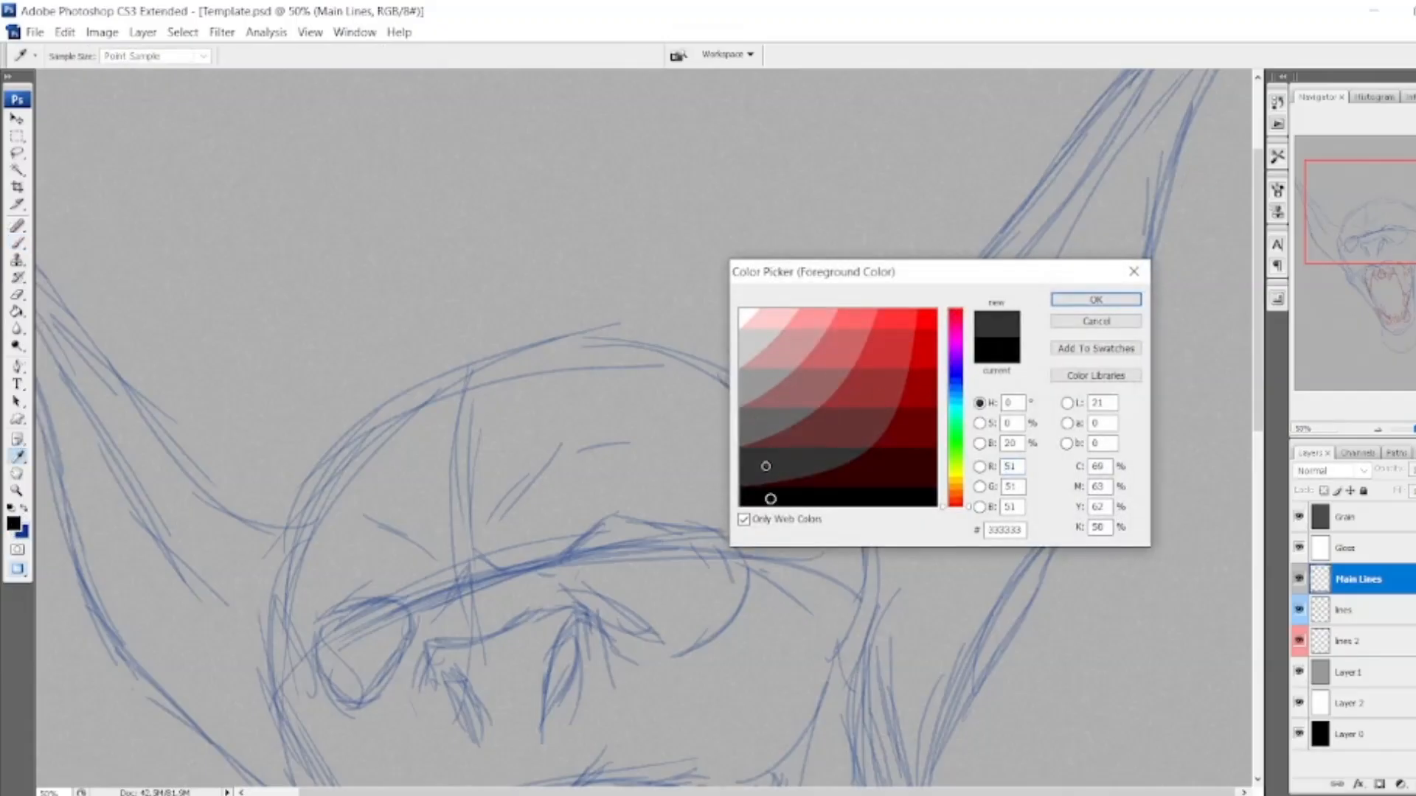
{"action": "left_click", "coordinate": [1095, 299]}
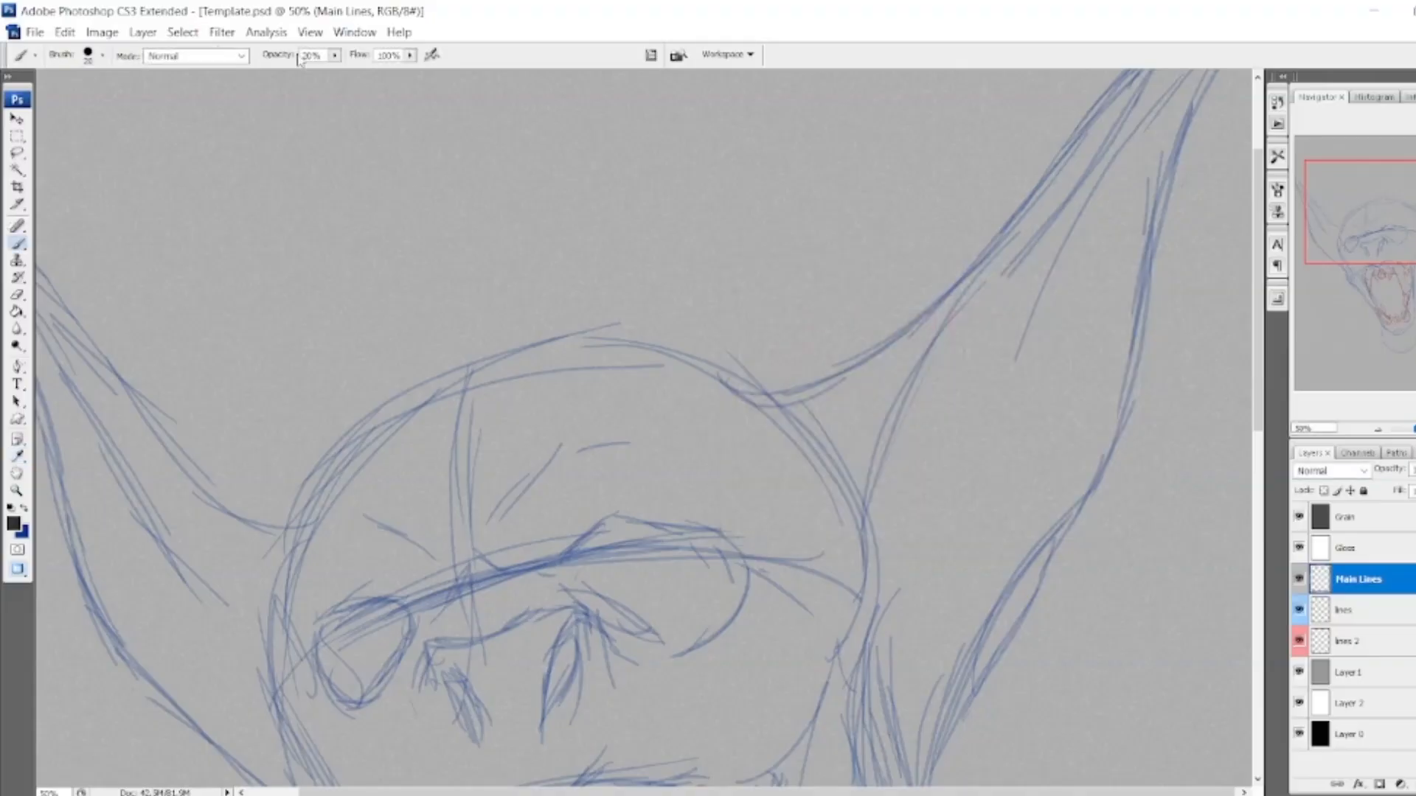
{"action": "left_click", "coordinate": [334, 56]}
{"action": "left_click_drag", "start_coordinate": [380, 76], "coordinate": [371, 75]}
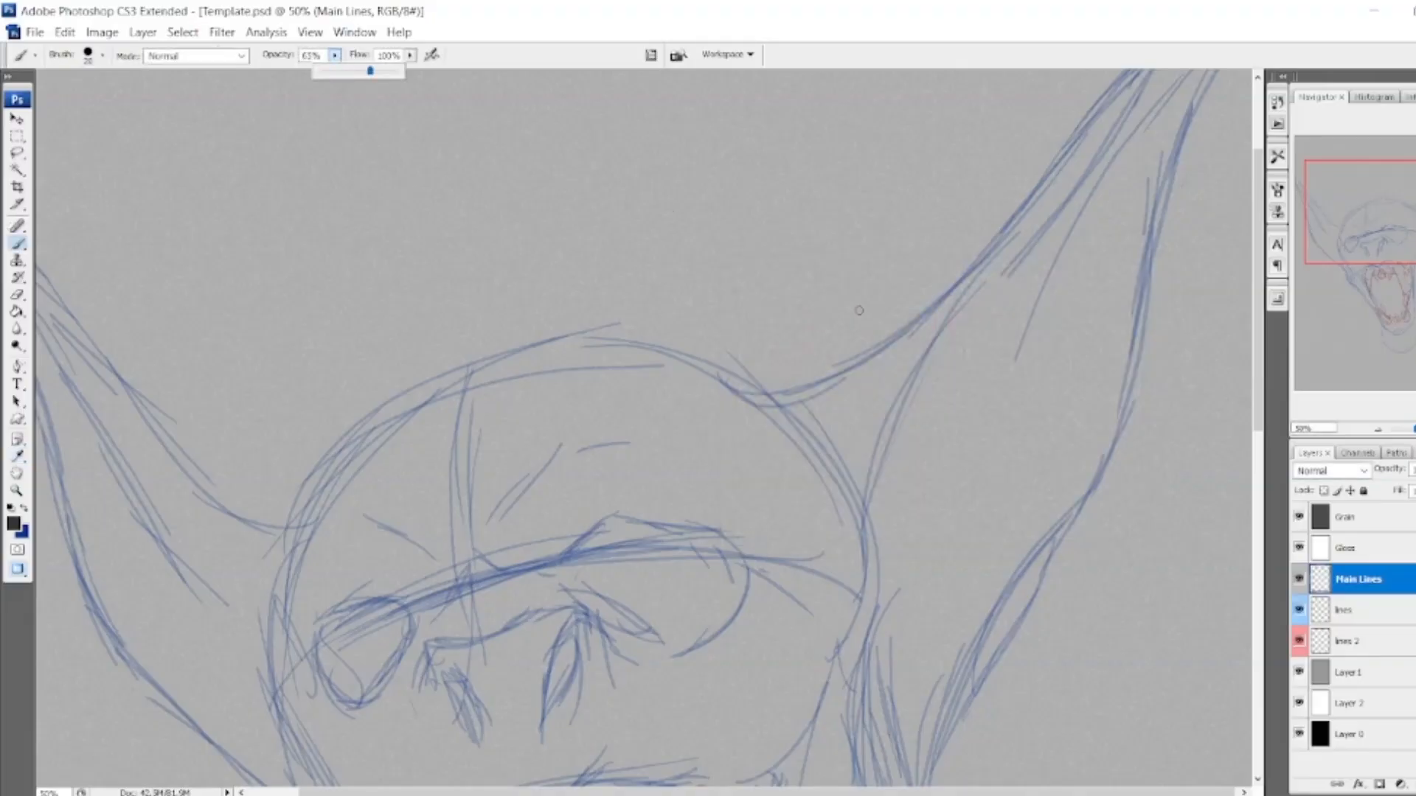
Test a Brush stroke on the right ear's lower outer edge, set the Brush opacity to 41%, and erase the stroke.
{"action": "left_click_drag", "start_coordinate": [1389, 263], "coordinate": [1385, 293]}
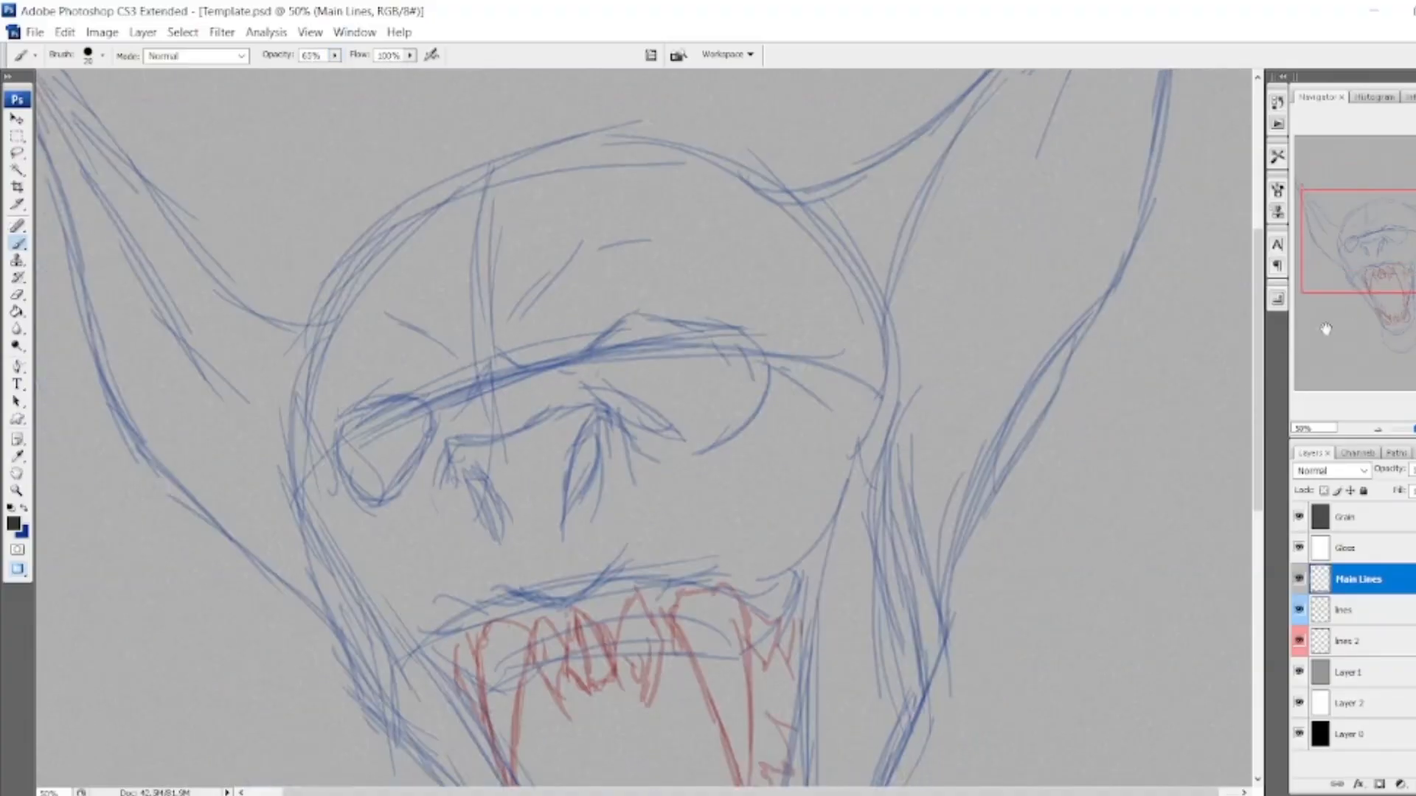
{"action": "mouse_move", "coordinate": [950, 581]}
{"action": "left_mouse_down"}
{"action": "mouse_move", "coordinate": [963, 532]}
{"action": "mouse_move", "coordinate": [951, 605]}
{"action": "mouse_move", "coordinate": [979, 493]}
{"action": "mouse_move", "coordinate": [1023, 423]}
{"action": "left_mouse_up"}
{"action": "left_click", "coordinate": [334, 55]}
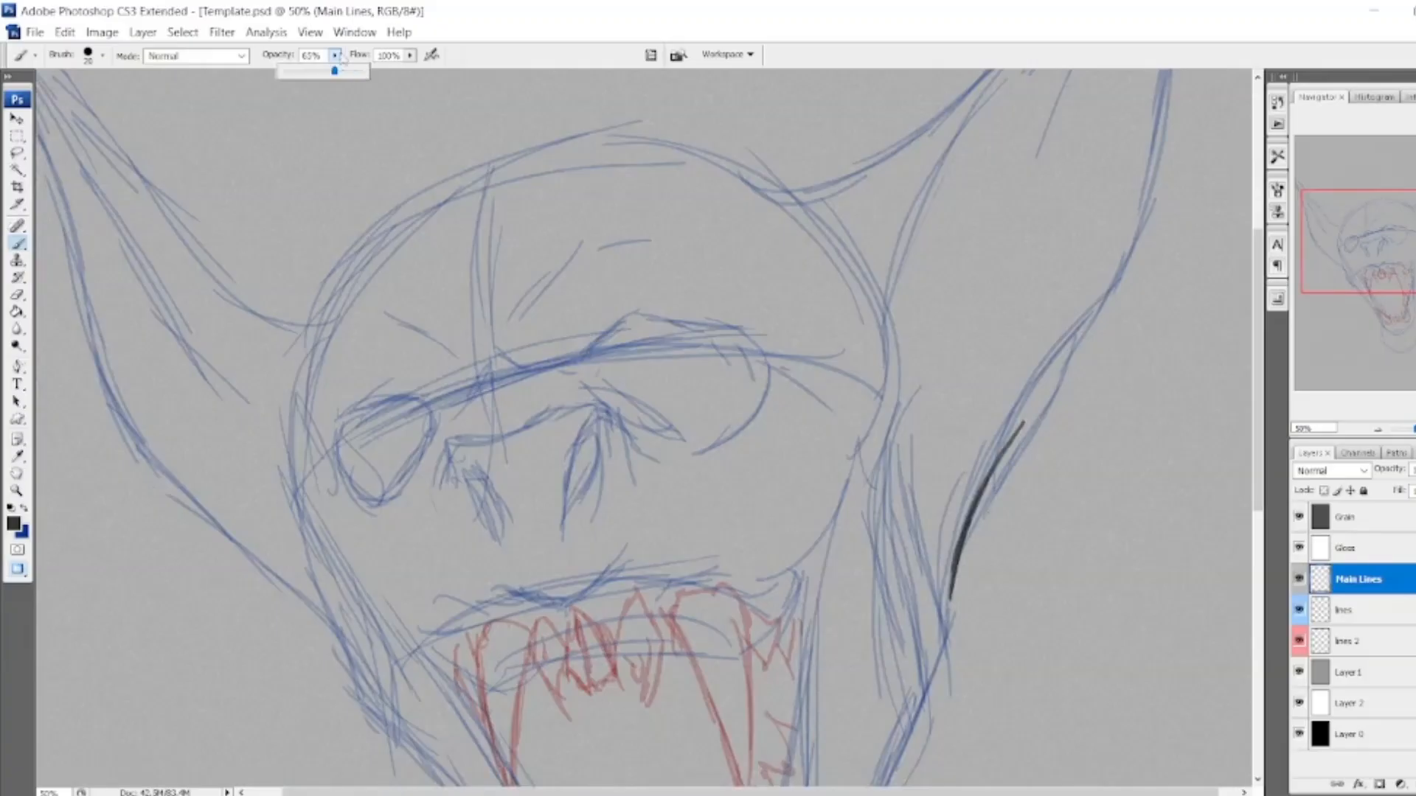
{"action": "left_click", "coordinate": [318, 72]}
{"action": "left_click", "coordinate": [17, 294]}
{"action": "left_click_drag", "start_coordinate": [1028, 404], "coordinate": [955, 631]}
{"action": "left_click", "coordinate": [17, 243]}
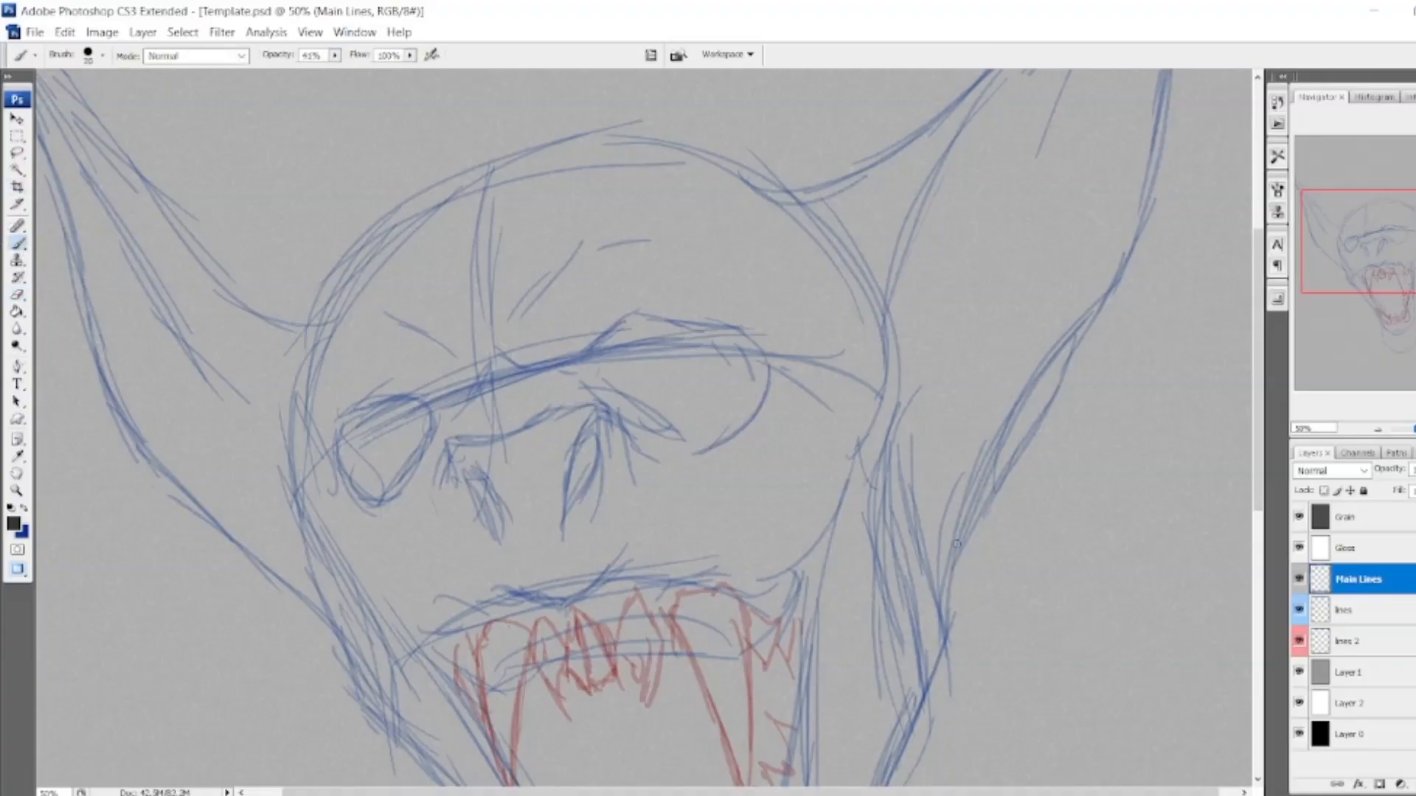
Try inking the right ear's outer edge in dark gray with overlapping Brush strokes on the "Main Lines" layer.
{"action": "left_click_drag", "start_coordinate": [975, 499], "coordinate": [953, 579]}
{"action": "left_click_drag", "start_coordinate": [1004, 437], "coordinate": [958, 564]}
{"action": "left_click_drag", "start_coordinate": [1026, 418], "coordinate": [969, 531]}
{"action": "left_click_drag", "start_coordinate": [992, 468], "coordinate": [1081, 333]}
{"action": "left_click_drag", "start_coordinate": [1018, 428], "coordinate": [1095, 319]}
{"action": "left_click_drag", "start_coordinate": [1055, 366], "coordinate": [1134, 236]}
{"action": "left_click_drag", "start_coordinate": [1100, 306], "coordinate": [1153, 174]}
{"action": "left_click_drag", "start_coordinate": [1112, 281], "coordinate": [1158, 152]}
{"action": "left_click_drag", "start_coordinate": [1127, 238], "coordinate": [1156, 141]}
{"action": "left_click_drag", "start_coordinate": [963, 535], "coordinate": [946, 612]}
{"action": "mouse_move", "coordinate": [1401, 250]}
{"action": "left_mouse_down"}
{"action": "mouse_move", "coordinate": [1401, 276]}
{"action": "mouse_move", "coordinate": [1404, 242]}
{"action": "left_mouse_up"}
{"action": "mouse_move", "coordinate": [1104, 330]}
{"action": "left_mouse_down"}
{"action": "mouse_move", "coordinate": [1068, 395]}
{"action": "mouse_move", "coordinate": [1128, 237]}
{"action": "left_mouse_up"}
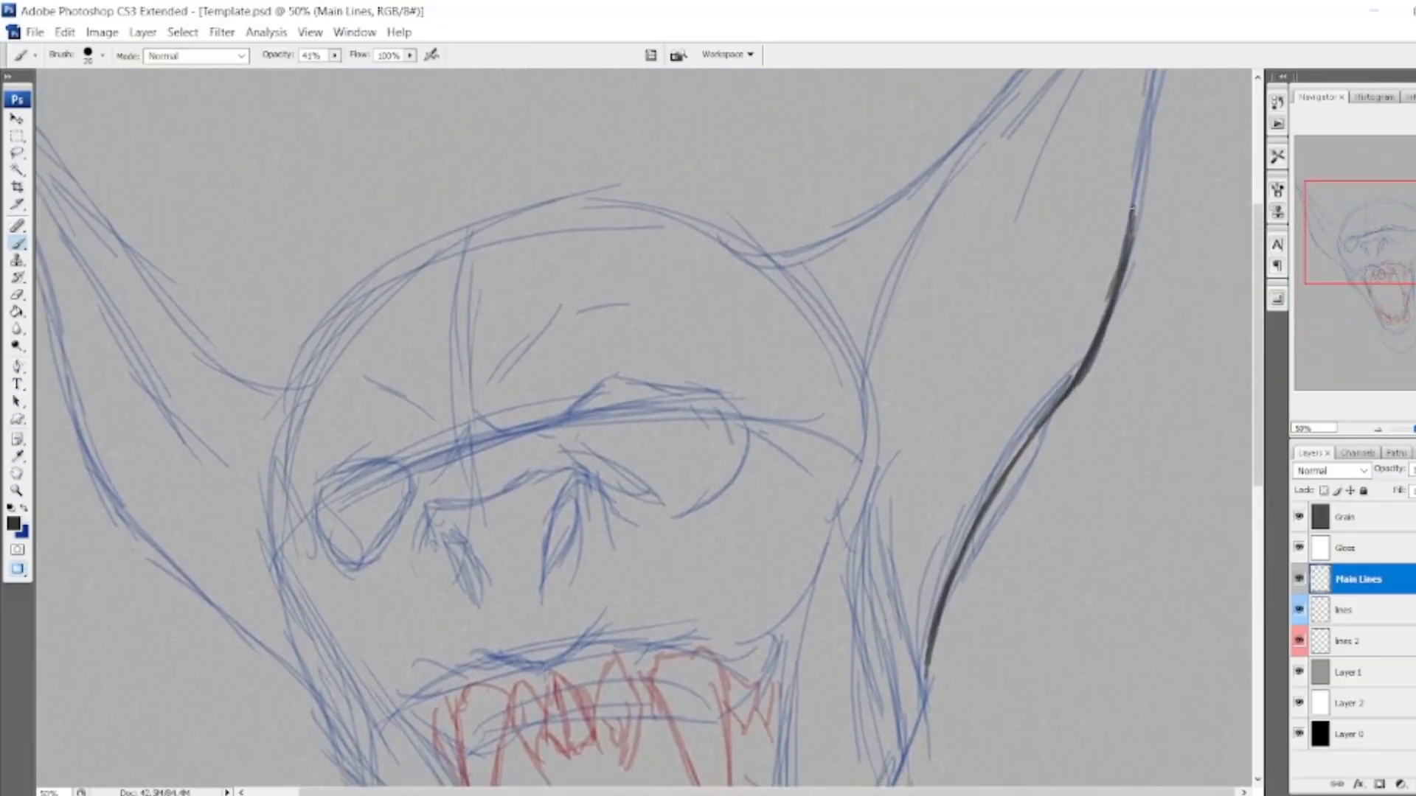
{"action": "mouse_move", "coordinate": [1043, 417]}
{"action": "left_mouse_down"}
{"action": "mouse_move", "coordinate": [1077, 378]}
{"action": "mouse_move", "coordinate": [1025, 448]}
{"action": "left_mouse_up"}
{"action": "left_click_drag", "start_coordinate": [1335, 252], "coordinate": [1325, 283]}
{"action": "left_click_drag", "start_coordinate": [988, 452], "coordinate": [987, 478]}
Hide the "lines" and "lines 2" layers to examine the inked ear edge on its own.
{"action": "left_click_drag", "start_coordinate": [1391, 285], "coordinate": [1400, 237]}
{"action": "left_click_drag", "start_coordinate": [1298, 610], "coordinate": [1299, 640]}
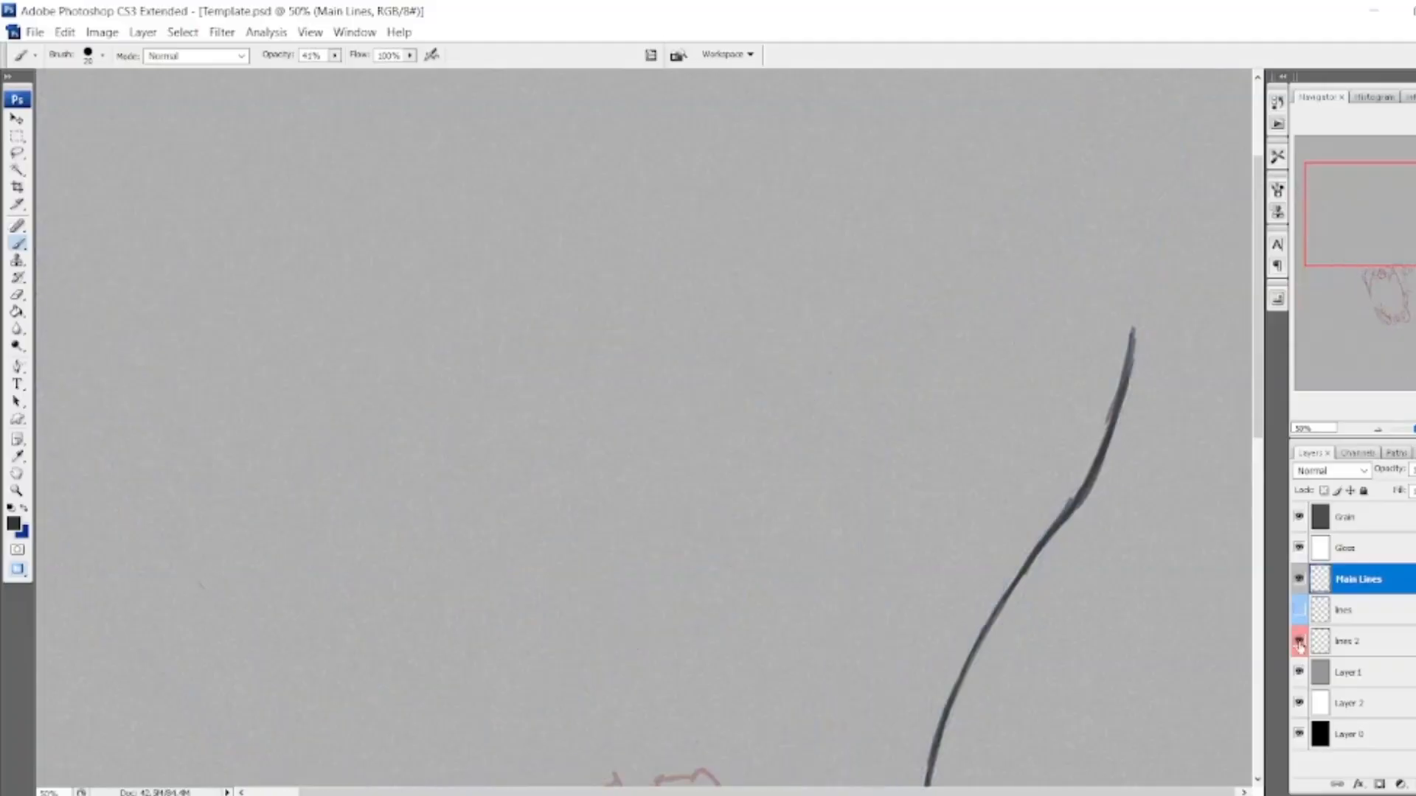
{"action": "left_click", "coordinate": [1378, 429]}
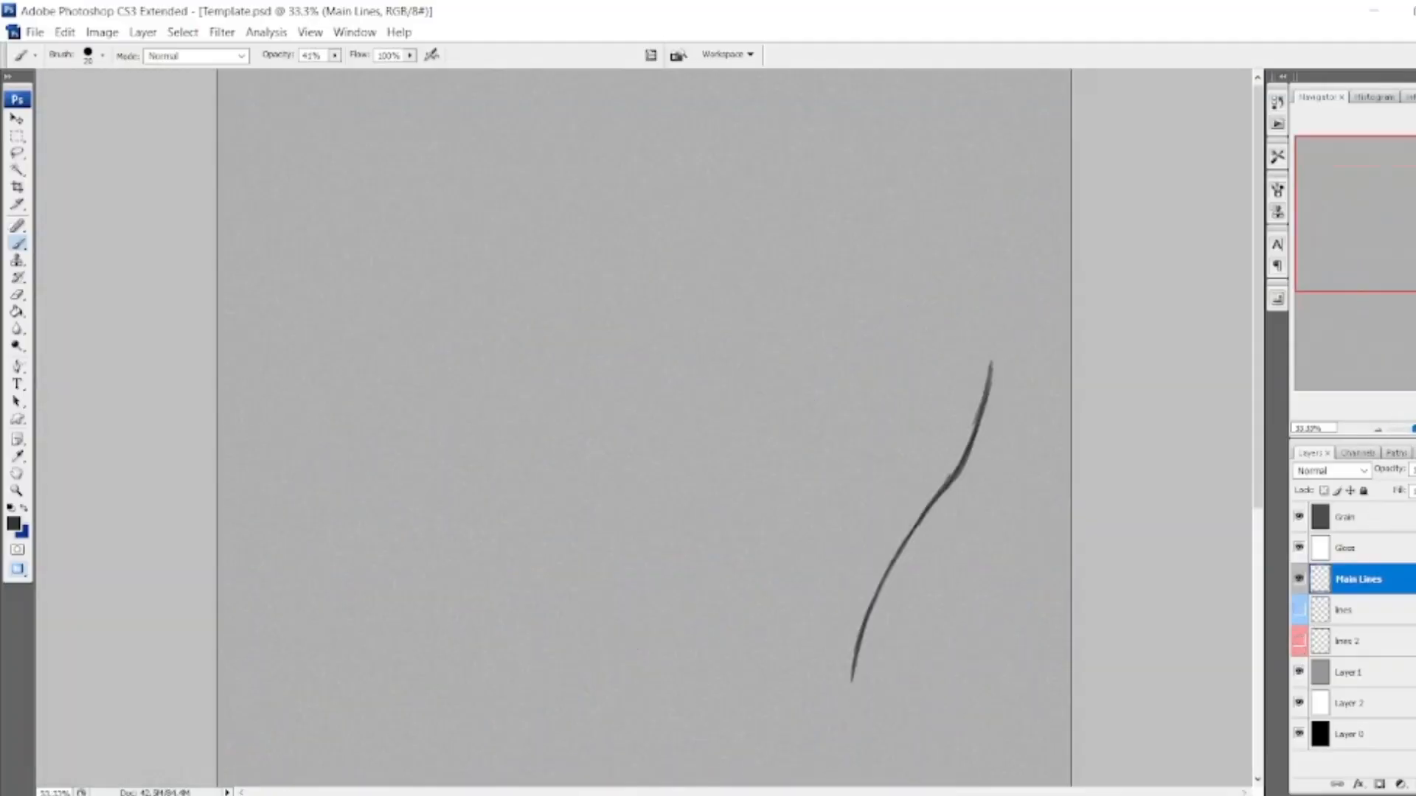
{"action": "key", "text": "ctrl+plus"}
{"action": "key", "text": "ctrl+plus"}
{"action": "left_click_drag", "start_coordinate": [1393, 231], "coordinate": [1415, 246]}
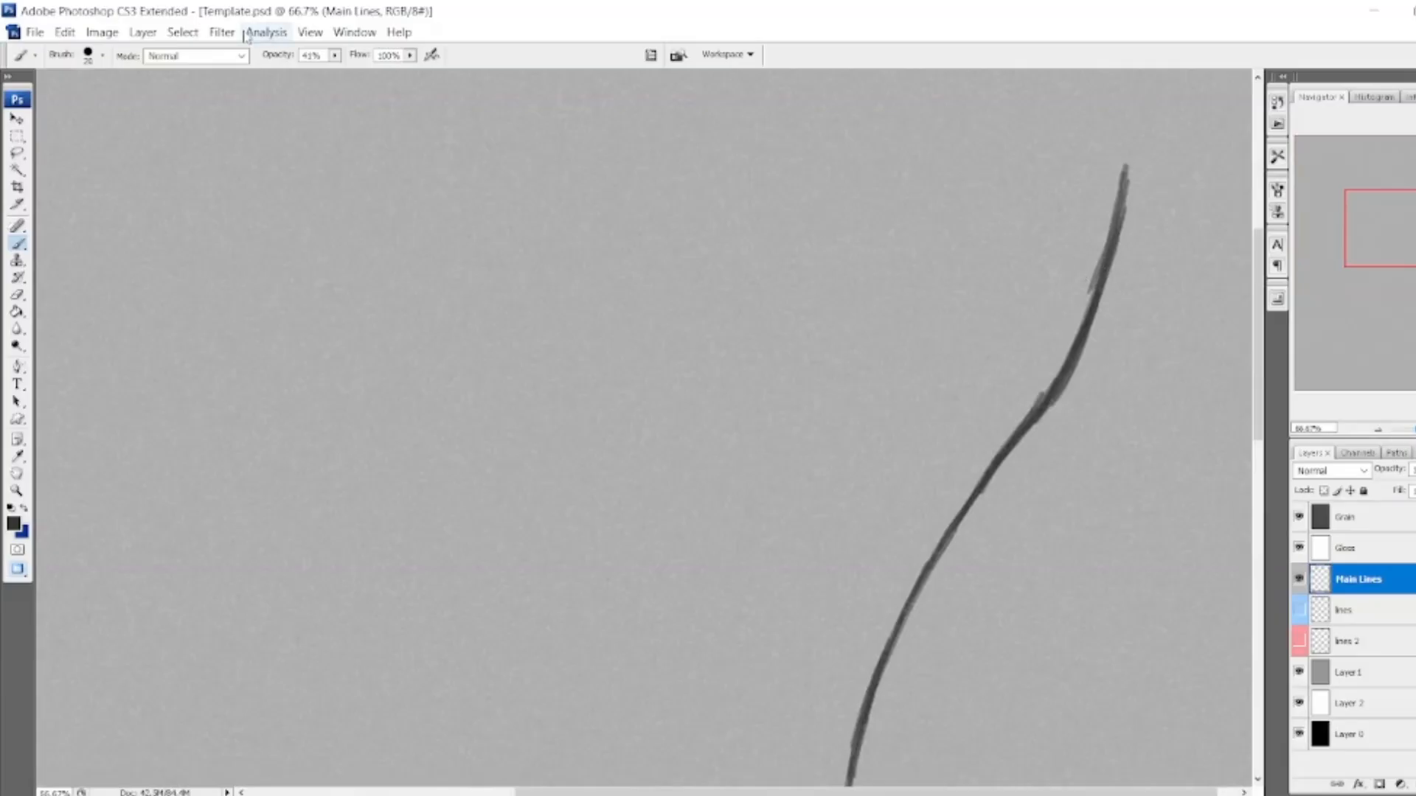
Try a Gaussian Blur with a radius of 2.5 pixels on the "Main Lines" layer.
{"action": "left_click", "coordinate": [222, 32]}
{"action": "mouse_move", "coordinate": [299, 236]}
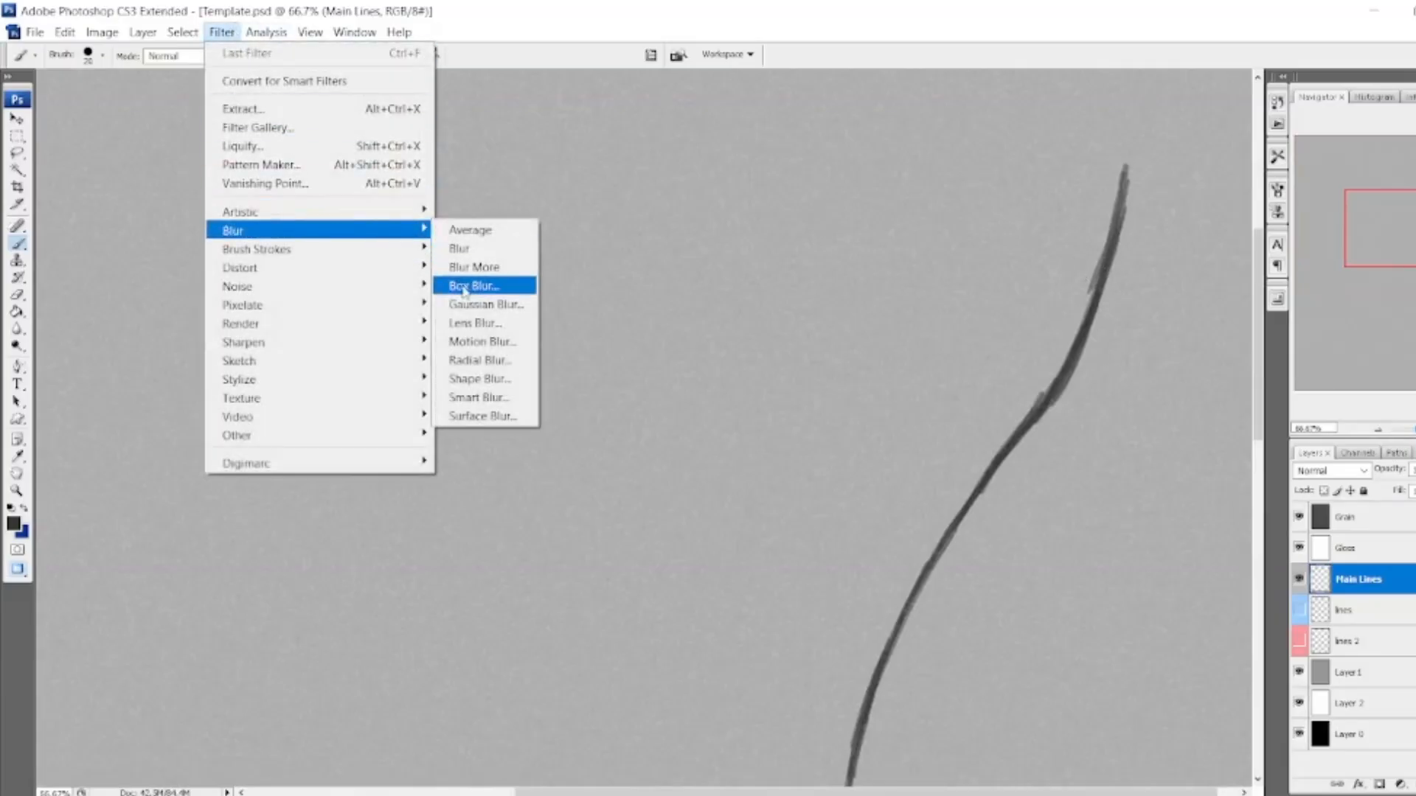
{"action": "left_click", "coordinate": [480, 305]}
{"action": "left_click", "coordinate": [1211, 506]}
{"action": "left_click_drag", "start_coordinate": [1210, 506], "coordinate": [1209, 506]}
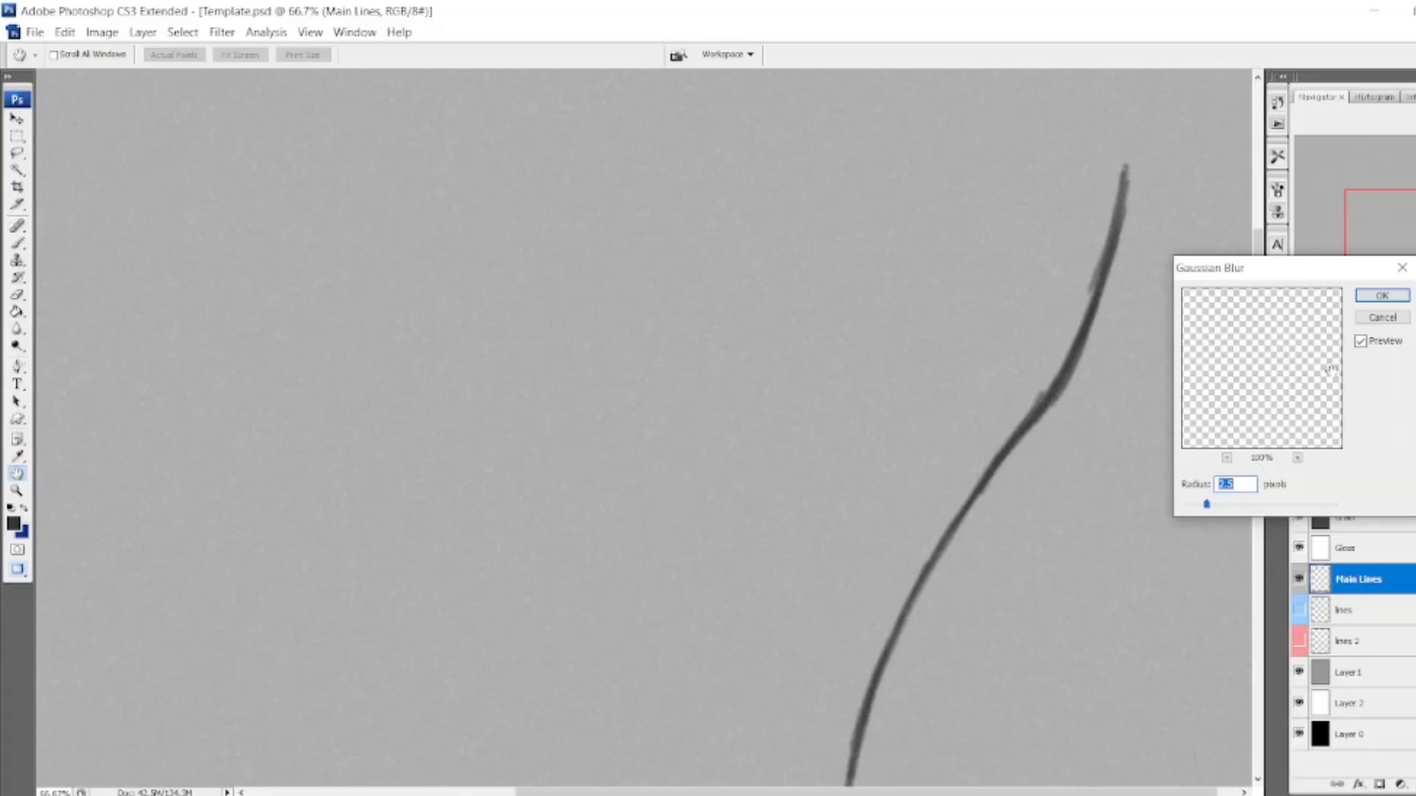
{"action": "left_click", "coordinate": [1383, 297]}
{"action": "mouse_move", "coordinate": [1412, 241]}
{"action": "left_mouse_down"}
{"action": "mouse_move", "coordinate": [1408, 263]}
{"action": "mouse_move", "coordinate": [1406, 234]}
{"action": "left_mouse_up"}
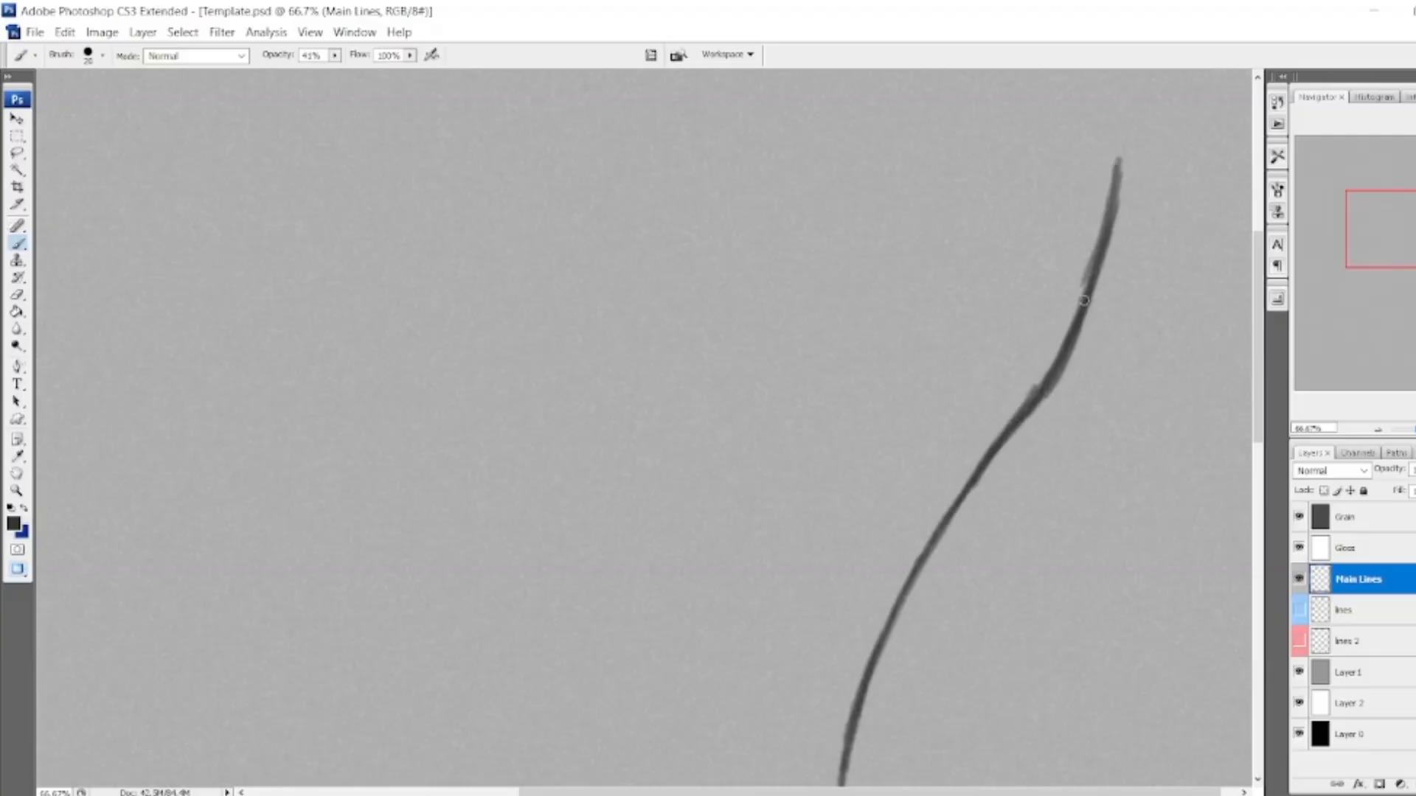
Erase the blurred ear line and show the "lines" and "lines 2" layers again.
{"action": "left_click", "coordinate": [1378, 429]}
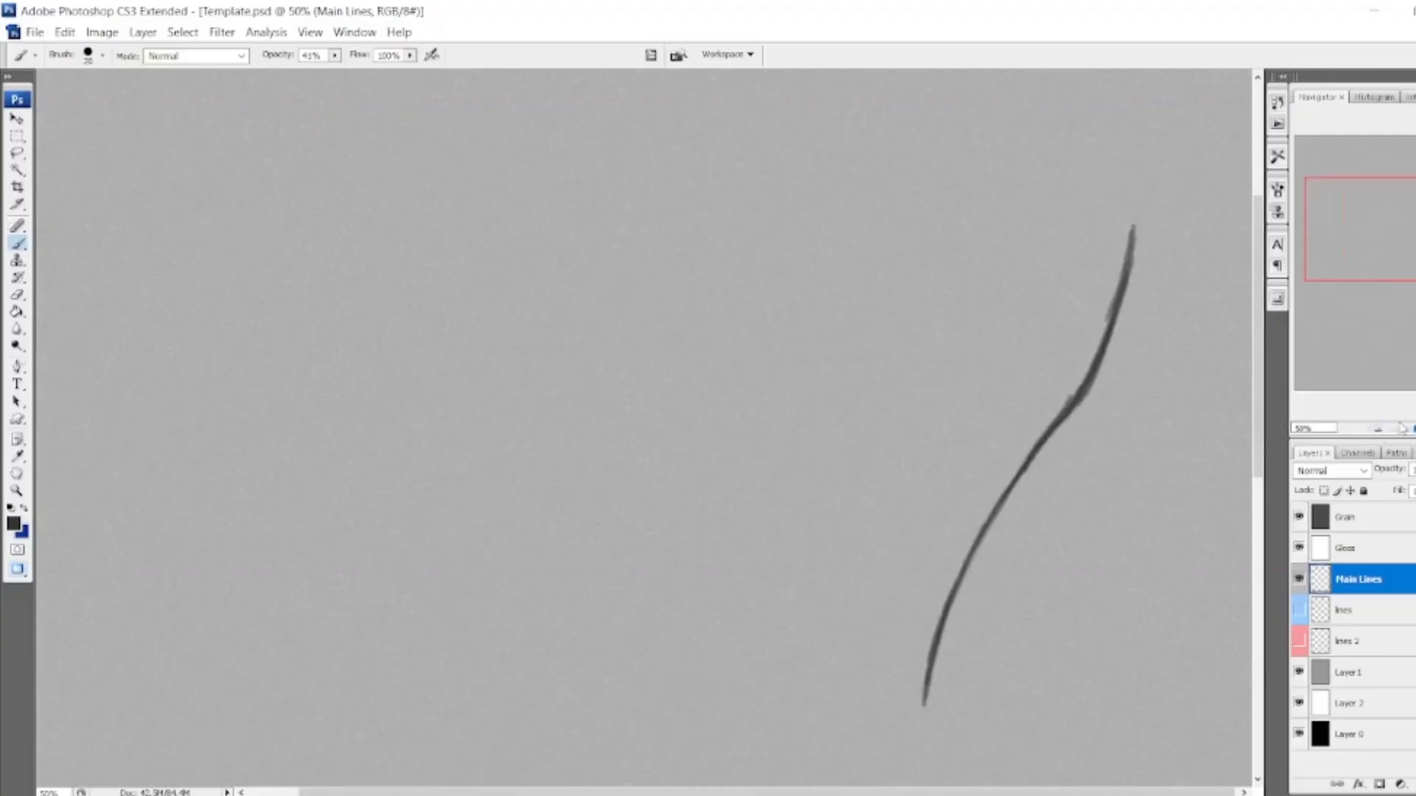
{"action": "left_click", "coordinate": [1377, 430]}
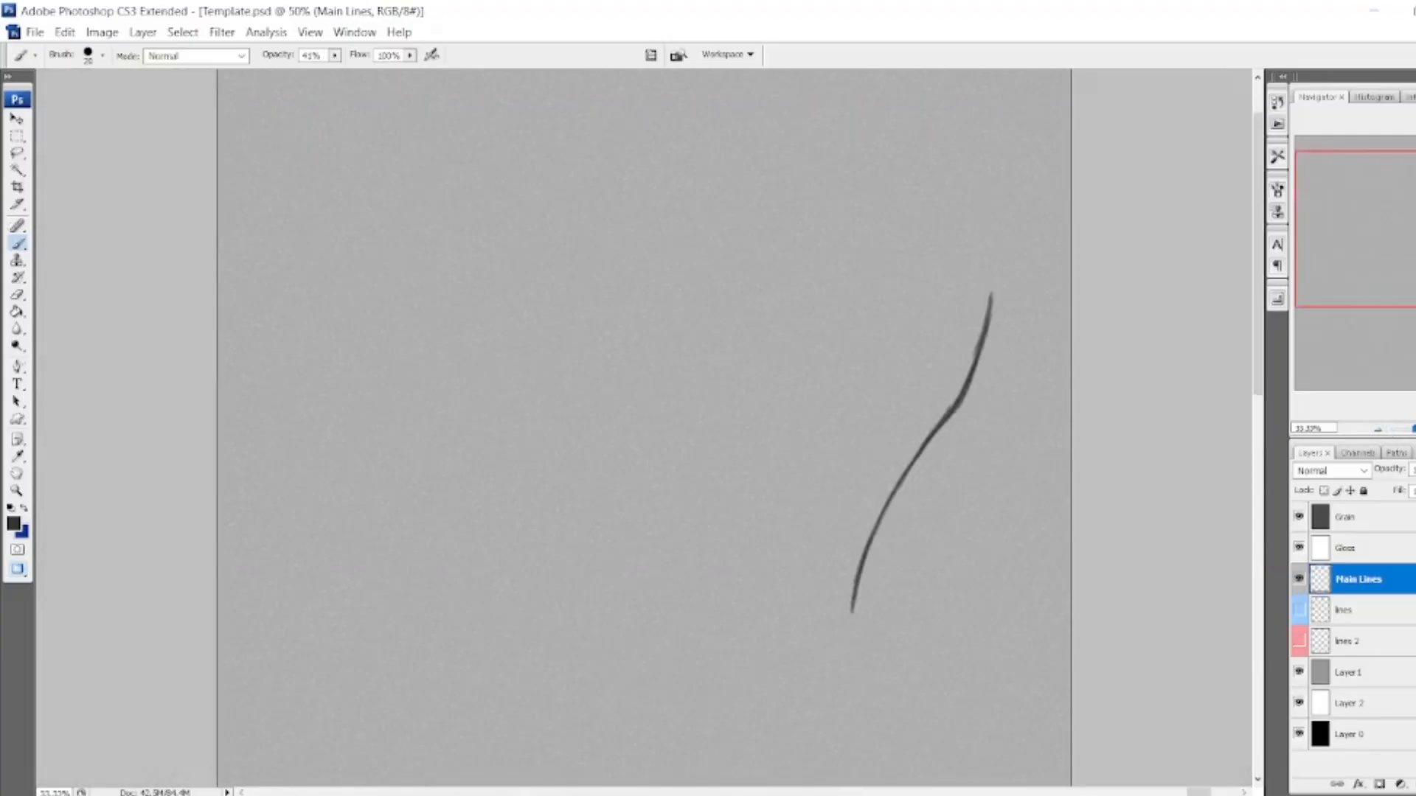
{"action": "key", "text": "ctrl+plus"}
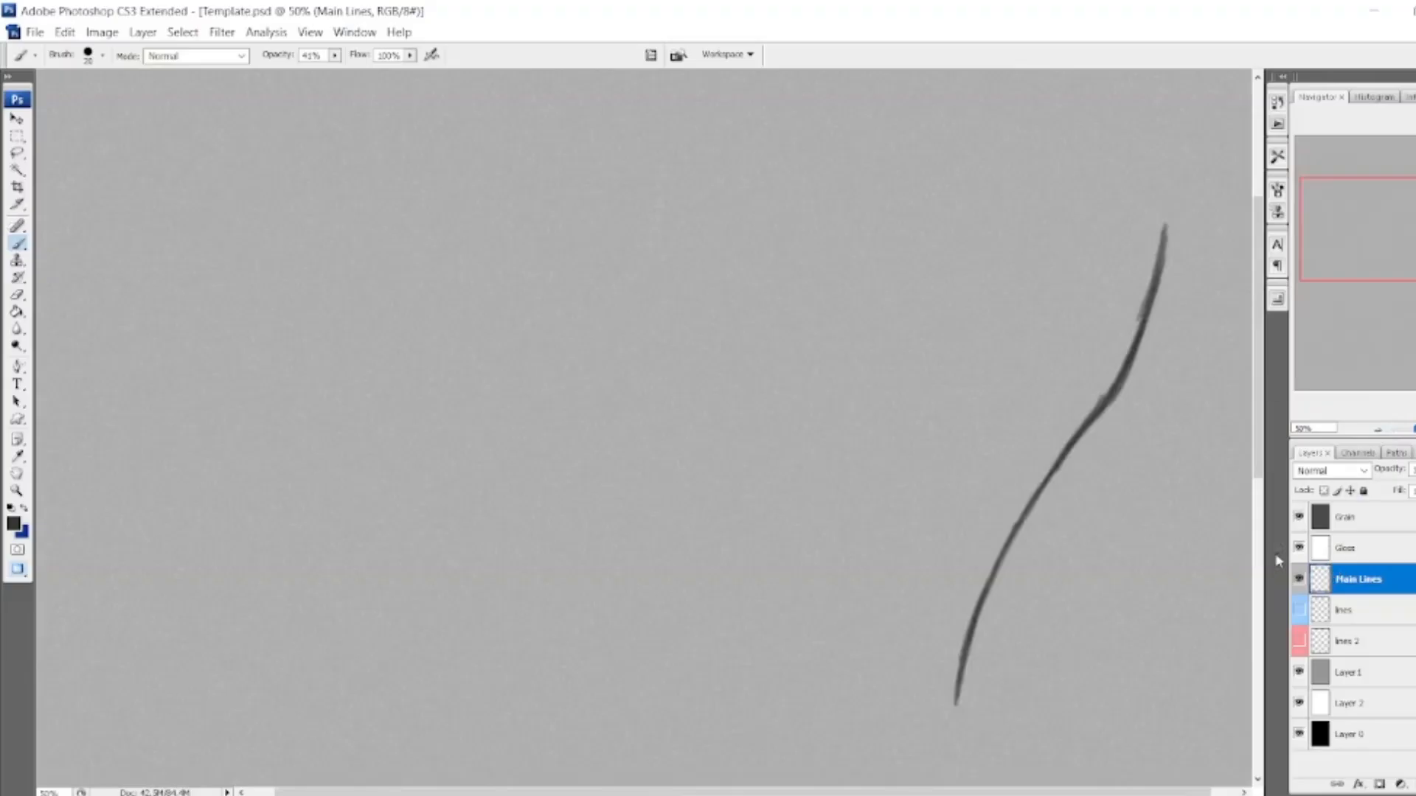
{"action": "left_click", "coordinate": [18, 295]}
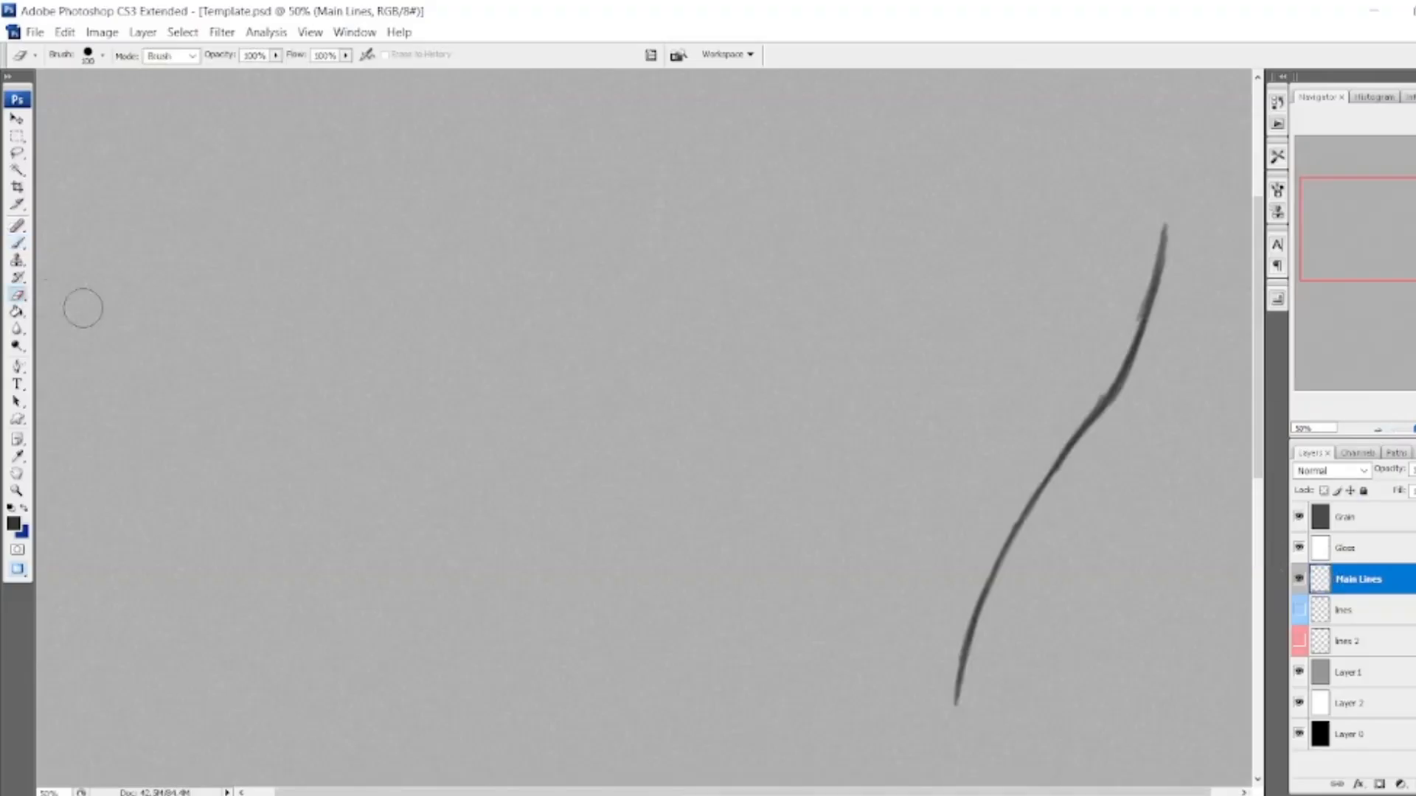
{"action": "mouse_move", "coordinate": [956, 702]}
{"action": "left_mouse_down"}
{"action": "mouse_move", "coordinate": [1025, 502]}
{"action": "mouse_move", "coordinate": [1110, 399]}
{"action": "mouse_move", "coordinate": [1171, 201]}
{"action": "left_mouse_up"}
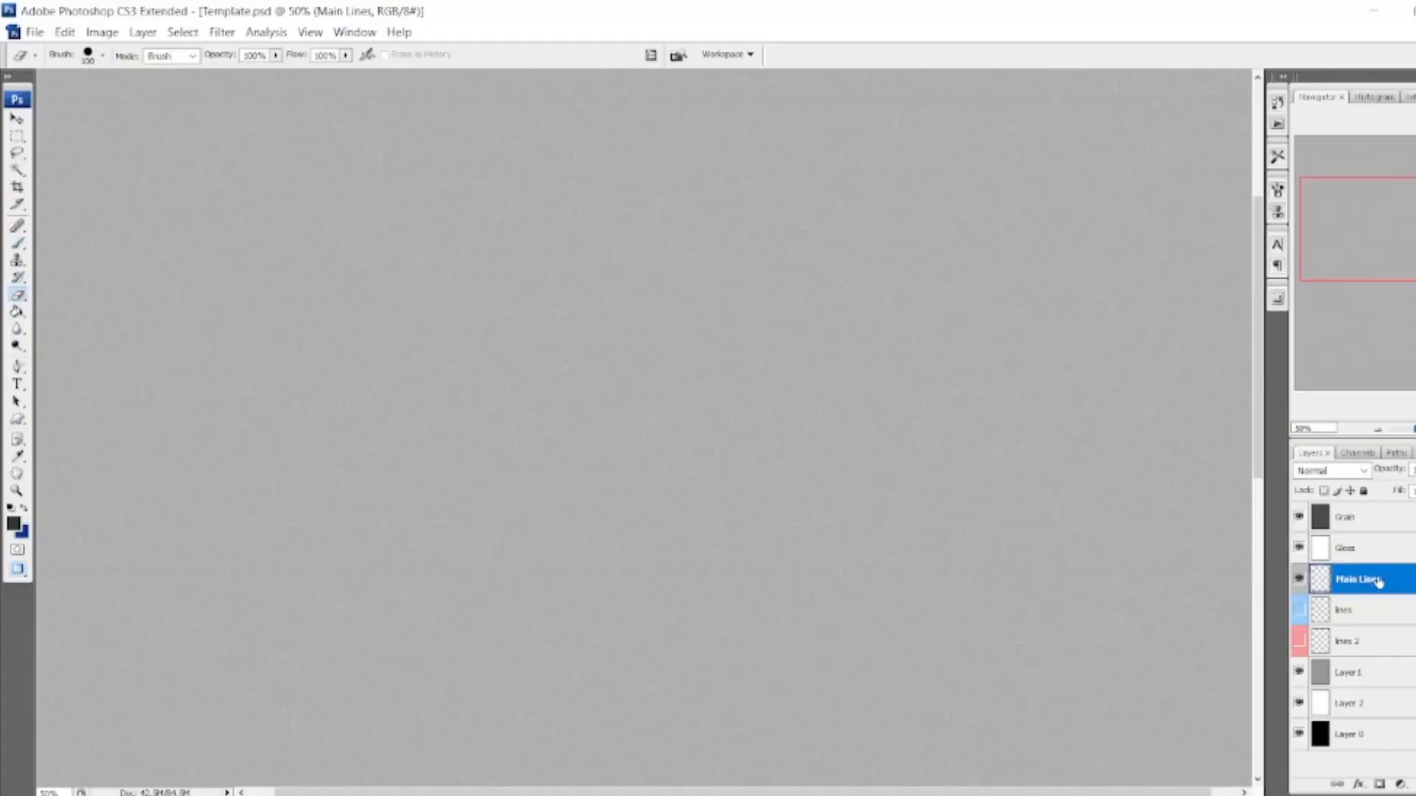
{"action": "left_click", "coordinate": [1300, 609]}
{"action": "left_click", "coordinate": [1300, 641]}
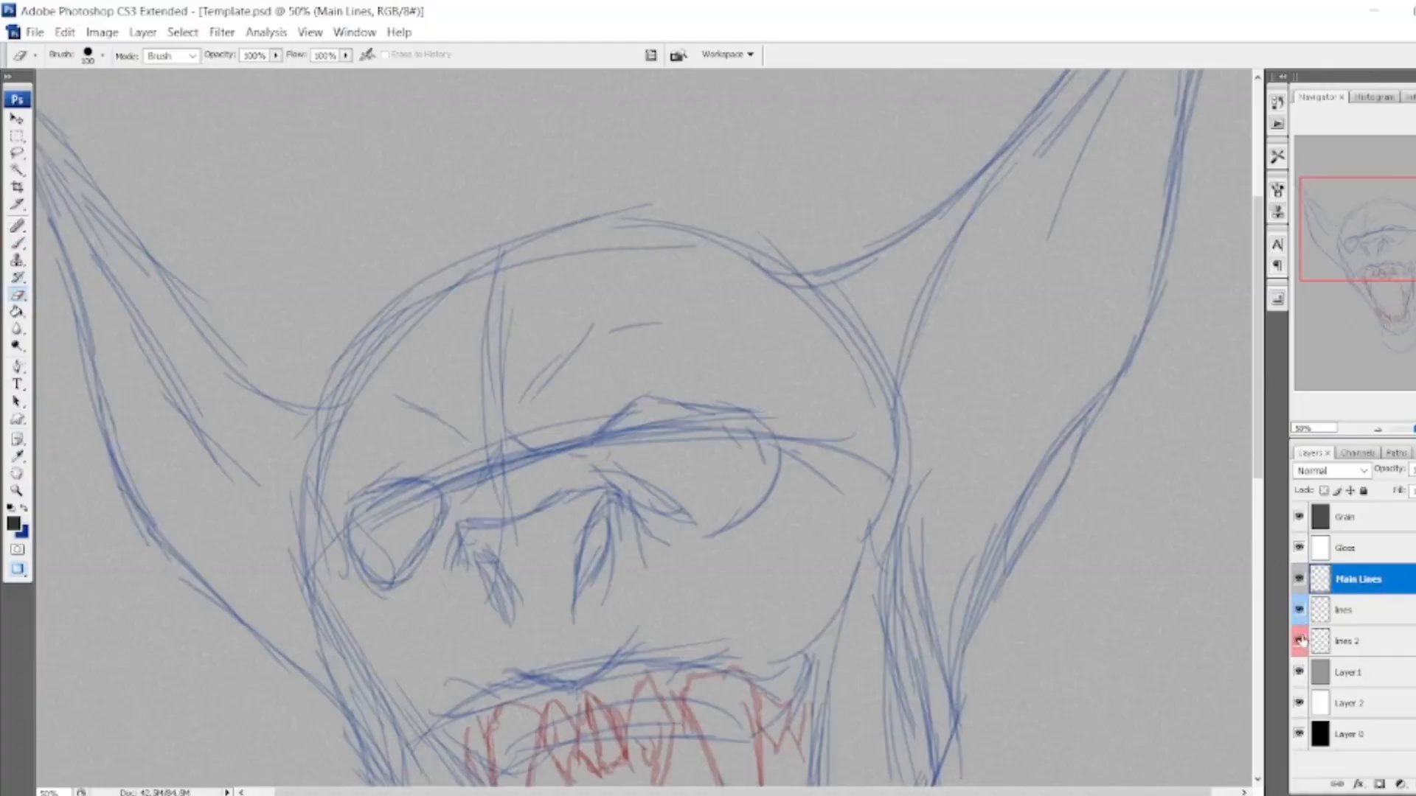
Switch to the Pencil tool and set its opacity to 65%.
{"action": "left_click", "coordinate": [18, 243]}
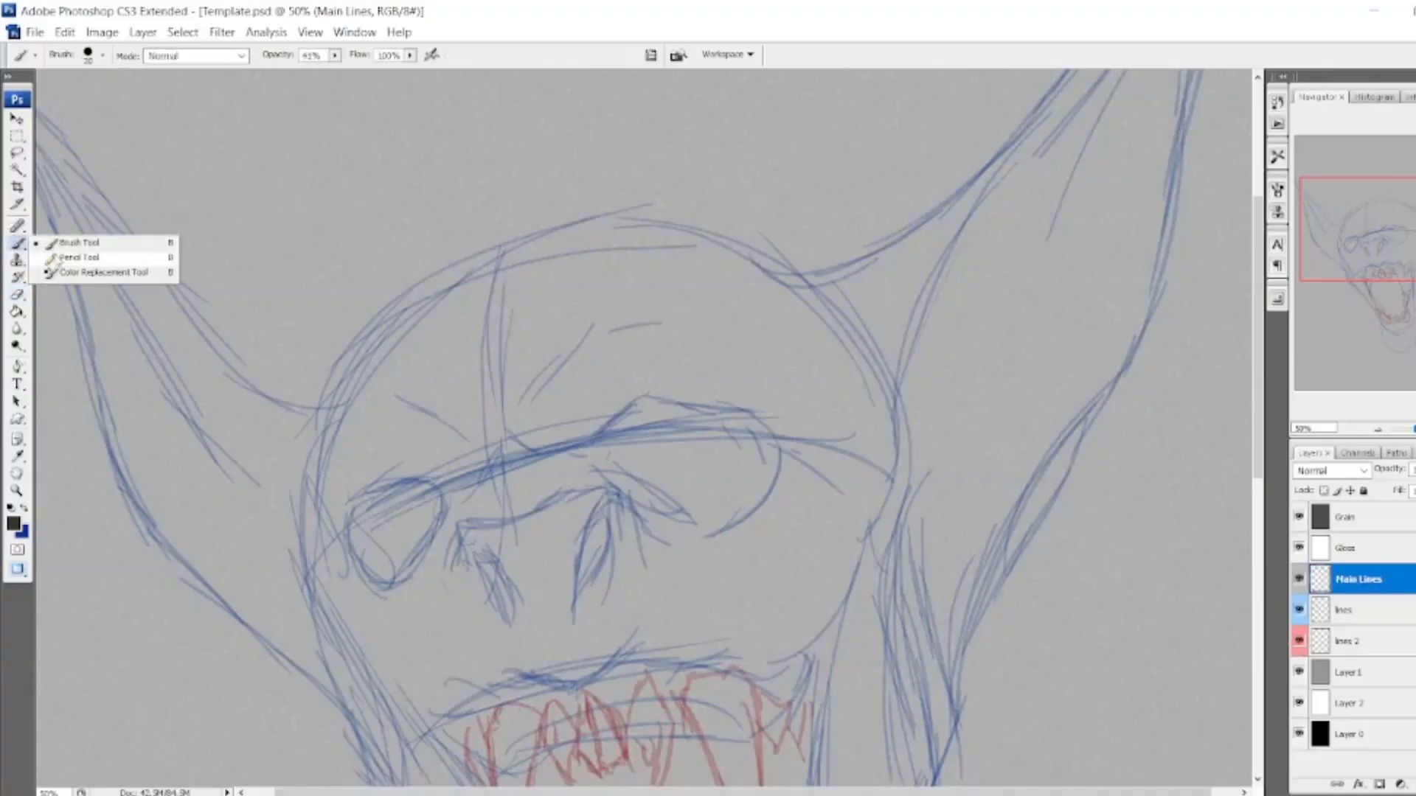
{"action": "left_click", "coordinate": [74, 257]}
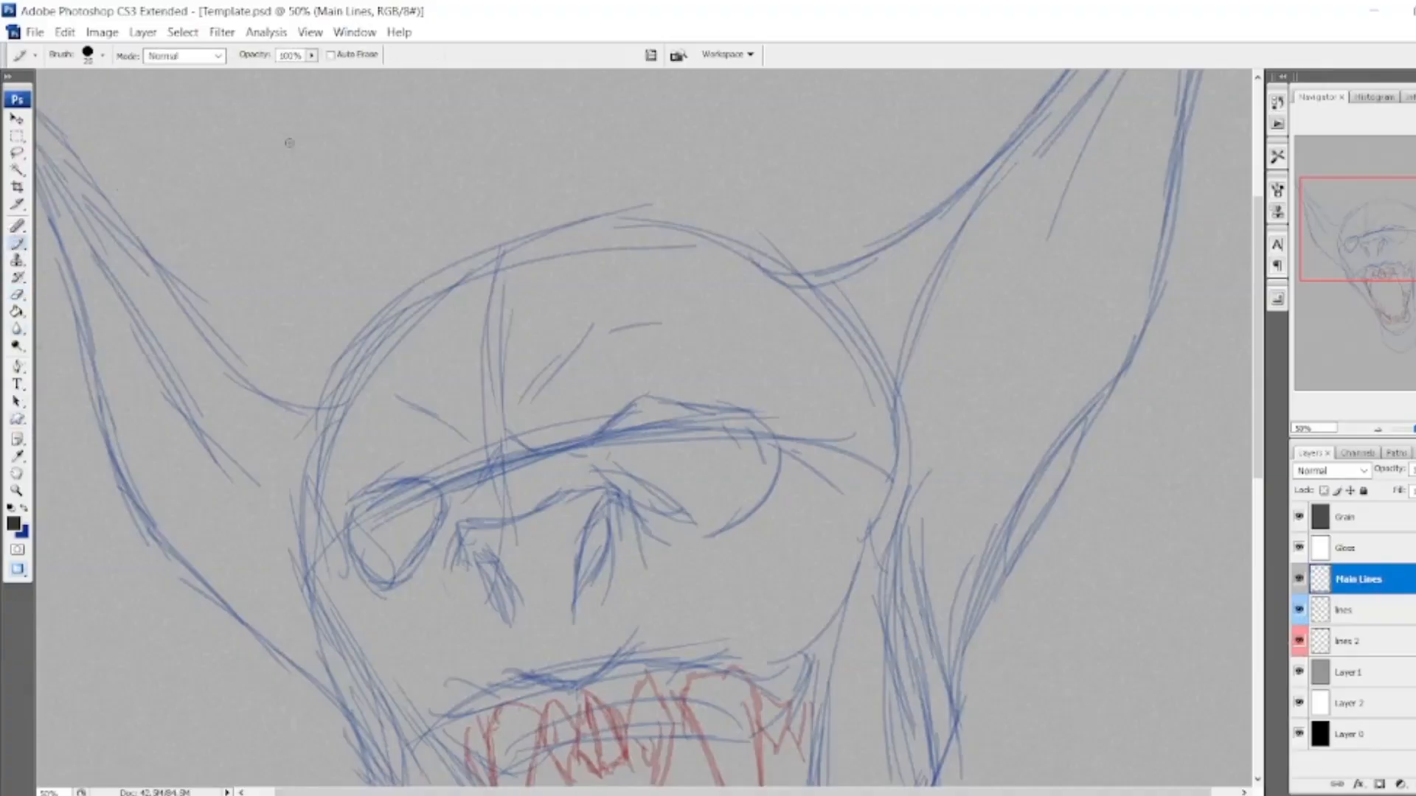
{"action": "mouse_move", "coordinate": [1405, 239]}
{"action": "left_mouse_down"}
{"action": "mouse_move", "coordinate": [1411, 218]}
{"action": "mouse_move", "coordinate": [1387, 264]}
{"action": "left_mouse_up"}
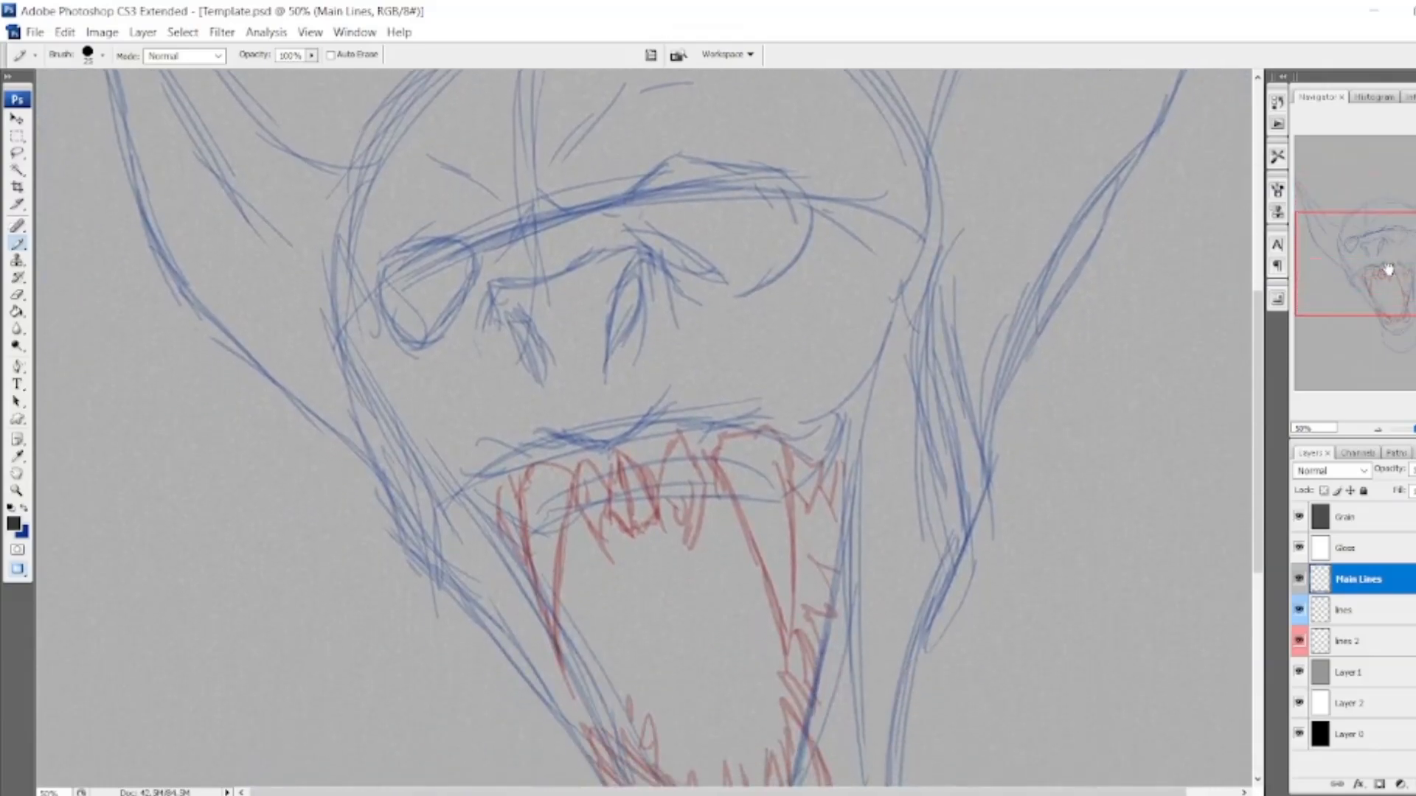
{"action": "key", "text": "ctrl+plus"}
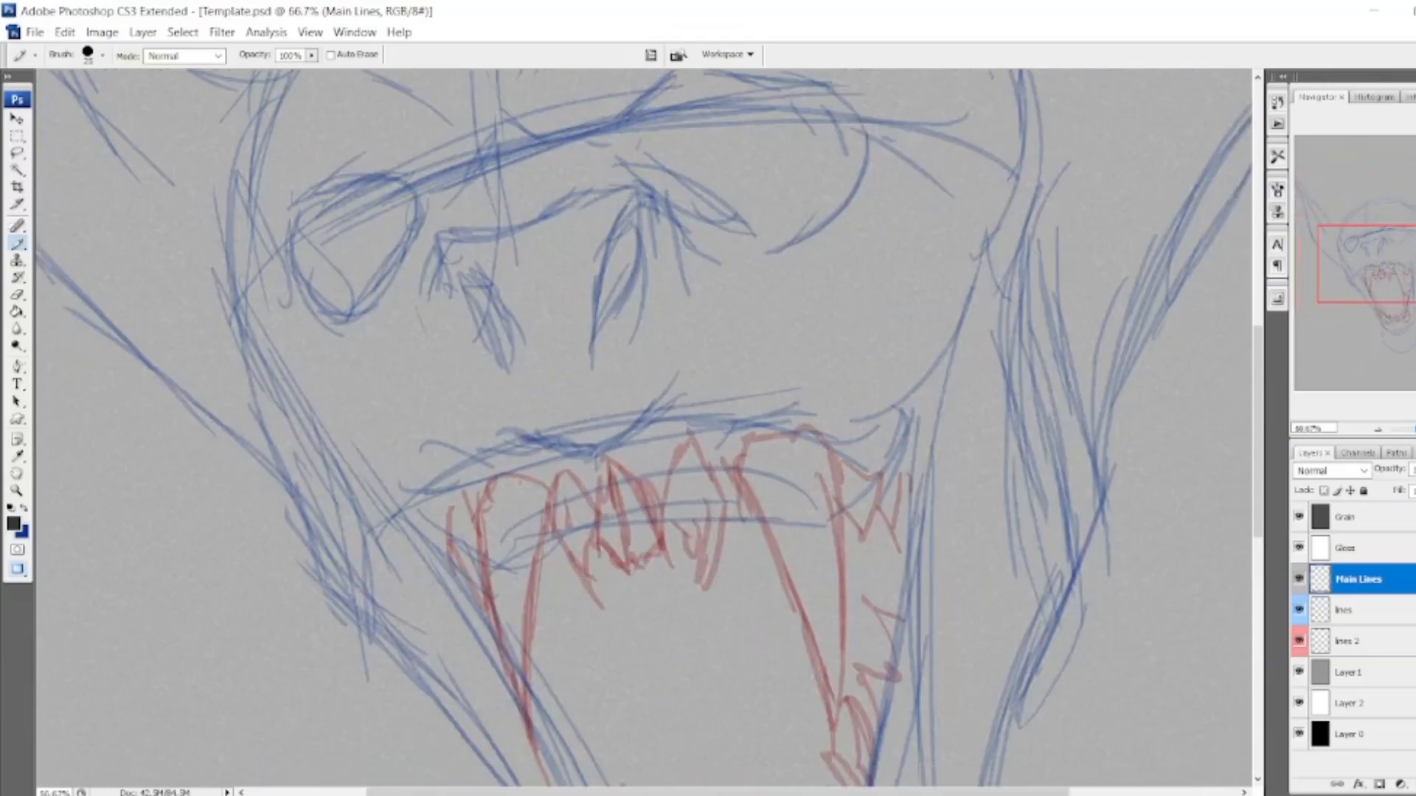
{"action": "key", "text": "ctrl+plus"}
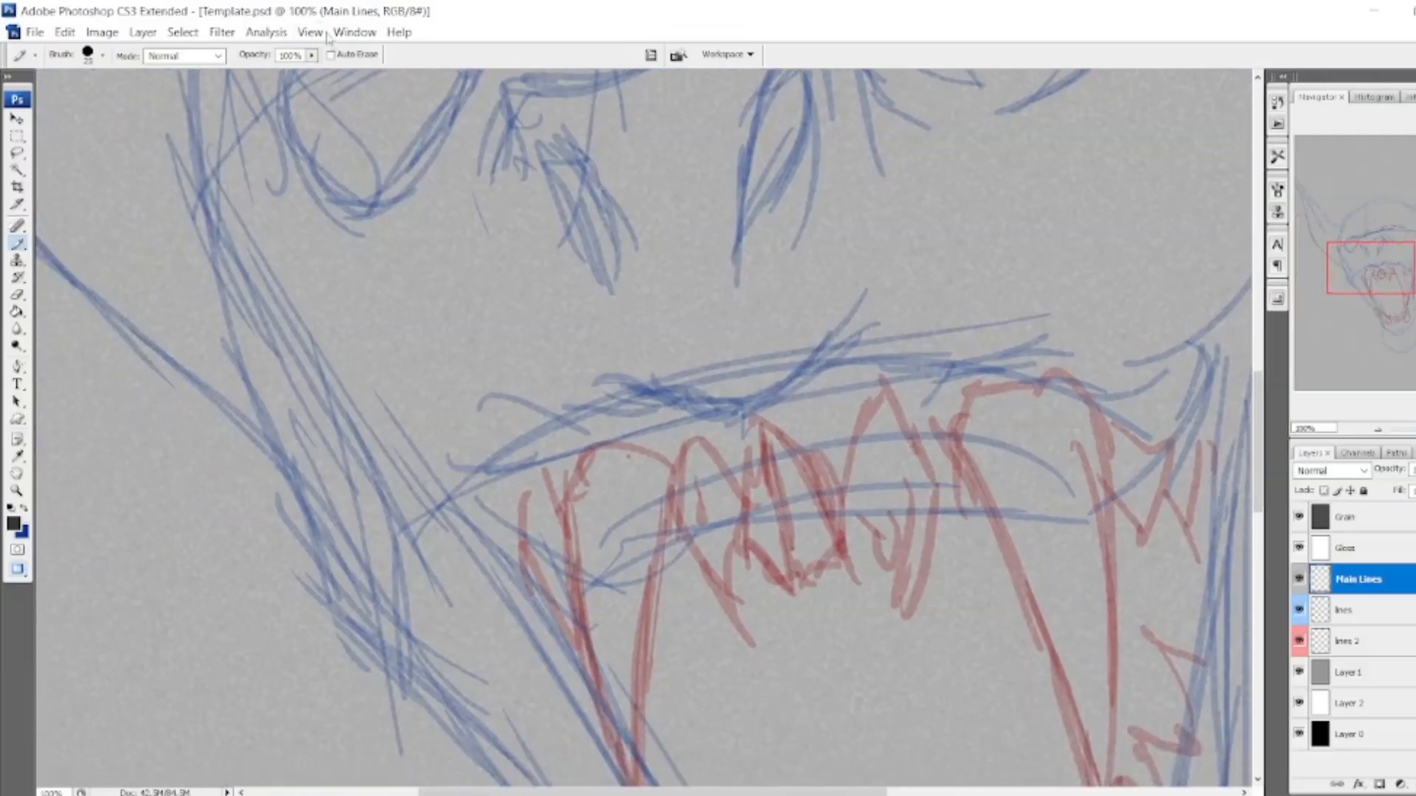
{"action": "left_click_drag", "start_coordinate": [310, 59], "coordinate": [286, 73]}
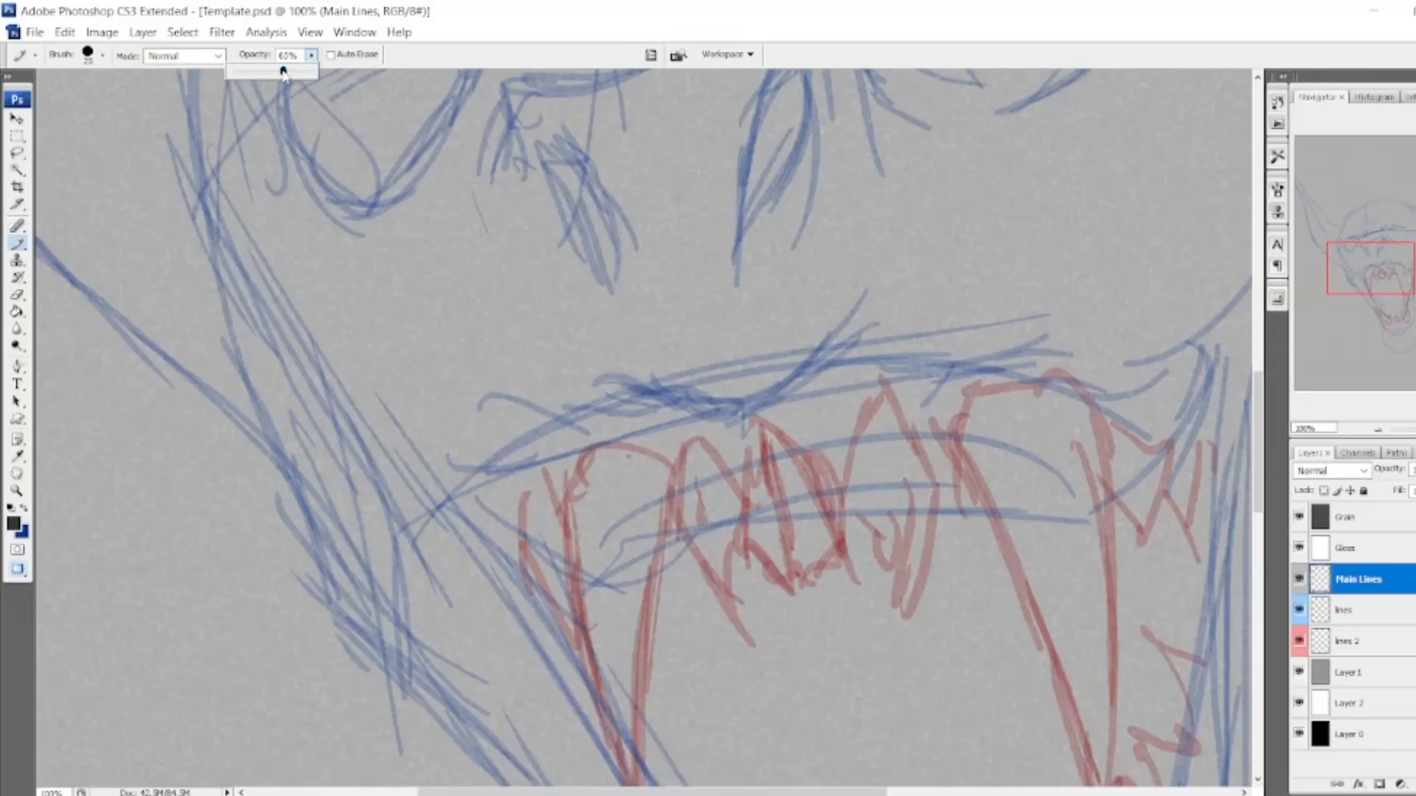
{"action": "left_click", "coordinate": [402, 50]}
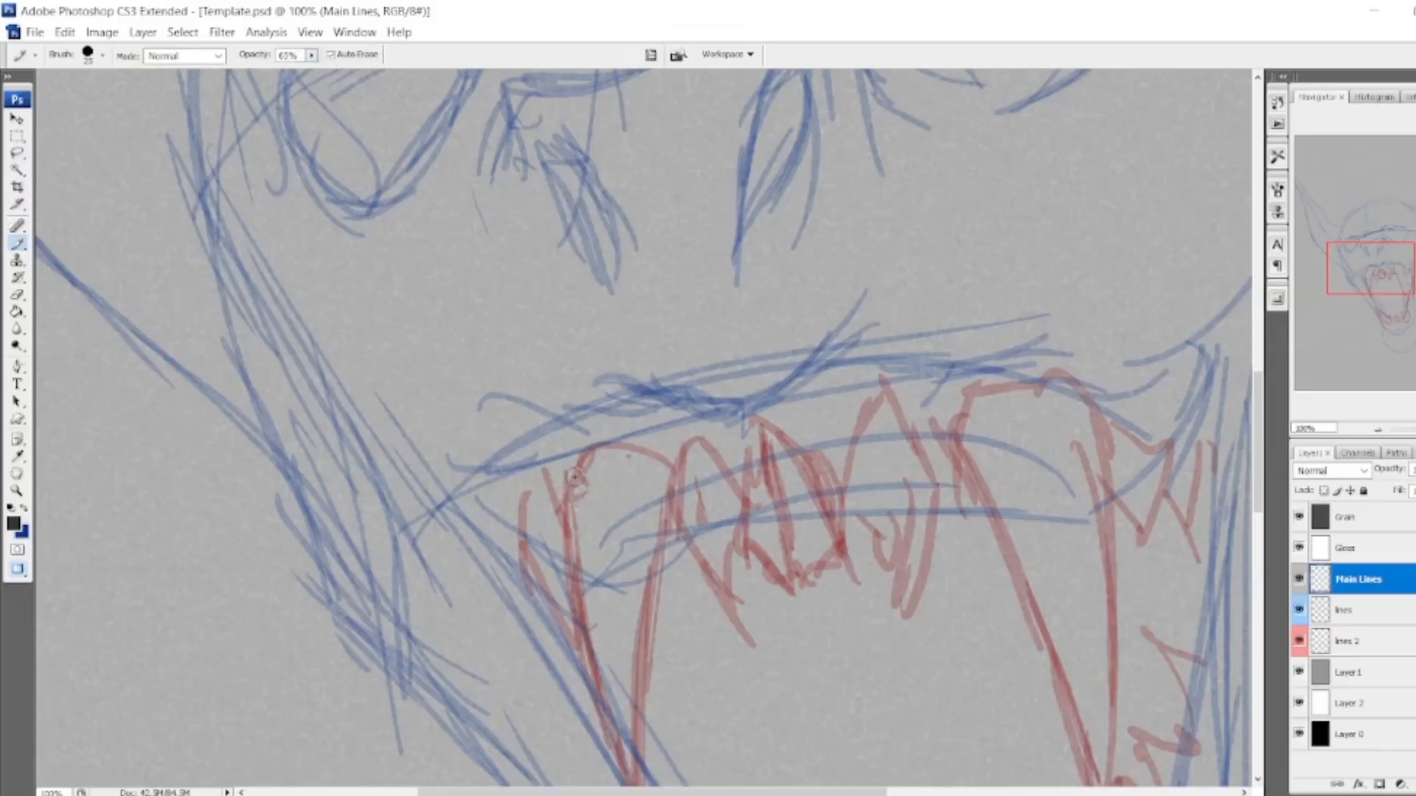
Try a short Pencil stroke at the top of the upper left fang, erase it, and return to the Pencil.
{"action": "mouse_move", "coordinate": [575, 476]}
{"action": "left_mouse_down"}
{"action": "mouse_move", "coordinate": [574, 570]}
{"action": "mouse_move", "coordinate": [575, 485]}
{"action": "mouse_move", "coordinate": [576, 583]}
{"action": "mouse_move", "coordinate": [580, 442]}
{"action": "mouse_move", "coordinate": [594, 473]}
{"action": "mouse_move", "coordinate": [589, 447]}
{"action": "mouse_move", "coordinate": [578, 513]}
{"action": "mouse_move", "coordinate": [590, 440]}
{"action": "mouse_move", "coordinate": [578, 513]}
{"action": "mouse_move", "coordinate": [580, 448]}
{"action": "left_mouse_up"}
{"action": "left_click", "coordinate": [17, 295]}
{"action": "left_click_drag", "start_coordinate": [582, 423], "coordinate": [599, 603]}
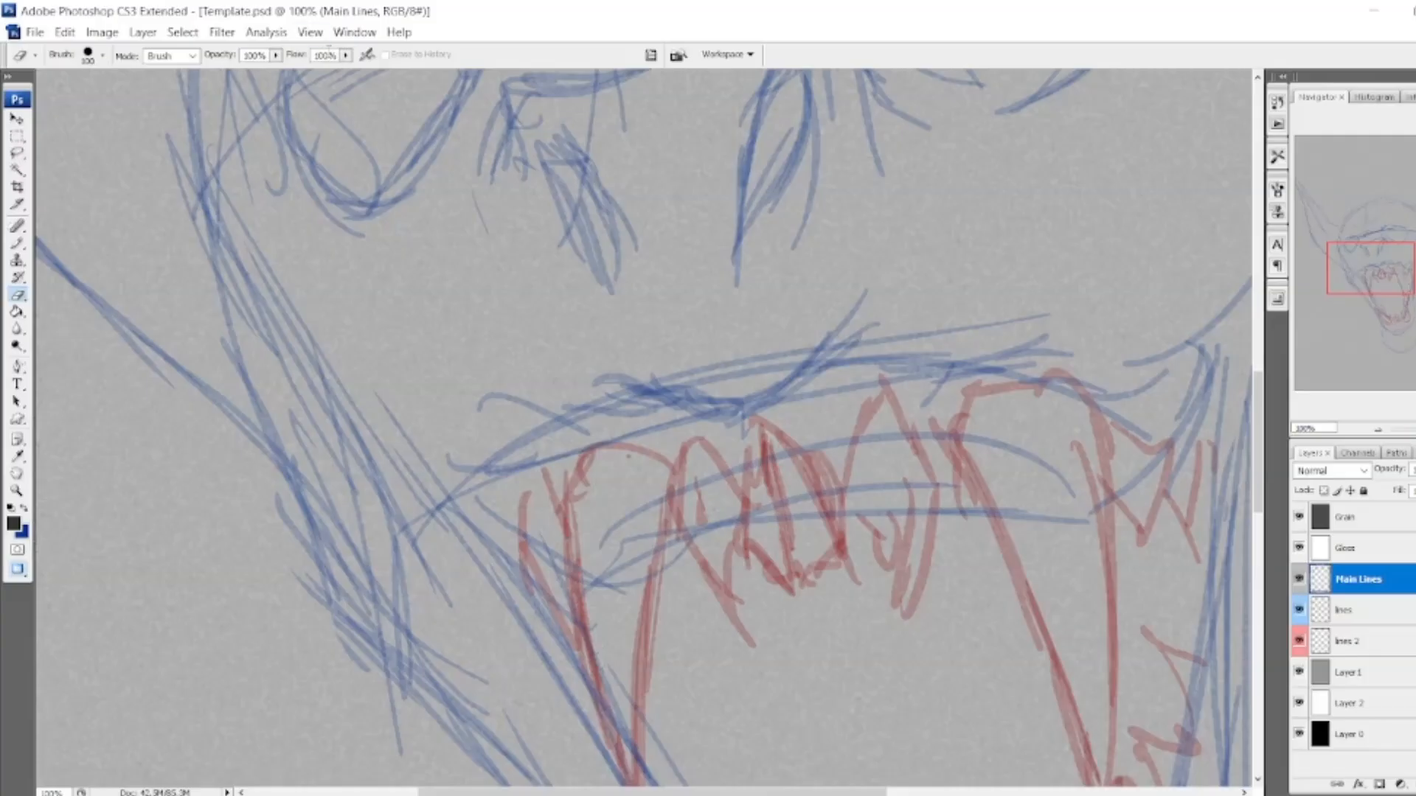
{"action": "left_click", "coordinate": [17, 244]}
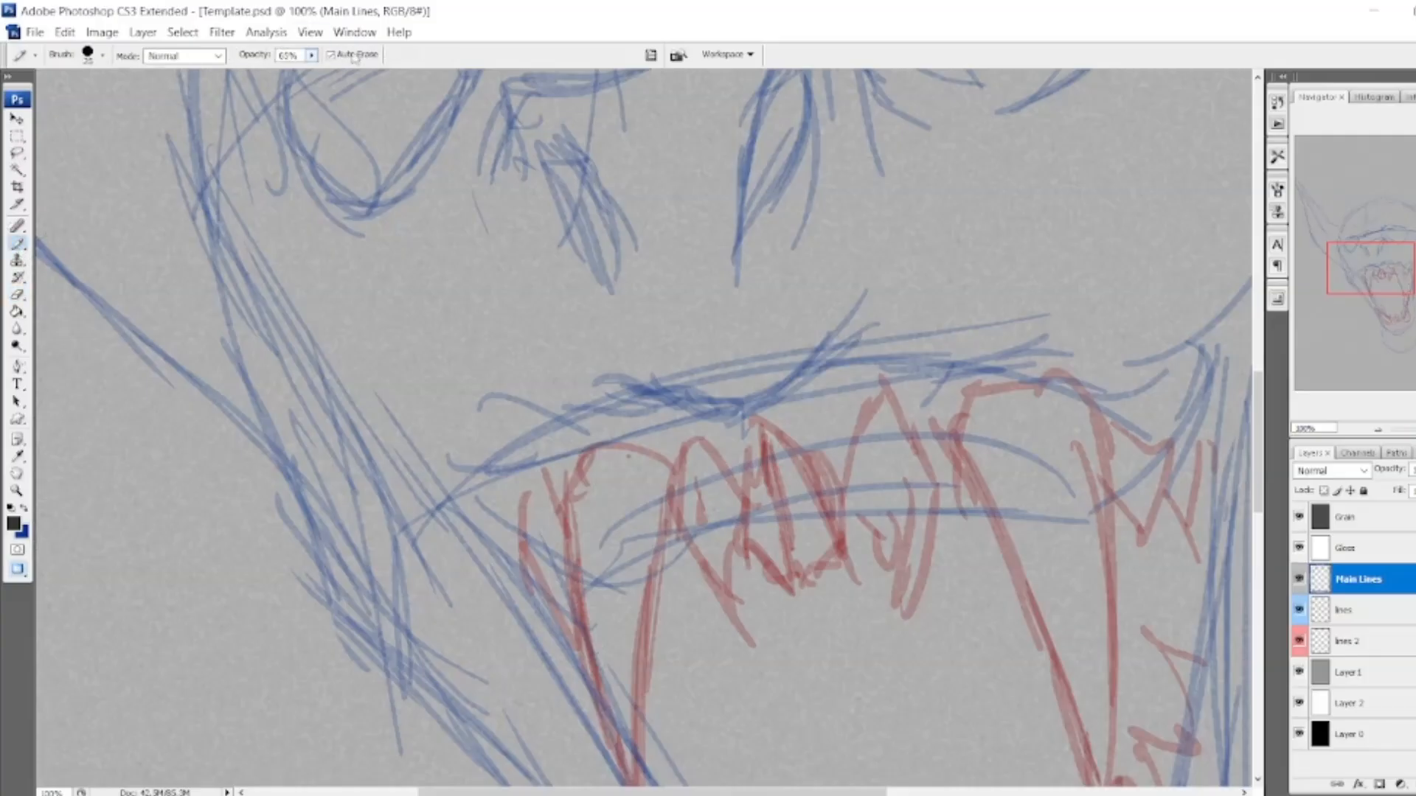
Ink the upper left fang's outer edge, rounded top and inner edge down to its tip with a size 15 Pencil.
{"action": "mouse_move", "coordinate": [579, 450]}
{"action": "left_mouse_down"}
{"action": "mouse_move", "coordinate": [575, 527]}
{"action": "mouse_move", "coordinate": [578, 462]}
{"action": "mouse_move", "coordinate": [574, 568]}
{"action": "left_mouse_up"}
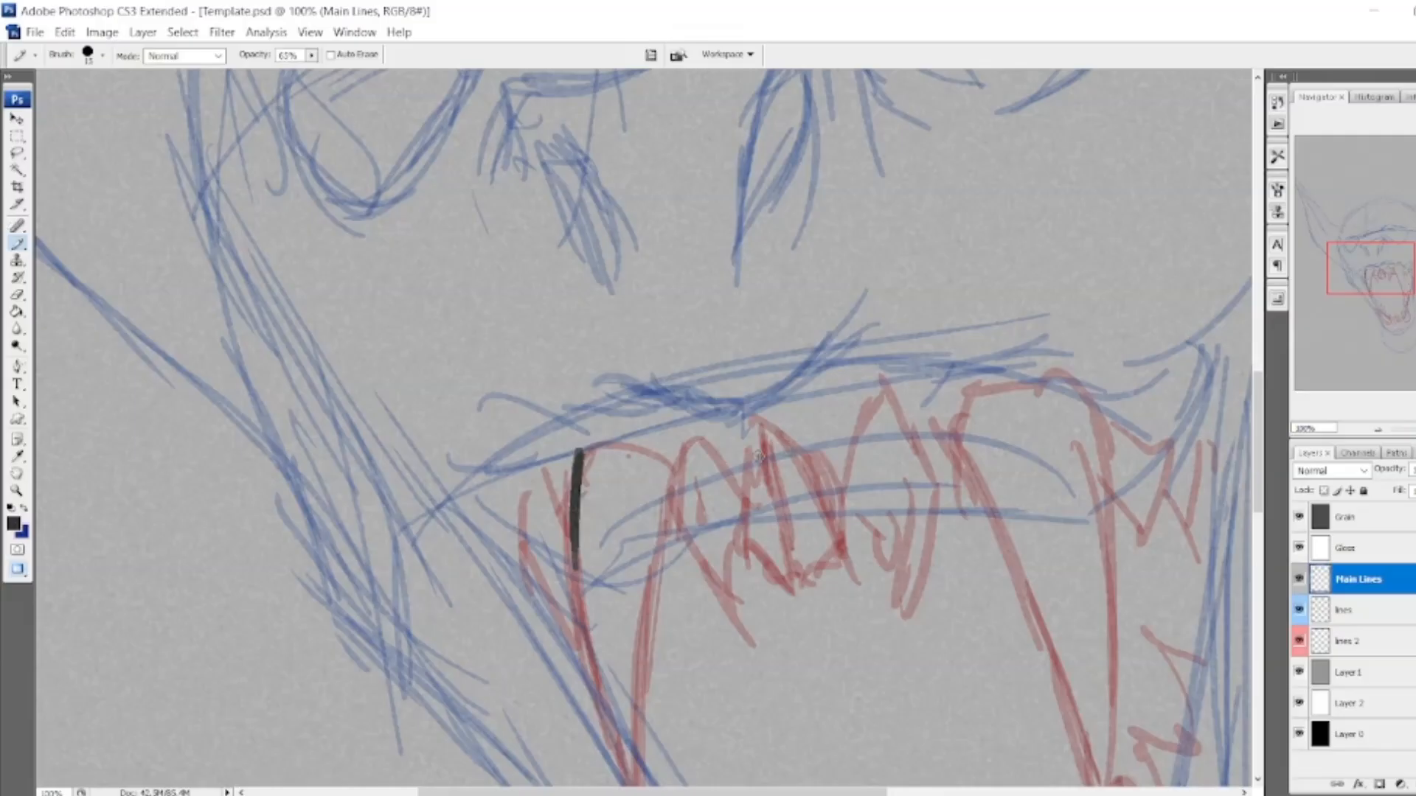
{"action": "left_click_drag", "start_coordinate": [1388, 263], "coordinate": [1383, 274]}
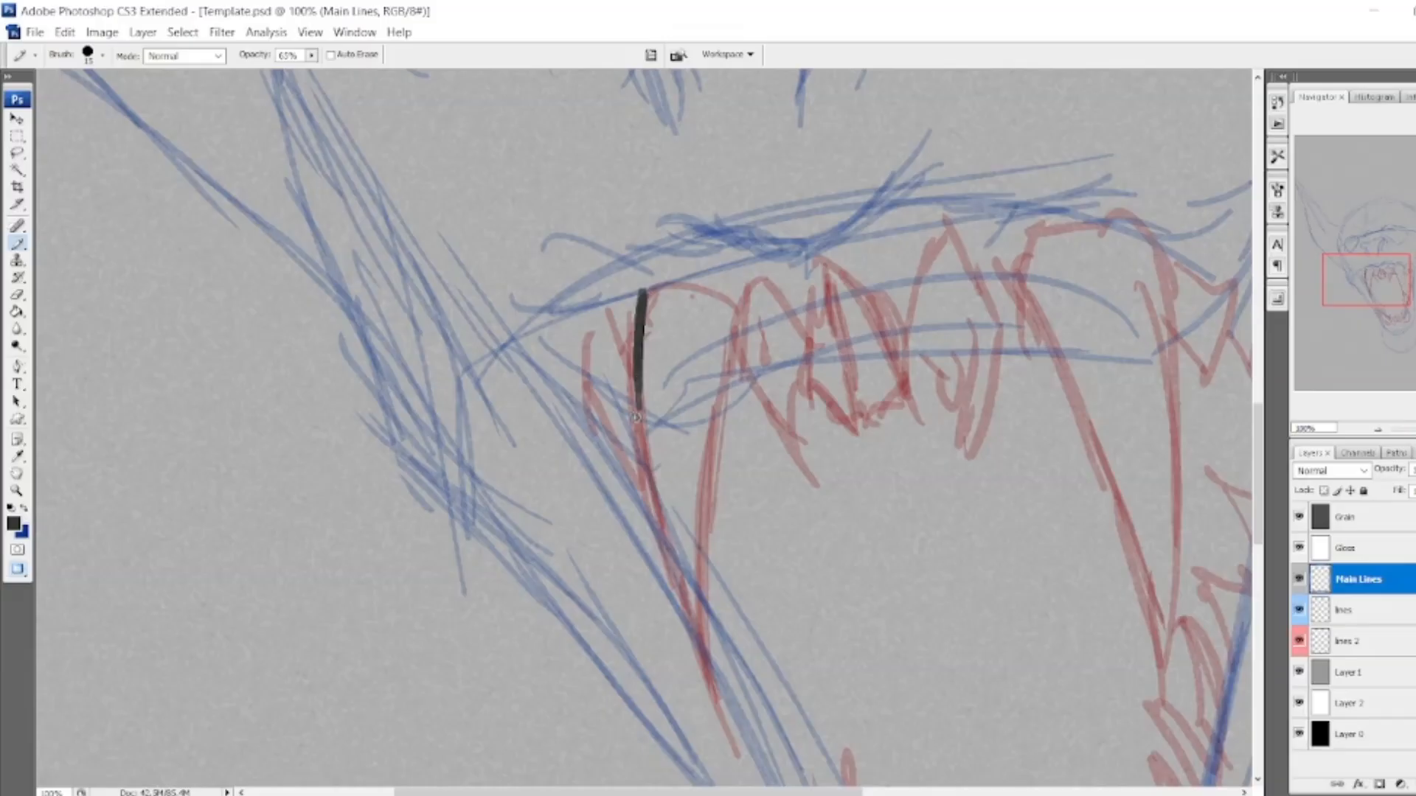
{"action": "left_click_drag", "start_coordinate": [636, 417], "coordinate": [707, 662]}
{"action": "mouse_move", "coordinate": [642, 294]}
{"action": "left_mouse_down"}
{"action": "mouse_move", "coordinate": [675, 281]}
{"action": "mouse_move", "coordinate": [711, 295]}
{"action": "left_mouse_up"}
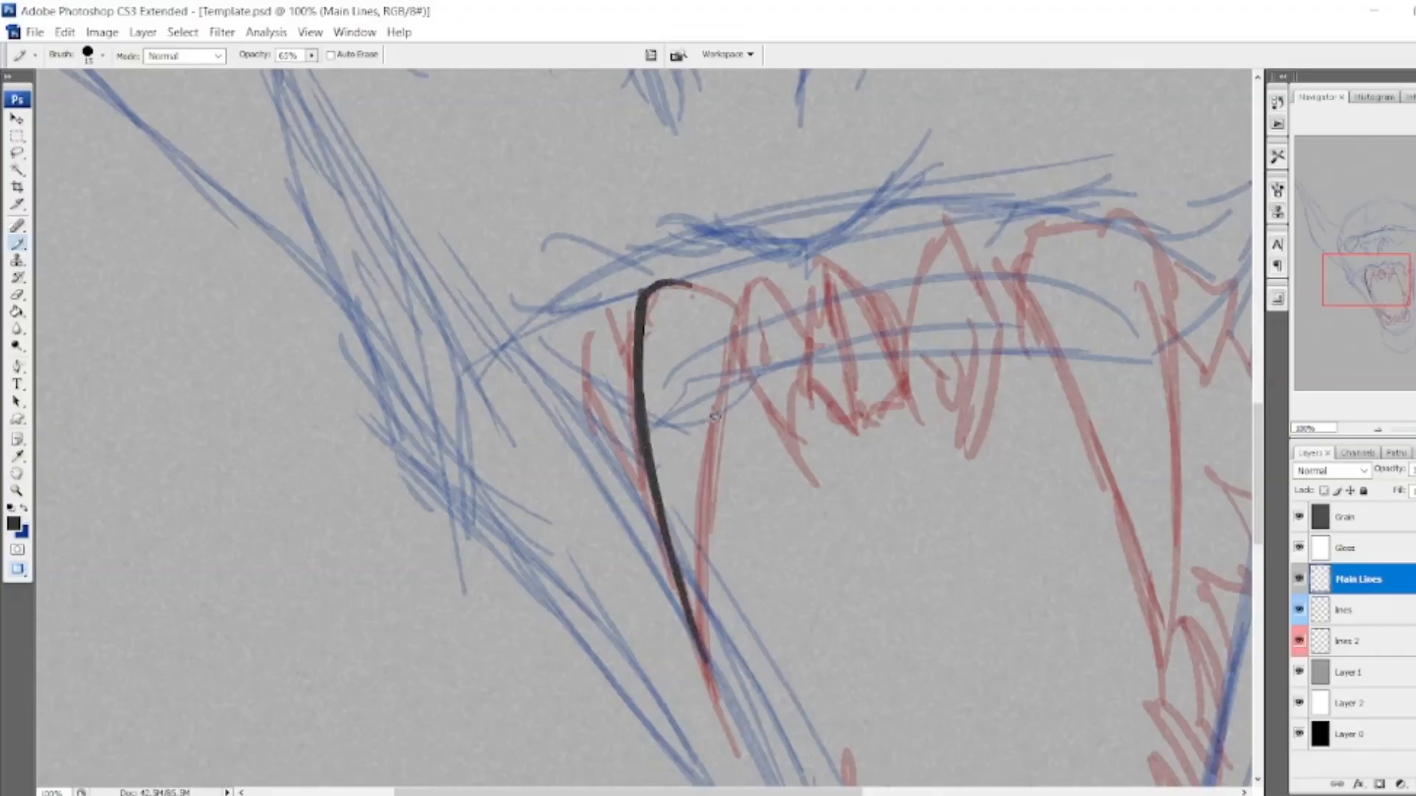
{"action": "mouse_move", "coordinate": [724, 369]}
{"action": "left_mouse_down"}
{"action": "mouse_move", "coordinate": [702, 647]}
{"action": "mouse_move", "coordinate": [705, 567]}
{"action": "mouse_move", "coordinate": [704, 639]}
{"action": "mouse_move", "coordinate": [696, 623]}
{"action": "mouse_move", "coordinate": [712, 686]}
{"action": "mouse_move", "coordinate": [687, 582]}
{"action": "mouse_move", "coordinate": [713, 692]}
{"action": "mouse_move", "coordinate": [675, 532]}
{"action": "left_mouse_up"}
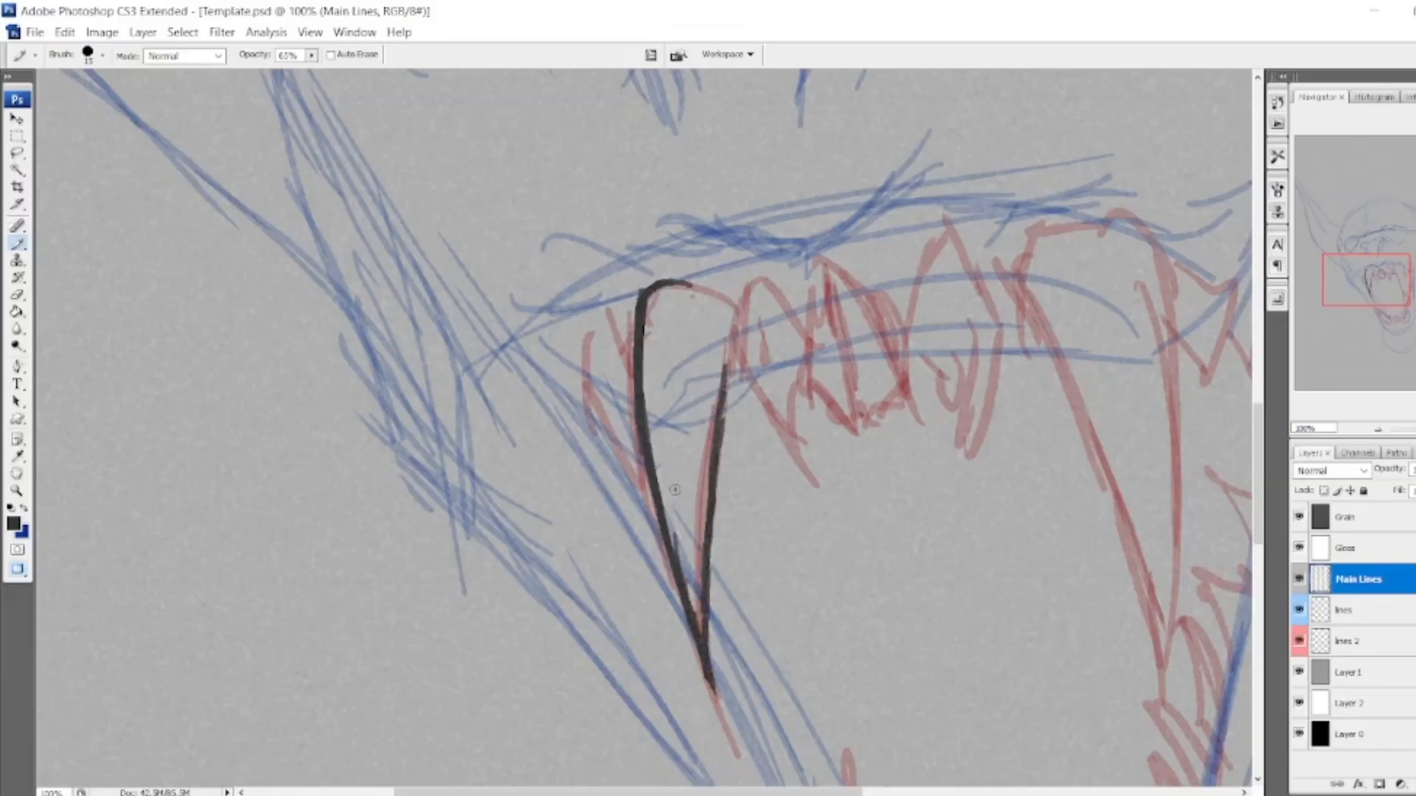
Extend the upper left fang's inner edge up to the gum and ink the near edge of the small tooth beside it.
{"action": "mouse_move", "coordinate": [649, 292]}
{"action": "left_mouse_down"}
{"action": "mouse_move", "coordinate": [702, 286]}
{"action": "mouse_move", "coordinate": [737, 341]}
{"action": "left_mouse_up"}
{"action": "mouse_move", "coordinate": [746, 291]}
{"action": "left_mouse_down"}
{"action": "mouse_move", "coordinate": [736, 329]}
{"action": "mouse_move", "coordinate": [780, 429]}
{"action": "left_mouse_up"}
{"action": "left_click_drag", "start_coordinate": [741, 355], "coordinate": [793, 442]}
{"action": "left_click_drag", "start_coordinate": [736, 345], "coordinate": [718, 459]}
{"action": "left_click_drag", "start_coordinate": [733, 335], "coordinate": [710, 492]}
Thicken the upper left fang's inner edge and ink the far edge of the small tooth beside it.
{"action": "left_click_drag", "start_coordinate": [1394, 276], "coordinate": [1399, 267]}
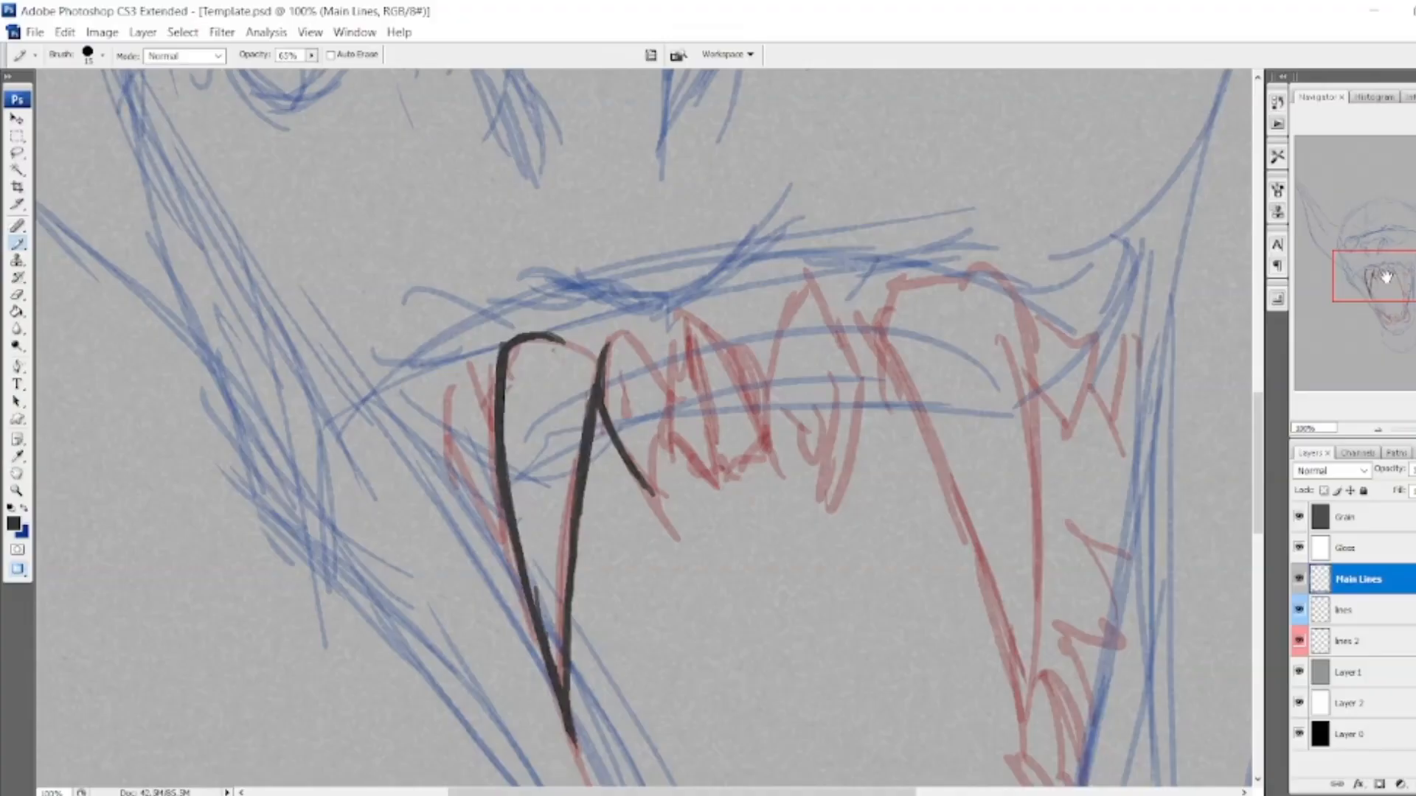
{"action": "mouse_move", "coordinate": [1389, 275]}
{"action": "left_mouse_down"}
{"action": "mouse_move", "coordinate": [1382, 287]}
{"action": "mouse_move", "coordinate": [1385, 231]}
{"action": "mouse_move", "coordinate": [1394, 259]}
{"action": "mouse_move", "coordinate": [1366, 275]}
{"action": "mouse_move", "coordinate": [1384, 278]}
{"action": "mouse_move", "coordinate": [1375, 240]}
{"action": "mouse_move", "coordinate": [1405, 270]}
{"action": "mouse_move", "coordinate": [1385, 281]}
{"action": "left_mouse_up"}
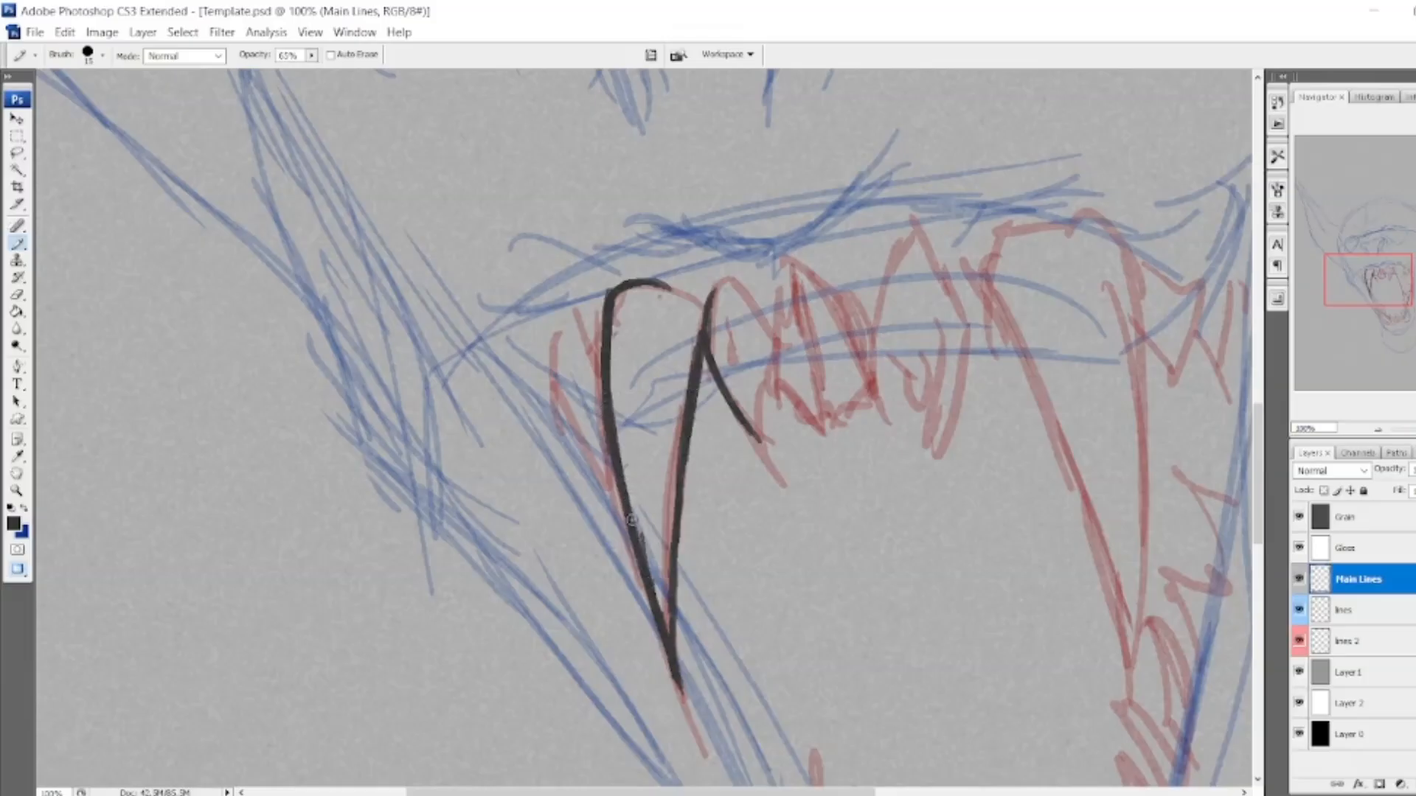
{"action": "left_click_drag", "start_coordinate": [669, 617], "coordinate": [675, 492]}
{"action": "left_click_drag", "start_coordinate": [671, 565], "coordinate": [698, 325]}
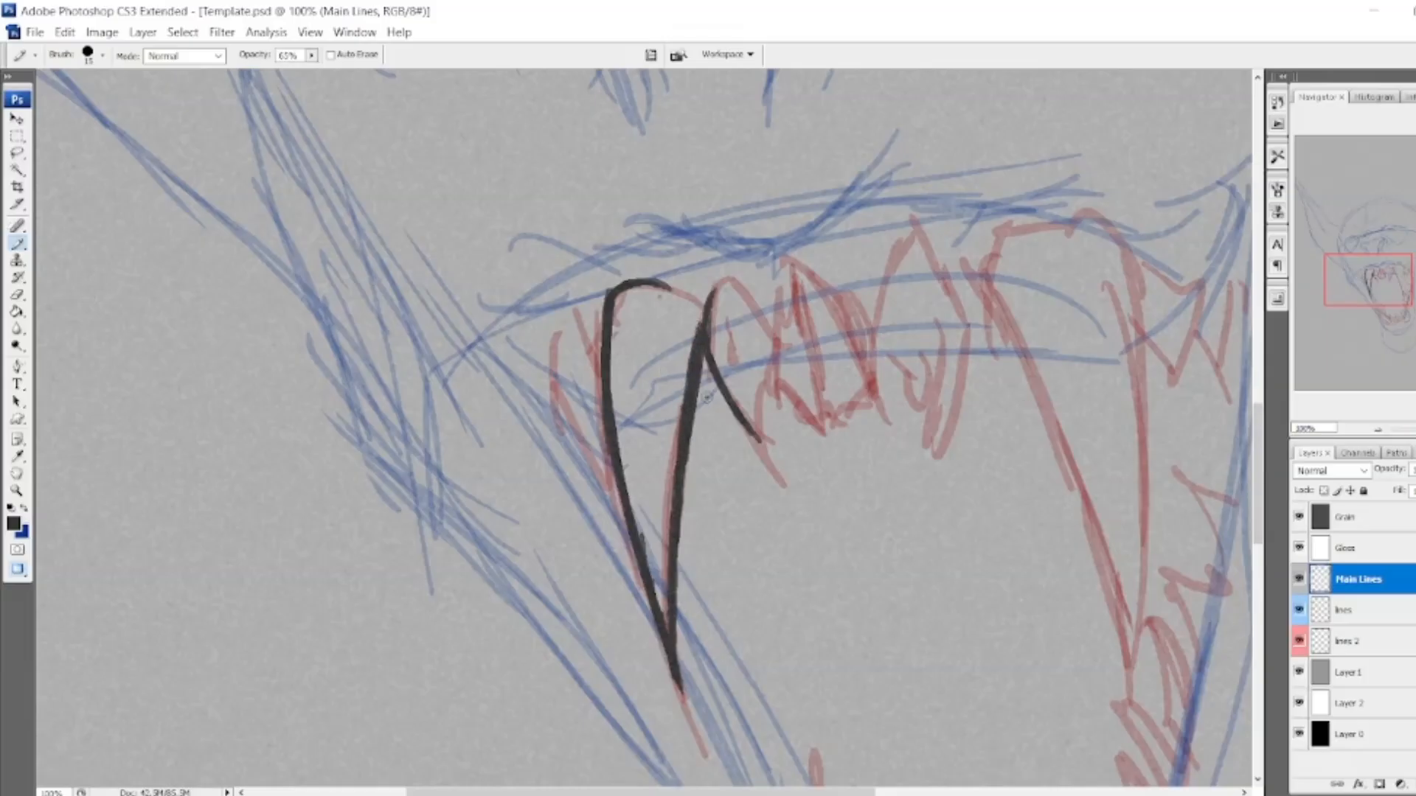
{"action": "mouse_move", "coordinate": [737, 415]}
{"action": "left_mouse_down"}
{"action": "mouse_move", "coordinate": [759, 449]}
{"action": "mouse_move", "coordinate": [761, 383]}
{"action": "mouse_move", "coordinate": [763, 445]}
{"action": "mouse_move", "coordinate": [764, 371]}
{"action": "left_mouse_up"}
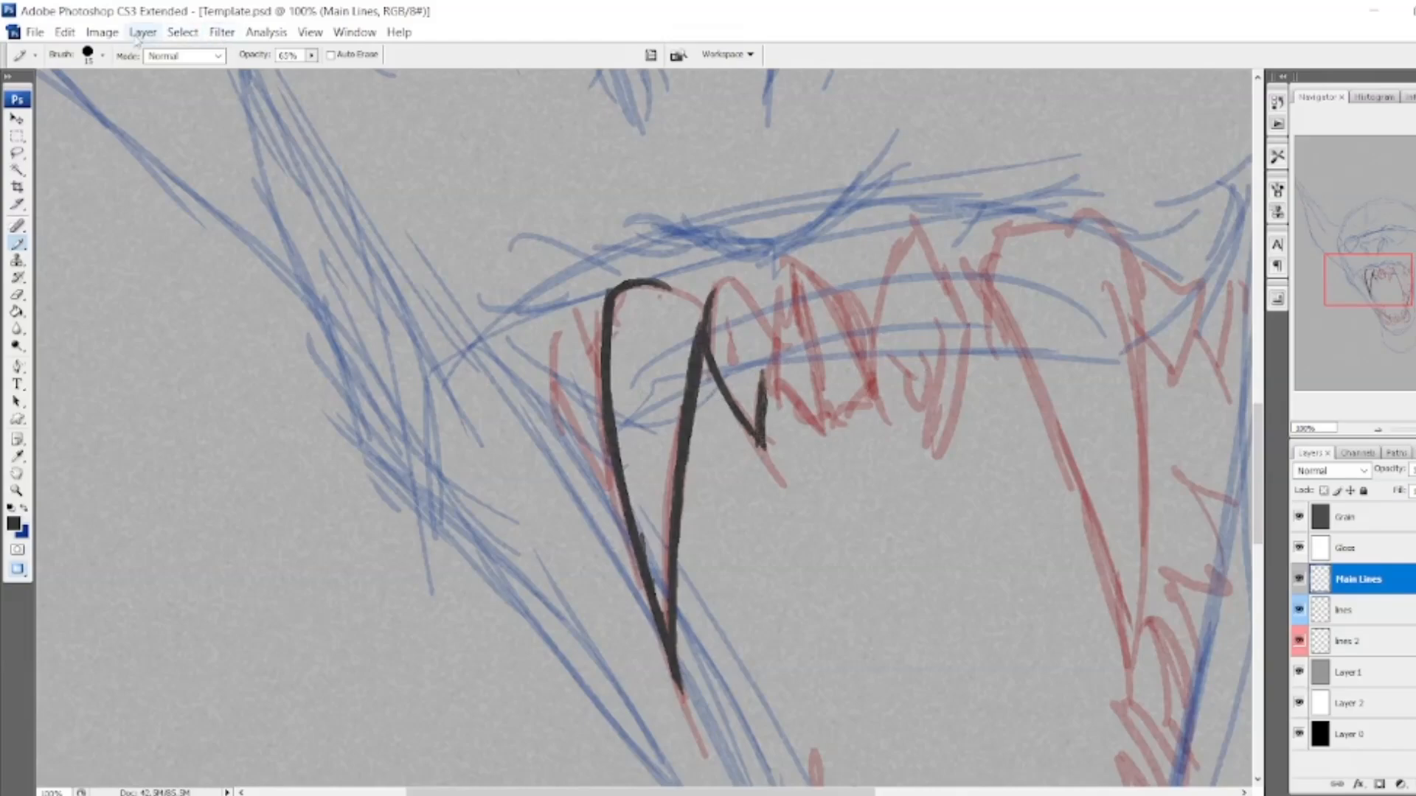
Try darkening the inked fang lines on the "Main Lines" layer with Curves by raising the black input point.
{"action": "left_click", "coordinate": [103, 33]}
{"action": "mouse_move", "coordinate": [155, 81]}
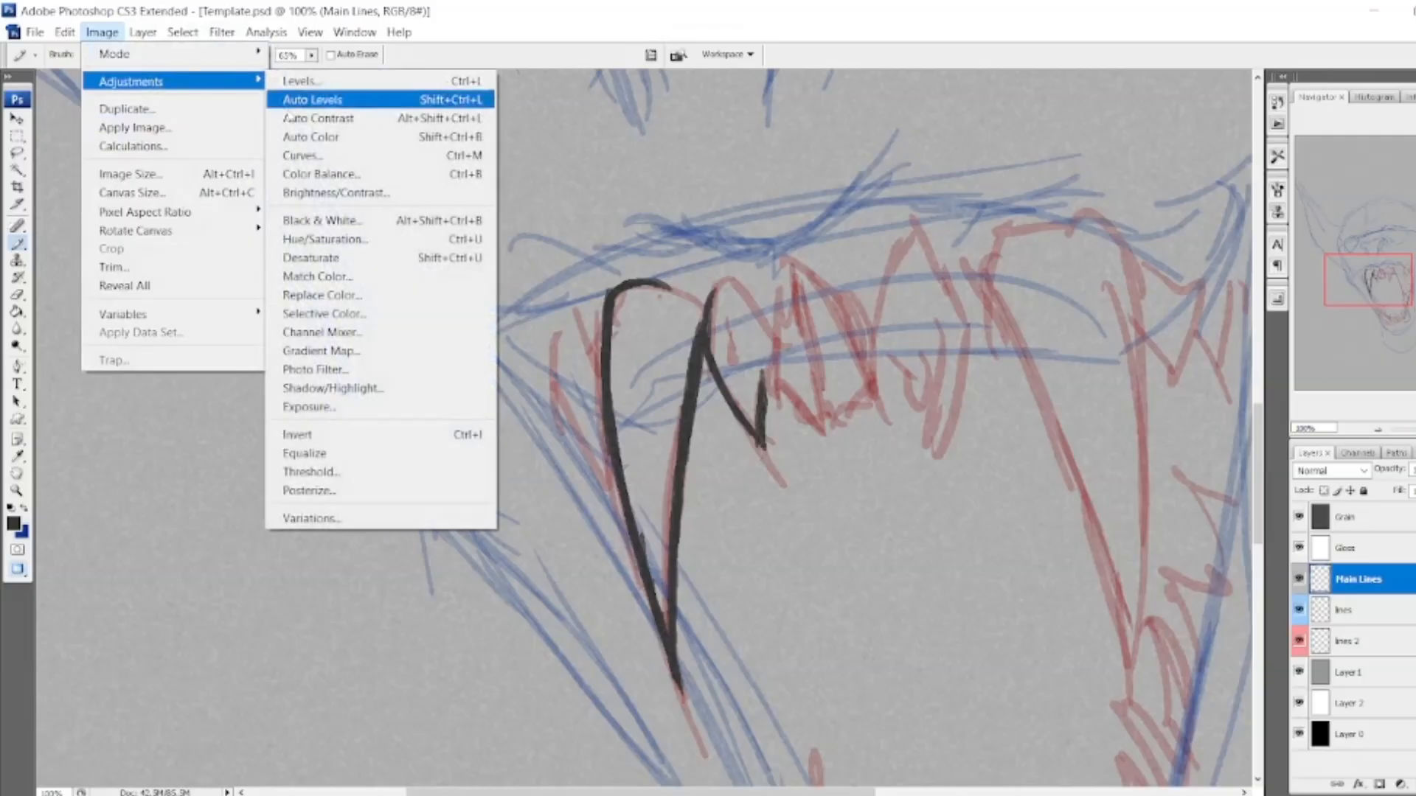
{"action": "left_click", "coordinate": [310, 150]}
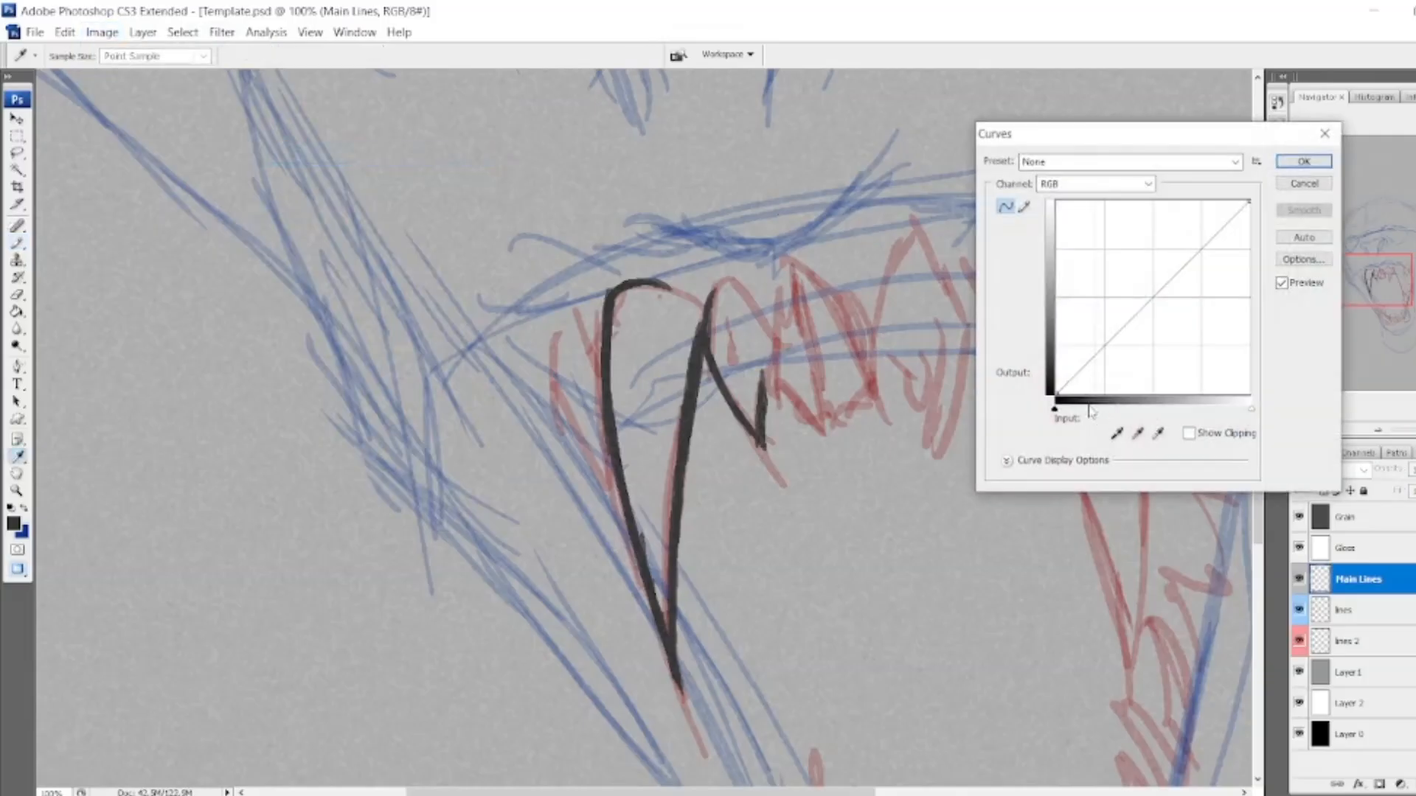
{"action": "left_click_drag", "start_coordinate": [1056, 416], "coordinate": [1128, 416]}
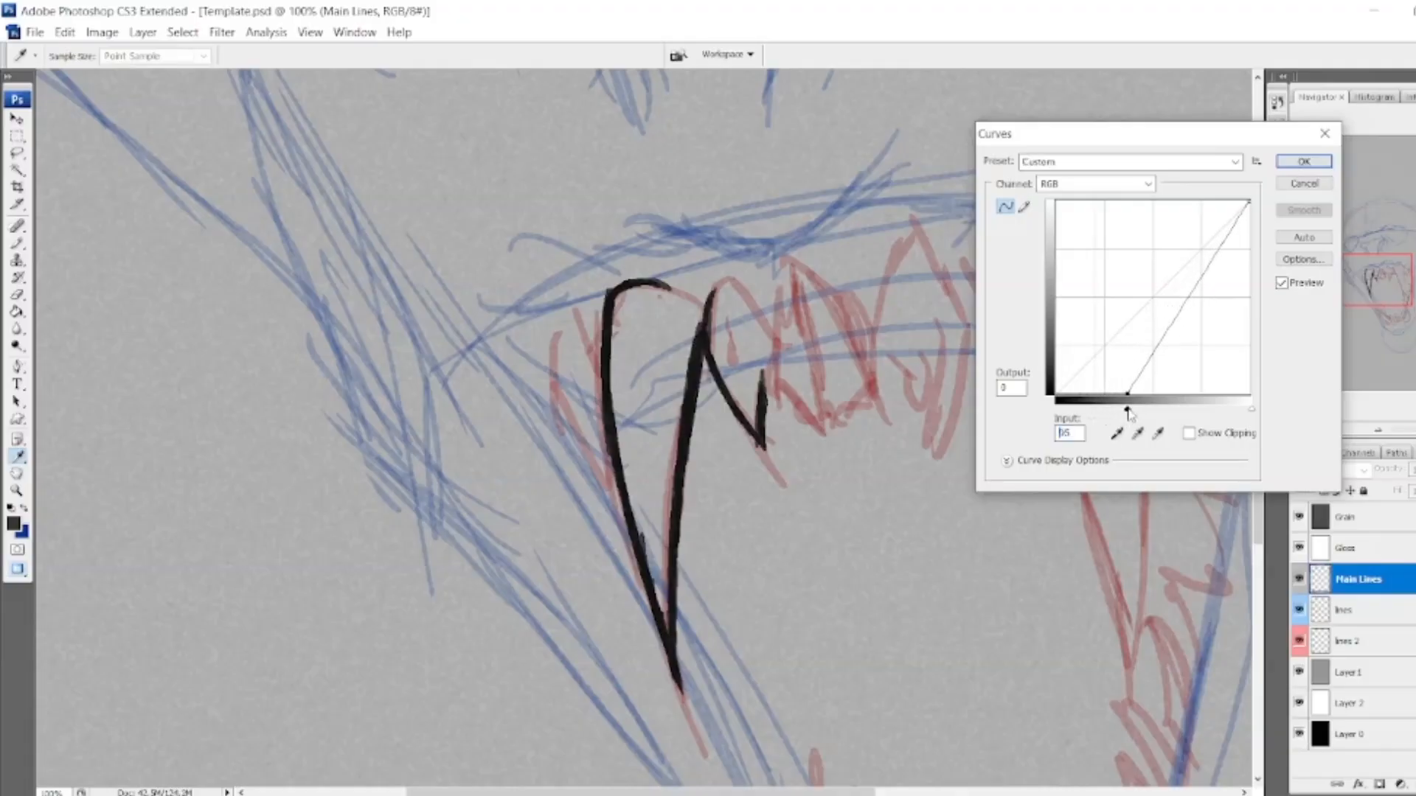
{"action": "left_click_drag", "start_coordinate": [1127, 411], "coordinate": [1134, 415]}
{"action": "left_click", "coordinate": [1319, 189]}
Erase all the inked fang and small tooth lines from the "Main Lines" layer.
{"action": "left_click_drag", "start_coordinate": [1376, 279], "coordinate": [1379, 283]}
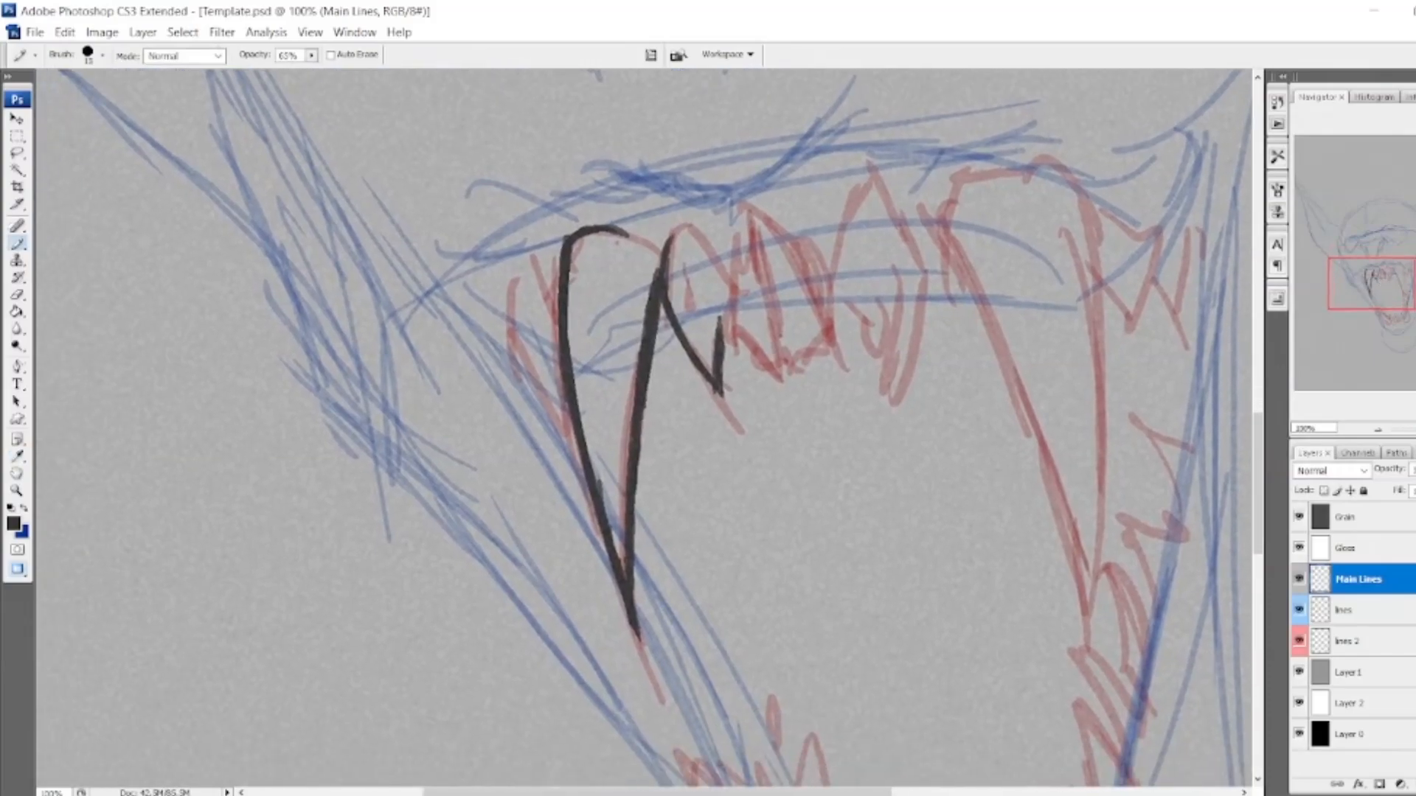
{"action": "left_click", "coordinate": [17, 295]}
{"action": "mouse_move", "coordinate": [623, 235]}
{"action": "left_mouse_down"}
{"action": "mouse_move", "coordinate": [571, 251]}
{"action": "mouse_move", "coordinate": [615, 603]}
{"action": "mouse_move", "coordinate": [633, 416]}
{"action": "mouse_move", "coordinate": [704, 350]}
{"action": "mouse_move", "coordinate": [721, 380]}
{"action": "left_mouse_up"}
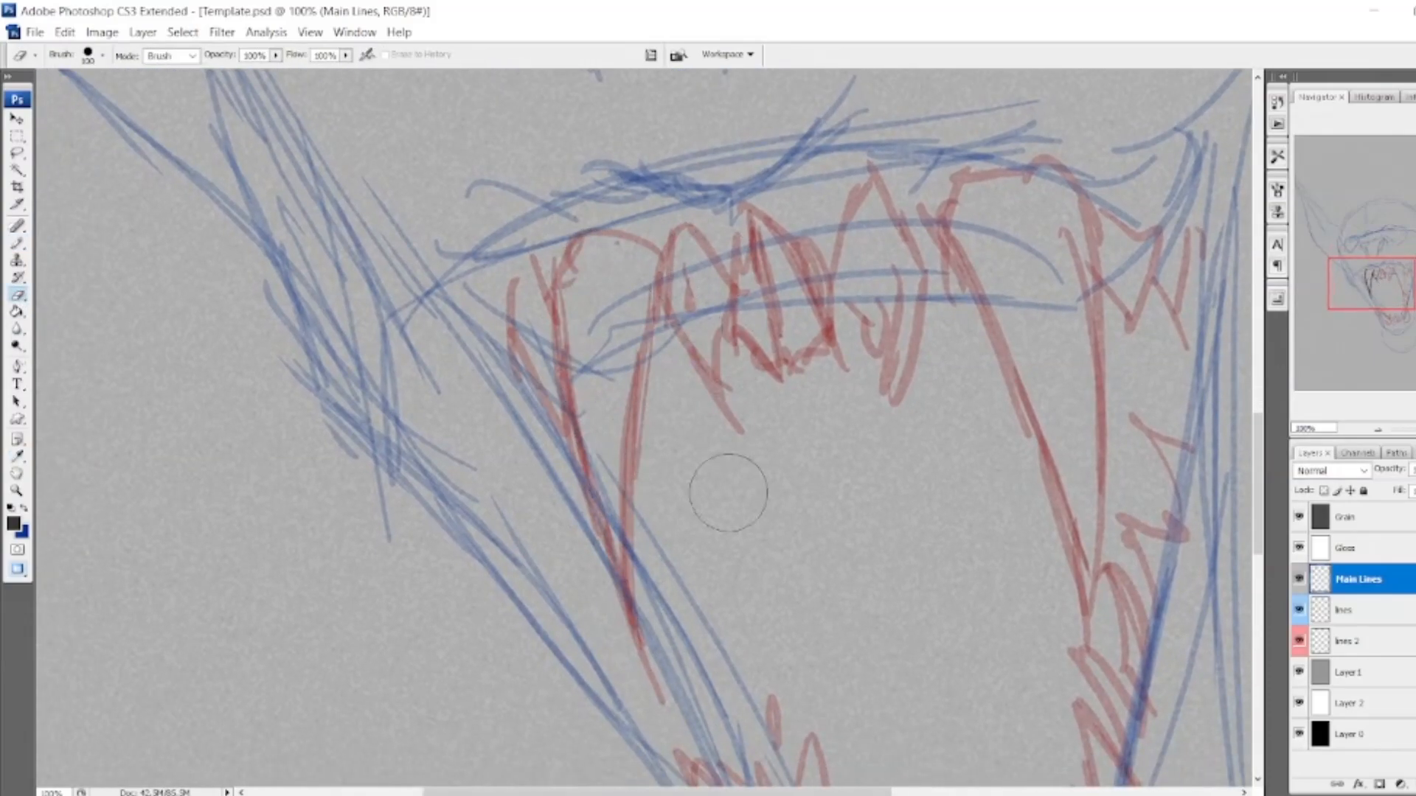
{"action": "left_click_drag", "start_coordinate": [1392, 275], "coordinate": [1395, 273]}
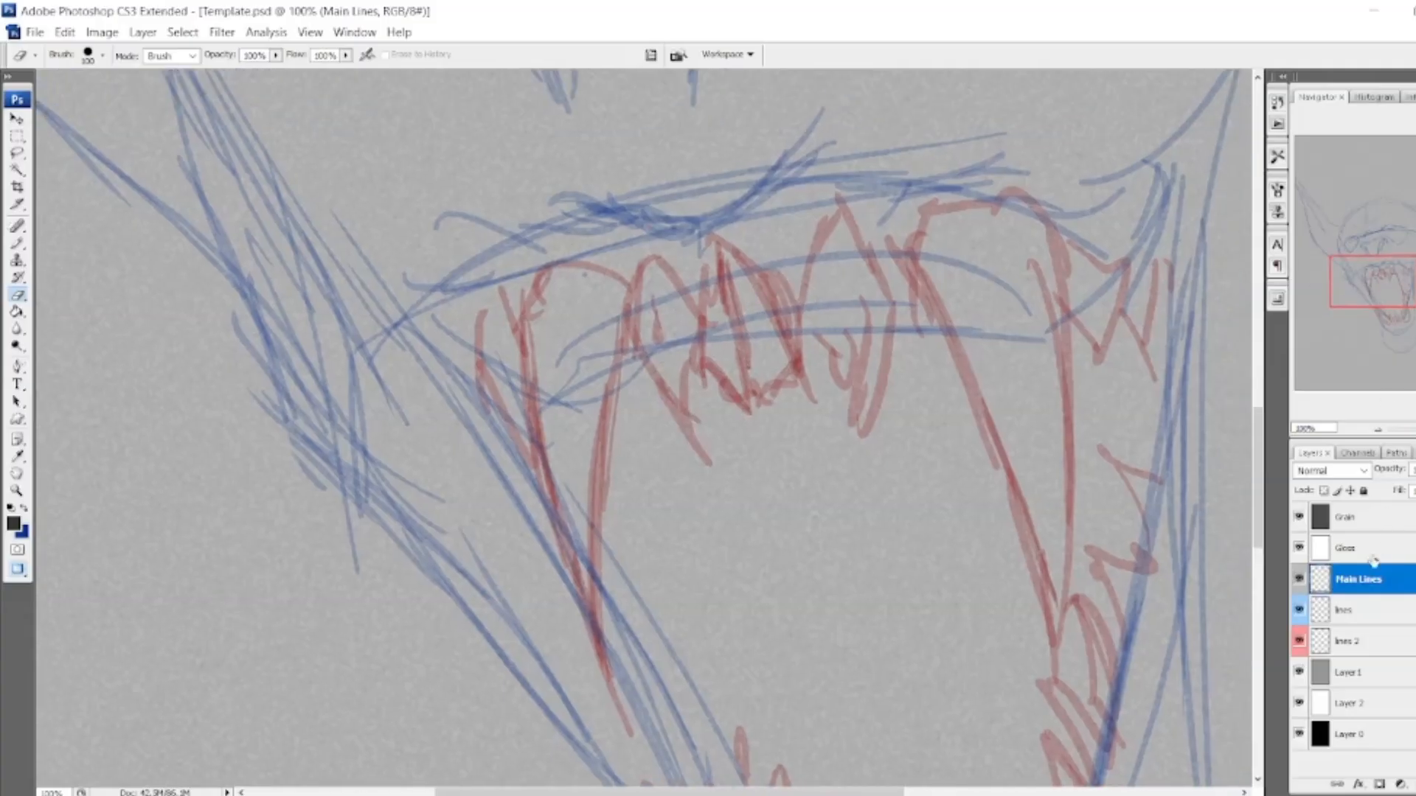
Switch from the Pencil to the Brush tool and bring the whole creature into view.
{"action": "left_click", "coordinate": [17, 244]}
{"action": "mouse_move", "coordinate": [20, 248]}
{"action": "left_mouse_down"}
{"action": "mouse_move", "coordinate": [59, 258]}
{"action": "mouse_move", "coordinate": [59, 244]}
{"action": "left_mouse_up"}
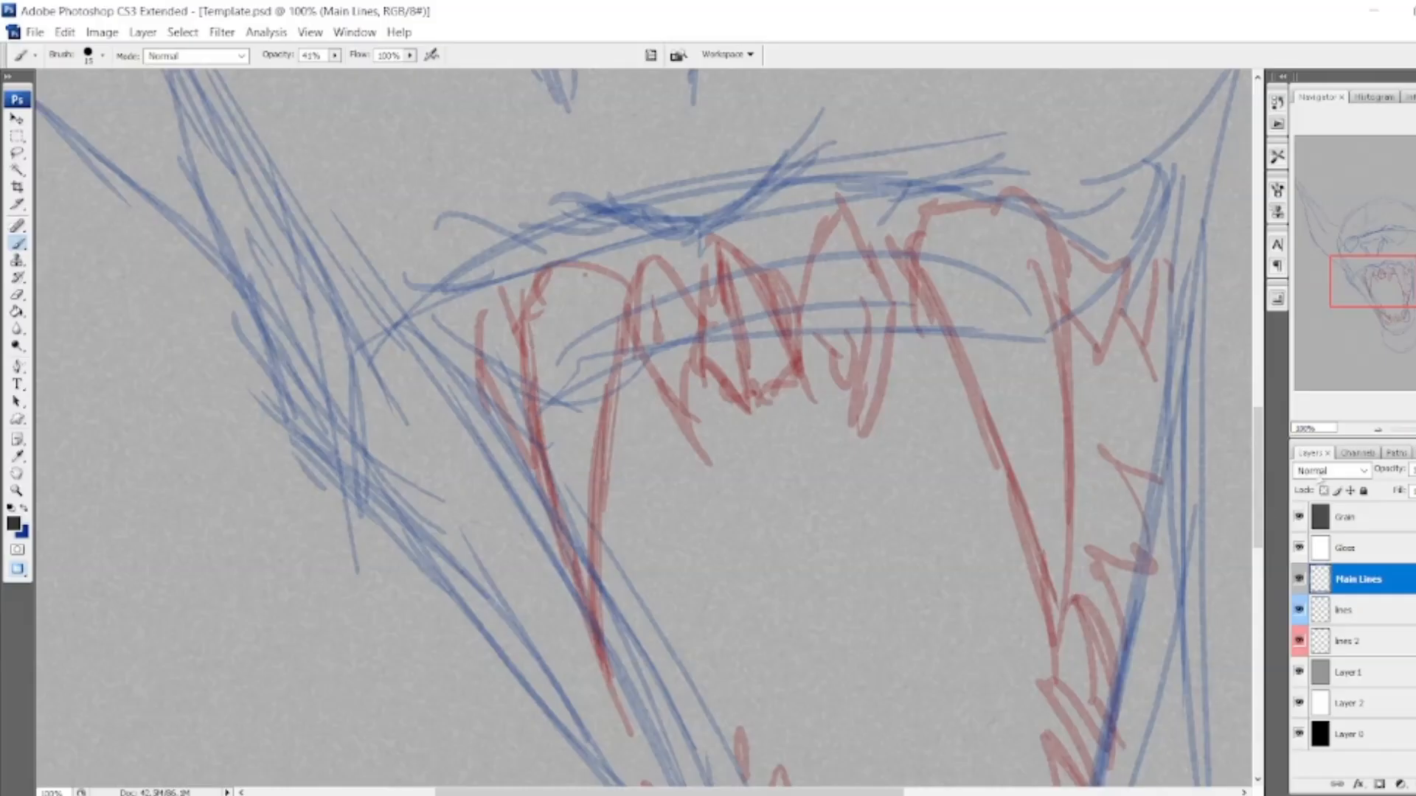
{"action": "left_click", "coordinate": [1381, 431]}
{"action": "left_click", "coordinate": [1380, 431]}
{"action": "left_click", "coordinate": [1378, 431]}
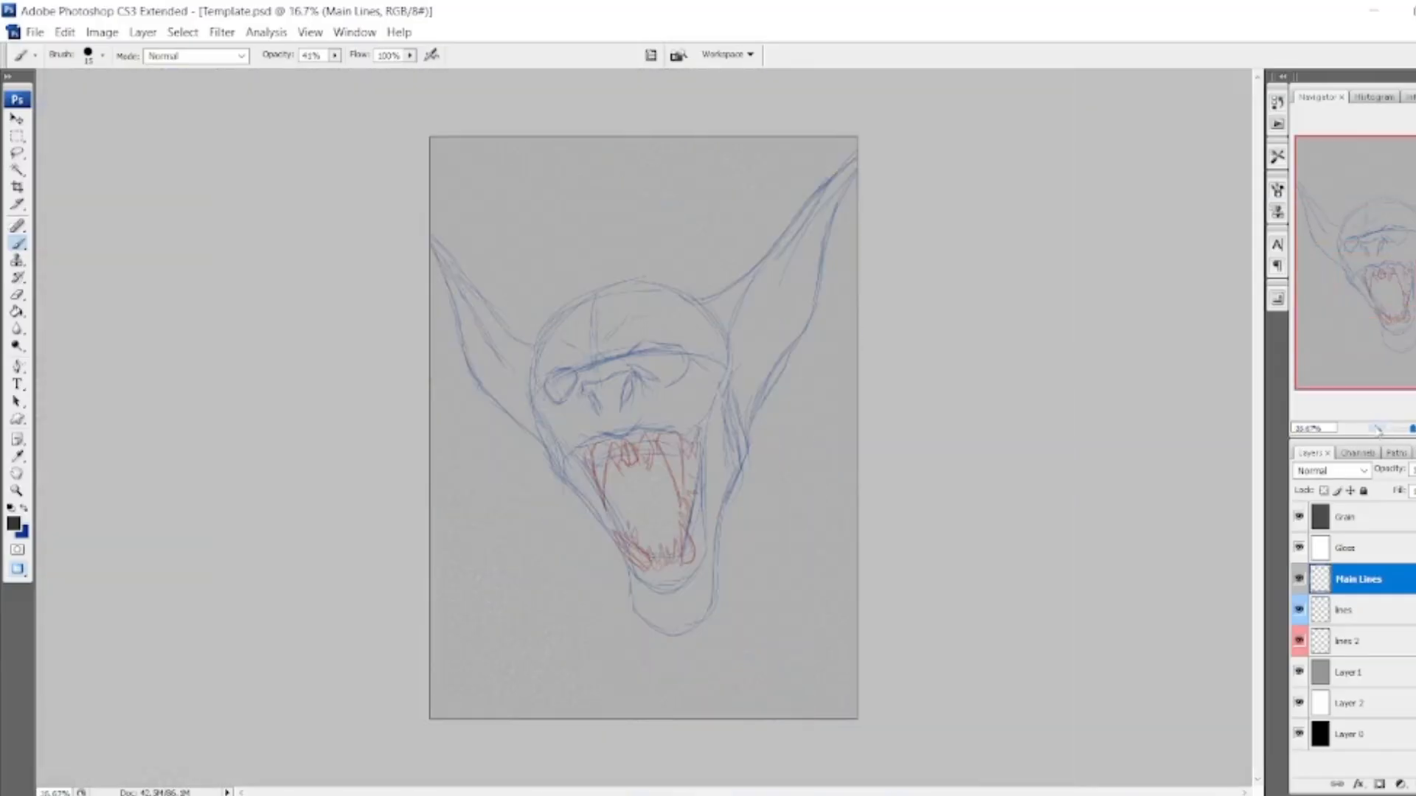
Paint broad size 200 Brush strokes over the ears, forehead and left cheek on the "lines" layer.
{"action": "left_click", "coordinate": [1380, 606]}
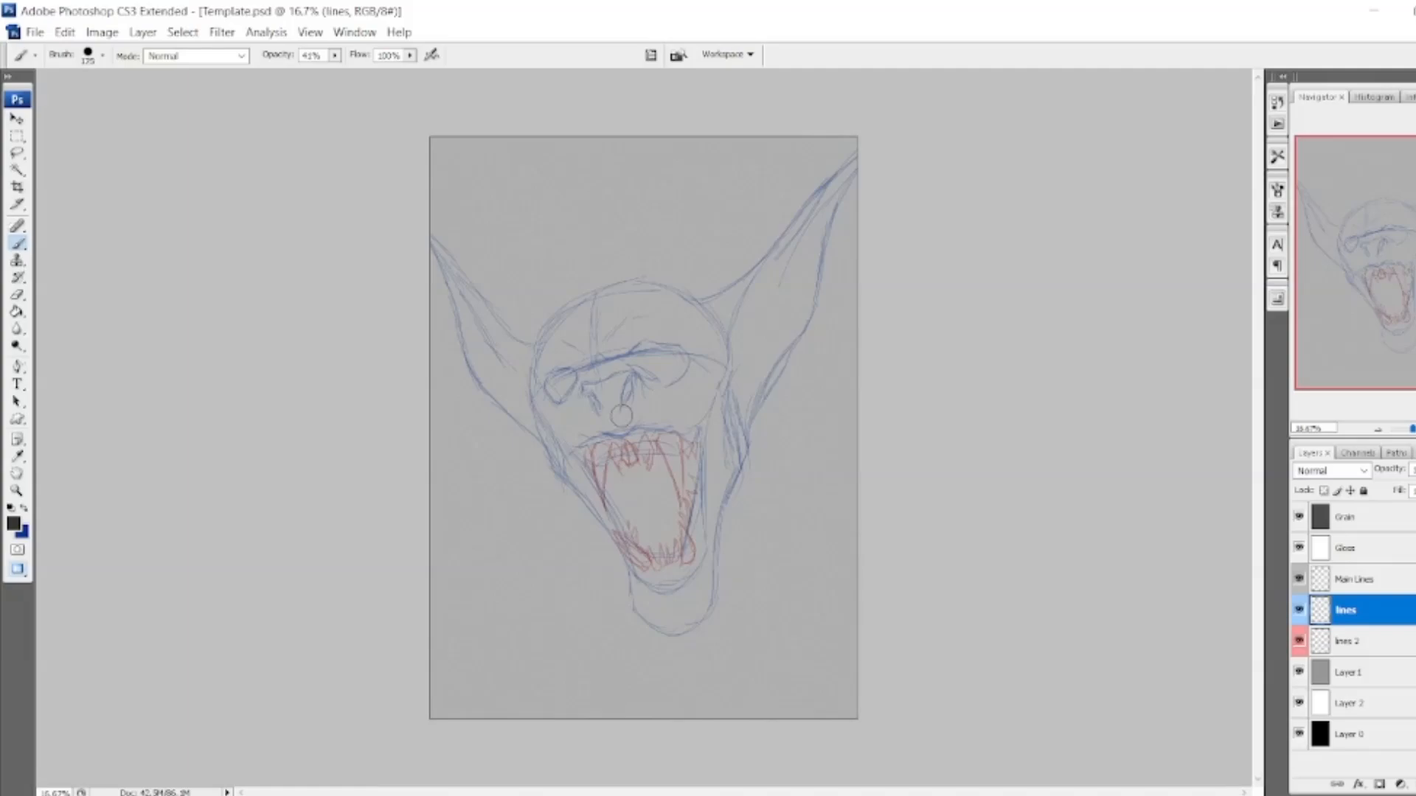
{"action": "key", "text": "]"}
{"action": "left_click_drag", "start_coordinate": [683, 354], "coordinate": [842, 187]}
{"action": "mouse_move", "coordinate": [743, 293]}
{"action": "left_mouse_down"}
{"action": "mouse_move", "coordinate": [853, 164]}
{"action": "mouse_move", "coordinate": [761, 363]}
{"action": "left_mouse_up"}
{"action": "left_click_drag", "start_coordinate": [822, 234], "coordinate": [744, 391]}
{"action": "left_click_drag", "start_coordinate": [791, 267], "coordinate": [668, 359]}
{"action": "mouse_move", "coordinate": [717, 314]}
{"action": "left_mouse_down"}
{"action": "mouse_move", "coordinate": [610, 284]}
{"action": "mouse_move", "coordinate": [520, 331]}
{"action": "mouse_move", "coordinate": [508, 379]}
{"action": "left_mouse_up"}
{"action": "mouse_move", "coordinate": [484, 344]}
{"action": "left_mouse_down"}
{"action": "mouse_move", "coordinate": [443, 239]}
{"action": "mouse_move", "coordinate": [562, 465]}
{"action": "left_mouse_up"}
{"action": "left_click_drag", "start_coordinate": [528, 385], "coordinate": [614, 502]}
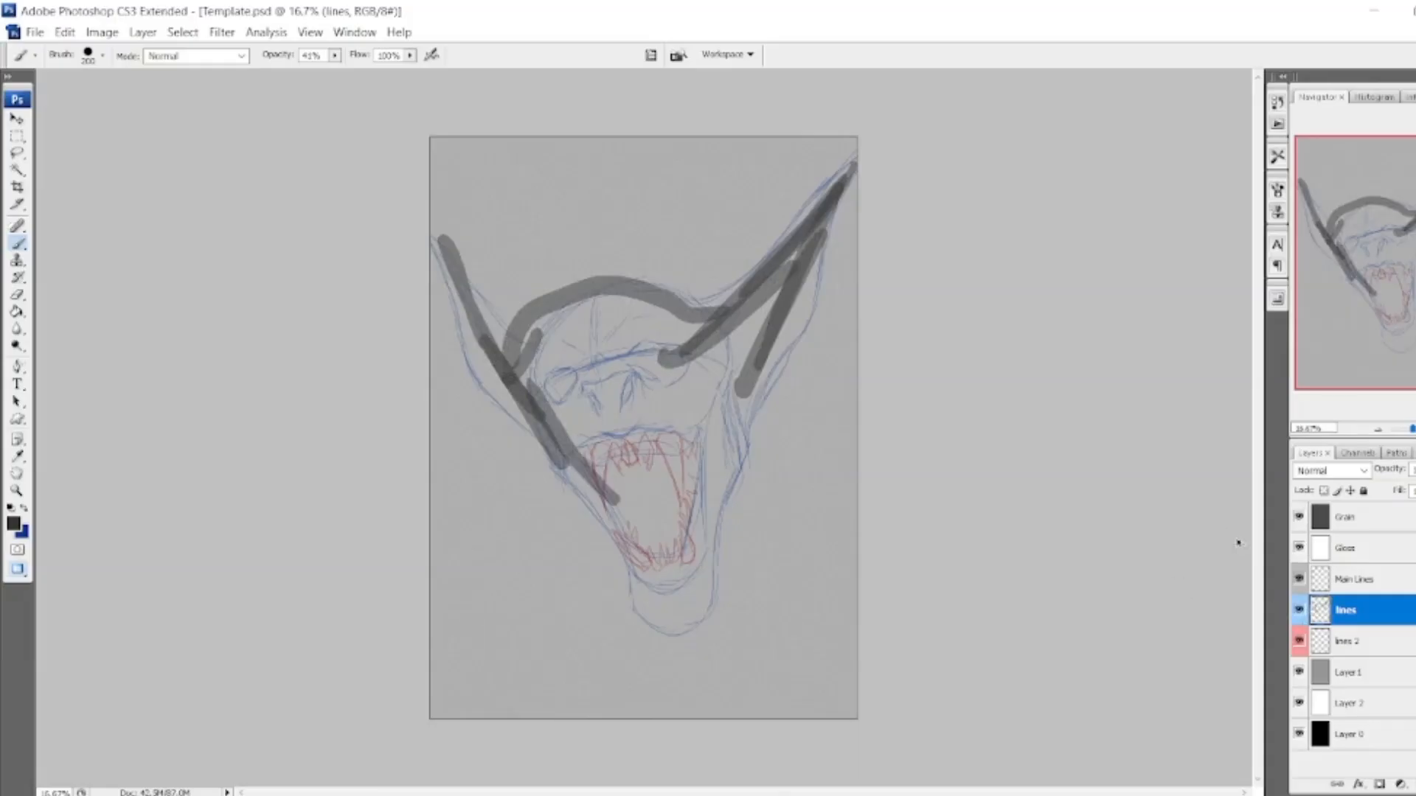
Undo all the broad strokes on the "lines" layer and make "Main Lines" the active layer.
{"action": "key", "text": "ctrl+alt+z"}
{"action": "key", "text": "ctrl+alt+z"}
{"action": "key", "text": "ctrl+alt+z"}
{"action": "key", "text": "ctrl+alt+z"}
{"action": "key", "text": "ctrl+alt+z"}
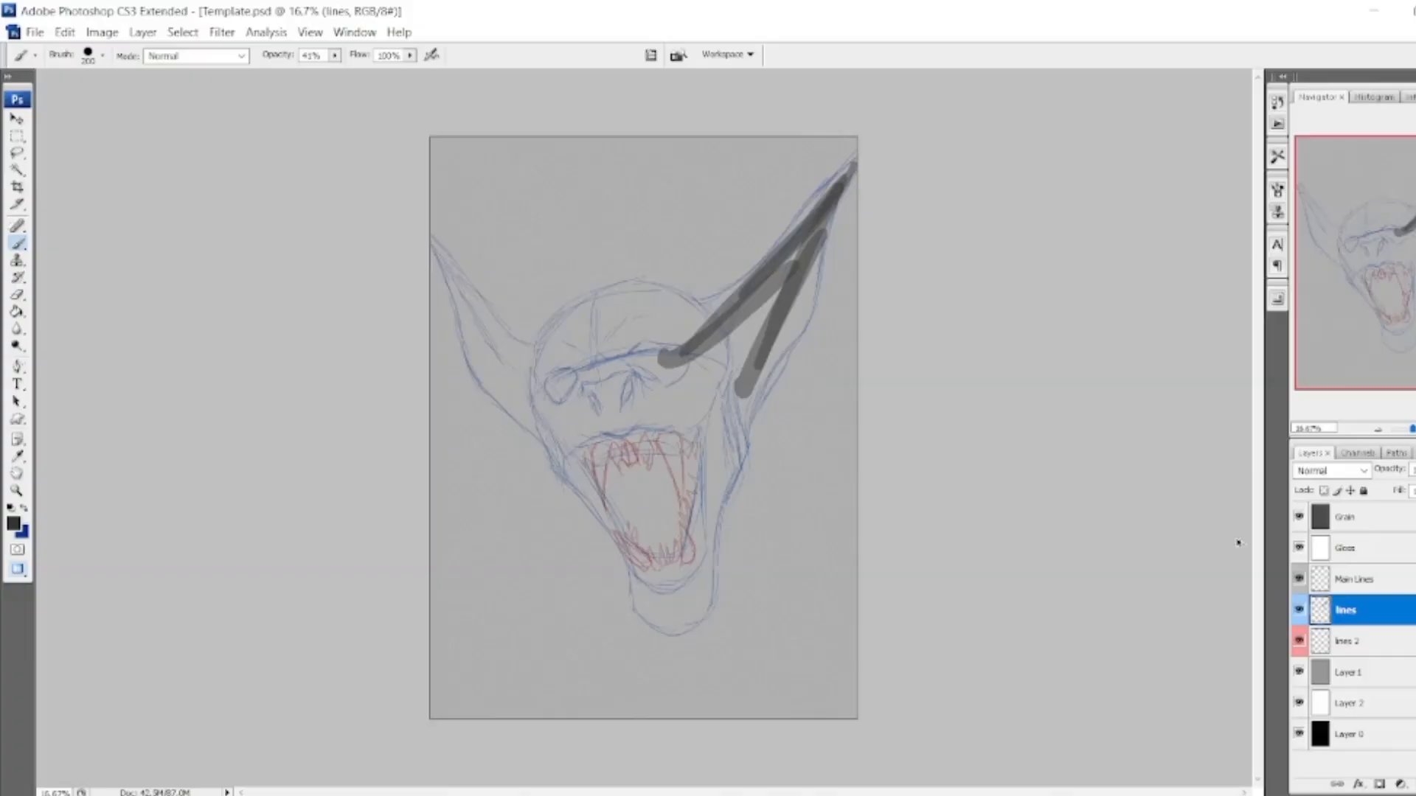
{"action": "key", "text": "ctrl+alt+z"}
{"action": "key", "text": "ctrl+alt+z"}
{"action": "key", "text": "ctrl+alt+z"}
{"action": "key", "text": "ctrl+alt+z"}
{"action": "key", "text": "ctrl+alt+z"}
{"action": "key", "text": "alt+bracketright"}
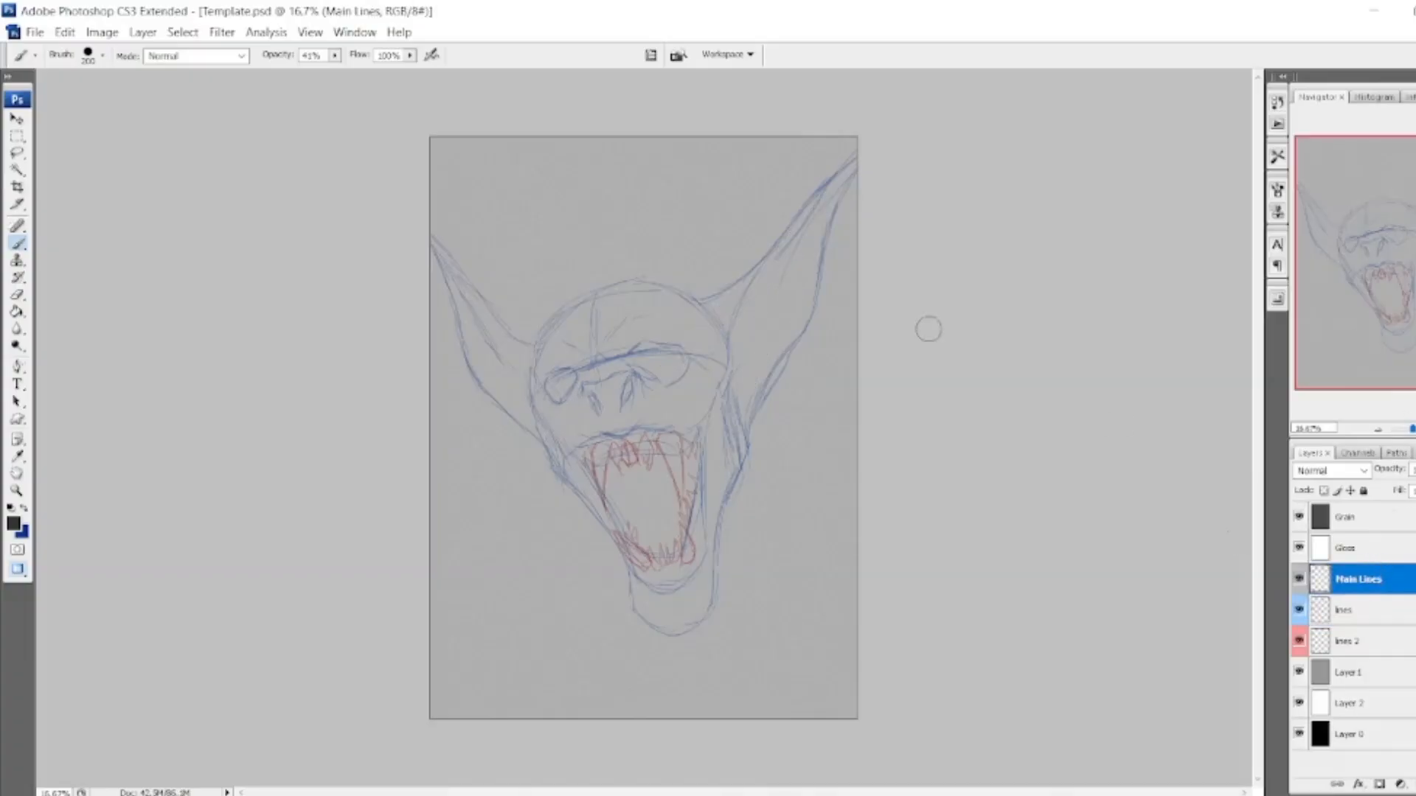
Block in the creature's ears, head and jaw on "Main Lines" with broad, translucent size 200 Brush strokes.
{"action": "mouse_move", "coordinate": [573, 331]}
{"action": "left_mouse_down"}
{"action": "mouse_move", "coordinate": [707, 327]}
{"action": "mouse_move", "coordinate": [822, 183]}
{"action": "left_mouse_up"}
{"action": "mouse_move", "coordinate": [747, 284]}
{"action": "left_mouse_down"}
{"action": "mouse_move", "coordinate": [843, 171]}
{"action": "mouse_move", "coordinate": [791, 313]}
{"action": "left_mouse_up"}
{"action": "mouse_move", "coordinate": [801, 285]}
{"action": "left_mouse_down"}
{"action": "mouse_move", "coordinate": [705, 480]}
{"action": "mouse_move", "coordinate": [696, 612]}
{"action": "left_mouse_up"}
{"action": "mouse_move", "coordinate": [702, 603]}
{"action": "left_mouse_down"}
{"action": "mouse_move", "coordinate": [668, 610]}
{"action": "mouse_move", "coordinate": [594, 415]}
{"action": "left_mouse_up"}
{"action": "left_click_drag", "start_coordinate": [633, 544], "coordinate": [572, 449]}
{"action": "left_click_drag", "start_coordinate": [607, 503], "coordinate": [457, 293]}
{"action": "left_click_drag", "start_coordinate": [480, 376], "coordinate": [436, 273]}
{"action": "left_click_drag", "start_coordinate": [514, 343], "coordinate": [588, 322]}
{"action": "mouse_move", "coordinate": [561, 340]}
{"action": "left_mouse_down"}
{"action": "mouse_move", "coordinate": [510, 341]}
{"action": "mouse_move", "coordinate": [616, 461]}
{"action": "left_mouse_up"}
{"action": "mouse_move", "coordinate": [647, 535]}
{"action": "left_mouse_down"}
{"action": "mouse_move", "coordinate": [617, 360]}
{"action": "mouse_move", "coordinate": [670, 549]}
{"action": "mouse_move", "coordinate": [800, 232]}
{"action": "mouse_move", "coordinate": [787, 298]}
{"action": "mouse_move", "coordinate": [569, 343]}
{"action": "mouse_move", "coordinate": [530, 368]}
{"action": "mouse_move", "coordinate": [584, 332]}
{"action": "mouse_move", "coordinate": [648, 375]}
{"action": "left_mouse_up"}
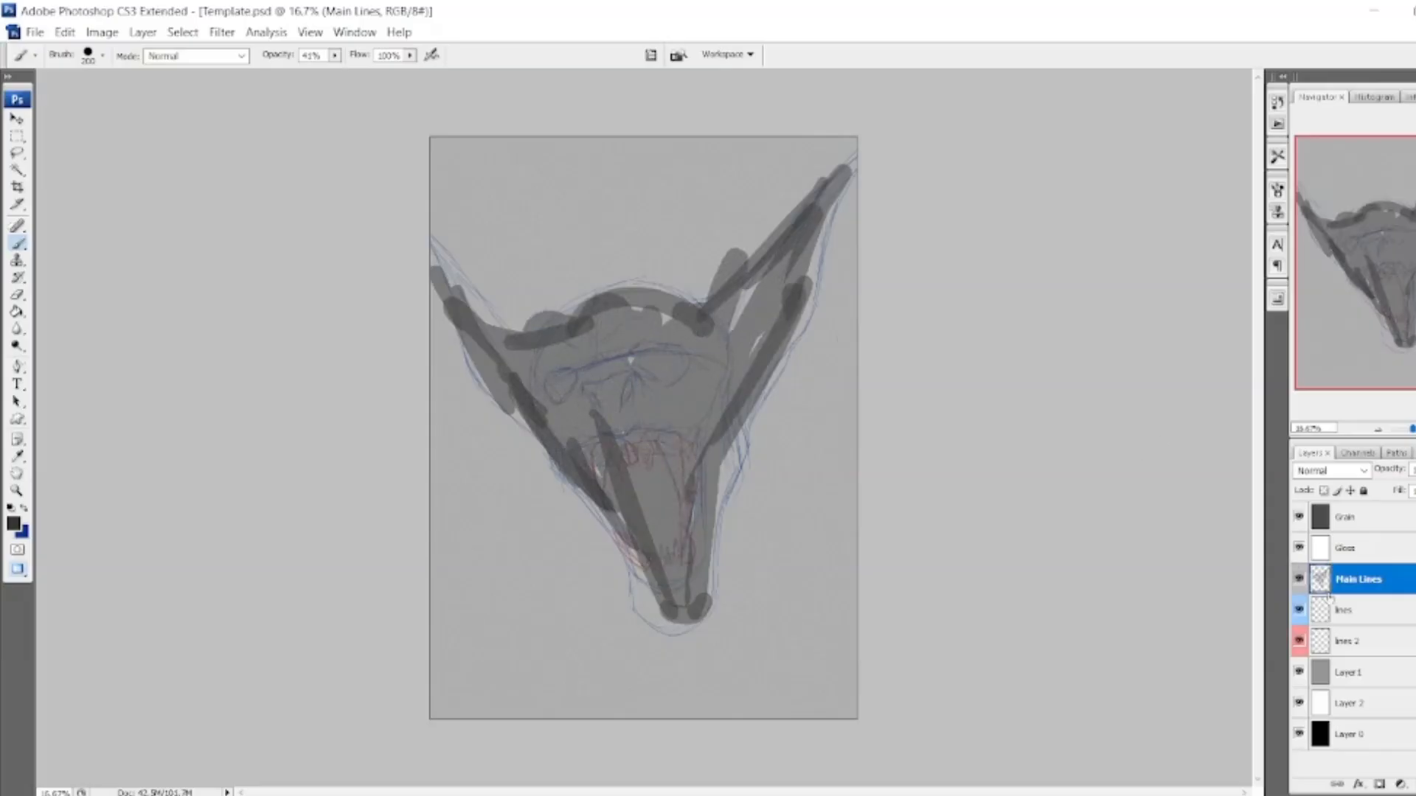
Hide the "lines" and "lines 2" sketch layers and darken the blocked-in ears, forehead and jaw edges.
{"action": "left_click", "coordinate": [1298, 610]}
{"action": "left_click", "coordinate": [1298, 640]}
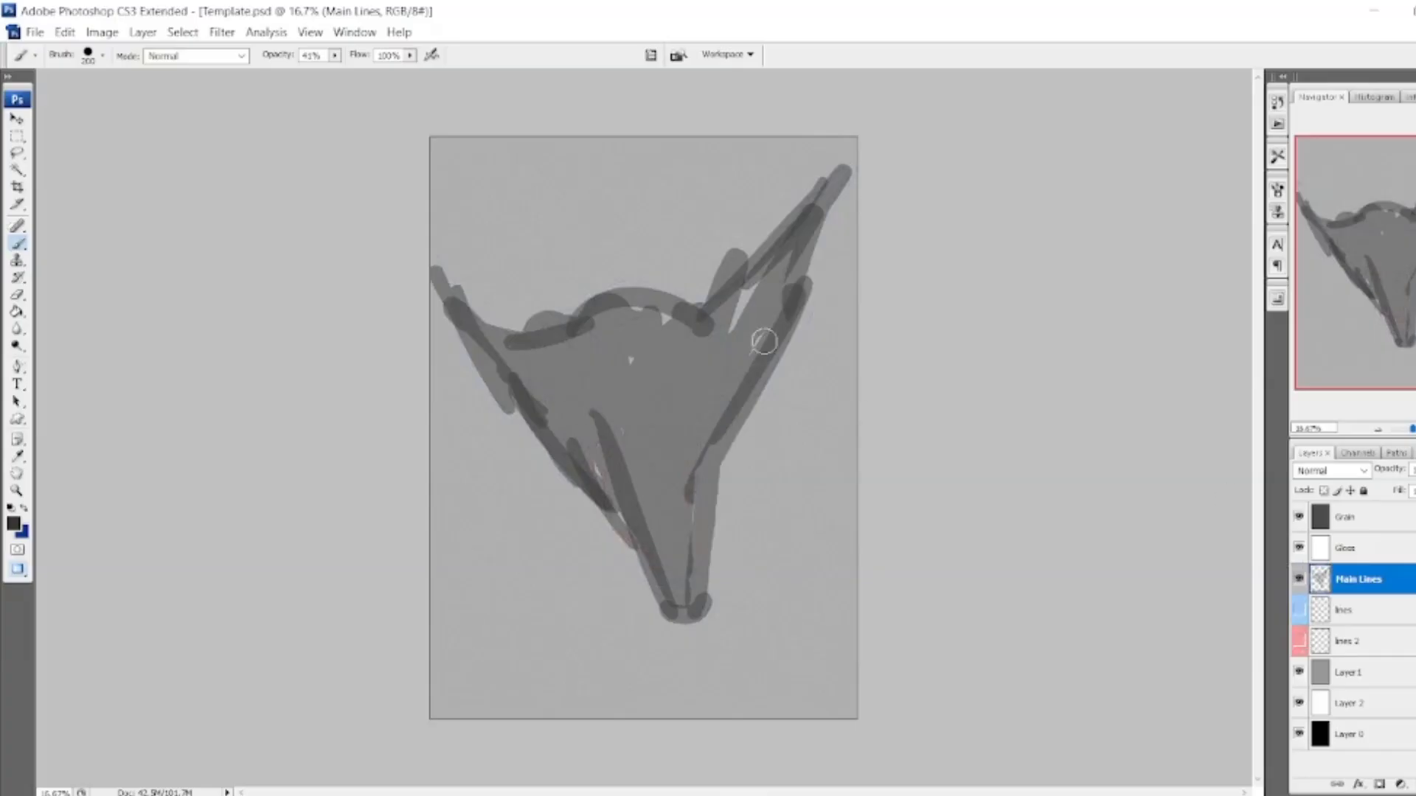
{"action": "mouse_move", "coordinate": [634, 383]}
{"action": "left_mouse_down"}
{"action": "mouse_move", "coordinate": [711, 327]}
{"action": "mouse_move", "coordinate": [661, 348]}
{"action": "mouse_move", "coordinate": [643, 317]}
{"action": "mouse_move", "coordinate": [568, 343]}
{"action": "mouse_move", "coordinate": [515, 341]}
{"action": "mouse_move", "coordinate": [589, 435]}
{"action": "mouse_move", "coordinate": [672, 601]}
{"action": "mouse_move", "coordinate": [683, 558]}
{"action": "mouse_move", "coordinate": [687, 593]}
{"action": "mouse_move", "coordinate": [712, 407]}
{"action": "mouse_move", "coordinate": [709, 447]}
{"action": "mouse_move", "coordinate": [802, 211]}
{"action": "mouse_move", "coordinate": [848, 161]}
{"action": "mouse_move", "coordinate": [756, 296]}
{"action": "mouse_move", "coordinate": [708, 312]}
{"action": "mouse_move", "coordinate": [618, 306]}
{"action": "mouse_move", "coordinate": [670, 324]}
{"action": "mouse_move", "coordinate": [548, 343]}
{"action": "mouse_move", "coordinate": [437, 296]}
{"action": "mouse_move", "coordinate": [424, 271]}
{"action": "mouse_move", "coordinate": [455, 319]}
{"action": "mouse_move", "coordinate": [501, 349]}
{"action": "mouse_move", "coordinate": [499, 329]}
{"action": "mouse_move", "coordinate": [581, 354]}
{"action": "mouse_move", "coordinate": [638, 326]}
{"action": "mouse_move", "coordinate": [653, 357]}
{"action": "left_mouse_up"}
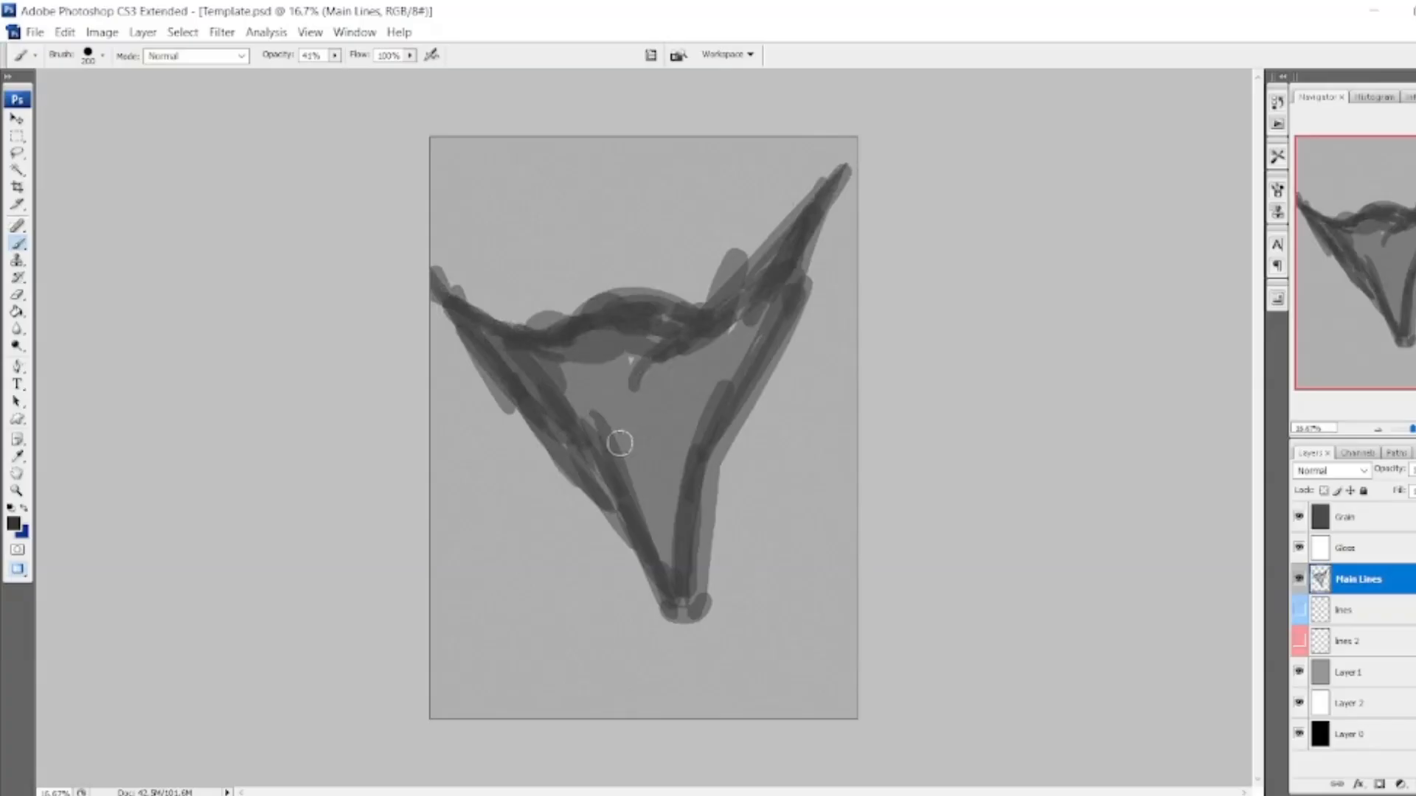
Paint dark eyes and an open mouth into the silhouette and deepen the right ear and jaw.
{"action": "left_click_drag", "start_coordinate": [643, 415], "coordinate": [683, 391]}
{"action": "mouse_move", "coordinate": [601, 411]}
{"action": "left_mouse_down"}
{"action": "mouse_move", "coordinate": [585, 420]}
{"action": "mouse_move", "coordinate": [567, 404]}
{"action": "left_mouse_up"}
{"action": "left_click_drag", "start_coordinate": [683, 396], "coordinate": [675, 400]}
{"action": "mouse_move", "coordinate": [620, 465]}
{"action": "left_mouse_down"}
{"action": "mouse_move", "coordinate": [671, 452]}
{"action": "mouse_move", "coordinate": [635, 480]}
{"action": "left_mouse_up"}
{"action": "left_click_drag", "start_coordinate": [642, 534], "coordinate": [682, 443]}
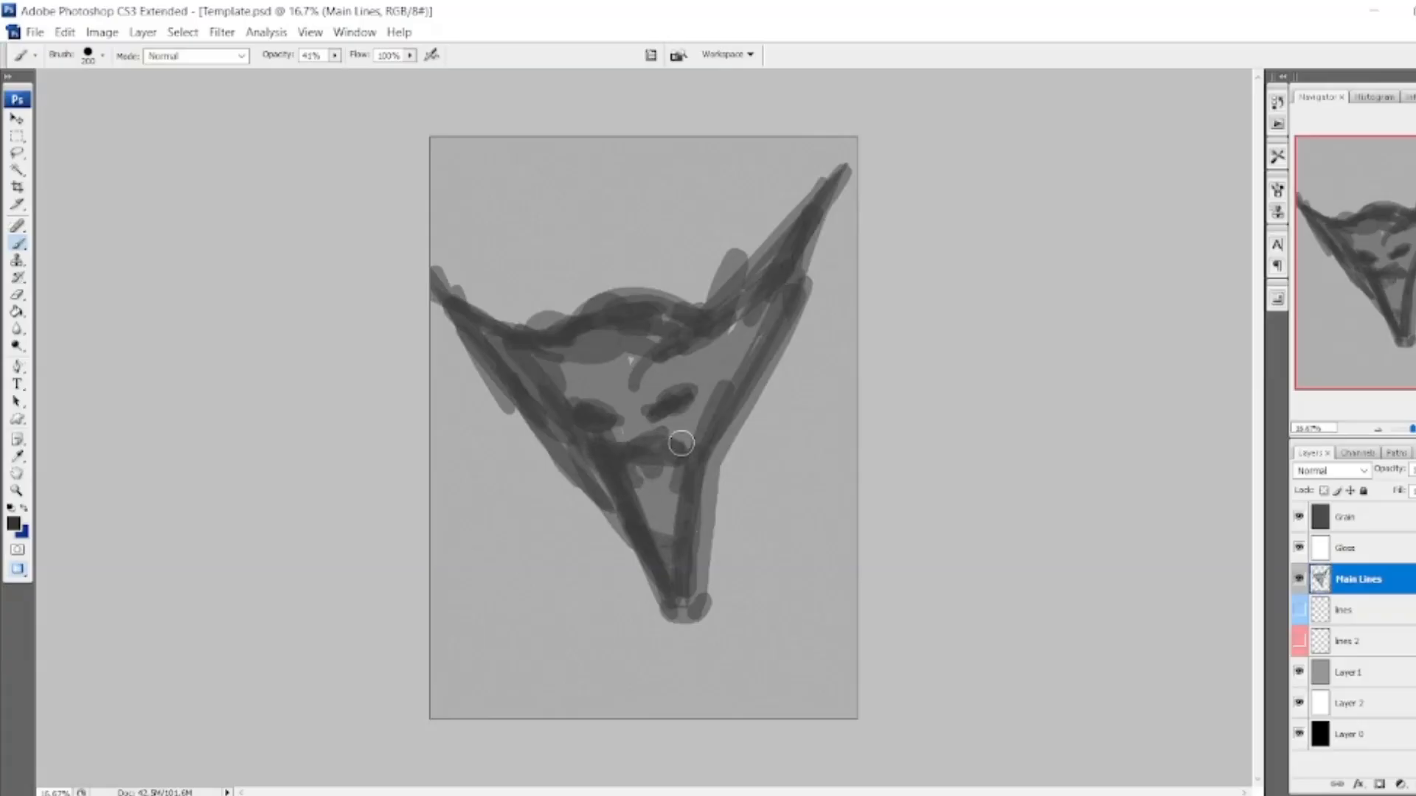
{"action": "mouse_move", "coordinate": [703, 387]}
{"action": "left_mouse_down"}
{"action": "mouse_move", "coordinate": [759, 306]}
{"action": "mouse_move", "coordinate": [723, 366]}
{"action": "mouse_move", "coordinate": [654, 326]}
{"action": "mouse_move", "coordinate": [709, 340]}
{"action": "mouse_move", "coordinate": [679, 315]}
{"action": "mouse_move", "coordinate": [708, 315]}
{"action": "mouse_move", "coordinate": [751, 271]}
{"action": "mouse_move", "coordinate": [763, 329]}
{"action": "mouse_move", "coordinate": [693, 476]}
{"action": "mouse_move", "coordinate": [688, 556]}
{"action": "left_mouse_up"}
{"action": "left_click_drag", "start_coordinate": [690, 476], "coordinate": [630, 466]}
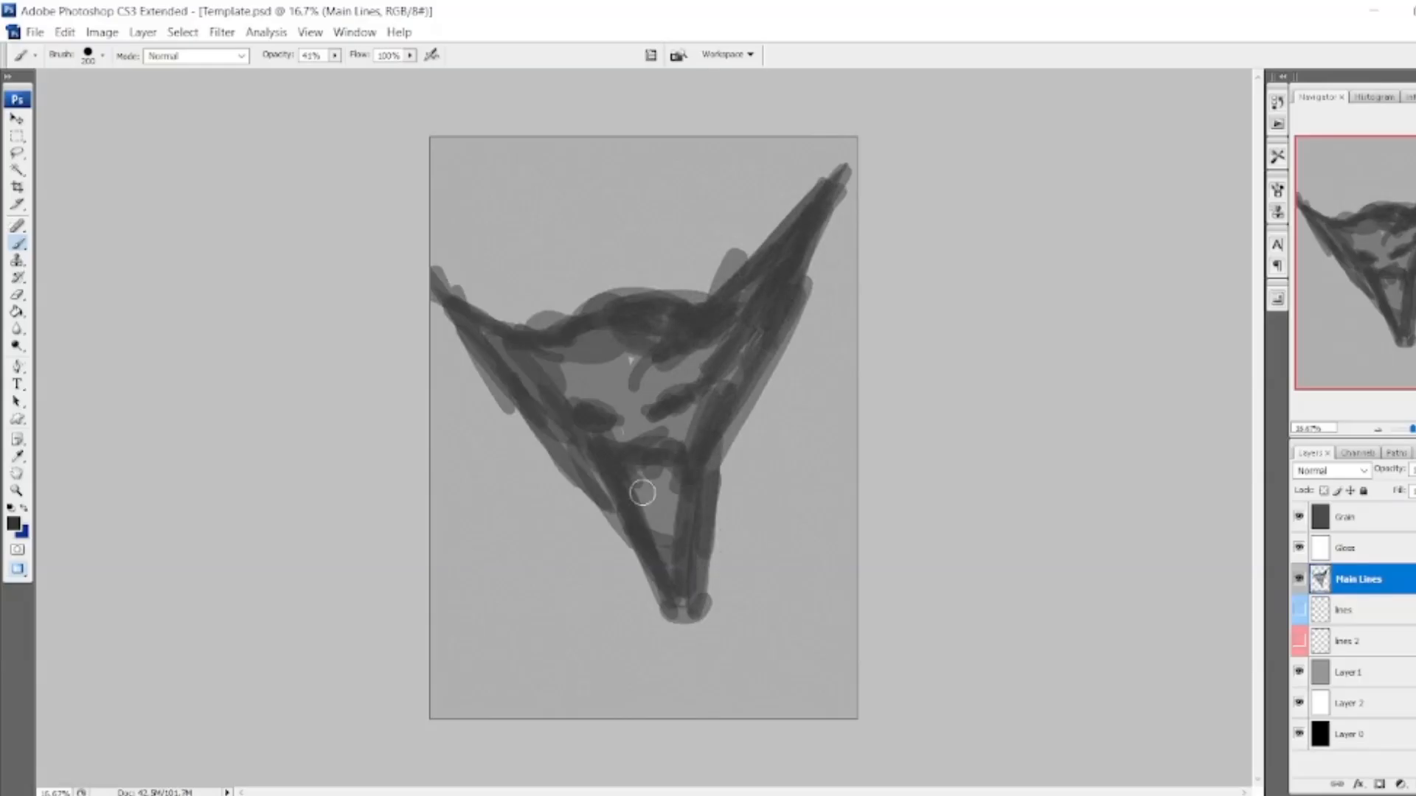
Show both sketch layers again and erase the entire blocked-in silhouette from "Main Lines" with a size 400 Eraser.
{"action": "left_click_drag", "start_coordinate": [1299, 611], "coordinate": [1300, 640]}
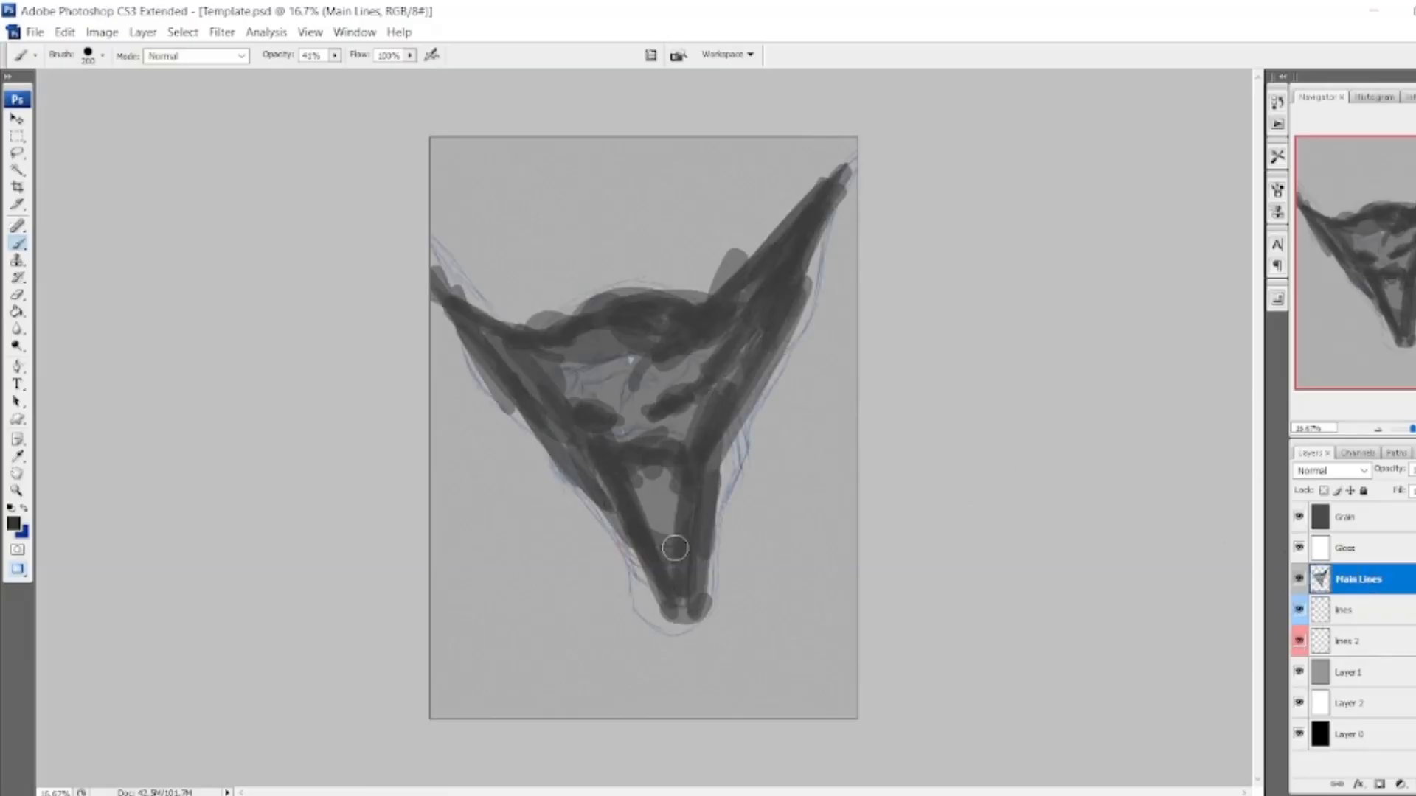
{"action": "left_click", "coordinate": [17, 295]}
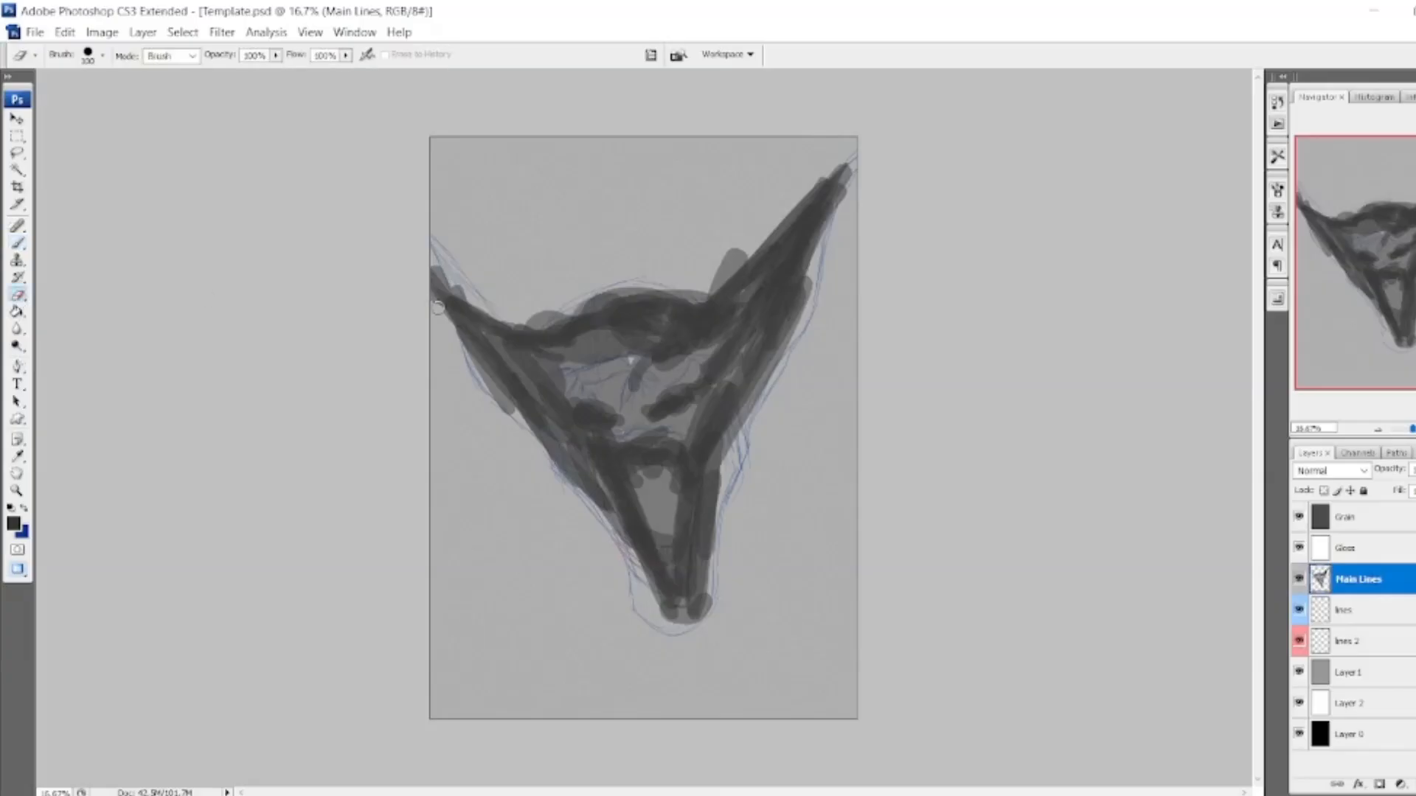
{"action": "key", "text": "bracketright"}
{"action": "key", "text": "bracketright"}
{"action": "key", "text": "bracketright"}
{"action": "key", "text": "bracketright"}
{"action": "left_click_drag", "start_coordinate": [435, 228], "coordinate": [529, 379]}
{"action": "mouse_move", "coordinate": [540, 447]}
{"action": "left_mouse_down"}
{"action": "mouse_move", "coordinate": [541, 348]}
{"action": "mouse_move", "coordinate": [516, 395]}
{"action": "mouse_move", "coordinate": [647, 342]}
{"action": "mouse_move", "coordinate": [691, 380]}
{"action": "mouse_move", "coordinate": [644, 384]}
{"action": "mouse_move", "coordinate": [731, 222]}
{"action": "mouse_move", "coordinate": [754, 382]}
{"action": "mouse_move", "coordinate": [861, 124]}
{"action": "left_mouse_up"}
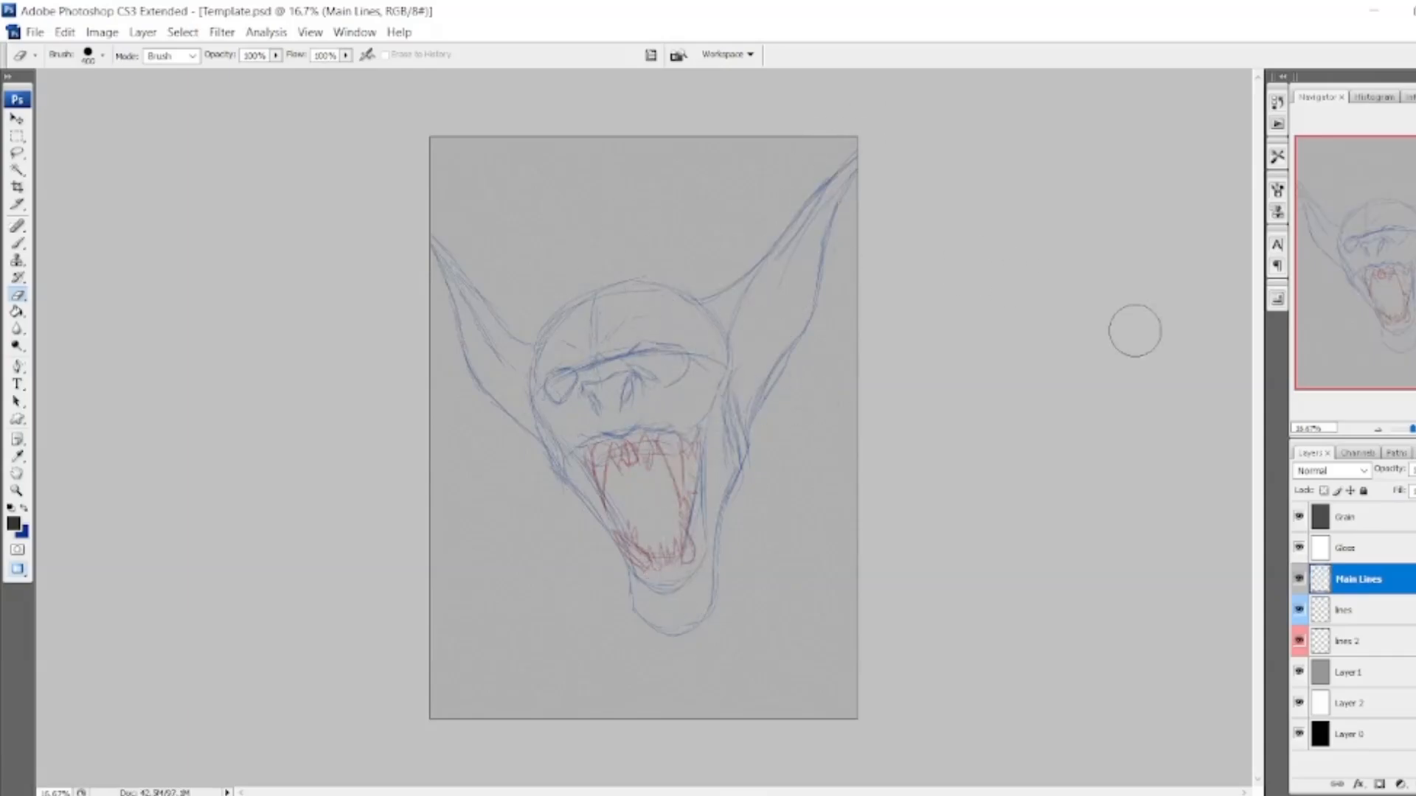
Return to the Brush for detailed face work, setting it to size 20 with 40% opacity.
{"action": "left_click", "coordinate": [18, 244]}
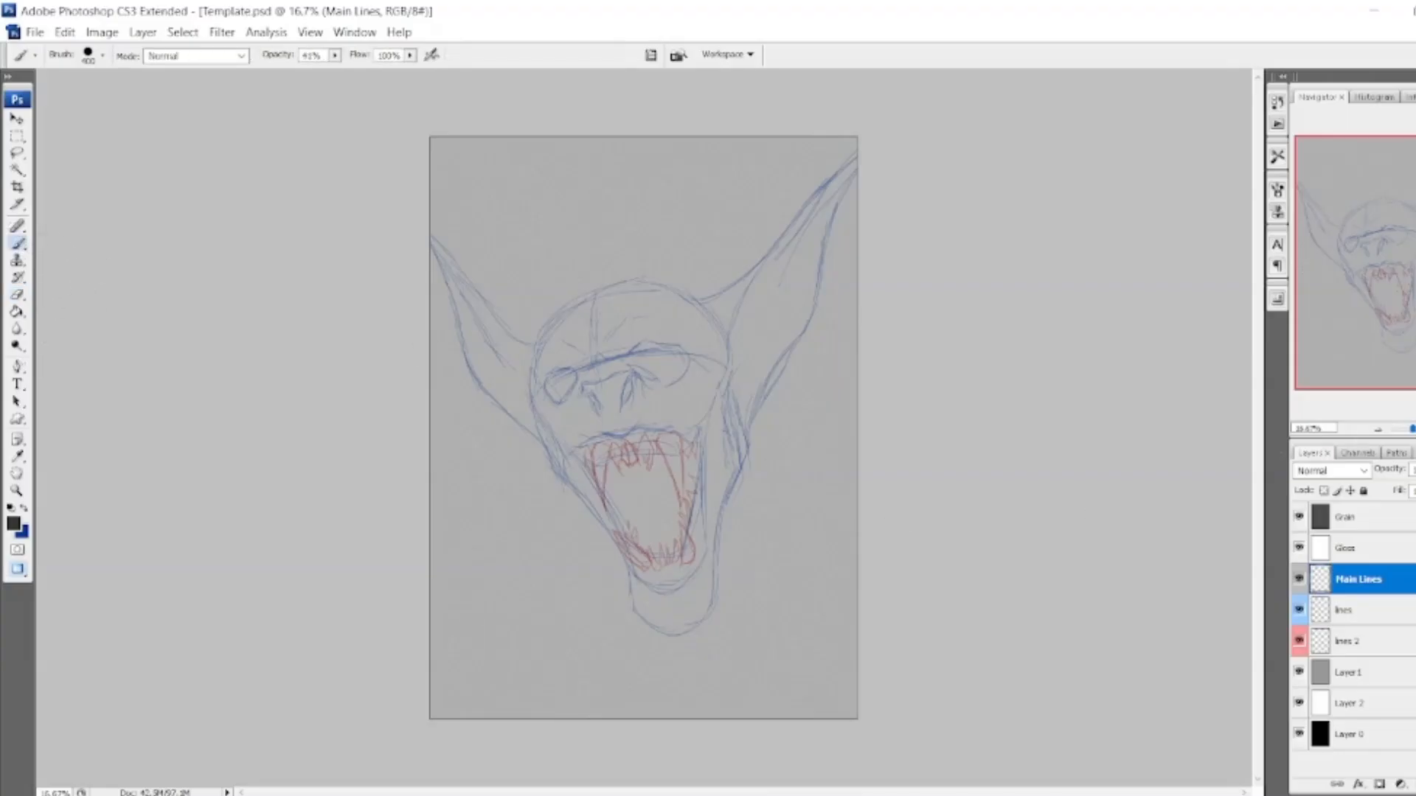
{"action": "key", "text": "ctrl+plus"}
{"action": "key", "text": "ctrl+plus"}
{"action": "key", "text": "ctrl+plus"}
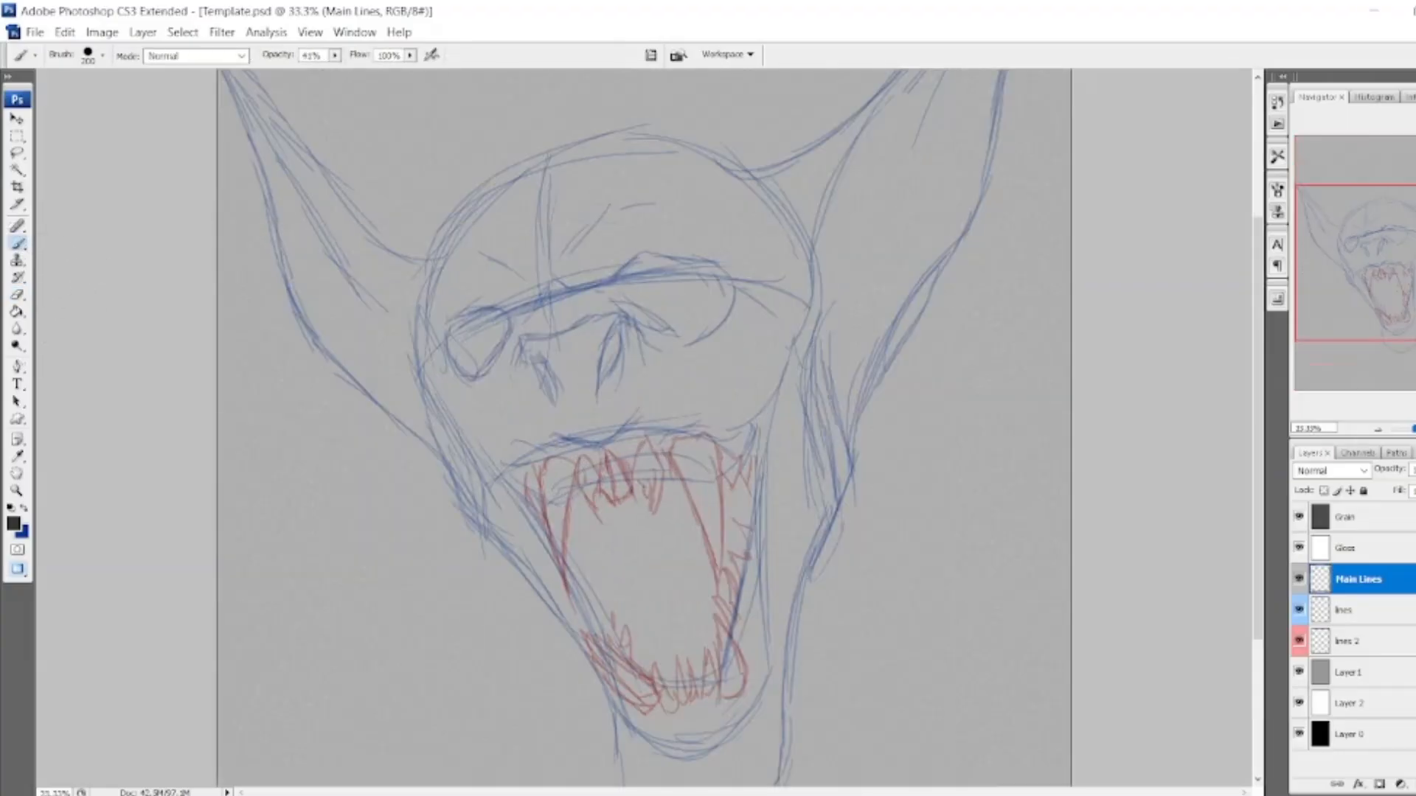
{"action": "key", "text": "bracketleft"}
{"action": "key", "text": "bracketleft"}
{"action": "key", "text": "bracketleft"}
{"action": "left_click_drag", "start_coordinate": [642, 332], "coordinate": [671, 396]}
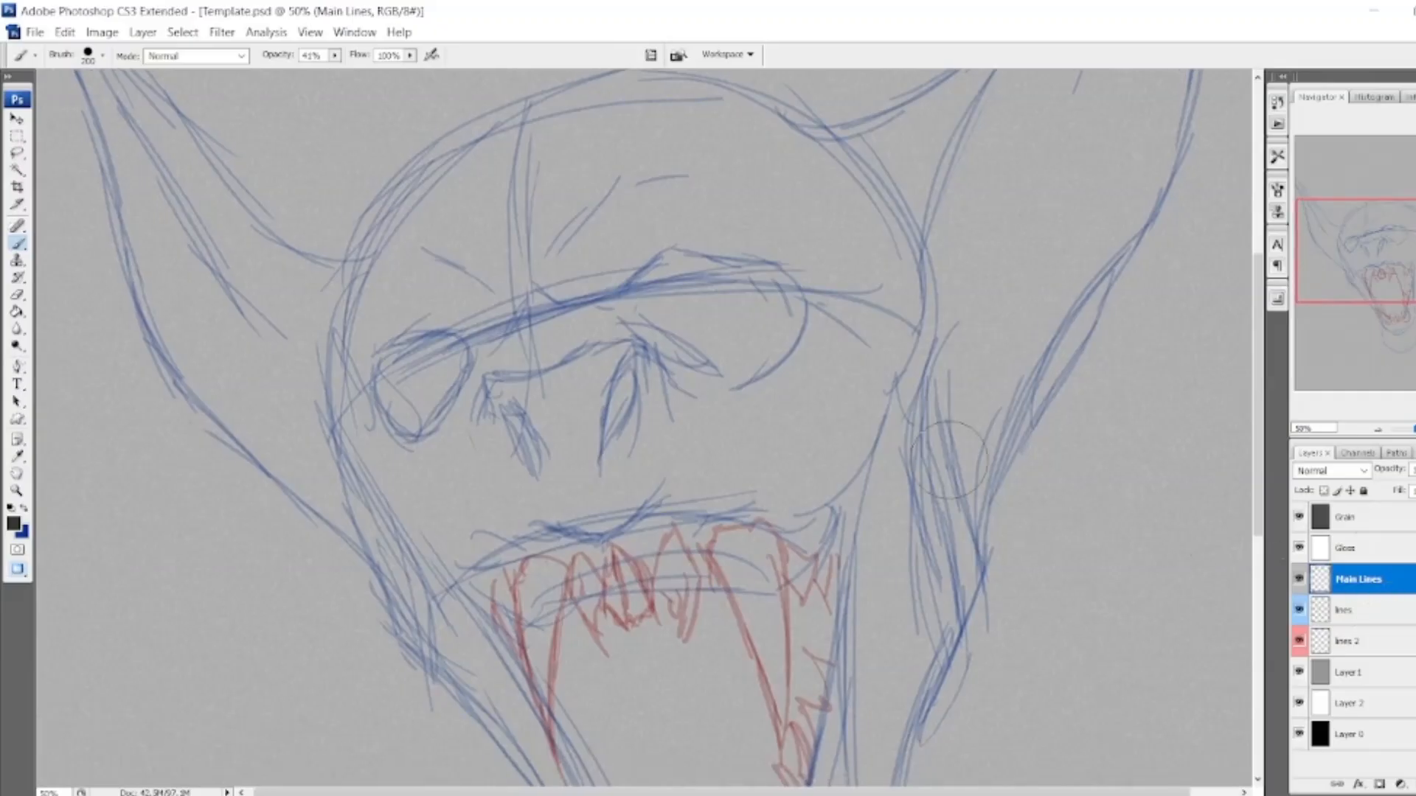
{"action": "left_click", "coordinate": [334, 55]}
{"action": "left_click_drag", "start_coordinate": [334, 71], "coordinate": [336, 71]}
{"action": "key", "text": "["}
{"action": "key", "text": "["}
{"action": "key", "text": "["}
{"action": "key", "text": "["}
{"action": "key", "text": "["}
{"action": "key", "text": "["}
{"action": "key", "text": "["}
{"action": "key", "text": "["}
{"action": "key", "text": "["}
{"action": "key", "text": "["}
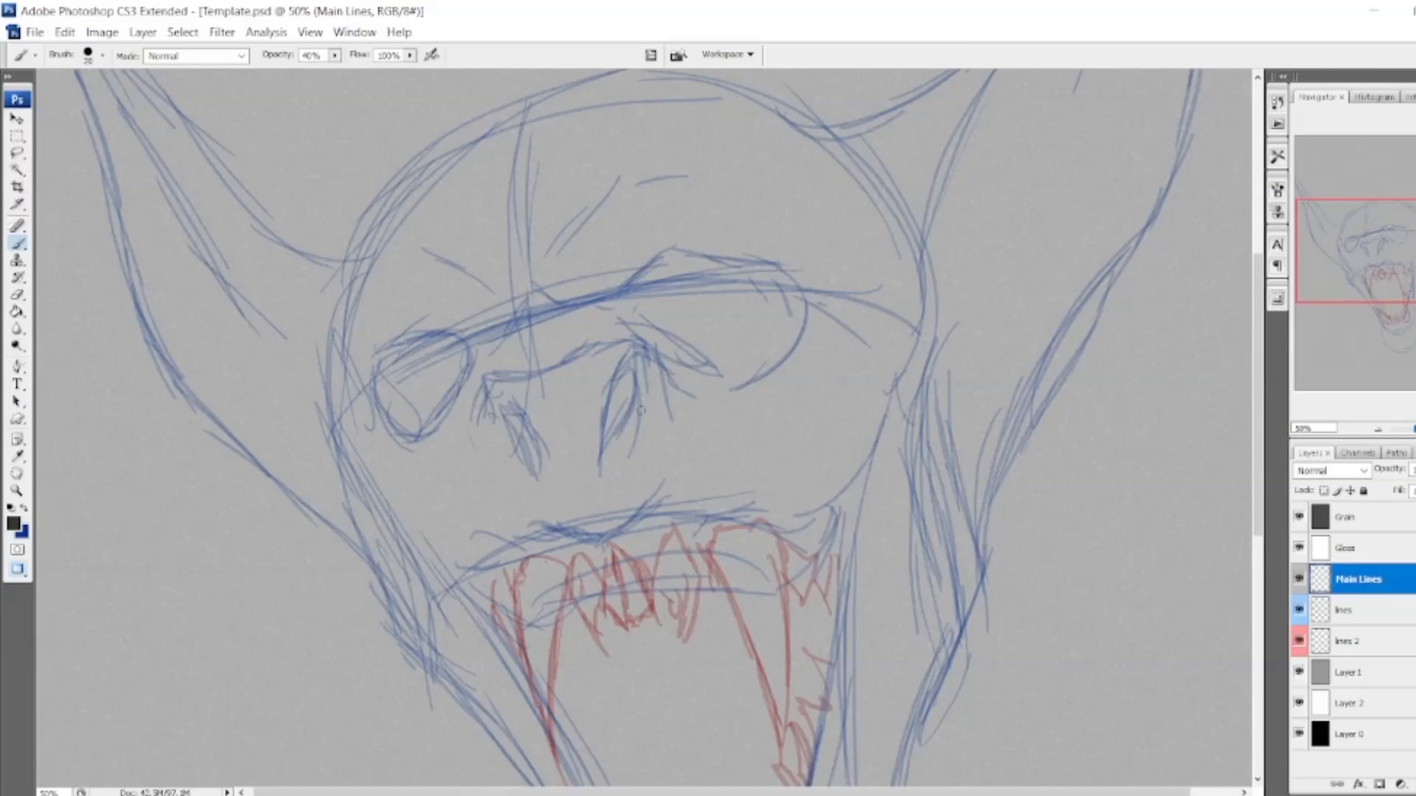
Ink the left edge of the creature's right nostril on the "Main Lines" layer.
{"action": "mouse_move", "coordinate": [1401, 239]}
{"action": "left_mouse_down"}
{"action": "mouse_move", "coordinate": [1402, 284]}
{"action": "mouse_move", "coordinate": [1400, 238]}
{"action": "left_mouse_up"}
{"action": "left_click_drag", "start_coordinate": [624, 351], "coordinate": [604, 428]}
{"action": "mouse_move", "coordinate": [626, 354]}
{"action": "left_mouse_down"}
{"action": "mouse_move", "coordinate": [607, 430]}
{"action": "mouse_move", "coordinate": [635, 340]}
{"action": "left_mouse_up"}
Lower the opacity of the "lines" and "lines 2" sketch layers, then reactivate "Main Lines".
{"action": "left_click", "coordinate": [1368, 616]}
{"action": "left_click", "coordinate": [1413, 469]}
{"action": "left_click_drag", "start_coordinate": [1415, 486], "coordinate": [1412, 486]}
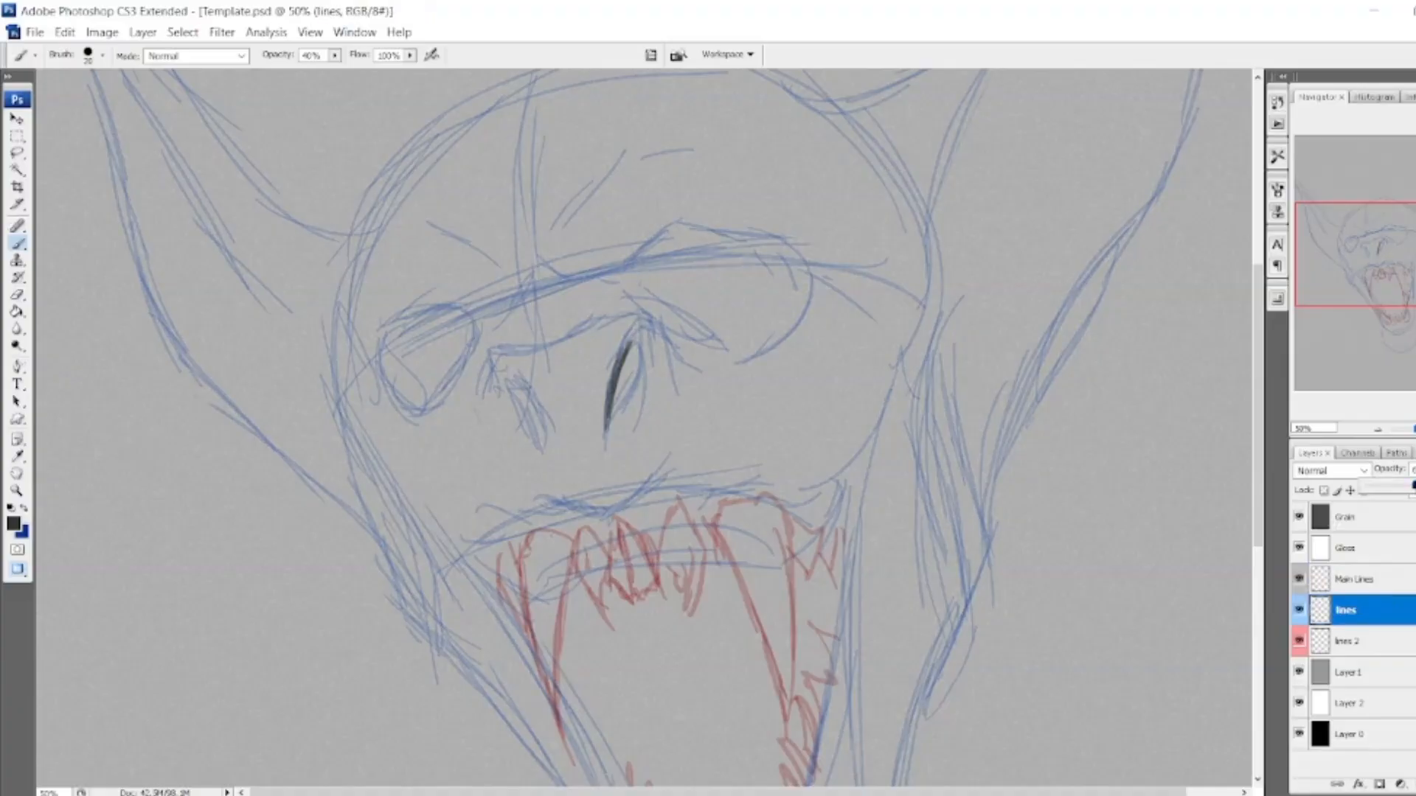
{"action": "left_click", "coordinate": [1385, 641]}
{"action": "left_click_drag", "start_coordinate": [1415, 486], "coordinate": [1413, 486]}
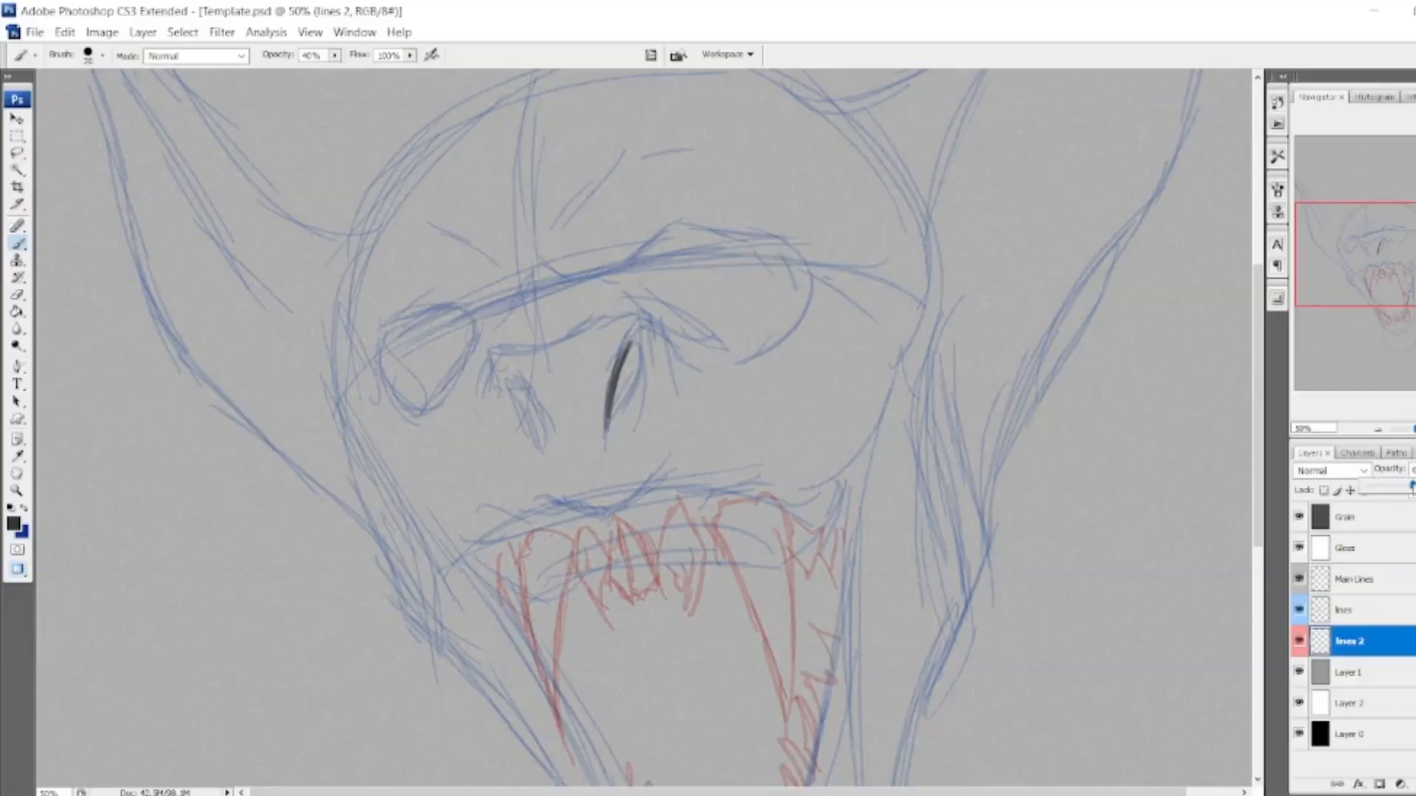
{"action": "left_click", "coordinate": [1376, 582]}
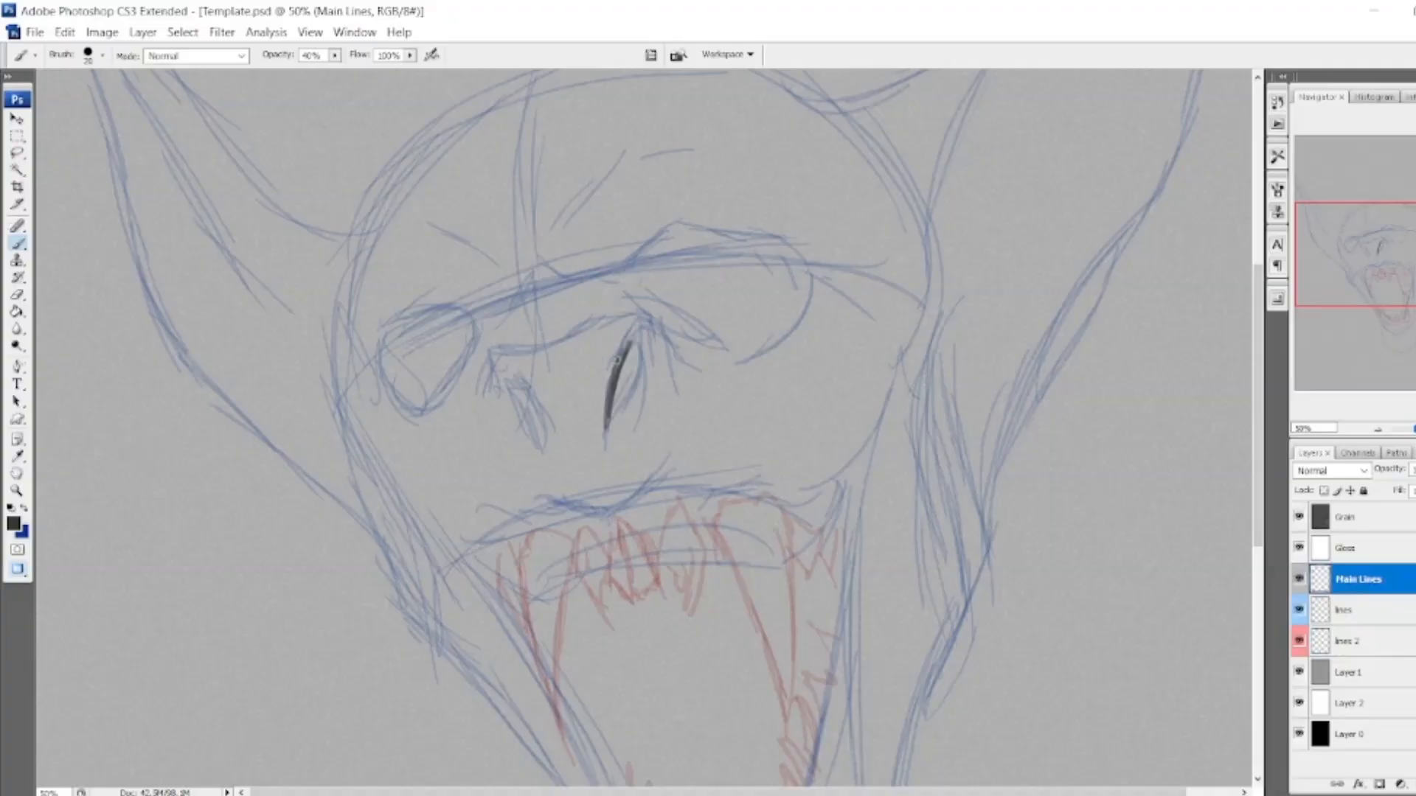
Close the right nostril's outline and ink the left nostril with the Brush opacity raised to 59%.
{"action": "left_click_drag", "start_coordinate": [607, 424], "coordinate": [635, 360]}
{"action": "left_click", "coordinate": [335, 56]}
{"action": "left_click_drag", "start_coordinate": [334, 71], "coordinate": [350, 73]}
{"action": "mouse_move", "coordinate": [519, 383]}
{"action": "left_mouse_down"}
{"action": "mouse_move", "coordinate": [544, 438]}
{"action": "mouse_move", "coordinate": [515, 392]}
{"action": "mouse_move", "coordinate": [529, 421]}
{"action": "mouse_move", "coordinate": [518, 403]}
{"action": "left_mouse_up"}
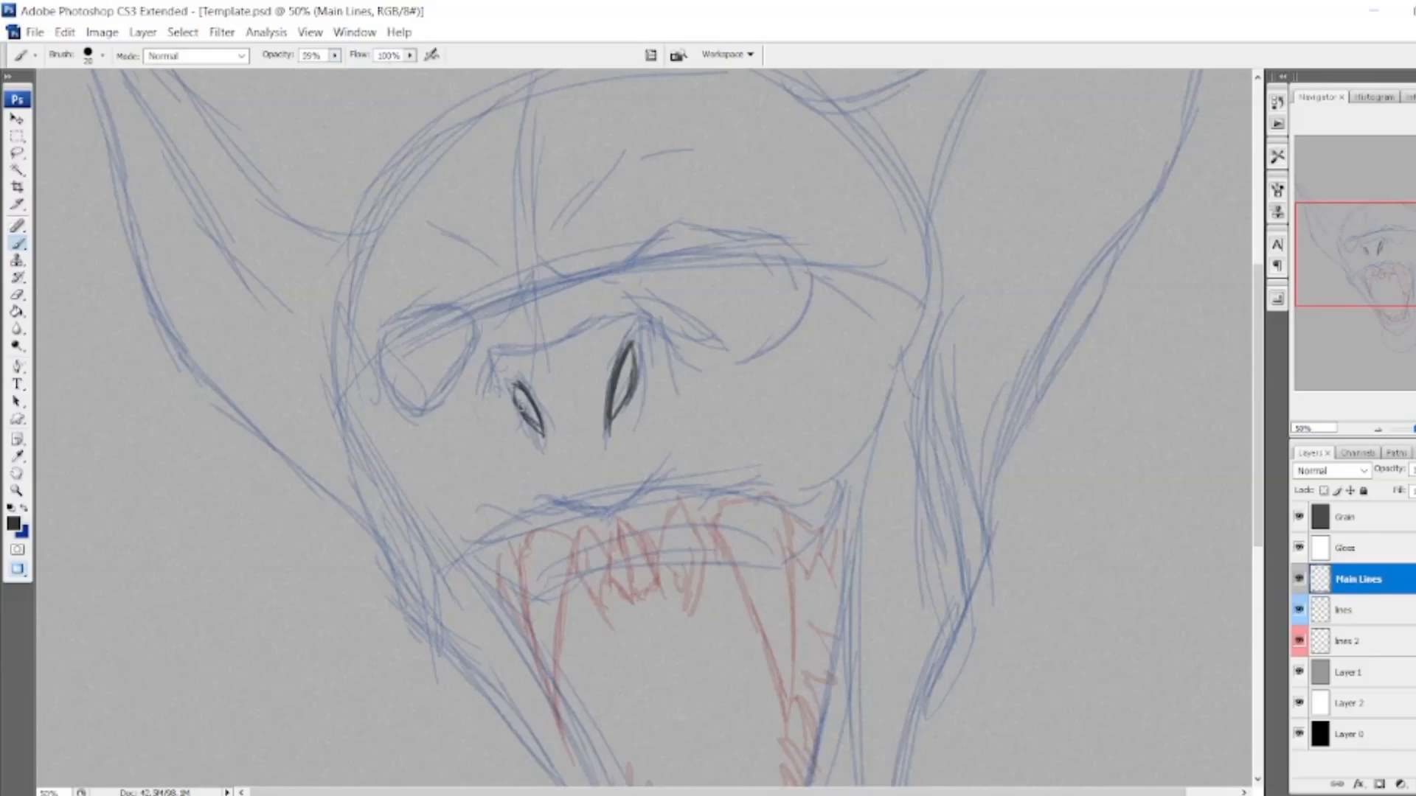
Set the Brush opacity to 45%, strengthen the left nostril and ink the nose's upper contour.
{"action": "left_click", "coordinate": [335, 55]}
{"action": "left_click_drag", "start_coordinate": [335, 72], "coordinate": [326, 74]}
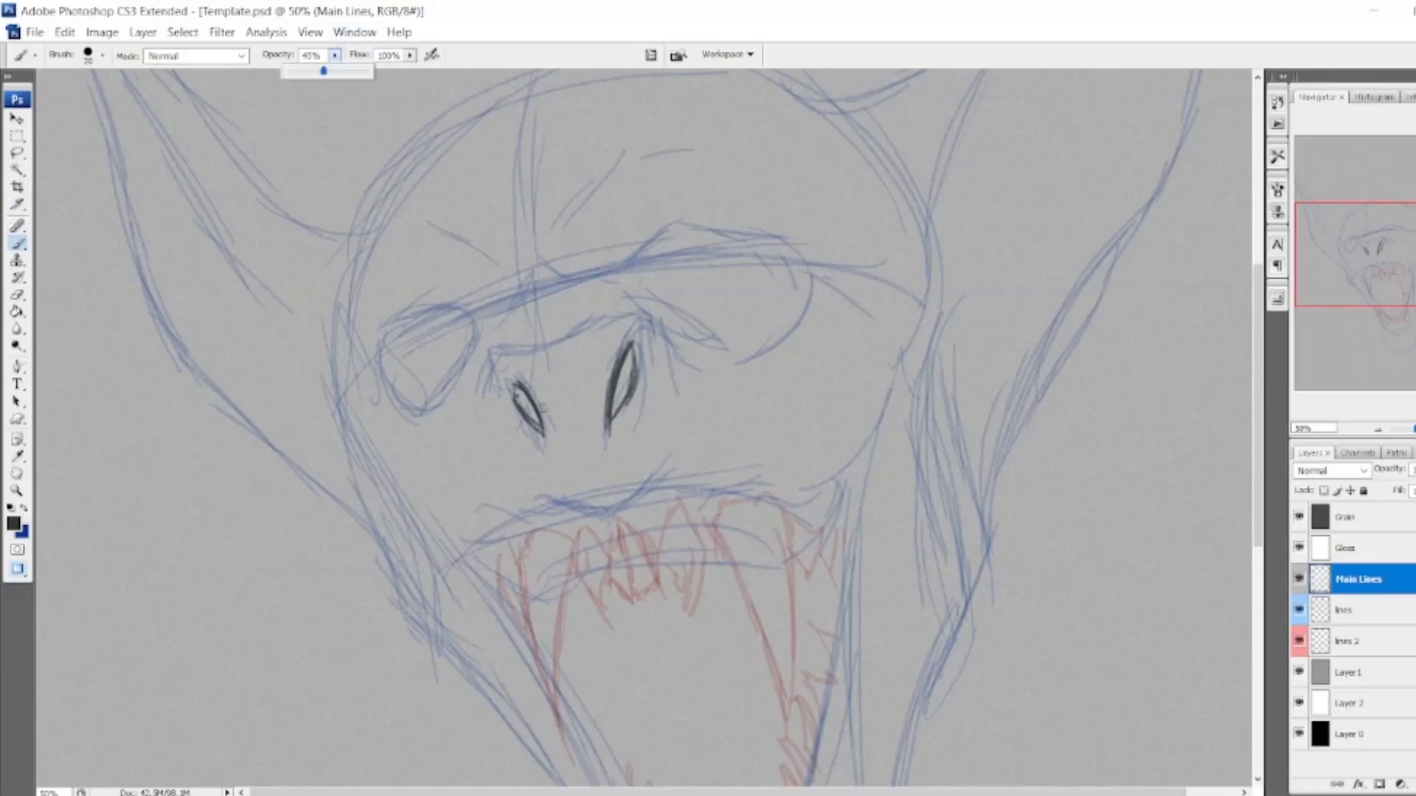
{"action": "mouse_move", "coordinate": [519, 386]}
{"action": "left_mouse_down"}
{"action": "mouse_move", "coordinate": [541, 435]}
{"action": "mouse_move", "coordinate": [516, 383]}
{"action": "mouse_move", "coordinate": [555, 338]}
{"action": "mouse_move", "coordinate": [641, 312]}
{"action": "mouse_move", "coordinate": [672, 381]}
{"action": "mouse_move", "coordinate": [659, 338]}
{"action": "left_mouse_up"}
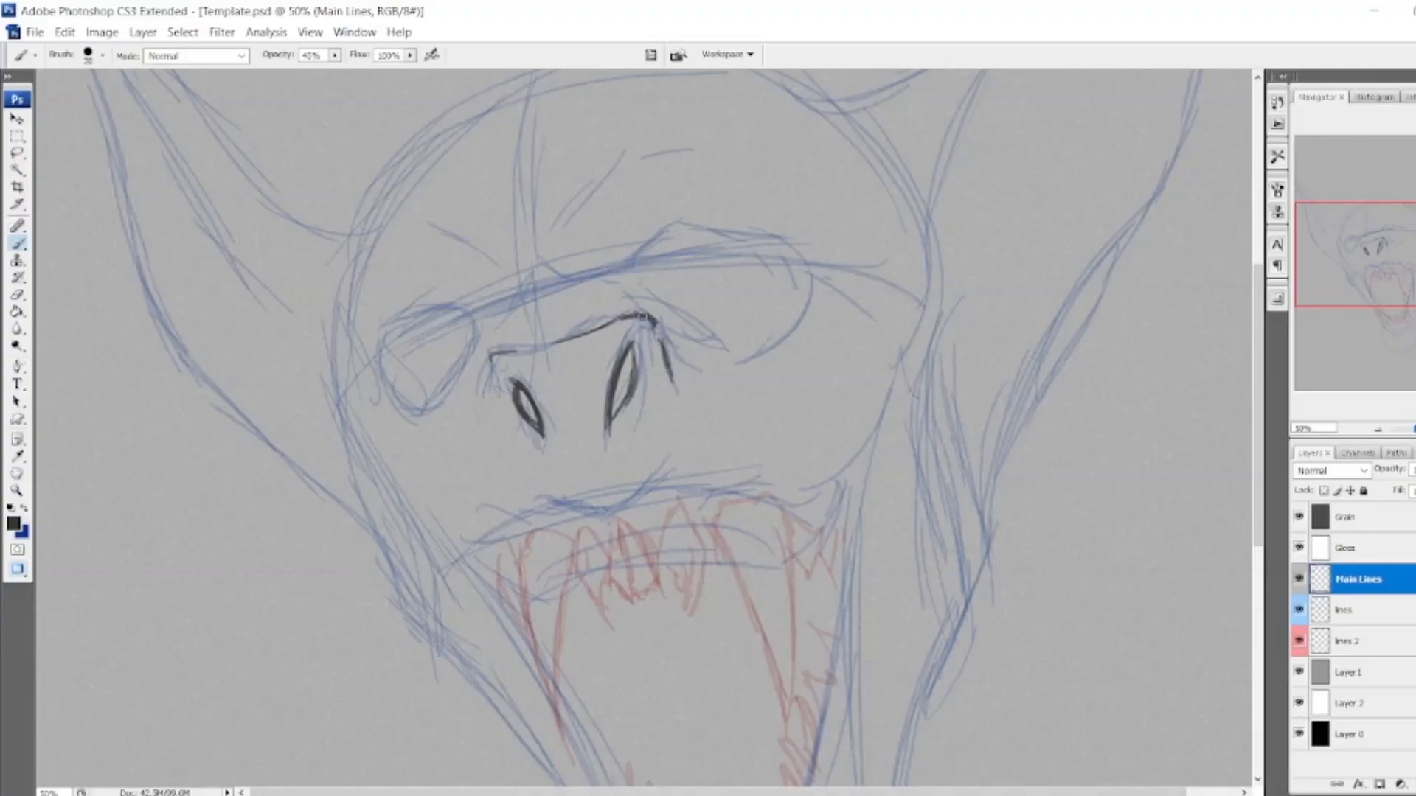
Ink the right eye socket's lower rim, angled upper brow and outer corner.
{"action": "mouse_move", "coordinate": [611, 297]}
{"action": "left_mouse_down"}
{"action": "mouse_move", "coordinate": [723, 349]}
{"action": "mouse_move", "coordinate": [769, 342]}
{"action": "mouse_move", "coordinate": [806, 288]}
{"action": "mouse_move", "coordinate": [781, 339]}
{"action": "left_mouse_up"}
{"action": "mouse_move", "coordinate": [596, 298]}
{"action": "left_mouse_down"}
{"action": "mouse_move", "coordinate": [622, 295]}
{"action": "mouse_move", "coordinate": [663, 225]}
{"action": "mouse_move", "coordinate": [683, 222]}
{"action": "mouse_move", "coordinate": [804, 260]}
{"action": "mouse_move", "coordinate": [808, 295]}
{"action": "left_mouse_up"}
{"action": "mouse_move", "coordinate": [768, 244]}
{"action": "left_mouse_down"}
{"action": "mouse_move", "coordinate": [728, 234]}
{"action": "mouse_move", "coordinate": [779, 250]}
{"action": "left_mouse_up"}
{"action": "left_click_drag", "start_coordinate": [737, 235], "coordinate": [816, 247]}
Ink the inner brow above the nose bridge and the frown creases rising onto the forehead.
{"action": "mouse_move", "coordinate": [615, 274]}
{"action": "left_mouse_down"}
{"action": "mouse_move", "coordinate": [548, 267]}
{"action": "mouse_move", "coordinate": [628, 303]}
{"action": "left_mouse_up"}
{"action": "mouse_move", "coordinate": [561, 265]}
{"action": "left_mouse_down"}
{"action": "mouse_move", "coordinate": [583, 205]}
{"action": "mouse_move", "coordinate": [672, 145]}
{"action": "mouse_move", "coordinate": [552, 227]}
{"action": "left_mouse_up"}
{"action": "left_click_drag", "start_coordinate": [597, 138], "coordinate": [564, 196]}
Outline the left eye socket and thicken its inner edge.
{"action": "mouse_move", "coordinate": [402, 312]}
{"action": "left_mouse_down"}
{"action": "mouse_move", "coordinate": [463, 303]}
{"action": "mouse_move", "coordinate": [475, 288]}
{"action": "mouse_move", "coordinate": [475, 346]}
{"action": "mouse_move", "coordinate": [452, 375]}
{"action": "mouse_move", "coordinate": [471, 343]}
{"action": "mouse_move", "coordinate": [501, 355]}
{"action": "mouse_move", "coordinate": [496, 392]}
{"action": "left_mouse_up"}
{"action": "mouse_move", "coordinate": [471, 347]}
{"action": "left_mouse_down"}
{"action": "mouse_move", "coordinate": [431, 402]}
{"action": "mouse_move", "coordinate": [382, 363]}
{"action": "mouse_move", "coordinate": [381, 343]}
{"action": "mouse_move", "coordinate": [404, 310]}
{"action": "mouse_move", "coordinate": [409, 409]}
{"action": "mouse_move", "coordinate": [428, 407]}
{"action": "mouse_move", "coordinate": [478, 330]}
{"action": "mouse_move", "coordinate": [455, 408]}
{"action": "left_mouse_up"}
Thicken the right eye socket's lower and outer rim and add short wrinkle strokes beneath it.
{"action": "mouse_move", "coordinate": [670, 329]}
{"action": "left_mouse_down"}
{"action": "mouse_move", "coordinate": [756, 366]}
{"action": "mouse_move", "coordinate": [793, 323]}
{"action": "mouse_move", "coordinate": [805, 279]}
{"action": "mouse_move", "coordinate": [776, 366]}
{"action": "left_mouse_up"}
{"action": "left_click_drag", "start_coordinate": [812, 299], "coordinate": [794, 352]}
{"action": "left_click_drag", "start_coordinate": [685, 352], "coordinate": [742, 379]}
{"action": "left_click_drag", "start_coordinate": [741, 384], "coordinate": [787, 370]}
{"action": "mouse_move", "coordinate": [819, 321]}
{"action": "left_mouse_down"}
{"action": "mouse_move", "coordinate": [800, 365]}
{"action": "mouse_move", "coordinate": [811, 340]}
{"action": "left_mouse_up"}
{"action": "left_click_drag", "start_coordinate": [676, 351], "coordinate": [712, 387]}
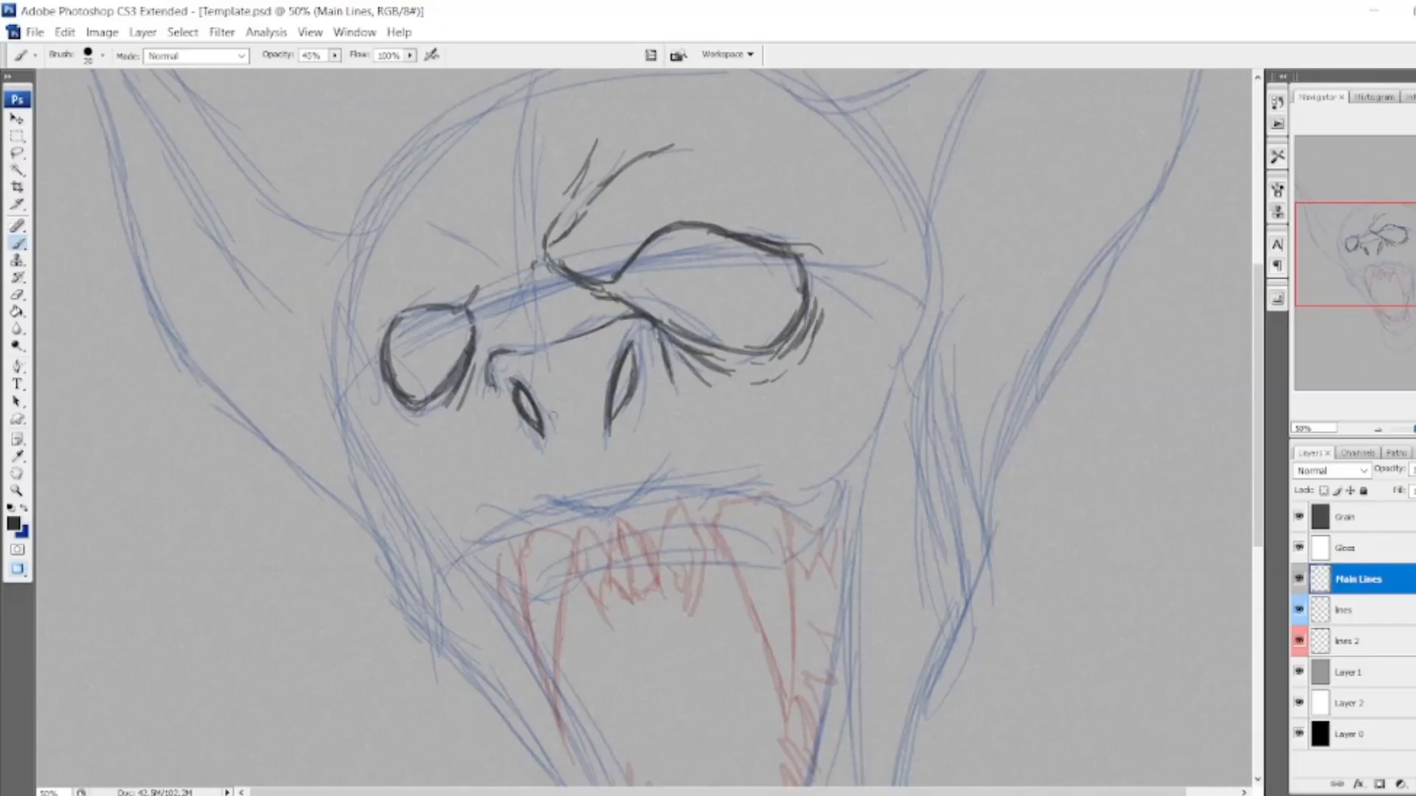
Add short creases around the nostrils and ink the upper lip's dipped centre and both sides.
{"action": "mouse_move", "coordinate": [543, 367]}
{"action": "left_mouse_down"}
{"action": "mouse_move", "coordinate": [571, 447]}
{"action": "mouse_move", "coordinate": [584, 408]}
{"action": "left_mouse_up"}
{"action": "left_click_drag", "start_coordinate": [584, 430], "coordinate": [585, 446]}
{"action": "mouse_move", "coordinate": [548, 493]}
{"action": "left_mouse_down"}
{"action": "mouse_move", "coordinate": [606, 527]}
{"action": "mouse_move", "coordinate": [663, 459]}
{"action": "left_mouse_up"}
{"action": "mouse_move", "coordinate": [620, 512]}
{"action": "left_mouse_down"}
{"action": "mouse_move", "coordinate": [680, 466]}
{"action": "mouse_move", "coordinate": [736, 481]}
{"action": "mouse_move", "coordinate": [764, 463]}
{"action": "left_mouse_up"}
{"action": "left_click_drag", "start_coordinate": [576, 507], "coordinate": [461, 520]}
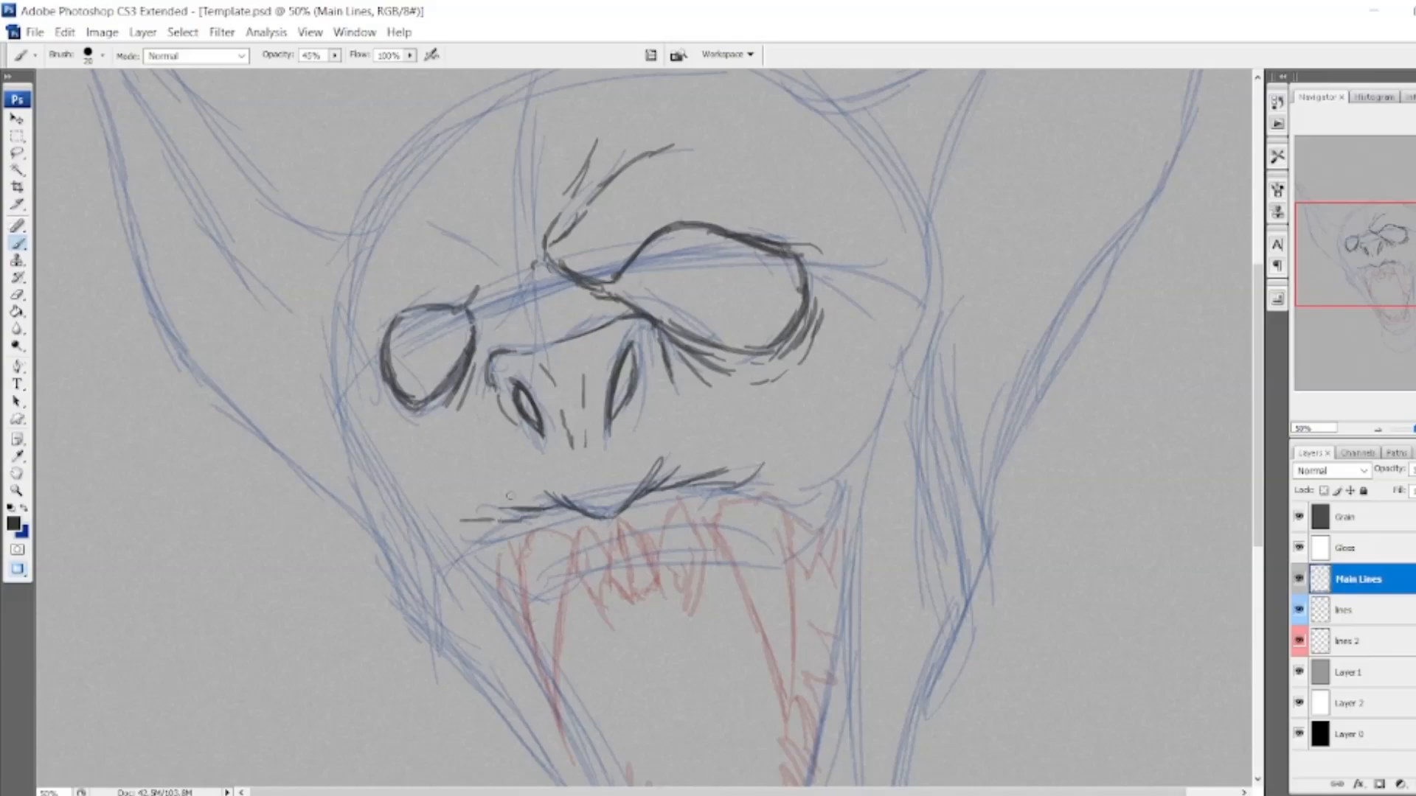
Add short creases between the left eye and nose, above the left brow and along the left temple.
{"action": "left_click_drag", "start_coordinate": [489, 341], "coordinate": [469, 364]}
{"action": "mouse_move", "coordinate": [495, 320]}
{"action": "left_mouse_down"}
{"action": "mouse_move", "coordinate": [475, 366]}
{"action": "mouse_move", "coordinate": [488, 349]}
{"action": "left_mouse_up"}
{"action": "left_click_drag", "start_coordinate": [512, 284], "coordinate": [495, 282]}
{"action": "left_click_drag", "start_coordinate": [368, 271], "coordinate": [351, 329]}
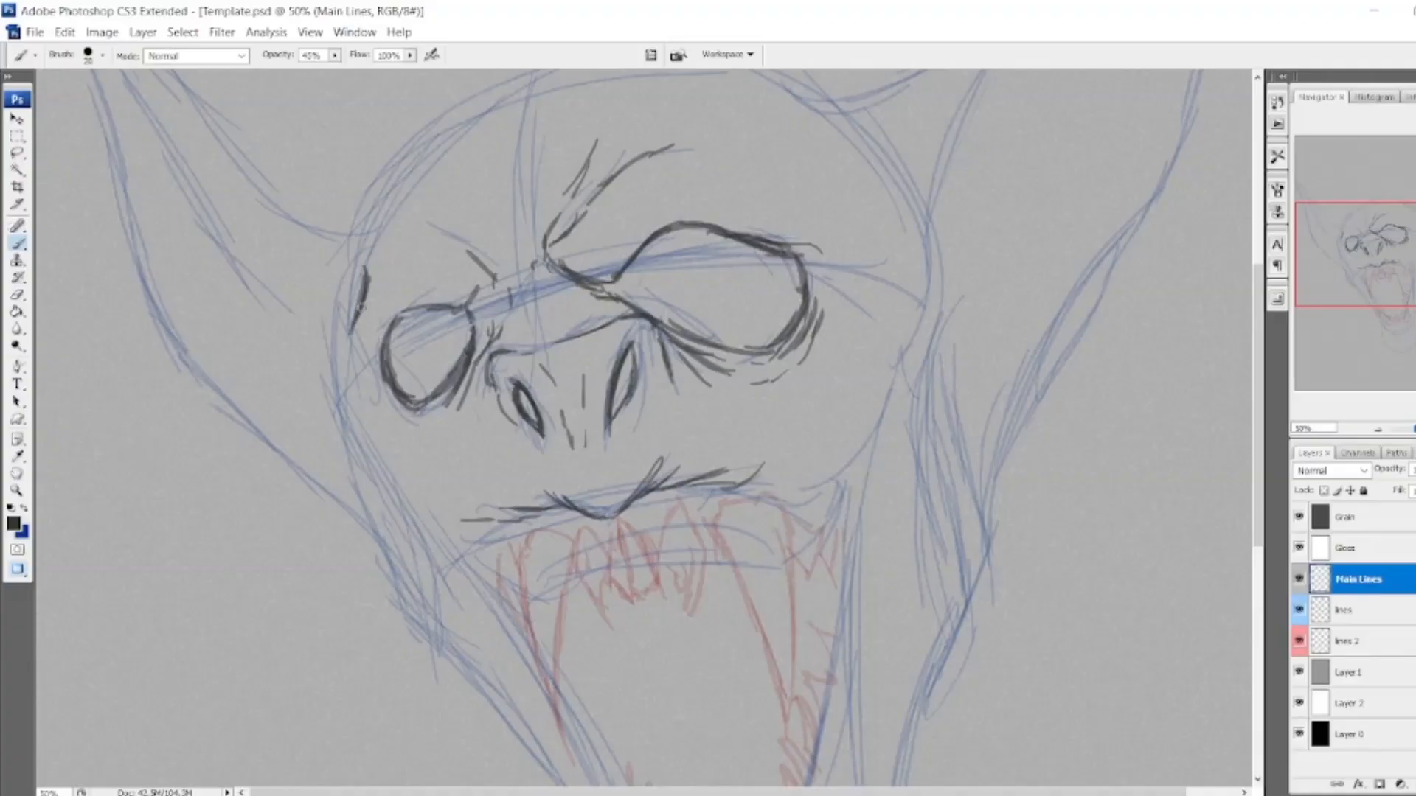
Ink the left cheek's edge and folds, the right cheekbone fold and the crease above the upper lip.
{"action": "mouse_move", "coordinate": [337, 393]}
{"action": "left_mouse_down"}
{"action": "mouse_move", "coordinate": [360, 425]}
{"action": "mouse_move", "coordinate": [417, 443]}
{"action": "mouse_move", "coordinate": [435, 426]}
{"action": "left_mouse_up"}
{"action": "mouse_move", "coordinate": [337, 406]}
{"action": "left_mouse_down"}
{"action": "mouse_move", "coordinate": [402, 520]}
{"action": "mouse_move", "coordinate": [387, 503]}
{"action": "mouse_move", "coordinate": [437, 488]}
{"action": "left_mouse_up"}
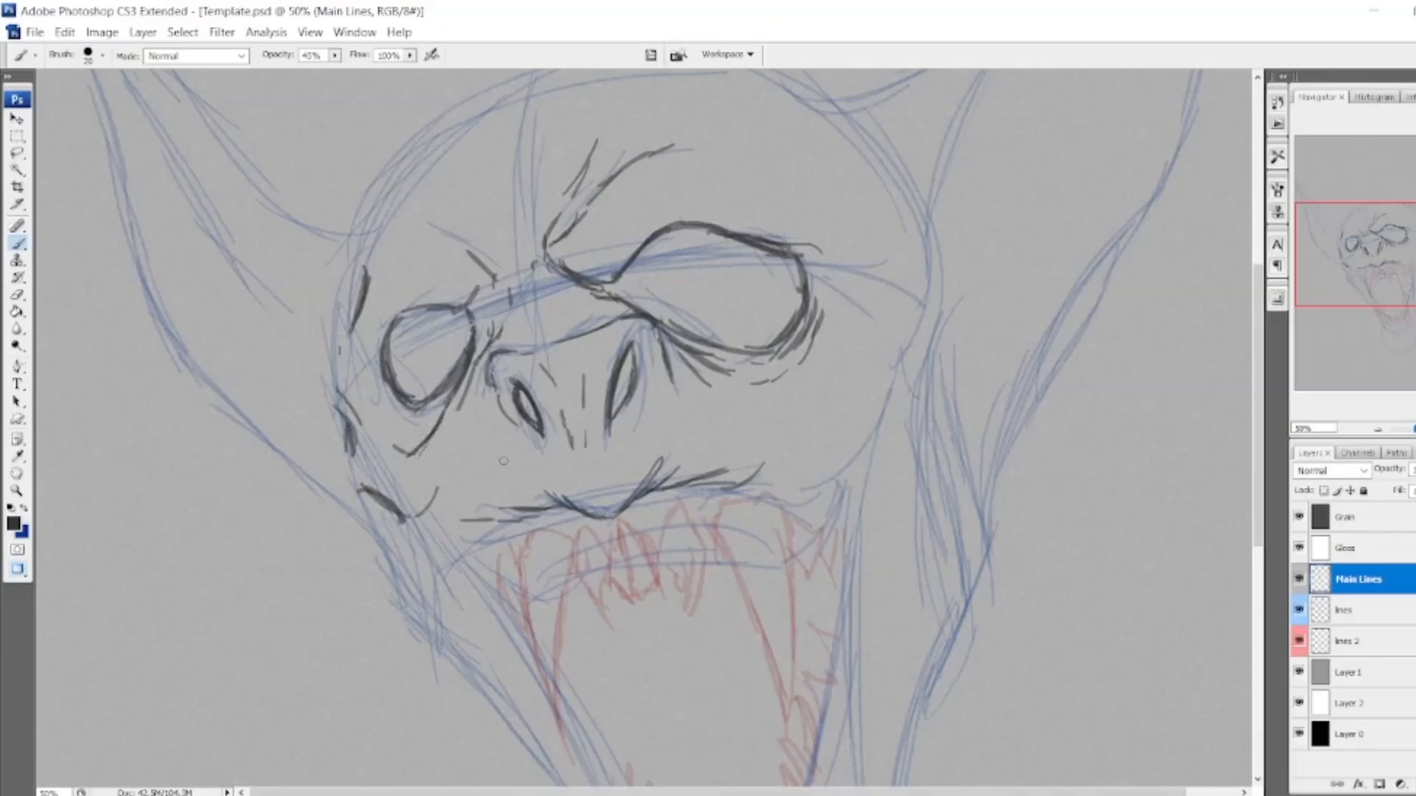
{"action": "mouse_move", "coordinate": [756, 437]}
{"action": "left_mouse_down"}
{"action": "mouse_move", "coordinate": [821, 449]}
{"action": "mouse_move", "coordinate": [864, 412]}
{"action": "mouse_move", "coordinate": [735, 445]}
{"action": "mouse_move", "coordinate": [791, 453]}
{"action": "mouse_move", "coordinate": [879, 360]}
{"action": "left_mouse_up"}
{"action": "left_click_drag", "start_coordinate": [431, 498], "coordinate": [483, 482]}
Add wrinkles along the nose bridge and reinforce the upper rims of both eye sockets.
{"action": "mouse_move", "coordinate": [490, 333]}
{"action": "left_mouse_down"}
{"action": "mouse_move", "coordinate": [529, 284]}
{"action": "mouse_move", "coordinate": [583, 286]}
{"action": "mouse_move", "coordinate": [511, 347]}
{"action": "left_mouse_up"}
{"action": "mouse_move", "coordinate": [577, 301]}
{"action": "left_mouse_down"}
{"action": "mouse_move", "coordinate": [626, 328]}
{"action": "mouse_move", "coordinate": [617, 310]}
{"action": "mouse_move", "coordinate": [635, 316]}
{"action": "mouse_move", "coordinate": [615, 315]}
{"action": "left_mouse_up"}
{"action": "left_click_drag", "start_coordinate": [508, 351], "coordinate": [486, 386]}
{"action": "left_click_drag", "start_coordinate": [478, 318], "coordinate": [488, 351]}
{"action": "left_click_drag", "start_coordinate": [405, 286], "coordinate": [460, 304]}
{"action": "left_click_drag", "start_coordinate": [440, 298], "coordinate": [474, 313]}
{"action": "mouse_move", "coordinate": [381, 299]}
{"action": "left_mouse_down"}
{"action": "mouse_move", "coordinate": [442, 294]}
{"action": "mouse_move", "coordinate": [381, 348]}
{"action": "left_mouse_up"}
{"action": "mouse_move", "coordinate": [644, 244]}
{"action": "left_mouse_down"}
{"action": "mouse_move", "coordinate": [715, 215]}
{"action": "mouse_move", "coordinate": [786, 243]}
{"action": "left_mouse_up"}
{"action": "left_click_drag", "start_coordinate": [819, 275], "coordinate": [814, 301]}
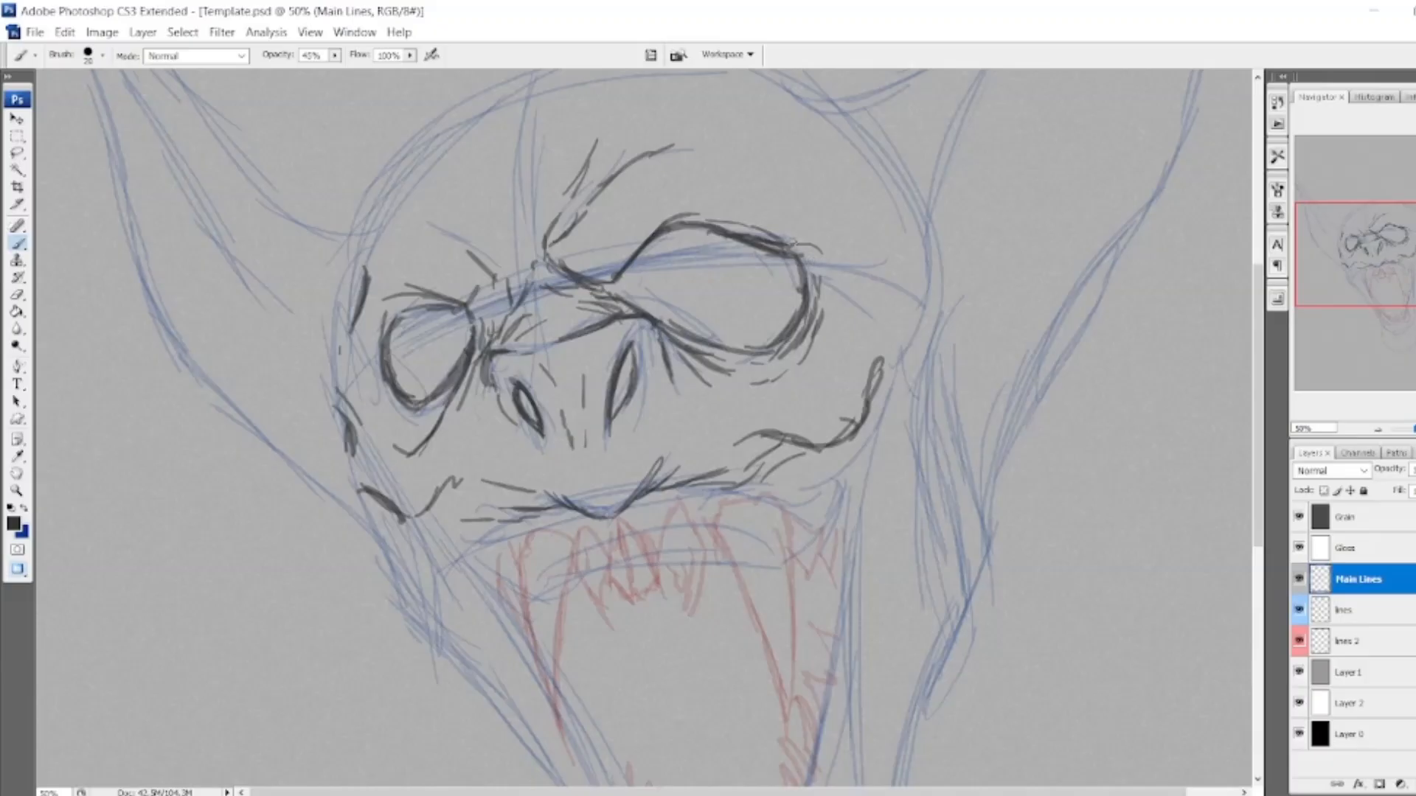
Reinforce the right eye's upper rim and draw the iris and pupil inside both eyes.
{"action": "mouse_move", "coordinate": [655, 229]}
{"action": "left_mouse_down"}
{"action": "mouse_move", "coordinate": [633, 255]}
{"action": "mouse_move", "coordinate": [709, 207]}
{"action": "mouse_move", "coordinate": [752, 217]}
{"action": "left_mouse_up"}
{"action": "left_click_drag", "start_coordinate": [769, 227], "coordinate": [793, 243]}
{"action": "mouse_move", "coordinate": [695, 273]}
{"action": "left_mouse_down"}
{"action": "mouse_move", "coordinate": [685, 299]}
{"action": "mouse_move", "coordinate": [708, 318]}
{"action": "mouse_move", "coordinate": [739, 315]}
{"action": "left_mouse_up"}
{"action": "left_click_drag", "start_coordinate": [737, 270], "coordinate": [752, 282]}
{"action": "mouse_move", "coordinate": [441, 335]}
{"action": "left_mouse_down"}
{"action": "mouse_move", "coordinate": [432, 367]}
{"action": "mouse_move", "coordinate": [446, 373]}
{"action": "mouse_move", "coordinate": [451, 328]}
{"action": "left_mouse_up"}
{"action": "left_click_drag", "start_coordinate": [465, 331], "coordinate": [472, 350]}
{"action": "left_click_drag", "start_coordinate": [712, 289], "coordinate": [710, 301]}
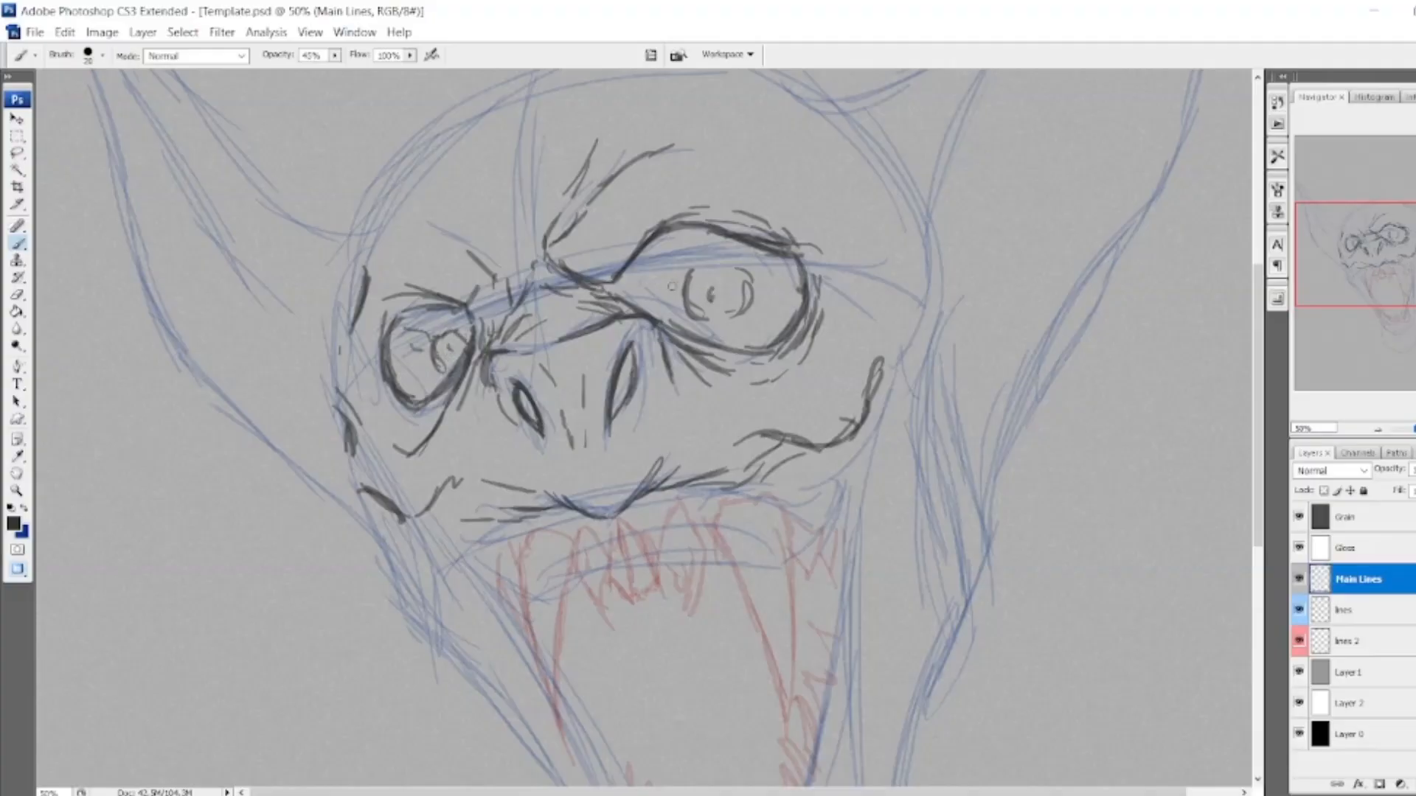
Add lid lines at the right eye's inner corner and short detail strokes around the irises of both eyes.
{"action": "mouse_move", "coordinate": [672, 287]}
{"action": "left_mouse_down"}
{"action": "mouse_move", "coordinate": [711, 258]}
{"action": "mouse_move", "coordinate": [768, 287]}
{"action": "left_mouse_up"}
{"action": "left_click_drag", "start_coordinate": [684, 299], "coordinate": [709, 324]}
{"action": "mouse_move", "coordinate": [631, 281]}
{"action": "left_mouse_down"}
{"action": "mouse_move", "coordinate": [668, 285]}
{"action": "mouse_move", "coordinate": [704, 259]}
{"action": "mouse_move", "coordinate": [783, 283]}
{"action": "left_mouse_up"}
{"action": "left_click_drag", "start_coordinate": [742, 309], "coordinate": [766, 335]}
{"action": "left_click_drag", "start_coordinate": [669, 322], "coordinate": [650, 312]}
{"action": "mouse_move", "coordinate": [402, 367]}
{"action": "left_mouse_down"}
{"action": "mouse_move", "coordinate": [432, 361]}
{"action": "mouse_move", "coordinate": [417, 388]}
{"action": "left_mouse_up"}
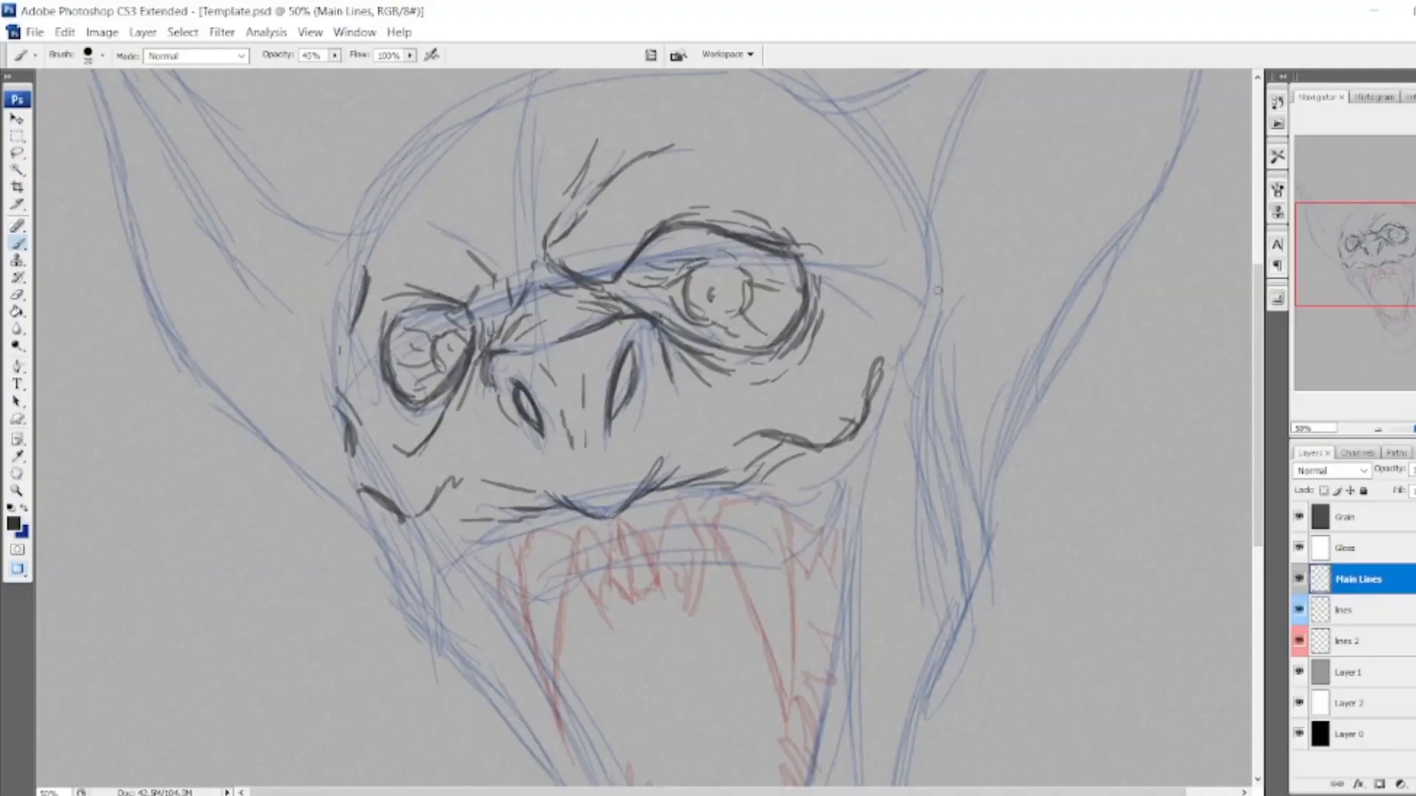
Ink the right ear's upper edge from the skull to the tip and start its inner rim at the base.
{"action": "left_click_drag", "start_coordinate": [1374, 236], "coordinate": [1384, 222]}
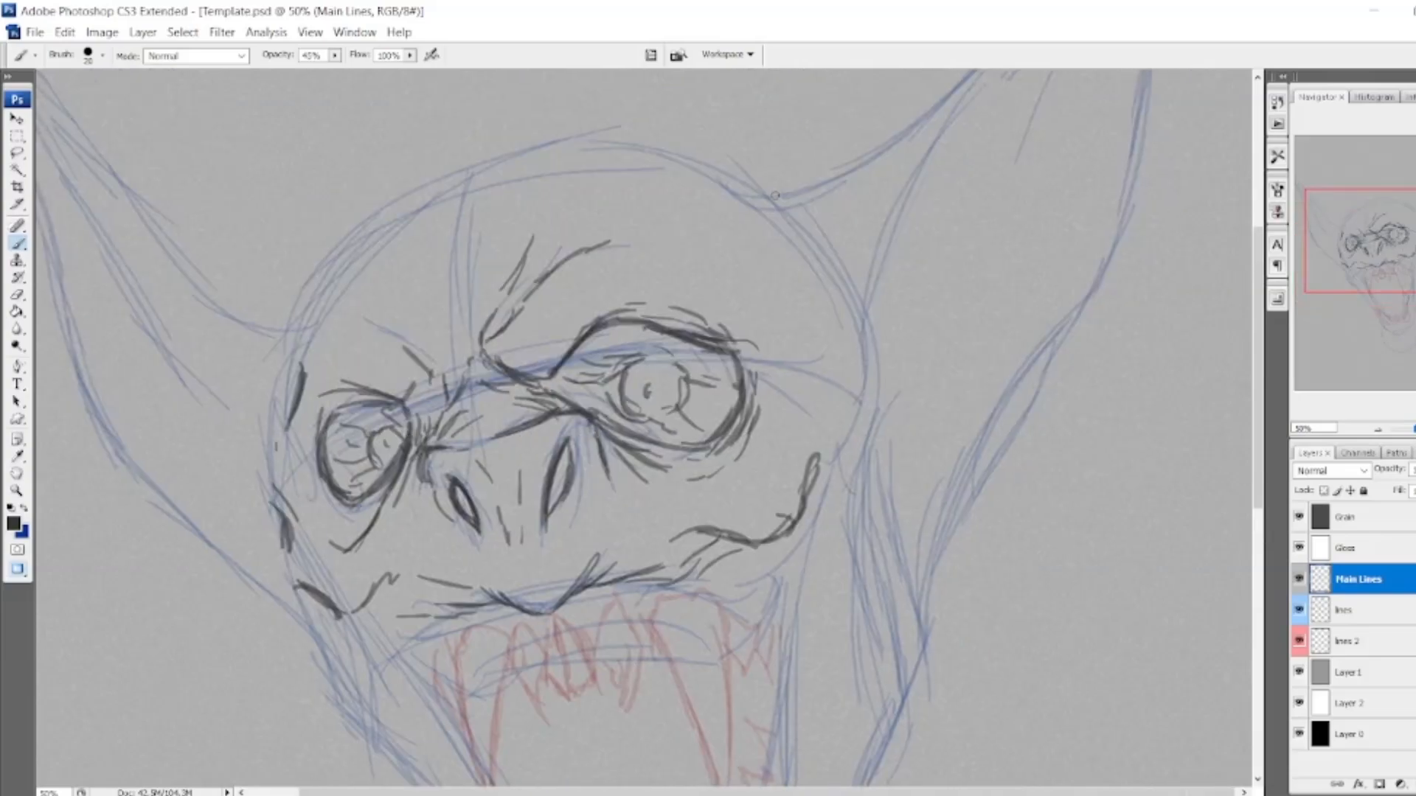
{"action": "mouse_move", "coordinate": [715, 179]}
{"action": "left_mouse_down"}
{"action": "mouse_move", "coordinate": [788, 193]}
{"action": "mouse_move", "coordinate": [876, 145]}
{"action": "left_mouse_up"}
{"action": "left_click_drag", "start_coordinate": [799, 191], "coordinate": [924, 111]}
{"action": "left_click_drag", "start_coordinate": [826, 181], "coordinate": [946, 81]}
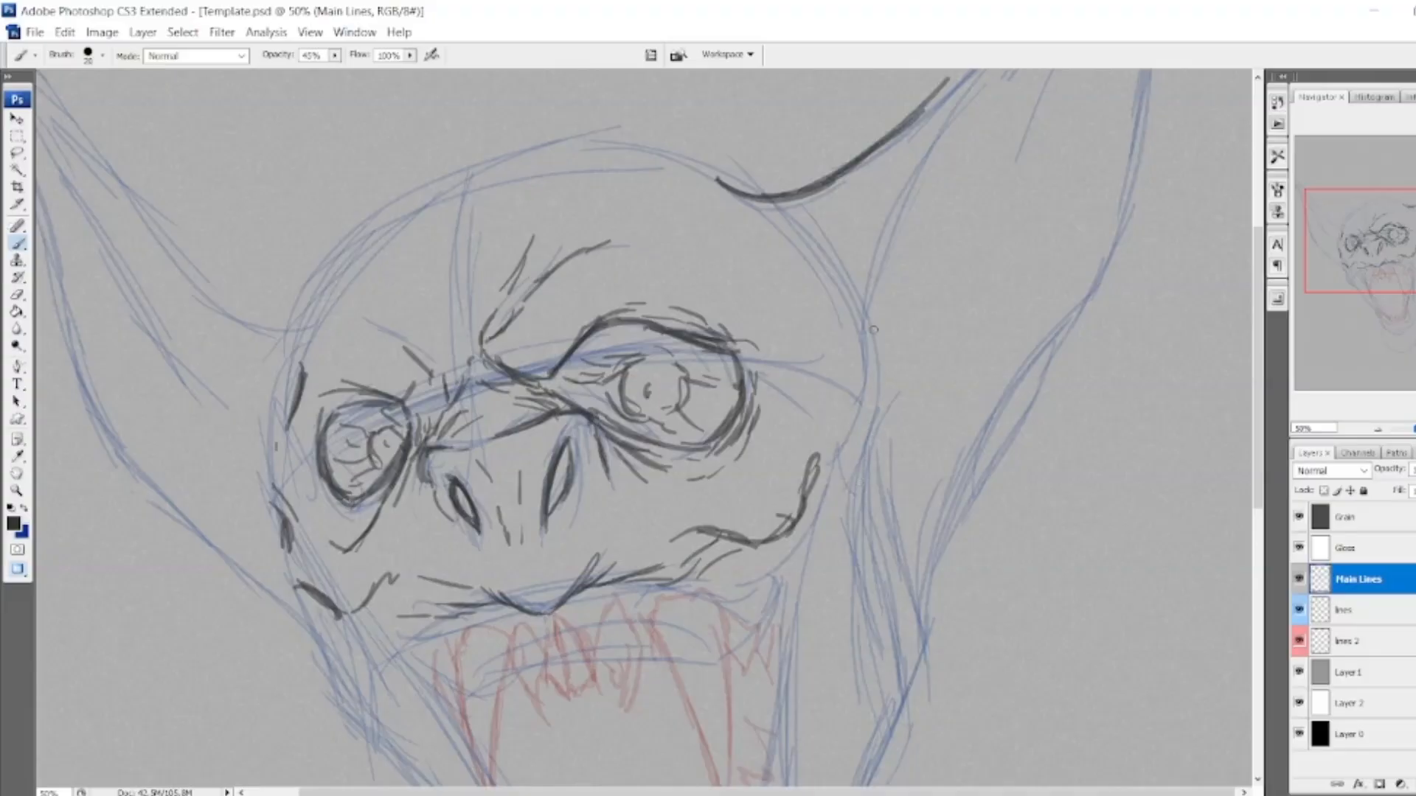
{"action": "mouse_move", "coordinate": [862, 324]}
{"action": "left_mouse_down"}
{"action": "mouse_move", "coordinate": [847, 358]}
{"action": "mouse_move", "coordinate": [947, 134]}
{"action": "left_mouse_up"}
{"action": "scroll", "coordinate": [641, 428], "scroll_direction": "up", "scroll_amount": 5}
{"action": "mouse_move", "coordinate": [937, 312]}
{"action": "left_mouse_down"}
{"action": "mouse_move", "coordinate": [1068, 149]}
{"action": "mouse_move", "coordinate": [1157, 72]}
{"action": "left_mouse_up"}
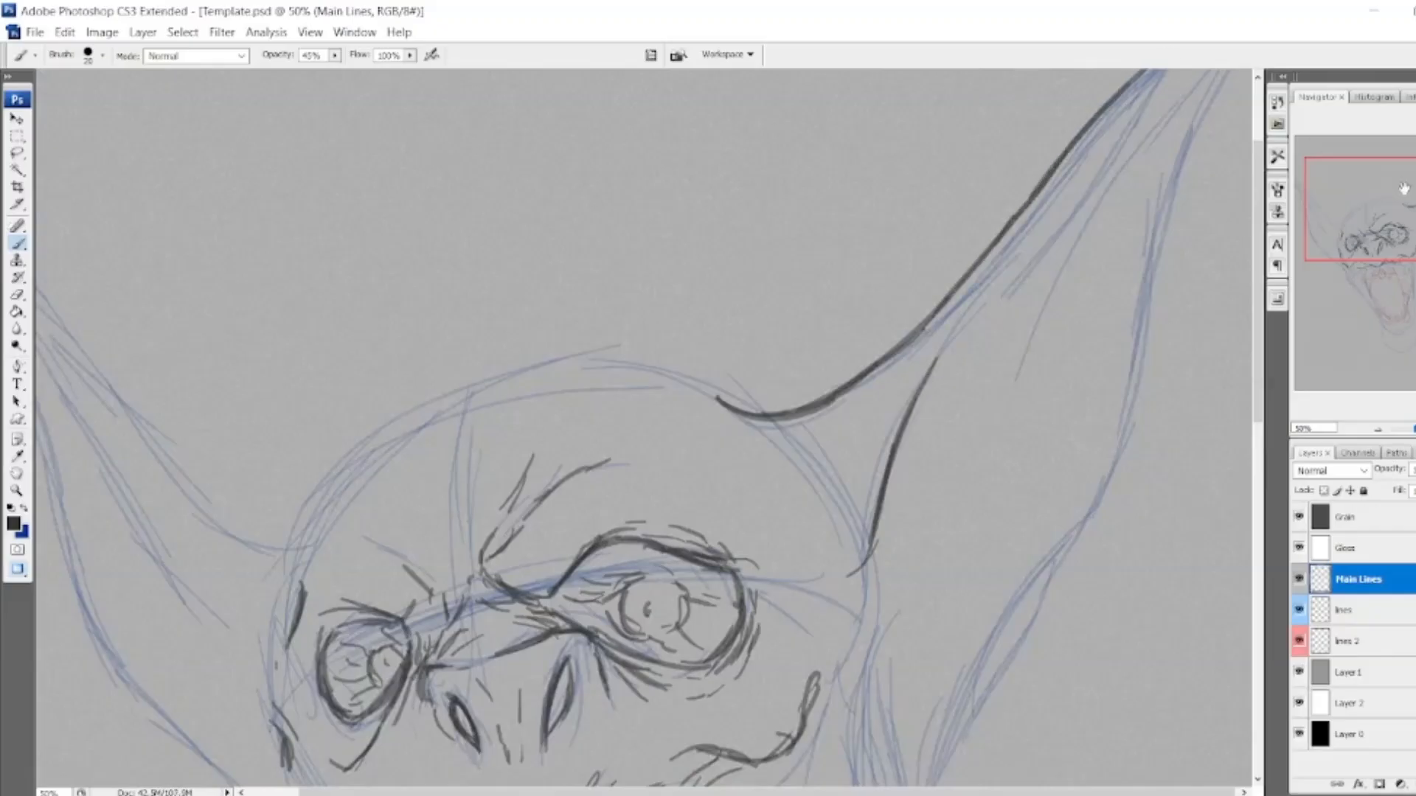
{"action": "left_click_drag", "start_coordinate": [1385, 175], "coordinate": [1368, 156]}
{"action": "left_click_drag", "start_coordinate": [1114, 240], "coordinate": [1226, 142]}
{"action": "left_click_drag", "start_coordinate": [1137, 219], "coordinate": [1263, 118]}
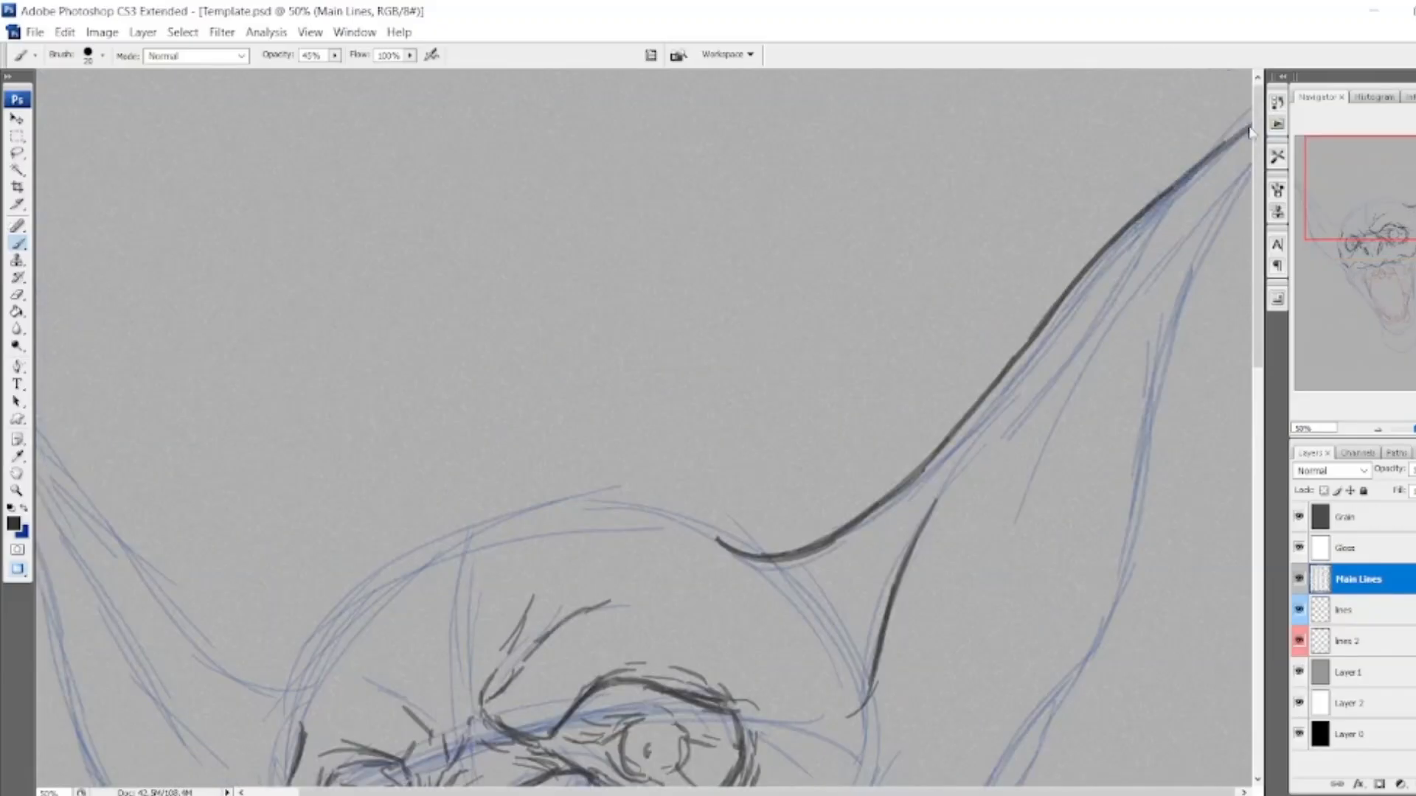
{"action": "left_click_drag", "start_coordinate": [1178, 180], "coordinate": [1270, 112]}
Extend the right ear's inner rim upward alongside the upper edge toward the tip.
{"action": "left_click_drag", "start_coordinate": [1348, 138], "coordinate": [1345, 151]}
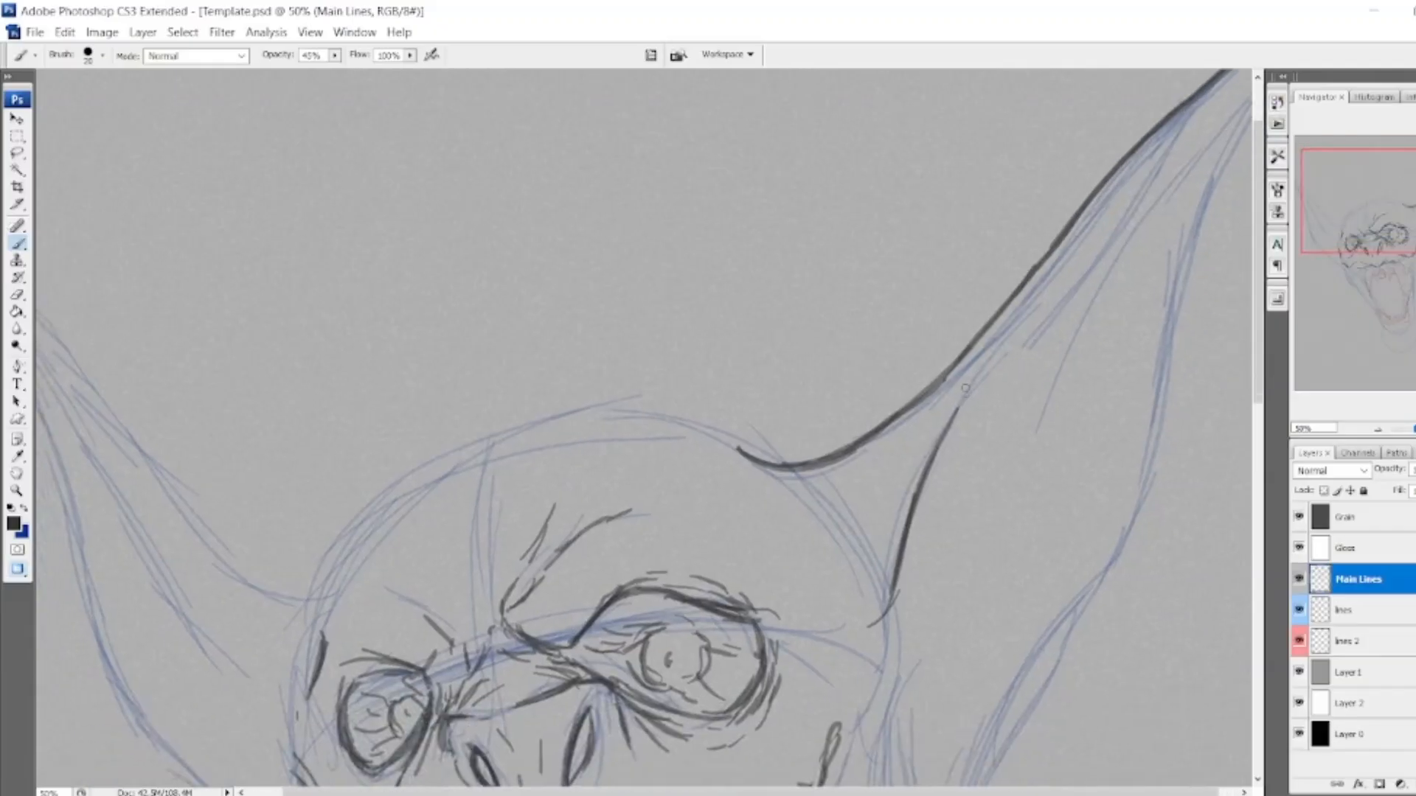
{"action": "left_click_drag", "start_coordinate": [937, 452], "coordinate": [1025, 314]}
{"action": "mouse_move", "coordinate": [952, 425]}
{"action": "left_mouse_down"}
{"action": "mouse_move", "coordinate": [1093, 228]}
{"action": "mouse_move", "coordinate": [1169, 159]}
{"action": "left_mouse_up"}
{"action": "left_click_drag", "start_coordinate": [1078, 247], "coordinate": [1233, 95]}
Ink the side of the face below the right ear's base and the curved fold across the lower inner ear.
{"action": "left_click_drag", "start_coordinate": [1345, 158], "coordinate": [1344, 163]}
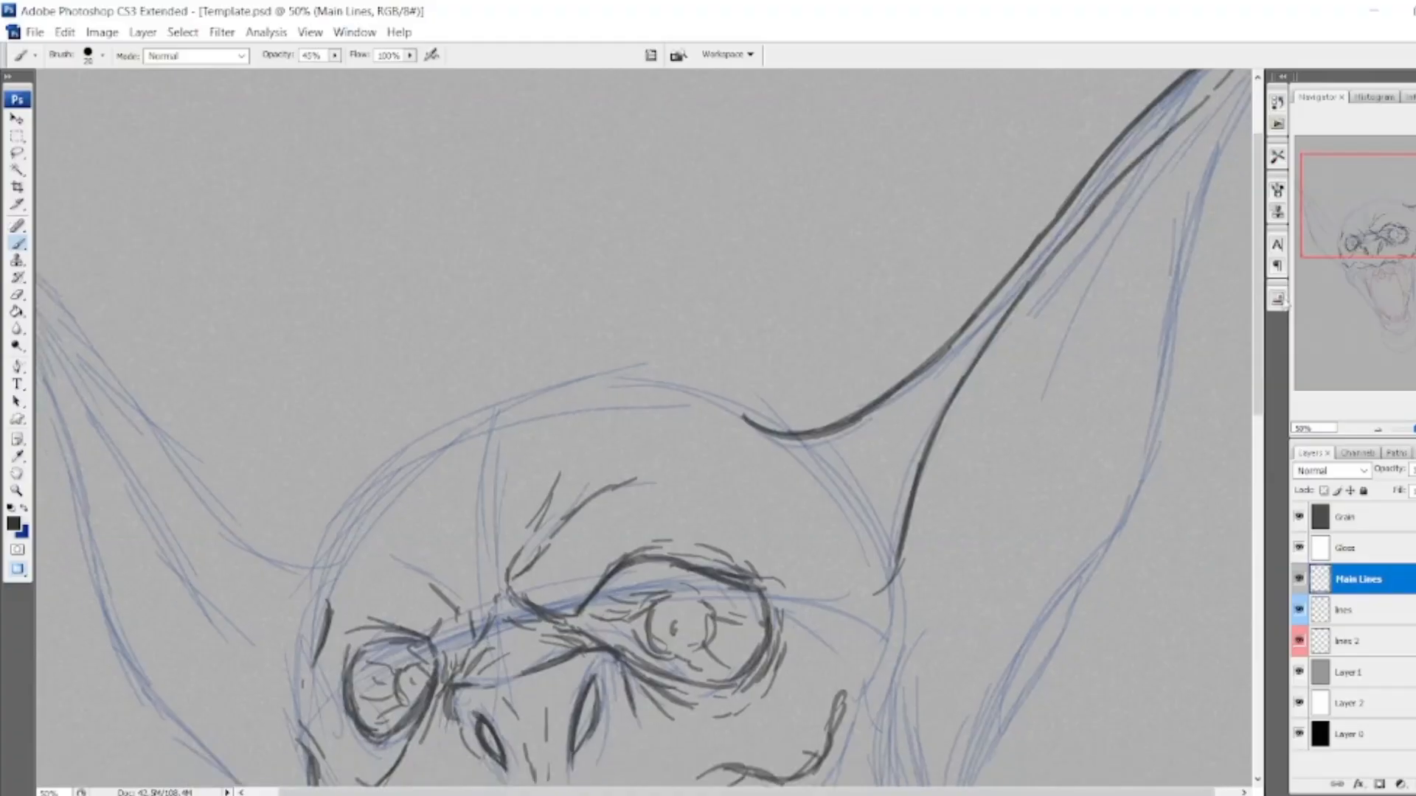
{"action": "left_click_drag", "start_coordinate": [1024, 575], "coordinate": [1002, 399]}
{"action": "mouse_move", "coordinate": [881, 411]}
{"action": "left_mouse_down"}
{"action": "mouse_move", "coordinate": [884, 463]}
{"action": "mouse_move", "coordinate": [813, 559]}
{"action": "mouse_move", "coordinate": [811, 541]}
{"action": "left_mouse_up"}
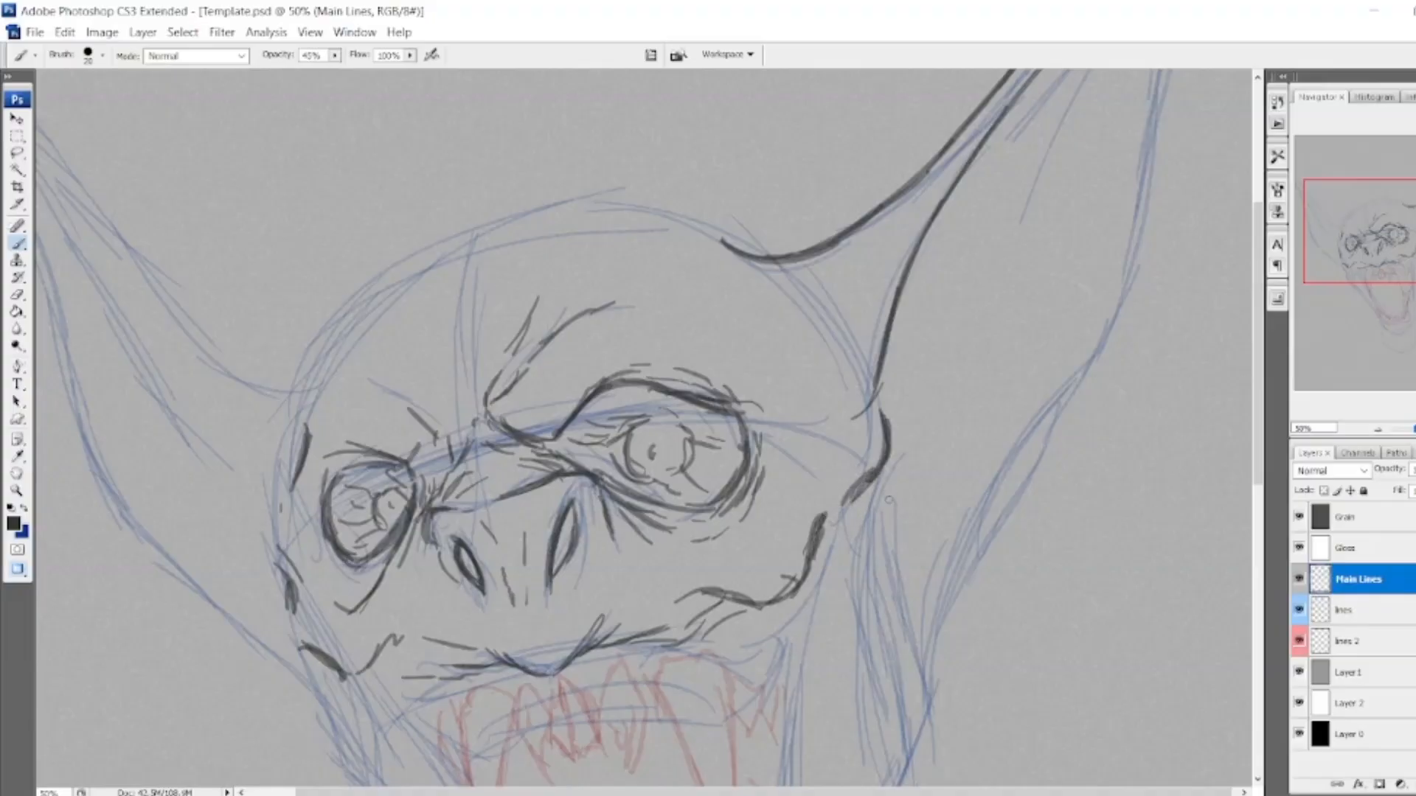
{"action": "mouse_move", "coordinate": [883, 492]}
{"action": "left_mouse_down"}
{"action": "mouse_move", "coordinate": [931, 524]}
{"action": "mouse_move", "coordinate": [990, 461]}
{"action": "left_mouse_up"}
{"action": "left_click_drag", "start_coordinate": [937, 509], "coordinate": [1020, 424]}
Ink the right ear's lower outer edge from beside the jaw up through its widest bend.
{"action": "left_click_drag", "start_coordinate": [940, 613], "coordinate": [924, 653]}
{"action": "left_click_drag", "start_coordinate": [943, 594], "coordinate": [1036, 453]}
{"action": "left_click_drag", "start_coordinate": [974, 544], "coordinate": [1064, 398]}
{"action": "left_click_drag", "start_coordinate": [1024, 459], "coordinate": [1095, 358]}
{"action": "left_click_drag", "start_coordinate": [1055, 424], "coordinate": [1117, 318]}
{"action": "left_click_drag", "start_coordinate": [1090, 376], "coordinate": [1136, 262]}
{"action": "left_click_drag", "start_coordinate": [1103, 347], "coordinate": [1152, 174]}
{"action": "left_click_drag", "start_coordinate": [1141, 230], "coordinate": [1152, 156]}
{"action": "left_click_drag", "start_coordinate": [1133, 262], "coordinate": [1159, 124]}
{"action": "left_click_drag", "start_coordinate": [1145, 205], "coordinate": [1163, 131]}
Continue the right ear's outer edge from above the bend up to the pointed tip.
{"action": "scroll", "coordinate": [1174, 168], "scroll_direction": "up", "scroll_amount": 3}
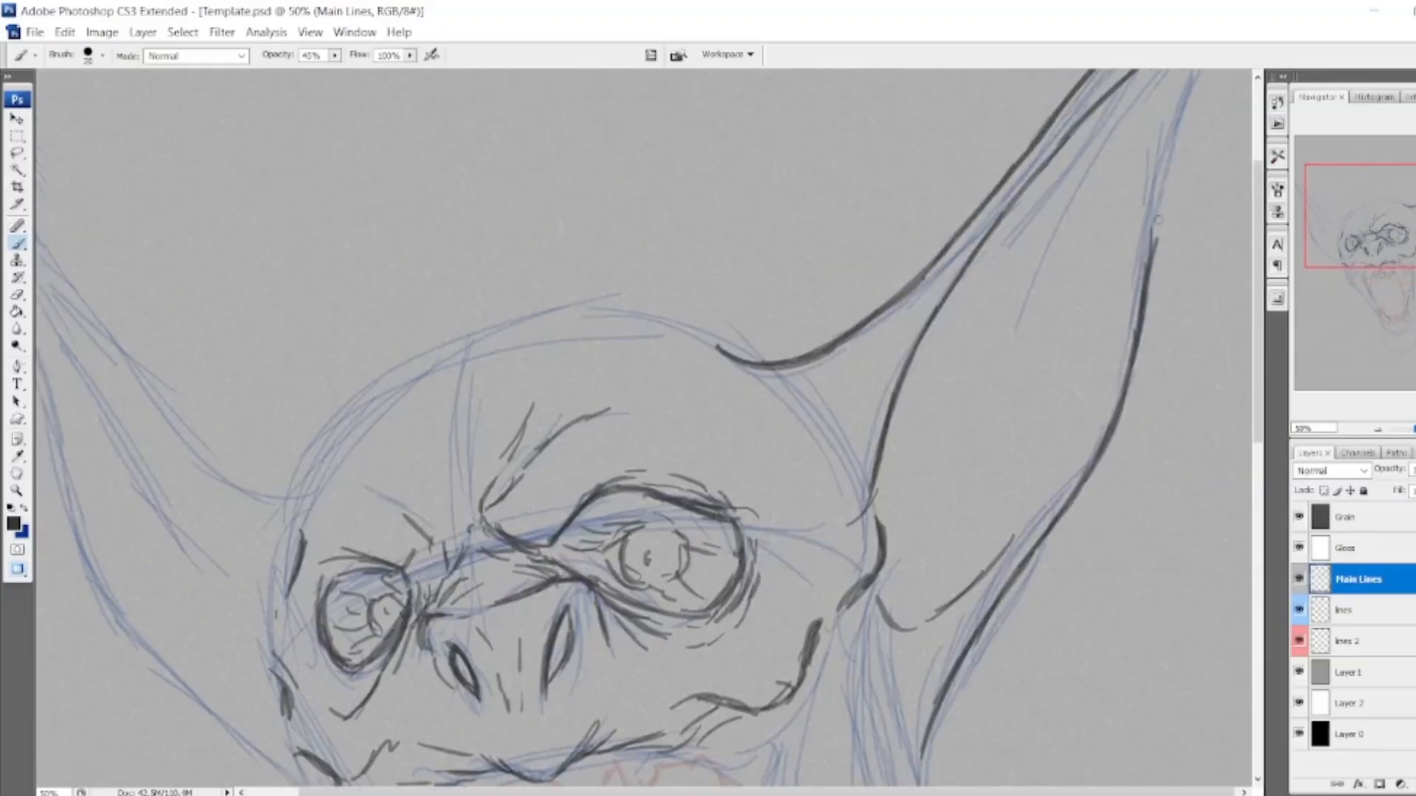
{"action": "left_click_drag", "start_coordinate": [1142, 294], "coordinate": [1164, 194]}
{"action": "left_click_drag", "start_coordinate": [1154, 245], "coordinate": [1171, 147]}
{"action": "left_click_drag", "start_coordinate": [1162, 215], "coordinate": [1198, 83]}
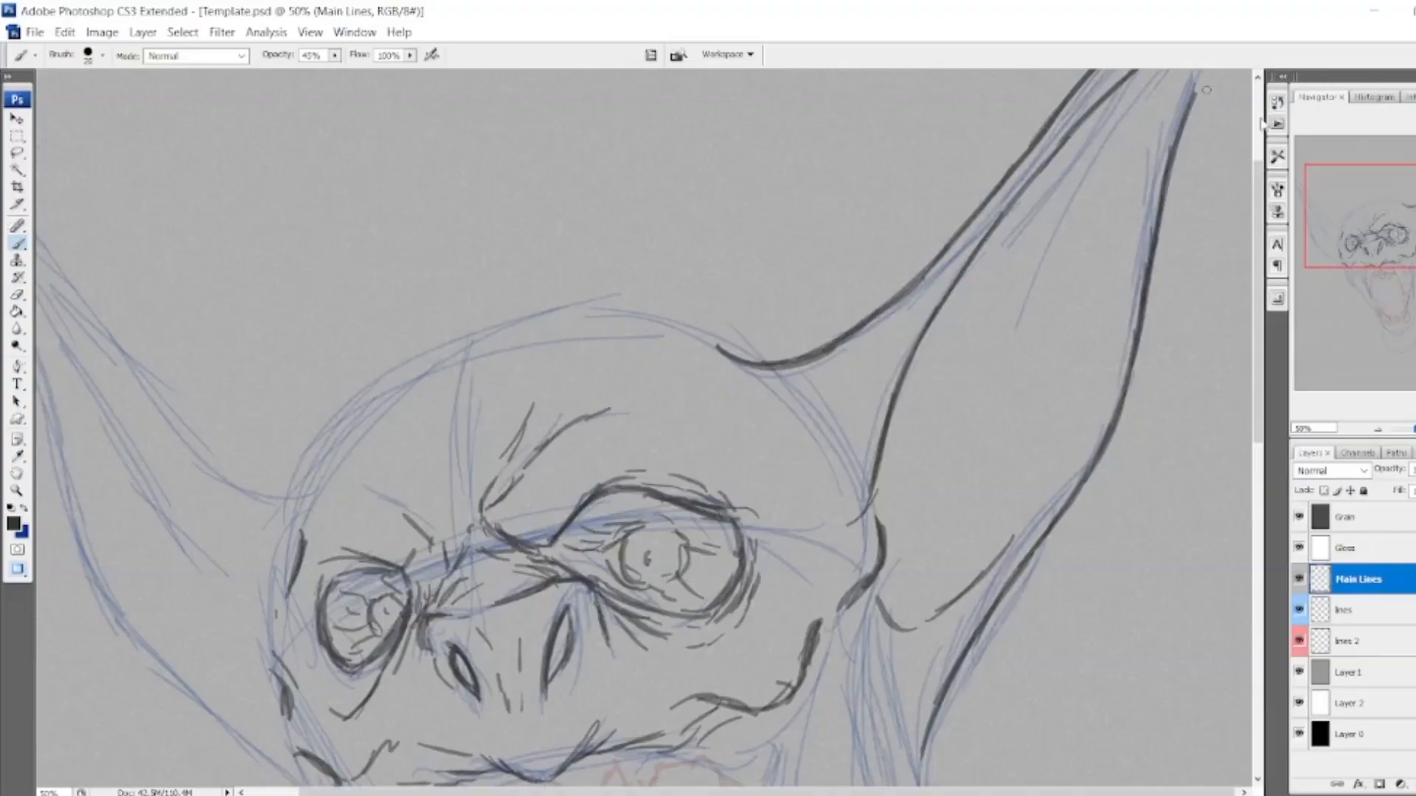
{"action": "scroll", "coordinate": [1180, 147], "scroll_direction": "up", "scroll_amount": 3}
{"action": "scroll", "coordinate": [1180, 269], "scroll_direction": "up", "scroll_amount": 3}
{"action": "left_click_drag", "start_coordinate": [1188, 294], "coordinate": [1259, 153]}
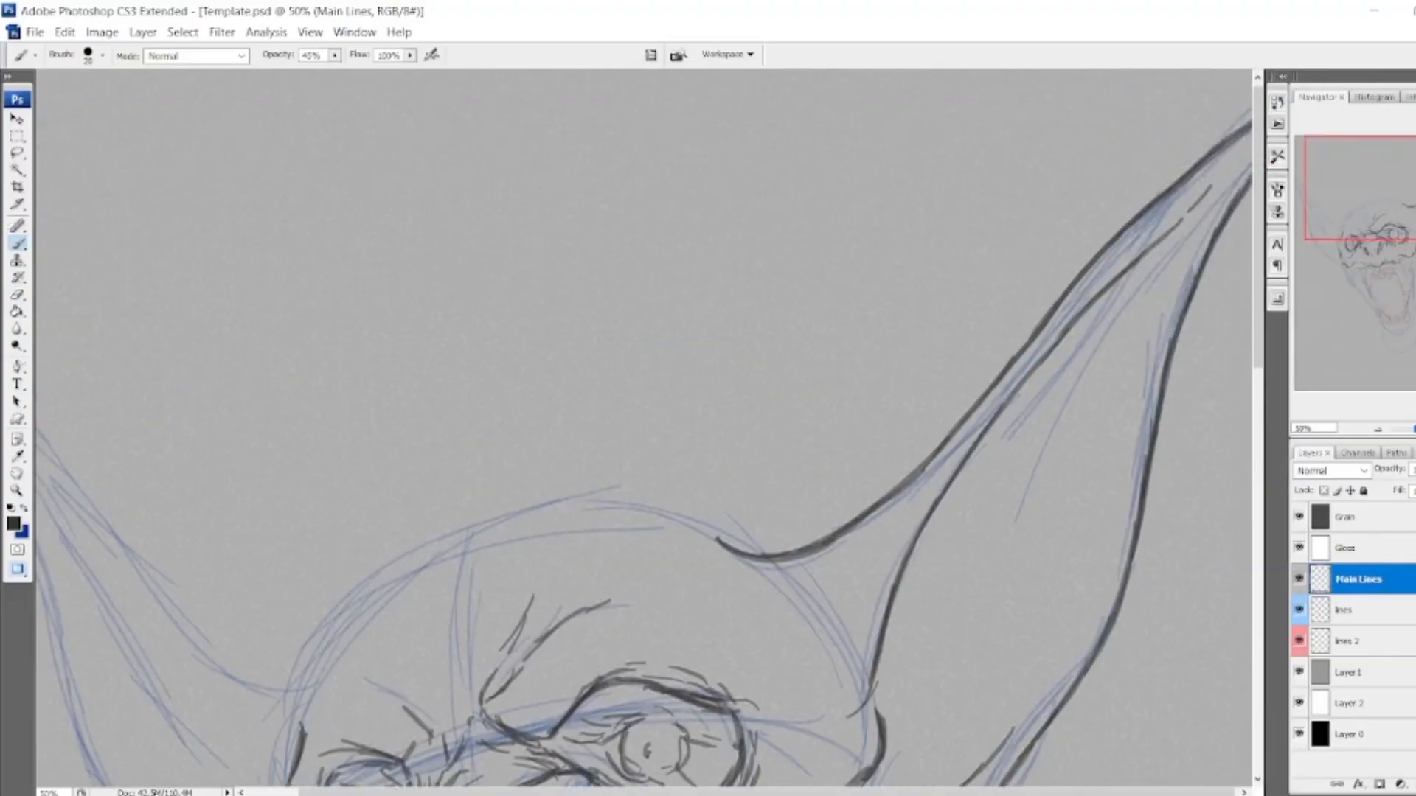
Add short crease lines inside the right ear, near its base, middle and tip.
{"action": "scroll", "coordinate": [970, 243], "scroll_direction": "down", "scroll_amount": 6}
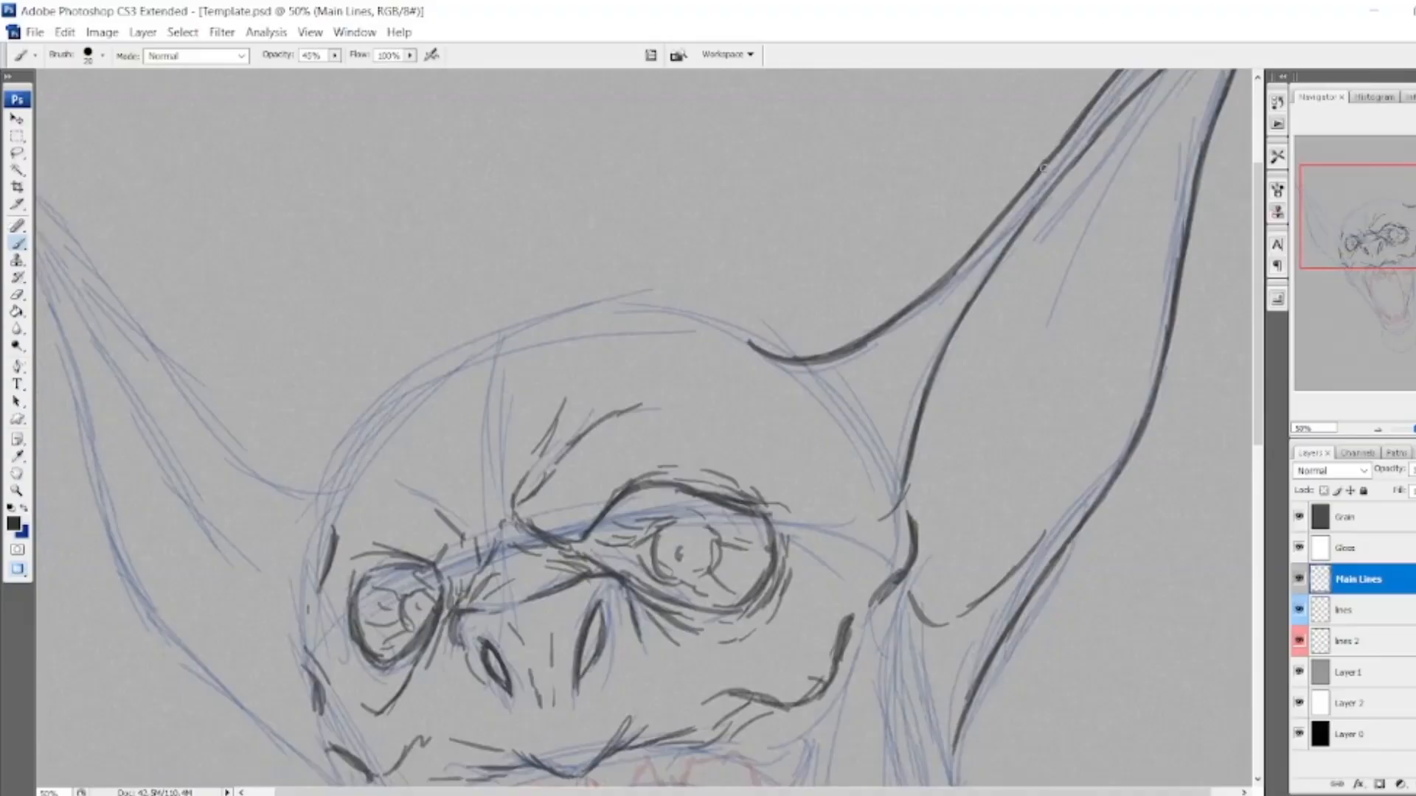
{"action": "left_click_drag", "start_coordinate": [1243, 418], "coordinate": [1274, 272]}
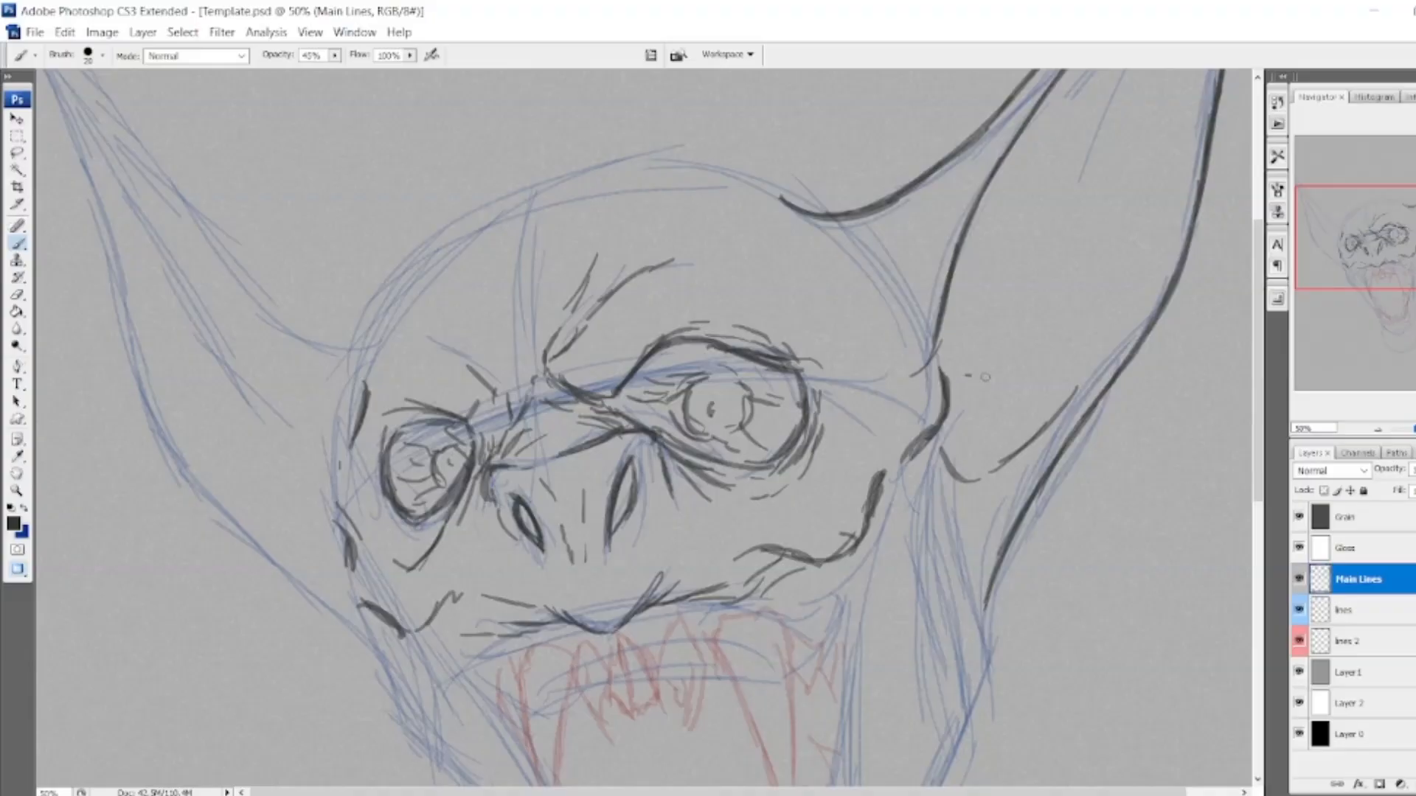
{"action": "left_click_drag", "start_coordinate": [1346, 202], "coordinate": [1353, 185]}
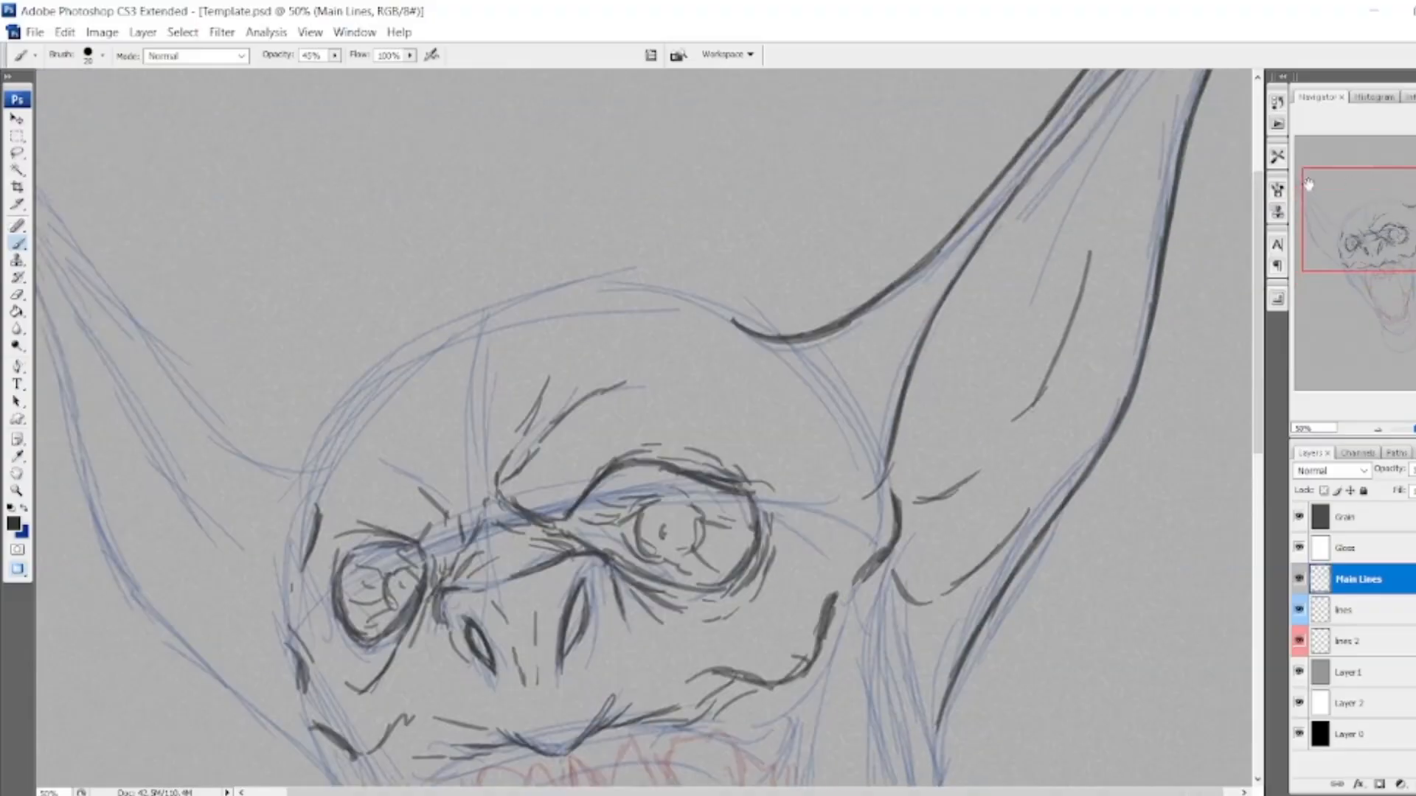
{"action": "left_click_drag", "start_coordinate": [1092, 201], "coordinate": [1117, 102]}
{"action": "left_click_drag", "start_coordinate": [917, 413], "coordinate": [977, 339]}
Ink the long right upper fang over the red sketch, from its rounded root to the sharp point.
{"action": "left_click_drag", "start_coordinate": [1412, 216], "coordinate": [1406, 274]}
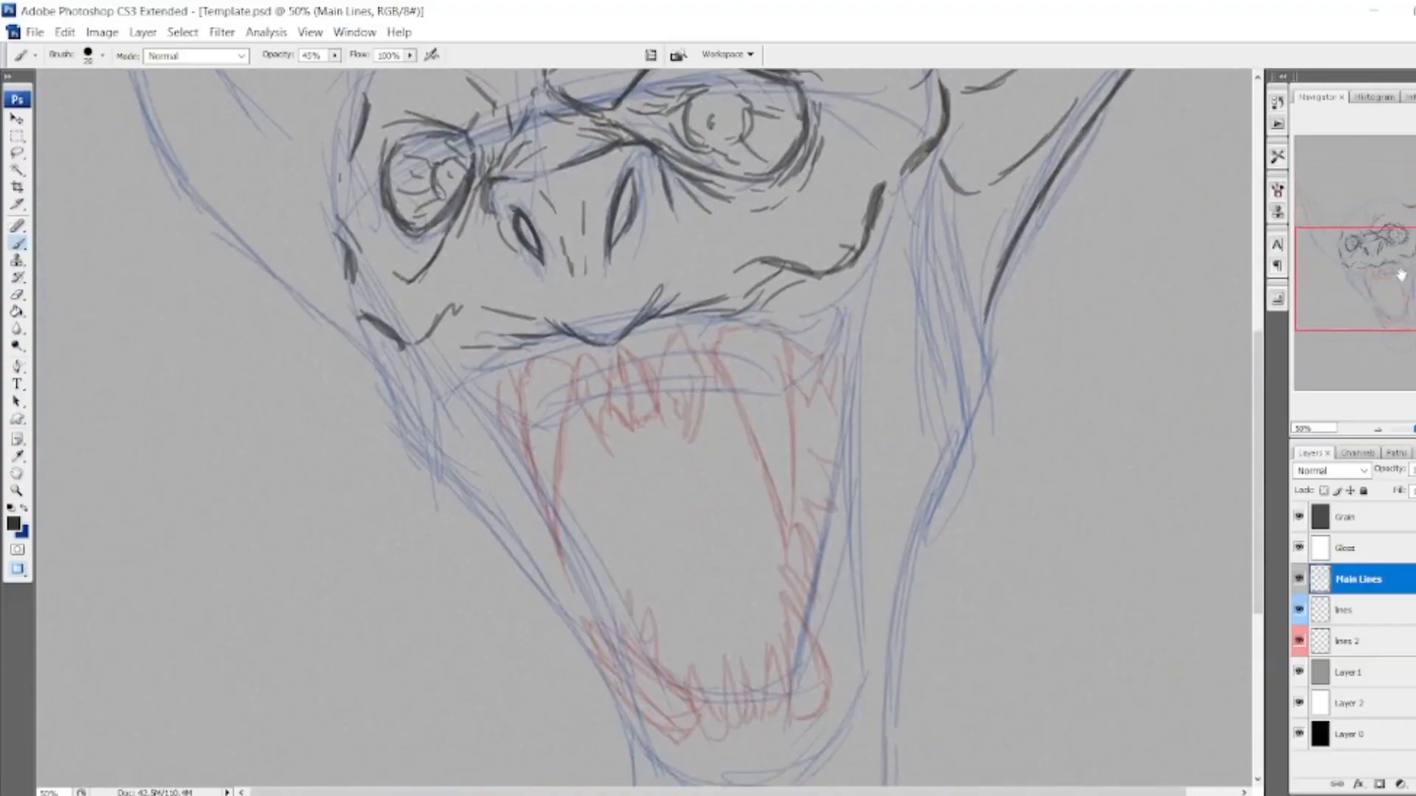
{"action": "left_click_drag", "start_coordinate": [736, 305], "coordinate": [794, 317]}
{"action": "left_click_drag", "start_coordinate": [738, 325], "coordinate": [720, 360]}
{"action": "mouse_move", "coordinate": [762, 317]}
{"action": "left_mouse_down"}
{"action": "mouse_move", "coordinate": [786, 369]}
{"action": "mouse_move", "coordinate": [719, 379]}
{"action": "mouse_move", "coordinate": [747, 416]}
{"action": "left_mouse_up"}
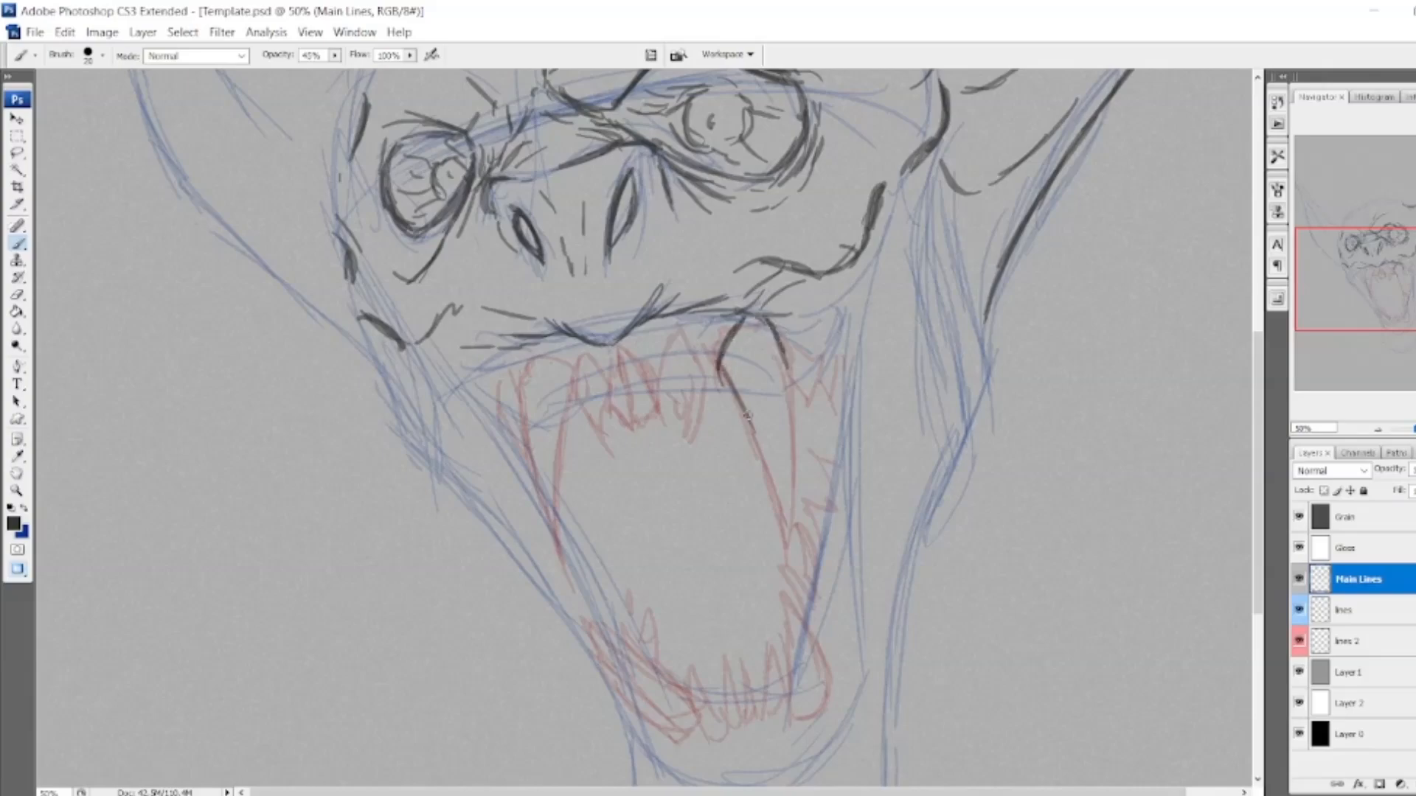
{"action": "left_click_drag", "start_coordinate": [720, 366], "coordinate": [764, 480]}
{"action": "left_click_drag", "start_coordinate": [738, 398], "coordinate": [784, 537]}
{"action": "left_click_drag", "start_coordinate": [773, 488], "coordinate": [788, 547]}
{"action": "left_click_drag", "start_coordinate": [787, 547], "coordinate": [787, 394]}
{"action": "mouse_move", "coordinate": [789, 458]}
{"action": "left_mouse_down"}
{"action": "mouse_move", "coordinate": [783, 355]}
{"action": "mouse_move", "coordinate": [790, 463]}
{"action": "left_mouse_up"}
Ink the long left upper fang and the smaller pointed teeth between the two fangs.
{"action": "mouse_move", "coordinate": [568, 369]}
{"action": "left_mouse_down"}
{"action": "mouse_move", "coordinate": [522, 369]}
{"action": "mouse_move", "coordinate": [521, 417]}
{"action": "mouse_move", "coordinate": [568, 572]}
{"action": "mouse_move", "coordinate": [554, 476]}
{"action": "mouse_move", "coordinate": [558, 500]}
{"action": "mouse_move", "coordinate": [566, 373]}
{"action": "mouse_move", "coordinate": [501, 383]}
{"action": "mouse_move", "coordinate": [524, 439]}
{"action": "left_mouse_up"}
{"action": "mouse_move", "coordinate": [568, 372]}
{"action": "left_mouse_down"}
{"action": "mouse_move", "coordinate": [586, 354]}
{"action": "mouse_move", "coordinate": [609, 380]}
{"action": "mouse_move", "coordinate": [620, 363]}
{"action": "mouse_move", "coordinate": [632, 428]}
{"action": "mouse_move", "coordinate": [658, 405]}
{"action": "mouse_move", "coordinate": [621, 357]}
{"action": "left_mouse_up"}
{"action": "left_click_drag", "start_coordinate": [572, 385], "coordinate": [614, 457]}
{"action": "left_click_drag", "start_coordinate": [605, 402], "coordinate": [609, 439]}
{"action": "mouse_move", "coordinate": [661, 392]}
{"action": "left_mouse_down"}
{"action": "mouse_move", "coordinate": [686, 446]}
{"action": "mouse_move", "coordinate": [706, 381]}
{"action": "mouse_move", "coordinate": [664, 367]}
{"action": "mouse_move", "coordinate": [680, 327]}
{"action": "mouse_move", "coordinate": [701, 384]}
{"action": "left_mouse_up"}
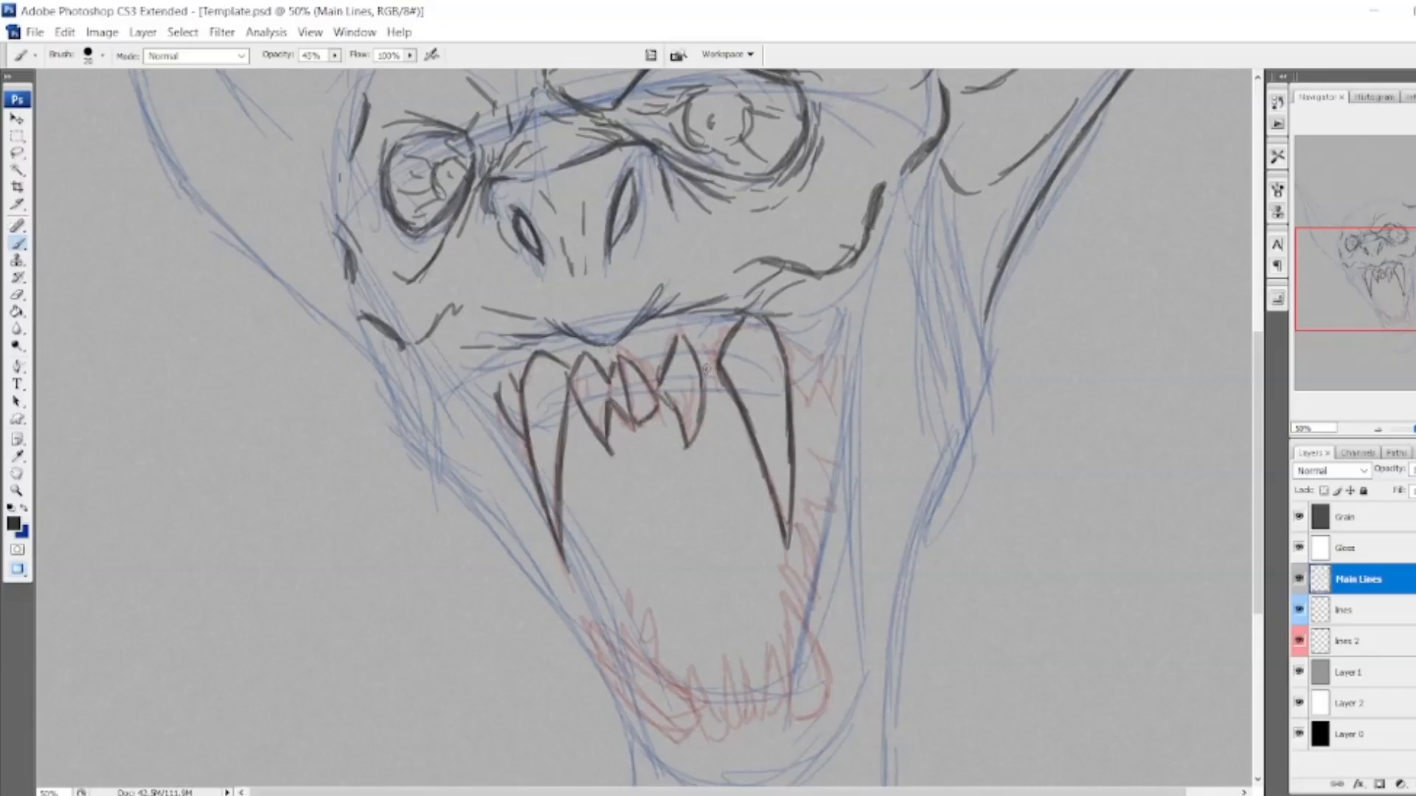
Ink the small tooth beside the right fang and the lip line at both upper mouth corners.
{"action": "mouse_move", "coordinate": [808, 379]}
{"action": "left_mouse_down"}
{"action": "mouse_move", "coordinate": [809, 404]}
{"action": "mouse_move", "coordinate": [820, 380]}
{"action": "left_mouse_up"}
{"action": "mouse_move", "coordinate": [782, 335]}
{"action": "left_mouse_down"}
{"action": "mouse_move", "coordinate": [804, 352]}
{"action": "mouse_move", "coordinate": [834, 305]}
{"action": "mouse_move", "coordinate": [822, 379]}
{"action": "left_mouse_up"}
{"action": "left_click_drag", "start_coordinate": [461, 366], "coordinate": [509, 362]}
{"action": "left_click_drag", "start_coordinate": [826, 339], "coordinate": [852, 279]}
Add creases above both sides of the upper lip and a curved fold beneath the right eye.
{"action": "left_click_drag", "start_coordinate": [1373, 277], "coordinate": [1404, 265]}
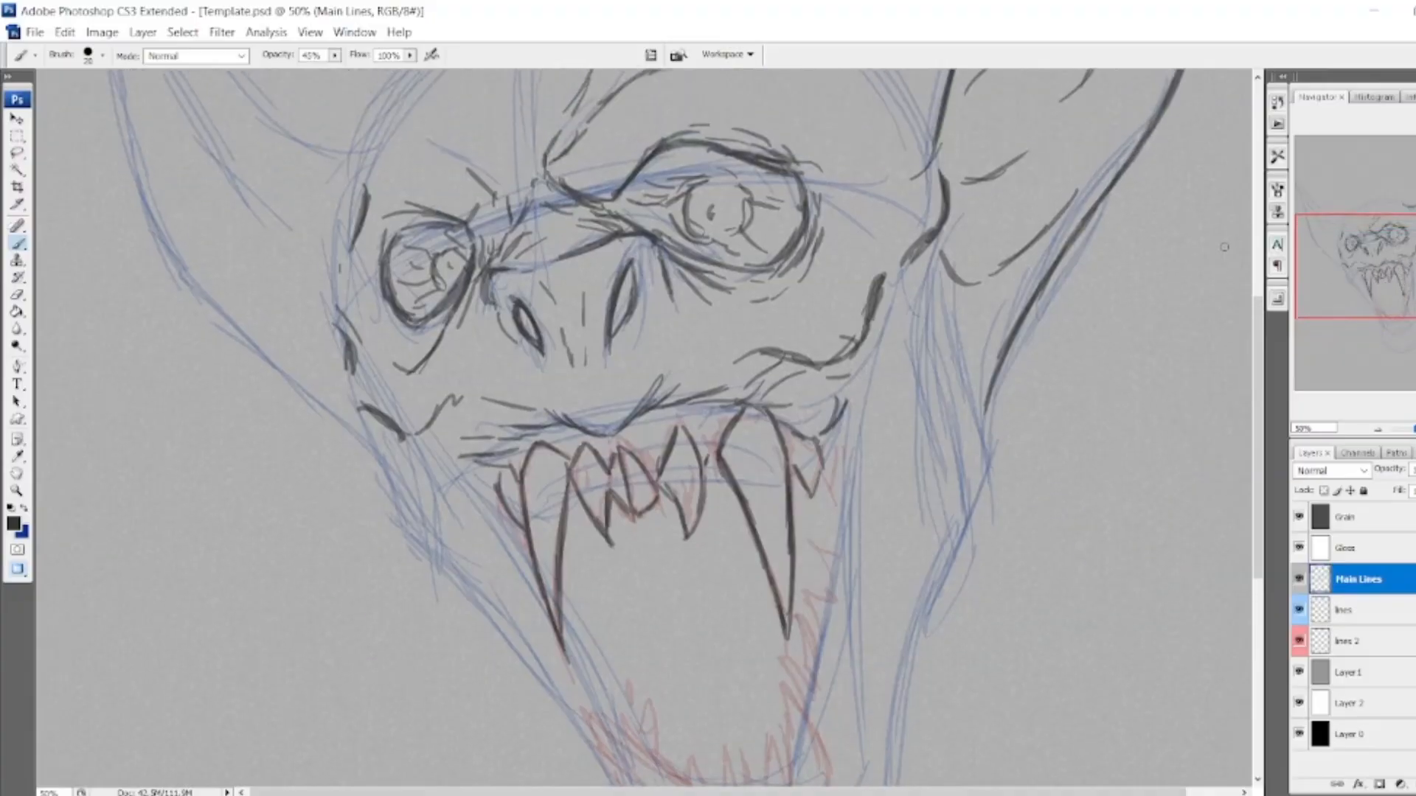
{"action": "left_click_drag", "start_coordinate": [688, 362], "coordinate": [719, 351]}
{"action": "left_click_drag", "start_coordinate": [477, 381], "coordinate": [513, 383]}
{"action": "left_click_drag", "start_coordinate": [664, 314], "coordinate": [712, 340]}
Ink the top outline of the skull between the bases of the two ears.
{"action": "scroll", "coordinate": [703, 204], "scroll_direction": "up", "scroll_amount": 3}
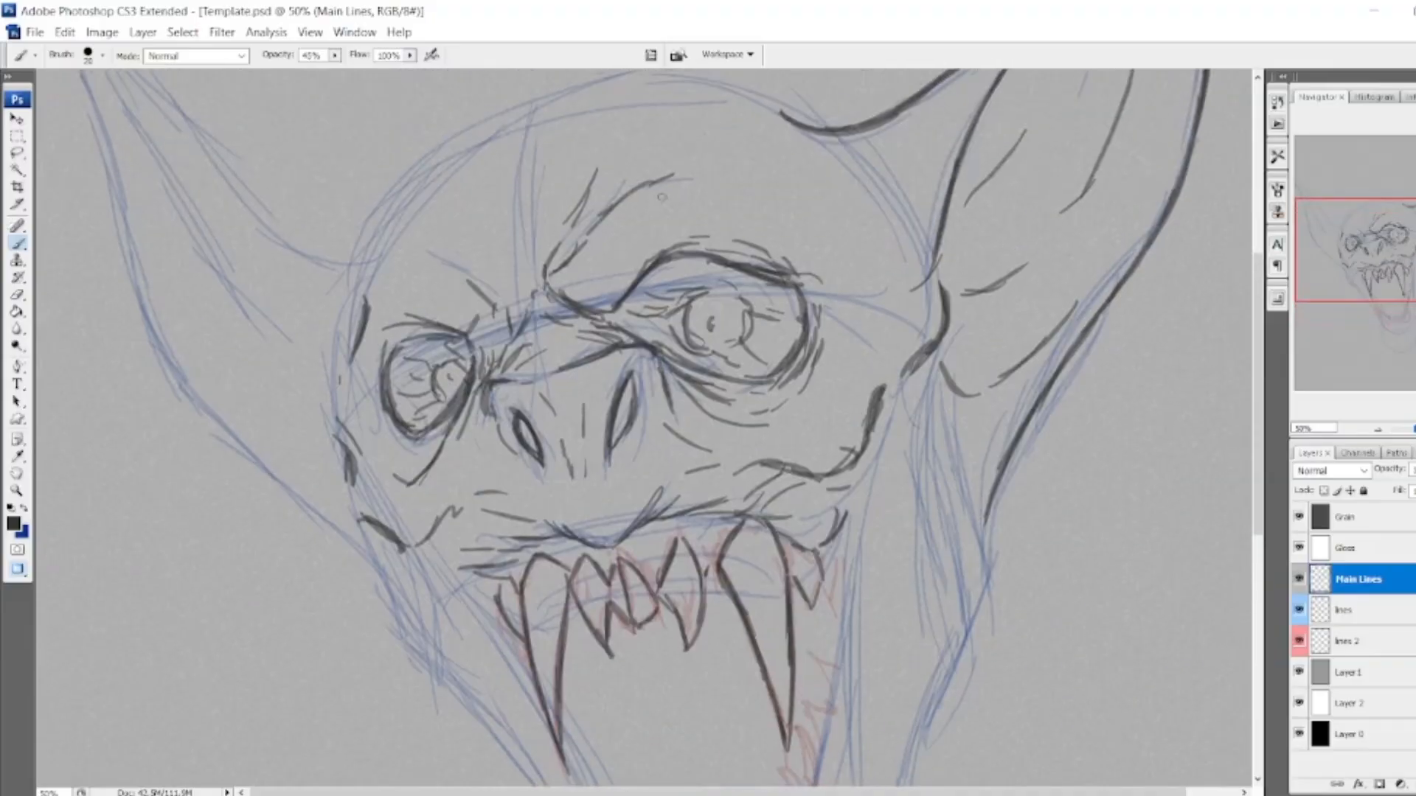
{"action": "mouse_move", "coordinate": [318, 255]}
{"action": "left_mouse_down"}
{"action": "mouse_move", "coordinate": [367, 244]}
{"action": "mouse_move", "coordinate": [432, 147]}
{"action": "mouse_move", "coordinate": [489, 125]}
{"action": "left_mouse_up"}
{"action": "left_click_drag", "start_coordinate": [1305, 213], "coordinate": [1313, 196]}
{"action": "left_click_drag", "start_coordinate": [366, 280], "coordinate": [502, 184]}
Add radiating frown wrinkles between the brows, a crease across the forehead and short strokes around the eyes.
{"action": "mouse_move", "coordinate": [431, 234]}
{"action": "left_mouse_down"}
{"action": "mouse_move", "coordinate": [542, 168]}
{"action": "mouse_move", "coordinate": [697, 203]}
{"action": "mouse_move", "coordinate": [730, 232]}
{"action": "left_mouse_up"}
{"action": "mouse_move", "coordinate": [447, 374]}
{"action": "left_mouse_down"}
{"action": "mouse_move", "coordinate": [477, 380]}
{"action": "mouse_move", "coordinate": [494, 251]}
{"action": "mouse_move", "coordinate": [490, 357]}
{"action": "left_mouse_up"}
{"action": "mouse_move", "coordinate": [424, 326]}
{"action": "left_mouse_down"}
{"action": "mouse_move", "coordinate": [450, 361]}
{"action": "mouse_move", "coordinate": [437, 382]}
{"action": "left_mouse_up"}
{"action": "left_click_drag", "start_coordinate": [657, 280], "coordinate": [744, 280]}
Ink the left ear's upper edge from the skull out to its pointed tip.
{"action": "left_click_drag", "start_coordinate": [1348, 227], "coordinate": [1341, 221]}
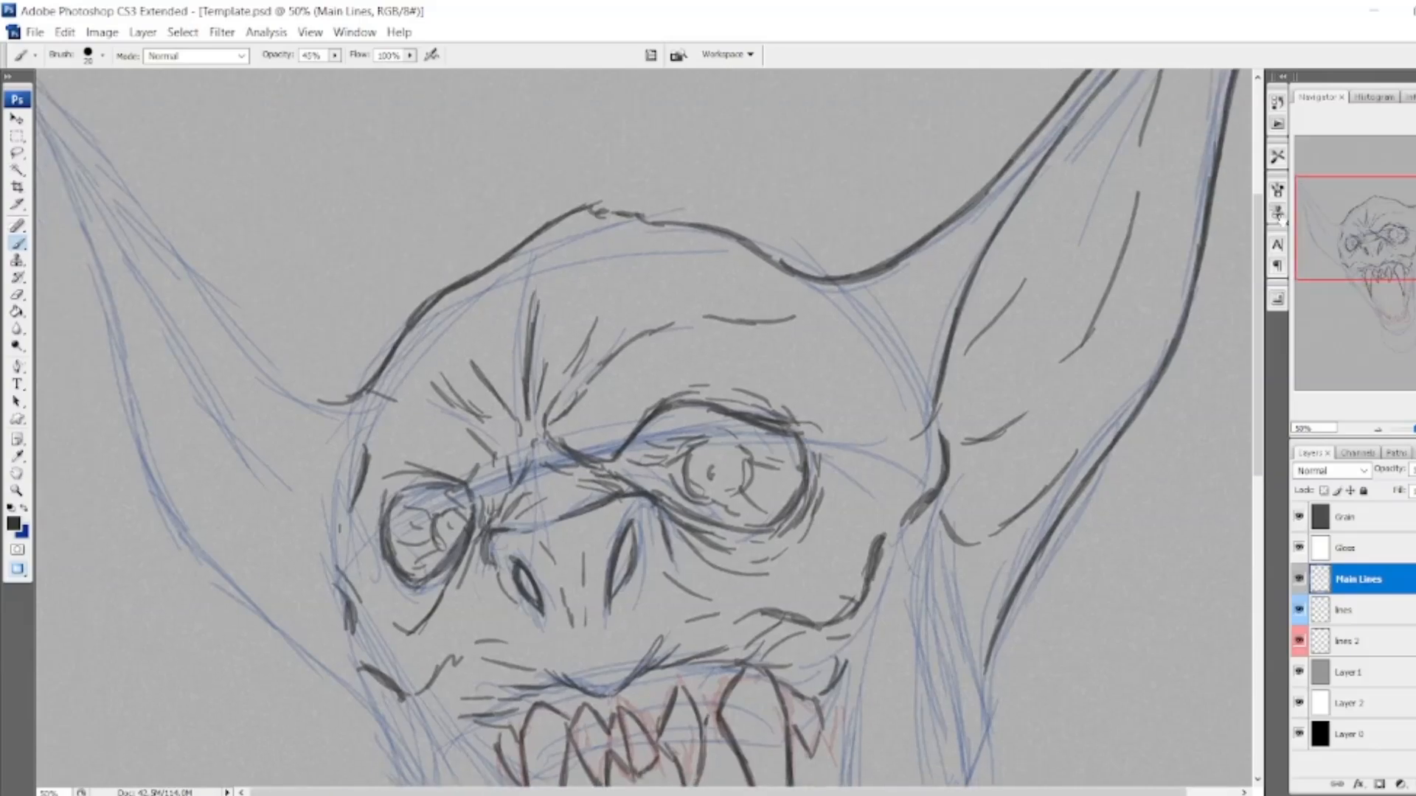
{"action": "mouse_move", "coordinate": [324, 401]}
{"action": "left_mouse_down"}
{"action": "mouse_move", "coordinate": [281, 380]}
{"action": "mouse_move", "coordinate": [117, 164]}
{"action": "mouse_move", "coordinate": [37, 88]}
{"action": "left_mouse_up"}
{"action": "left_click_drag", "start_coordinate": [86, 128], "coordinate": [37, 87]}
Ink the left ear's lower outer edge from the tip around the bend and down to the cheek.
{"action": "mouse_move", "coordinate": [91, 249]}
{"action": "left_mouse_down"}
{"action": "mouse_move", "coordinate": [37, 118]}
{"action": "mouse_move", "coordinate": [101, 266]}
{"action": "left_mouse_up"}
{"action": "left_click_drag", "start_coordinate": [65, 182], "coordinate": [118, 328]}
{"action": "left_click_drag", "start_coordinate": [99, 258], "coordinate": [124, 373]}
{"action": "left_click_drag", "start_coordinate": [112, 310], "coordinate": [143, 438]}
{"action": "left_click_drag", "start_coordinate": [125, 357], "coordinate": [174, 524]}
{"action": "left_click_drag", "start_coordinate": [137, 444], "coordinate": [229, 588]}
{"action": "left_click_drag", "start_coordinate": [170, 511], "coordinate": [280, 632]}
{"action": "left_click_drag", "start_coordinate": [210, 562], "coordinate": [319, 668]}
{"action": "left_click_drag", "start_coordinate": [254, 611], "coordinate": [384, 719]}
{"action": "left_click_drag", "start_coordinate": [182, 529], "coordinate": [357, 699]}
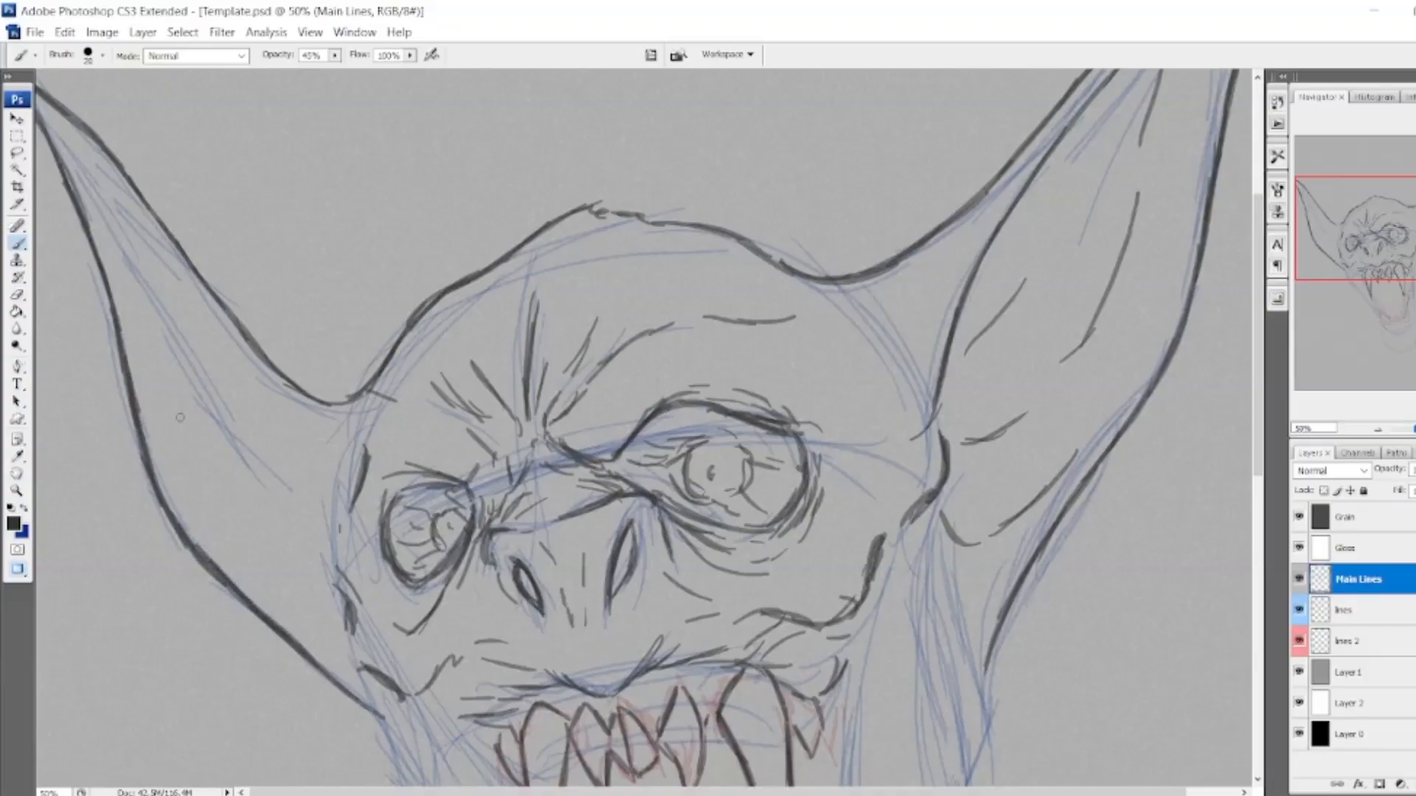
Ink the left ear's long inner fold from near the tip to the temple and add shorter creases beside it.
{"action": "left_click_drag", "start_coordinate": [68, 142], "coordinate": [171, 323]}
{"action": "left_click_drag", "start_coordinate": [96, 195], "coordinate": [229, 441]}
{"action": "left_click_drag", "start_coordinate": [193, 379], "coordinate": [337, 589]}
{"action": "mouse_move", "coordinate": [310, 543]}
{"action": "left_mouse_down"}
{"action": "mouse_move", "coordinate": [336, 592]}
{"action": "mouse_move", "coordinate": [242, 520]}
{"action": "mouse_move", "coordinate": [151, 305]}
{"action": "left_mouse_up"}
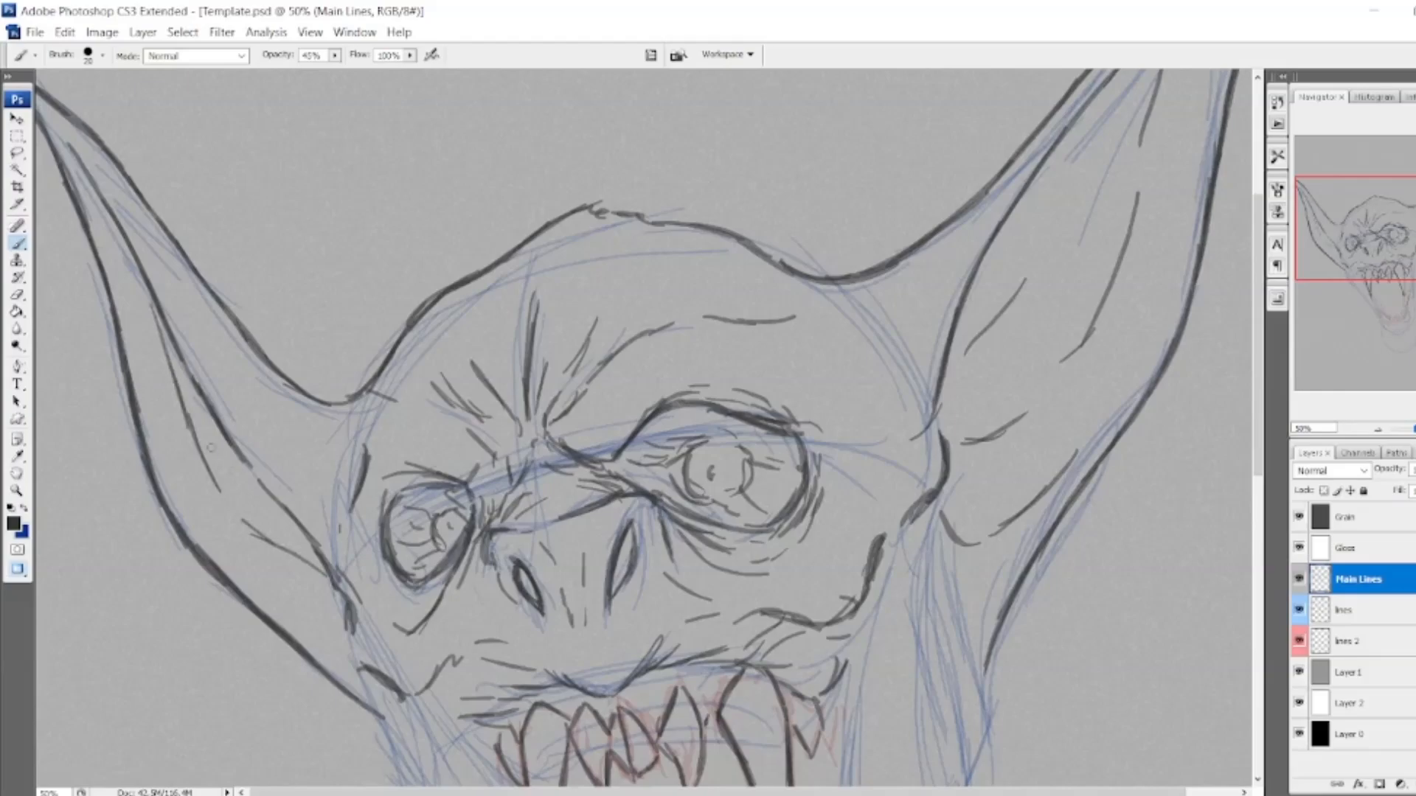
{"action": "left_click_drag", "start_coordinate": [245, 550], "coordinate": [316, 605]}
{"action": "left_click_drag", "start_coordinate": [481, 640], "coordinate": [470, 516]}
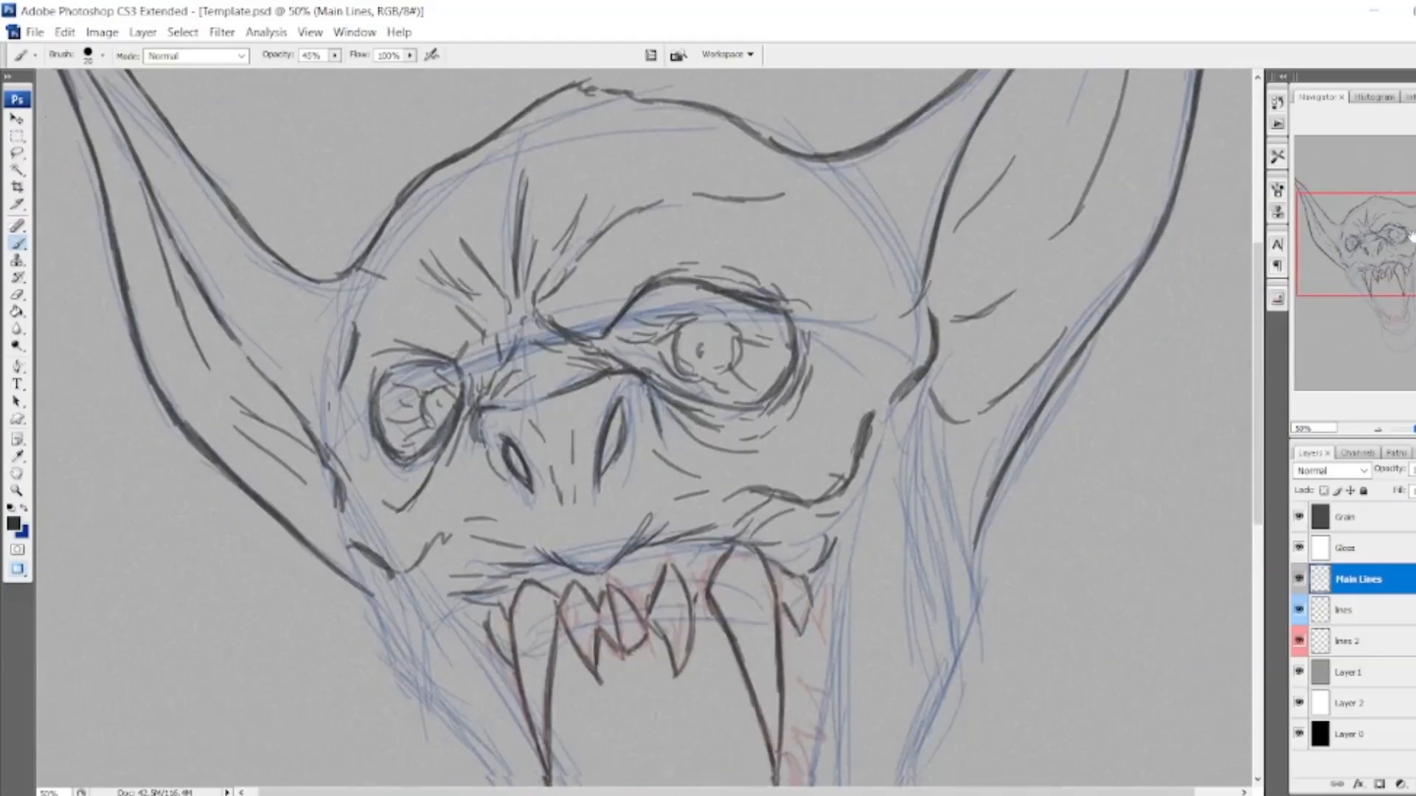
Ink the small teeth in the upper right mouth corner, the left cheek crease and the upper right mouth edge on Main Lines.
{"action": "left_click_drag", "start_coordinate": [1389, 246], "coordinate": [1390, 281]}
{"action": "left_click_drag", "start_coordinate": [818, 380], "coordinate": [835, 395]}
{"action": "left_click_drag", "start_coordinate": [479, 369], "coordinate": [494, 402]}
{"action": "mouse_move", "coordinate": [435, 348]}
{"action": "left_mouse_down"}
{"action": "mouse_move", "coordinate": [516, 451]}
{"action": "mouse_move", "coordinate": [494, 437]}
{"action": "left_mouse_up"}
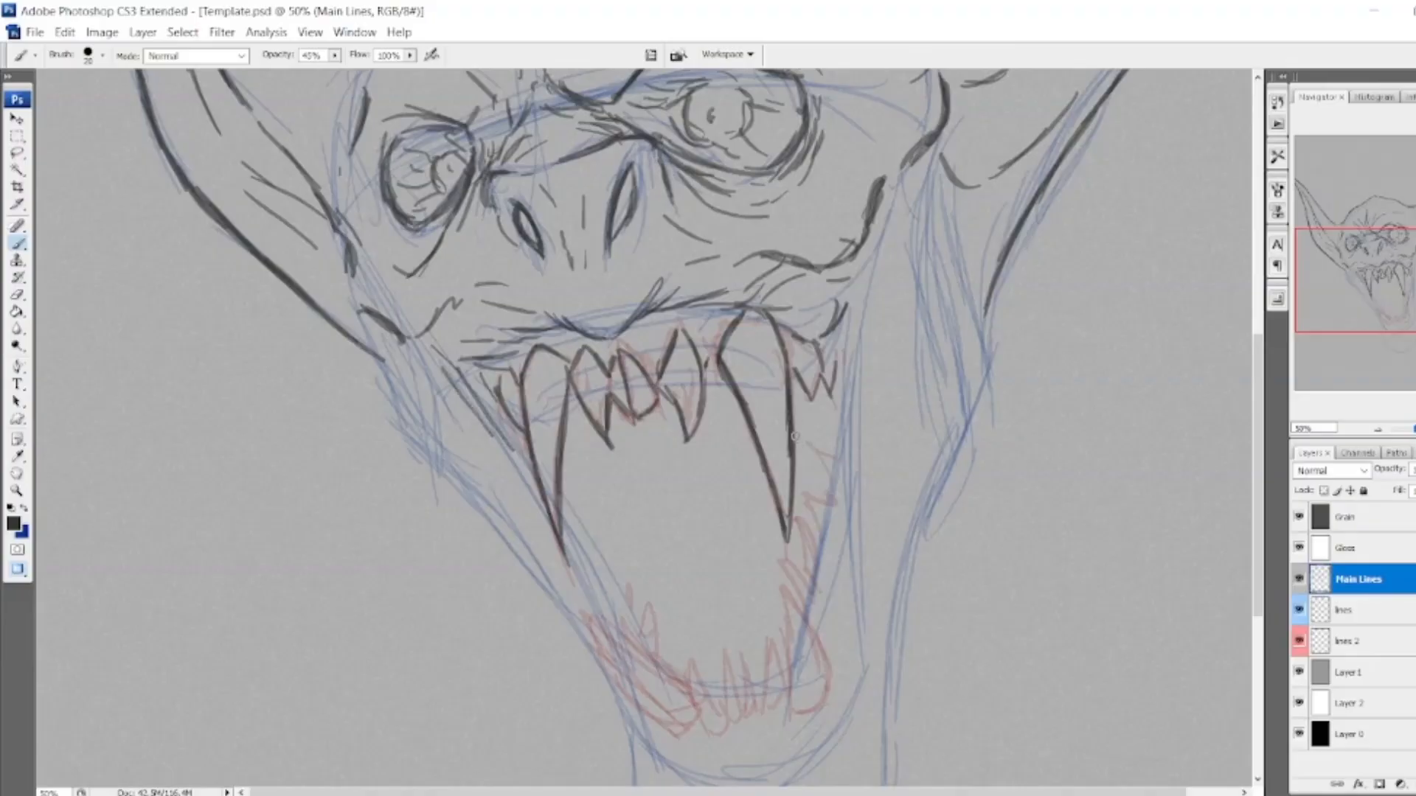
{"action": "left_click_drag", "start_coordinate": [839, 332], "coordinate": [847, 451]}
Ink the two large lower fangs and the row of pointed front teeth between them.
{"action": "left_click_drag", "start_coordinate": [1376, 288], "coordinate": [1387, 316]}
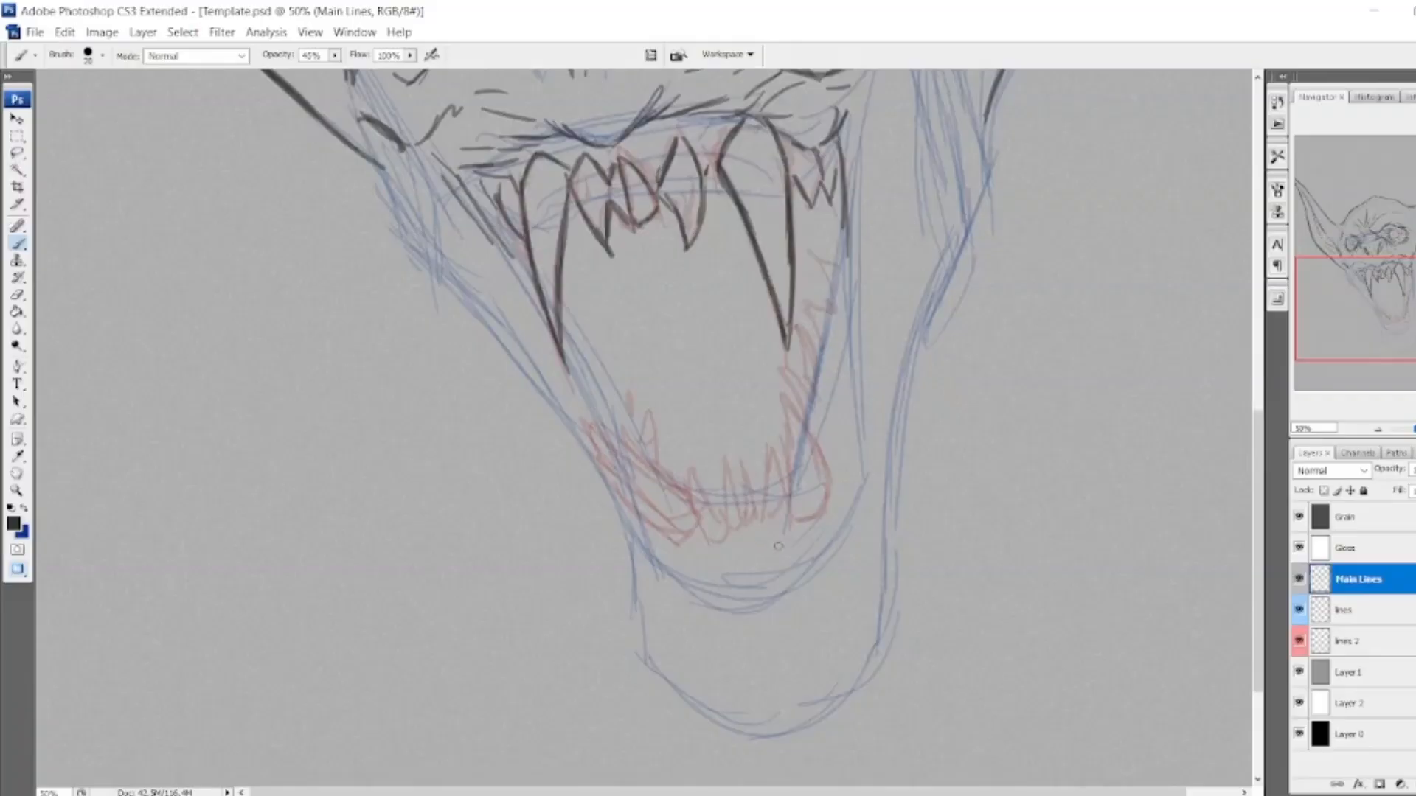
{"action": "mouse_move", "coordinate": [790, 512]}
{"action": "left_mouse_down"}
{"action": "mouse_move", "coordinate": [784, 389]}
{"action": "mouse_move", "coordinate": [811, 466]}
{"action": "left_mouse_up"}
{"action": "mouse_move", "coordinate": [786, 398]}
{"action": "left_mouse_down"}
{"action": "mouse_move", "coordinate": [826, 487]}
{"action": "mouse_move", "coordinate": [801, 521]}
{"action": "mouse_move", "coordinate": [817, 517]}
{"action": "left_mouse_up"}
{"action": "mouse_move", "coordinate": [689, 517]}
{"action": "left_mouse_down"}
{"action": "mouse_move", "coordinate": [598, 423]}
{"action": "mouse_move", "coordinate": [650, 525]}
{"action": "mouse_move", "coordinate": [692, 547]}
{"action": "mouse_move", "coordinate": [694, 519]}
{"action": "mouse_move", "coordinate": [676, 540]}
{"action": "mouse_move", "coordinate": [690, 527]}
{"action": "mouse_move", "coordinate": [689, 458]}
{"action": "mouse_move", "coordinate": [721, 518]}
{"action": "mouse_move", "coordinate": [715, 552]}
{"action": "mouse_move", "coordinate": [724, 448]}
{"action": "mouse_move", "coordinate": [743, 551]}
{"action": "mouse_move", "coordinate": [745, 454]}
{"action": "mouse_move", "coordinate": [751, 550]}
{"action": "mouse_move", "coordinate": [772, 443]}
{"action": "mouse_move", "coordinate": [786, 527]}
{"action": "mouse_move", "coordinate": [760, 535]}
{"action": "left_mouse_up"}
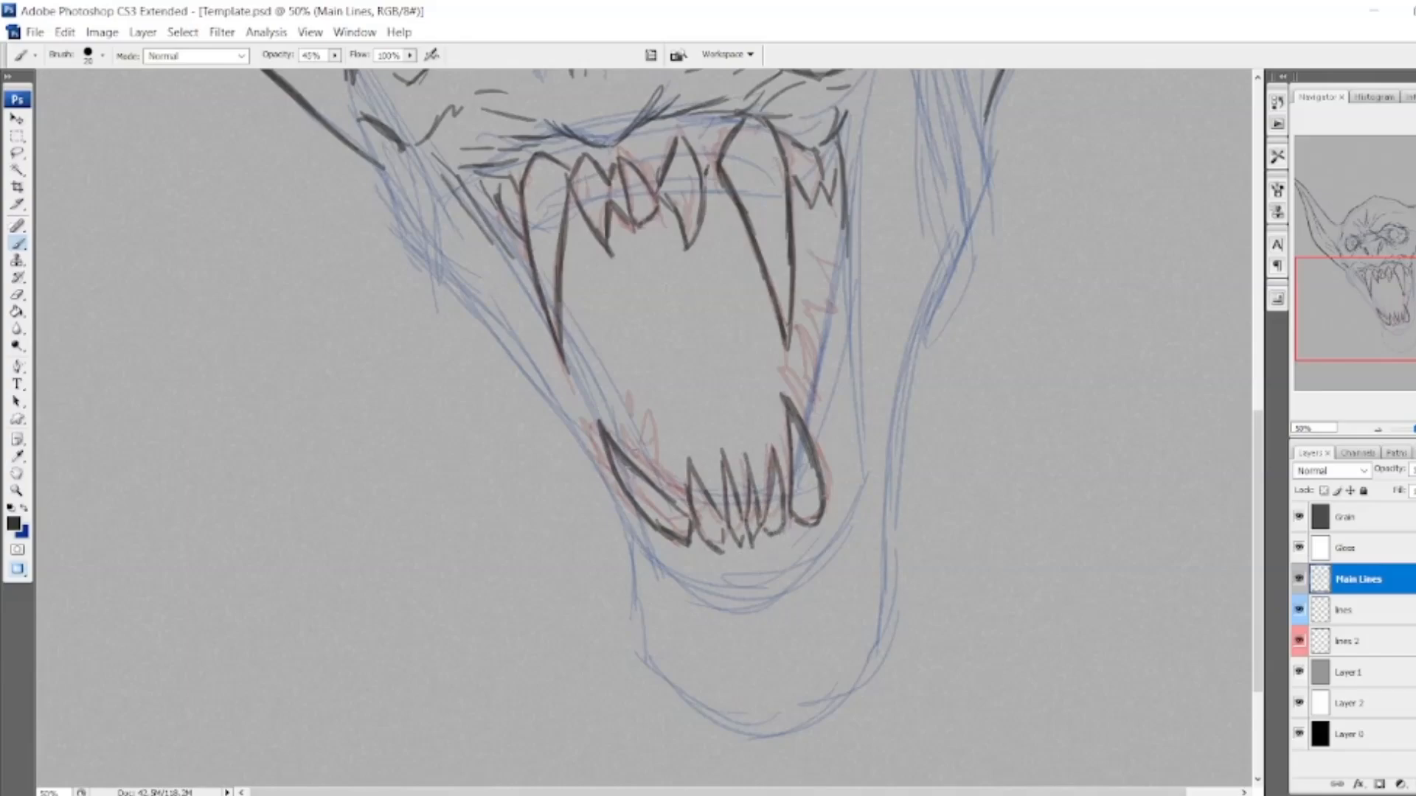
Ink the small lower left teeth, the left inner mouth edge and the jagged side teeth along the right of the mouth.
{"action": "mouse_move", "coordinate": [641, 477]}
{"action": "left_mouse_down"}
{"action": "mouse_move", "coordinate": [645, 439]}
{"action": "mouse_move", "coordinate": [658, 480]}
{"action": "mouse_move", "coordinate": [636, 413]}
{"action": "left_mouse_up"}
{"action": "mouse_move", "coordinate": [565, 308]}
{"action": "left_mouse_down"}
{"action": "mouse_move", "coordinate": [603, 406]}
{"action": "mouse_move", "coordinate": [590, 376]}
{"action": "left_mouse_up"}
{"action": "left_click_drag", "start_coordinate": [567, 314], "coordinate": [599, 410]}
{"action": "mouse_move", "coordinate": [803, 410]}
{"action": "left_mouse_down"}
{"action": "mouse_move", "coordinate": [775, 361]}
{"action": "mouse_move", "coordinate": [820, 410]}
{"action": "mouse_move", "coordinate": [804, 425]}
{"action": "mouse_move", "coordinate": [796, 334]}
{"action": "mouse_move", "coordinate": [813, 395]}
{"action": "mouse_move", "coordinate": [825, 291]}
{"action": "mouse_move", "coordinate": [840, 296]}
{"action": "mouse_move", "coordinate": [839, 220]}
{"action": "left_mouse_up"}
{"action": "left_click_drag", "start_coordinate": [827, 463], "coordinate": [835, 425]}
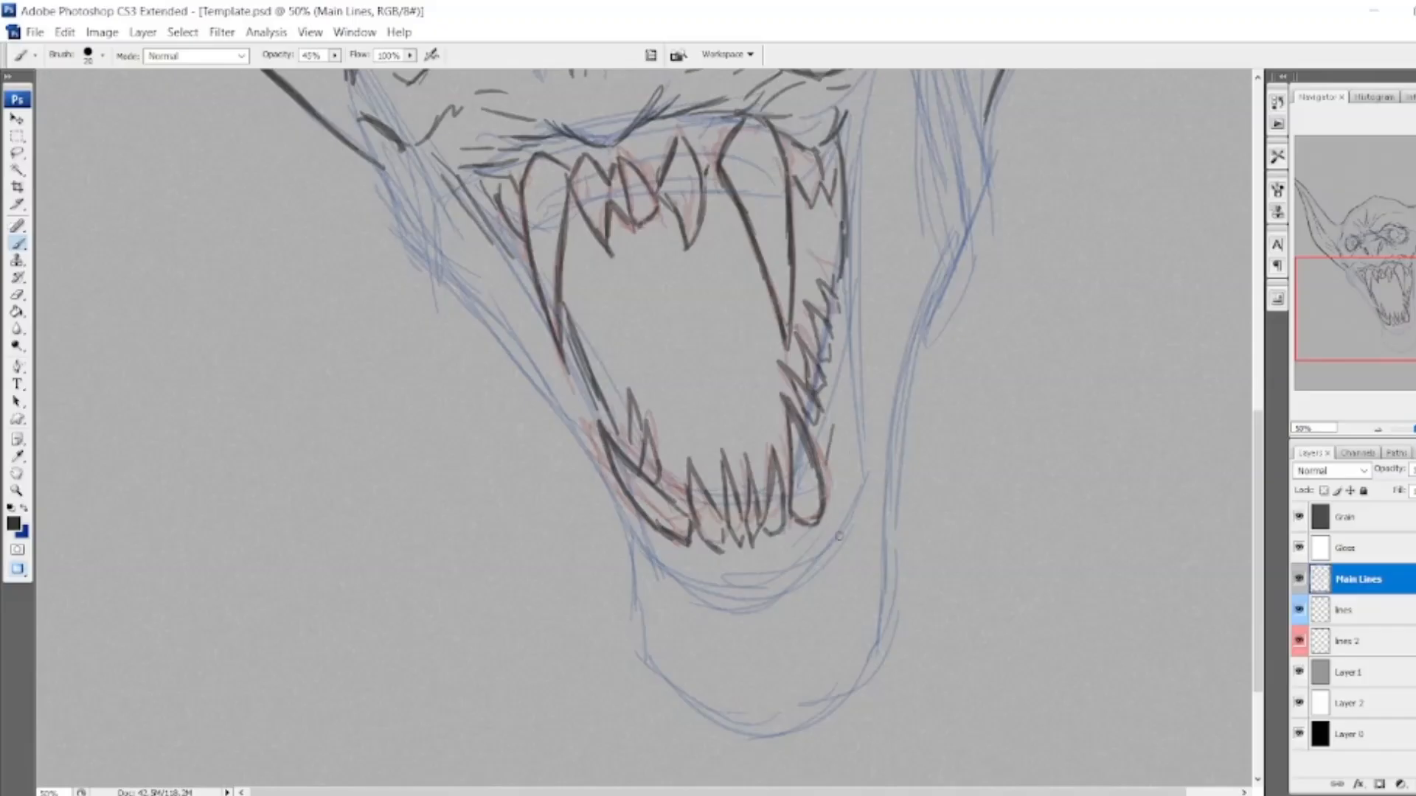
Outline the lip edge along the right side of the open mouth and reinforce the left mouth edge.
{"action": "mouse_move", "coordinate": [815, 562]}
{"action": "left_mouse_down"}
{"action": "mouse_move", "coordinate": [854, 493]}
{"action": "mouse_move", "coordinate": [851, 365]}
{"action": "left_mouse_up"}
{"action": "left_click_drag", "start_coordinate": [853, 420], "coordinate": [850, 299]}
{"action": "left_click_drag", "start_coordinate": [853, 381], "coordinate": [849, 247]}
{"action": "left_click_drag", "start_coordinate": [567, 378], "coordinate": [589, 419]}
{"action": "left_click_drag", "start_coordinate": [503, 267], "coordinate": [542, 325]}
Ink the left jaw contour from below the ear down to the lower fang, with stretched-skin lines beside it.
{"action": "left_click_drag", "start_coordinate": [363, 134], "coordinate": [413, 226]}
{"action": "left_click_drag", "start_coordinate": [382, 164], "coordinate": [417, 253]}
{"action": "left_click_drag", "start_coordinate": [398, 197], "coordinate": [413, 237]}
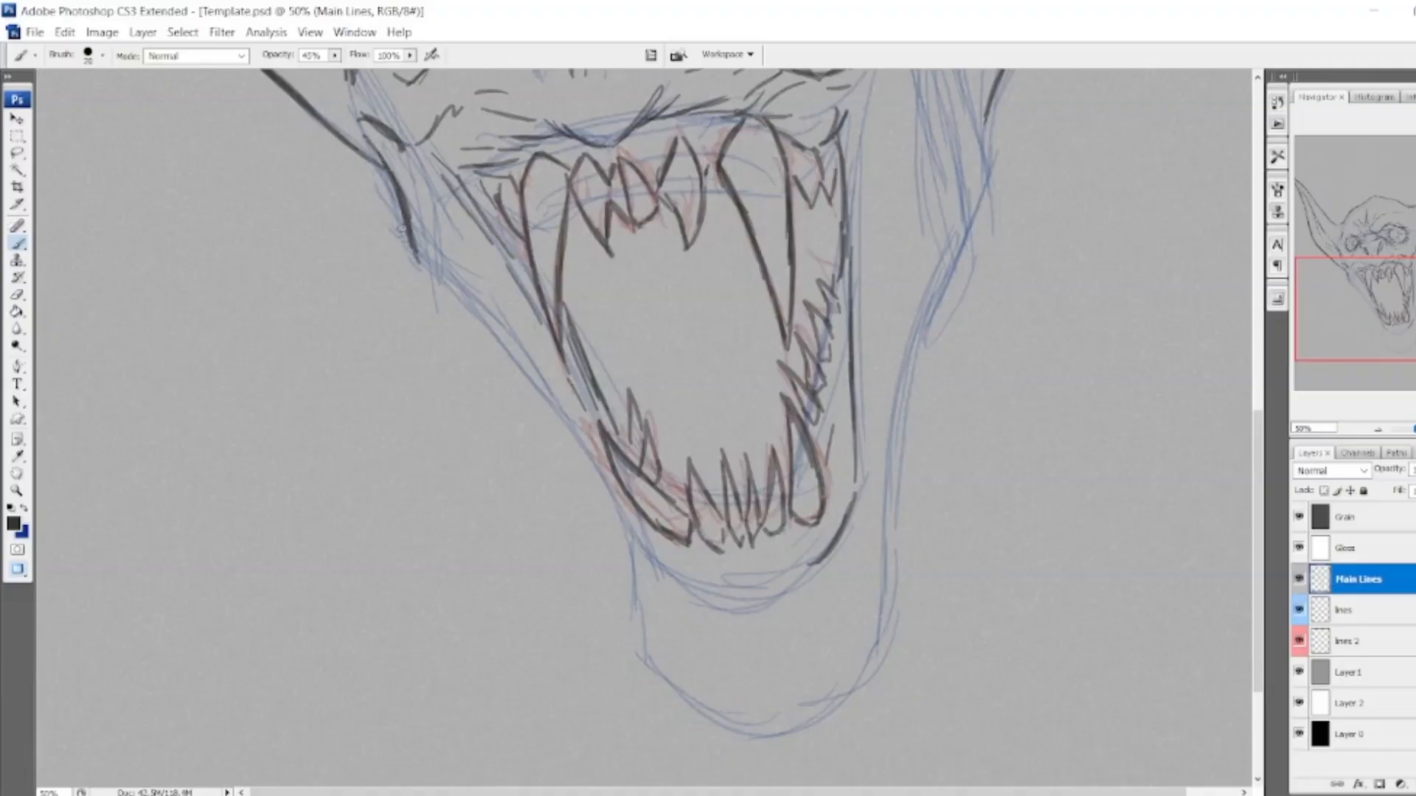
{"action": "mouse_move", "coordinate": [373, 165]}
{"action": "left_mouse_down"}
{"action": "mouse_move", "coordinate": [417, 267]}
{"action": "mouse_move", "coordinate": [530, 379]}
{"action": "left_mouse_up"}
{"action": "left_click_drag", "start_coordinate": [447, 273], "coordinate": [570, 428]}
{"action": "left_click_drag", "start_coordinate": [459, 240], "coordinate": [489, 293]}
{"action": "left_click_drag", "start_coordinate": [471, 279], "coordinate": [586, 447]}
{"action": "left_click_drag", "start_coordinate": [416, 205], "coordinate": [452, 264]}
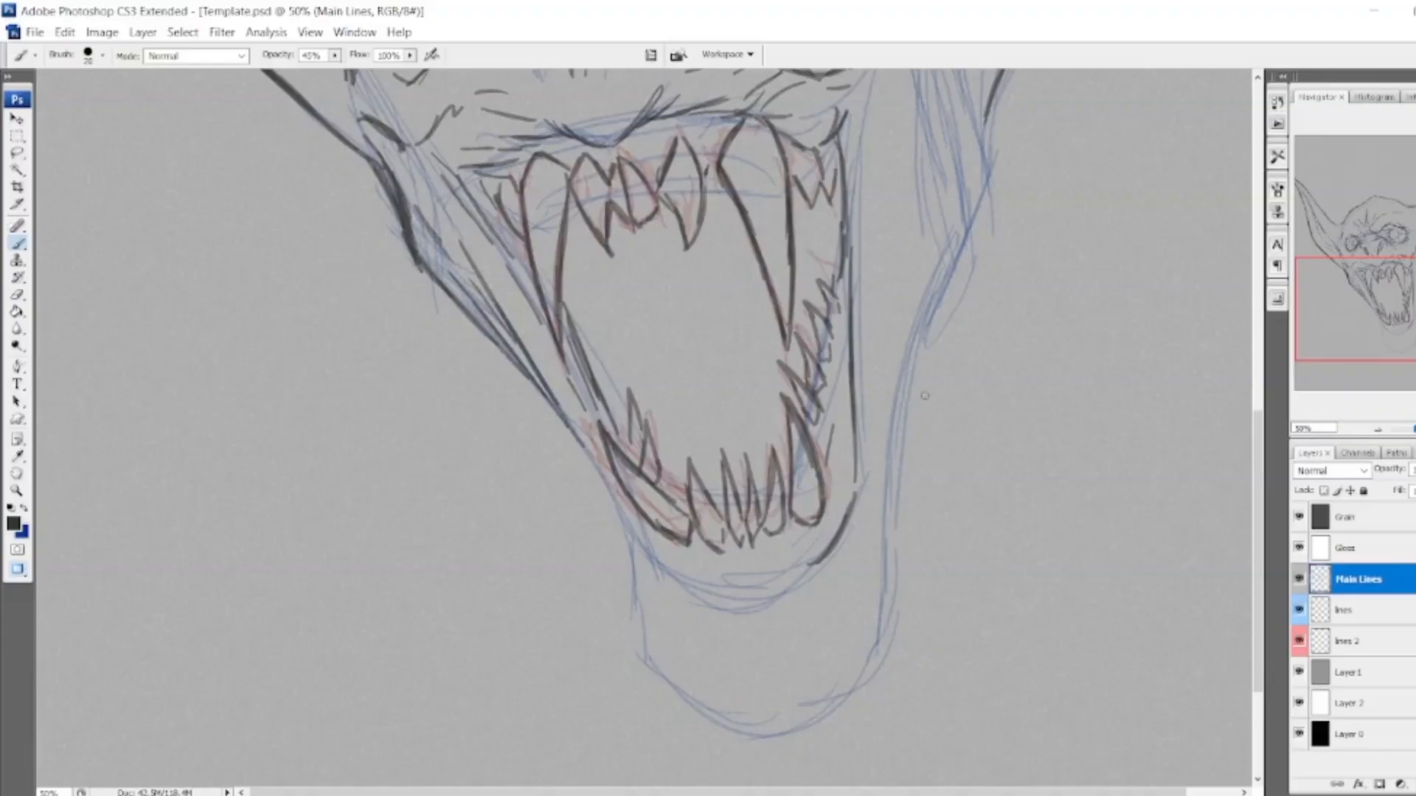
Ink the right jaw contour from beside the lower lip up toward the base of the right ear.
{"action": "left_click_drag", "start_coordinate": [889, 498], "coordinate": [916, 339]}
{"action": "left_click_drag", "start_coordinate": [890, 447], "coordinate": [940, 280]}
{"action": "left_click_drag", "start_coordinate": [903, 398], "coordinate": [959, 238]}
{"action": "left_click_drag", "start_coordinate": [916, 356], "coordinate": [975, 206]}
{"action": "left_click_drag", "start_coordinate": [947, 264], "coordinate": [981, 196]}
Join the right jaw contour to the ear and draw long stretched-skin lines between it and the mouth edge.
{"action": "left_click_drag", "start_coordinate": [1357, 323], "coordinate": [1358, 309]}
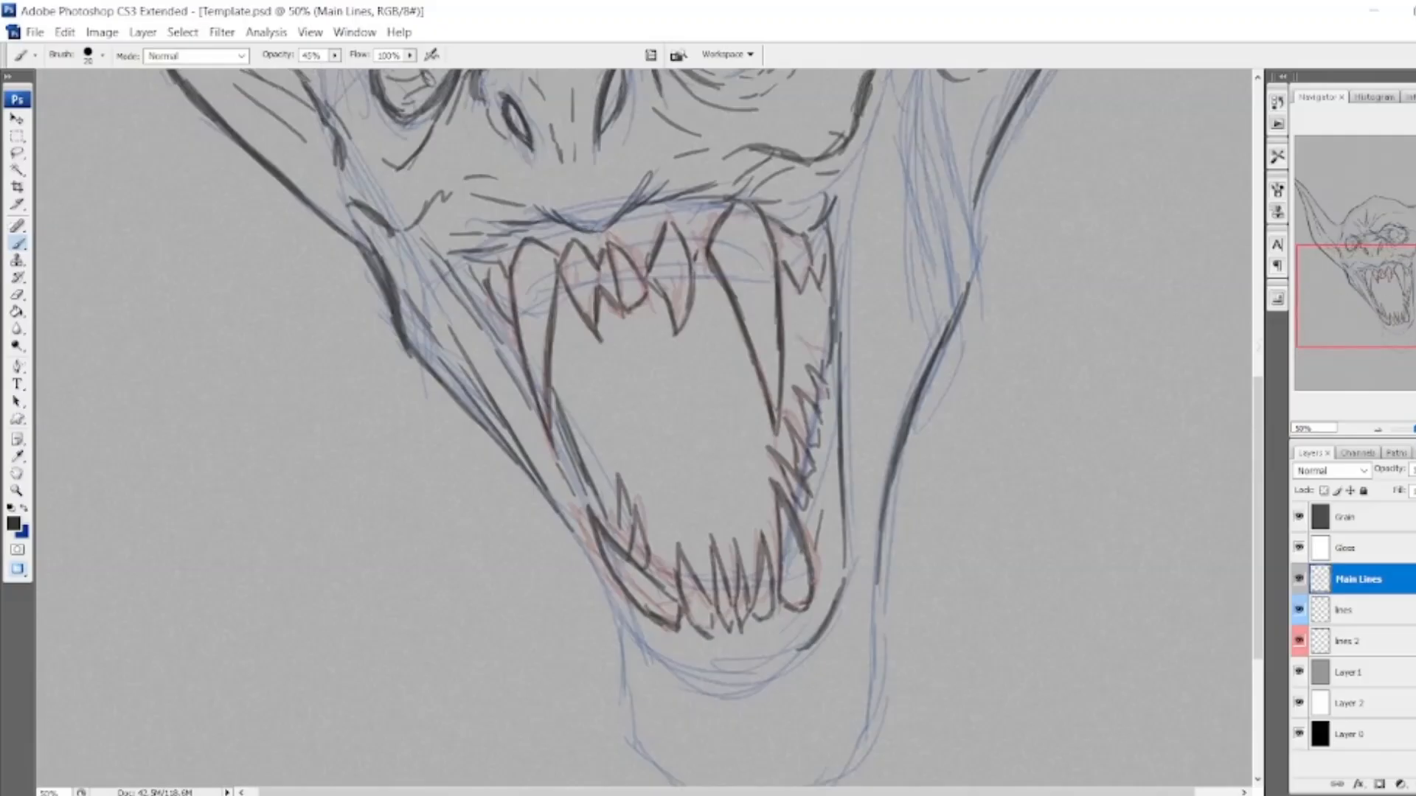
{"action": "left_click_drag", "start_coordinate": [967, 288], "coordinate": [977, 189]}
{"action": "mouse_move", "coordinate": [904, 149]}
{"action": "left_mouse_down"}
{"action": "mouse_move", "coordinate": [930, 163]}
{"action": "mouse_move", "coordinate": [942, 303]}
{"action": "left_mouse_up"}
{"action": "left_click_drag", "start_coordinate": [953, 120], "coordinate": [962, 215]}
{"action": "left_click_drag", "start_coordinate": [849, 464], "coordinate": [854, 310]}
{"action": "left_click_drag", "start_coordinate": [851, 377], "coordinate": [854, 292]}
{"action": "left_click_drag", "start_coordinate": [876, 146], "coordinate": [852, 259]}
{"action": "mouse_move", "coordinate": [872, 171]}
{"action": "left_mouse_down"}
{"action": "mouse_move", "coordinate": [863, 248]}
{"action": "mouse_move", "coordinate": [884, 489]}
{"action": "left_mouse_up"}
{"action": "mouse_move", "coordinate": [928, 206]}
{"action": "left_mouse_down"}
{"action": "mouse_move", "coordinate": [897, 343]}
{"action": "mouse_move", "coordinate": [917, 292]}
{"action": "left_mouse_up"}
{"action": "left_click_drag", "start_coordinate": [886, 415], "coordinate": [874, 534]}
{"action": "left_click_drag", "start_coordinate": [904, 377], "coordinate": [897, 399]}
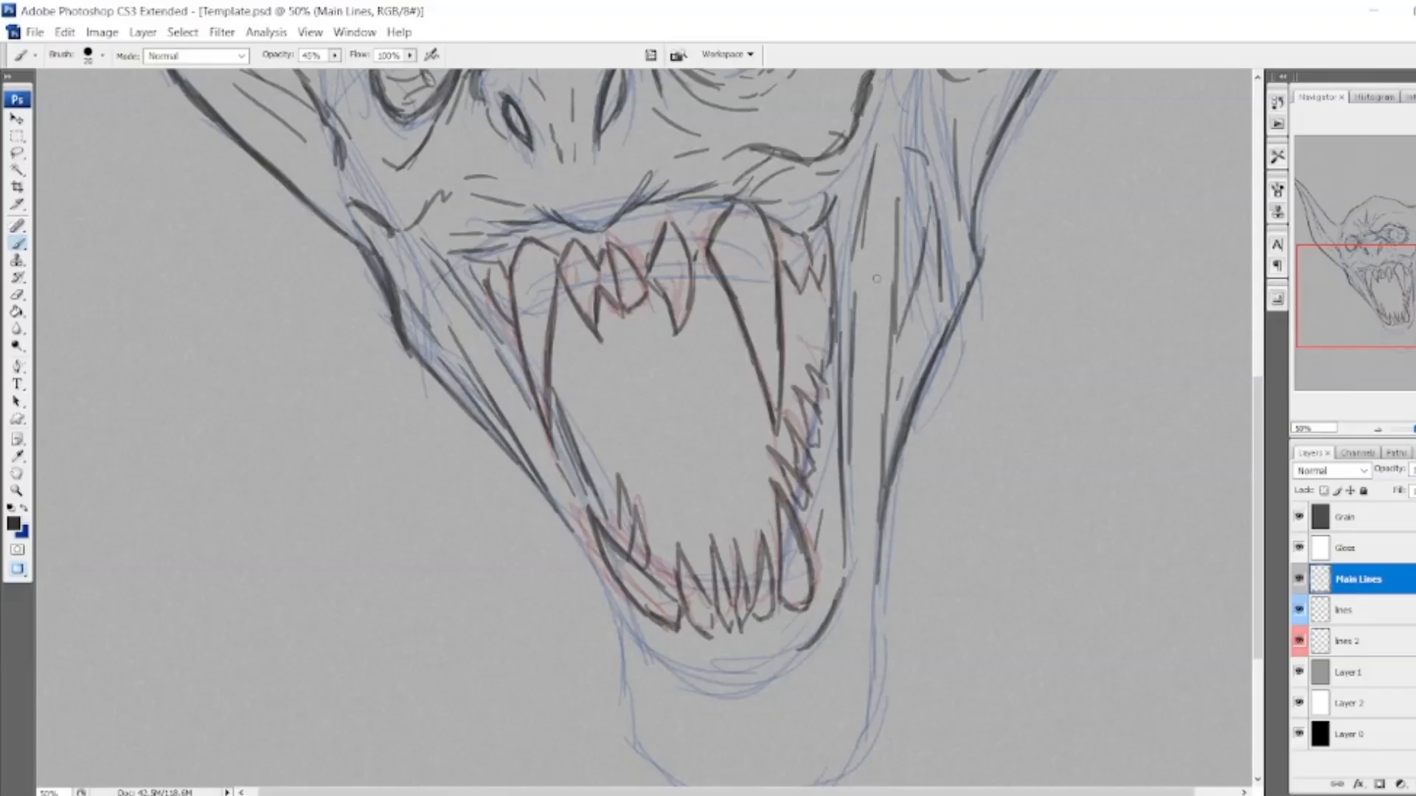
Add short crease strokes to the stretched skin of the right cheek beside the mouth.
{"action": "mouse_move", "coordinate": [856, 330]}
{"action": "left_mouse_down"}
{"action": "mouse_move", "coordinate": [860, 264]}
{"action": "mouse_move", "coordinate": [878, 257]}
{"action": "left_mouse_up"}
{"action": "left_click_drag", "start_coordinate": [1391, 274], "coordinate": [1393, 256]}
{"action": "left_click_drag", "start_coordinate": [889, 326], "coordinate": [888, 291]}
{"action": "mouse_move", "coordinate": [918, 210]}
{"action": "left_mouse_down"}
{"action": "mouse_move", "coordinate": [933, 284]}
{"action": "mouse_move", "coordinate": [889, 291]}
{"action": "left_mouse_up"}
{"action": "left_click_drag", "start_coordinate": [889, 242], "coordinate": [885, 297]}
{"action": "left_click_drag", "start_coordinate": [1377, 268], "coordinate": [1373, 290]}
{"action": "left_click_drag", "start_coordinate": [875, 245], "coordinate": [862, 185]}
{"action": "left_click_drag", "start_coordinate": [879, 214], "coordinate": [869, 159]}
{"action": "left_click_drag", "start_coordinate": [867, 277], "coordinate": [877, 177]}
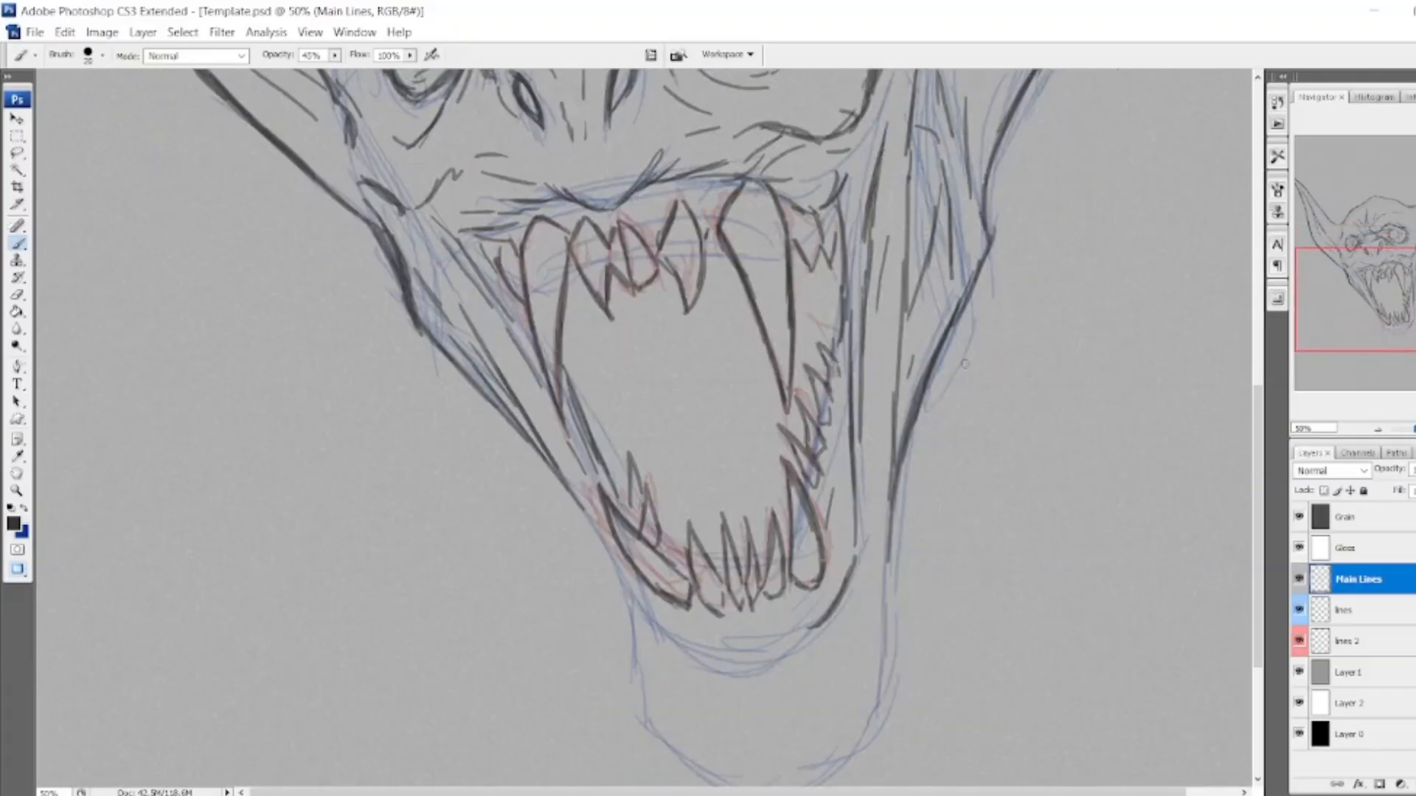
Ink the lower left jaw line and the curved lower lip beneath the front teeth.
{"action": "scroll", "coordinate": [861, 385], "scroll_direction": "down", "scroll_amount": 3}
{"action": "left_click_drag", "start_coordinate": [567, 322], "coordinate": [614, 416]}
{"action": "mouse_move", "coordinate": [590, 351]}
{"action": "left_mouse_down"}
{"action": "mouse_move", "coordinate": [616, 426]}
{"action": "mouse_move", "coordinate": [684, 458]}
{"action": "mouse_move", "coordinate": [770, 445]}
{"action": "left_mouse_up"}
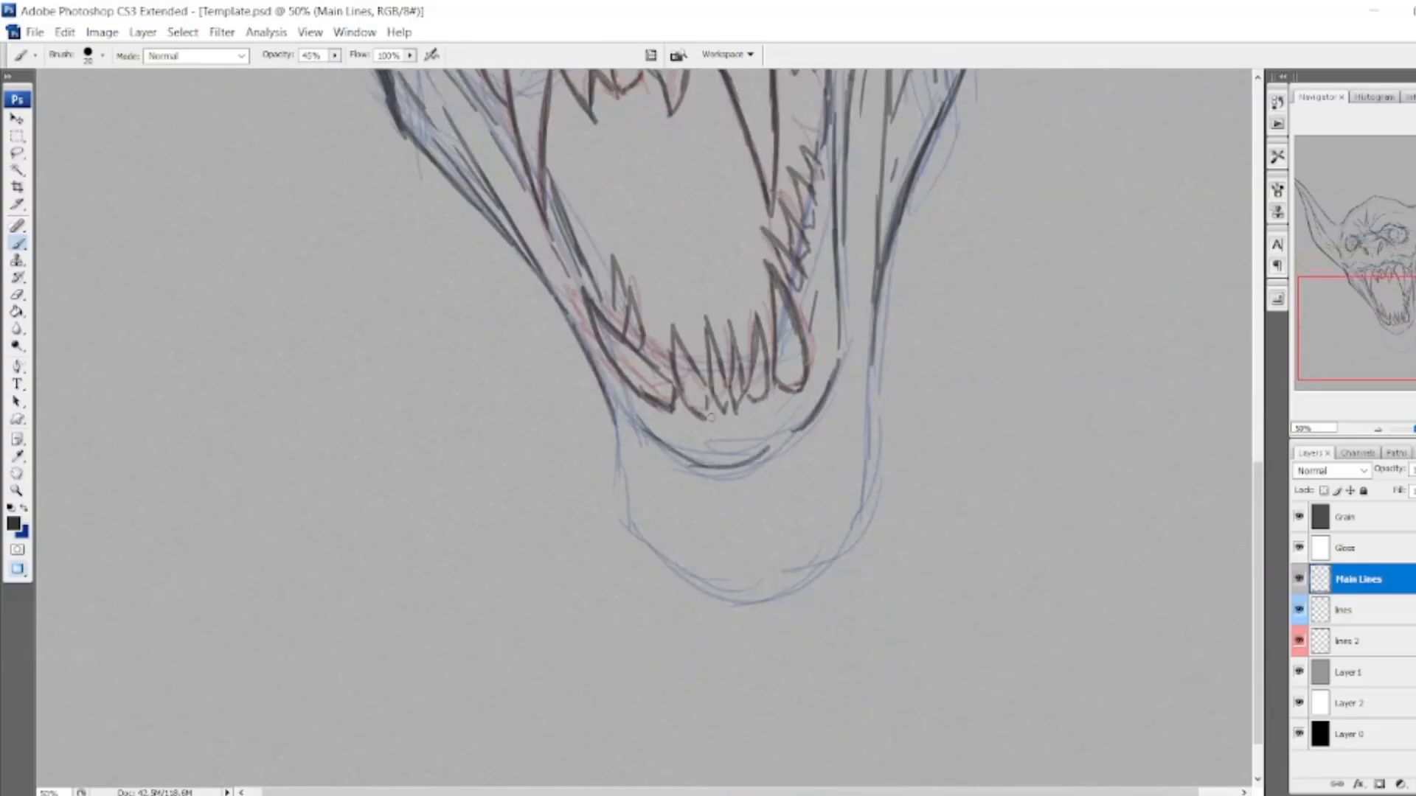
Outline the rounded chin from the left jaw around to the right jaw contour.
{"action": "mouse_move", "coordinate": [610, 413]}
{"action": "left_mouse_down"}
{"action": "mouse_move", "coordinate": [625, 520]}
{"action": "mouse_move", "coordinate": [677, 576]}
{"action": "mouse_move", "coordinate": [720, 585]}
{"action": "mouse_move", "coordinate": [670, 565]}
{"action": "mouse_move", "coordinate": [767, 612]}
{"action": "left_mouse_up"}
{"action": "mouse_move", "coordinate": [682, 573]}
{"action": "left_mouse_down"}
{"action": "mouse_move", "coordinate": [767, 615]}
{"action": "mouse_move", "coordinate": [819, 576]}
{"action": "left_mouse_up"}
{"action": "mouse_move", "coordinate": [752, 610]}
{"action": "left_mouse_down"}
{"action": "mouse_move", "coordinate": [818, 581]}
{"action": "mouse_move", "coordinate": [838, 565]}
{"action": "mouse_move", "coordinate": [771, 601]}
{"action": "mouse_move", "coordinate": [863, 529]}
{"action": "mouse_move", "coordinate": [773, 601]}
{"action": "mouse_move", "coordinate": [881, 484]}
{"action": "mouse_move", "coordinate": [859, 535]}
{"action": "mouse_move", "coordinate": [882, 469]}
{"action": "left_mouse_up"}
{"action": "mouse_move", "coordinate": [864, 534]}
{"action": "left_mouse_down"}
{"action": "mouse_move", "coordinate": [882, 491]}
{"action": "mouse_move", "coordinate": [878, 381]}
{"action": "left_mouse_up"}
{"action": "left_click_drag", "start_coordinate": [884, 465], "coordinate": [878, 282]}
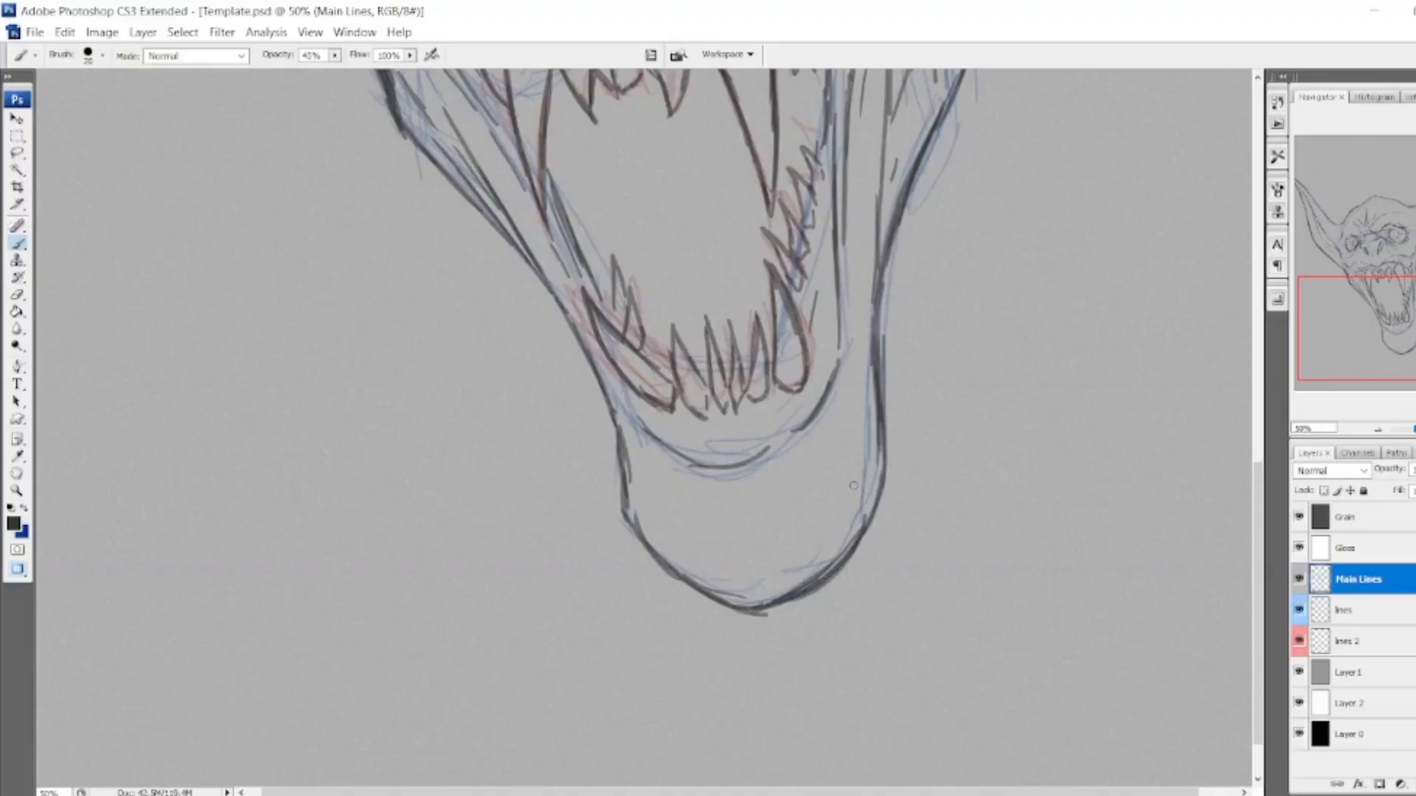
Add curved wrinkle strokes under the lower lip and across the chin.
{"action": "mouse_move", "coordinate": [649, 465]}
{"action": "left_mouse_down"}
{"action": "mouse_move", "coordinate": [713, 498]}
{"action": "mouse_move", "coordinate": [791, 472]}
{"action": "mouse_move", "coordinate": [842, 406]}
{"action": "left_mouse_up"}
{"action": "mouse_move", "coordinate": [811, 465]}
{"action": "left_mouse_down"}
{"action": "mouse_move", "coordinate": [850, 393]}
{"action": "mouse_move", "coordinate": [834, 462]}
{"action": "left_mouse_up"}
{"action": "mouse_move", "coordinate": [654, 498]}
{"action": "left_mouse_down"}
{"action": "mouse_move", "coordinate": [709, 536]}
{"action": "mouse_move", "coordinate": [794, 527]}
{"action": "mouse_move", "coordinate": [836, 487]}
{"action": "left_mouse_up"}
{"action": "left_click_drag", "start_coordinate": [705, 538], "coordinate": [731, 536]}
{"action": "left_click_drag", "start_coordinate": [745, 574], "coordinate": [756, 573]}
Add short wrinkle strokes to the forehead, the left ear and temple, and the skin around the right eye.
{"action": "left_click_drag", "start_coordinate": [1364, 326], "coordinate": [1400, 214]}
{"action": "mouse_move", "coordinate": [834, 379]}
{"action": "left_mouse_down"}
{"action": "mouse_move", "coordinate": [870, 375]}
{"action": "mouse_move", "coordinate": [858, 465]}
{"action": "left_mouse_up"}
{"action": "left_click_drag", "start_coordinate": [804, 334], "coordinate": [838, 338]}
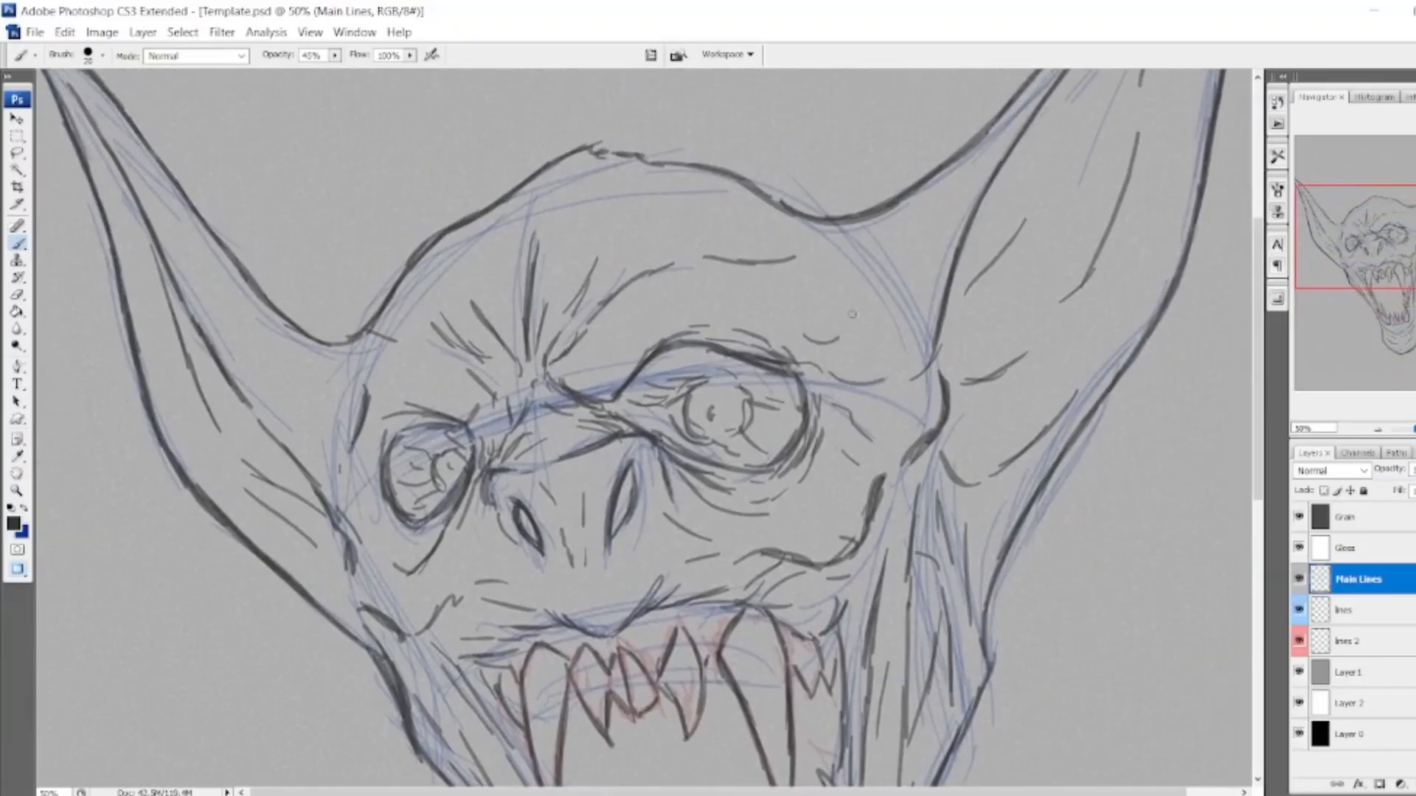
{"action": "left_click_drag", "start_coordinate": [297, 399], "coordinate": [306, 413]}
{"action": "mouse_move", "coordinate": [376, 451]}
{"action": "left_mouse_down"}
{"action": "mouse_move", "coordinate": [384, 517]}
{"action": "mouse_move", "coordinate": [429, 533]}
{"action": "mouse_move", "coordinate": [382, 542]}
{"action": "mouse_move", "coordinate": [389, 423]}
{"action": "left_mouse_up"}
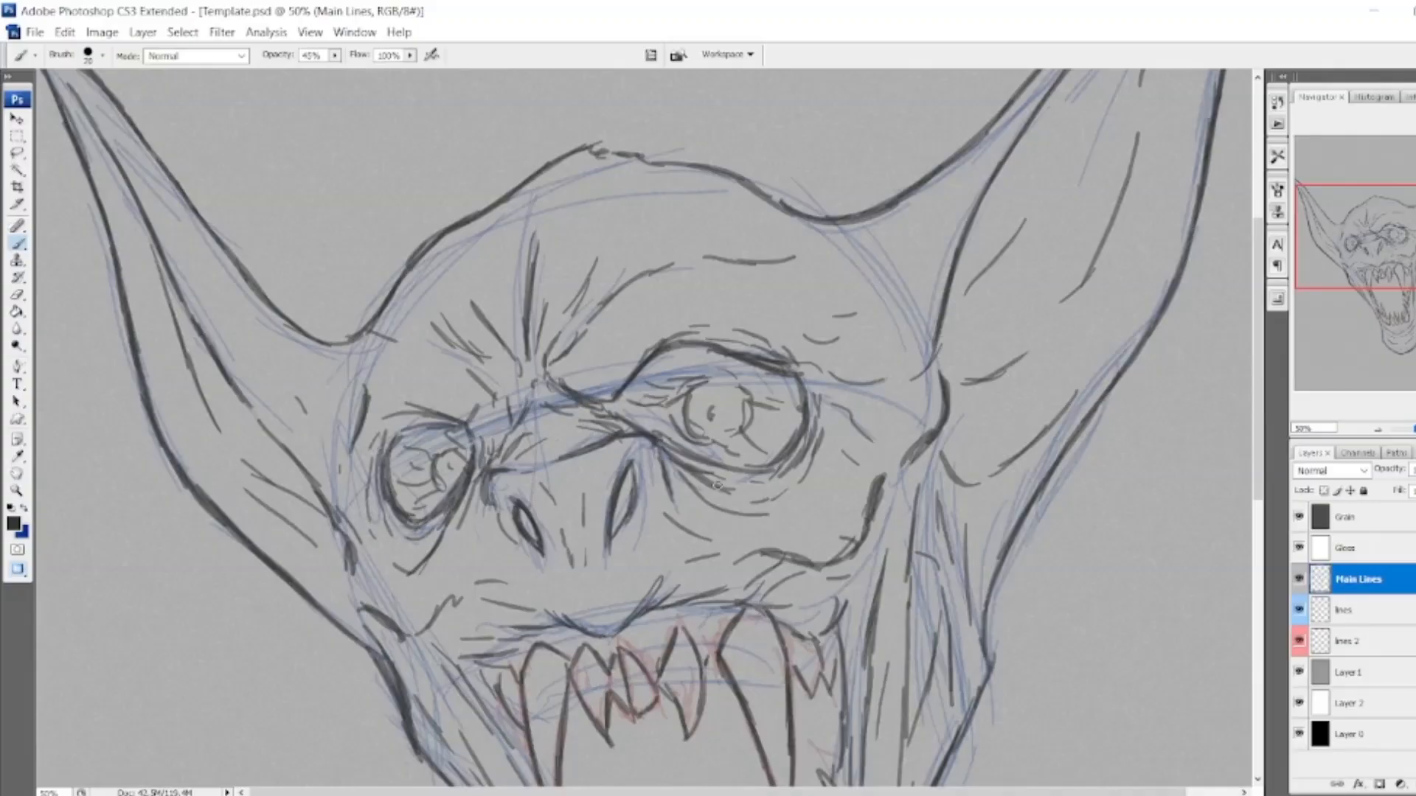
{"action": "left_click_drag", "start_coordinate": [804, 494], "coordinate": [815, 455]}
{"action": "left_click_drag", "start_coordinate": [616, 230], "coordinate": [646, 206]}
Draw thin tongue and throat lines inside the open mouth.
{"action": "left_click_drag", "start_coordinate": [1396, 226], "coordinate": [1401, 292]}
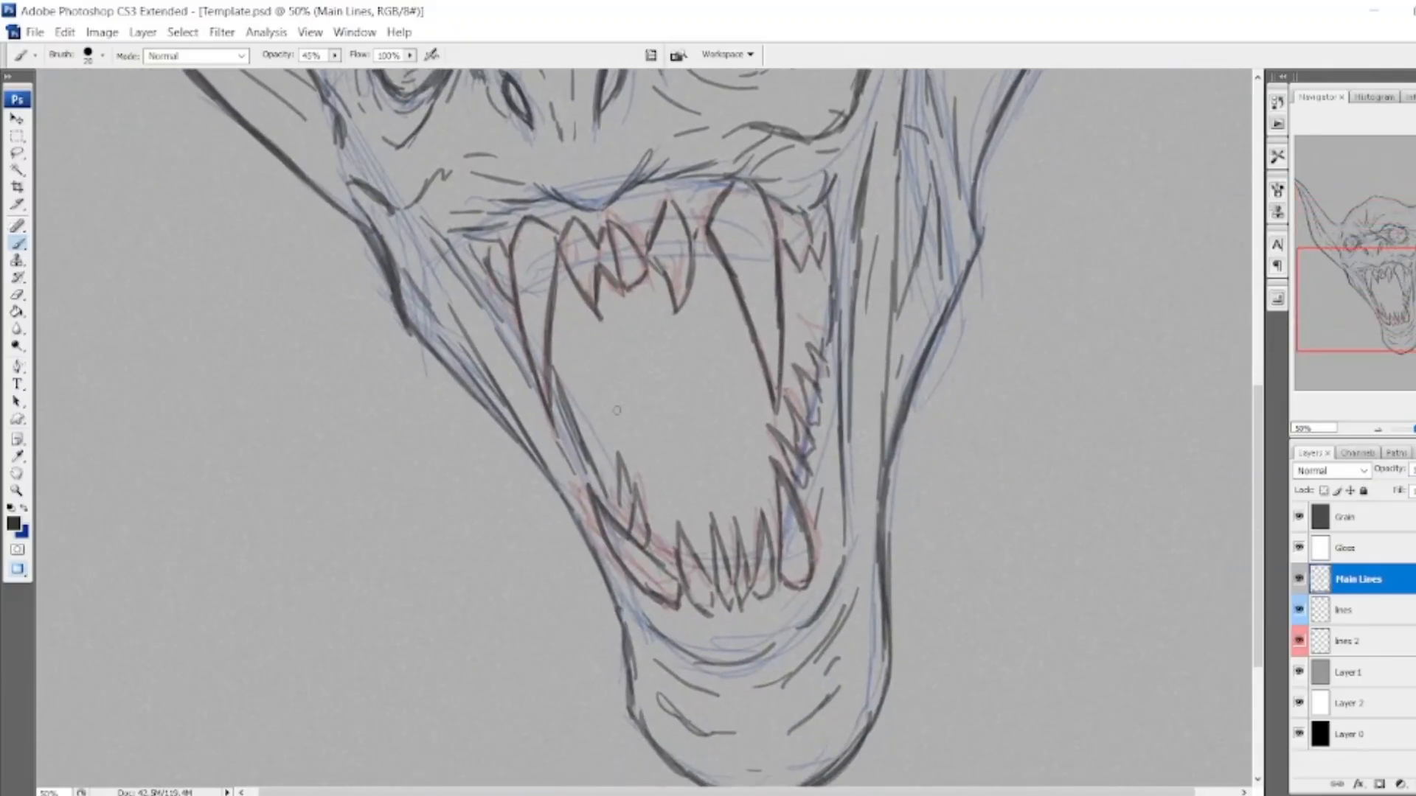
{"action": "left_click_drag", "start_coordinate": [627, 457], "coordinate": [657, 315]}
{"action": "mouse_move", "coordinate": [704, 478]}
{"action": "left_mouse_down"}
{"action": "mouse_move", "coordinate": [699, 441]}
{"action": "mouse_move", "coordinate": [609, 376]}
{"action": "left_mouse_up"}
{"action": "left_click_drag", "start_coordinate": [618, 353], "coordinate": [620, 345]}
{"action": "mouse_move", "coordinate": [716, 325]}
{"action": "left_mouse_down"}
{"action": "mouse_move", "coordinate": [730, 342]}
{"action": "mouse_move", "coordinate": [812, 333]}
{"action": "left_mouse_up"}
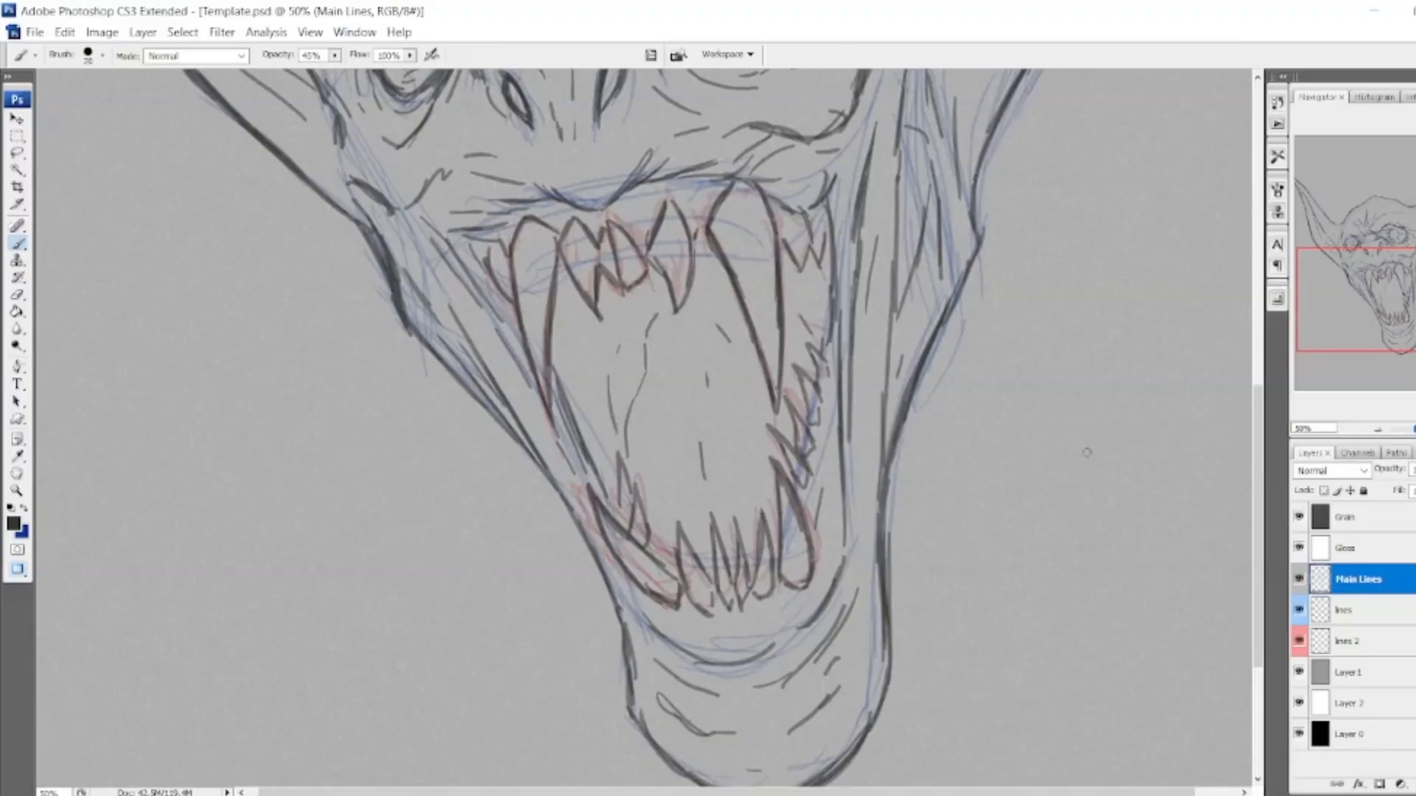
Hide the lines and lines 2 sketch layers and show the whole drawing.
{"action": "left_click", "coordinate": [1379, 430]}
{"action": "left_click", "coordinate": [1378, 429]}
{"action": "left_click", "coordinate": [1378, 429]}
{"action": "left_click", "coordinate": [1299, 610]}
{"action": "left_click", "coordinate": [1299, 641]}
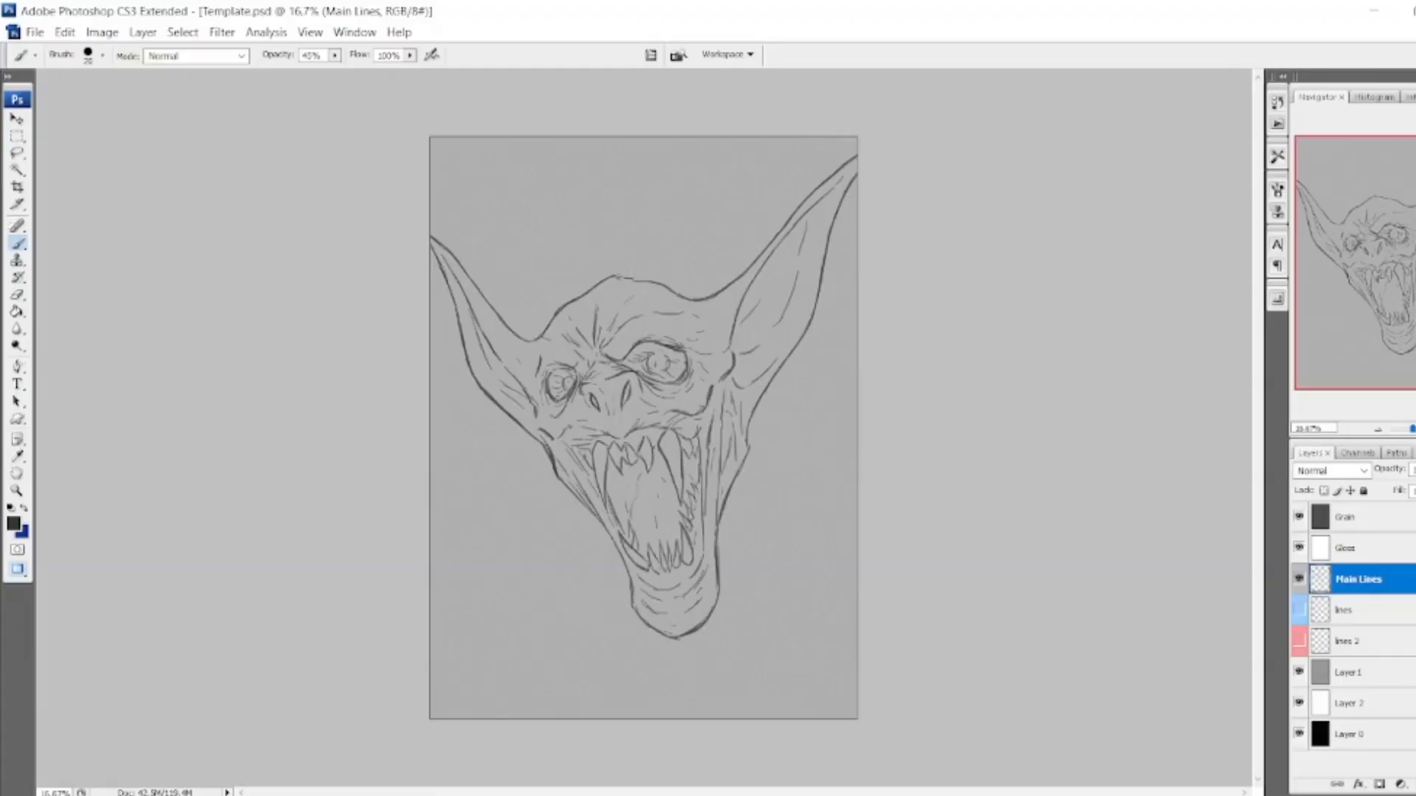
Thicken the right jaw contour below the ear on the Main Lines layer.
{"action": "key", "text": "ctrl+plus"}
{"action": "key", "text": "ctrl+plus"}
{"action": "key", "text": "ctrl+plus"}
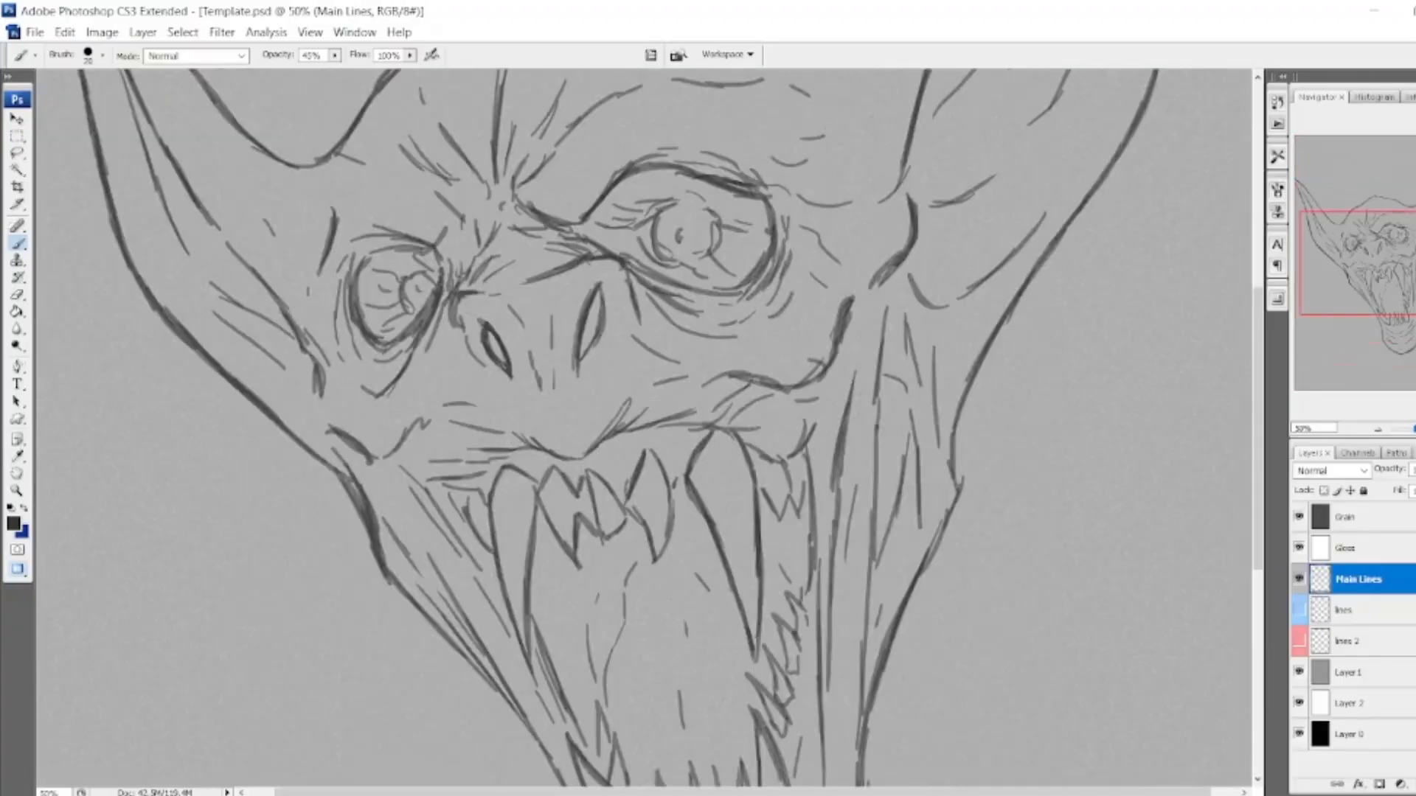
{"action": "left_click_drag", "start_coordinate": [642, 516], "coordinate": [653, 341]}
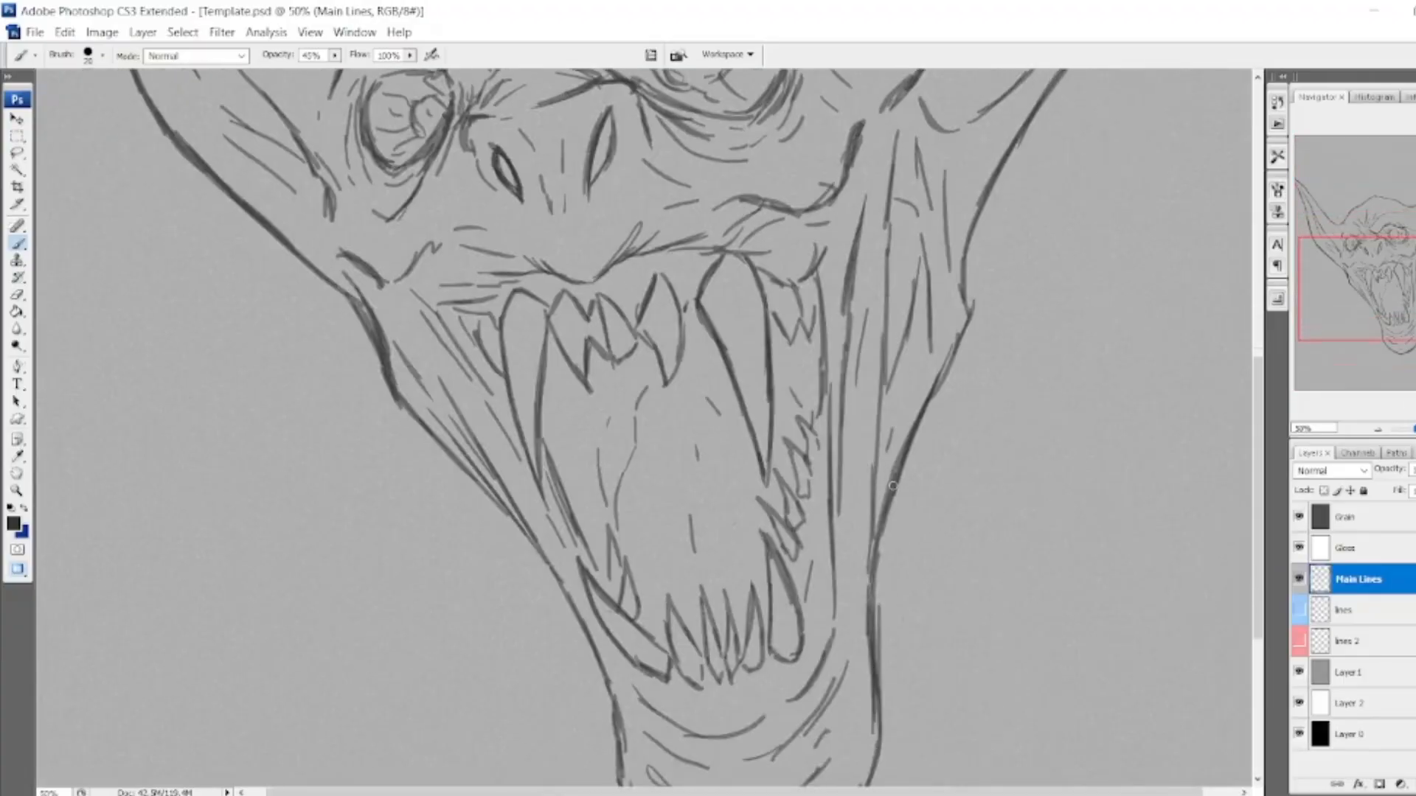
{"action": "left_click_drag", "start_coordinate": [906, 443], "coordinate": [965, 301]}
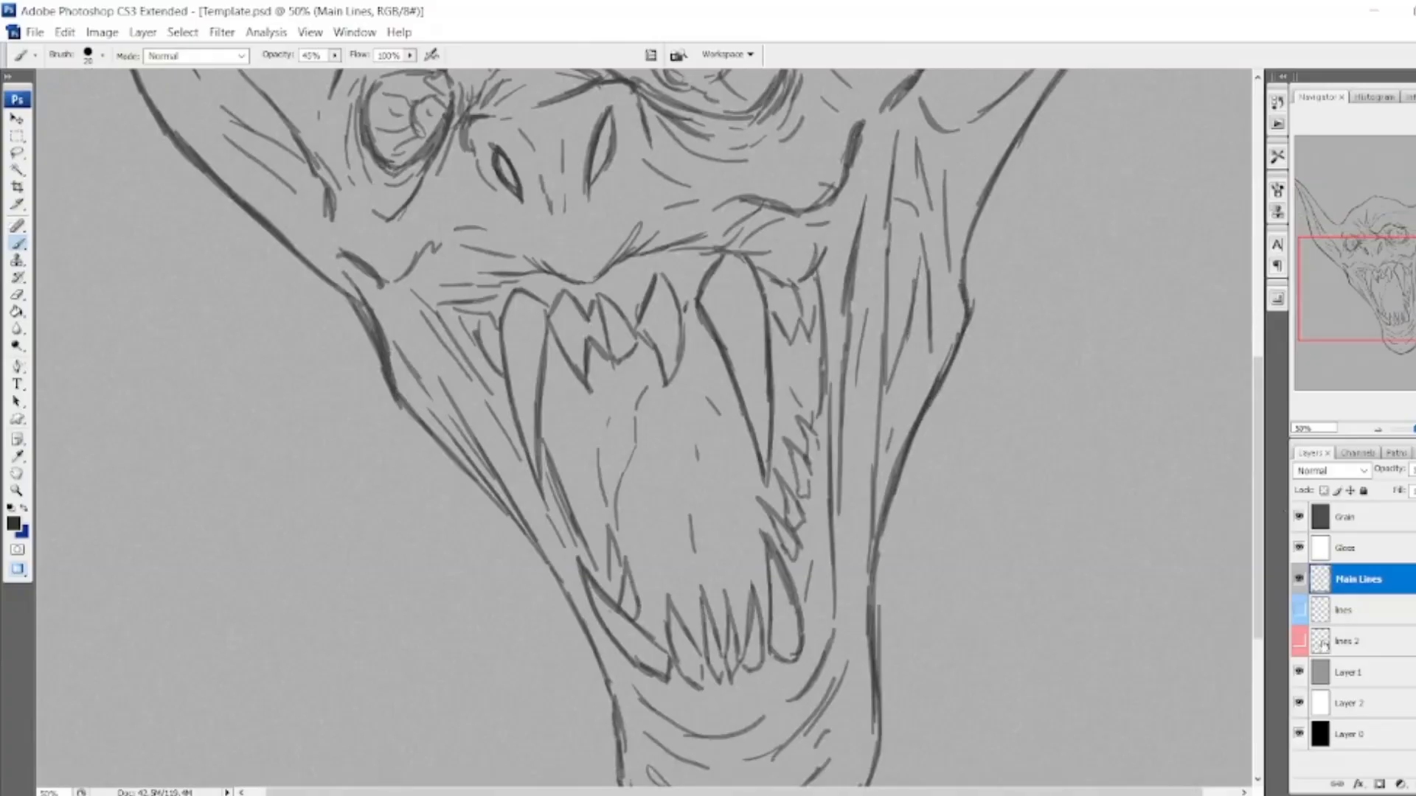
Compare the inked drawing with the lines, lines 2 and Gloss layers switched on and off.
{"action": "left_click", "coordinate": [1300, 610]}
{"action": "left_click", "coordinate": [1299, 642]}
{"action": "left_click", "coordinate": [1300, 641]}
{"action": "left_click", "coordinate": [1299, 610]}
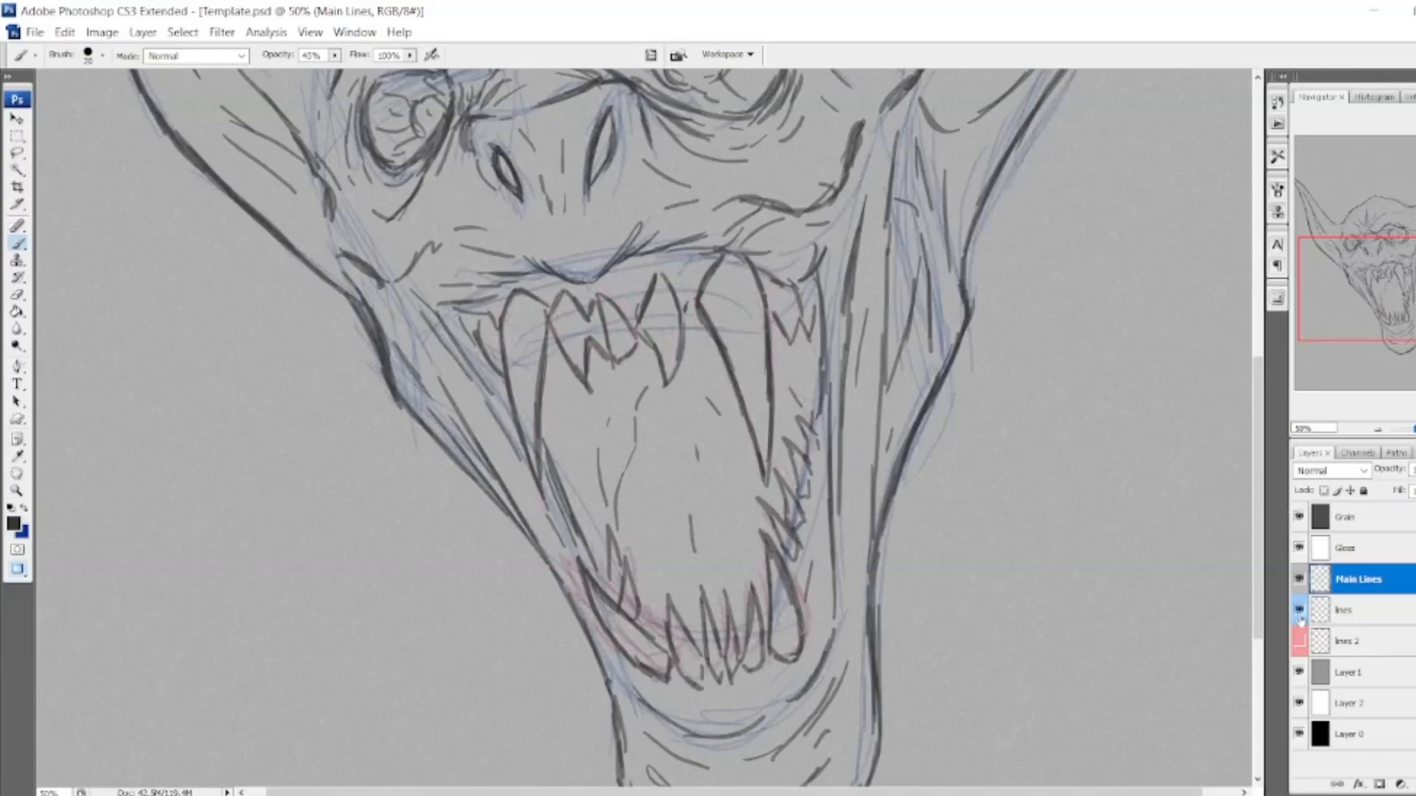
{"action": "left_click", "coordinate": [1357, 610]}
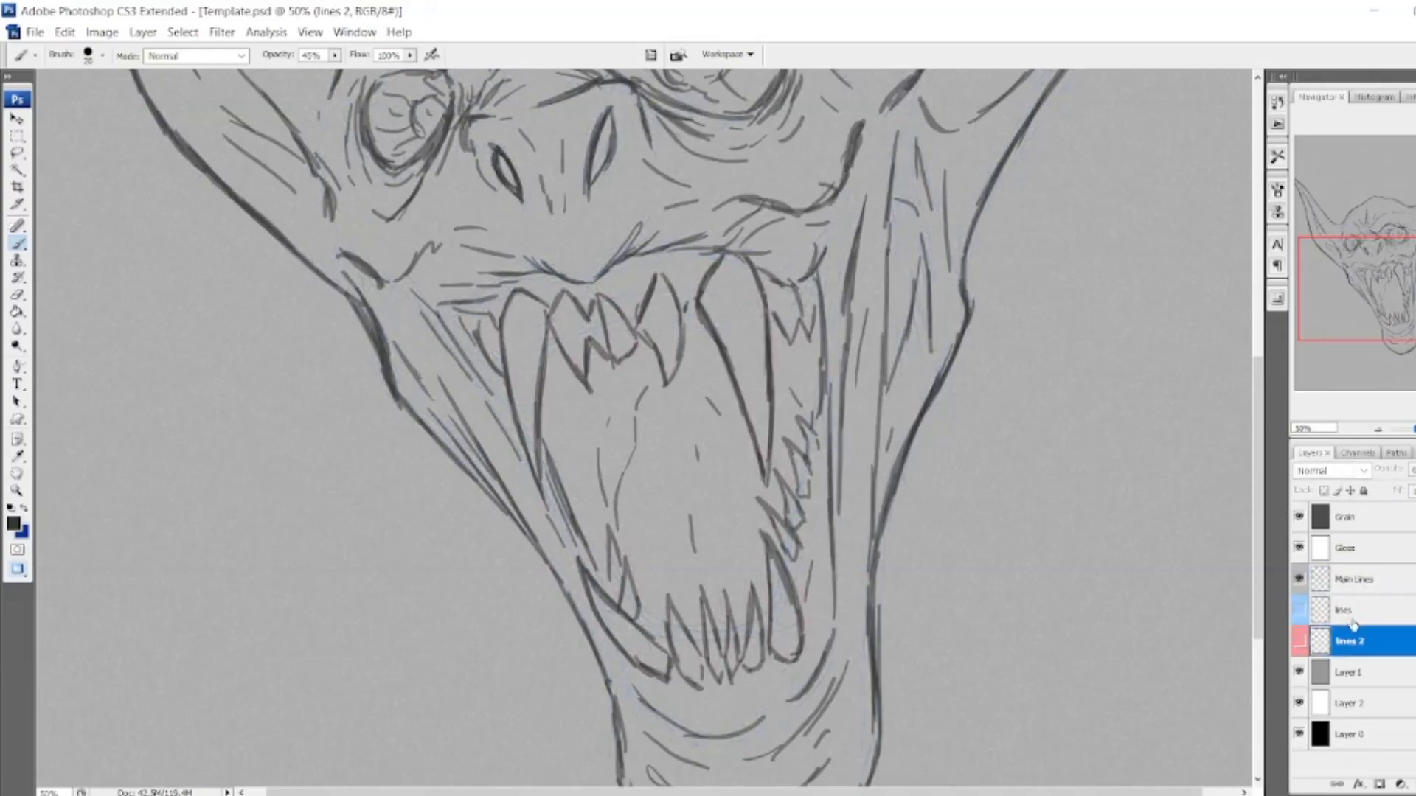
{"action": "left_click", "coordinate": [1354, 641]}
{"action": "left_click_drag", "start_coordinate": [1409, 299], "coordinate": [1337, 322]}
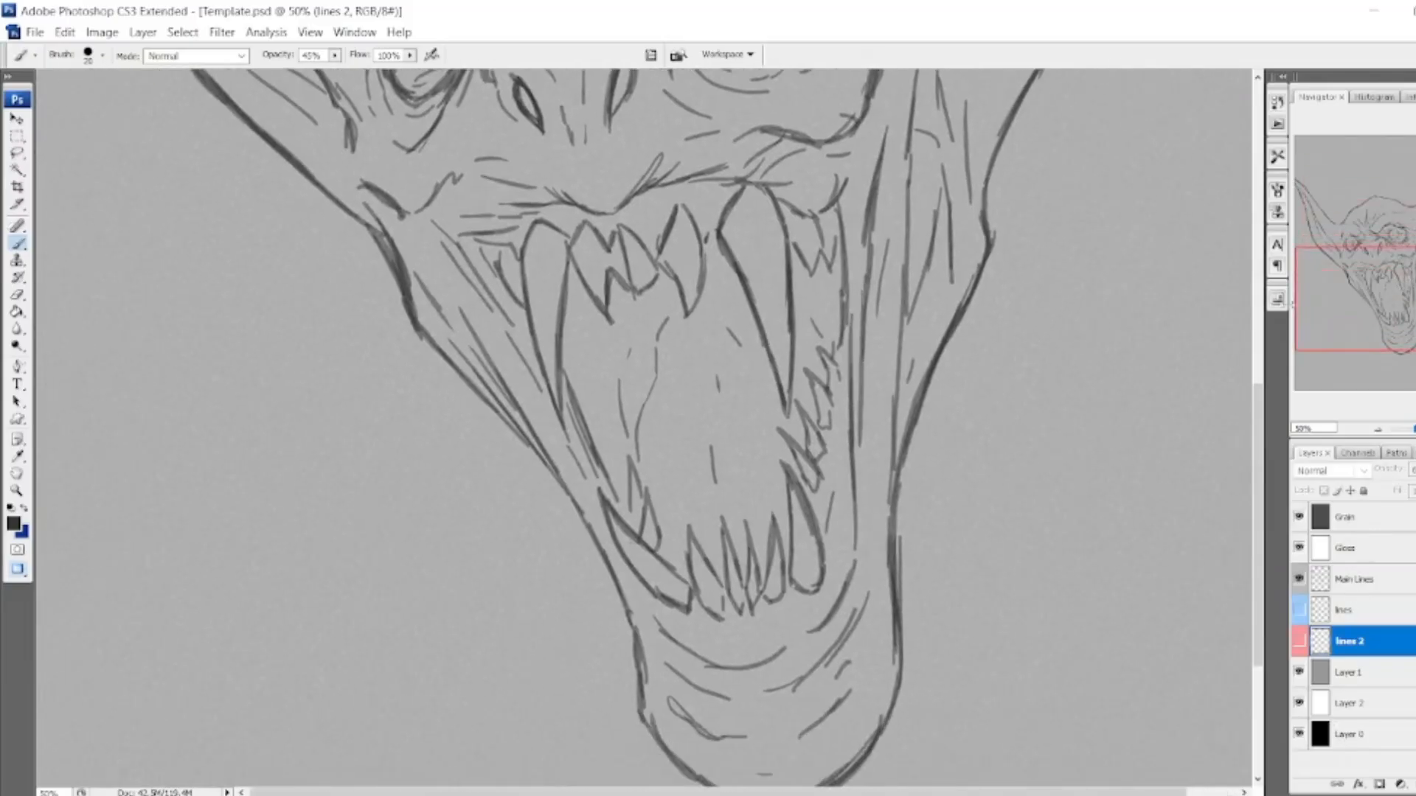
{"action": "left_click", "coordinate": [1299, 610]}
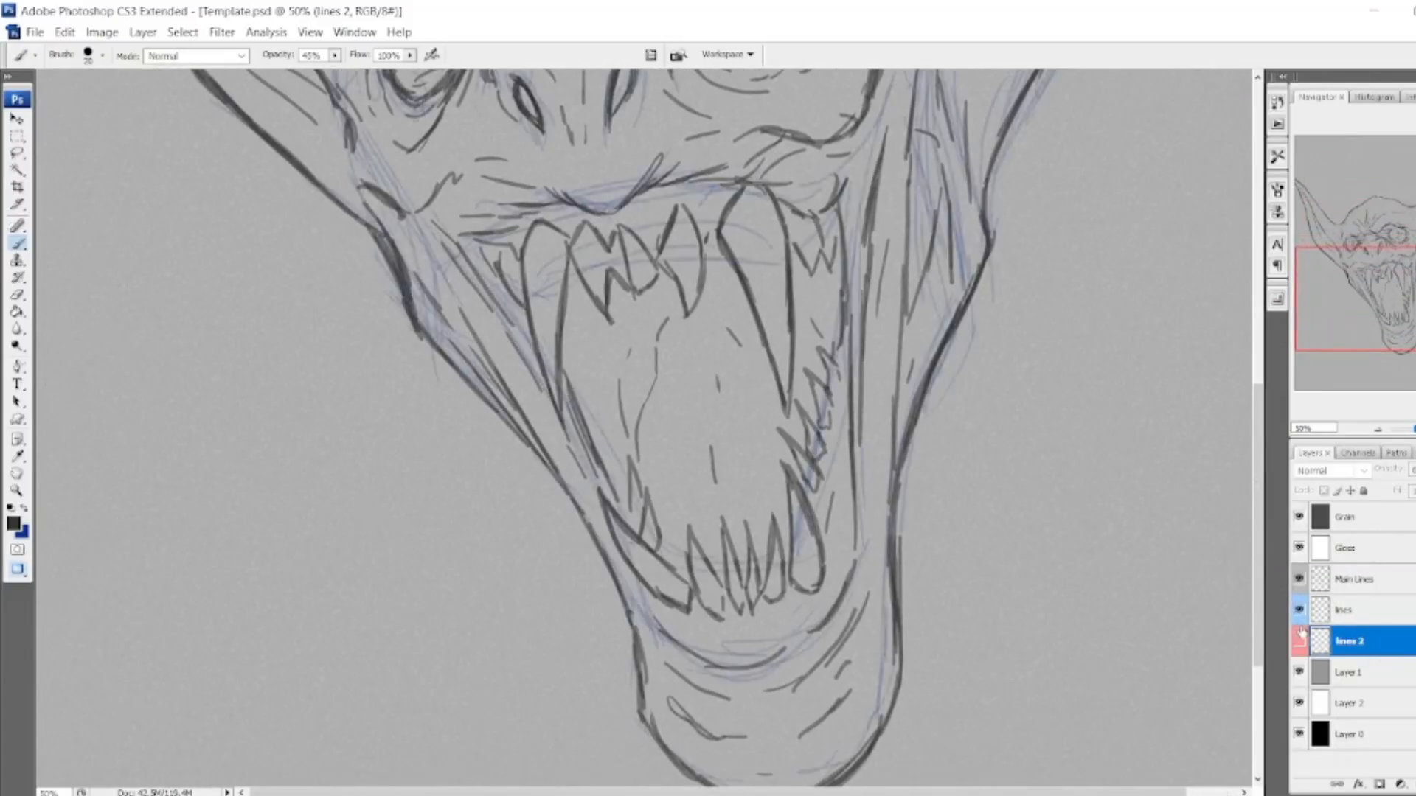
{"action": "left_click", "coordinate": [1301, 641]}
{"action": "left_click", "coordinate": [1301, 640]}
{"action": "left_click", "coordinate": [1299, 611]}
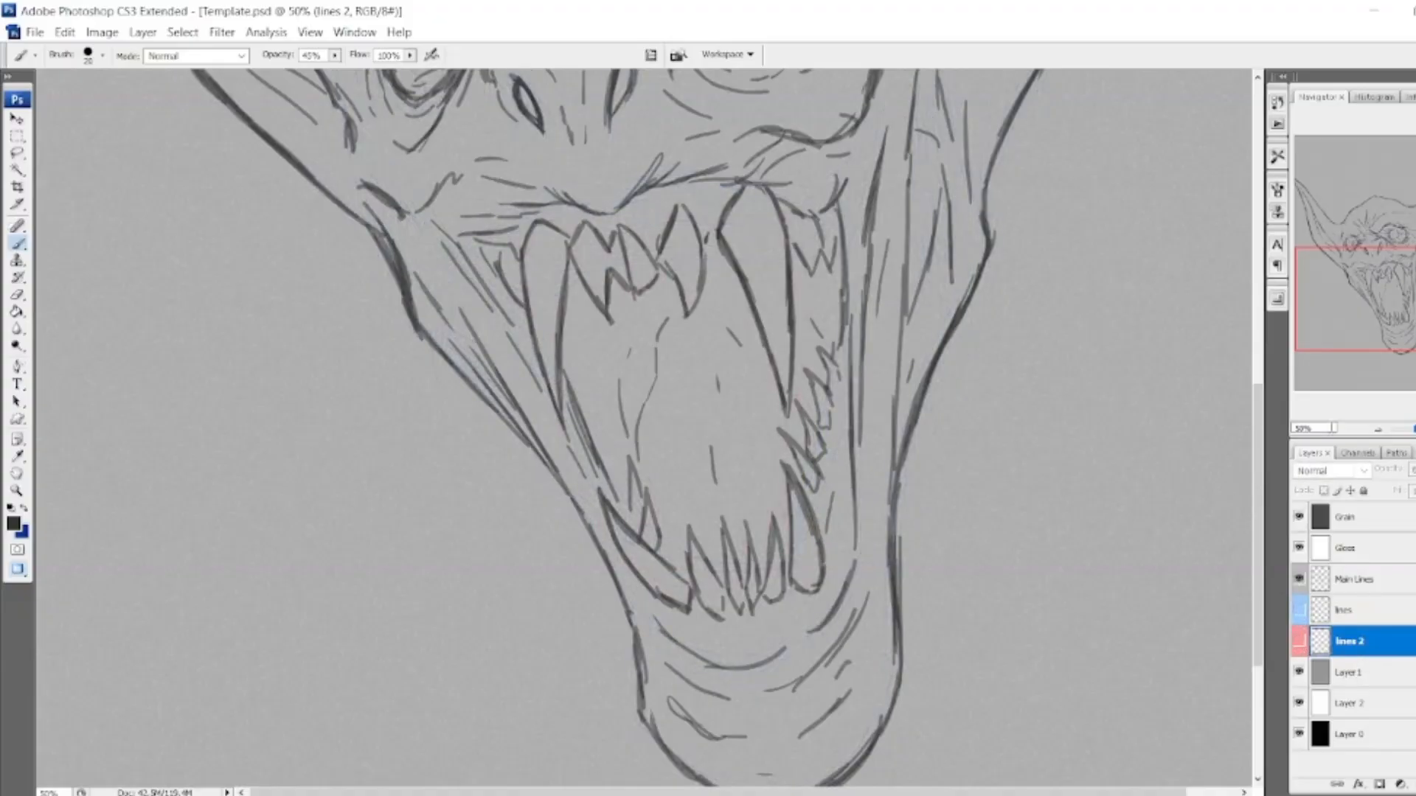
{"action": "left_click_drag", "start_coordinate": [1392, 338], "coordinate": [1392, 319]}
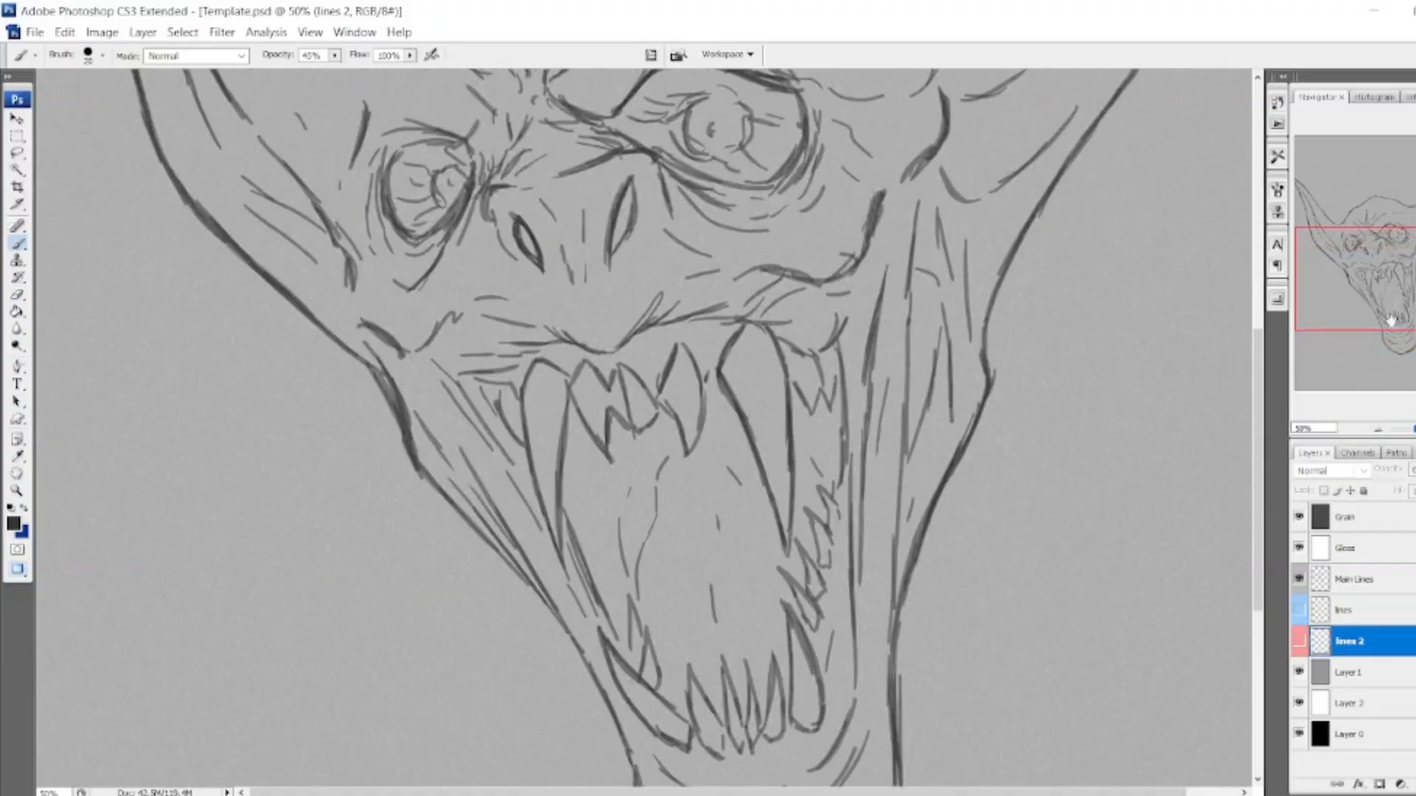
{"action": "left_click", "coordinate": [1299, 547]}
{"action": "left_click", "coordinate": [1299, 547]}
Duplicate the Main Lines layer under the default name.
{"action": "left_click", "coordinate": [1376, 579]}
{"action": "left_click", "coordinate": [1377, 429]}
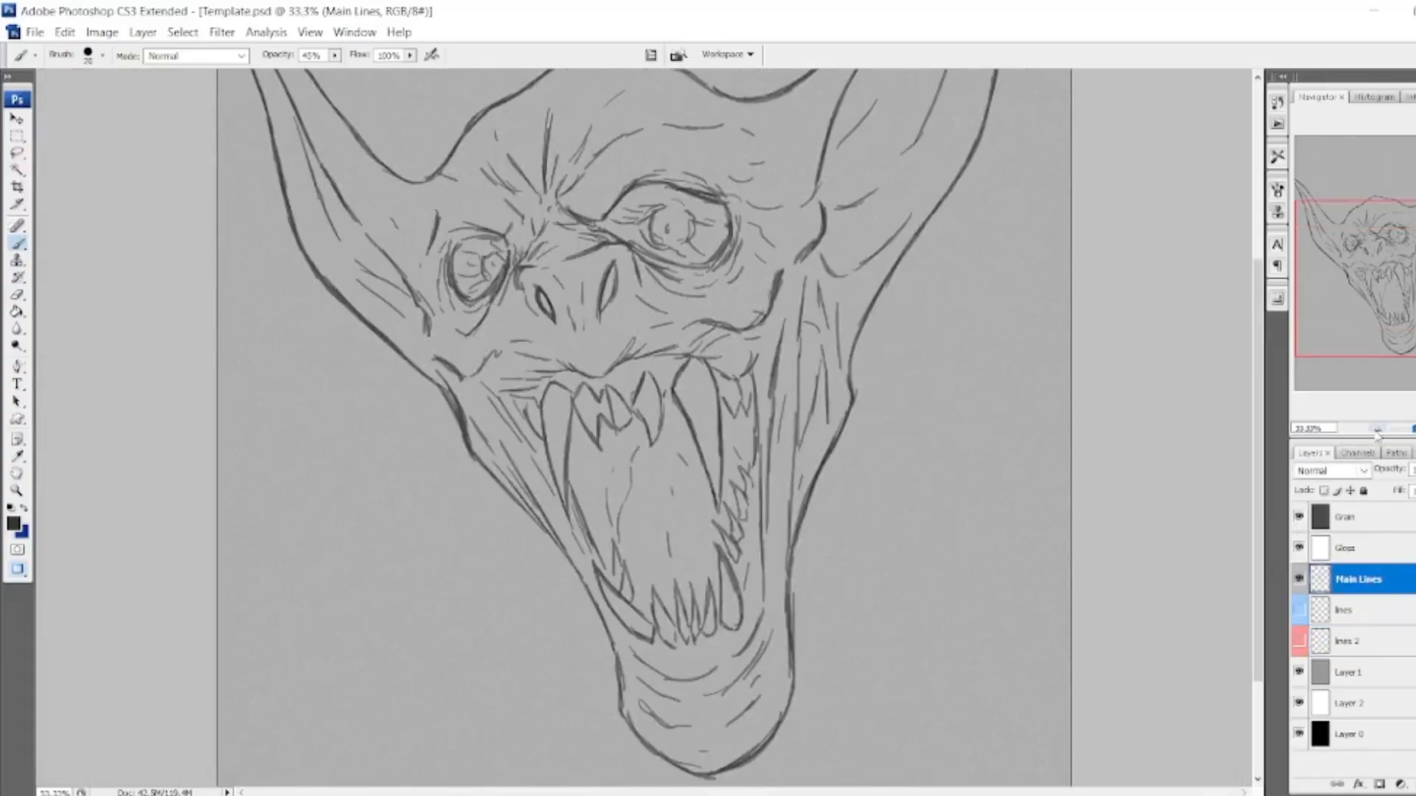
{"action": "left_click", "coordinate": [1376, 429]}
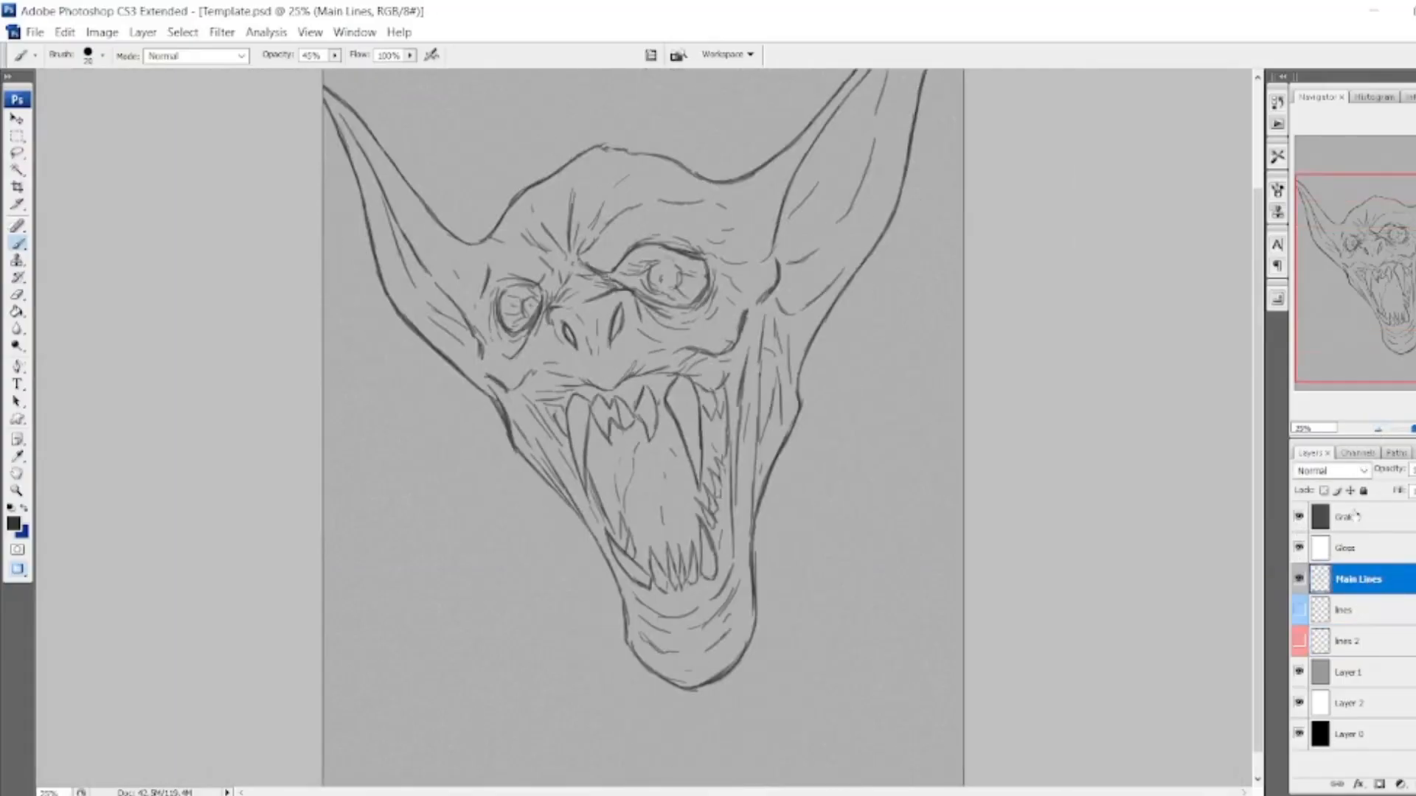
{"action": "right_click", "coordinate": [1363, 586]}
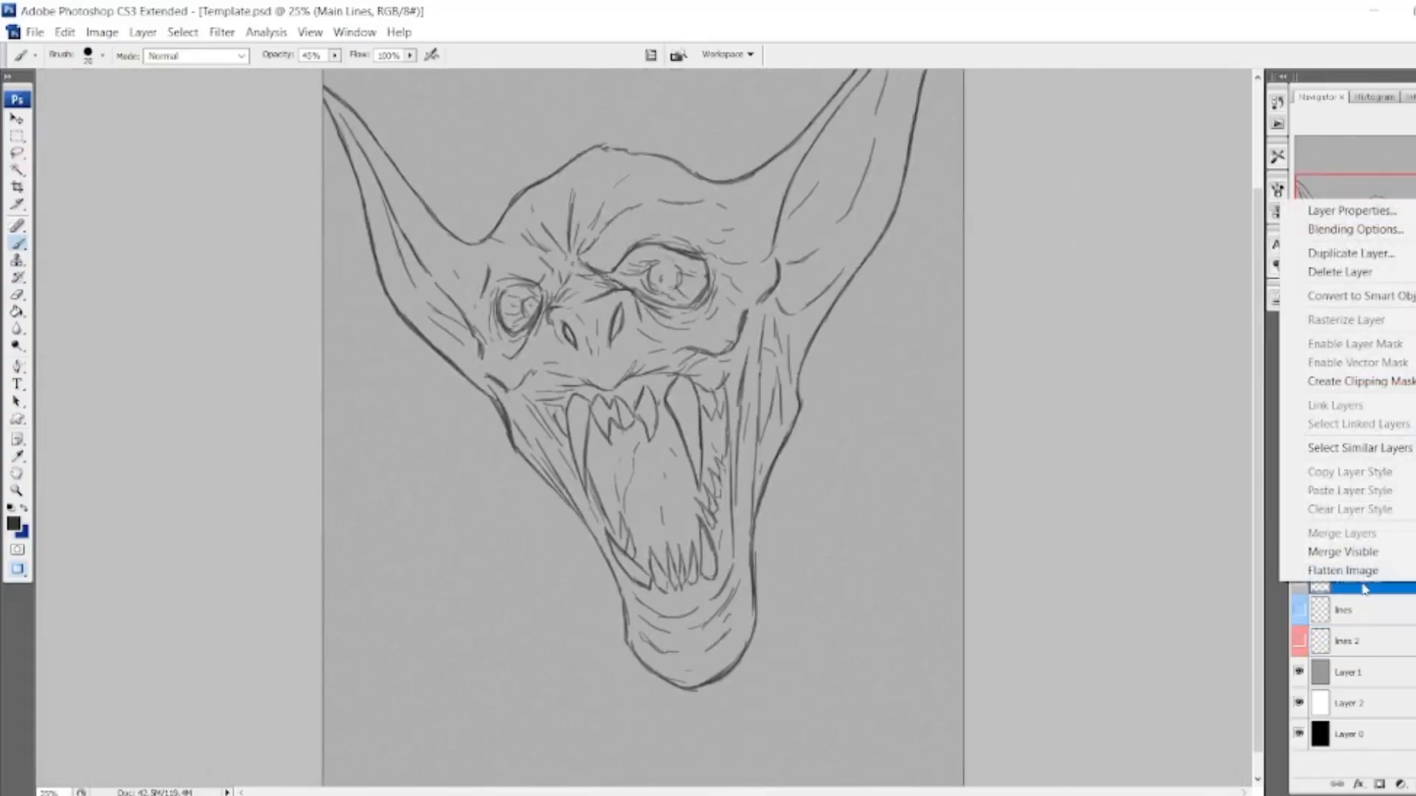
{"action": "left_click", "coordinate": [1376, 255]}
{"action": "left_click", "coordinate": [879, 255]}
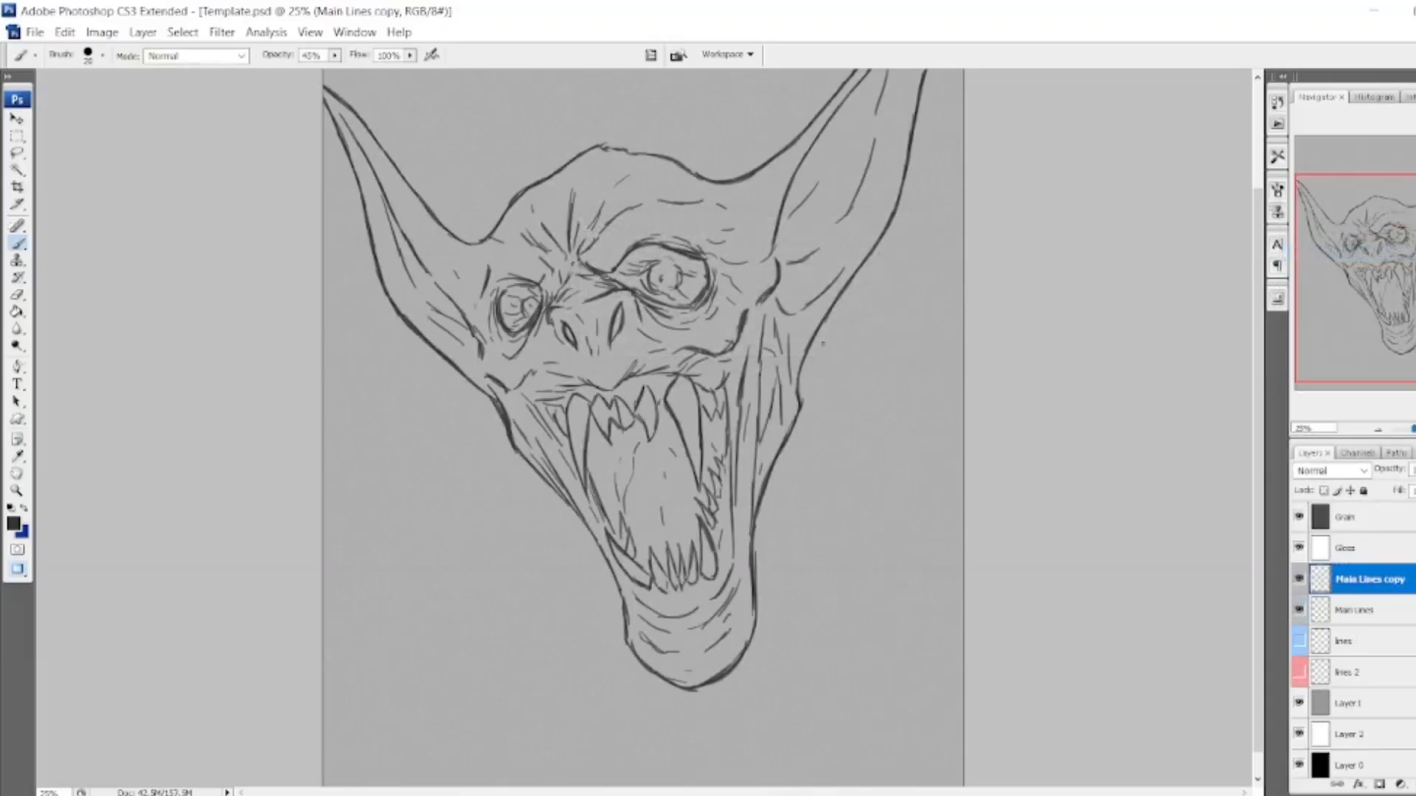
Hide the original Main Lines layer and make the visible Main Lines copy the active layer.
{"action": "key", "text": "ctrl+plus"}
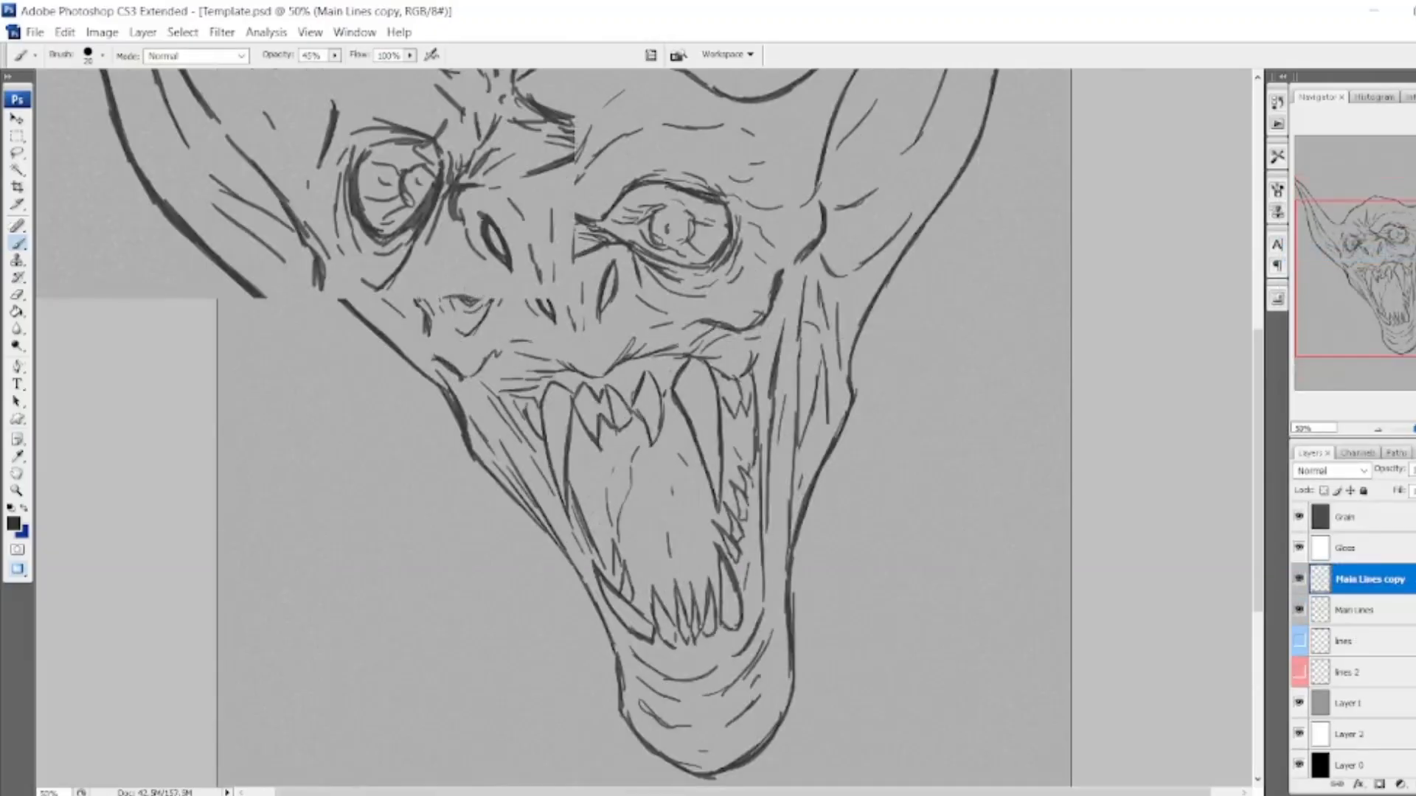
{"action": "left_click", "coordinate": [1300, 580]}
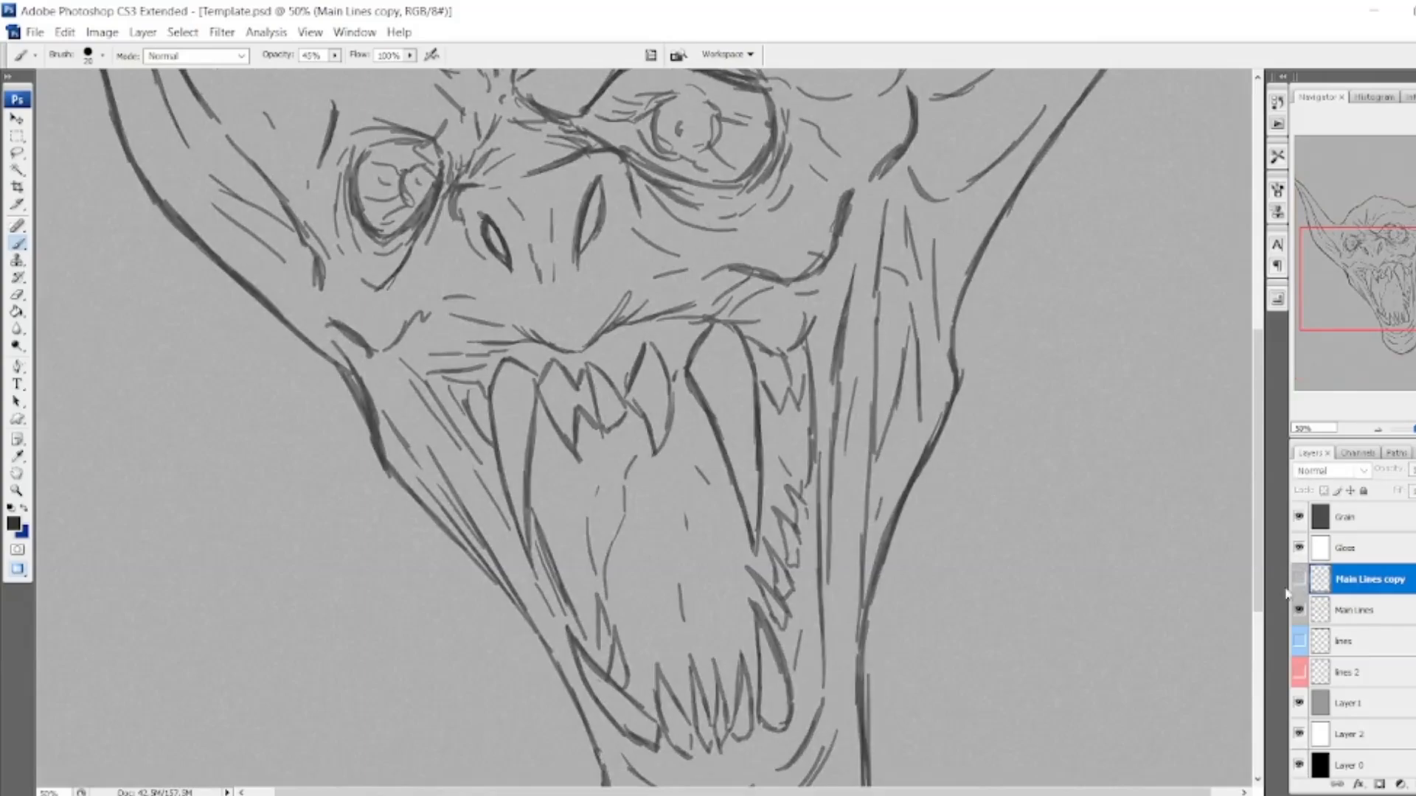
{"action": "left_click", "coordinate": [1364, 612]}
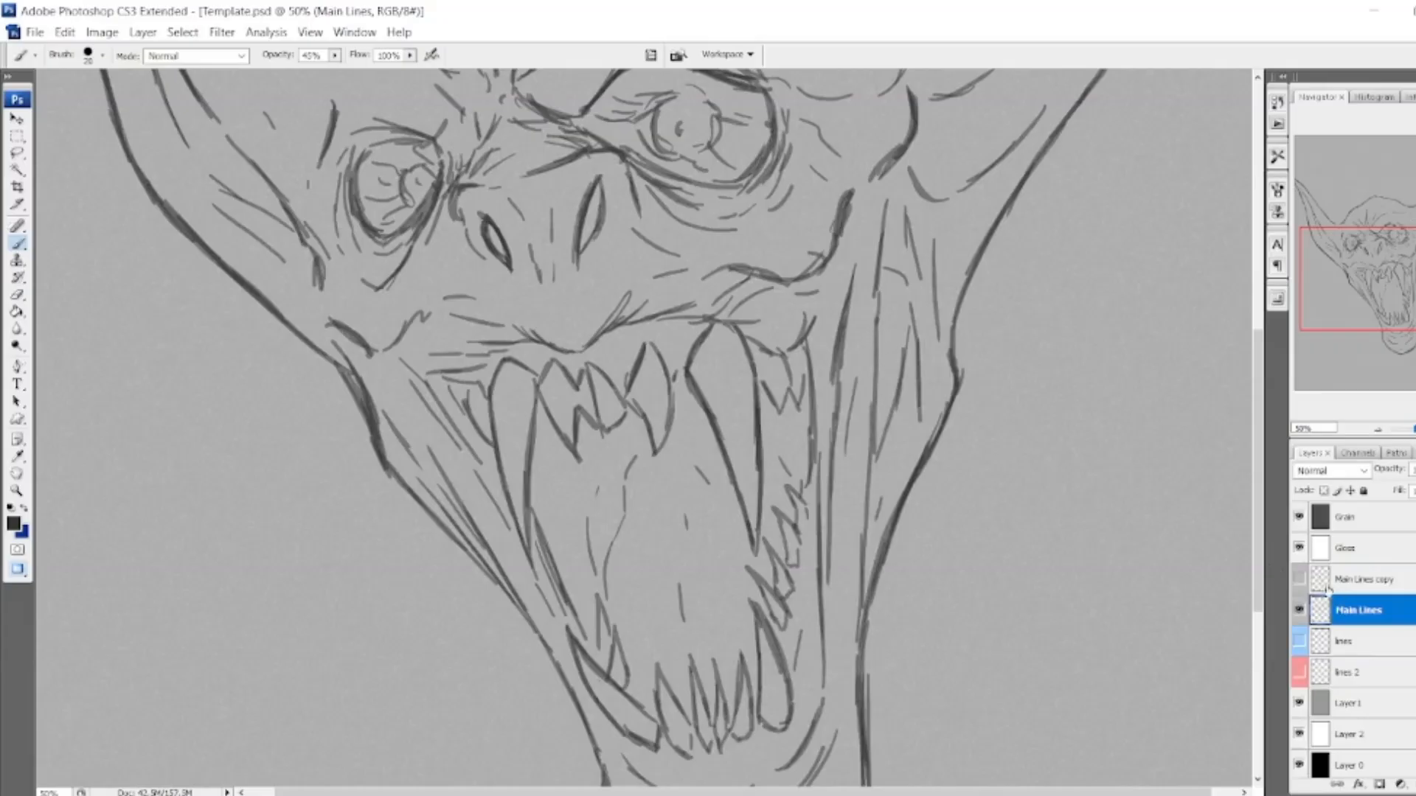
{"action": "left_click", "coordinate": [1299, 580]}
{"action": "left_click", "coordinate": [1365, 580]}
{"action": "left_click", "coordinate": [1300, 611]}
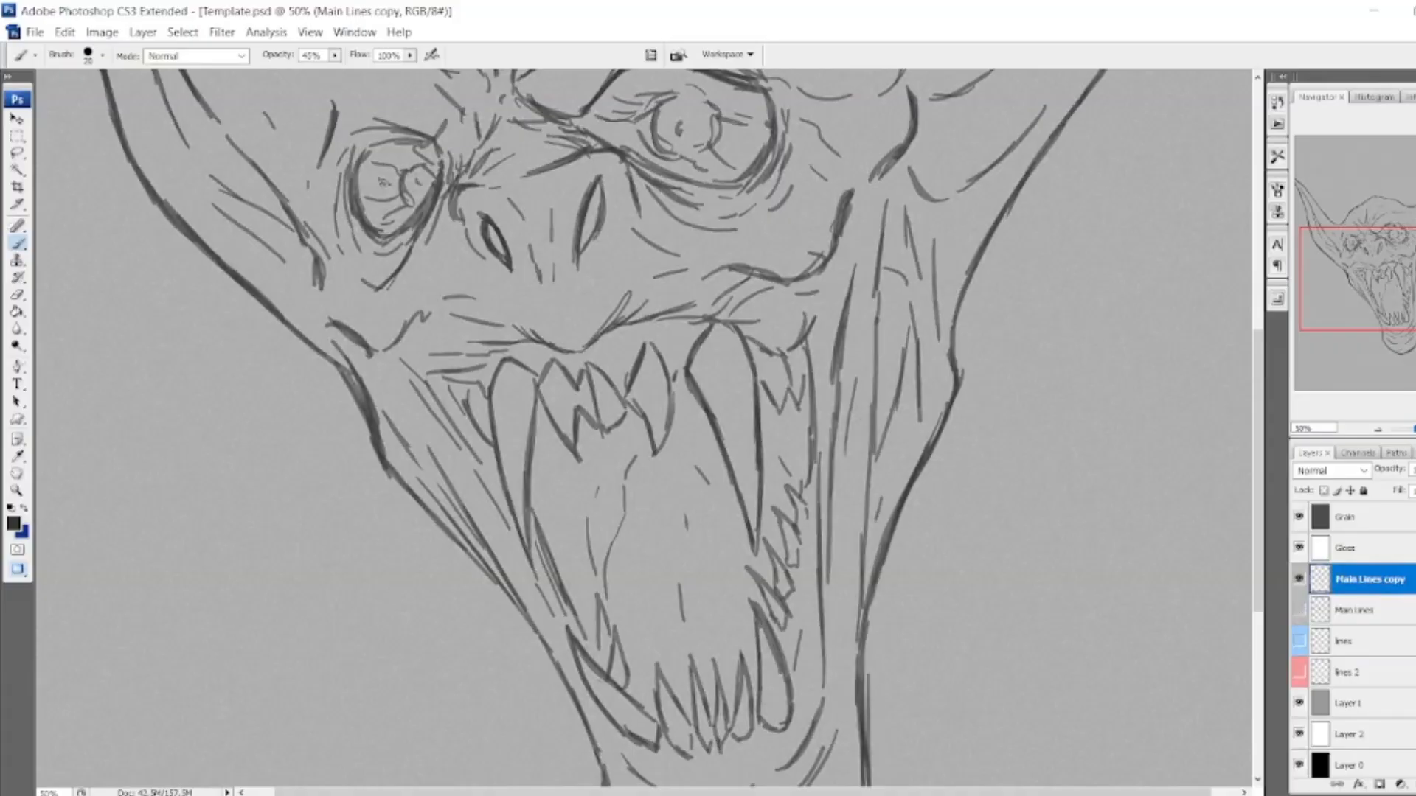
{"action": "left_click", "coordinate": [101, 31]}
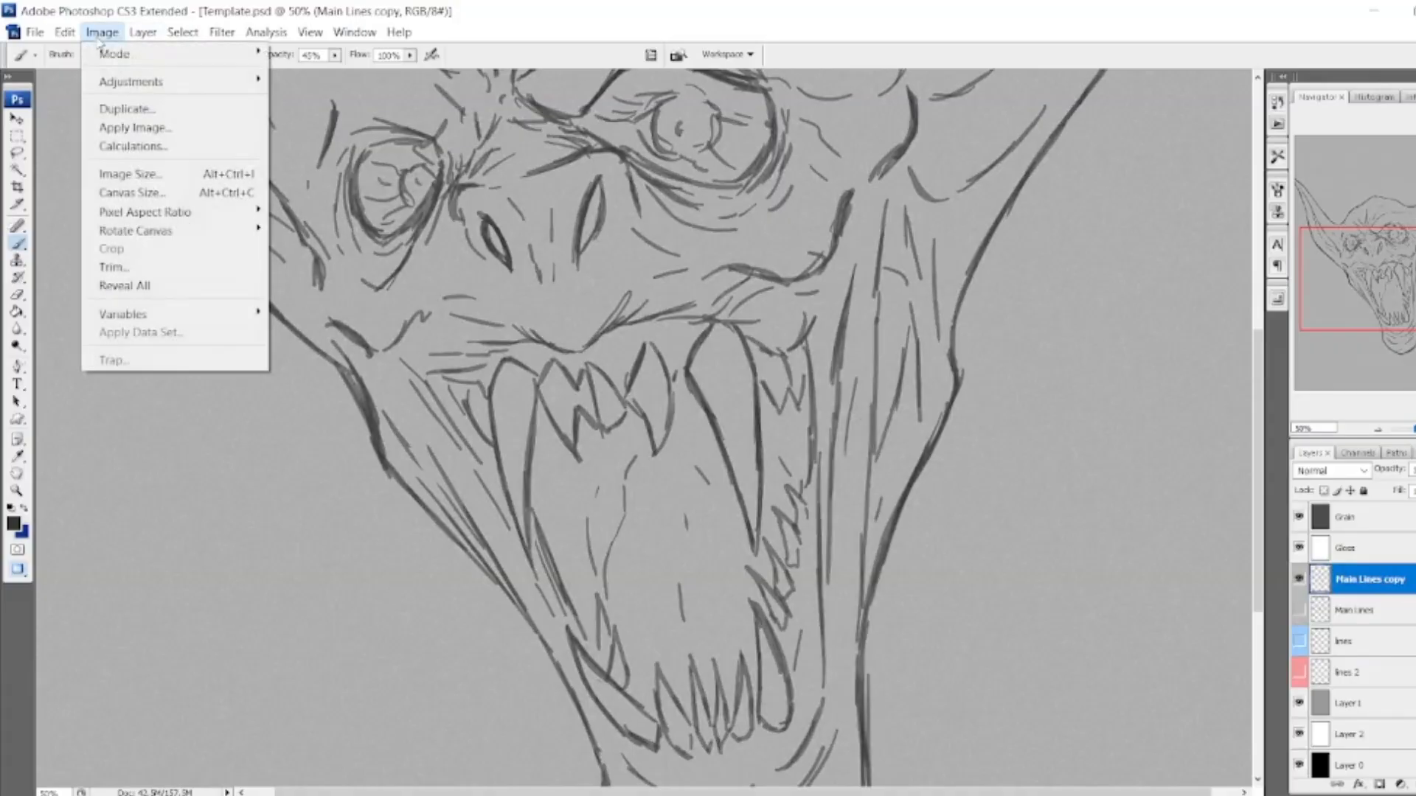
{"action": "mouse_move", "coordinate": [124, 81]}
{"action": "left_click", "coordinate": [318, 158]}
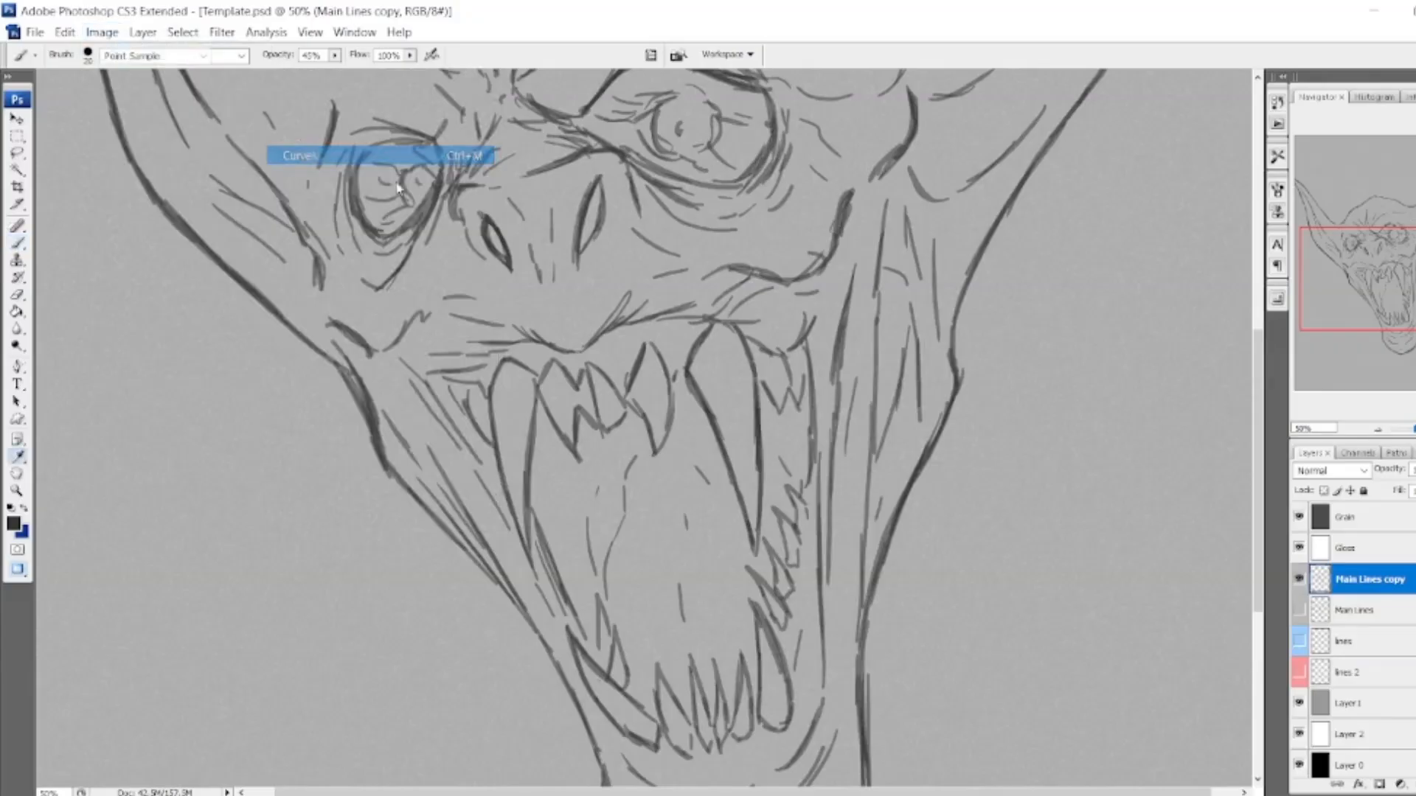
{"action": "left_click_drag", "start_coordinate": [1056, 410], "coordinate": [1122, 415]}
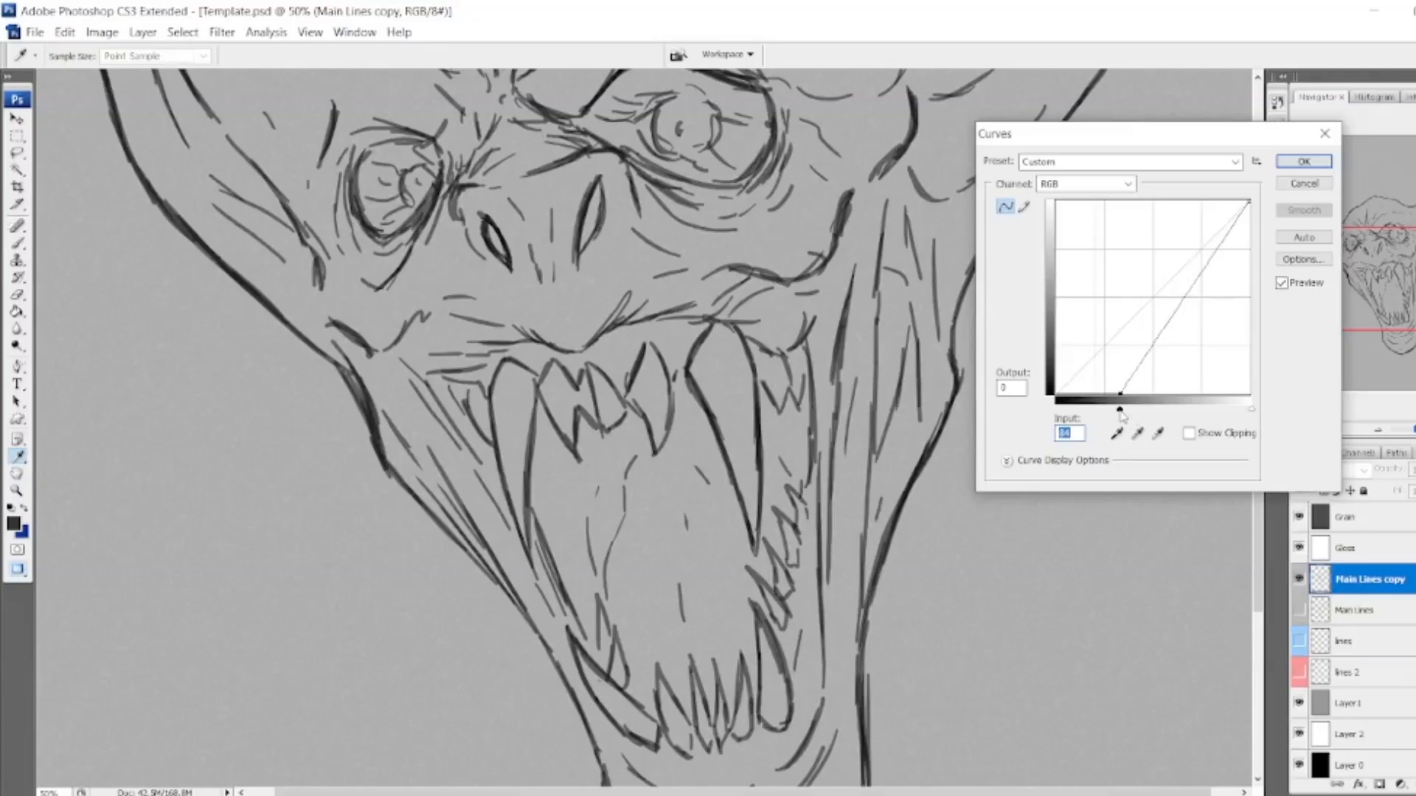
{"action": "left_click_drag", "start_coordinate": [1121, 413], "coordinate": [1056, 413]}
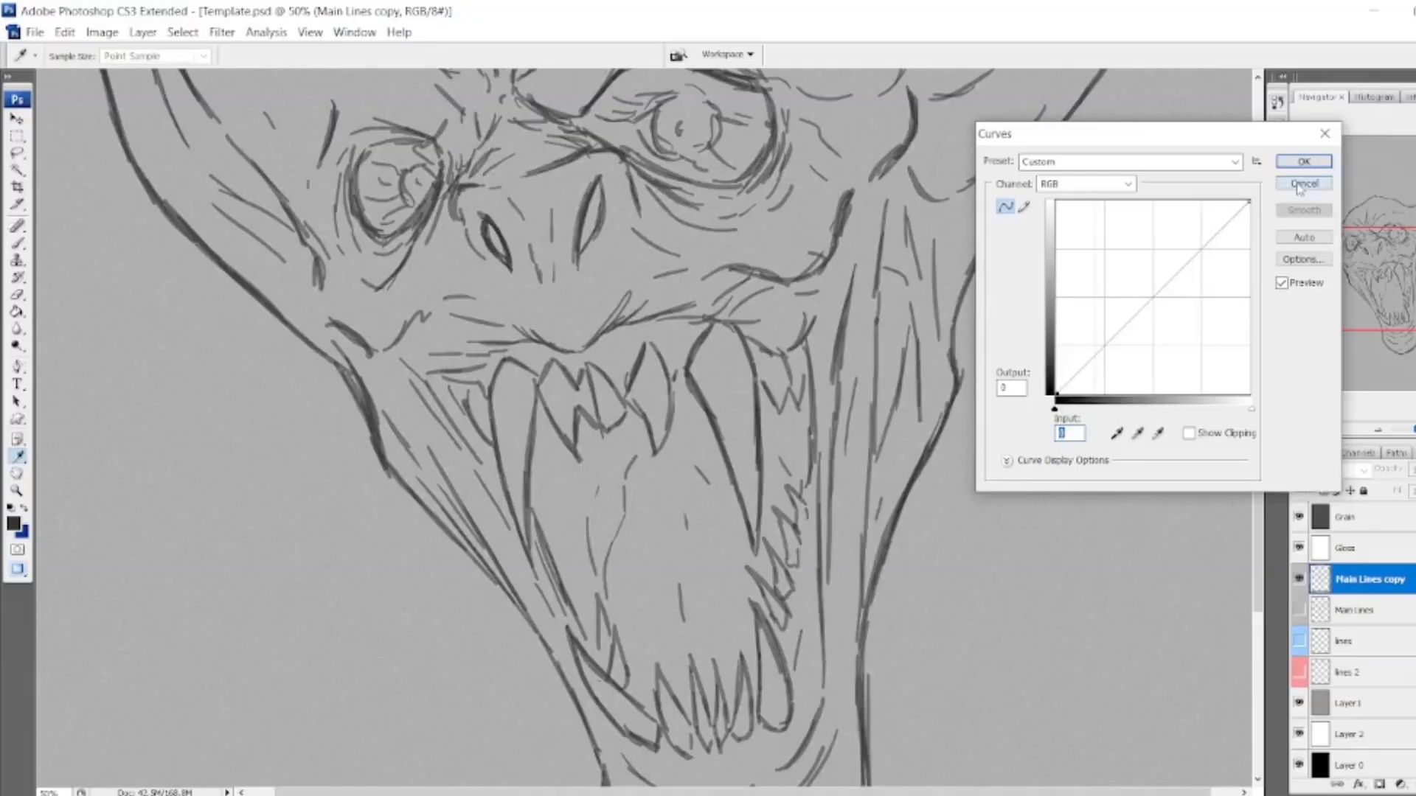
{"action": "left_click", "coordinate": [1304, 184]}
Duplicate the Main Lines copy layer under the default name and merge the duplicate down into it.
{"action": "right_click", "coordinate": [1374, 588]}
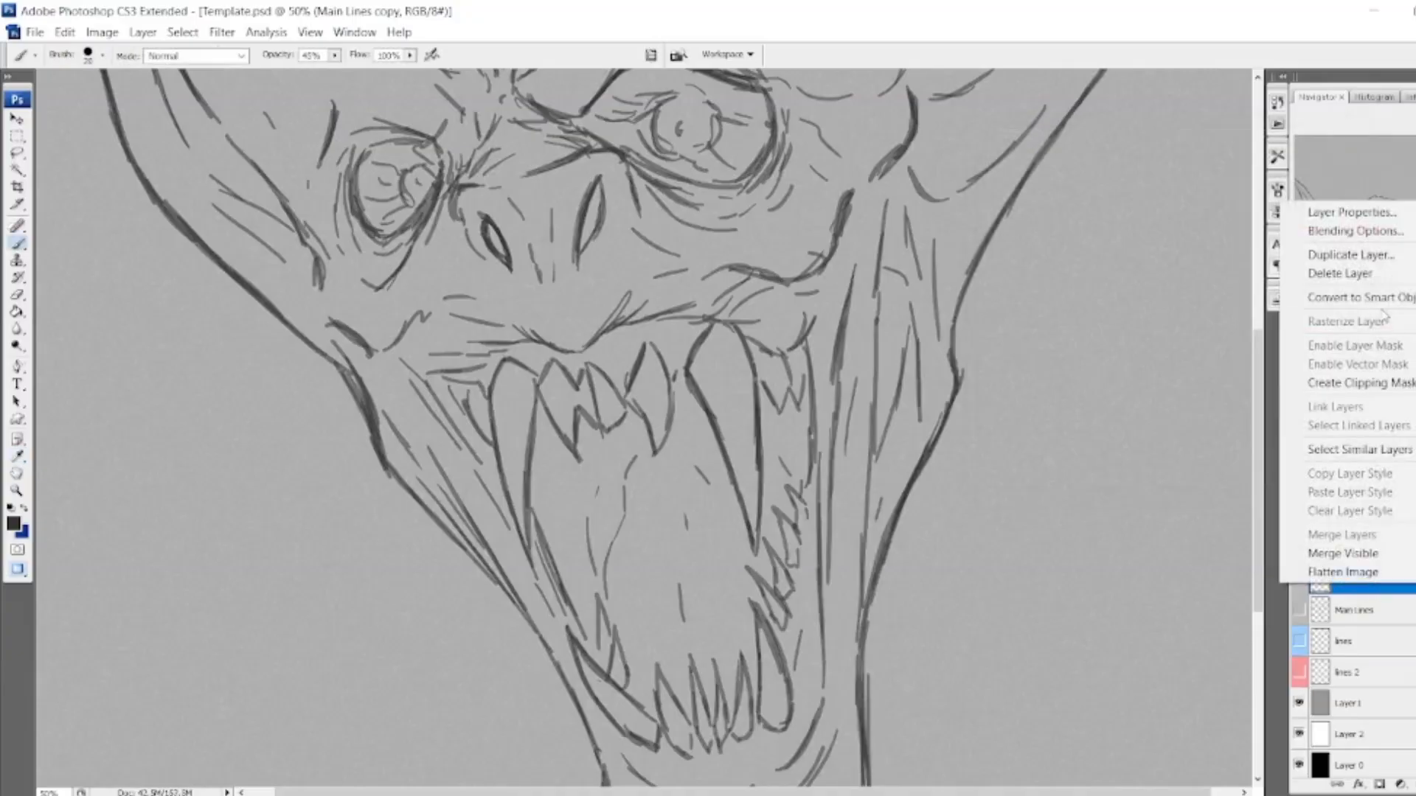
{"action": "left_click", "coordinate": [1371, 257]}
{"action": "left_click", "coordinate": [888, 255]}
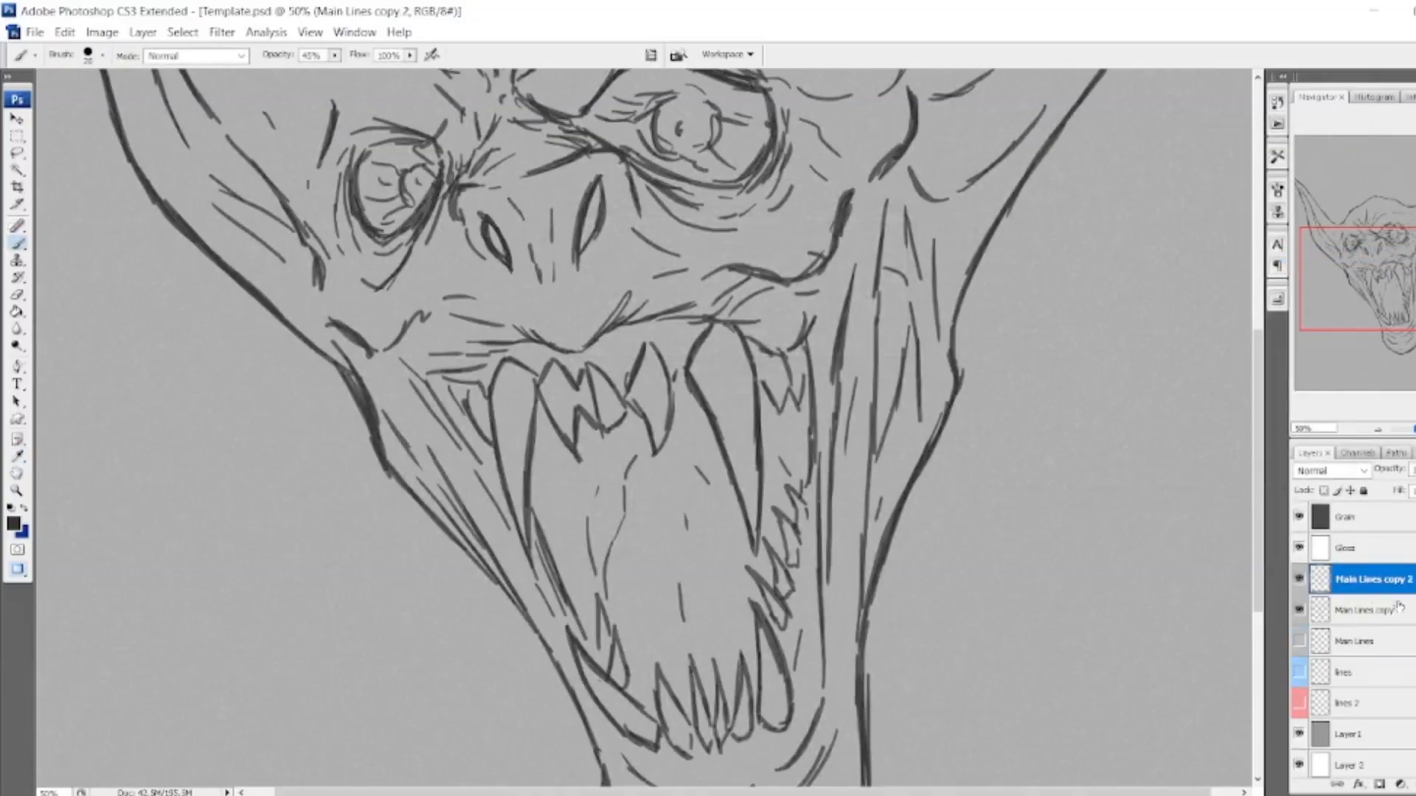
{"action": "right_click", "coordinate": [1372, 586]}
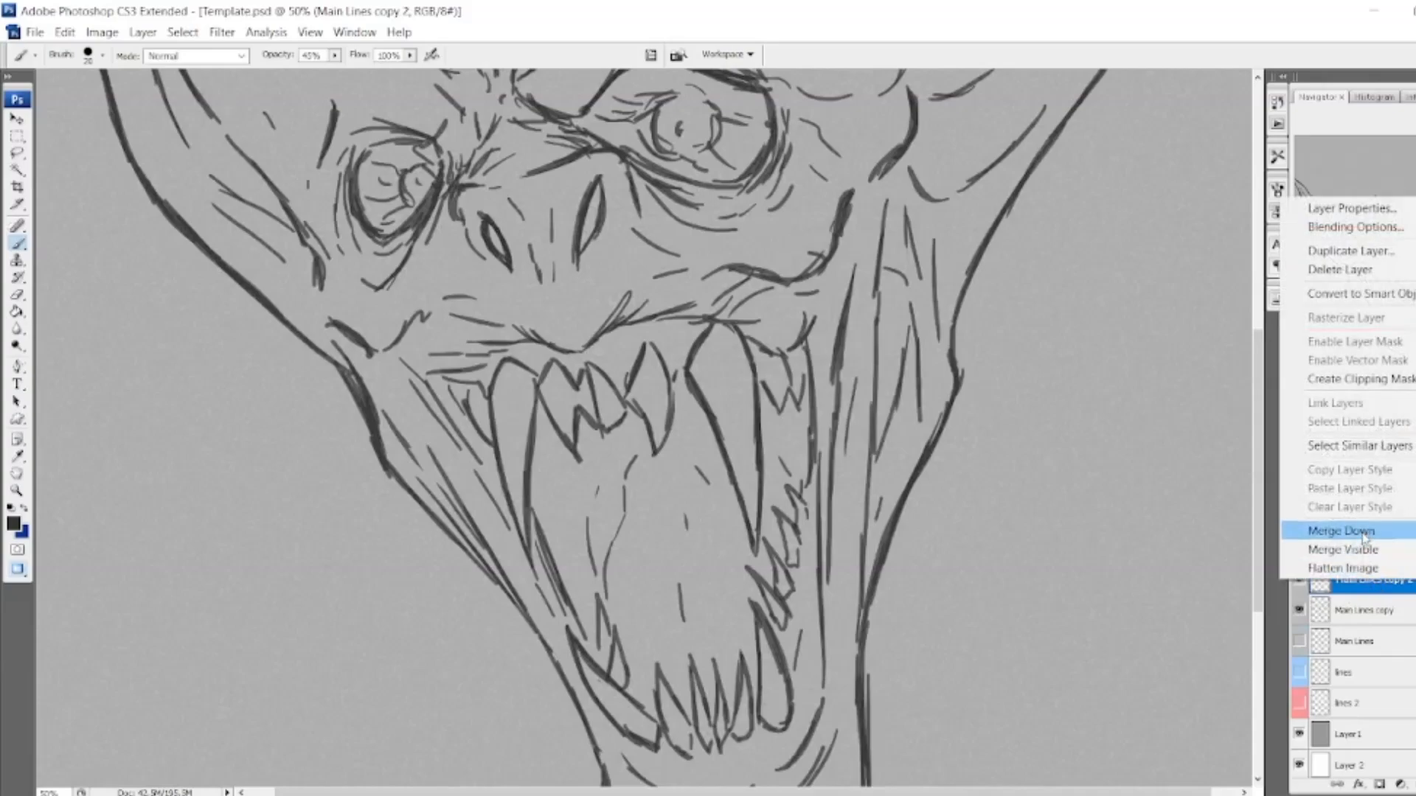
{"action": "left_click", "coordinate": [1364, 533]}
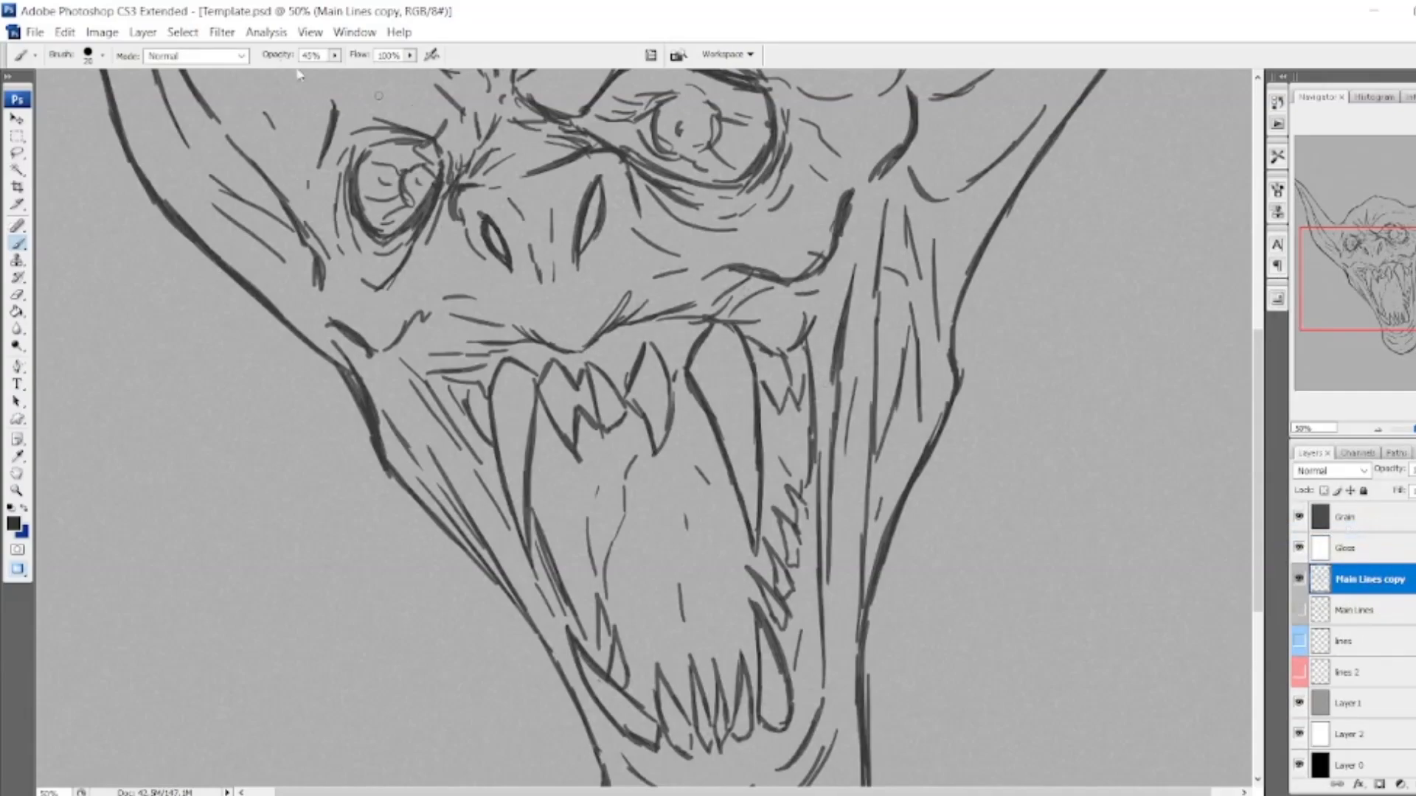
Darken the Main Lines copy layer with Curves, raising the RGB black point to an input of about 105 at output 0.
{"action": "left_click", "coordinate": [103, 32]}
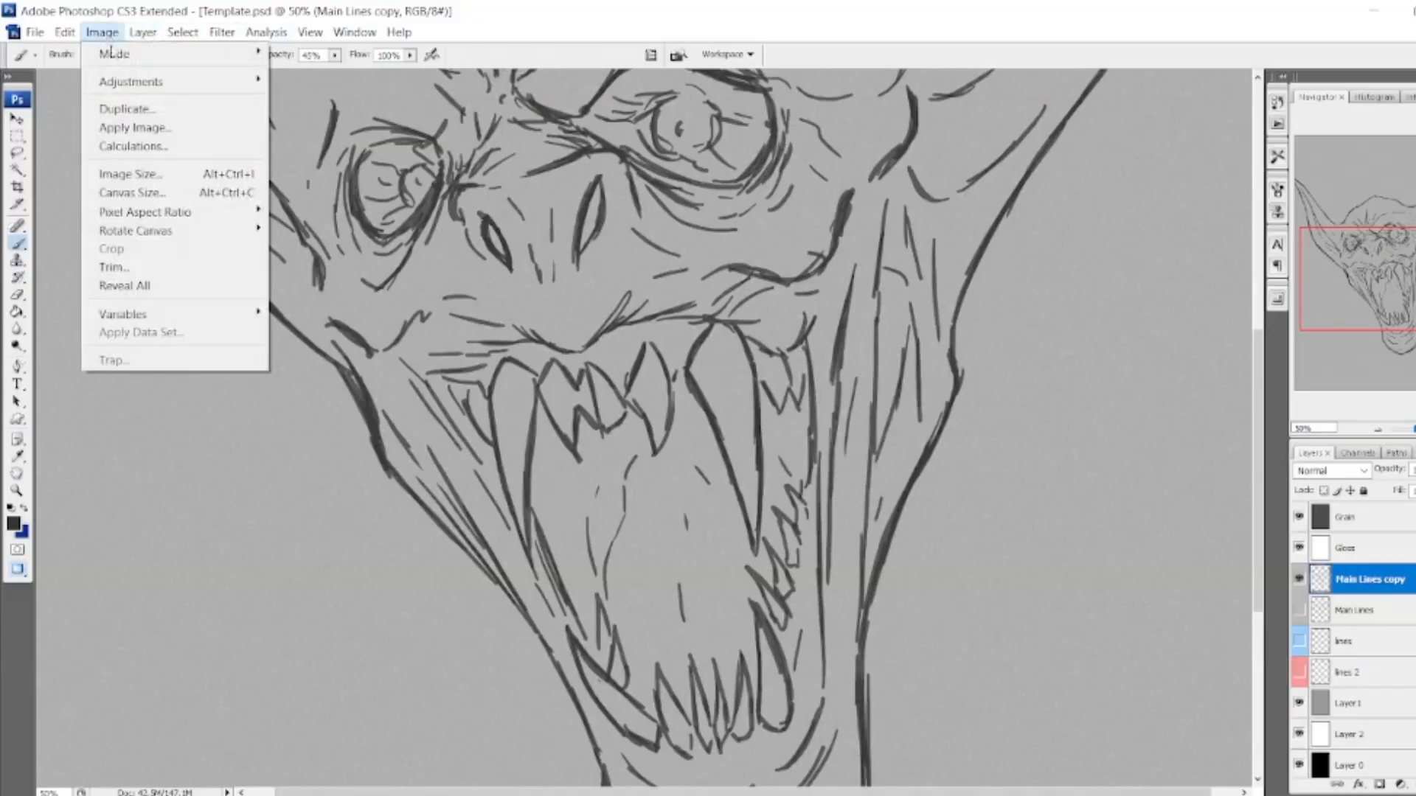
{"action": "mouse_move", "coordinate": [129, 82]}
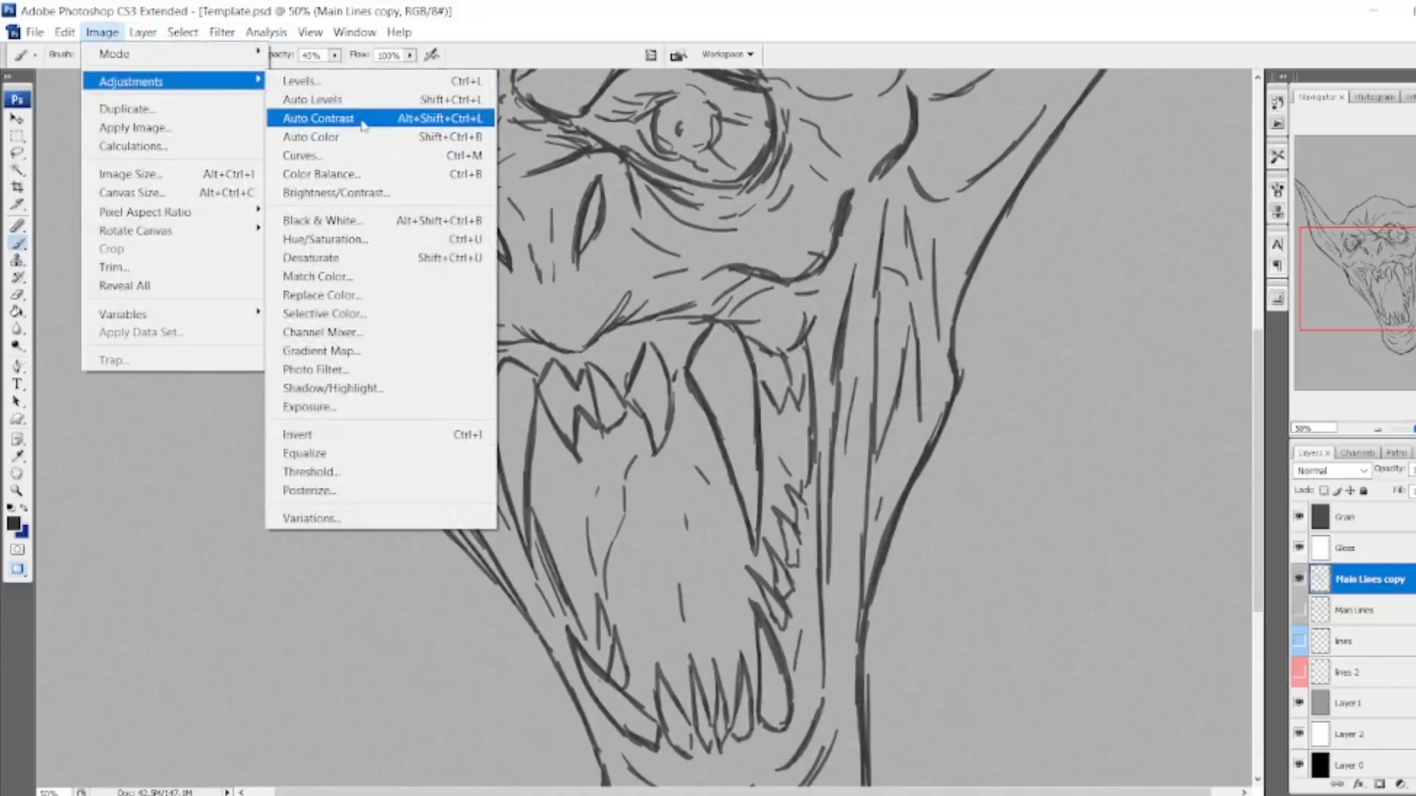
{"action": "left_click", "coordinate": [348, 156]}
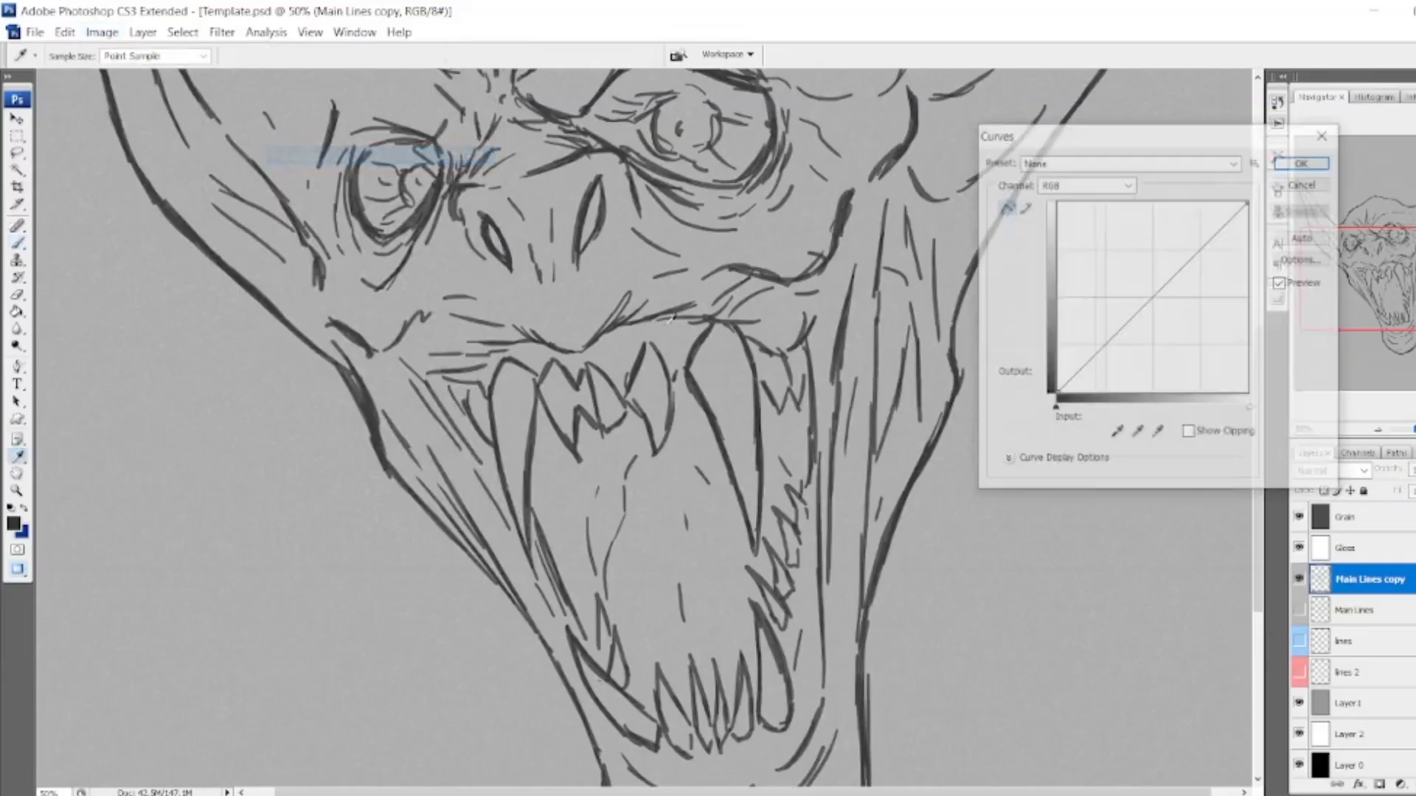
{"action": "left_click_drag", "start_coordinate": [1057, 407], "coordinate": [1144, 414]}
{"action": "mouse_move", "coordinate": [1251, 410]}
{"action": "left_mouse_down"}
{"action": "mouse_move", "coordinate": [1135, 412]}
{"action": "mouse_move", "coordinate": [1269, 414]}
{"action": "left_mouse_up"}
{"action": "mouse_move", "coordinate": [1136, 413]}
{"action": "left_mouse_down"}
{"action": "mouse_move", "coordinate": [1062, 412]}
{"action": "mouse_move", "coordinate": [1140, 415]}
{"action": "left_mouse_up"}
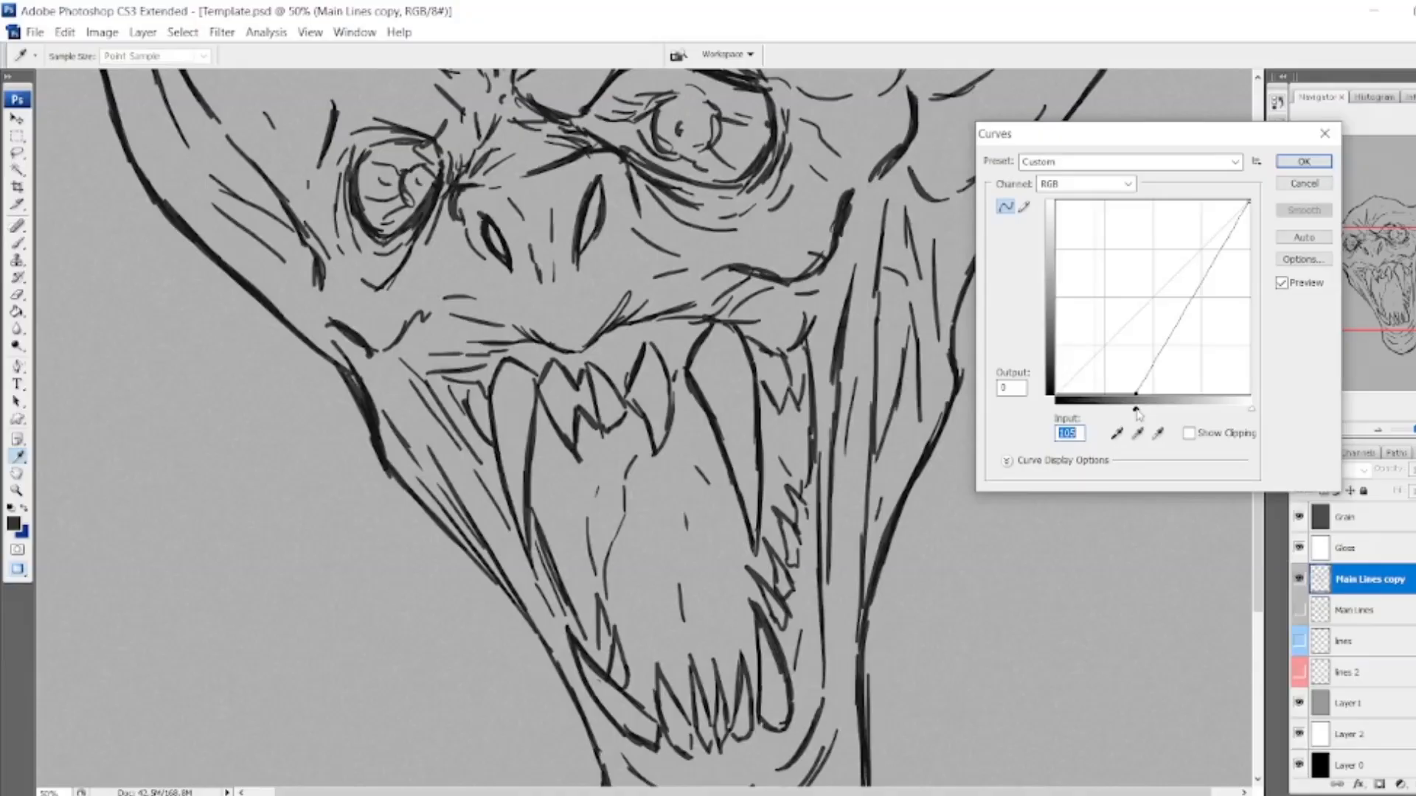
{"action": "left_click", "coordinate": [1293, 164]}
Add a new layer above Main Lines copy and switch to the freehand Lasso tool.
{"action": "left_click_drag", "start_coordinate": [1413, 272], "coordinate": [1409, 301]}
{"action": "left_click", "coordinate": [1378, 429]}
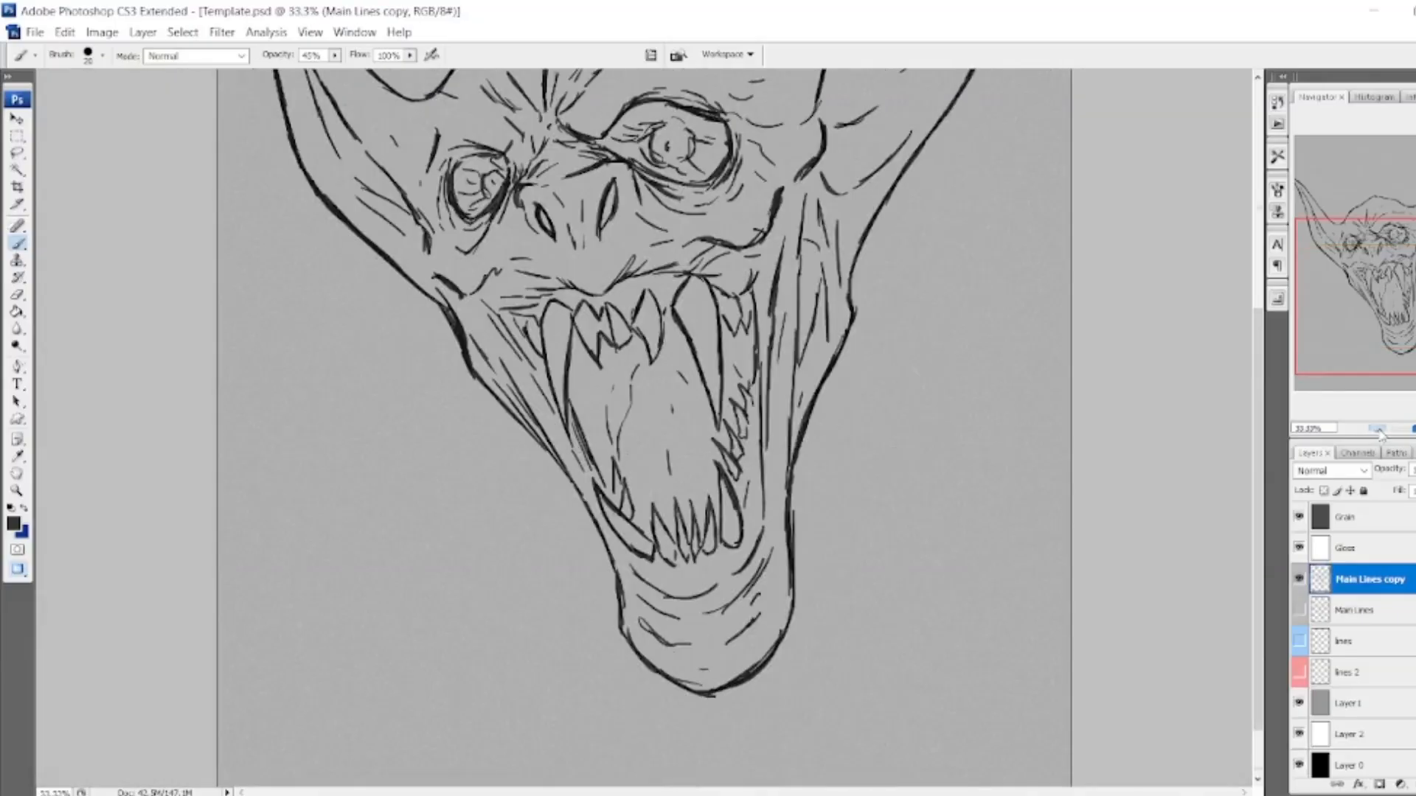
{"action": "left_click", "coordinate": [1377, 430]}
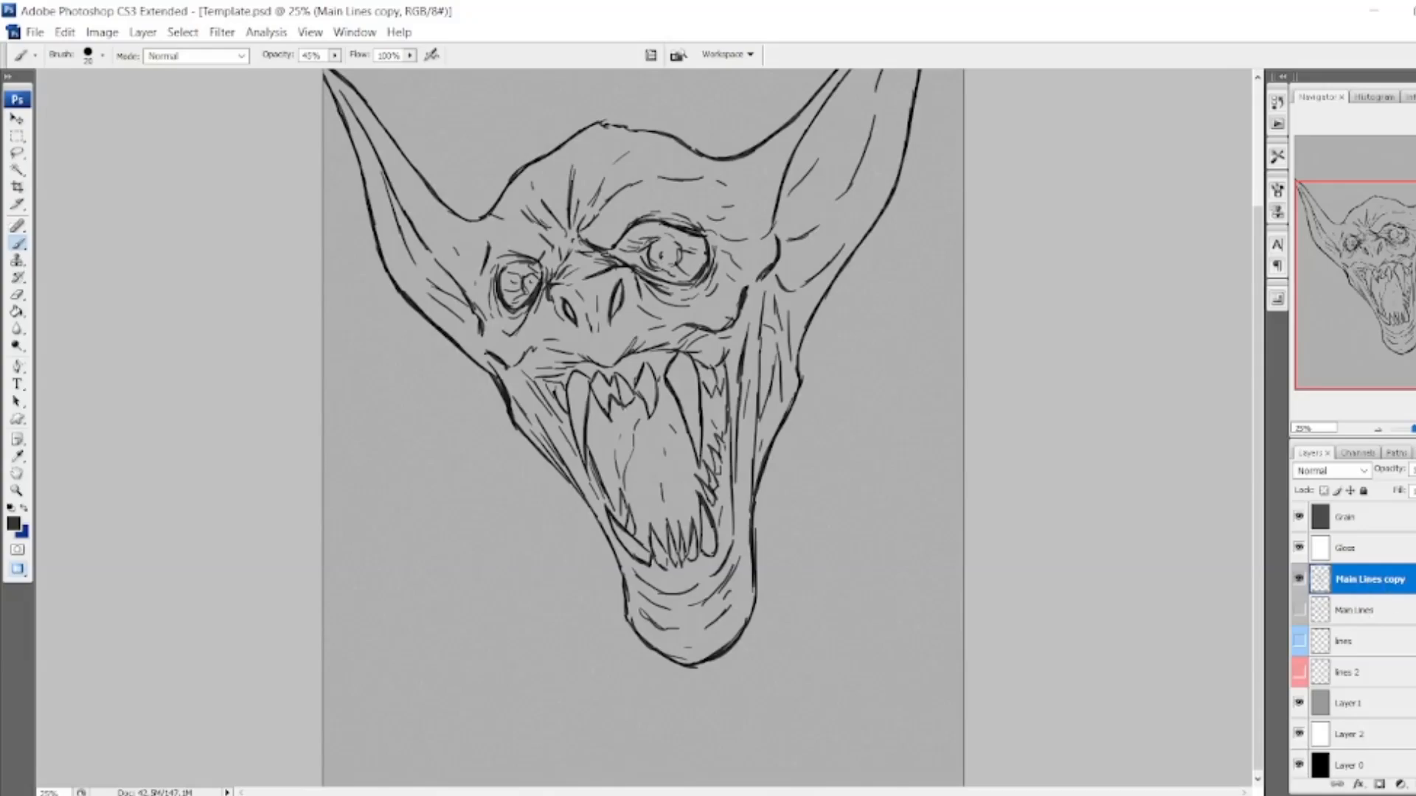
{"action": "key", "text": "ctrl+shift+alt+n"}
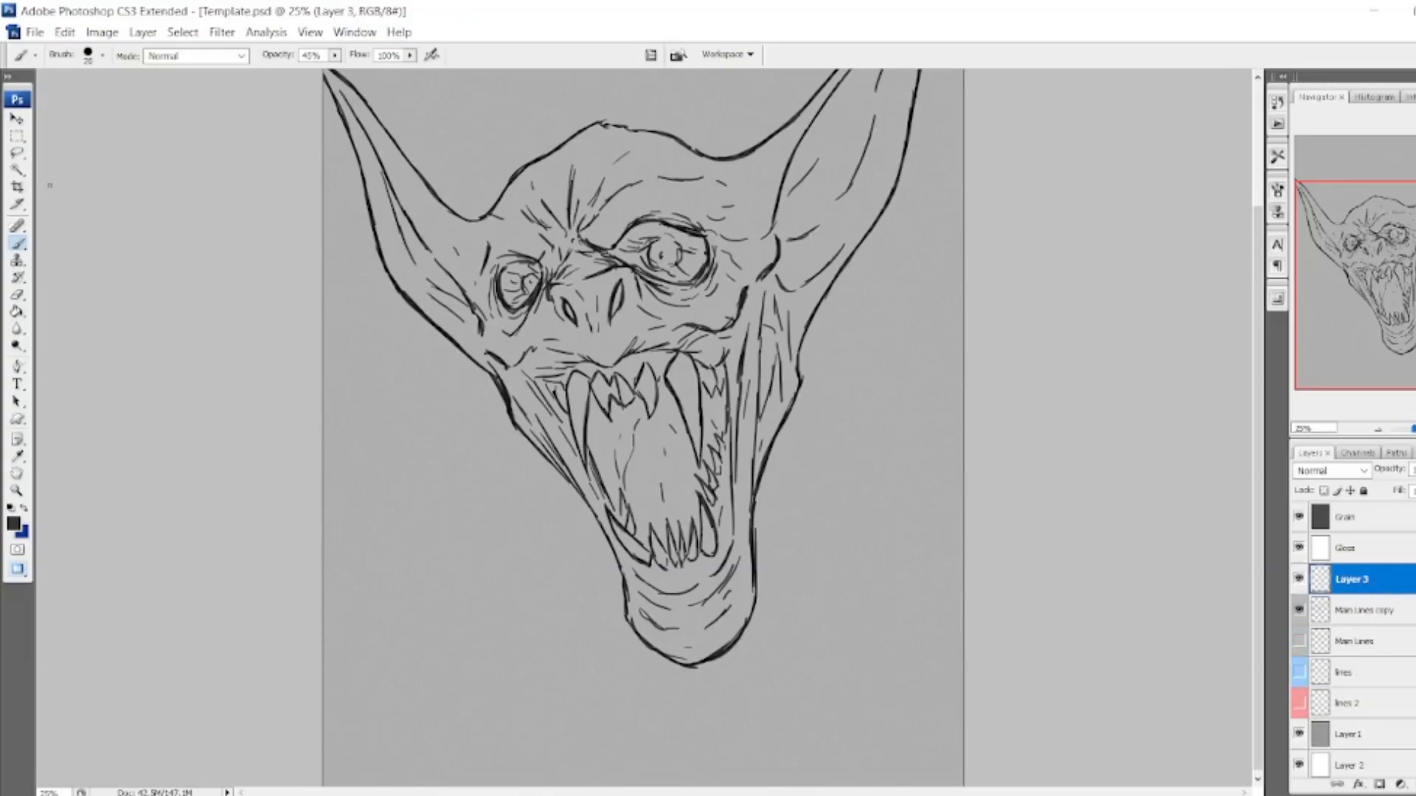
{"action": "left_click", "coordinate": [18, 153]}
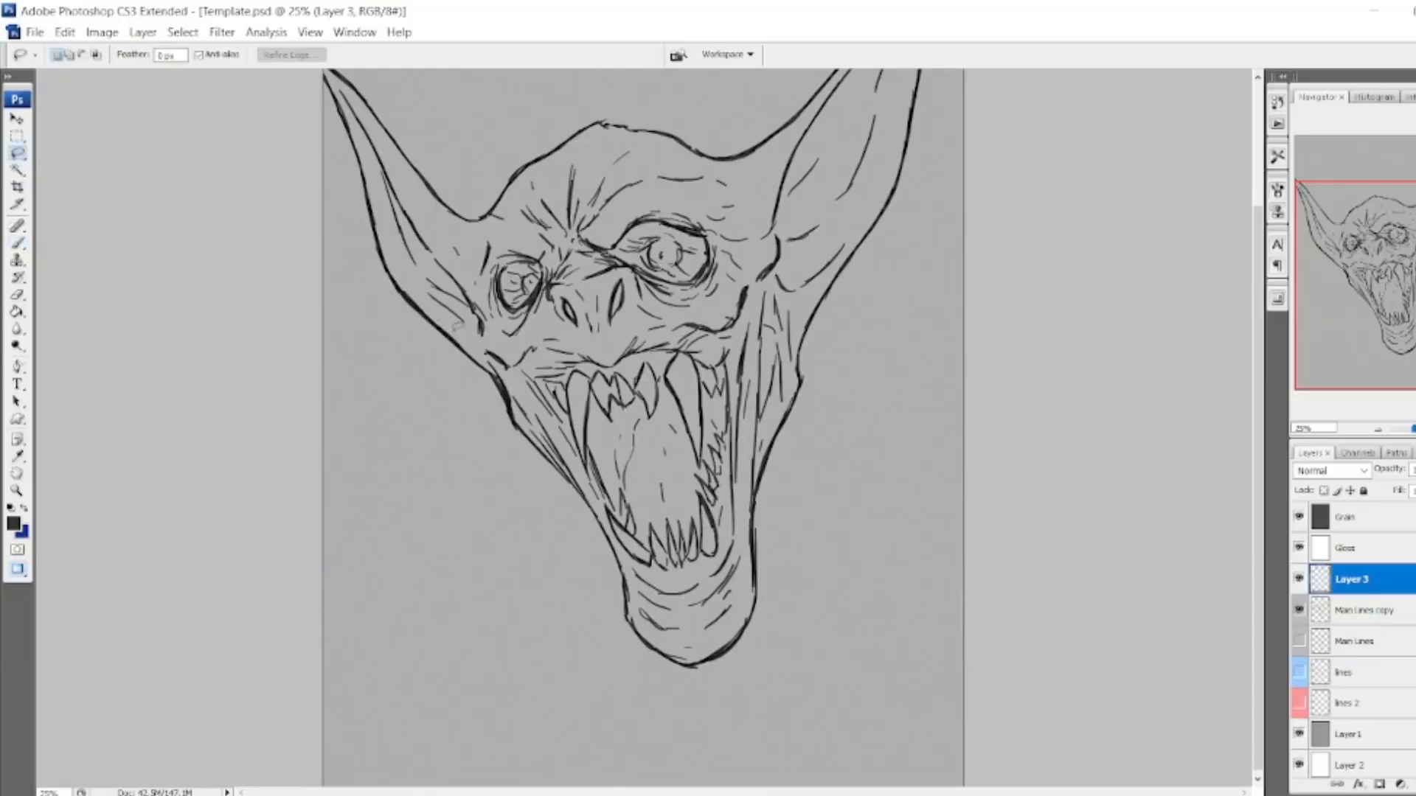
{"action": "left_click", "coordinate": [19, 155]}
{"action": "left_click", "coordinate": [66, 153]}
Lasso jagged shadow areas under the right eye down to the cheek contour, and add the temple beside the eye.
{"action": "left_click_drag", "start_coordinate": [1410, 324], "coordinate": [1411, 295]}
{"action": "key", "text": "ctrl+plus"}
{"action": "key", "text": "ctrl+plus"}
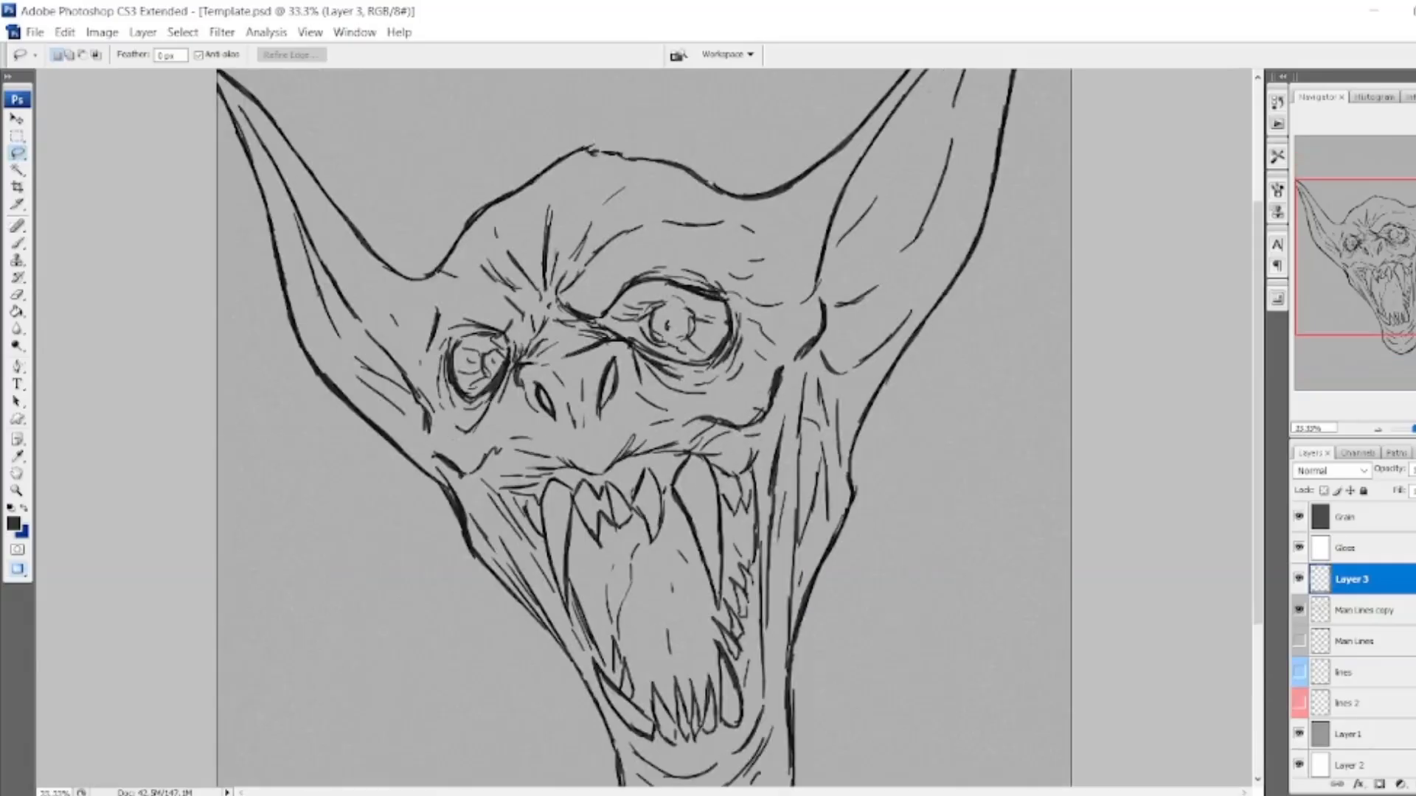
{"action": "left_click_drag", "start_coordinate": [1395, 289], "coordinate": [1390, 288]}
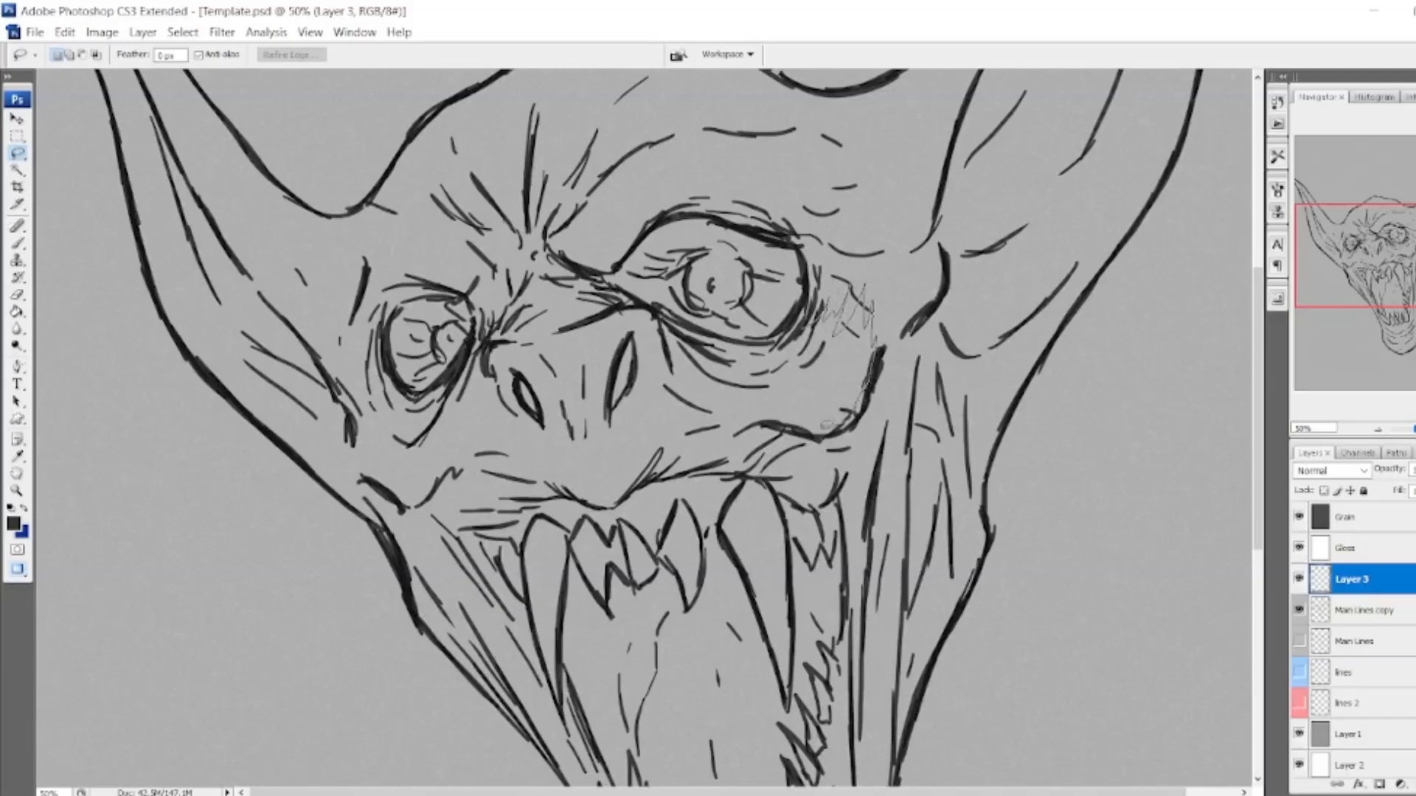
{"action": "left_click_drag", "start_coordinate": [754, 341], "coordinate": [749, 362]}
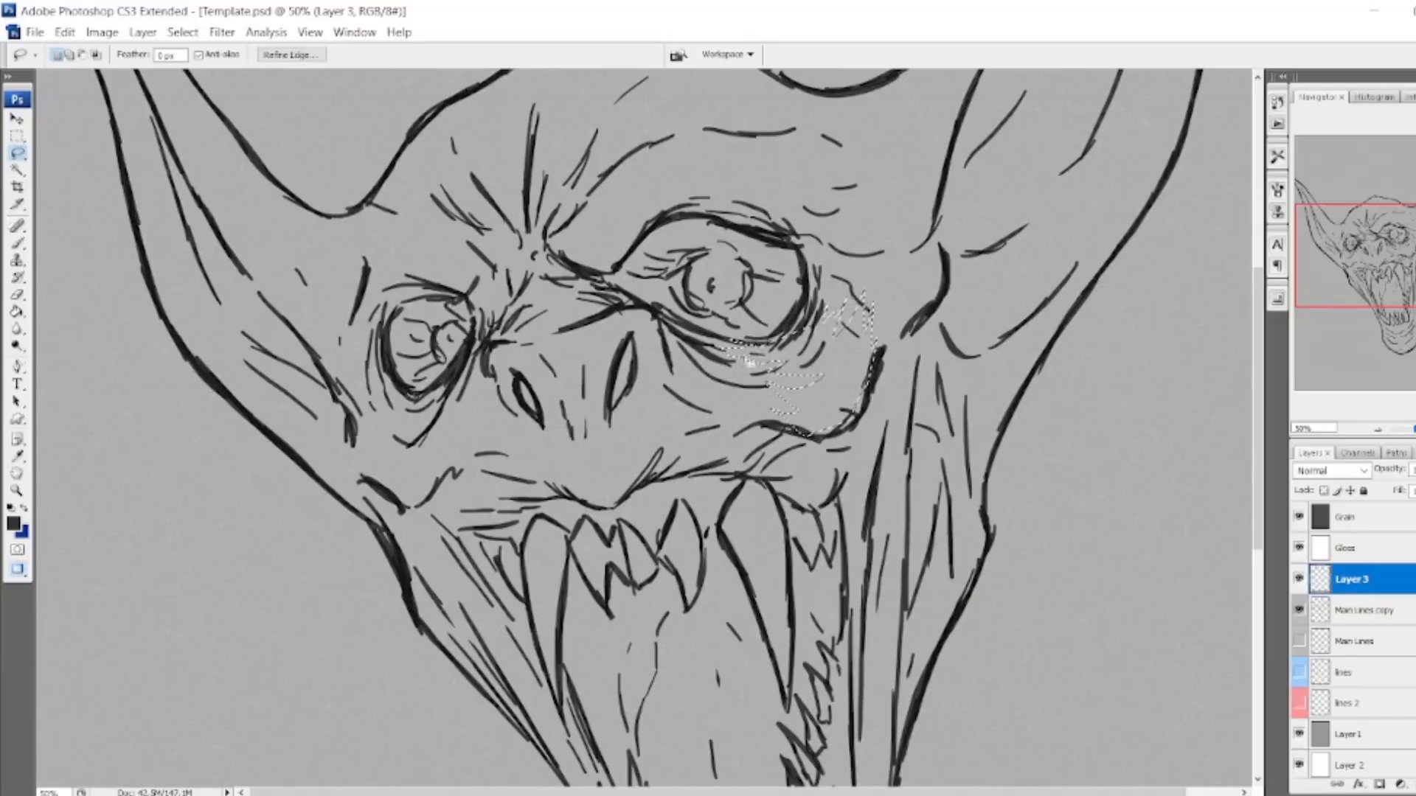
{"action": "key", "text": "shift"}
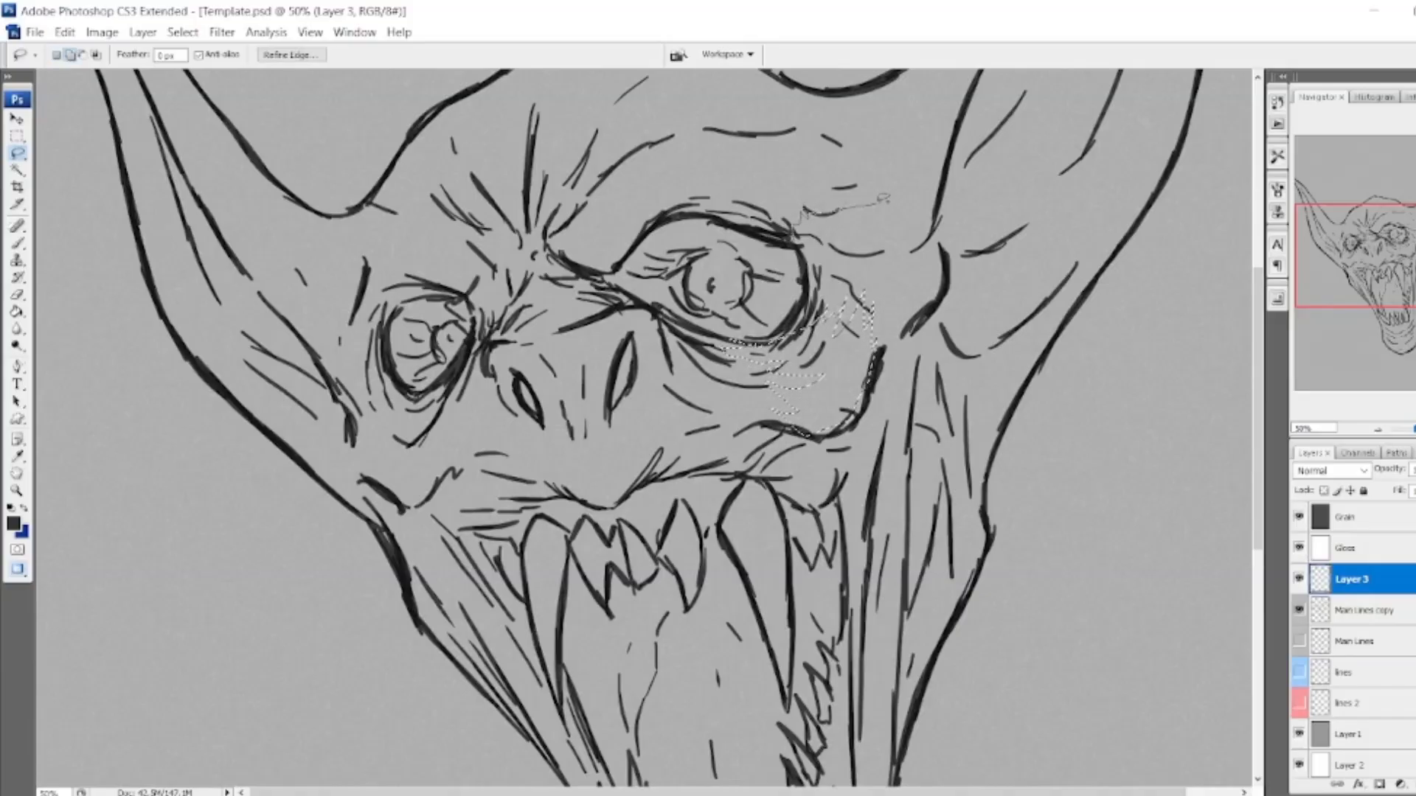
{"action": "mouse_move", "coordinate": [898, 226]}
{"action": "left_mouse_down"}
{"action": "mouse_move", "coordinate": [875, 243]}
{"action": "mouse_move", "coordinate": [904, 253]}
{"action": "mouse_move", "coordinate": [885, 256]}
{"action": "mouse_move", "coordinate": [842, 416]}
{"action": "left_mouse_up"}
Add jagged shadow areas inside the right ear to the selection, from its base up towards the tip.
{"action": "mouse_move", "coordinate": [918, 279]}
{"action": "left_mouse_down"}
{"action": "mouse_move", "coordinate": [1060, 79]}
{"action": "mouse_move", "coordinate": [988, 231]}
{"action": "mouse_move", "coordinate": [1009, 216]}
{"action": "mouse_move", "coordinate": [919, 336]}
{"action": "mouse_move", "coordinate": [1022, 248]}
{"action": "mouse_move", "coordinate": [1096, 152]}
{"action": "mouse_move", "coordinate": [989, 359]}
{"action": "left_mouse_up"}
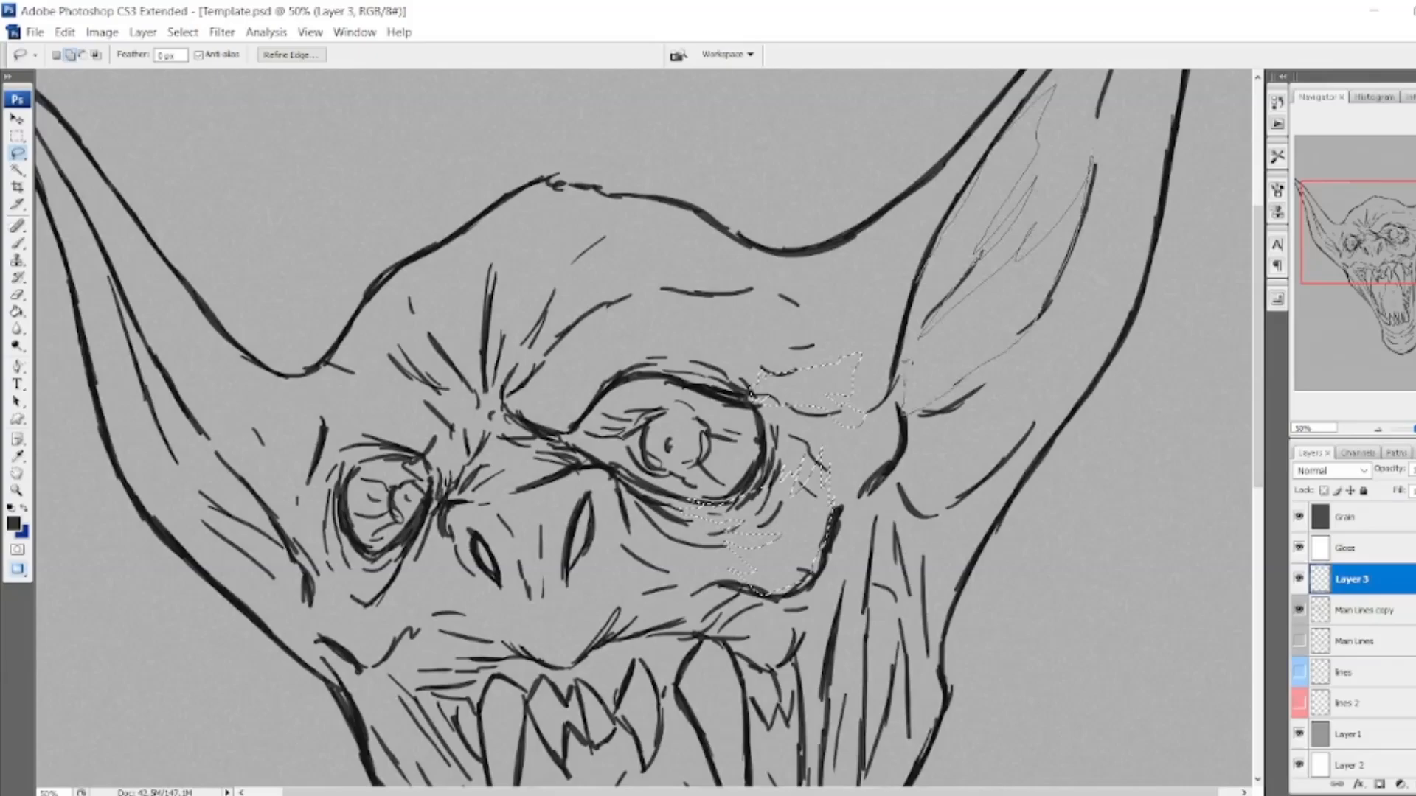
{"action": "left_click_drag", "start_coordinate": [917, 282], "coordinate": [918, 279]}
{"action": "mouse_move", "coordinate": [957, 385]}
{"action": "left_mouse_down"}
{"action": "mouse_move", "coordinate": [1000, 355]}
{"action": "mouse_move", "coordinate": [909, 418]}
{"action": "mouse_move", "coordinate": [1001, 405]}
{"action": "mouse_move", "coordinate": [909, 429]}
{"action": "left_mouse_up"}
{"action": "left_click_drag", "start_coordinate": [1055, 373], "coordinate": [1097, 577]}
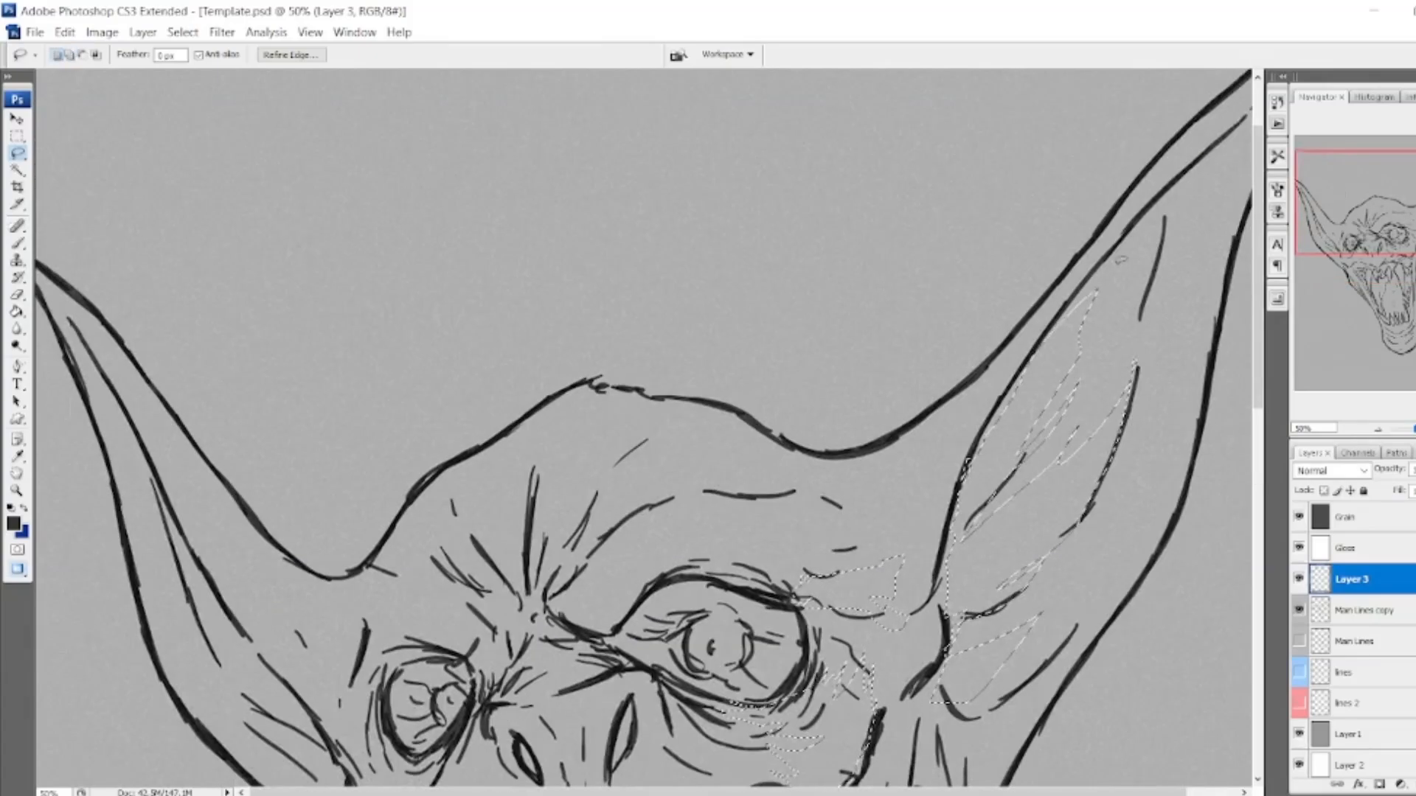
{"action": "mouse_move", "coordinate": [1060, 314]}
{"action": "left_mouse_down"}
{"action": "mouse_move", "coordinate": [1161, 255]}
{"action": "mouse_move", "coordinate": [1110, 267]}
{"action": "mouse_move", "coordinate": [1065, 309]}
{"action": "left_mouse_up"}
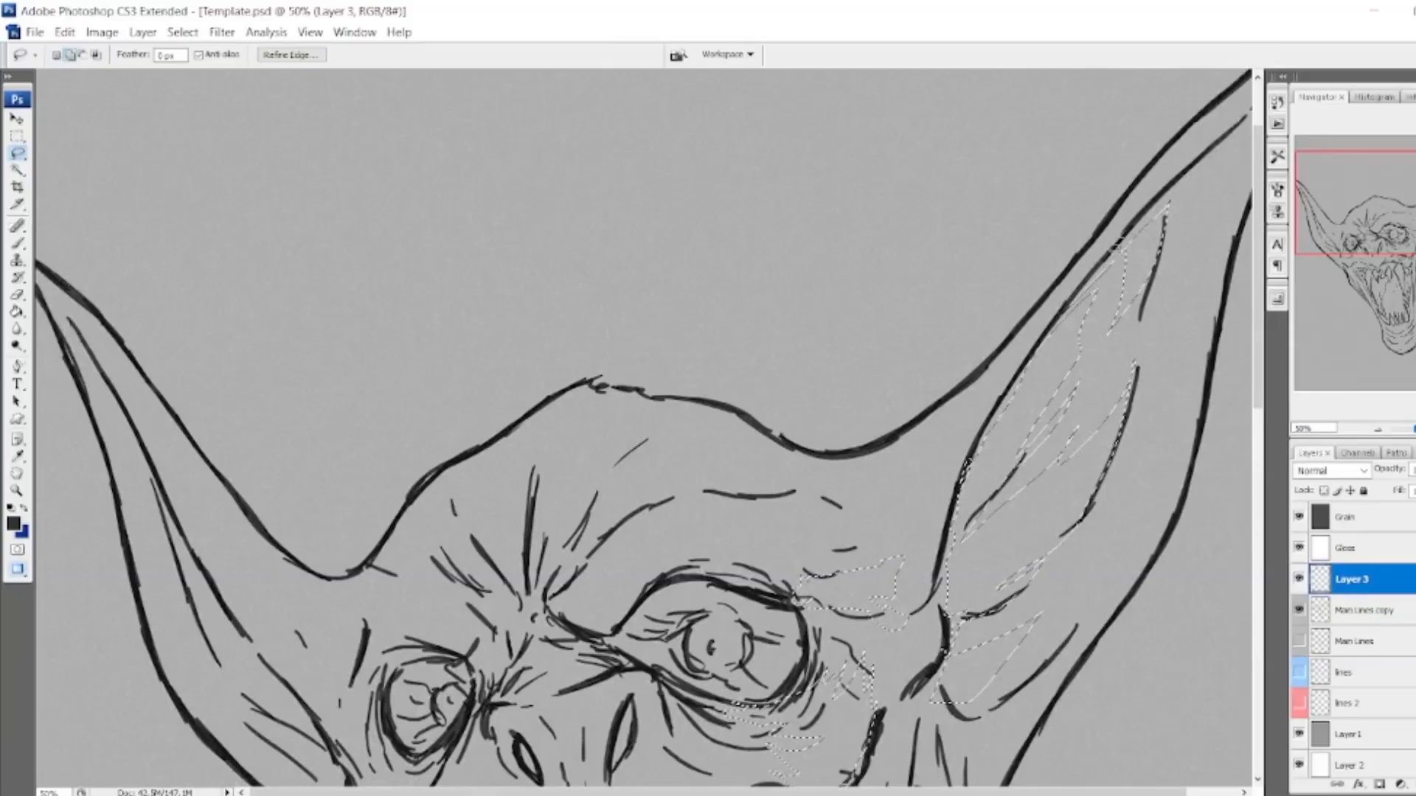
{"action": "left_click_drag", "start_coordinate": [1202, 168], "coordinate": [1117, 258]}
{"action": "mouse_move", "coordinate": [1152, 206]}
{"action": "left_mouse_down"}
{"action": "mouse_move", "coordinate": [1132, 259]}
{"action": "mouse_move", "coordinate": [1168, 211]}
{"action": "left_mouse_up"}
{"action": "left_click_drag", "start_coordinate": [1196, 155], "coordinate": [1152, 225]}
Add shadow areas beside and below the left eye and along the inside of the left ear to the selection.
{"action": "left_click_drag", "start_coordinate": [1398, 184], "coordinate": [1388, 228]}
{"action": "mouse_move", "coordinate": [380, 459]}
{"action": "left_mouse_down"}
{"action": "mouse_move", "coordinate": [392, 509]}
{"action": "mouse_move", "coordinate": [380, 461]}
{"action": "mouse_move", "coordinate": [376, 515]}
{"action": "mouse_move", "coordinate": [383, 479]}
{"action": "mouse_move", "coordinate": [356, 503]}
{"action": "mouse_move", "coordinate": [357, 480]}
{"action": "mouse_move", "coordinate": [367, 520]}
{"action": "mouse_move", "coordinate": [340, 487]}
{"action": "left_mouse_up"}
{"action": "mouse_move", "coordinate": [396, 508]}
{"action": "left_mouse_down"}
{"action": "mouse_move", "coordinate": [435, 511]}
{"action": "mouse_move", "coordinate": [394, 518]}
{"action": "mouse_move", "coordinate": [409, 579]}
{"action": "mouse_move", "coordinate": [377, 562]}
{"action": "mouse_move", "coordinate": [356, 578]}
{"action": "mouse_move", "coordinate": [365, 557]}
{"action": "left_mouse_up"}
{"action": "left_click_drag", "start_coordinate": [154, 233], "coordinate": [234, 426]}
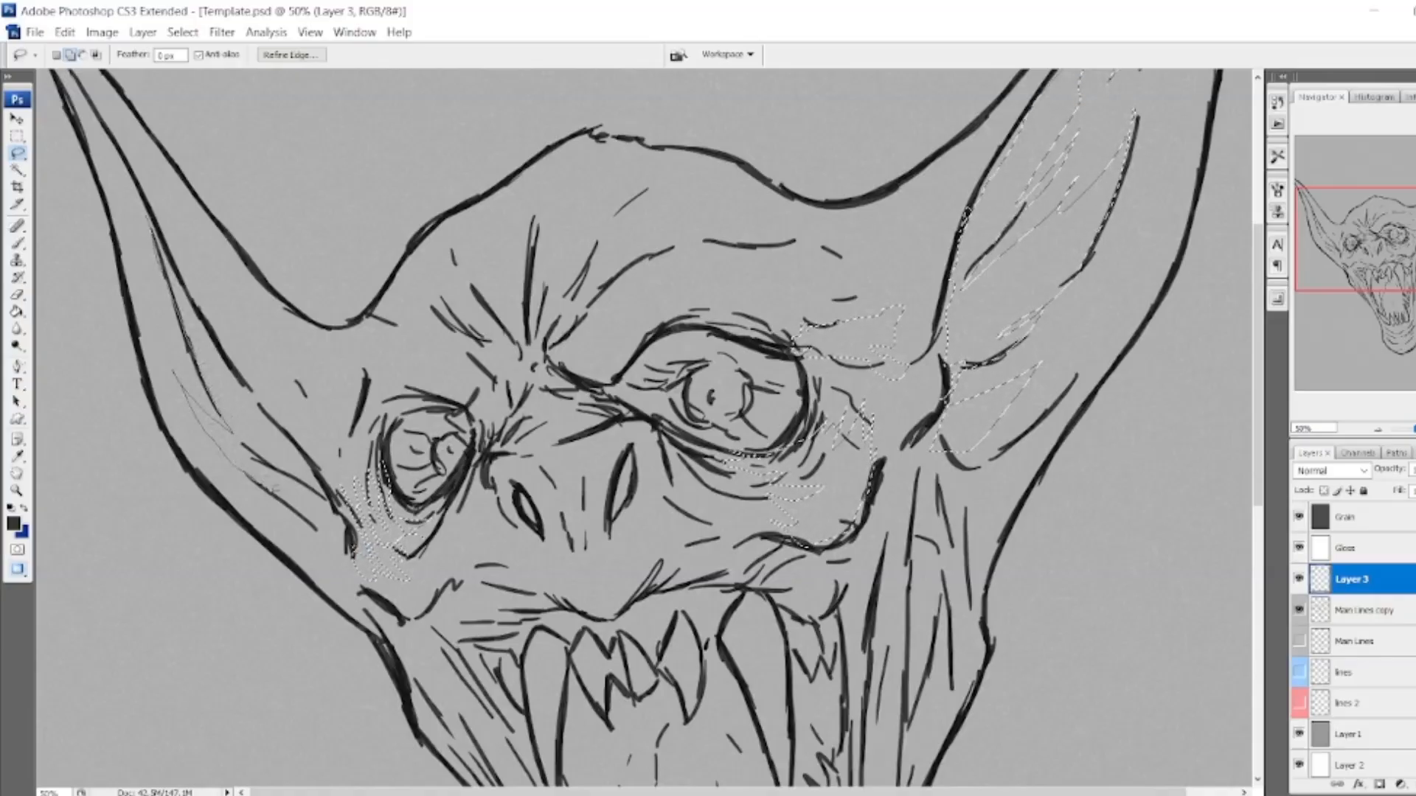
{"action": "left_click_drag", "start_coordinate": [284, 422], "coordinate": [155, 240]}
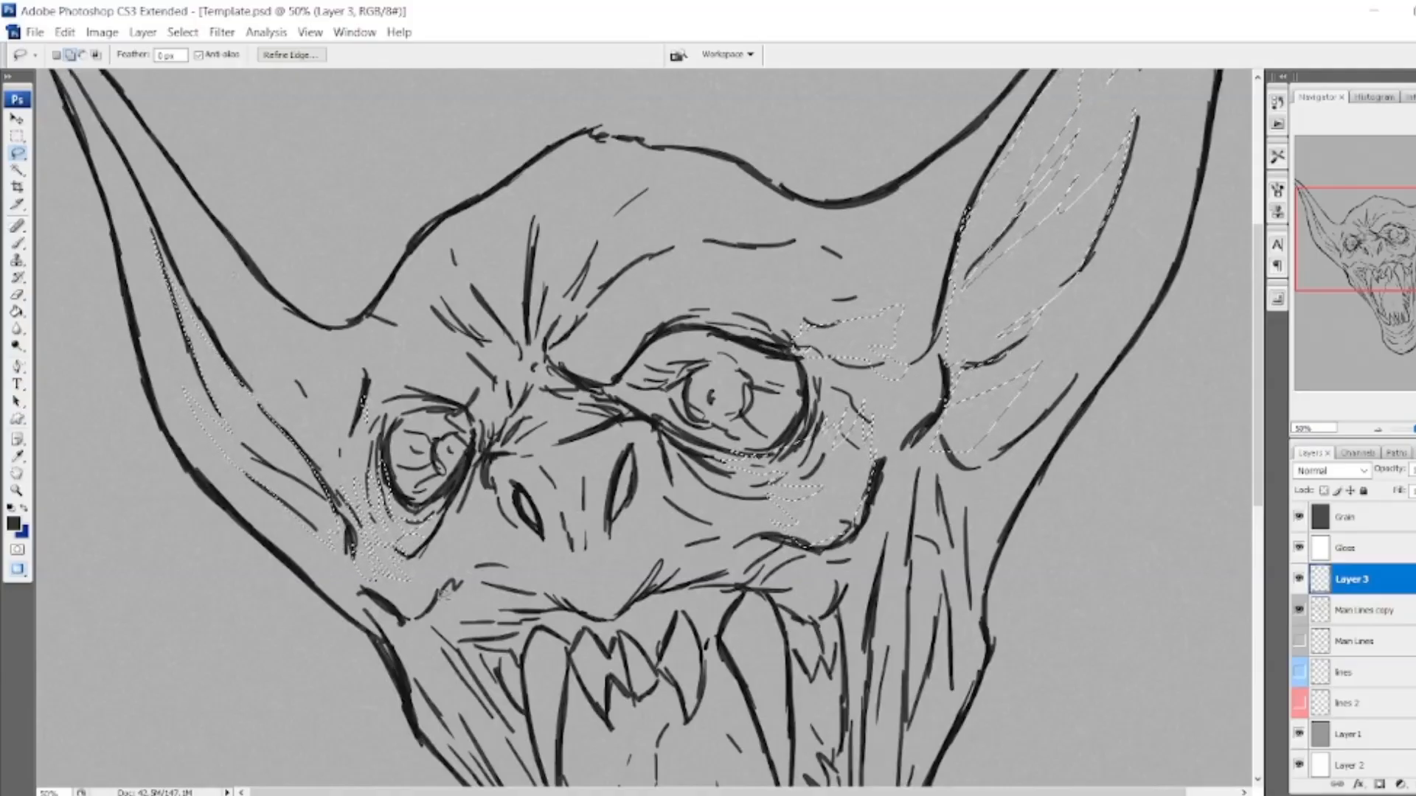
Add the creases above the upper lip to the selection, on both sides of the mouth.
{"action": "left_click_drag", "start_coordinate": [487, 623], "coordinate": [443, 589]}
{"action": "left_click_drag", "start_coordinate": [488, 596], "coordinate": [561, 612]}
{"action": "mouse_move", "coordinate": [666, 577]}
{"action": "left_mouse_down"}
{"action": "mouse_move", "coordinate": [702, 554]}
{"action": "mouse_move", "coordinate": [690, 571]}
{"action": "mouse_move", "coordinate": [793, 591]}
{"action": "left_mouse_up"}
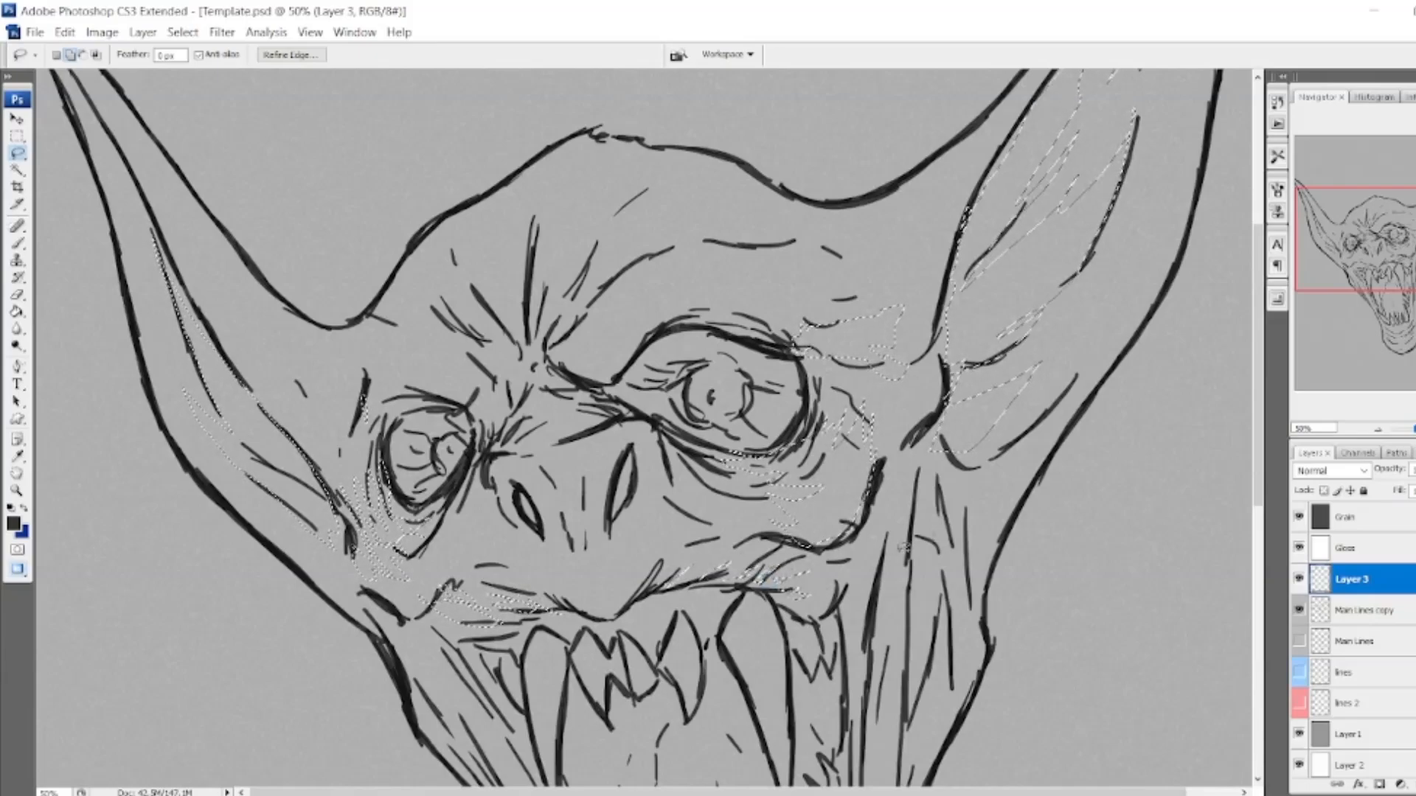
Add narrow shadow strips along the stretched right cheek and the creases on the right side of the chin to the selection.
{"action": "left_click_drag", "start_coordinate": [1411, 239], "coordinate": [1411, 262]}
{"action": "mouse_move", "coordinate": [845, 444]}
{"action": "left_mouse_down"}
{"action": "mouse_move", "coordinate": [881, 370]}
{"action": "mouse_move", "coordinate": [867, 638]}
{"action": "mouse_move", "coordinate": [896, 387]}
{"action": "left_mouse_up"}
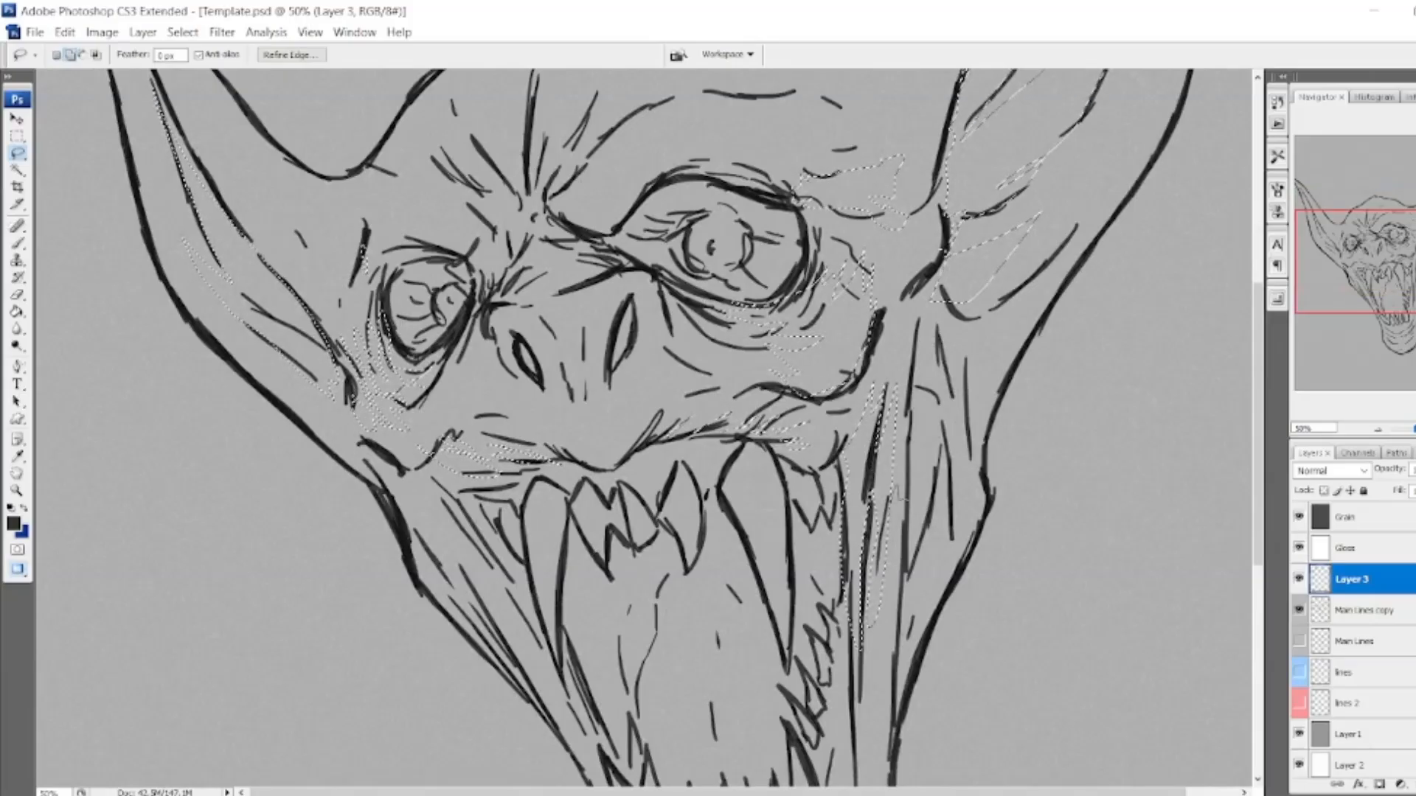
{"action": "mouse_move", "coordinate": [912, 483]}
{"action": "left_mouse_down"}
{"action": "mouse_move", "coordinate": [939, 403]}
{"action": "mouse_move", "coordinate": [971, 401]}
{"action": "mouse_move", "coordinate": [971, 387]}
{"action": "mouse_move", "coordinate": [979, 412]}
{"action": "mouse_move", "coordinate": [926, 400]}
{"action": "left_mouse_up"}
{"action": "left_click_drag", "start_coordinate": [1363, 288], "coordinate": [1363, 319]}
{"action": "mouse_move", "coordinate": [814, 730]}
{"action": "left_mouse_down"}
{"action": "mouse_move", "coordinate": [849, 725]}
{"action": "mouse_move", "coordinate": [881, 666]}
{"action": "mouse_move", "coordinate": [864, 641]}
{"action": "left_mouse_up"}
{"action": "left_click_drag", "start_coordinate": [1343, 304], "coordinate": [1344, 335]}
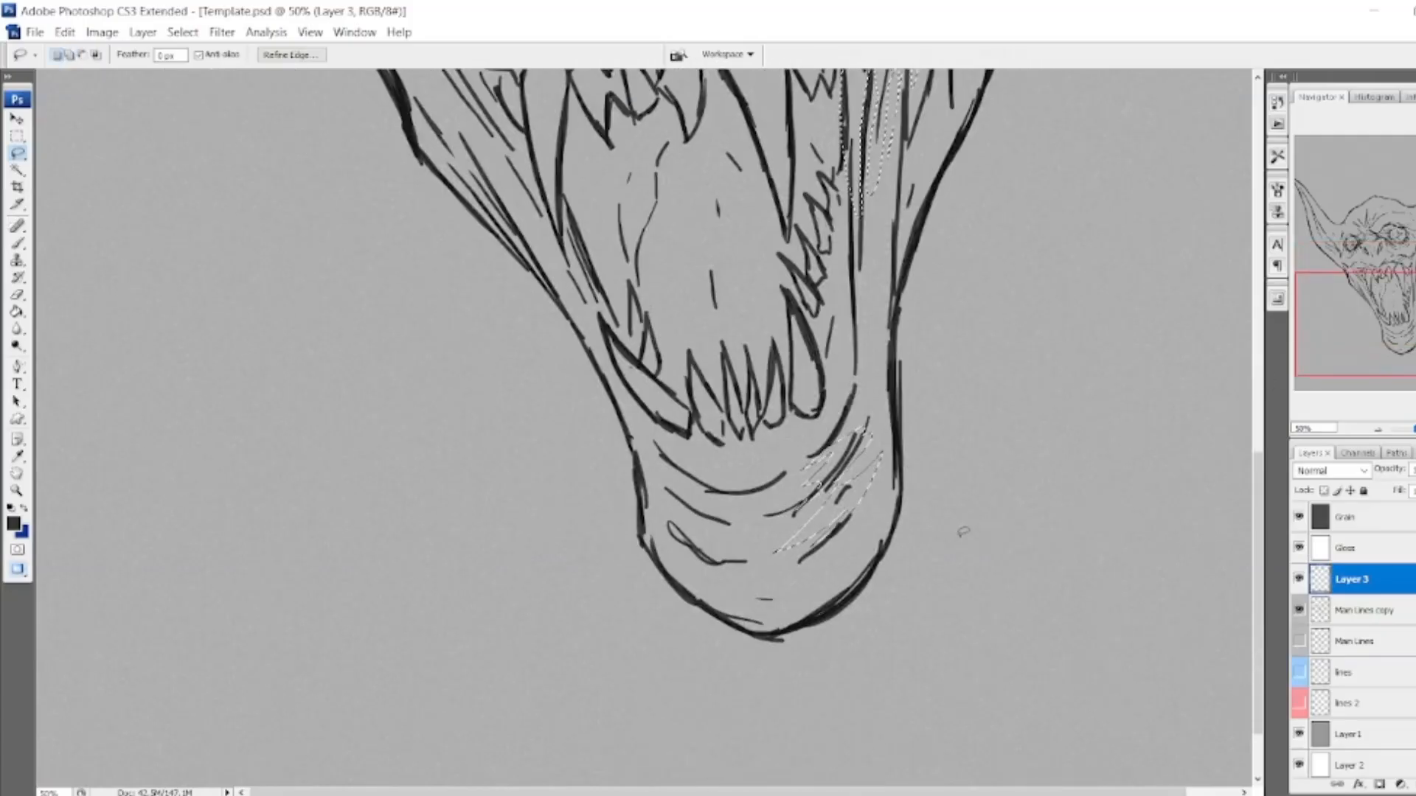
{"action": "mouse_move", "coordinate": [851, 535]}
{"action": "left_mouse_down"}
{"action": "mouse_move", "coordinate": [808, 579]}
{"action": "mouse_move", "coordinate": [858, 573]}
{"action": "left_mouse_up"}
{"action": "left_click_drag", "start_coordinate": [876, 503], "coordinate": [856, 509]}
Add the shadow area inside the left part of the mouth, under the upper teeth, to the selection.
{"action": "left_click_drag", "start_coordinate": [1368, 315], "coordinate": [1367, 292]}
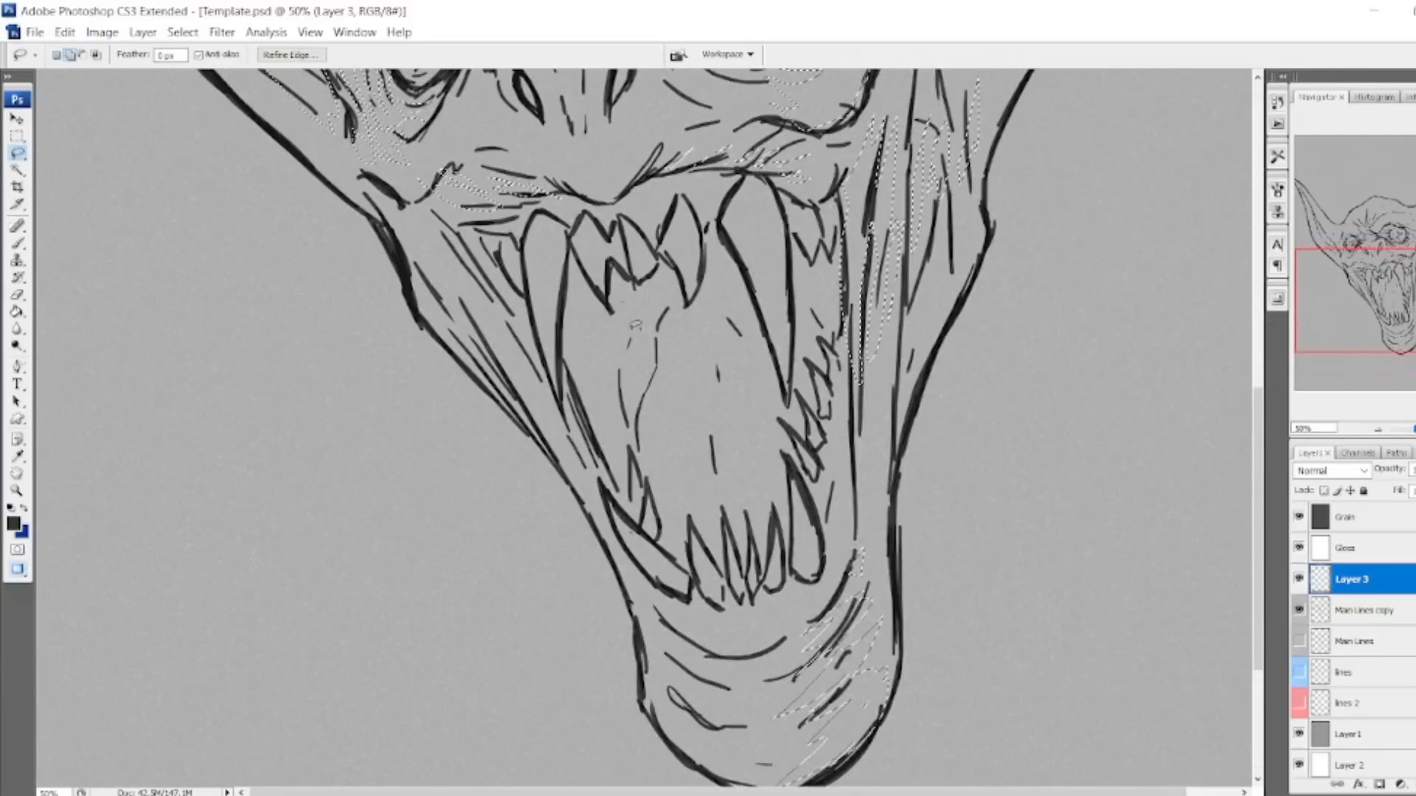
{"action": "left_click_drag", "start_coordinate": [667, 284], "coordinate": [662, 341]}
{"action": "left_click_drag", "start_coordinate": [614, 461], "coordinate": [570, 330]}
{"action": "left_click_drag", "start_coordinate": [609, 274], "coordinate": [661, 280]}
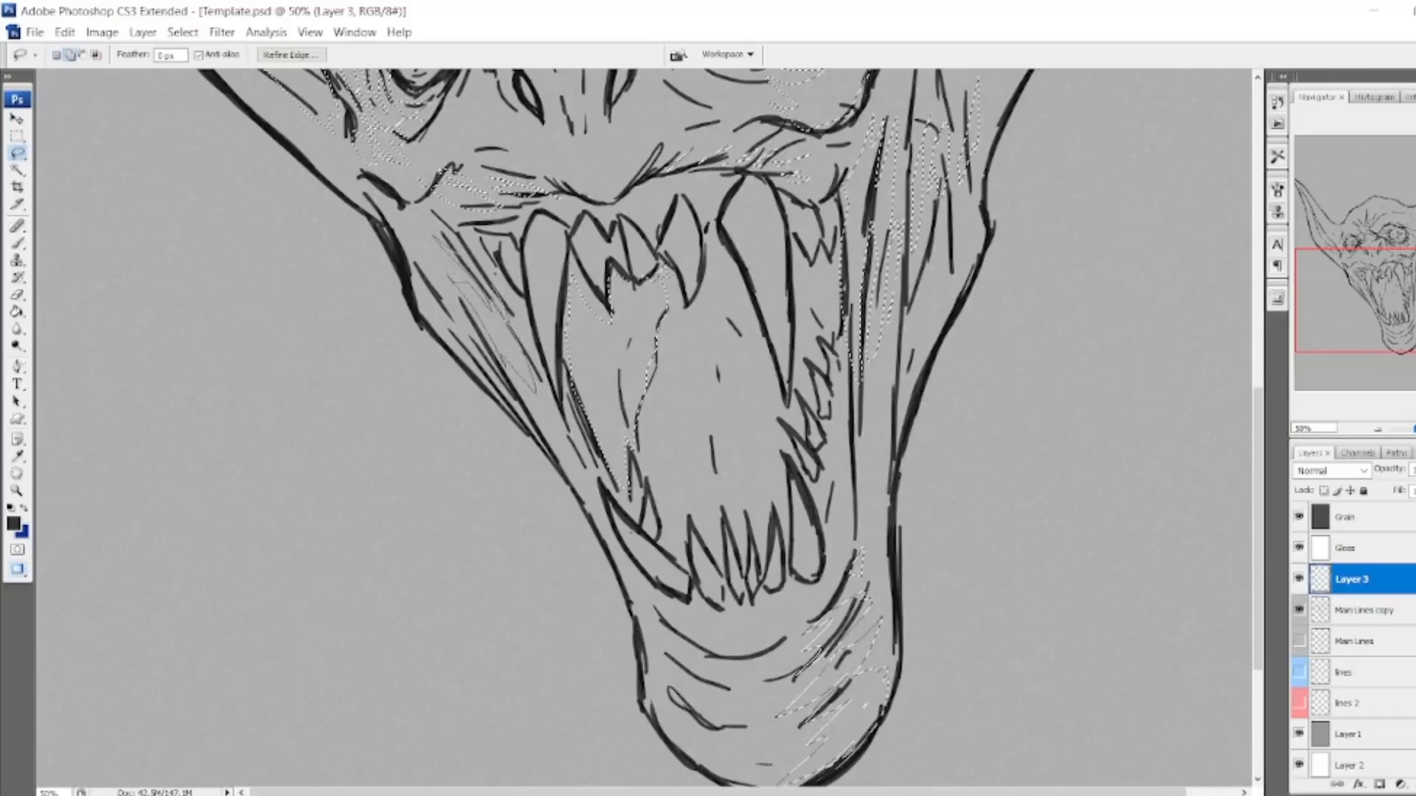
Add both nostrils, the side of the muzzle and the inner corner of the right eye to the selection.
{"action": "scroll", "coordinate": [641, 428], "scroll_direction": "up", "scroll_amount": 5}
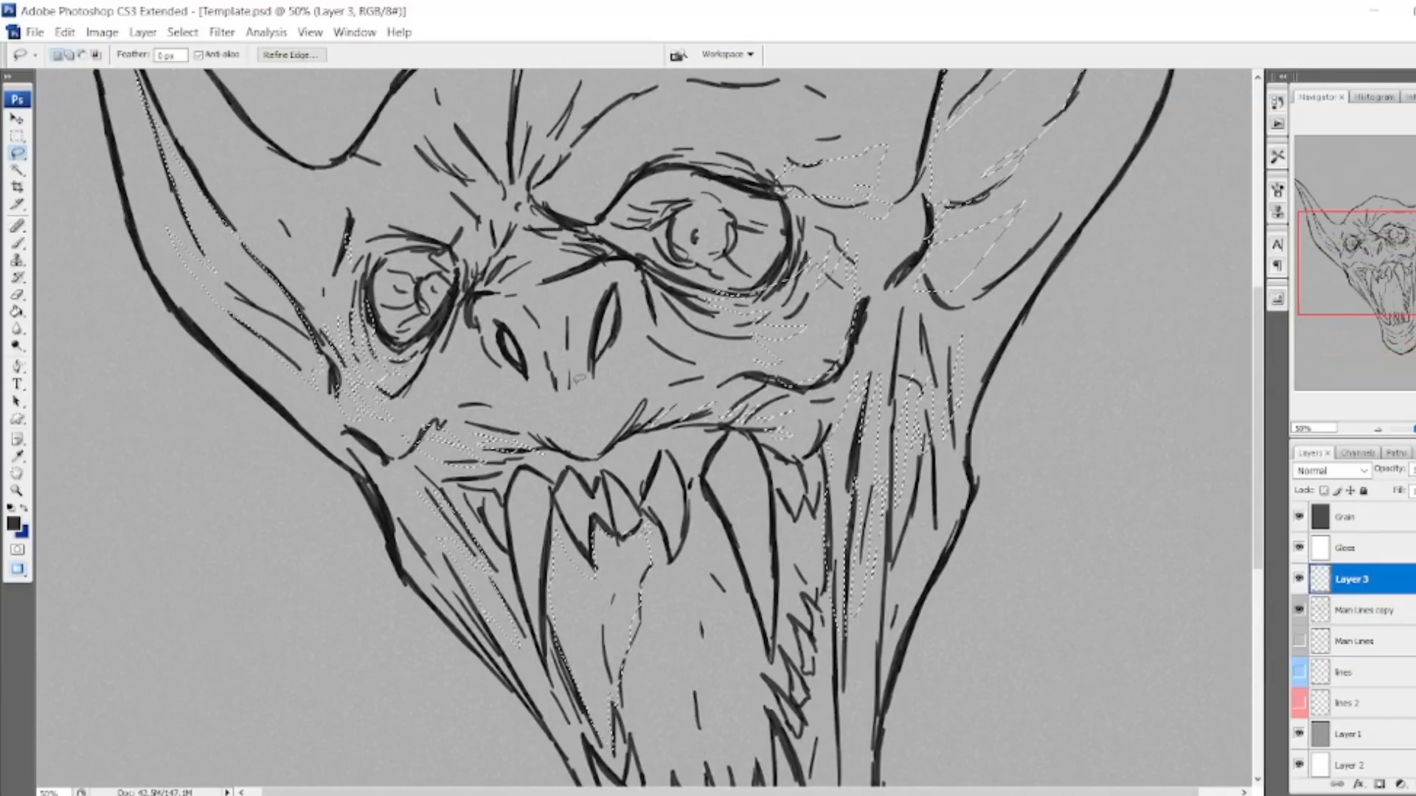
{"action": "left_click_drag", "start_coordinate": [512, 331], "coordinate": [521, 366]}
{"action": "left_click_drag", "start_coordinate": [606, 339], "coordinate": [596, 359]}
{"action": "mouse_move", "coordinate": [611, 412]}
{"action": "left_mouse_down"}
{"action": "mouse_move", "coordinate": [643, 399]}
{"action": "mouse_move", "coordinate": [675, 345]}
{"action": "left_mouse_up"}
{"action": "mouse_move", "coordinate": [550, 242]}
{"action": "left_mouse_down"}
{"action": "mouse_move", "coordinate": [569, 235]}
{"action": "mouse_move", "coordinate": [582, 260]}
{"action": "left_mouse_up"}
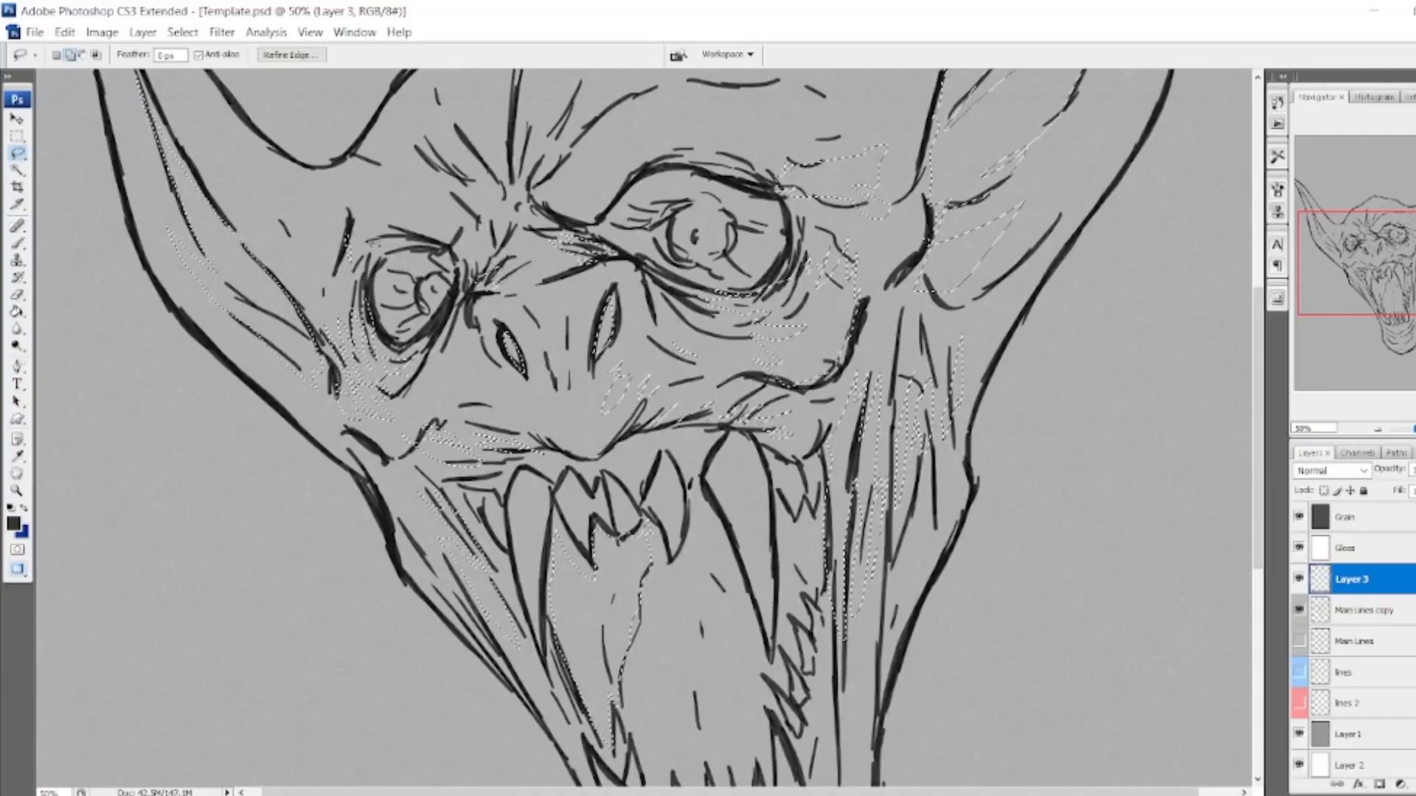
Add the wrinkles between the brows and further creases below the right eye to the selection.
{"action": "left_click_drag", "start_coordinate": [1386, 235], "coordinate": [1383, 212]}
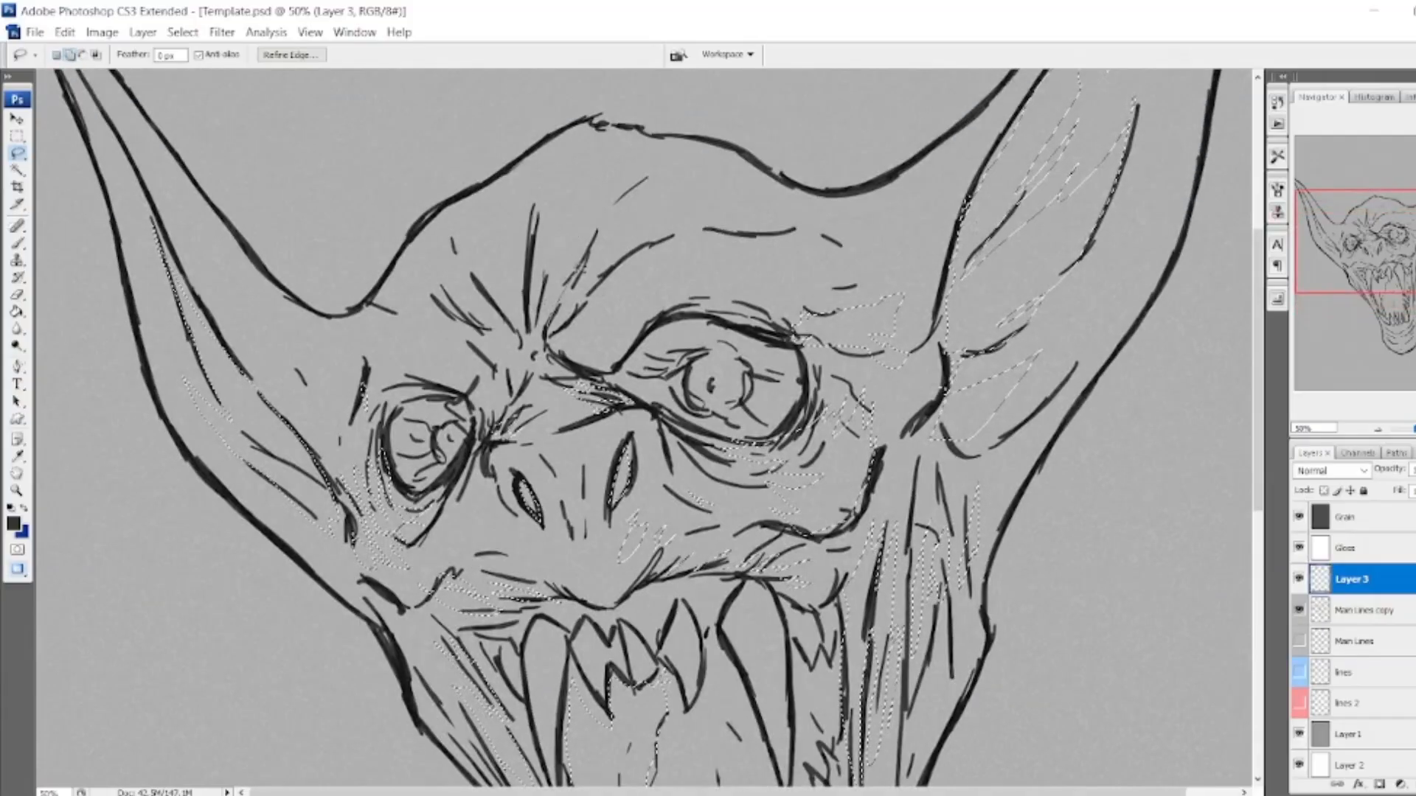
{"action": "mouse_move", "coordinate": [533, 330]}
{"action": "left_mouse_down"}
{"action": "mouse_move", "coordinate": [547, 250]}
{"action": "mouse_move", "coordinate": [539, 325]}
{"action": "mouse_move", "coordinate": [503, 294]}
{"action": "mouse_move", "coordinate": [520, 344]}
{"action": "mouse_move", "coordinate": [488, 331]}
{"action": "mouse_move", "coordinate": [505, 364]}
{"action": "left_mouse_up"}
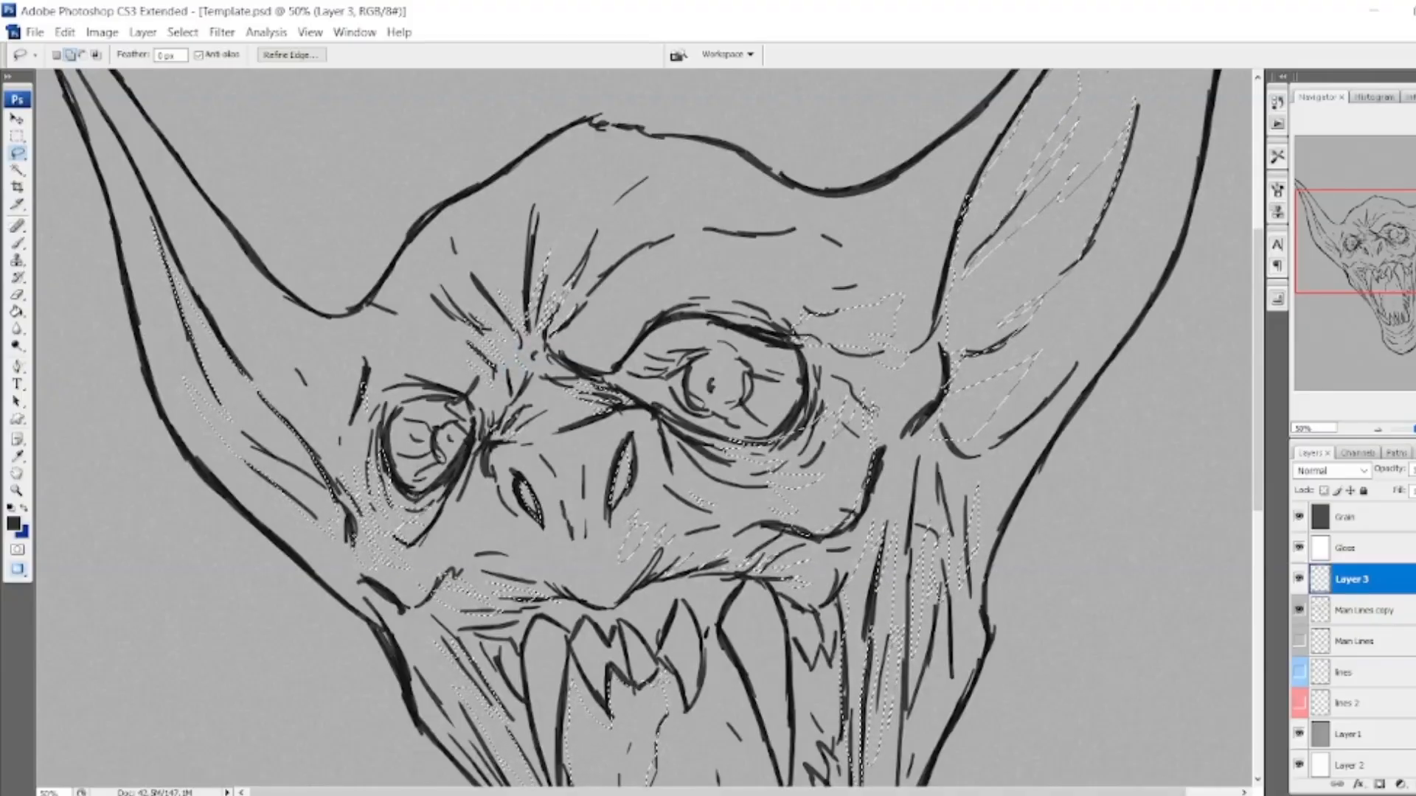
{"action": "left_click_drag", "start_coordinate": [714, 487], "coordinate": [752, 502]}
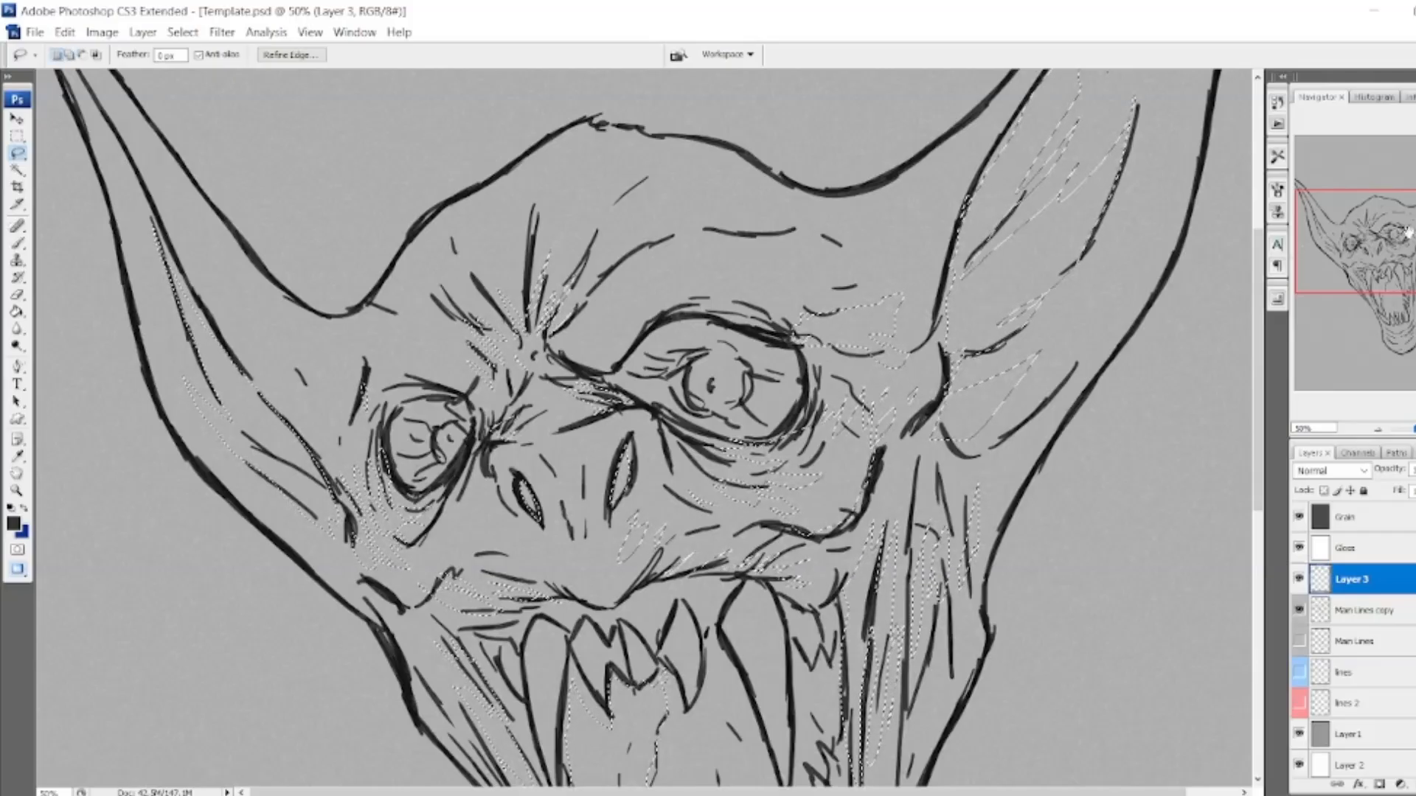
Set the foreground colour to pure black (000000).
{"action": "left_click_drag", "start_coordinate": [1403, 232], "coordinate": [1403, 247]}
{"action": "left_click", "coordinate": [1378, 429]}
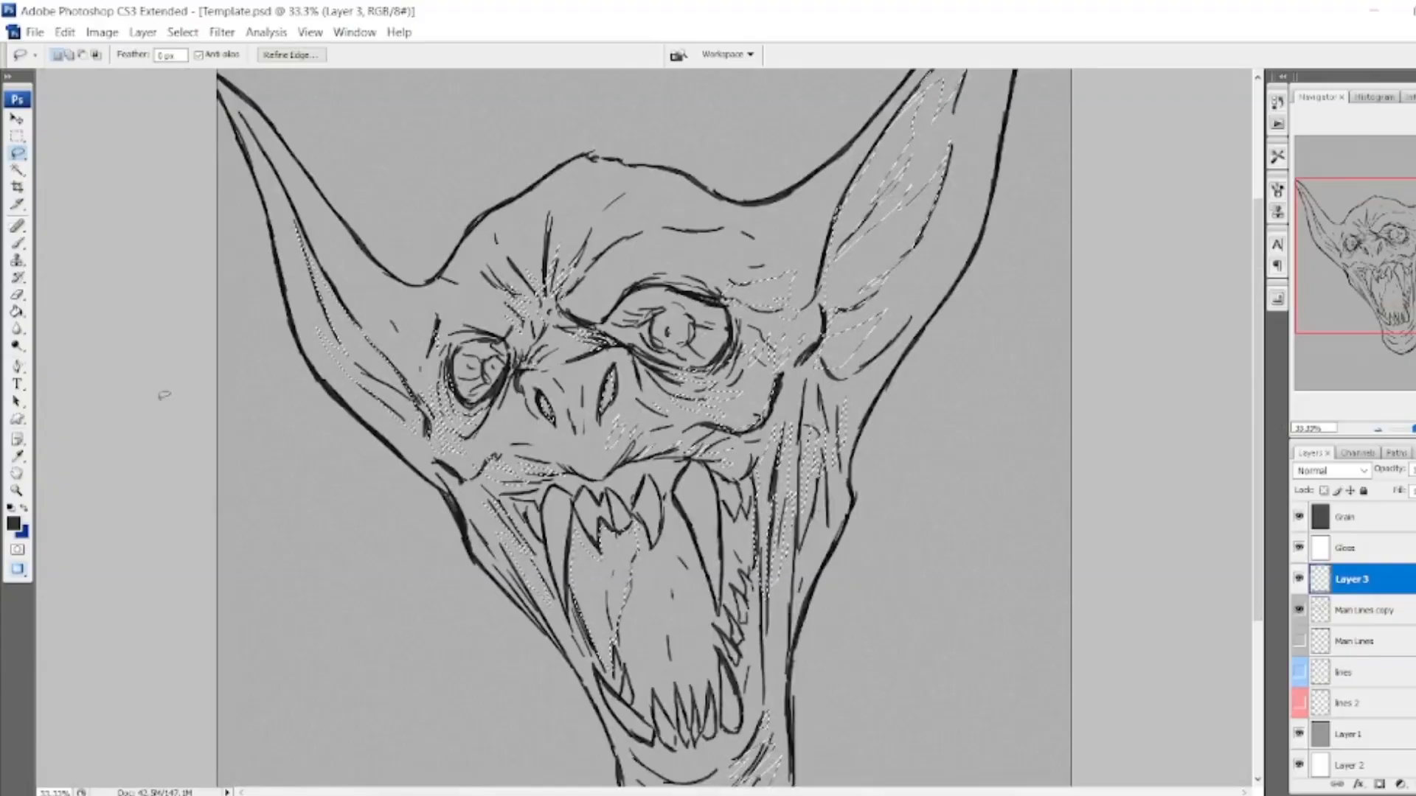
{"action": "left_click", "coordinate": [17, 455]}
{"action": "left_click", "coordinate": [13, 524]}
{"action": "left_click", "coordinate": [809, 498]}
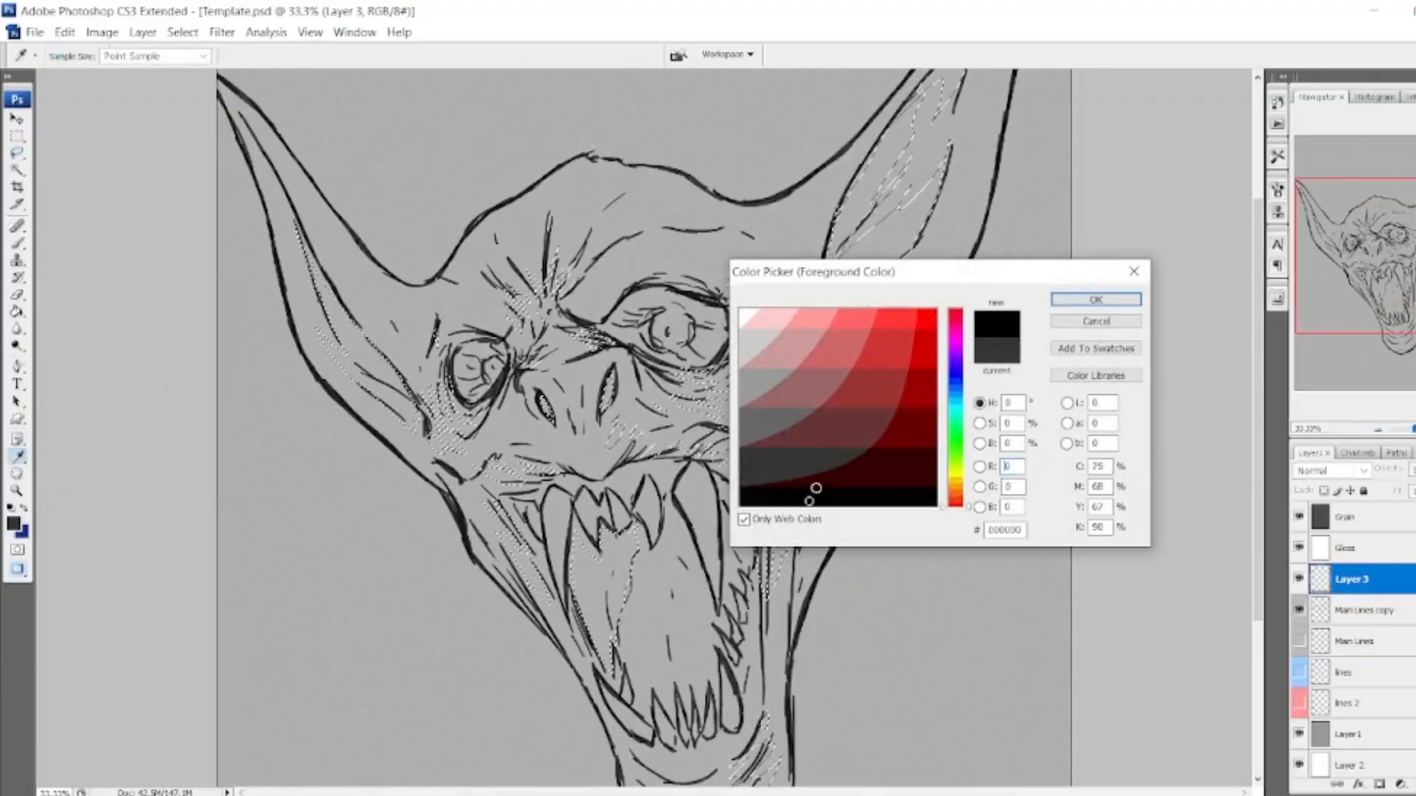
{"action": "left_click", "coordinate": [1079, 297]}
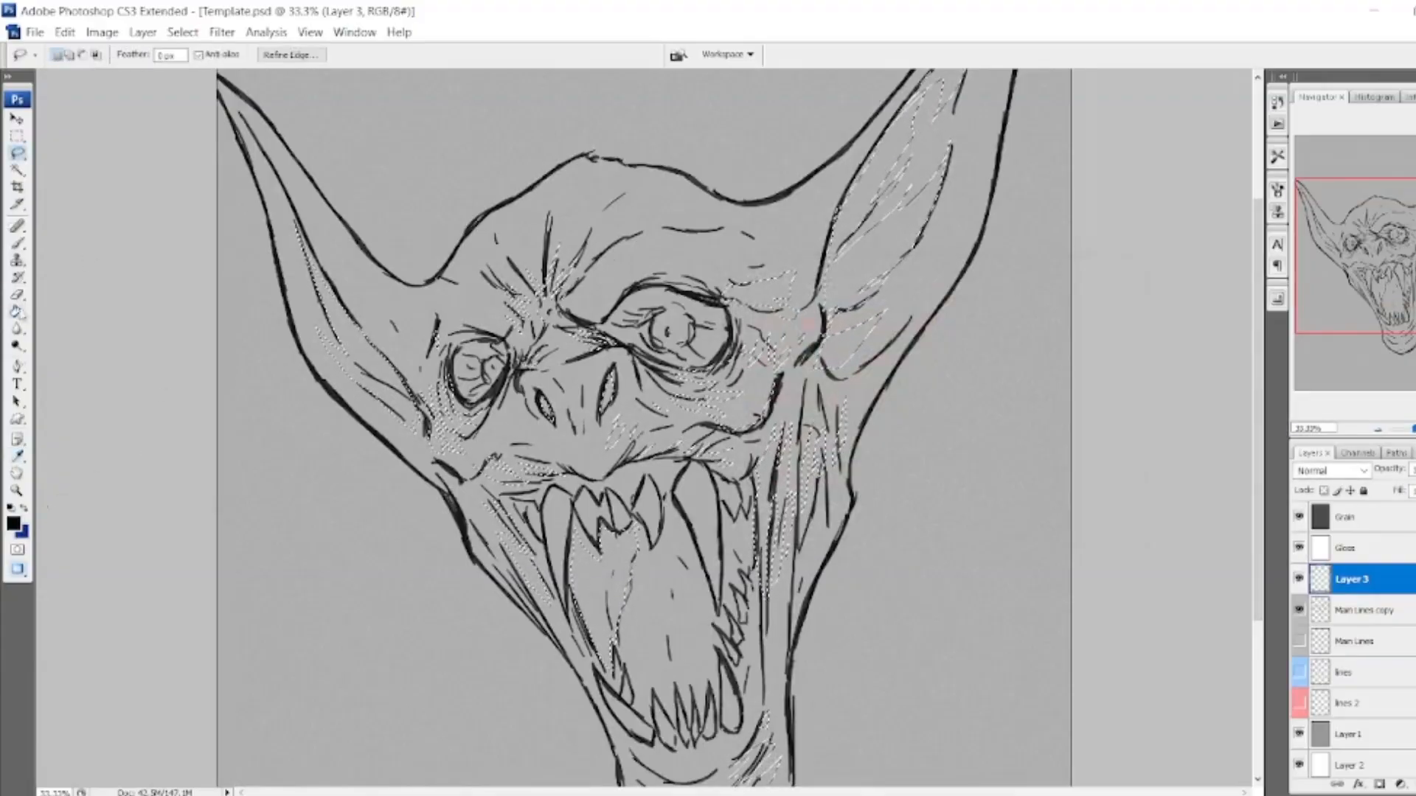
Fill all the lassoed shadow areas with black using the Paint Bucket and deselect them.
{"action": "key", "text": "g"}
{"action": "left_click", "coordinate": [858, 263]}
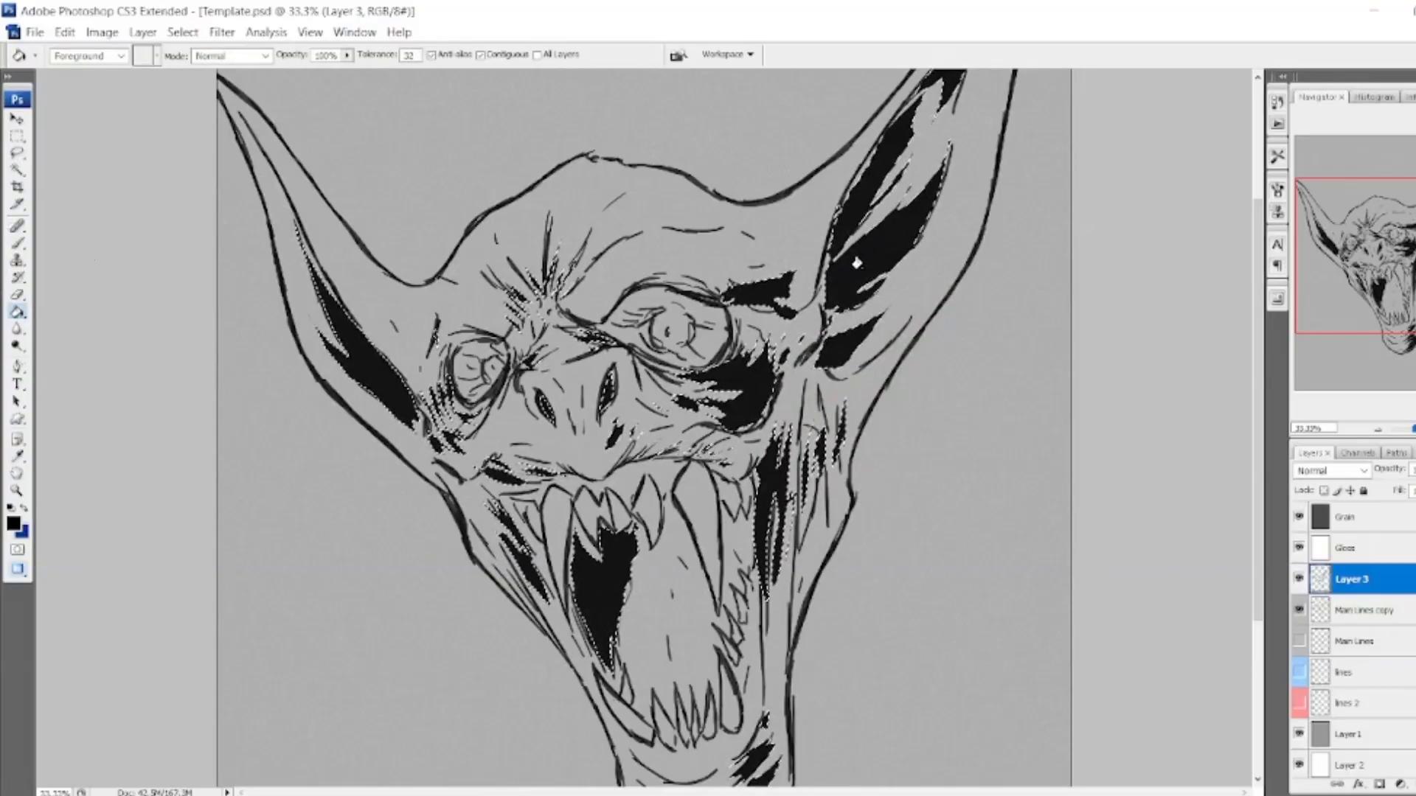
{"action": "left_click", "coordinate": [17, 152]}
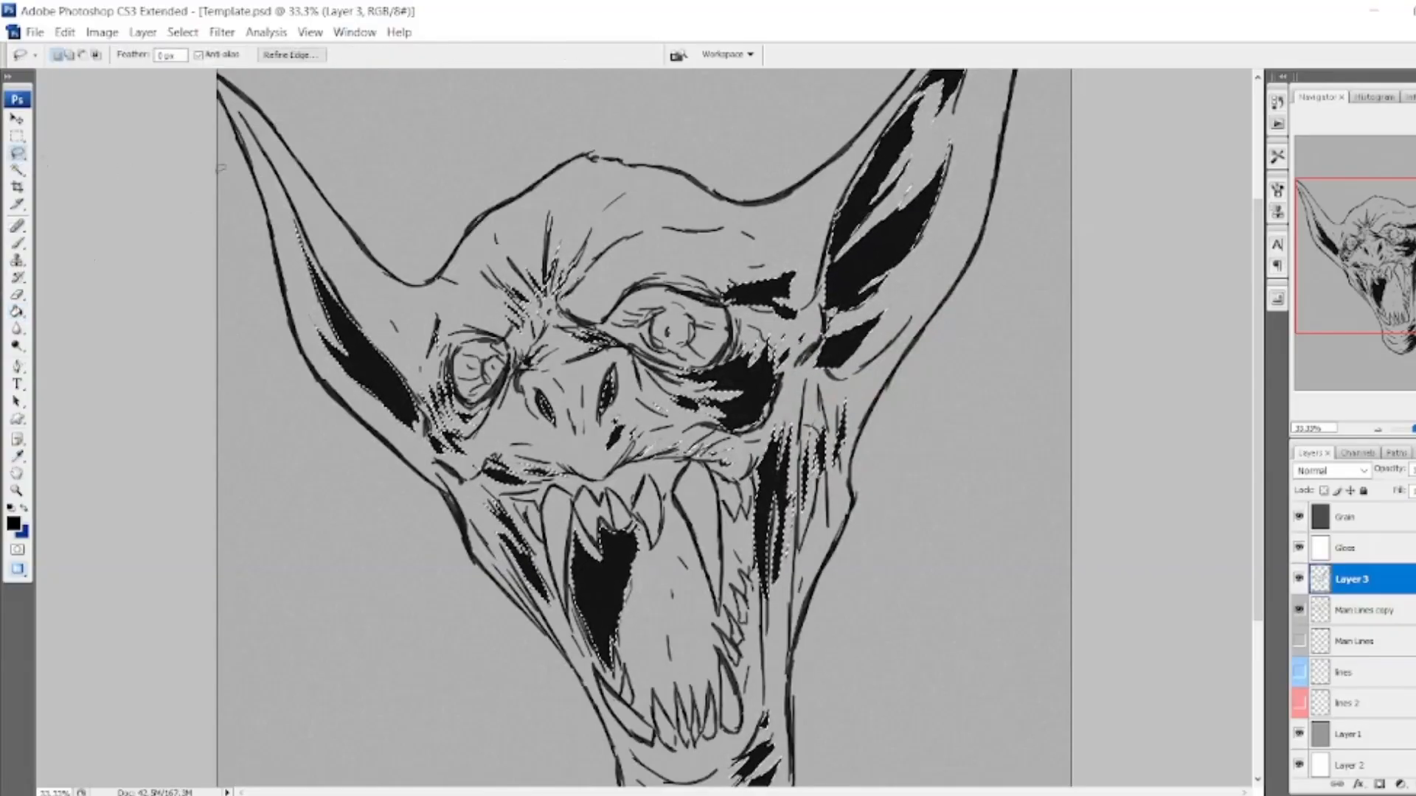
{"action": "key", "text": "ctrl+d"}
Create a new layer above the filled shadow layer for hatching with the Brush tool.
{"action": "left_click_drag", "start_coordinate": [1394, 221], "coordinate": [1400, 259]}
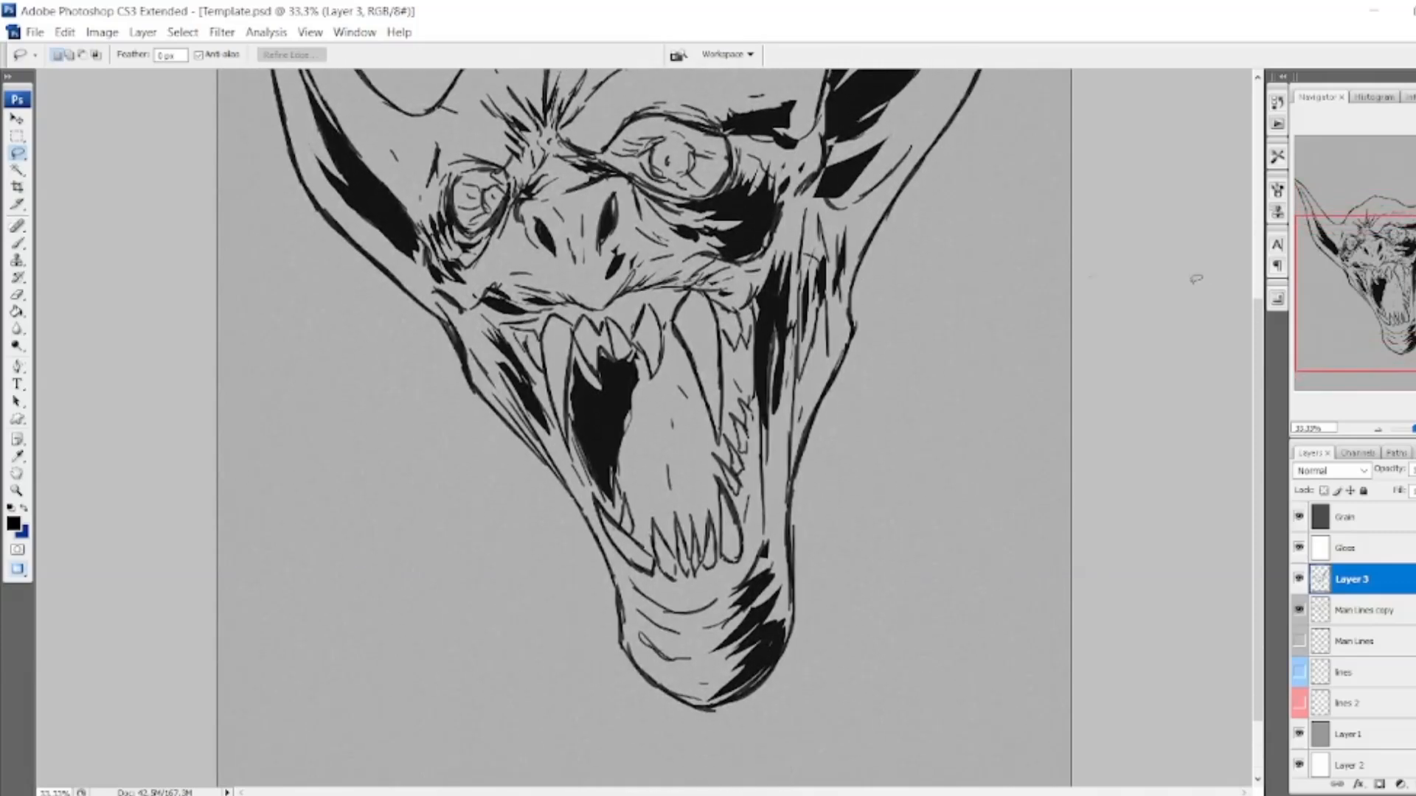
{"action": "left_click", "coordinate": [17, 244]}
{"action": "key", "text": "ctrl+shift+alt+n"}
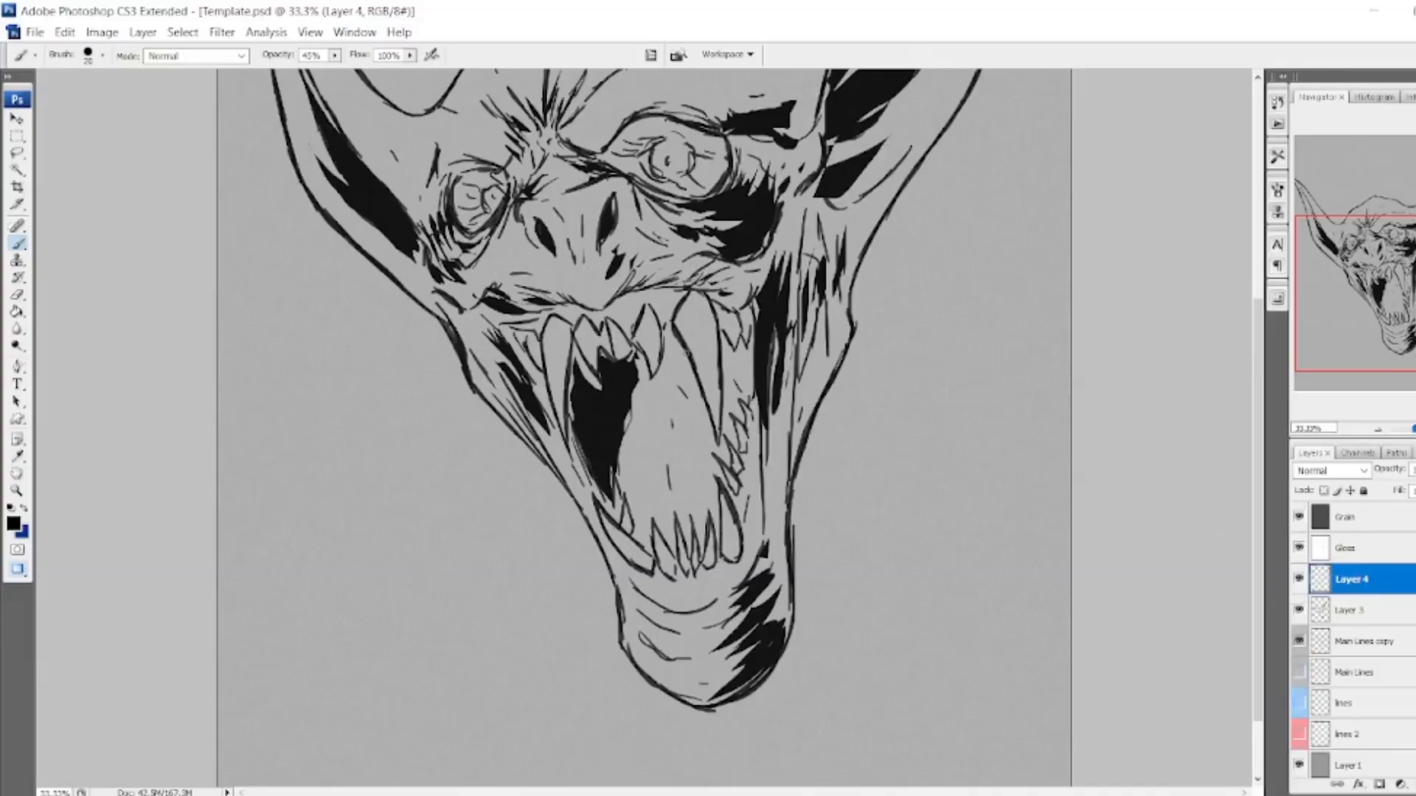
Switch the shadow fill layer and the Main Lines copy layer off and on to compare the drawing.
{"action": "left_click", "coordinate": [1299, 611]}
{"action": "left_click", "coordinate": [1299, 611]}
{"action": "left_click", "coordinate": [1299, 611]}
{"action": "left_click", "coordinate": [1299, 611]}
{"action": "left_click", "coordinate": [1299, 642]}
{"action": "left_click", "coordinate": [1298, 641]}
Set the brush opacity to 100% and reduce the brush size for fine hatching.
{"action": "left_click", "coordinate": [334, 56]}
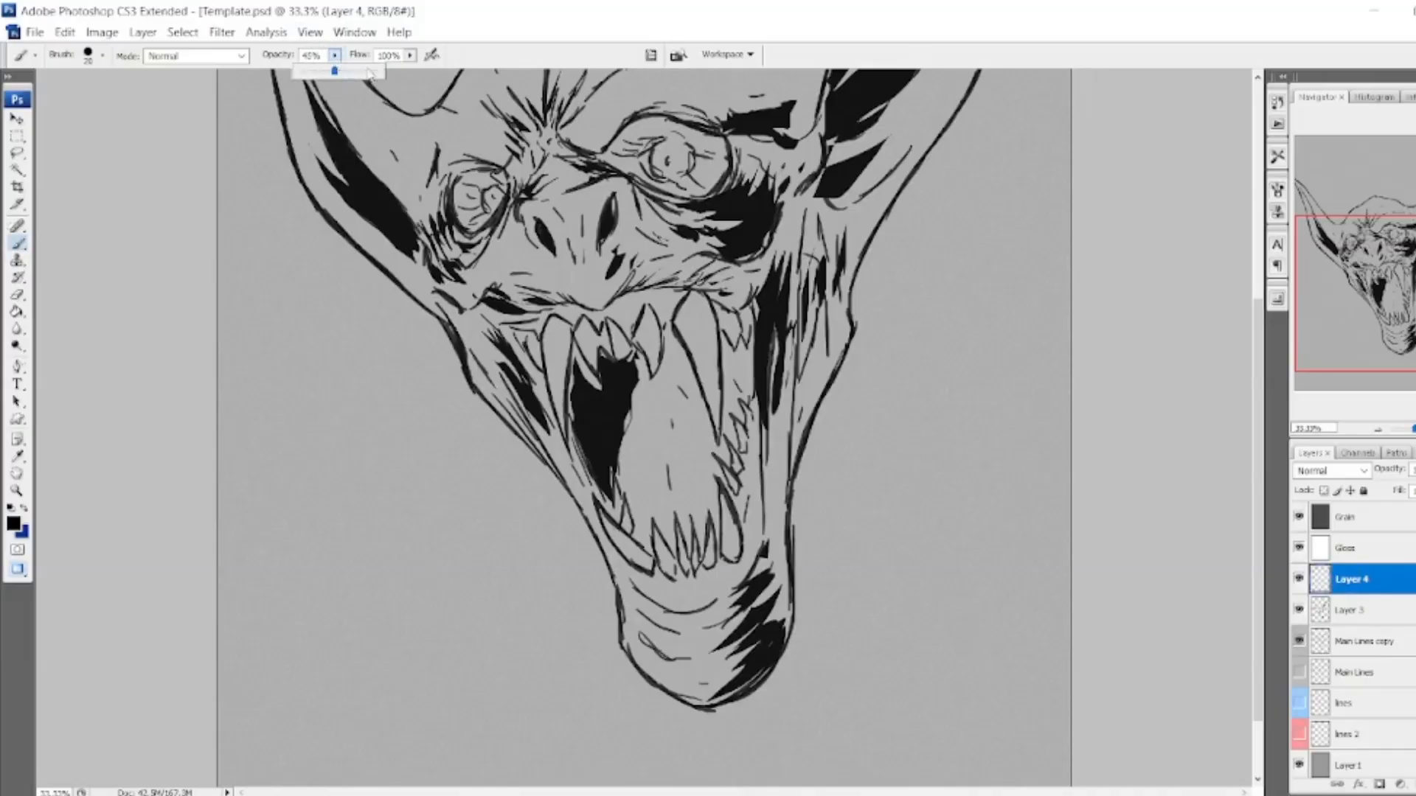
{"action": "left_click_drag", "start_coordinate": [369, 73], "coordinate": [394, 75]}
{"action": "key", "text": "bracketleft"}
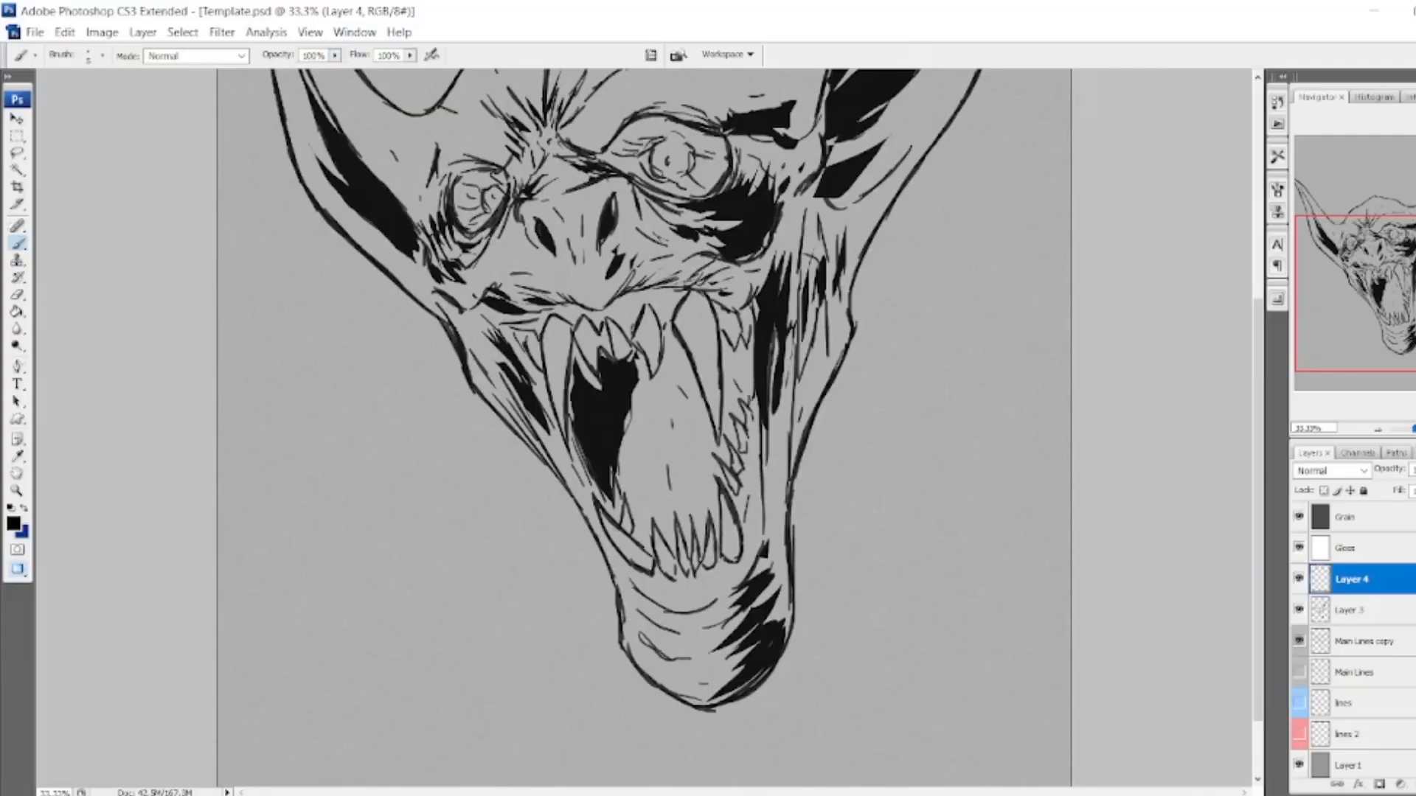
Hatch fine strokes along the upper edge of the black cheek shadow, just outside the right eye.
{"action": "scroll", "coordinate": [642, 428], "scroll_direction": "up", "scroll_amount": 4}
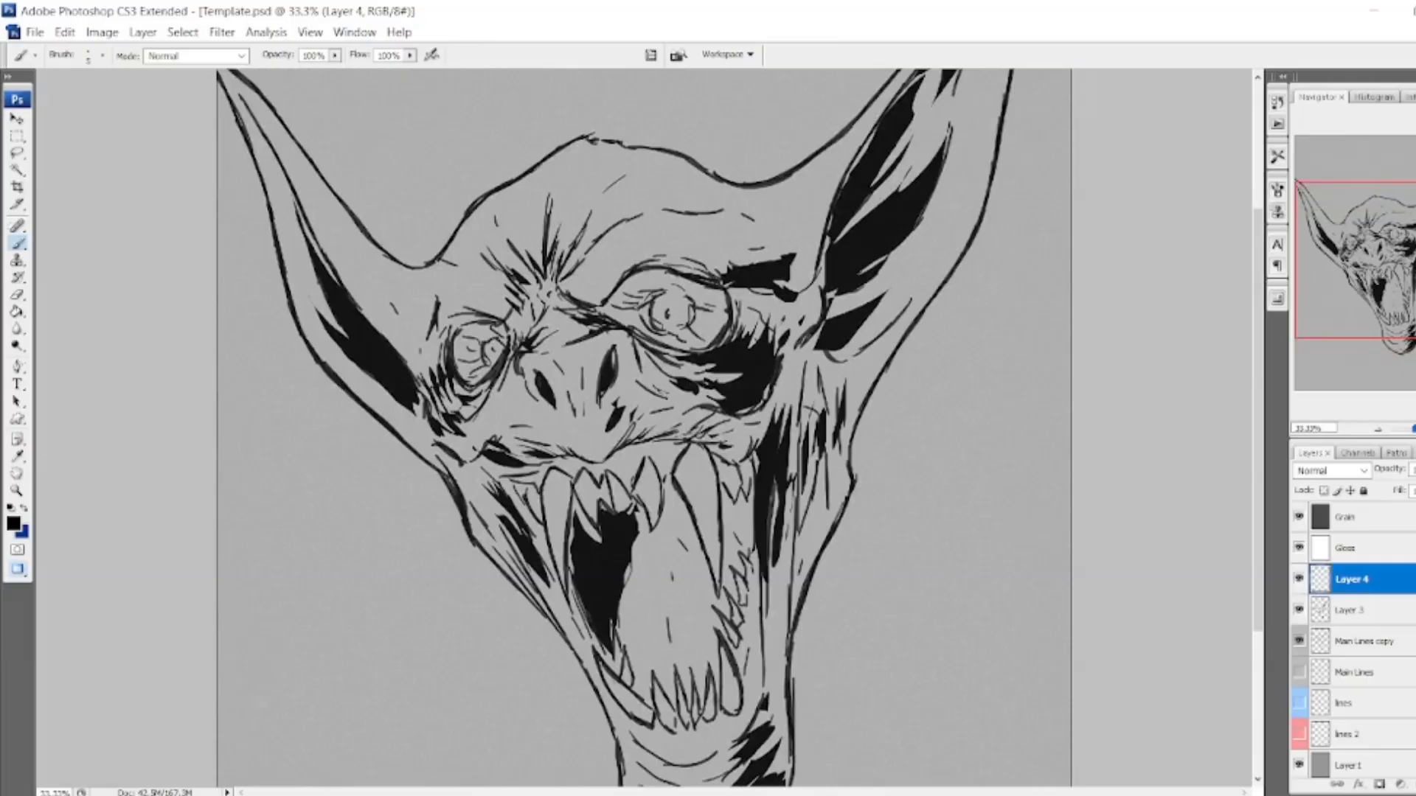
{"action": "key", "text": "ctrl+plus"}
{"action": "key", "text": "ctrl+plus"}
{"action": "left_click_drag", "start_coordinate": [643, 428], "coordinate": [557, 498]}
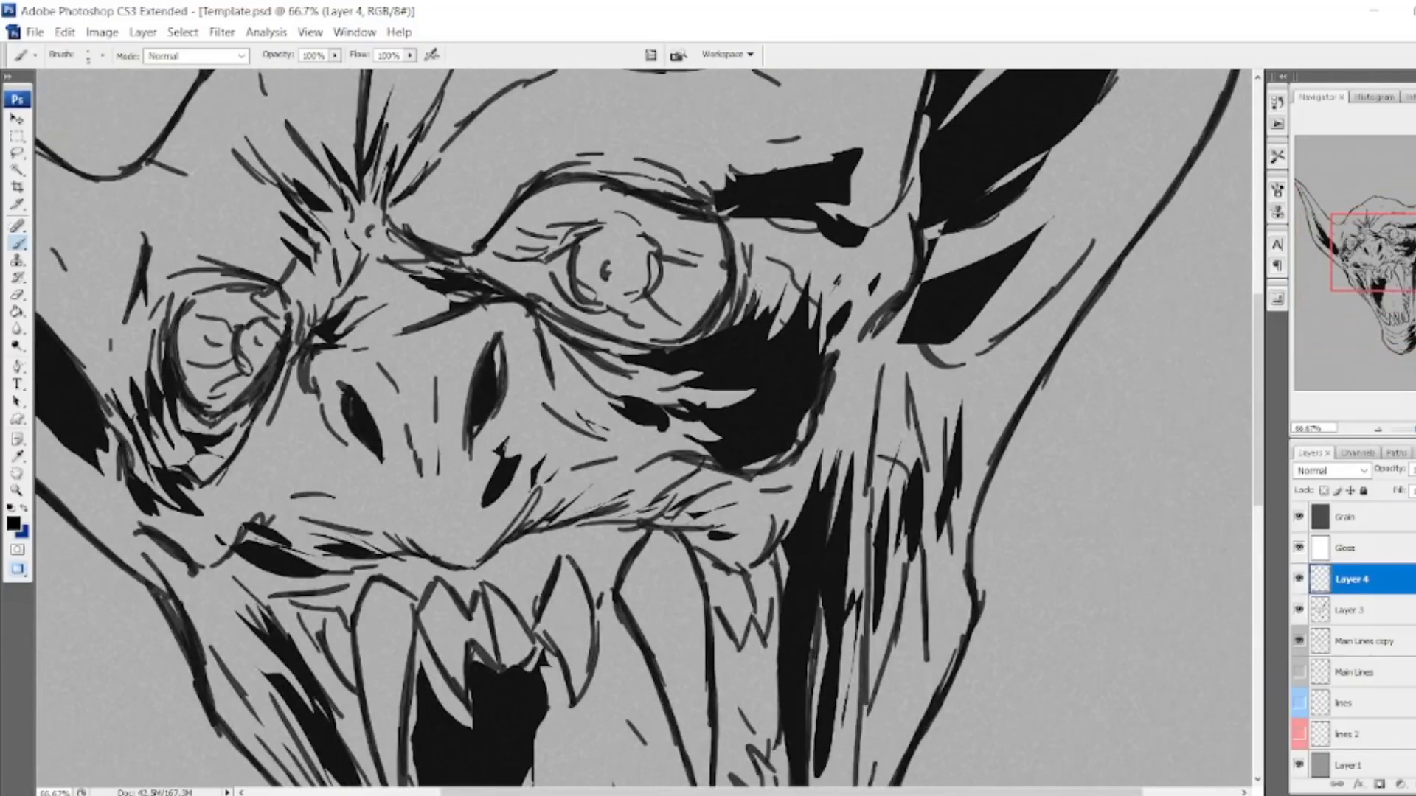
{"action": "key", "text": "ctrl+plus"}
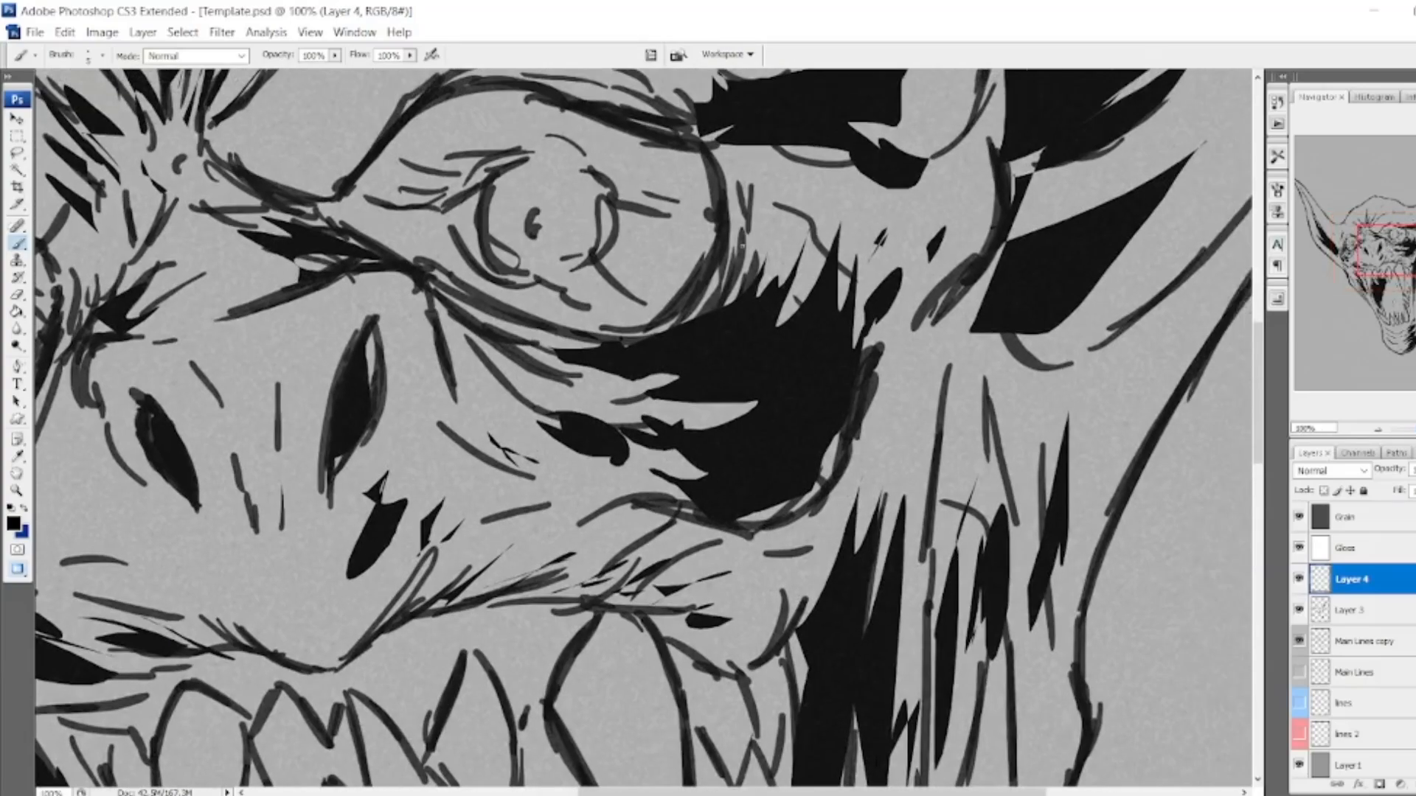
{"action": "left_click_drag", "start_coordinate": [772, 218], "coordinate": [758, 267]}
{"action": "left_click_drag", "start_coordinate": [785, 214], "coordinate": [758, 294]}
{"action": "mouse_move", "coordinate": [795, 222]}
{"action": "left_mouse_down"}
{"action": "mouse_move", "coordinate": [764, 287]}
{"action": "mouse_move", "coordinate": [778, 274]}
{"action": "left_mouse_up"}
{"action": "left_click_drag", "start_coordinate": [811, 218], "coordinate": [781, 314]}
{"action": "left_click_drag", "start_coordinate": [822, 235], "coordinate": [783, 323]}
{"action": "left_click_drag", "start_coordinate": [832, 223], "coordinate": [792, 310]}
{"action": "left_click_drag", "start_coordinate": [869, 242], "coordinate": [856, 299]}
{"action": "left_click_drag", "start_coordinate": [872, 245], "coordinate": [853, 335]}
{"action": "left_click_drag", "start_coordinate": [877, 275], "coordinate": [850, 348]}
Hatch diagonal lines under the inner half of the right eye, running into the black cheek shadow.
{"action": "mouse_move", "coordinate": [432, 301]}
{"action": "left_mouse_down"}
{"action": "mouse_move", "coordinate": [538, 393]}
{"action": "mouse_move", "coordinate": [568, 398]}
{"action": "mouse_move", "coordinate": [586, 379]}
{"action": "left_mouse_up"}
{"action": "left_click_drag", "start_coordinate": [522, 343], "coordinate": [588, 381]}
{"action": "left_click_drag", "start_coordinate": [445, 290], "coordinate": [593, 379]}
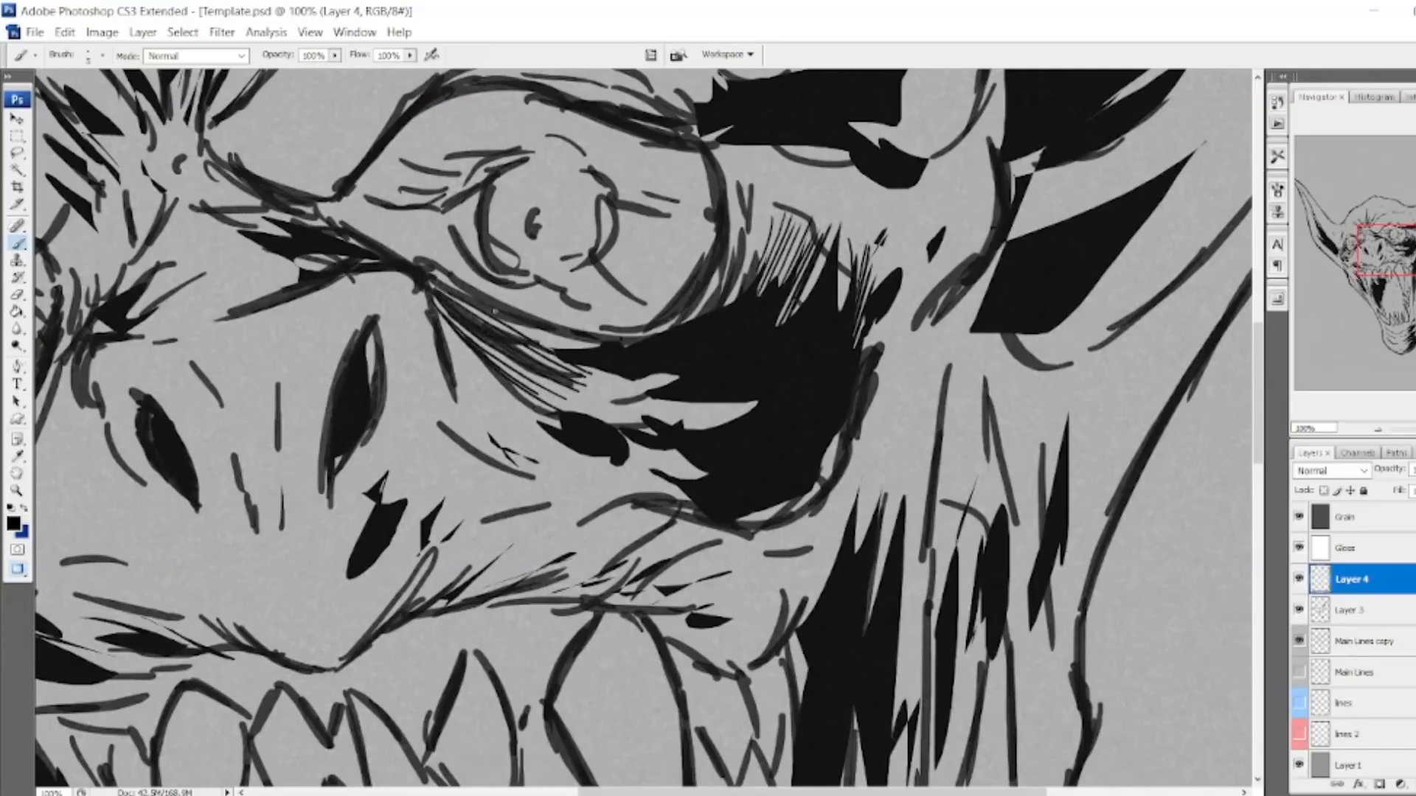
{"action": "left_click_drag", "start_coordinate": [464, 387], "coordinate": [563, 450]}
{"action": "left_click_drag", "start_coordinate": [461, 396], "coordinate": [536, 444]}
{"action": "left_click_drag", "start_coordinate": [510, 416], "coordinate": [562, 448]}
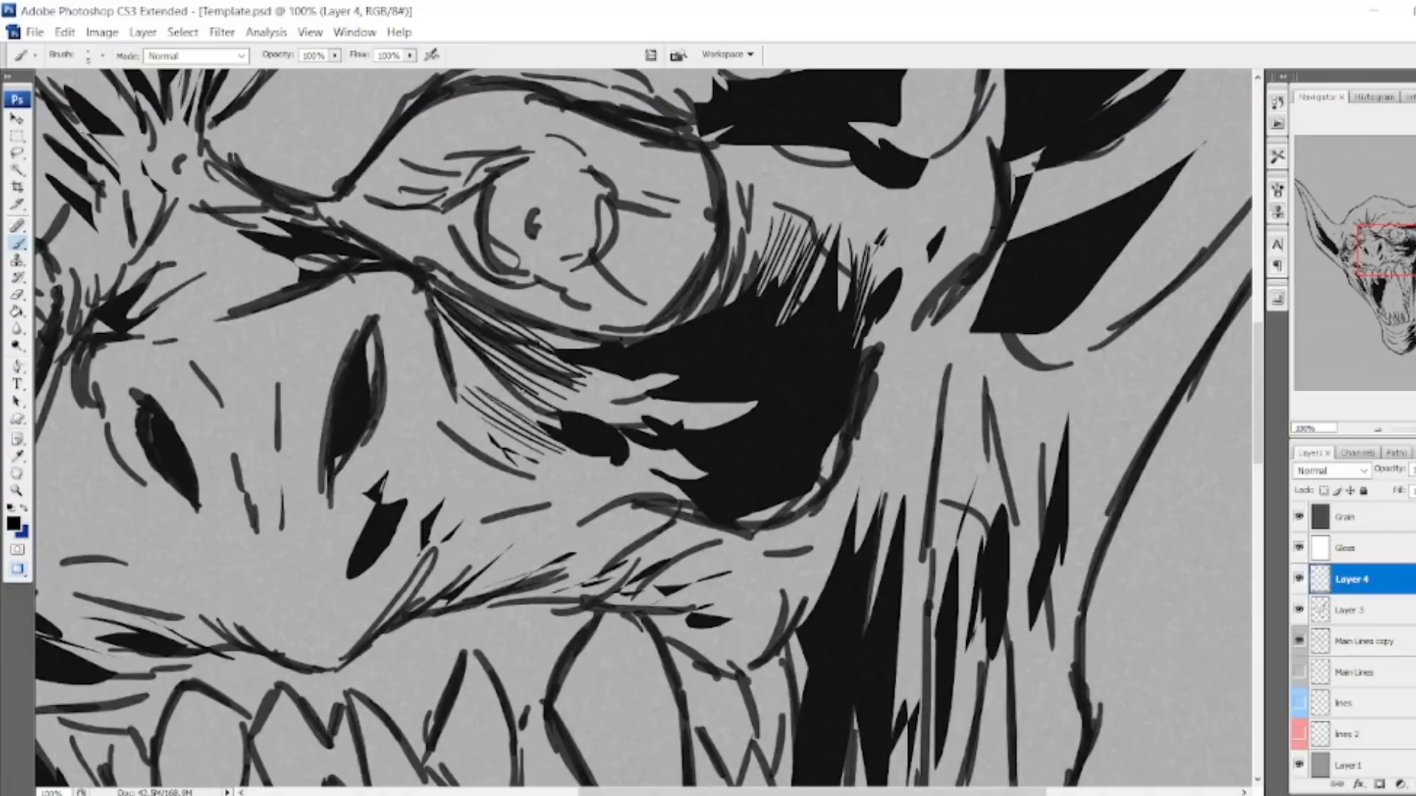
Cross-hatch the new lines under the right eye and at the upper edge of the cheek shadow.
{"action": "mouse_move", "coordinate": [506, 354]}
{"action": "left_mouse_down"}
{"action": "mouse_move", "coordinate": [553, 409]}
{"action": "mouse_move", "coordinate": [579, 413]}
{"action": "left_mouse_up"}
{"action": "left_click_drag", "start_coordinate": [556, 359], "coordinate": [602, 398]}
{"action": "left_click_drag", "start_coordinate": [496, 378], "coordinate": [524, 429]}
{"action": "left_click_drag", "start_coordinate": [513, 396], "coordinate": [540, 436]}
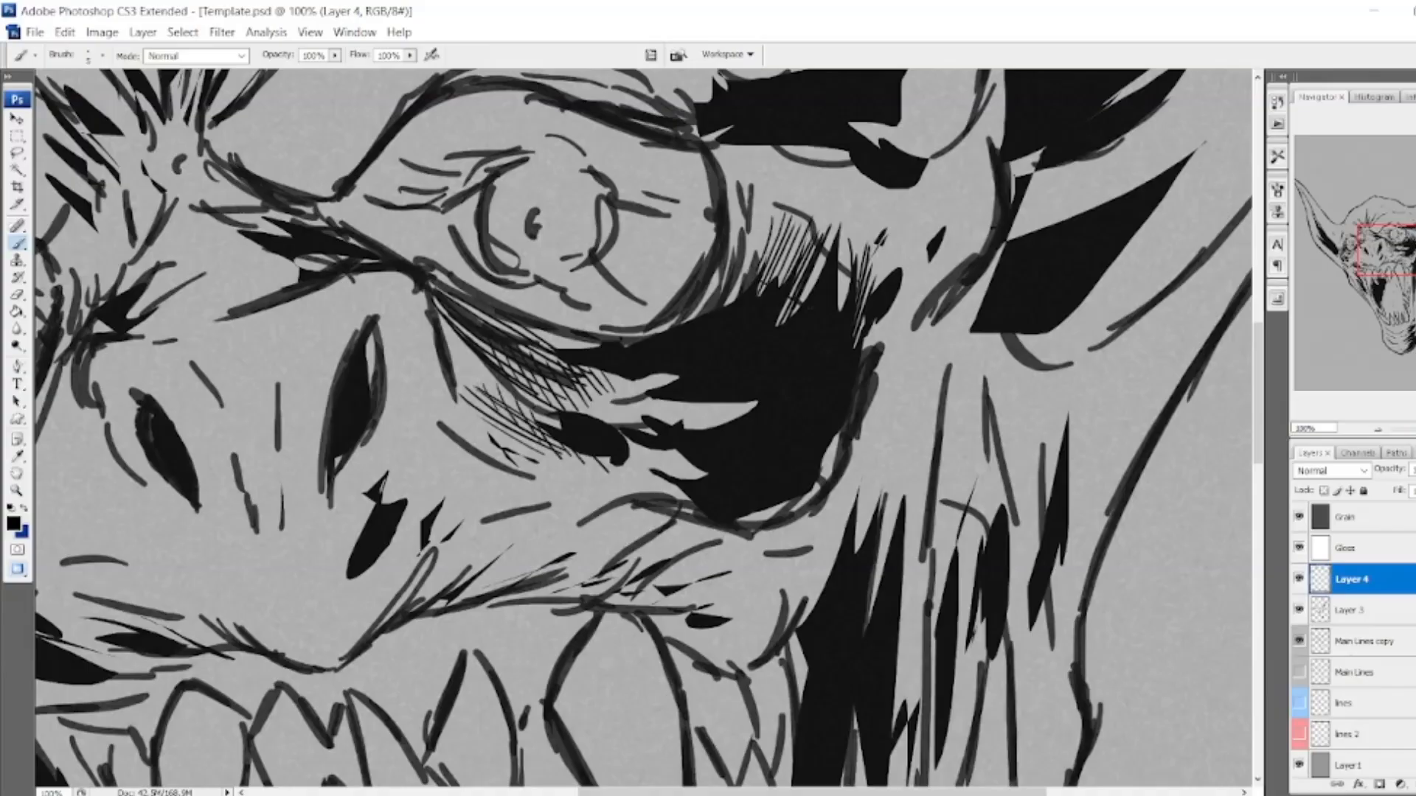
{"action": "left_click_drag", "start_coordinate": [783, 221], "coordinate": [816, 230]}
{"action": "left_click_drag", "start_coordinate": [786, 234], "coordinate": [818, 239]}
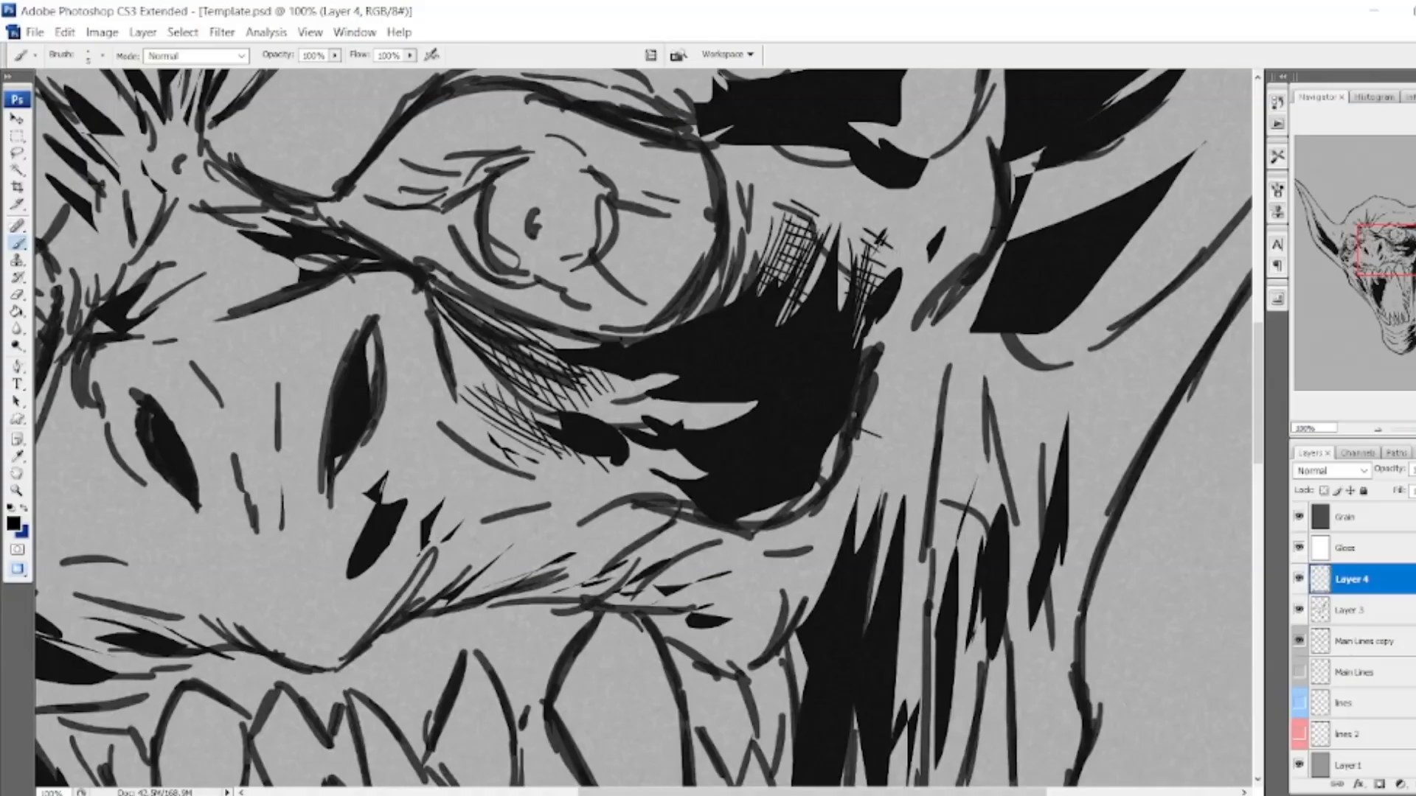
{"action": "left_click", "coordinate": [1378, 430]}
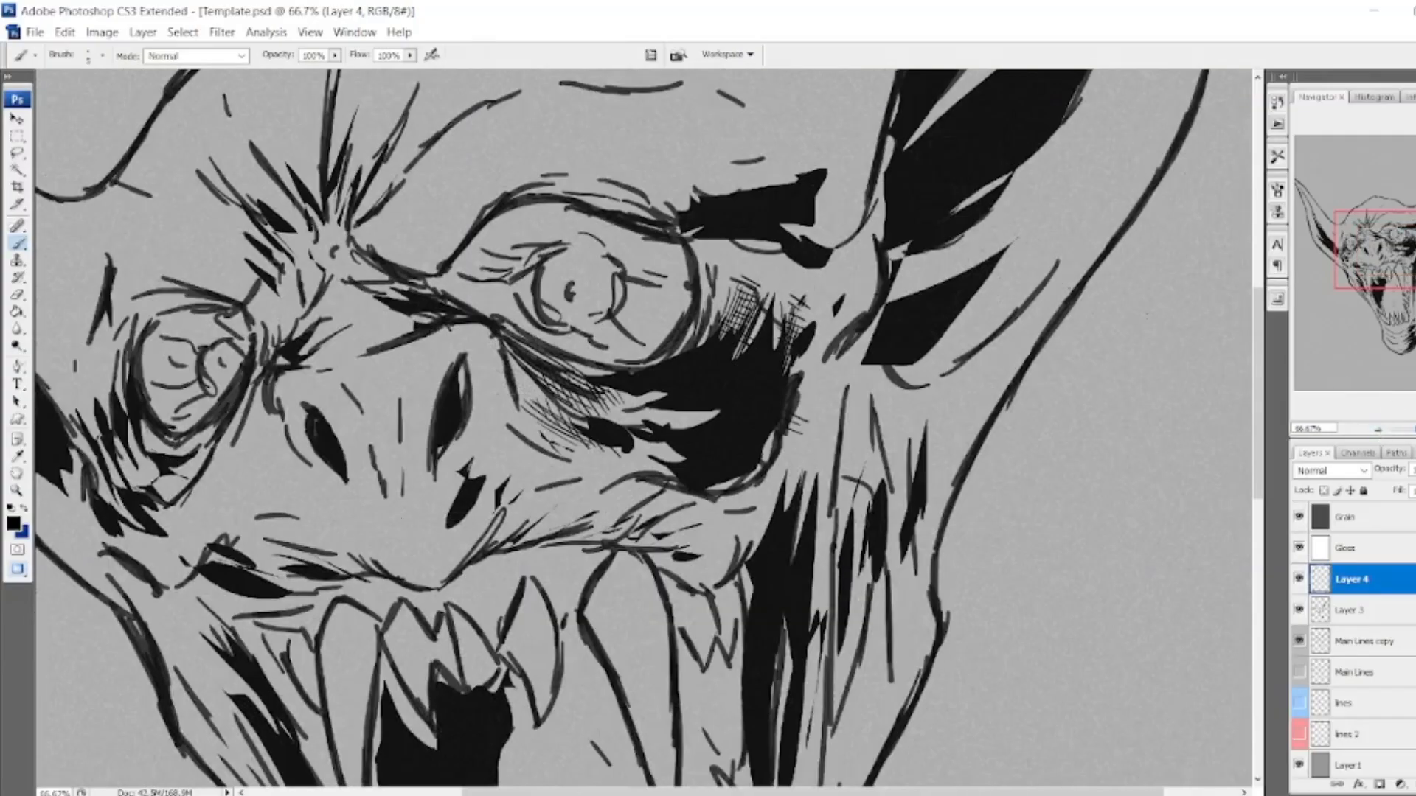
{"action": "left_click", "coordinate": [1379, 431]}
{"action": "left_click_drag", "start_coordinate": [962, 265], "coordinate": [1004, 319]}
{"action": "left_click_drag", "start_coordinate": [984, 230], "coordinate": [1035, 287]}
{"action": "left_click_drag", "start_coordinate": [1015, 200], "coordinate": [1034, 225]}
{"action": "left_click_drag", "start_coordinate": [966, 134], "coordinate": [1065, 203]}
{"action": "left_click_drag", "start_coordinate": [996, 97], "coordinate": [1011, 117]}
{"action": "left_click_drag", "start_coordinate": [1364, 249], "coordinate": [1361, 219]}
{"action": "left_click_drag", "start_coordinate": [1055, 253], "coordinate": [1131, 351]}
{"action": "left_click_drag", "start_coordinate": [1056, 192], "coordinate": [1143, 309]}
{"action": "left_click_drag", "start_coordinate": [1099, 206], "coordinate": [1152, 286]}
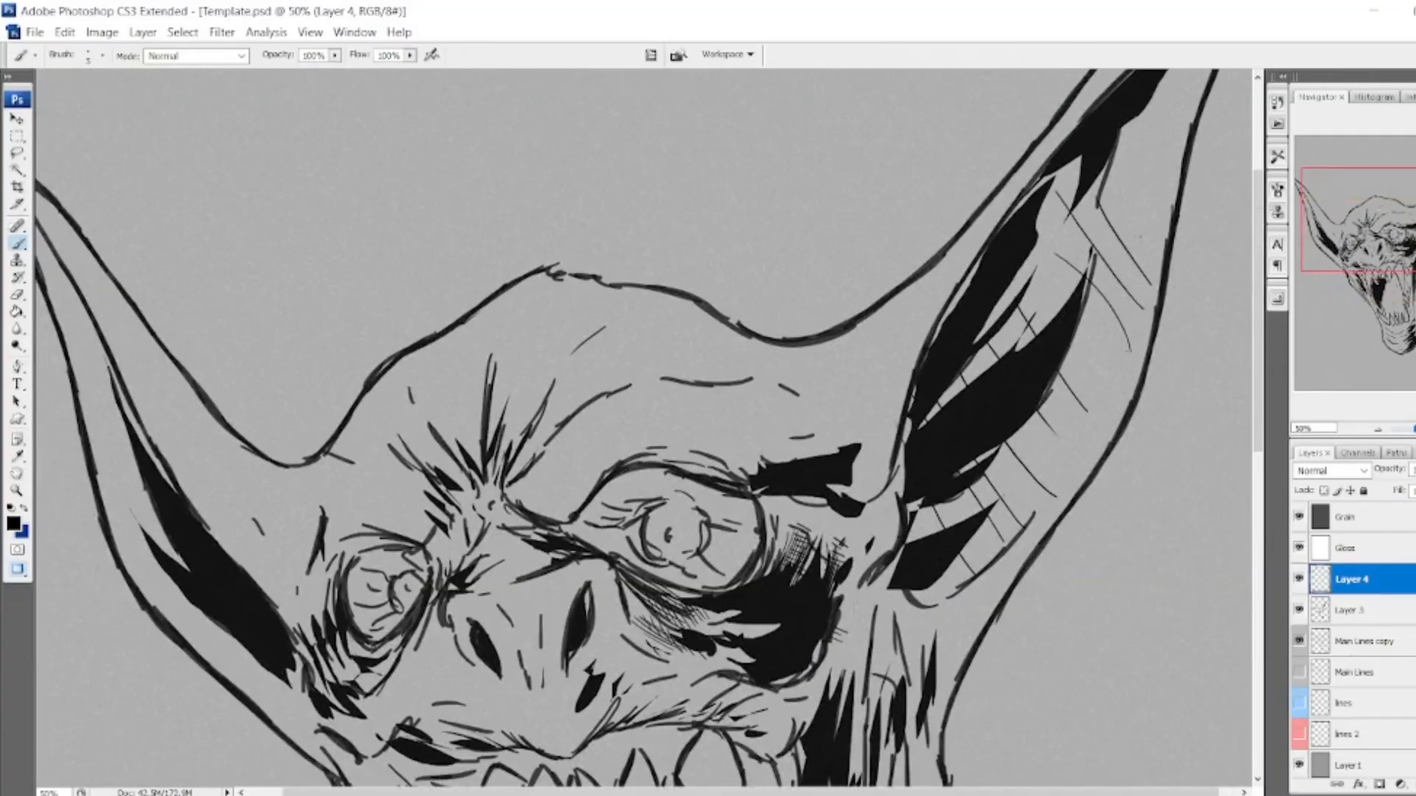
{"action": "key", "text": "ctrl+alt+z"}
{"action": "key", "text": "ctrl+alt+z"}
{"action": "key", "text": "ctrl+alt+z"}
{"action": "key", "text": "ctrl+alt+z"}
{"action": "key", "text": "ctrl+alt+z"}
{"action": "key", "text": "ctrl+alt+z"}
{"action": "key", "text": "ctrl+alt+z"}
{"action": "key", "text": "ctrl+alt+z"}
{"action": "key", "text": "ctrl+alt+z"}
{"action": "key", "text": "ctrl+alt+z"}
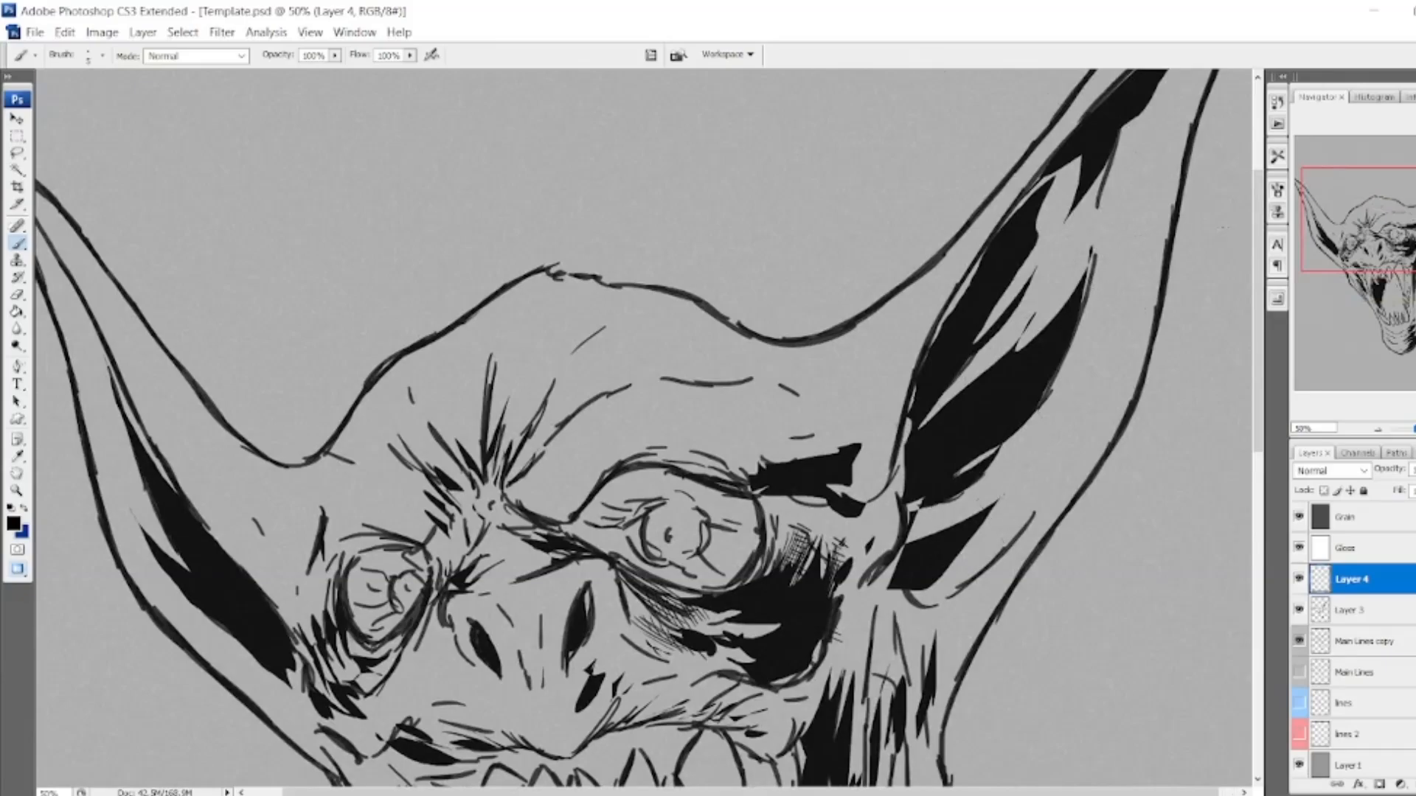
Hatch near-vertical lines across the narrow gap between the two large black shapes in the right ear.
{"action": "key", "text": "ctrl+plus"}
{"action": "key", "text": "ctrl+plus"}
{"action": "key", "text": "ctrl+plus"}
{"action": "left_click_drag", "start_coordinate": [1380, 220], "coordinate": [1411, 229]}
{"action": "left_click_drag", "start_coordinate": [1380, 427], "coordinate": [1377, 429]}
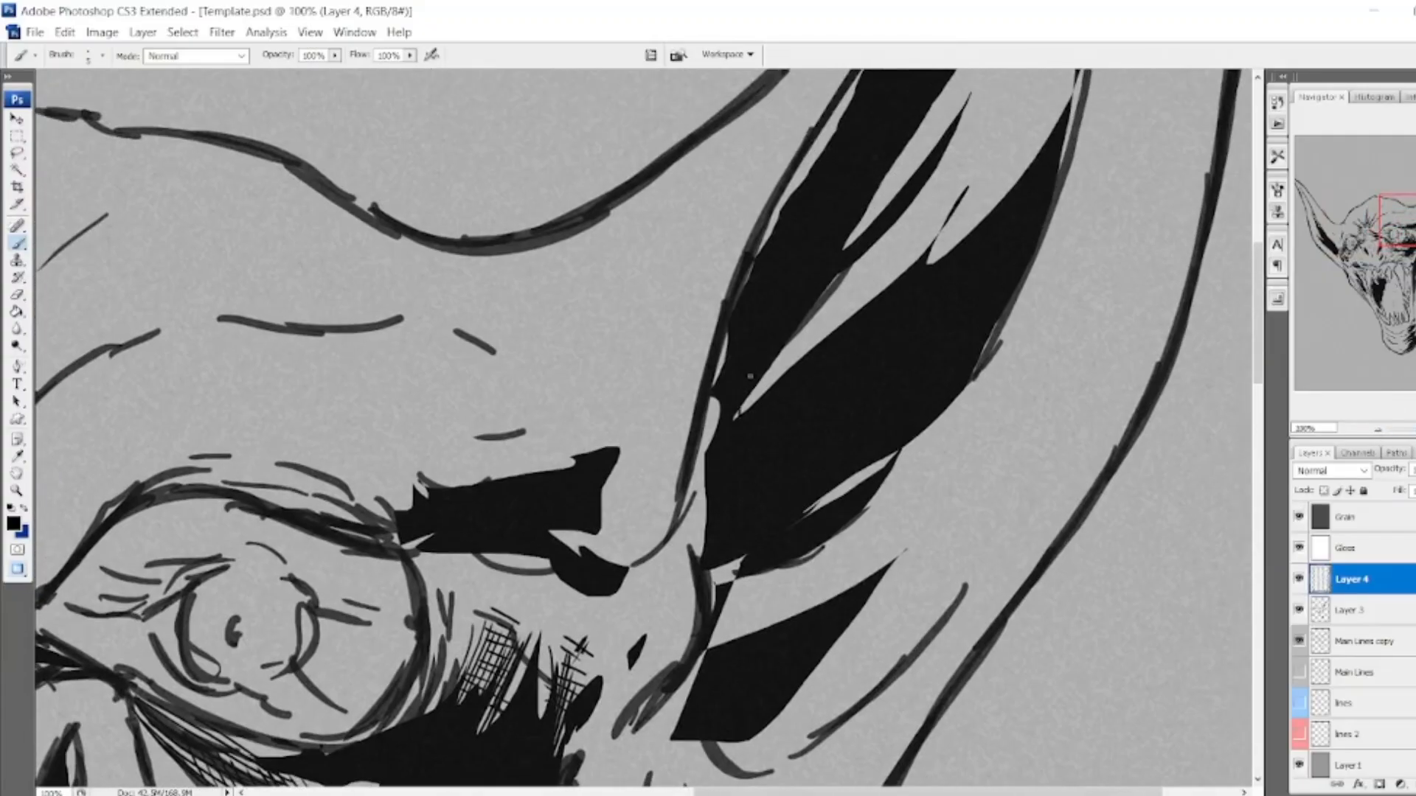
{"action": "left_click_drag", "start_coordinate": [804, 319], "coordinate": [803, 356]}
{"action": "left_click_drag", "start_coordinate": [812, 306], "coordinate": [811, 353]}
{"action": "left_click_drag", "start_coordinate": [838, 274], "coordinate": [847, 322]}
{"action": "left_click_drag", "start_coordinate": [845, 269], "coordinate": [856, 313]}
{"action": "left_click_drag", "start_coordinate": [850, 233], "coordinate": [862, 309]}
{"action": "left_click_drag", "start_coordinate": [864, 221], "coordinate": [879, 300]}
{"action": "left_click_drag", "start_coordinate": [872, 196], "coordinate": [887, 289]}
{"action": "mouse_move", "coordinate": [877, 187]}
{"action": "left_mouse_down"}
{"action": "mouse_move", "coordinate": [893, 283]}
{"action": "mouse_move", "coordinate": [900, 265]}
{"action": "left_mouse_up"}
{"action": "left_click_drag", "start_coordinate": [896, 160], "coordinate": [912, 271]}
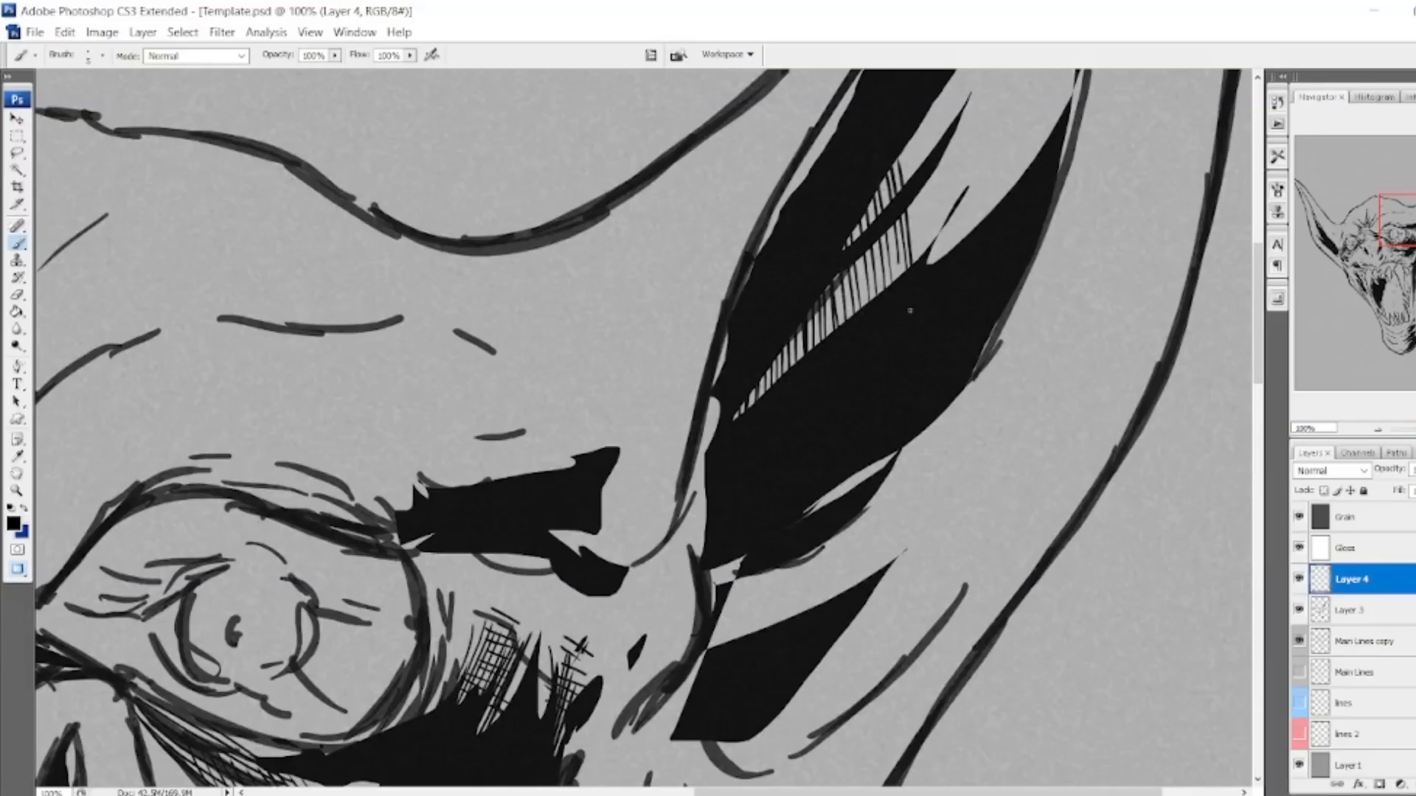
{"action": "left_click_drag", "start_coordinate": [898, 153], "coordinate": [921, 255]}
{"action": "left_click_drag", "start_coordinate": [905, 145], "coordinate": [933, 248]}
{"action": "mouse_move", "coordinate": [915, 130]}
{"action": "left_mouse_down"}
{"action": "mouse_move", "coordinate": [943, 241]}
{"action": "mouse_move", "coordinate": [959, 237]}
{"action": "left_mouse_up"}
{"action": "left_click_drag", "start_coordinate": [940, 116], "coordinate": [967, 211]}
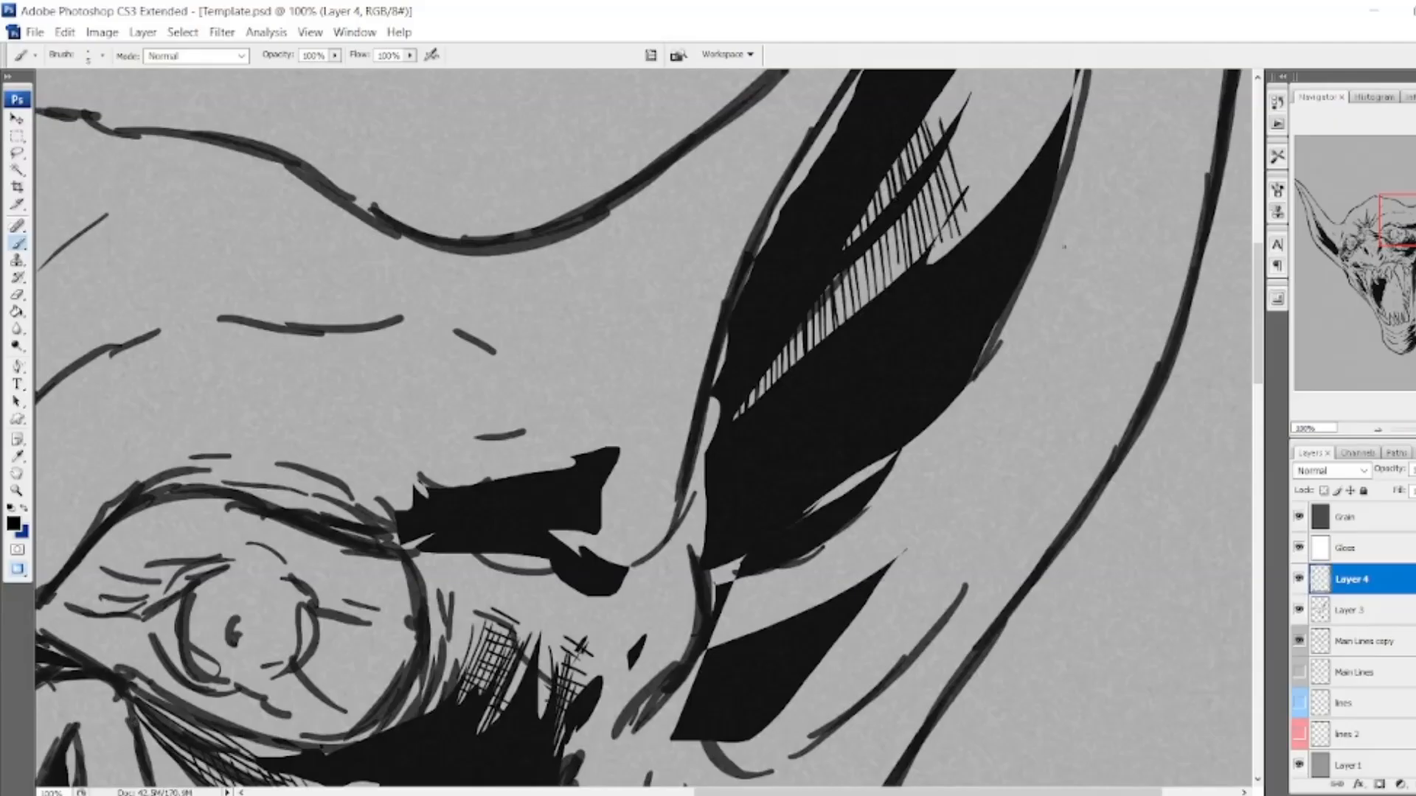
Extend the hatching up the inside of the right ear towards its tip with longer slanted lines.
{"action": "left_click_drag", "start_coordinate": [954, 93], "coordinate": [935, 401]}
{"action": "mouse_move", "coordinate": [930, 391]}
{"action": "left_mouse_down"}
{"action": "mouse_move", "coordinate": [951, 524]}
{"action": "mouse_move", "coordinate": [963, 516]}
{"action": "left_mouse_up"}
{"action": "left_click_drag", "start_coordinate": [944, 361], "coordinate": [973, 497]}
{"action": "left_click_drag", "start_coordinate": [952, 321], "coordinate": [989, 479]}
{"action": "mouse_move", "coordinate": [956, 292]}
{"action": "left_mouse_down"}
{"action": "mouse_move", "coordinate": [1006, 404]}
{"action": "mouse_move", "coordinate": [1011, 376]}
{"action": "left_mouse_up"}
{"action": "mouse_move", "coordinate": [972, 247]}
{"action": "left_mouse_down"}
{"action": "mouse_move", "coordinate": [1028, 365]}
{"action": "mouse_move", "coordinate": [1032, 328]}
{"action": "left_mouse_up"}
{"action": "left_click_drag", "start_coordinate": [1018, 225], "coordinate": [1036, 262]}
{"action": "mouse_move", "coordinate": [1029, 197]}
{"action": "left_mouse_down"}
{"action": "mouse_move", "coordinate": [1054, 261]}
{"action": "mouse_move", "coordinate": [1016, 355]}
{"action": "mouse_move", "coordinate": [929, 143]}
{"action": "mouse_move", "coordinate": [937, 152]}
{"action": "left_mouse_up"}
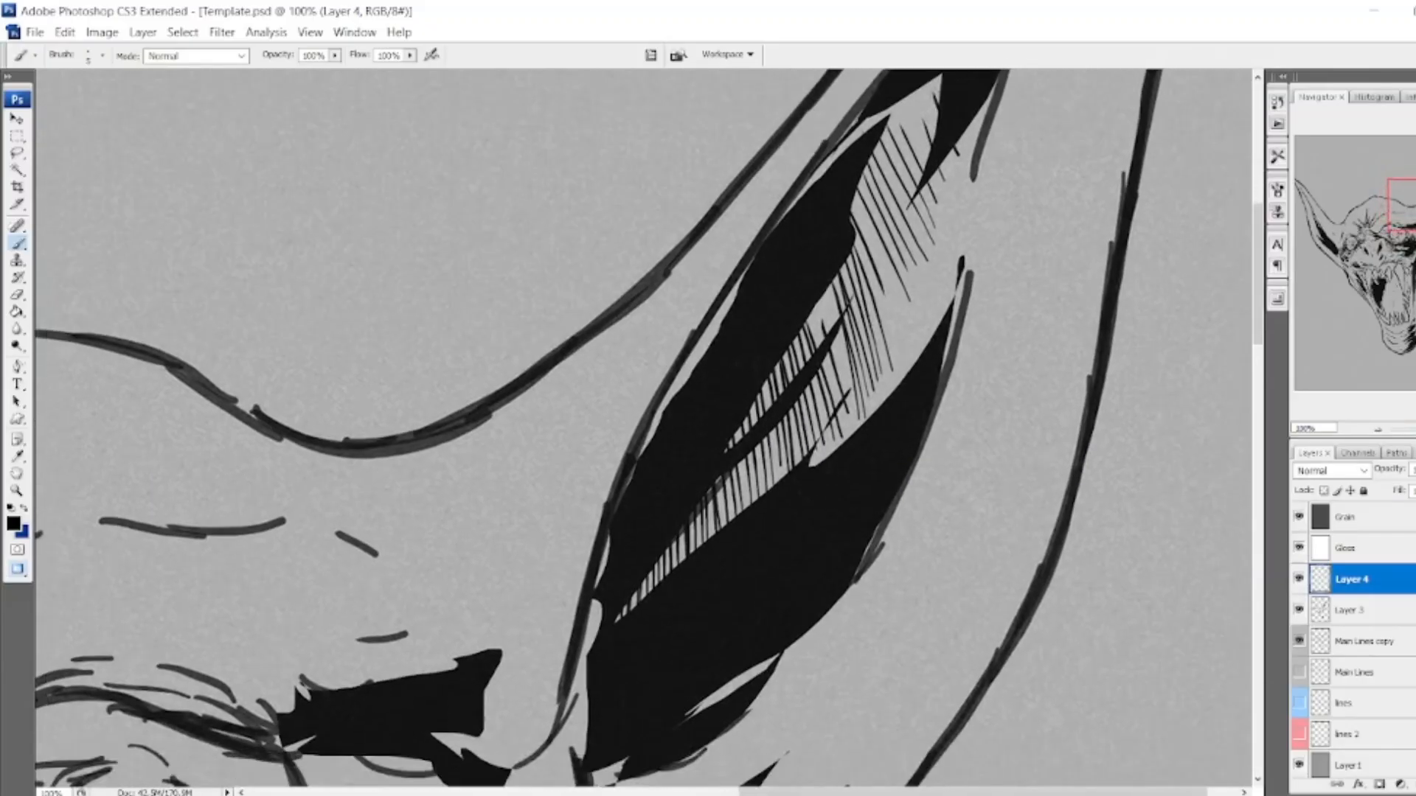
Cross-hatch the gap between the right ear's large black shapes with short, nearly horizontal strokes.
{"action": "left_click_drag", "start_coordinate": [1091, 427], "coordinate": [1144, 320]}
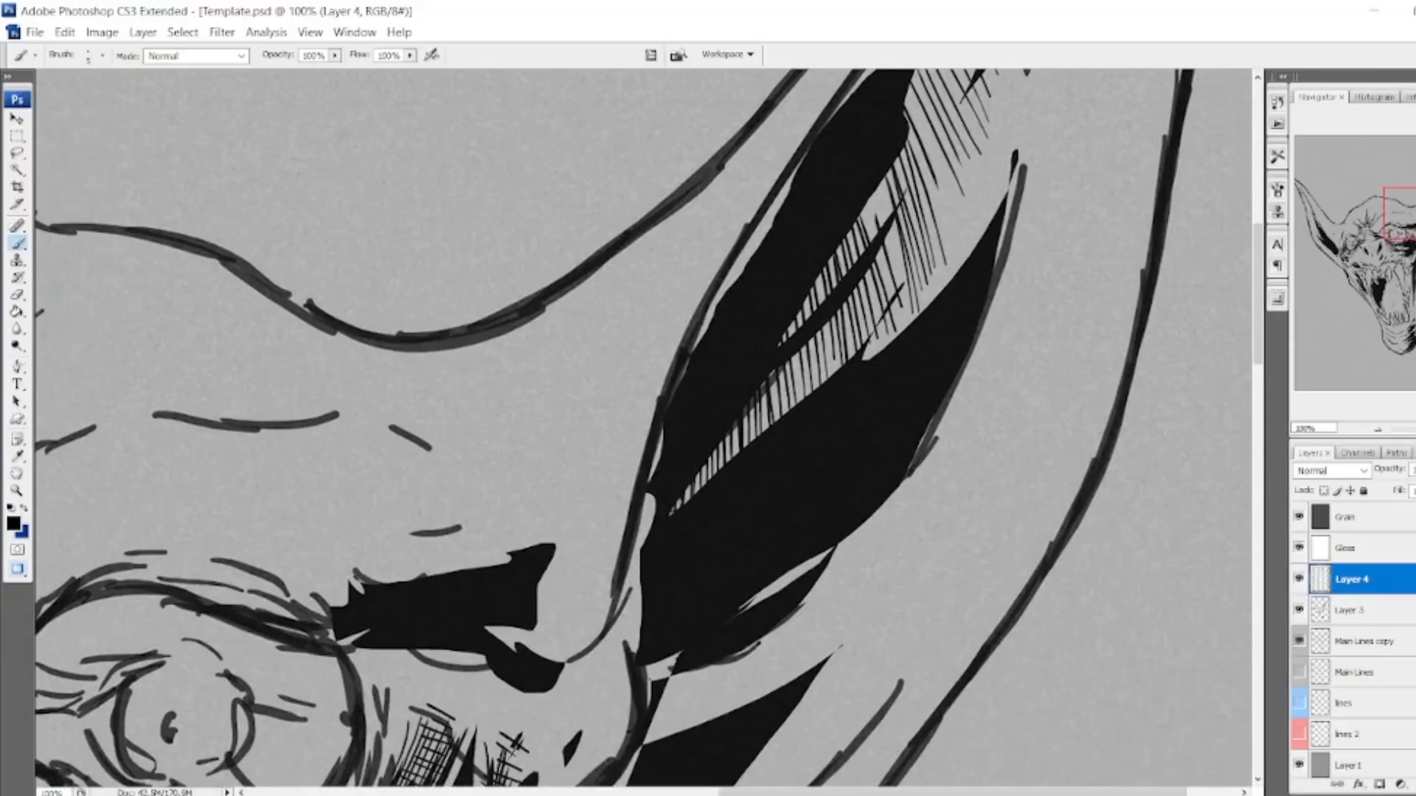
{"action": "left_click_drag", "start_coordinate": [684, 491], "coordinate": [703, 489]}
{"action": "left_click_drag", "start_coordinate": [696, 474], "coordinate": [723, 469]}
{"action": "left_click_drag", "start_coordinate": [706, 462], "coordinate": [740, 451]}
{"action": "left_click_drag", "start_coordinate": [716, 446], "coordinate": [761, 436]}
{"action": "left_click_drag", "start_coordinate": [744, 429], "coordinate": [795, 407]}
{"action": "left_click_drag", "start_coordinate": [745, 417], "coordinate": [819, 385]}
{"action": "left_click_drag", "start_coordinate": [762, 395], "coordinate": [833, 371]}
{"action": "left_click_drag", "start_coordinate": [778, 377], "coordinate": [866, 342]}
{"action": "left_click_drag", "start_coordinate": [802, 348], "coordinate": [880, 325]}
{"action": "mouse_move", "coordinate": [820, 329]}
{"action": "left_mouse_down"}
{"action": "mouse_move", "coordinate": [883, 315]}
{"action": "mouse_move", "coordinate": [872, 310]}
{"action": "left_mouse_up"}
{"action": "mouse_move", "coordinate": [836, 313]}
{"action": "left_mouse_down"}
{"action": "mouse_move", "coordinate": [888, 289]}
{"action": "mouse_move", "coordinate": [830, 293]}
{"action": "left_mouse_up"}
{"action": "left_click_drag", "start_coordinate": [814, 284], "coordinate": [889, 267]}
{"action": "mouse_move", "coordinate": [874, 260]}
{"action": "left_mouse_down"}
{"action": "mouse_move", "coordinate": [891, 253]}
{"action": "mouse_move", "coordinate": [867, 245]}
{"action": "left_mouse_up"}
{"action": "left_click_drag", "start_coordinate": [848, 242], "coordinate": [885, 222]}
{"action": "left_click_drag", "start_coordinate": [854, 225], "coordinate": [894, 205]}
{"action": "left_click_drag", "start_coordinate": [876, 199], "coordinate": [903, 180]}
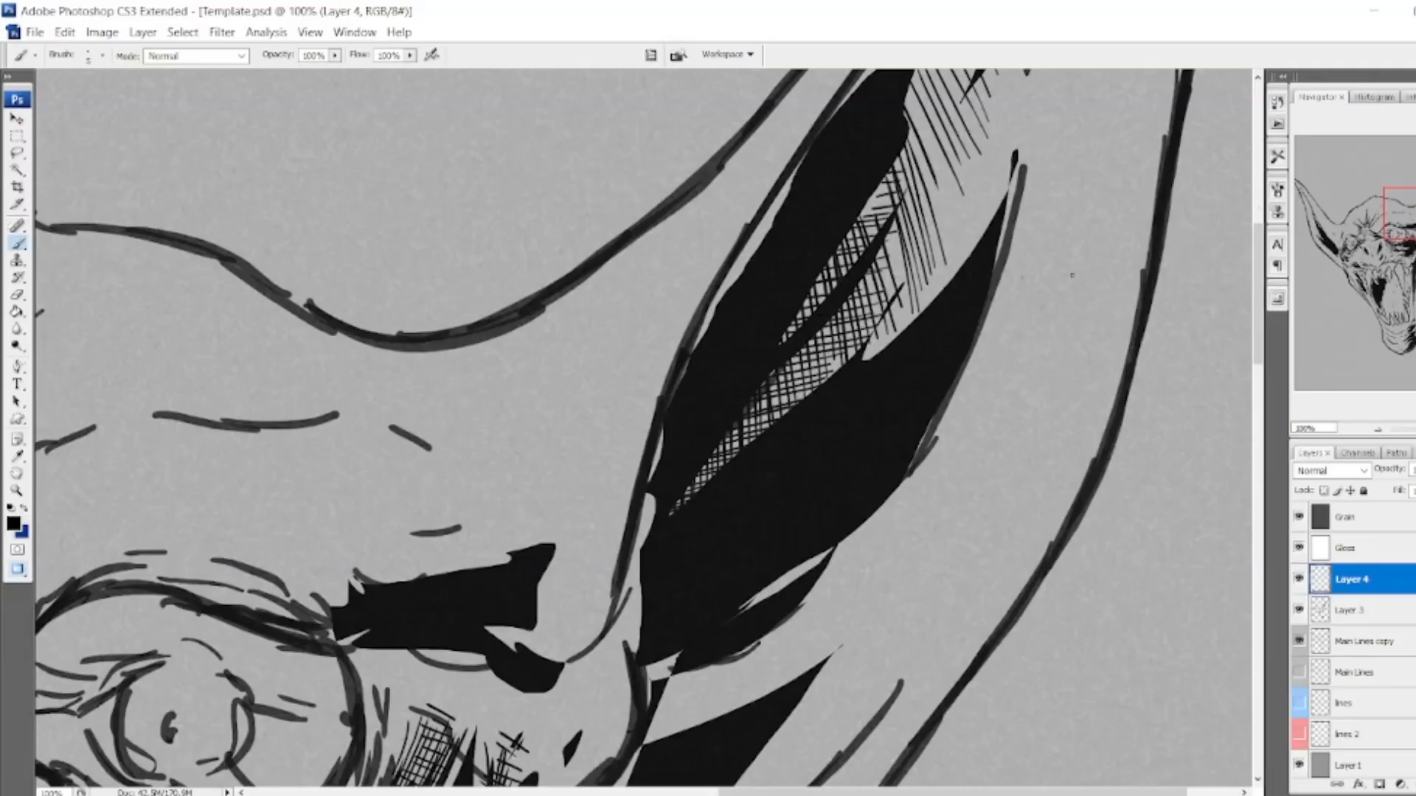
Add short slanted hatch strokes around the upper tip of the right ear's lower black shape.
{"action": "left_click_drag", "start_coordinate": [1049, 174], "coordinate": [933, 281]}
{"action": "left_click_drag", "start_coordinate": [856, 339], "coordinate": [883, 400]}
{"action": "left_click_drag", "start_coordinate": [863, 315], "coordinate": [892, 388]}
{"action": "mouse_move", "coordinate": [870, 310]}
{"action": "left_mouse_down"}
{"action": "mouse_move", "coordinate": [897, 370]}
{"action": "mouse_move", "coordinate": [908, 358]}
{"action": "left_mouse_up"}
{"action": "left_click_drag", "start_coordinate": [892, 287], "coordinate": [916, 341]}
{"action": "mouse_move", "coordinate": [901, 266]}
{"action": "left_mouse_down"}
{"action": "mouse_move", "coordinate": [924, 312]}
{"action": "mouse_move", "coordinate": [930, 301]}
{"action": "left_mouse_up"}
{"action": "mouse_move", "coordinate": [920, 232]}
{"action": "left_mouse_down"}
{"action": "mouse_move", "coordinate": [941, 268]}
{"action": "mouse_move", "coordinate": [949, 249]}
{"action": "left_mouse_up"}
{"action": "left_click_drag", "start_coordinate": [939, 210], "coordinate": [955, 232]}
{"action": "left_click_drag", "start_coordinate": [948, 198], "coordinate": [960, 211]}
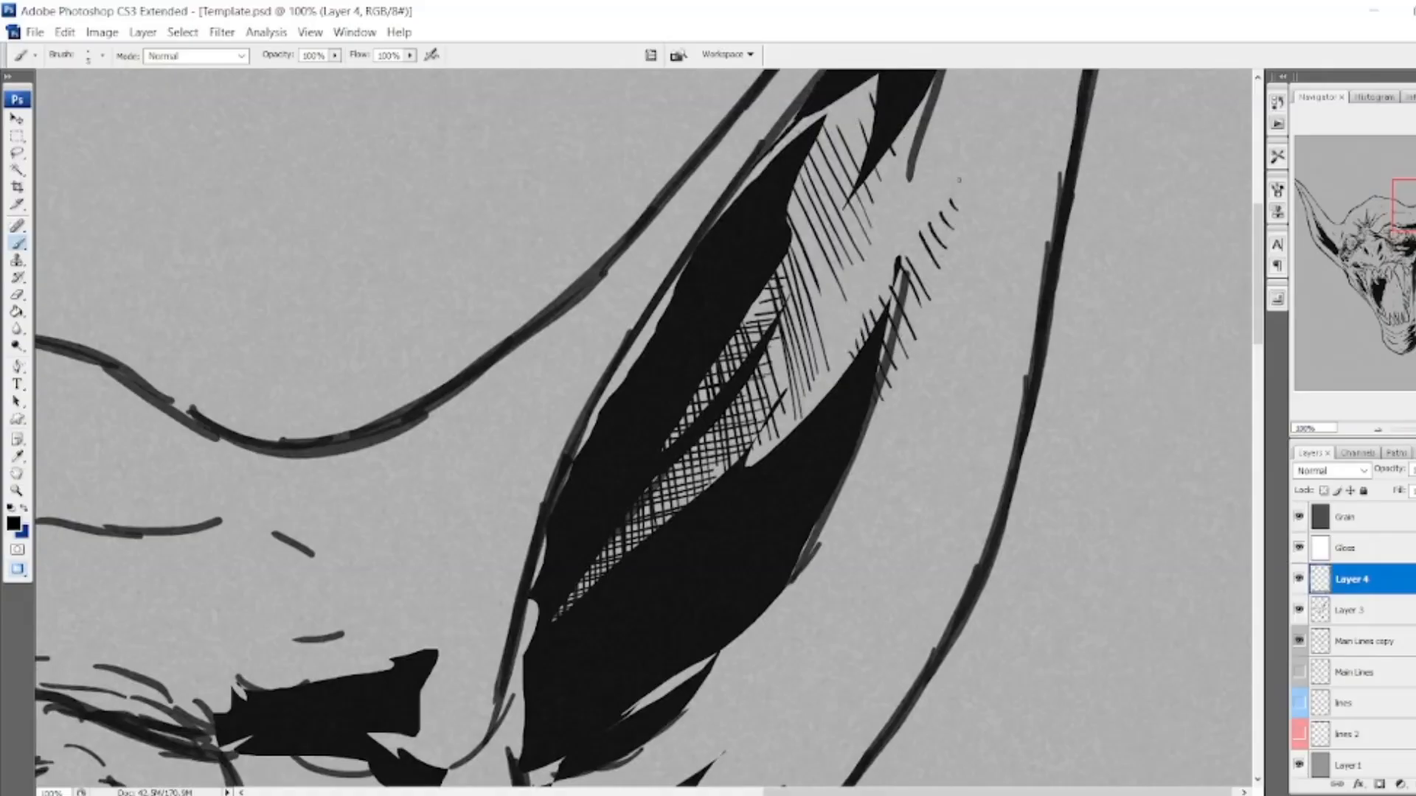
Hatch short vertical lines along the notch and outer edge of the black shape inside the left ear.
{"action": "mouse_move", "coordinate": [443, 590]}
{"action": "left_mouse_down"}
{"action": "mouse_move", "coordinate": [759, 269]}
{"action": "mouse_move", "coordinate": [1210, 238]}
{"action": "left_mouse_up"}
{"action": "left_click_drag", "start_coordinate": [1405, 238], "coordinate": [1346, 235]}
{"action": "left_click_drag", "start_coordinate": [295, 359], "coordinate": [298, 387]}
{"action": "left_click_drag", "start_coordinate": [304, 363], "coordinate": [317, 420]}
{"action": "left_click_drag", "start_coordinate": [321, 377], "coordinate": [331, 450]}
{"action": "left_click_drag", "start_coordinate": [340, 401], "coordinate": [351, 476]}
{"action": "left_click_drag", "start_coordinate": [360, 428], "coordinate": [372, 498]}
{"action": "left_click_drag", "start_coordinate": [377, 457], "coordinate": [385, 510]}
{"action": "left_click_drag", "start_coordinate": [389, 479], "coordinate": [400, 521]}
{"action": "left_click_drag", "start_coordinate": [404, 502], "coordinate": [415, 535]}
{"action": "left_click_drag", "start_coordinate": [422, 524], "coordinate": [432, 543]}
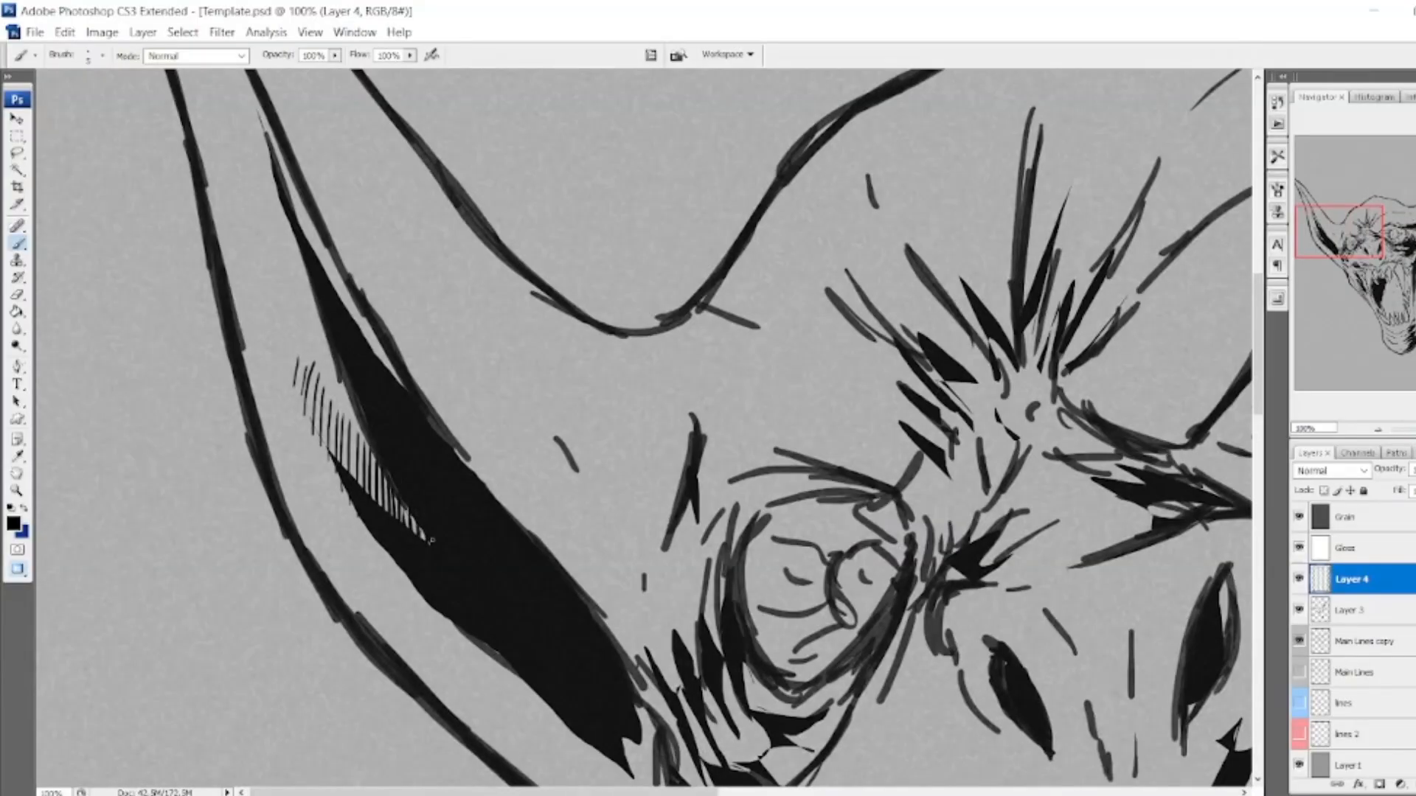
Hatch stacked, nearly horizontal lines across the central creases rising between the brows.
{"action": "left_click_drag", "start_coordinate": [987, 393], "coordinate": [1051, 376]}
{"action": "left_click_drag", "start_coordinate": [977, 370], "coordinate": [1079, 351]}
{"action": "left_click_drag", "start_coordinate": [957, 343], "coordinate": [1062, 325]}
{"action": "left_click_drag", "start_coordinate": [963, 320], "coordinate": [1091, 312]}
{"action": "mouse_move", "coordinate": [969, 307]}
{"action": "left_mouse_down"}
{"action": "mouse_move", "coordinate": [1106, 301]}
{"action": "mouse_move", "coordinate": [1099, 290]}
{"action": "left_mouse_up"}
{"action": "left_click_drag", "start_coordinate": [967, 282], "coordinate": [1099, 271]}
{"action": "mouse_move", "coordinate": [970, 267]}
{"action": "left_mouse_down"}
{"action": "mouse_move", "coordinate": [1110, 255]}
{"action": "mouse_move", "coordinate": [1091, 246]}
{"action": "left_mouse_up"}
{"action": "mouse_move", "coordinate": [969, 244]}
{"action": "left_mouse_down"}
{"action": "mouse_move", "coordinate": [1091, 231]}
{"action": "mouse_move", "coordinate": [1085, 218]}
{"action": "left_mouse_up"}
{"action": "left_click_drag", "start_coordinate": [981, 219], "coordinate": [1081, 206]}
{"action": "left_click_drag", "start_coordinate": [996, 206], "coordinate": [1080, 182]}
Add short hatch strokes across the outer creases on both sides of the brow furrow.
{"action": "left_click_drag", "start_coordinate": [961, 360], "coordinate": [993, 338]}
{"action": "left_click_drag", "start_coordinate": [937, 336], "coordinate": [955, 312]}
{"action": "mouse_move", "coordinate": [926, 306]}
{"action": "left_mouse_down"}
{"action": "mouse_move", "coordinate": [967, 291]}
{"action": "mouse_move", "coordinate": [957, 275]}
{"action": "left_mouse_up"}
{"action": "mouse_move", "coordinate": [913, 273]}
{"action": "left_mouse_down"}
{"action": "mouse_move", "coordinate": [949, 264]}
{"action": "mouse_move", "coordinate": [930, 252]}
{"action": "left_mouse_up"}
{"action": "left_click_drag", "start_coordinate": [901, 259], "coordinate": [924, 242]}
{"action": "left_click_drag", "start_coordinate": [1108, 253], "coordinate": [1132, 246]}
{"action": "left_click_drag", "start_coordinate": [1108, 241], "coordinate": [1139, 234]}
{"action": "left_click_drag", "start_coordinate": [1120, 230], "coordinate": [1142, 222]}
Draw sparse crossed hatch lines on the forehead to the left and right of the brow creases.
{"action": "left_click_drag", "start_coordinate": [835, 264], "coordinate": [904, 171]}
{"action": "left_click_drag", "start_coordinate": [1380, 231], "coordinate": [1405, 227]}
{"action": "left_click_drag", "start_coordinate": [876, 109], "coordinate": [1047, 185]}
{"action": "mouse_move", "coordinate": [935, 183]}
{"action": "left_mouse_down"}
{"action": "mouse_move", "coordinate": [1014, 116]}
{"action": "mouse_move", "coordinate": [1030, 144]}
{"action": "left_mouse_up"}
{"action": "left_click_drag", "start_coordinate": [1004, 191], "coordinate": [1042, 168]}
{"action": "left_click_drag", "start_coordinate": [492, 258], "coordinate": [544, 301]}
{"action": "left_click_drag", "start_coordinate": [472, 278], "coordinate": [511, 300]}
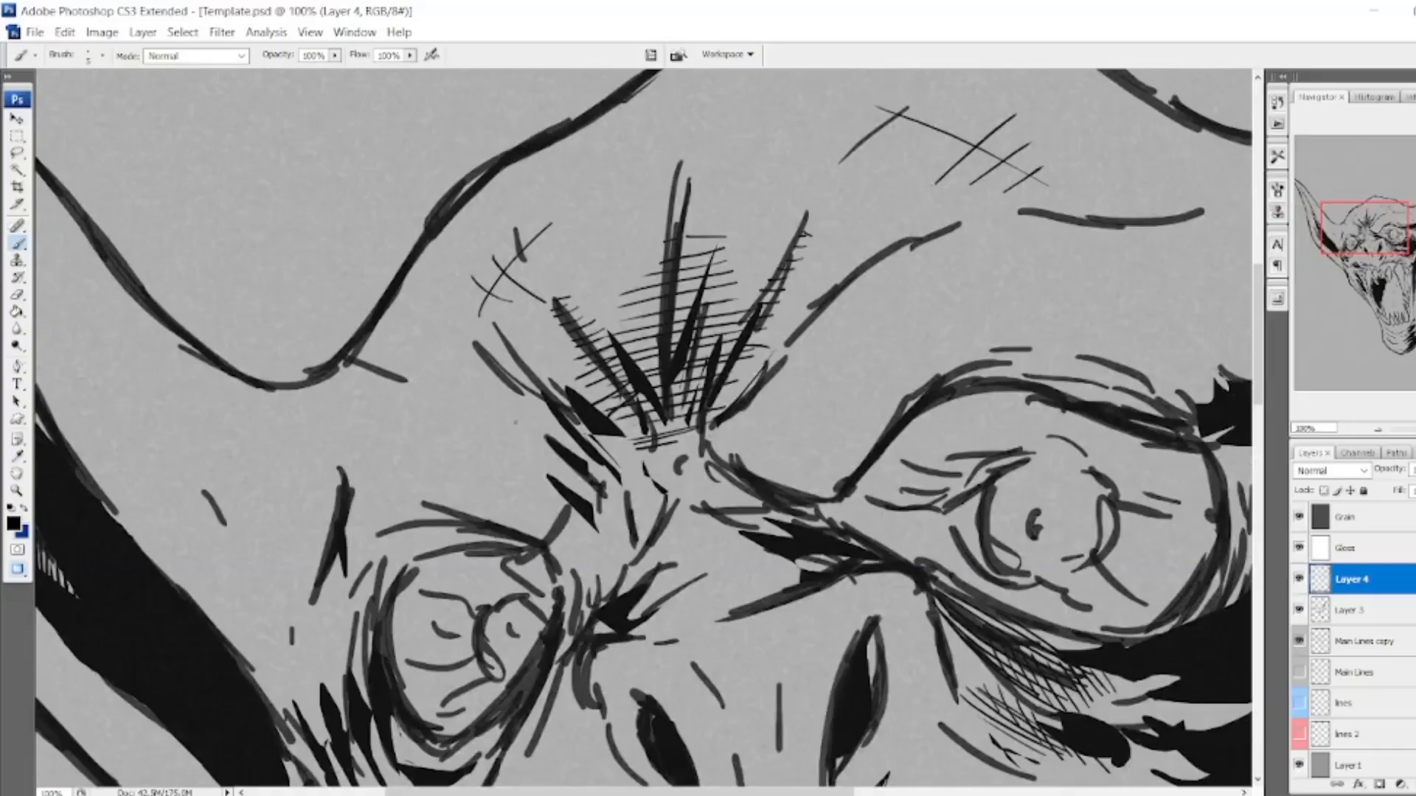
Draw slanted hatch strokes on the brow area above the inner corner of the creature's smaller left eye.
{"action": "left_click_drag", "start_coordinate": [484, 499], "coordinate": [542, 531]}
{"action": "left_click_drag", "start_coordinate": [494, 492], "coordinate": [556, 518]}
{"action": "left_click_drag", "start_coordinate": [523, 491], "coordinate": [562, 512]}
{"action": "left_click_drag", "start_coordinate": [541, 492], "coordinate": [564, 505]}
Cross-hatch the dip between the brow furrow and the raised brow line over the larger right eye.
{"action": "left_click_drag", "start_coordinate": [770, 480], "coordinate": [843, 411]}
{"action": "mouse_move", "coordinate": [788, 480]}
{"action": "left_mouse_down"}
{"action": "mouse_move", "coordinate": [859, 407]}
{"action": "mouse_move", "coordinate": [870, 416]}
{"action": "left_mouse_up"}
{"action": "left_click_drag", "start_coordinate": [833, 480], "coordinate": [884, 429]}
{"action": "left_click_drag", "start_coordinate": [766, 468], "coordinate": [788, 494]}
{"action": "mouse_move", "coordinate": [775, 462]}
{"action": "left_mouse_down"}
{"action": "mouse_move", "coordinate": [800, 493]}
{"action": "mouse_move", "coordinate": [818, 490]}
{"action": "left_mouse_up"}
{"action": "mouse_move", "coordinate": [808, 443]}
{"action": "left_mouse_down"}
{"action": "mouse_move", "coordinate": [833, 481]}
{"action": "mouse_move", "coordinate": [848, 469]}
{"action": "left_mouse_up"}
{"action": "mouse_move", "coordinate": [832, 432]}
{"action": "left_mouse_down"}
{"action": "mouse_move", "coordinate": [856, 462]}
{"action": "mouse_move", "coordinate": [869, 452]}
{"action": "left_mouse_up"}
{"action": "left_click_drag", "start_coordinate": [856, 412], "coordinate": [887, 431]}
{"action": "left_click_drag", "start_coordinate": [879, 398], "coordinate": [891, 421]}
Cross the hatching above the left eye with short opposing strokes, thinning out along the outer brow.
{"action": "left_click_drag", "start_coordinate": [544, 537], "coordinate": [562, 504]}
{"action": "left_click_drag", "start_coordinate": [521, 534], "coordinate": [555, 497]}
{"action": "mouse_move", "coordinate": [511, 528]}
{"action": "left_mouse_down"}
{"action": "mouse_move", "coordinate": [546, 492]}
{"action": "mouse_move", "coordinate": [526, 492]}
{"action": "left_mouse_up"}
{"action": "mouse_move", "coordinate": [484, 516]}
{"action": "left_mouse_down"}
{"action": "mouse_move", "coordinate": [513, 489]}
{"action": "mouse_move", "coordinate": [499, 486]}
{"action": "left_mouse_up"}
{"action": "mouse_move", "coordinate": [458, 508]}
{"action": "left_mouse_down"}
{"action": "mouse_move", "coordinate": [475, 491]}
{"action": "mouse_move", "coordinate": [445, 485]}
{"action": "left_mouse_up"}
{"action": "left_click_drag", "start_coordinate": [423, 499], "coordinate": [433, 485]}
{"action": "left_click_drag", "start_coordinate": [412, 498], "coordinate": [420, 486]}
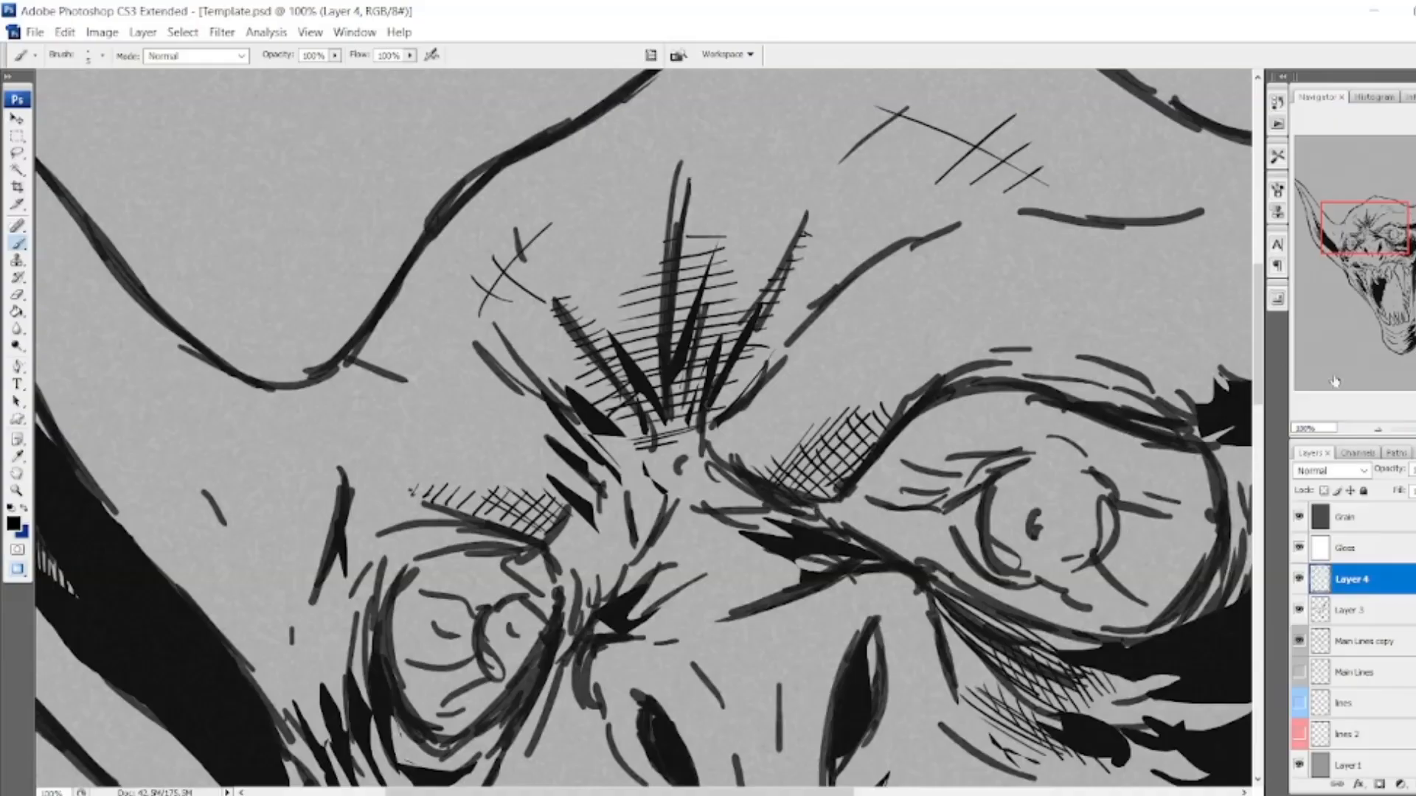
Hatch slanted strokes down the skin strip beside the mouth, below the long black cheek shadow.
{"action": "left_click", "coordinate": [1380, 429]}
{"action": "left_click", "coordinate": [1380, 429]}
{"action": "left_click", "coordinate": [1380, 429]}
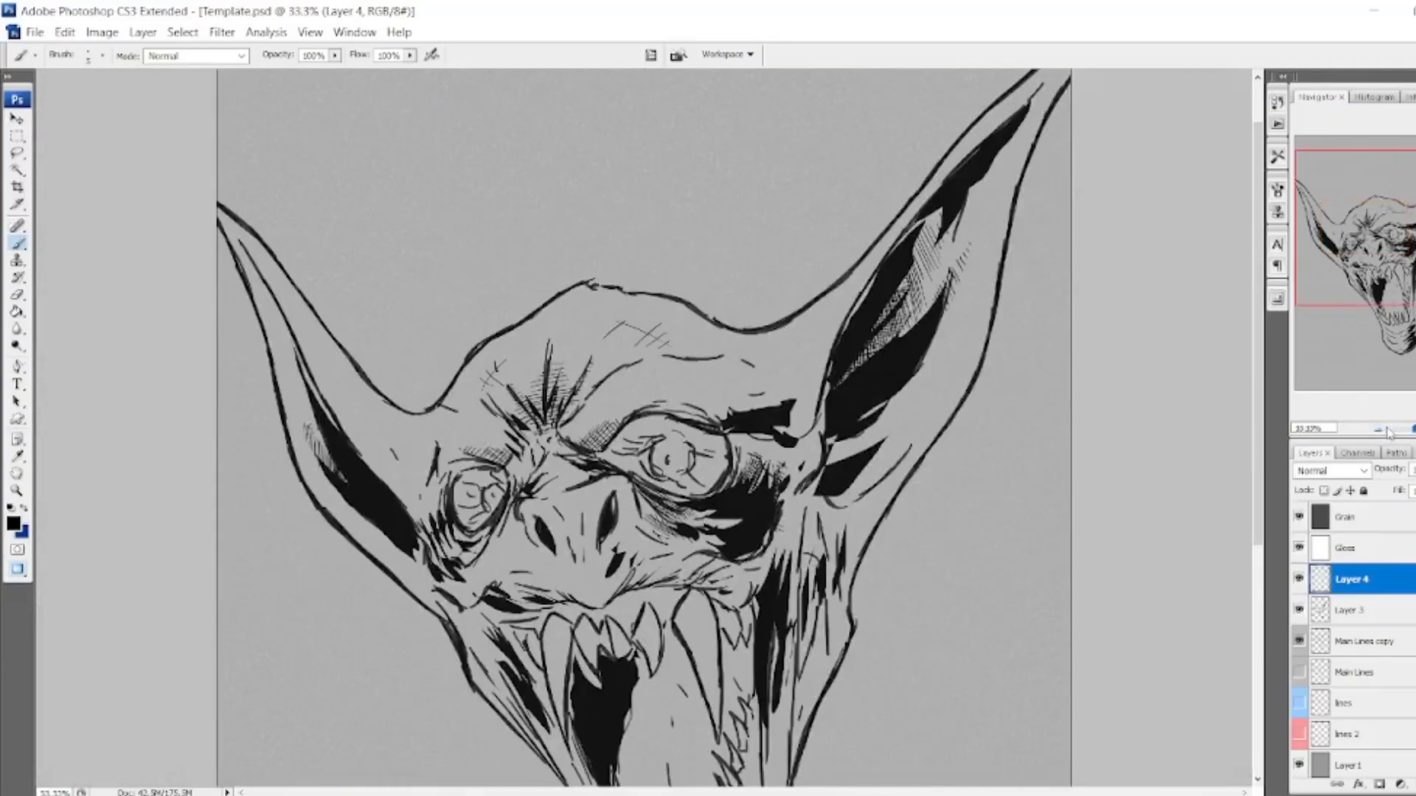
{"action": "left_click_drag", "start_coordinate": [1408, 252], "coordinate": [1404, 297]}
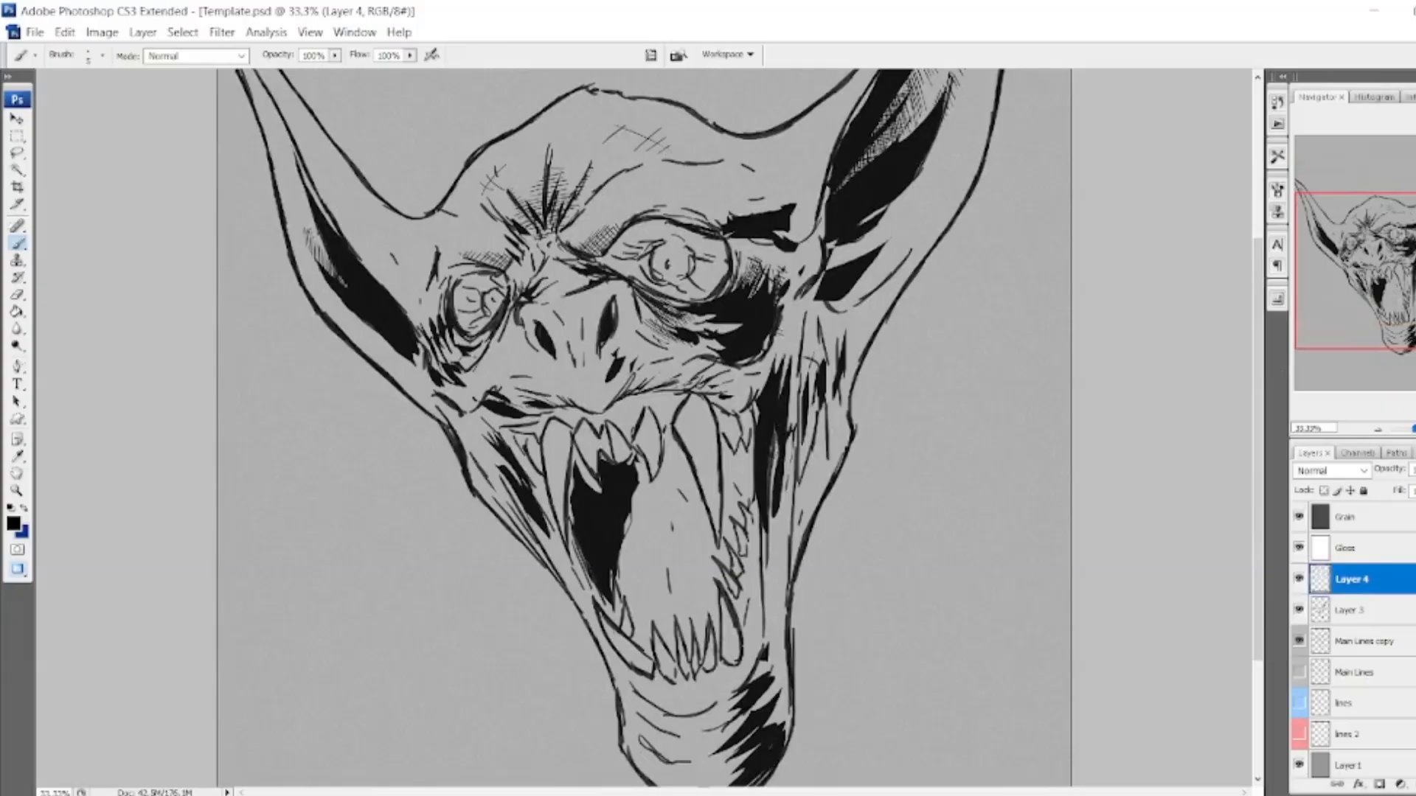
{"action": "left_click_drag", "start_coordinate": [780, 512], "coordinate": [763, 553]}
{"action": "left_click_drag", "start_coordinate": [775, 548], "coordinate": [764, 590]}
{"action": "left_click_drag", "start_coordinate": [774, 578], "coordinate": [766, 594]}
Hatch inside the mouth along the edge of the black throat shadow and beside the lower-left fangs.
{"action": "left_click_drag", "start_coordinate": [1405, 220], "coordinate": [1405, 237]}
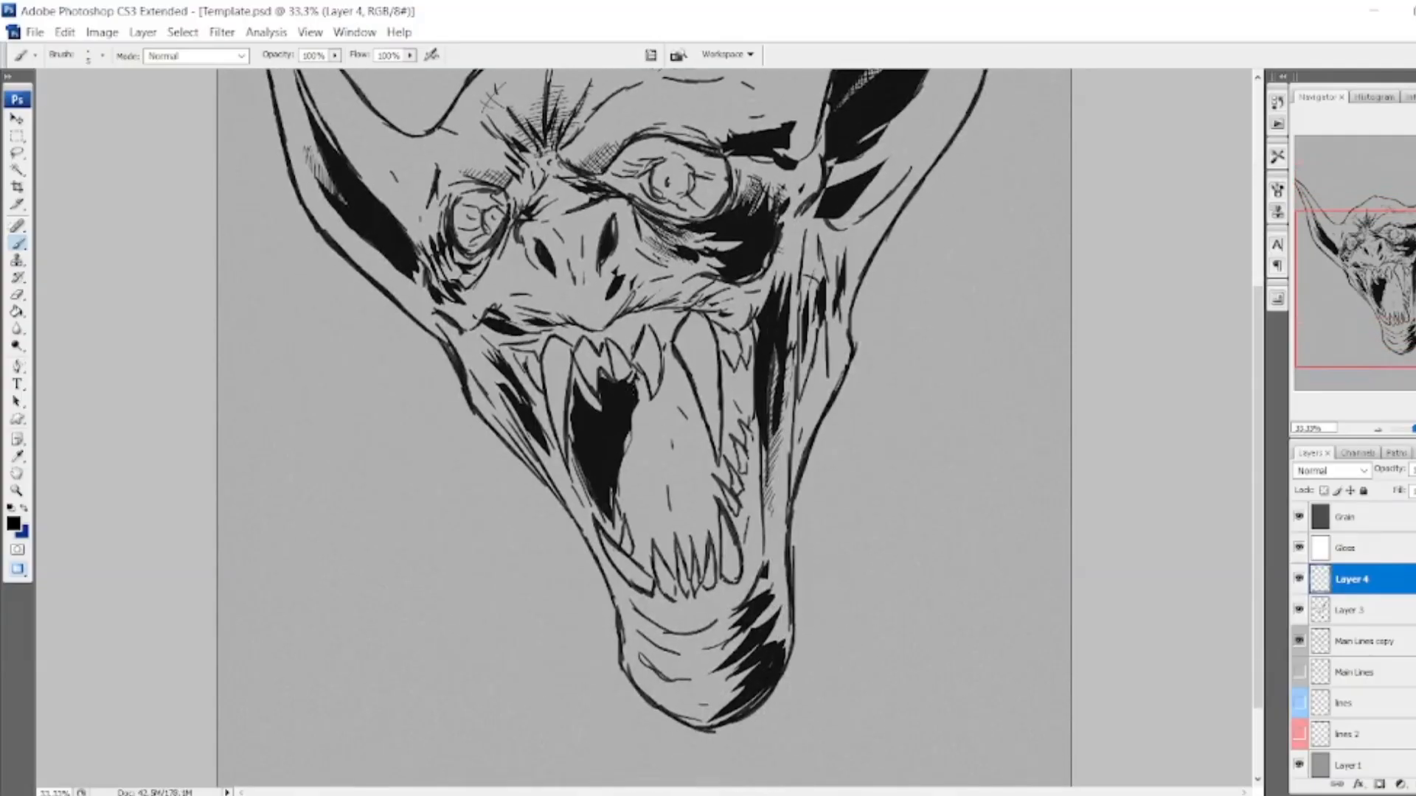
{"action": "left_click_drag", "start_coordinate": [648, 390], "coordinate": [632, 421]}
{"action": "left_click_drag", "start_coordinate": [646, 401], "coordinate": [632, 435]}
{"action": "left_click_drag", "start_coordinate": [645, 414], "coordinate": [627, 451]}
{"action": "left_click_drag", "start_coordinate": [606, 540], "coordinate": [636, 579]}
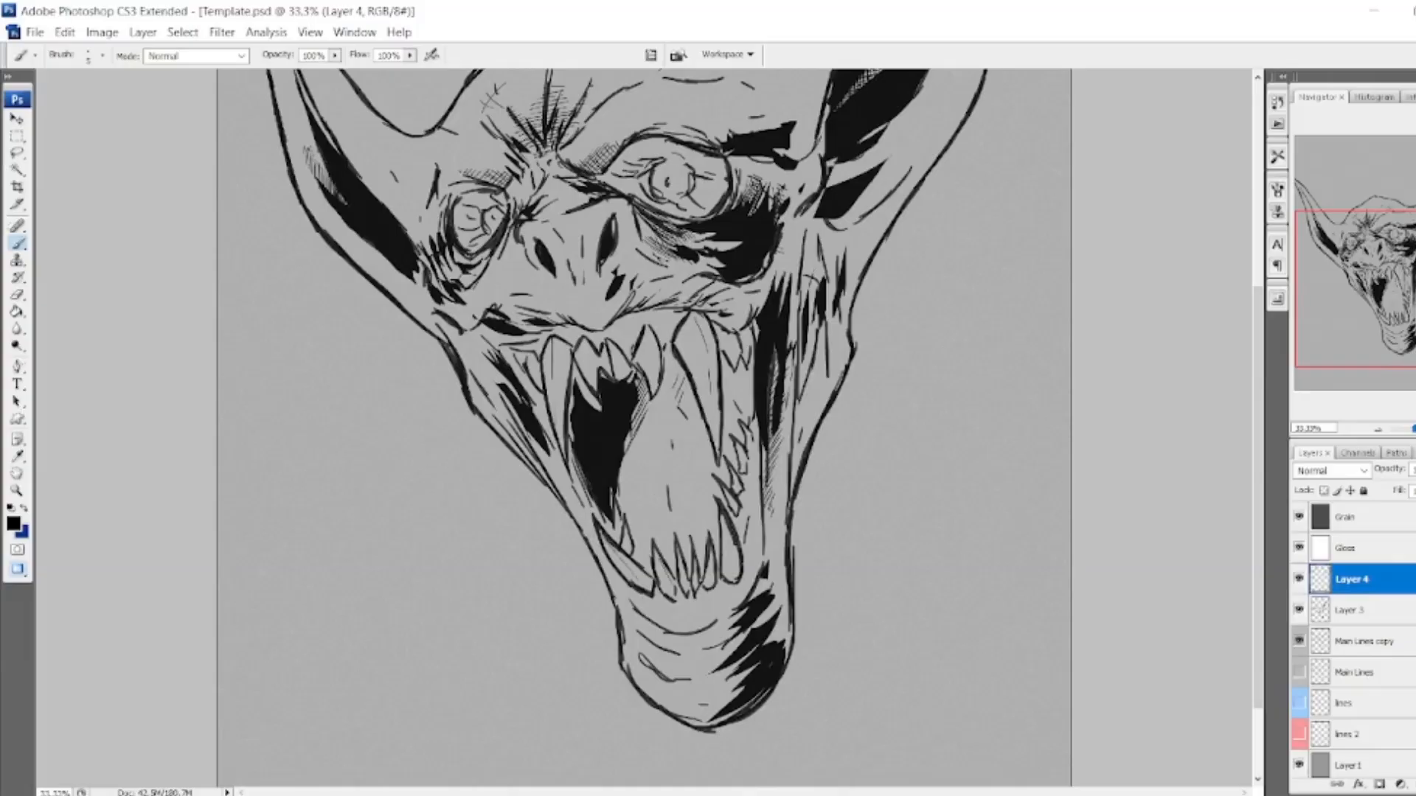
Hide Layer 4, Layer 3 and Main Lines copy, then show the Main Lines layer and make it active.
{"action": "scroll", "coordinate": [641, 428], "scroll_direction": "up", "scroll_amount": 3}
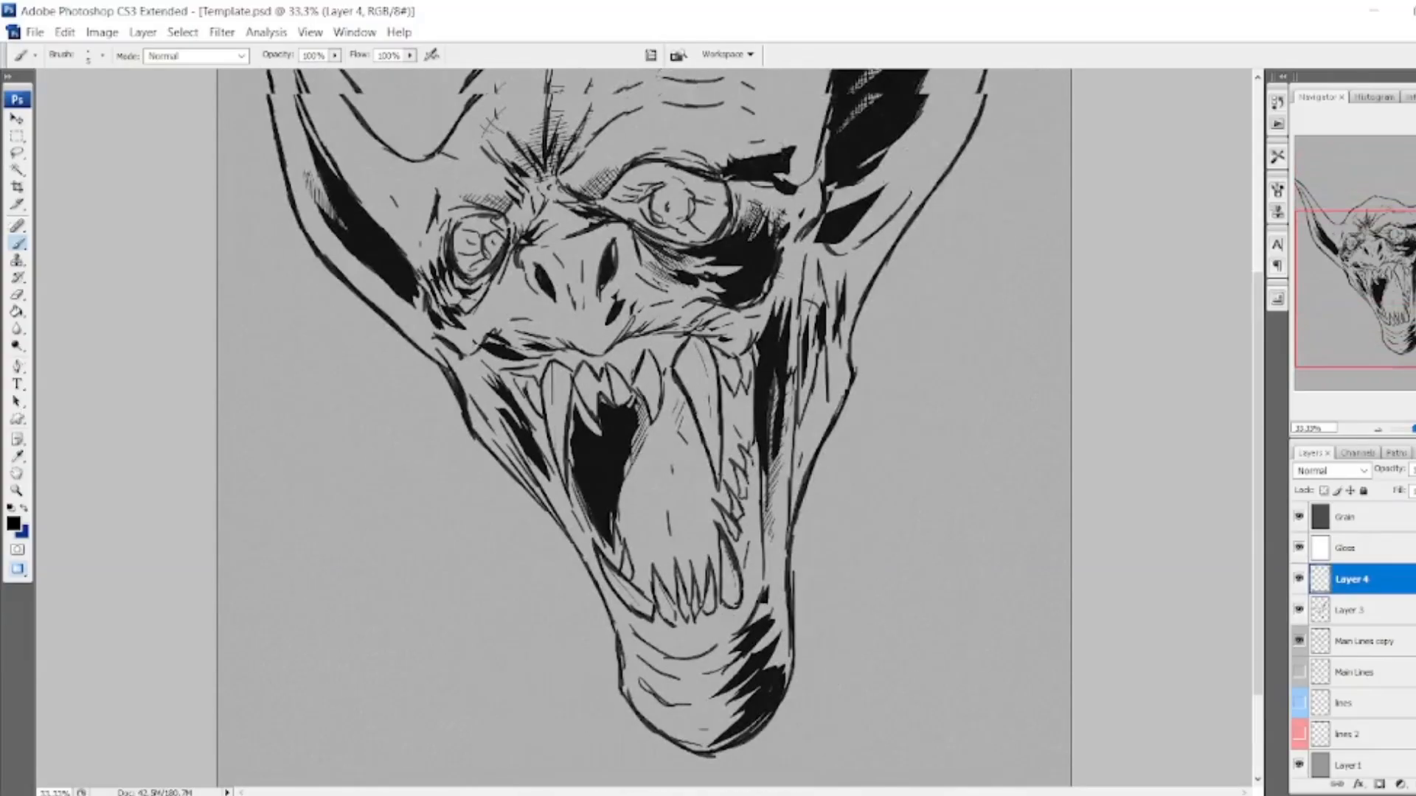
{"action": "left_click_drag", "start_coordinate": [1413, 256], "coordinate": [1413, 272]}
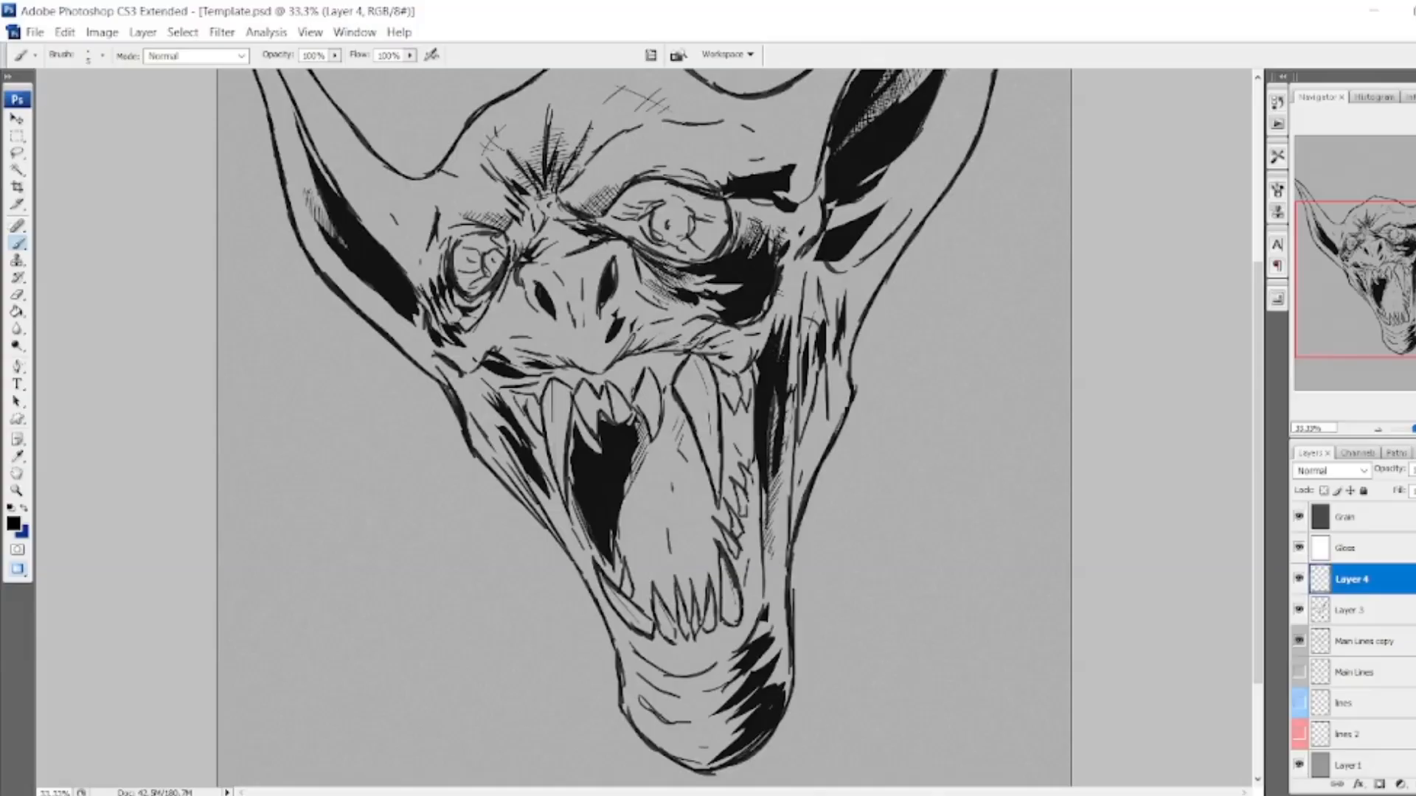
{"action": "left_click", "coordinate": [1299, 609]}
{"action": "left_click", "coordinate": [1299, 579]}
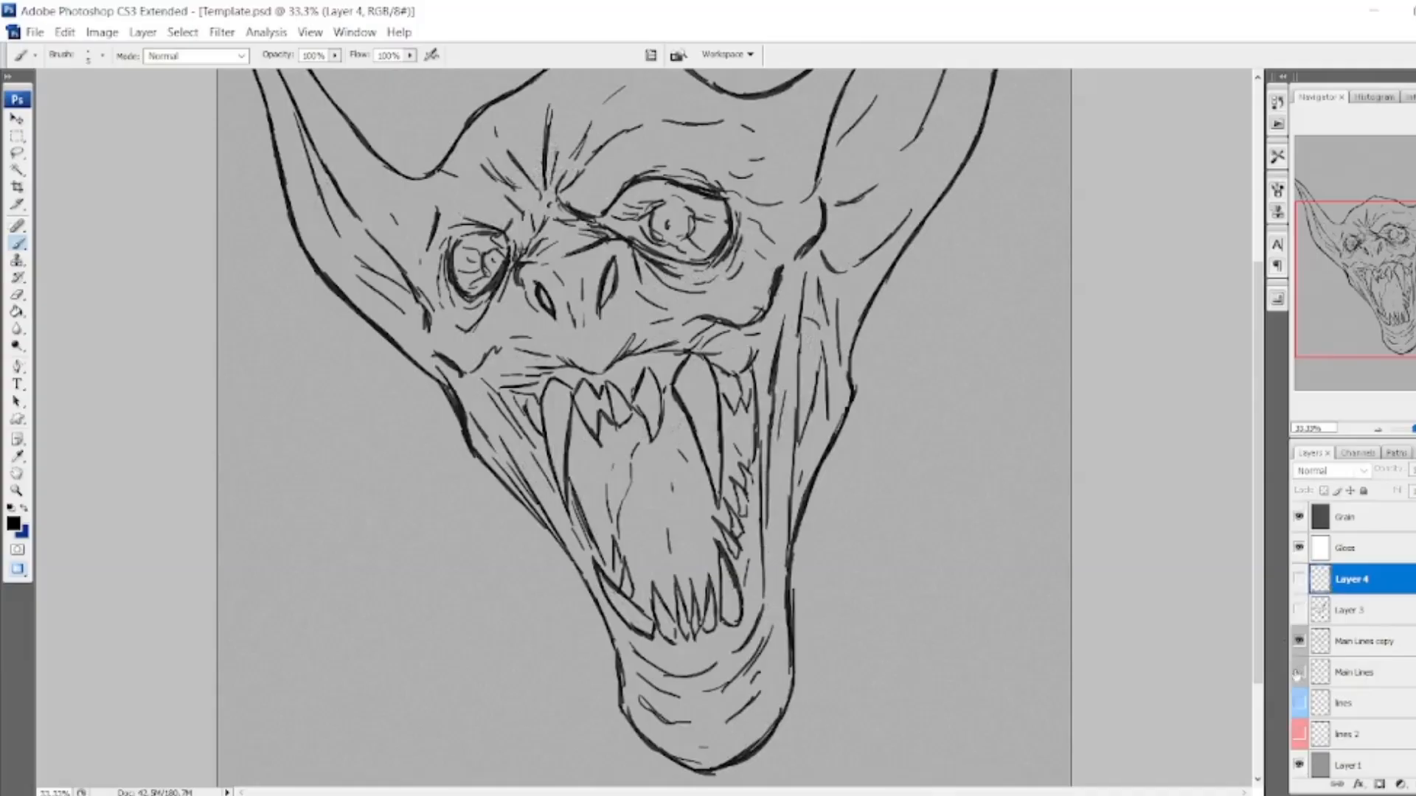
{"action": "left_click", "coordinate": [1299, 641]}
{"action": "left_click", "coordinate": [1299, 672]}
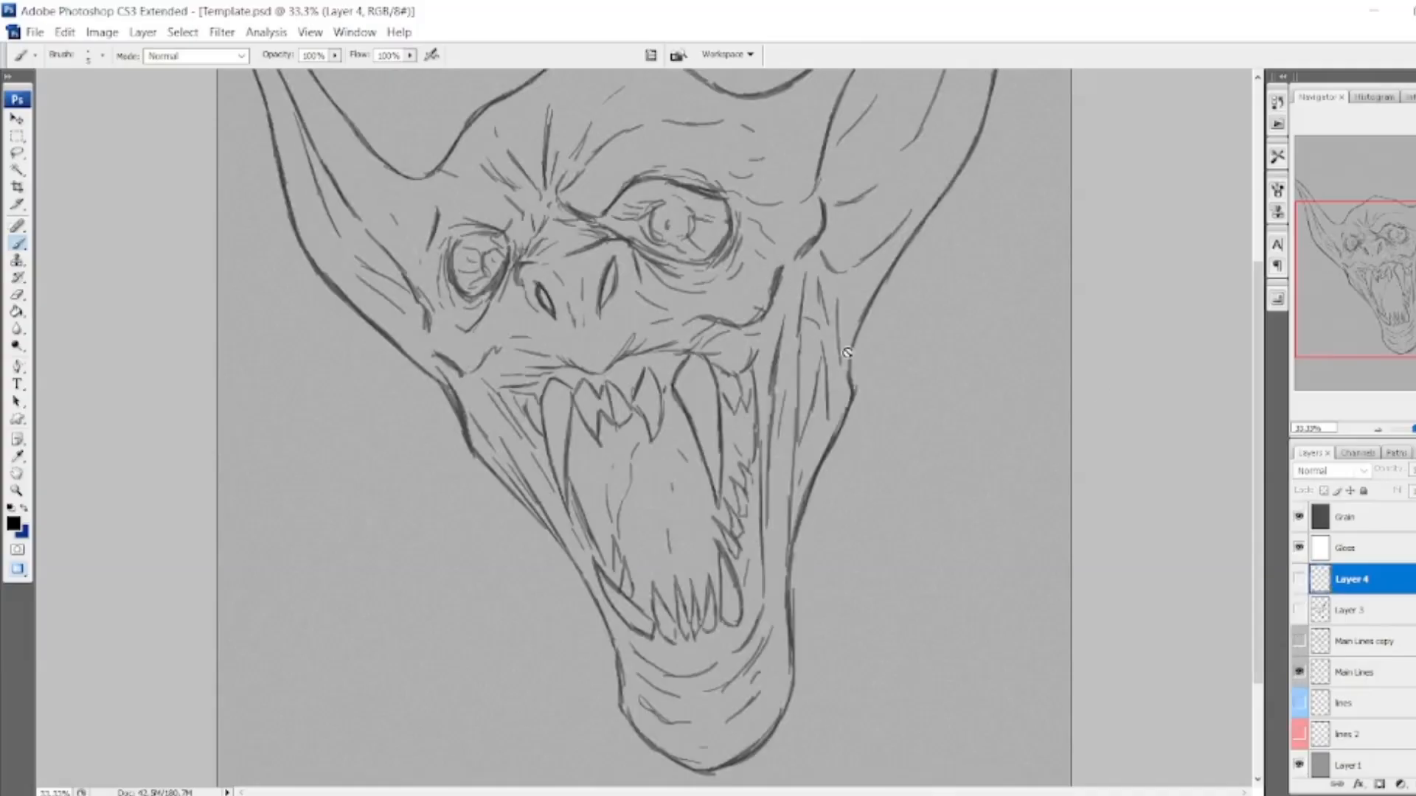
{"action": "left_click", "coordinate": [1359, 674]}
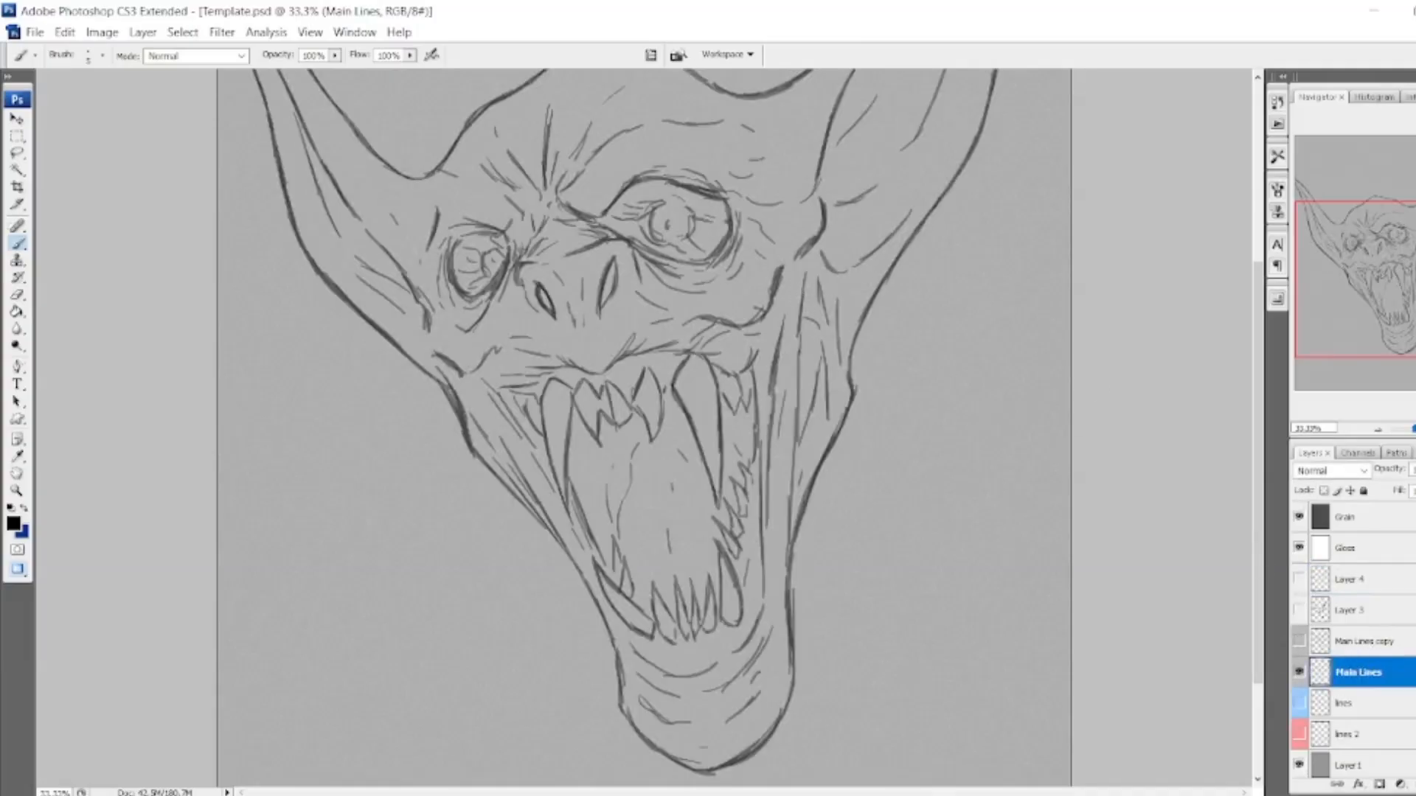
Preview the Main Lines copy, Layer 3 and Layer 4 artwork over the lines and hide those layers again.
{"action": "left_click", "coordinate": [1299, 640]}
{"action": "left_click", "coordinate": [1299, 610]}
{"action": "left_click", "coordinate": [1299, 579]}
{"action": "left_click", "coordinate": [1299, 579]}
{"action": "left_click", "coordinate": [1299, 610]}
{"action": "left_click", "coordinate": [1299, 641]}
{"action": "mouse_move", "coordinate": [1404, 261]}
{"action": "left_mouse_down"}
{"action": "mouse_move", "coordinate": [1409, 222]}
{"action": "mouse_move", "coordinate": [1410, 268]}
{"action": "left_mouse_up"}
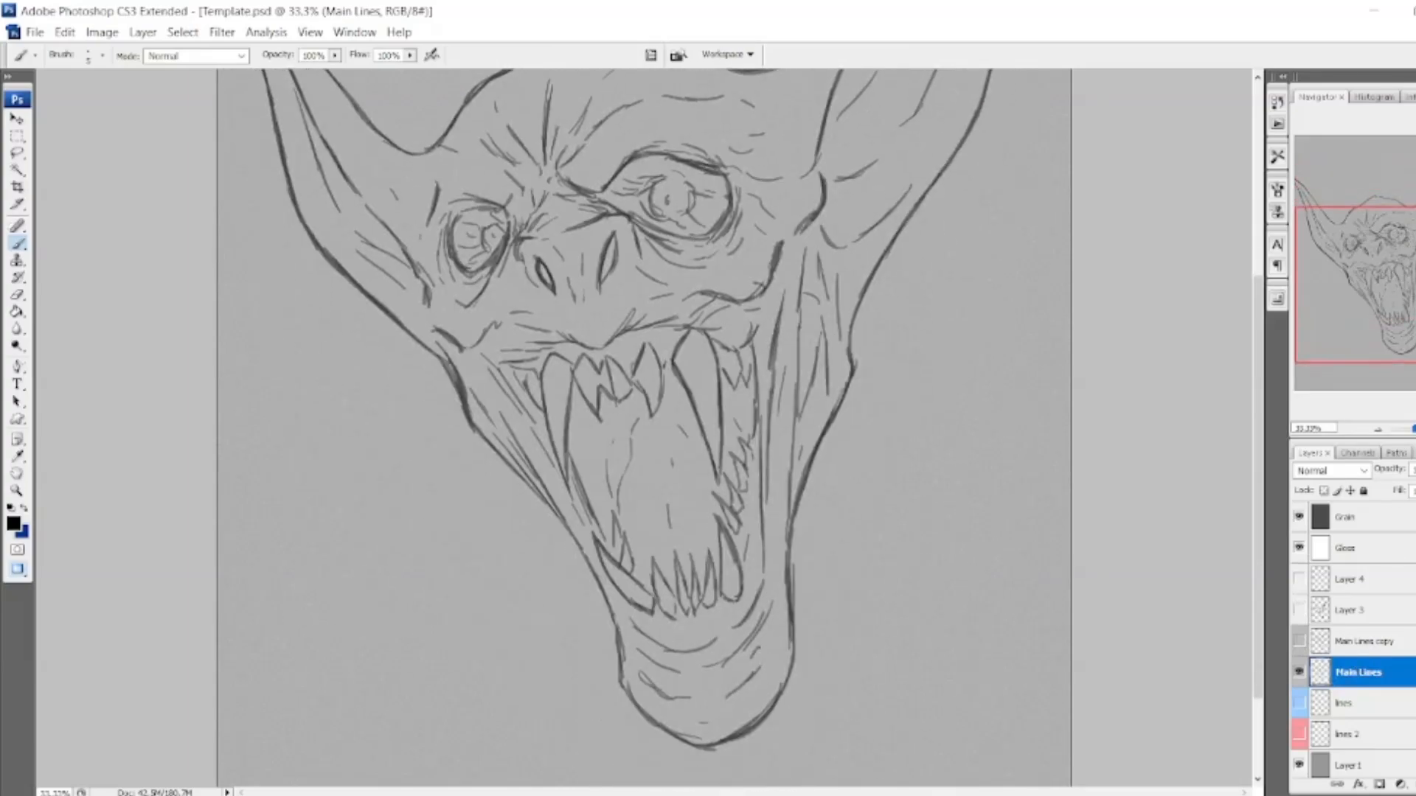
Set the background color to black (#000000).
{"action": "left_click", "coordinate": [23, 532]}
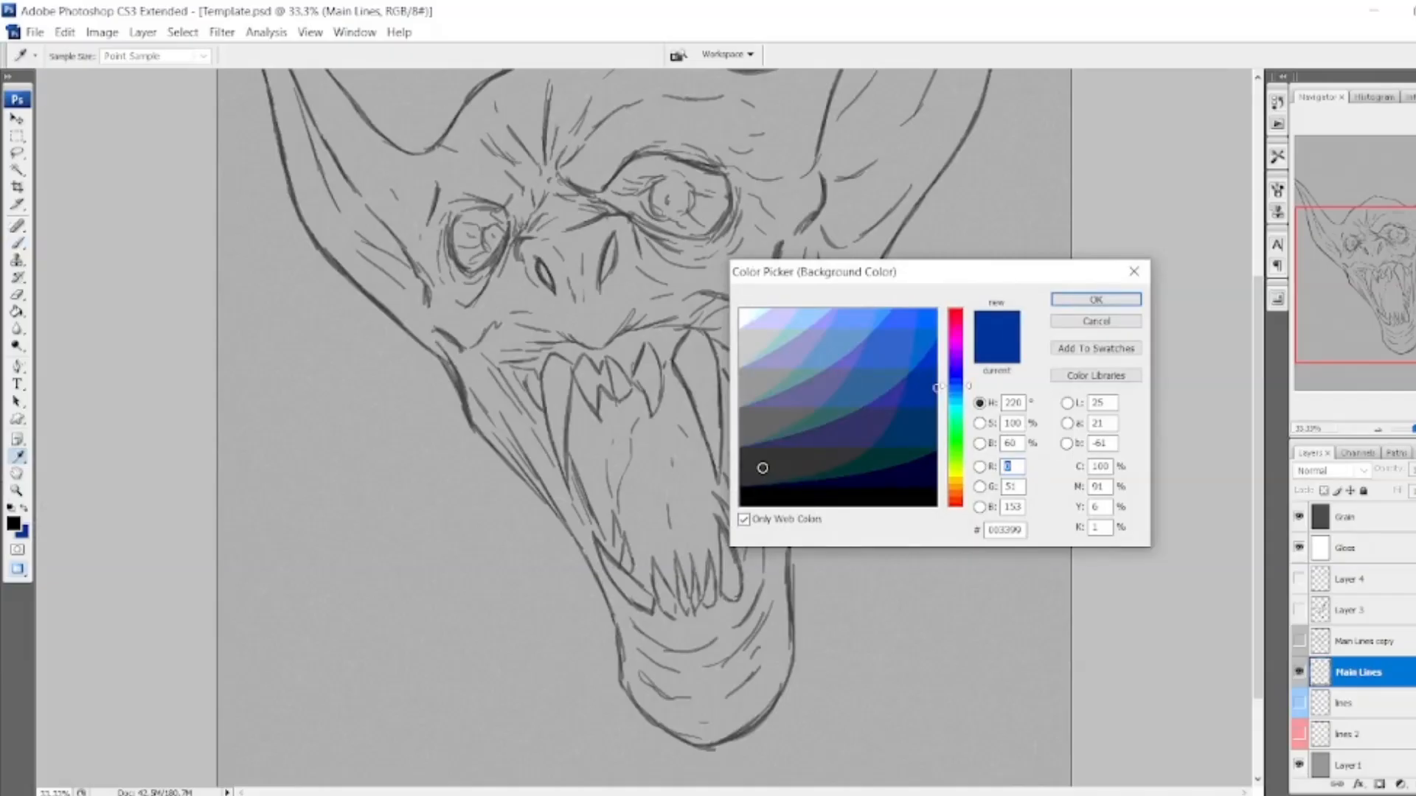
{"action": "left_click", "coordinate": [761, 499]}
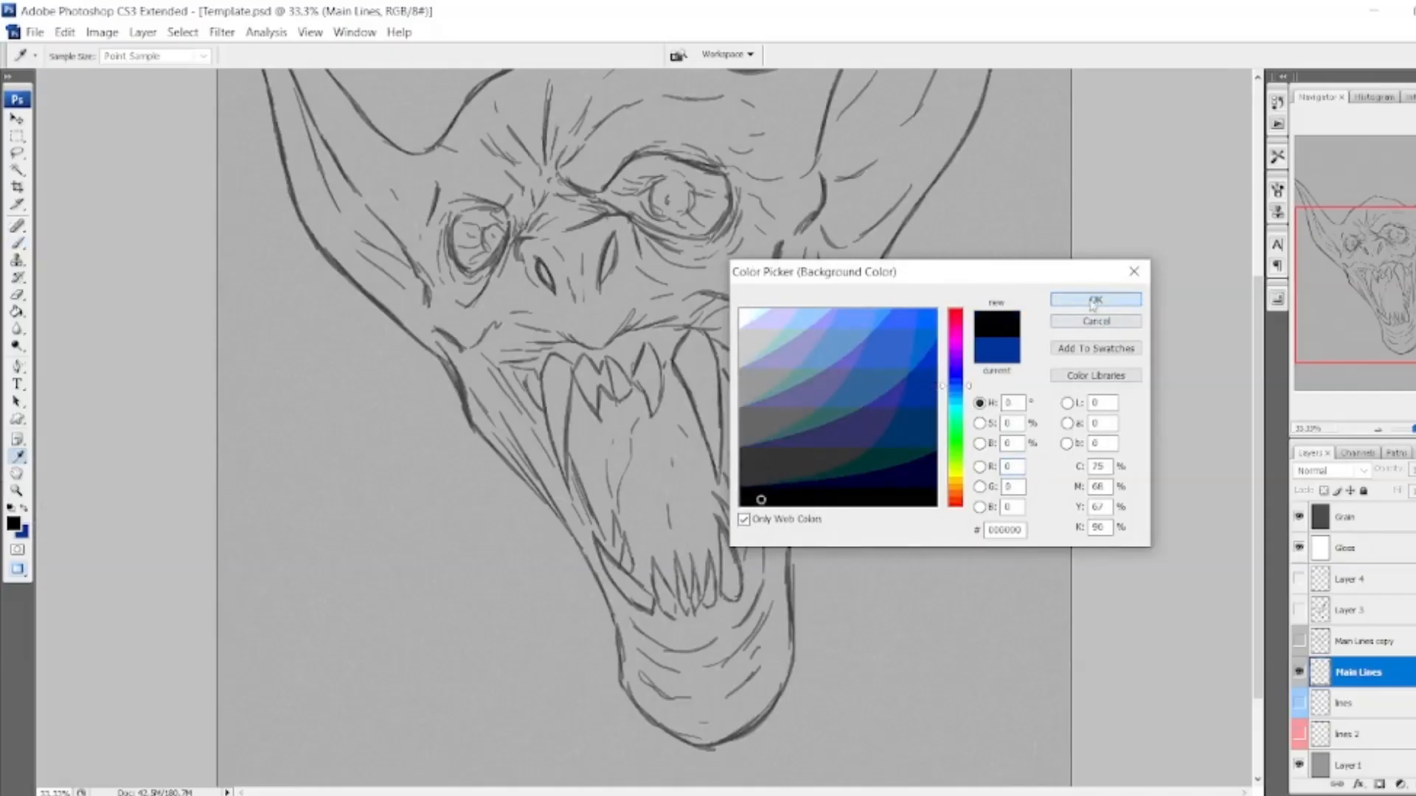
{"action": "left_click", "coordinate": [1096, 300]}
Set the background color to white.
{"action": "left_click", "coordinate": [22, 534]}
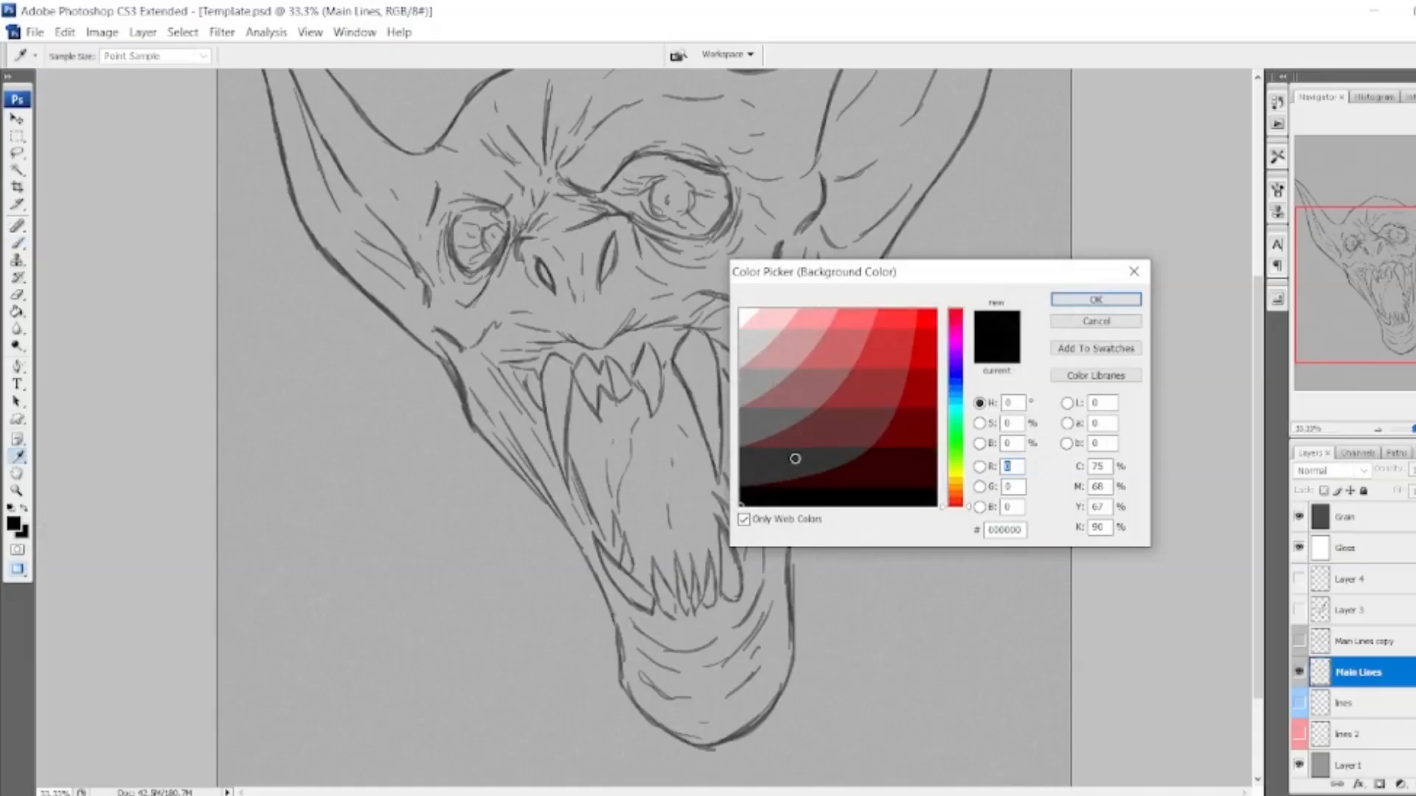
{"action": "left_click", "coordinate": [767, 313]}
{"action": "left_click", "coordinate": [1096, 299]}
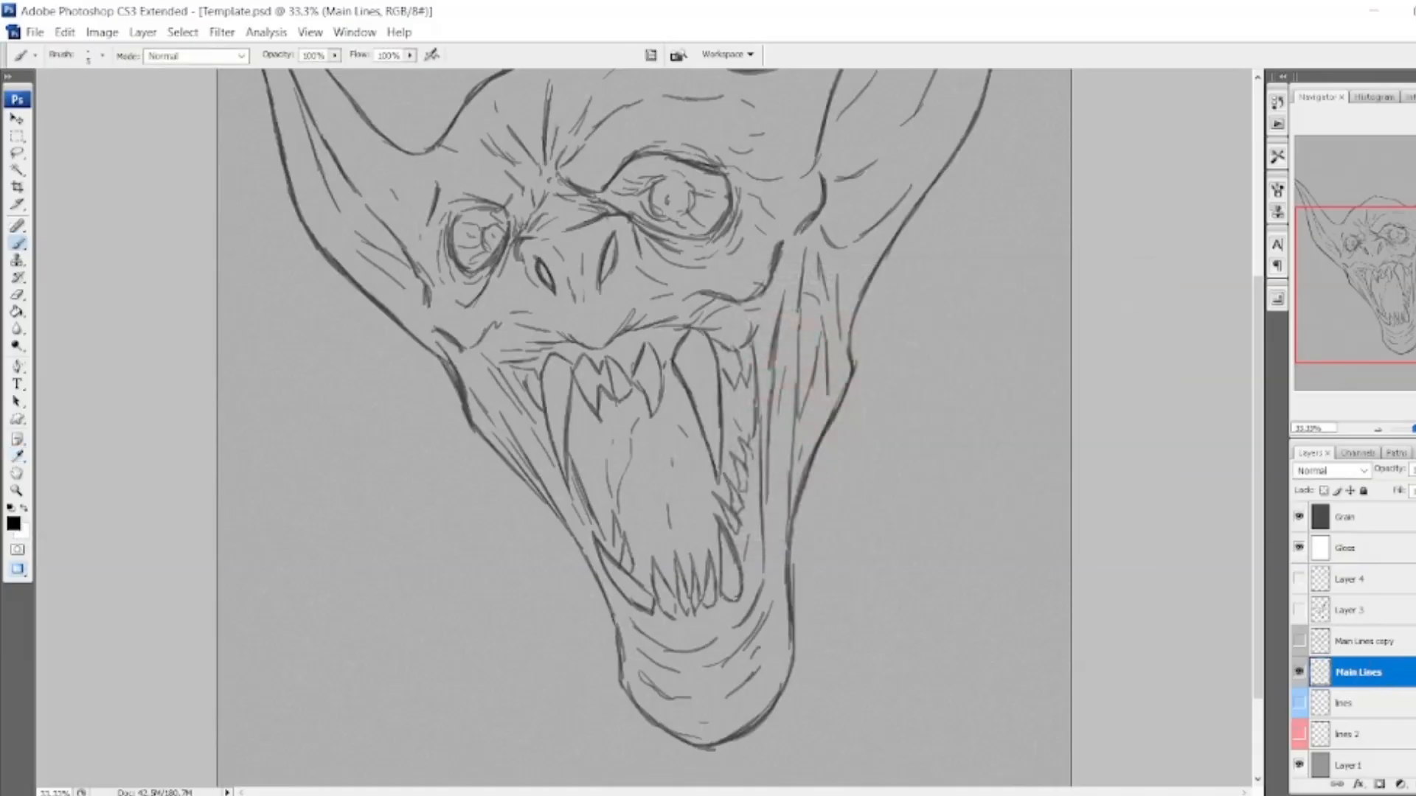
Add two new empty layers between the Main Lines and lines layers.
{"action": "scroll", "coordinate": [1380, 675], "scroll_direction": "down", "scroll_amount": 1}
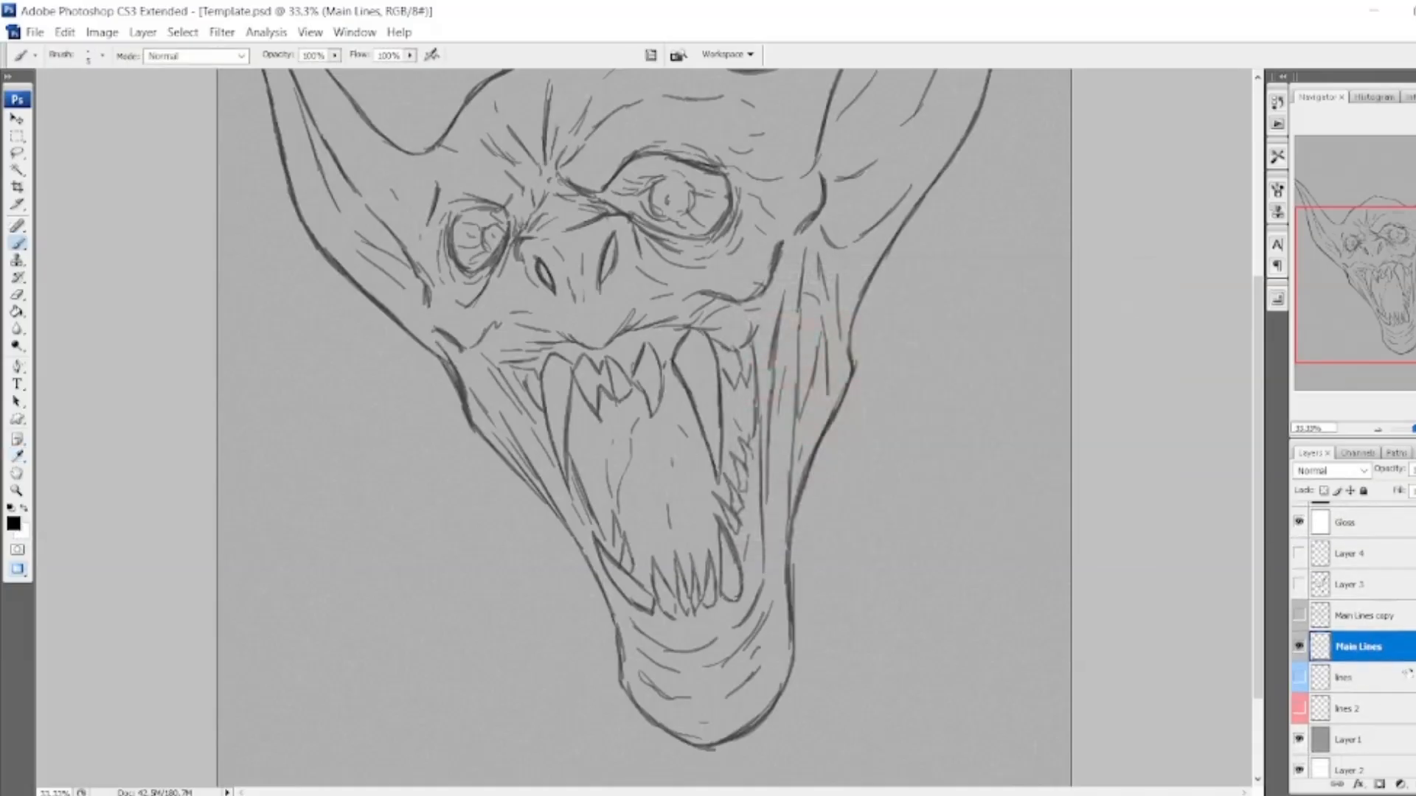
{"action": "left_click", "coordinate": [1361, 682]}
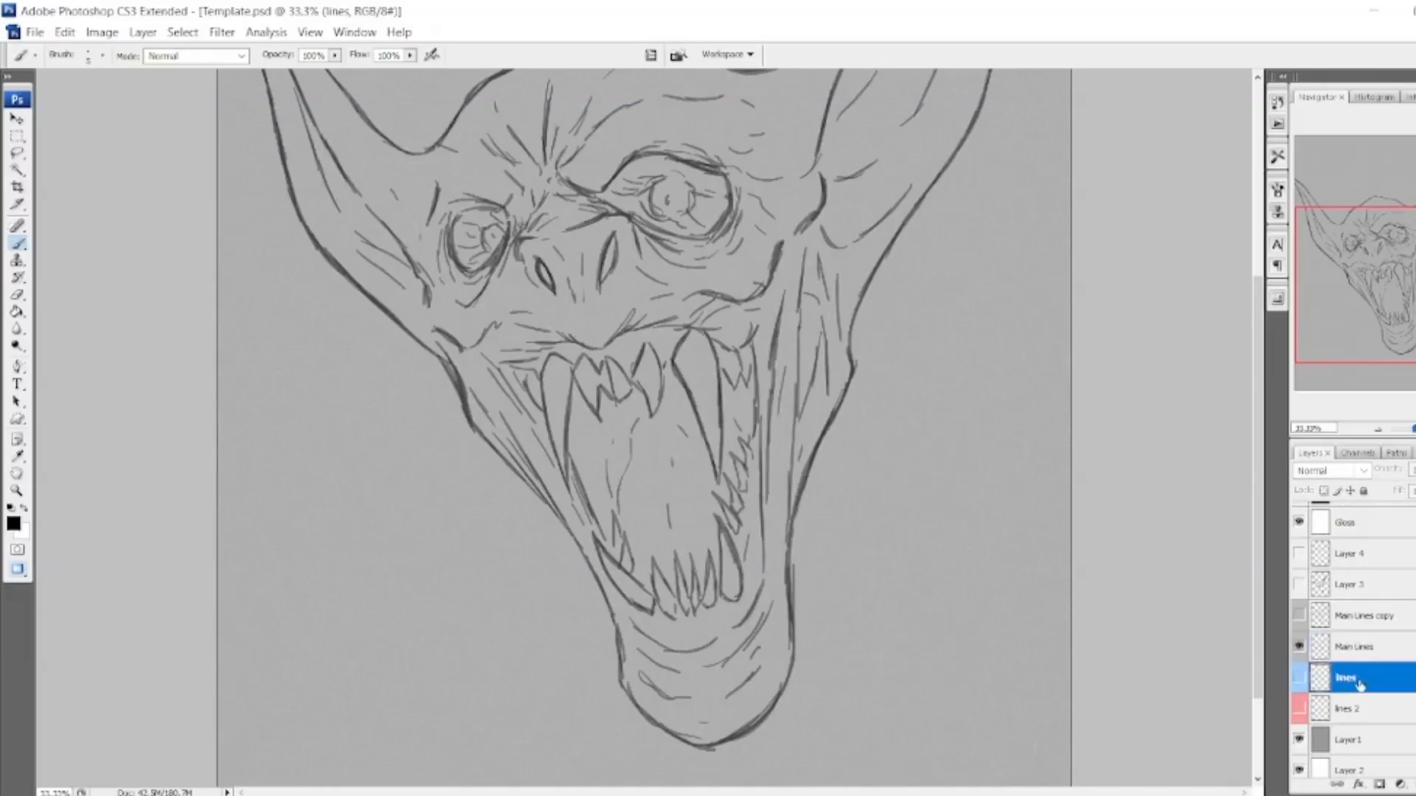
{"action": "key", "text": "ctrl+shift+alt+n"}
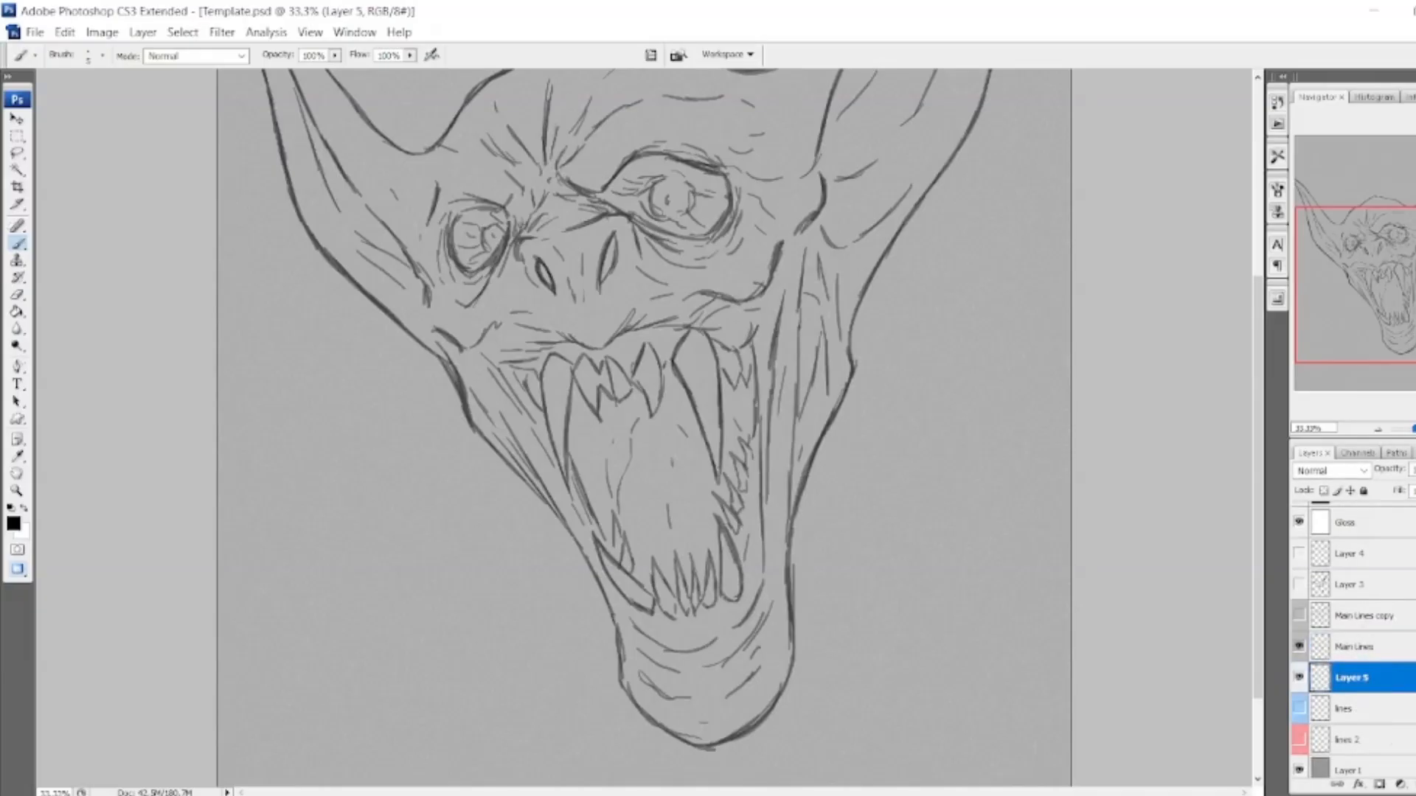
{"action": "left_click", "coordinate": [1379, 713]}
{"action": "key", "text": "ctrl+shift+alt+n"}
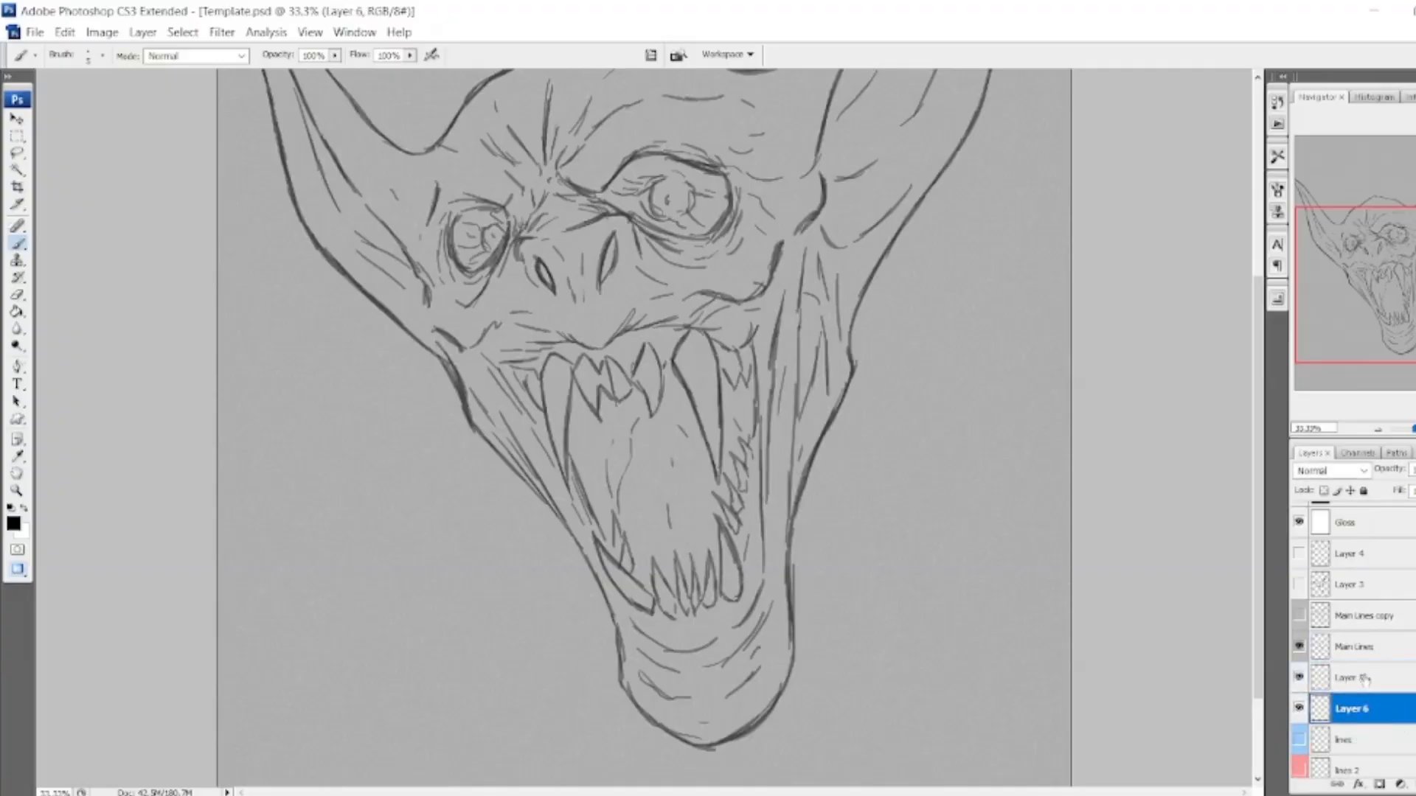
Rename the lower new layer Shadows and the upper new layer Highlights.
{"action": "double_click", "coordinate": [1363, 710]}
{"action": "type", "text": "Shadows"}
{"action": "left_click", "coordinate": [1338, 682]}
{"action": "double_click", "coordinate": [1338, 680]}
{"action": "type", "text": "Highlight"}
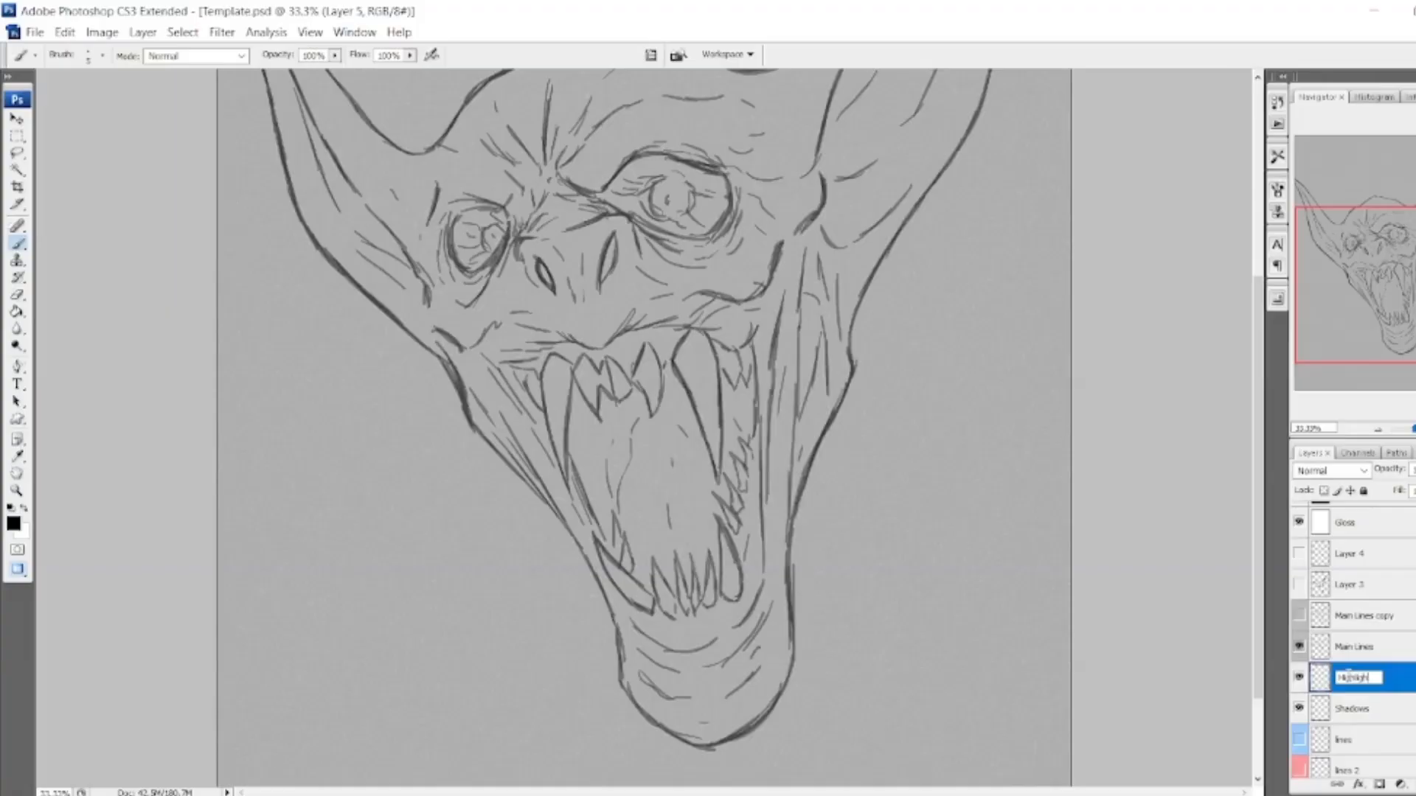
{"action": "key", "text": "Return"}
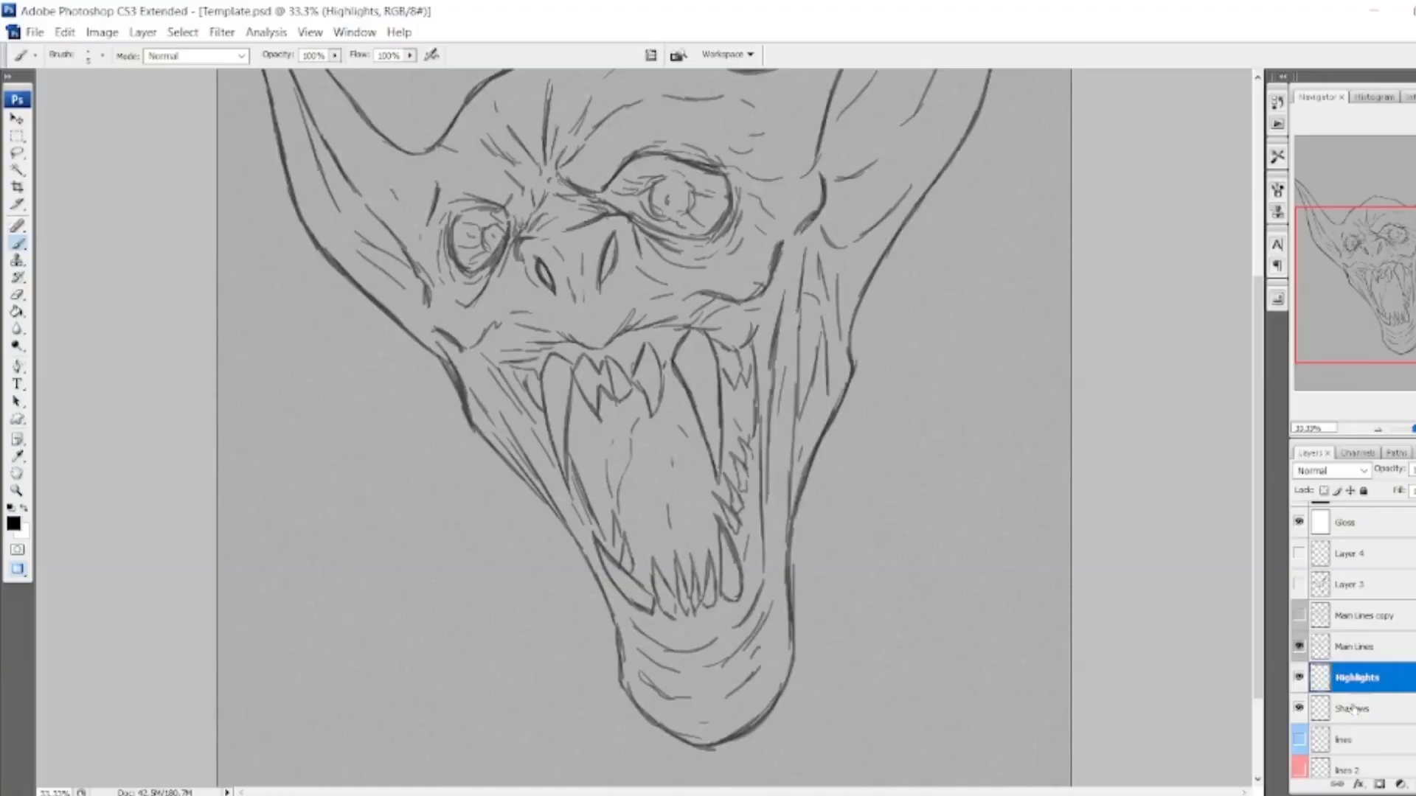
Tag the Shadows and Highlights layers with the gray color label and make Shadows the active layer.
{"action": "left_click", "coordinate": [1350, 709]}
{"action": "right_click", "coordinate": [1302, 716]}
{"action": "left_click", "coordinate": [1306, 709]}
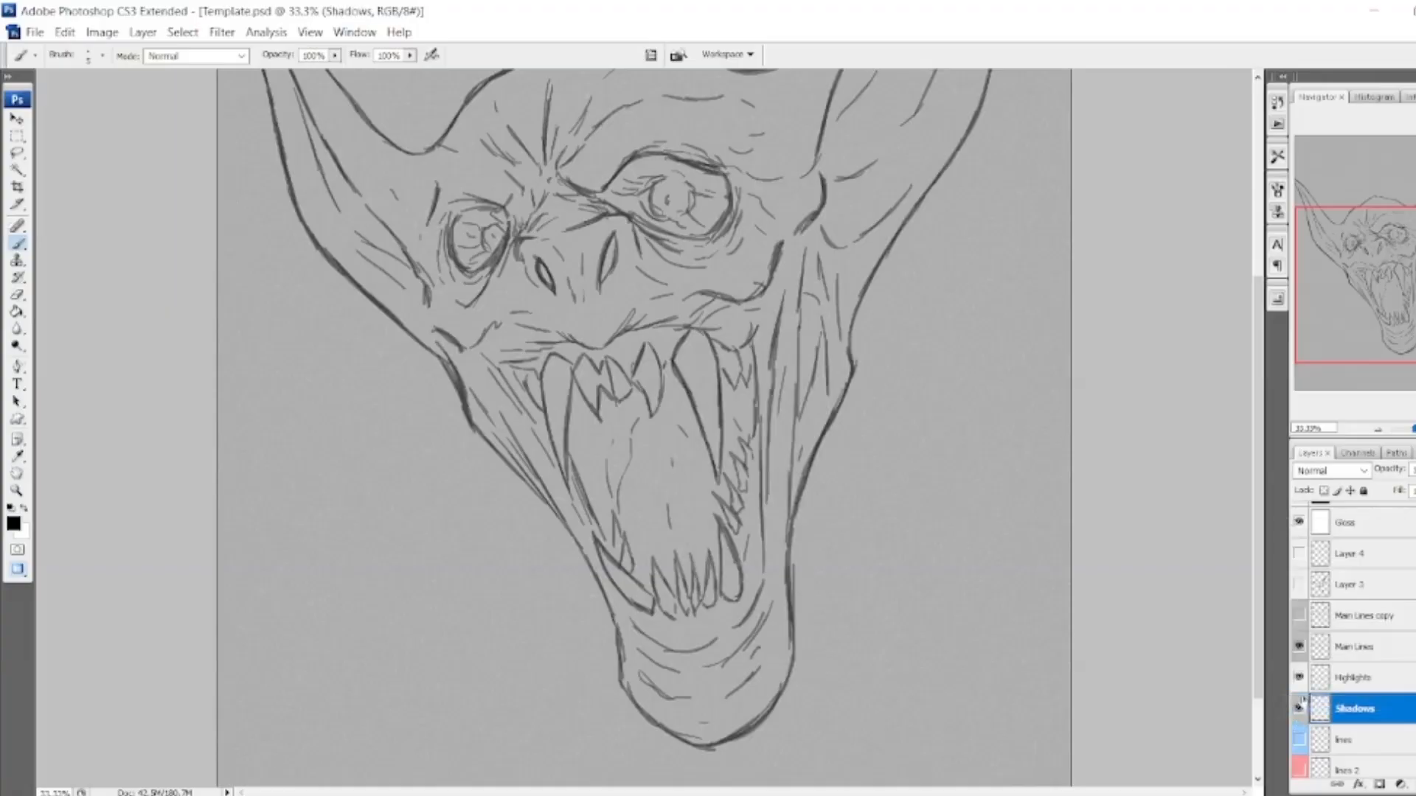
{"action": "right_click", "coordinate": [1301, 685]}
{"action": "left_click", "coordinate": [1318, 679]}
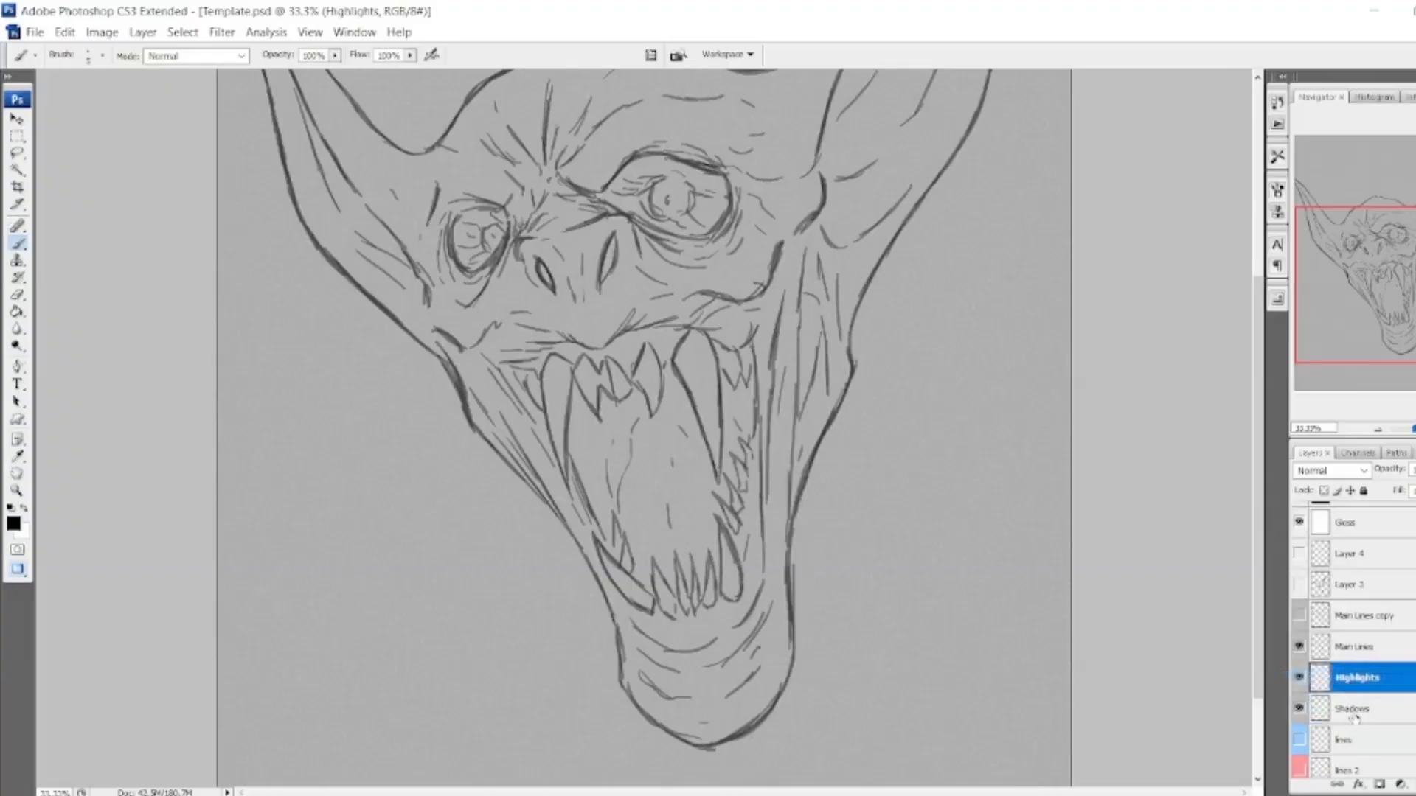
{"action": "left_click", "coordinate": [1354, 717]}
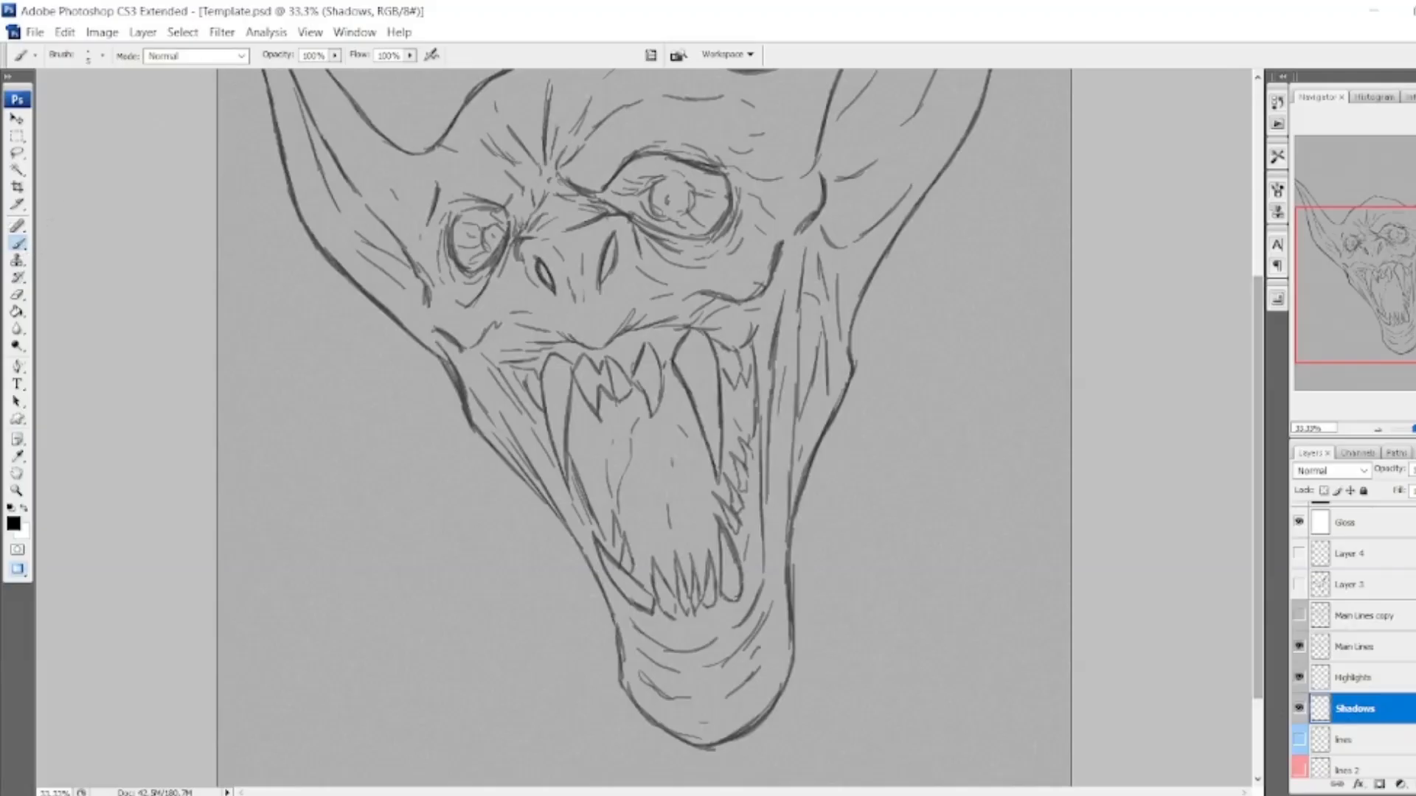
Show the Main Lines copy layer, lower its opacity, and compare the linework with Main Lines hidden and shown.
{"action": "left_click", "coordinate": [1299, 615]}
{"action": "left_click", "coordinate": [1366, 620]}
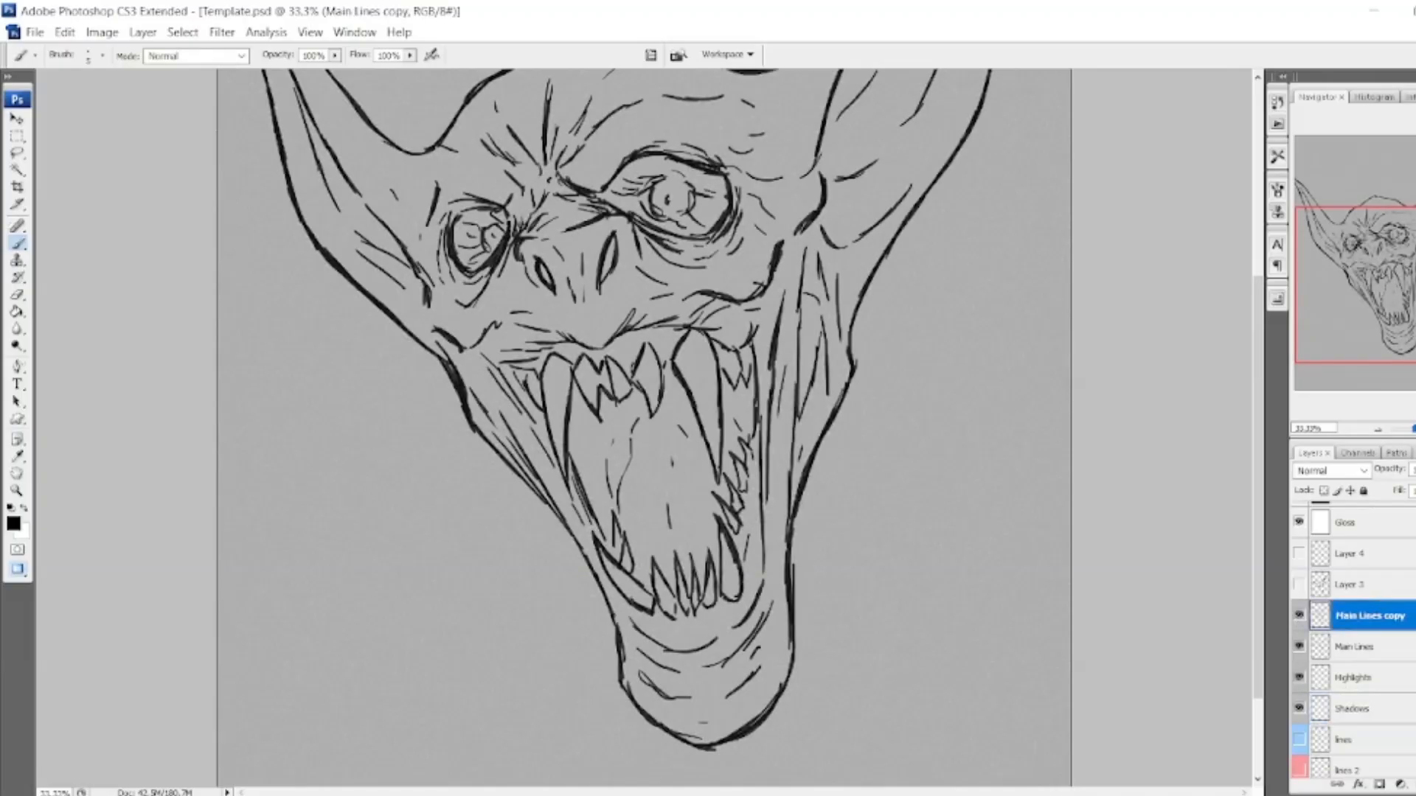
{"action": "left_click", "coordinate": [1414, 469]}
{"action": "left_click_drag", "start_coordinate": [1415, 486], "coordinate": [1405, 489]}
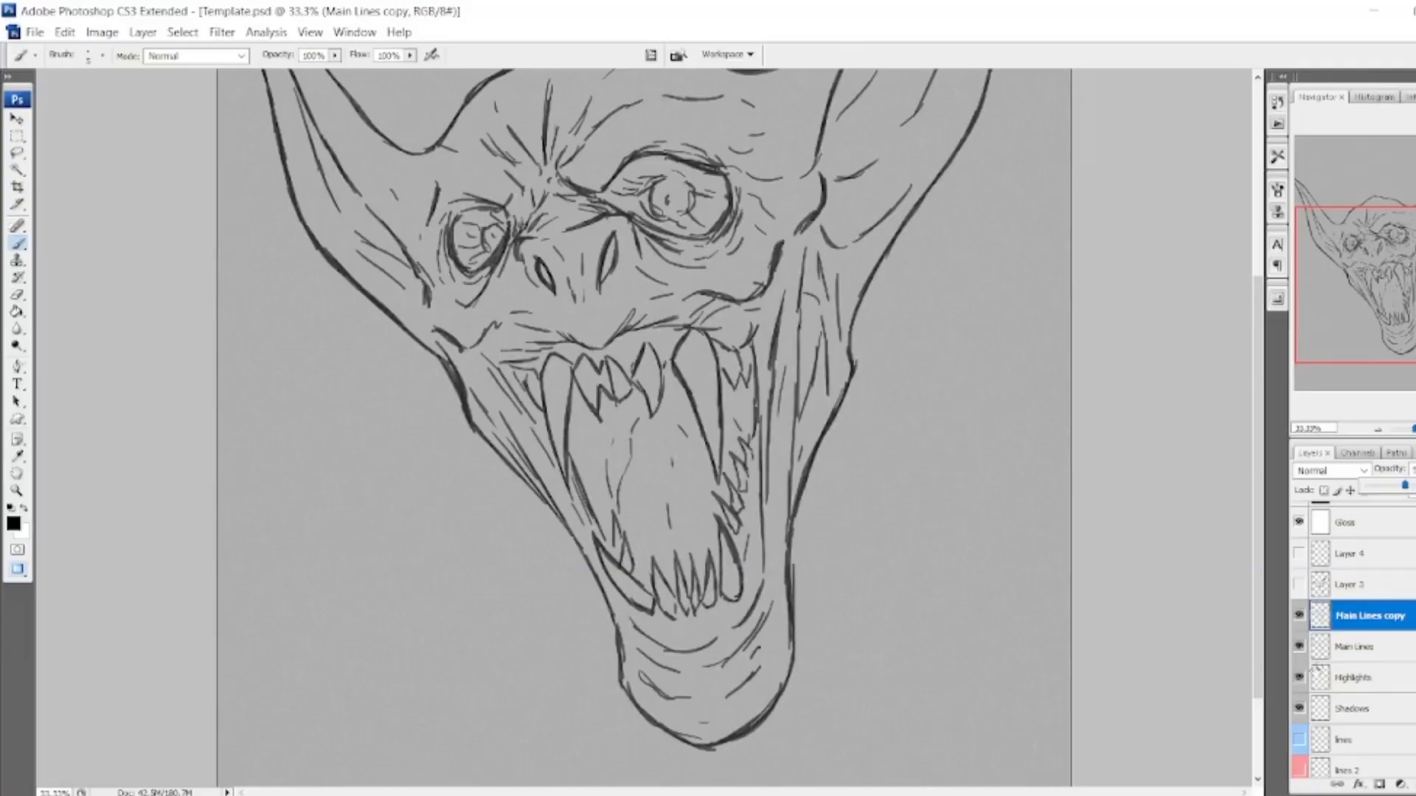
{"action": "left_click", "coordinate": [1300, 648]}
{"action": "left_click", "coordinate": [1301, 647]}
Make the Shadows layer active and give the brush a softer edge.
{"action": "left_click", "coordinate": [1353, 710]}
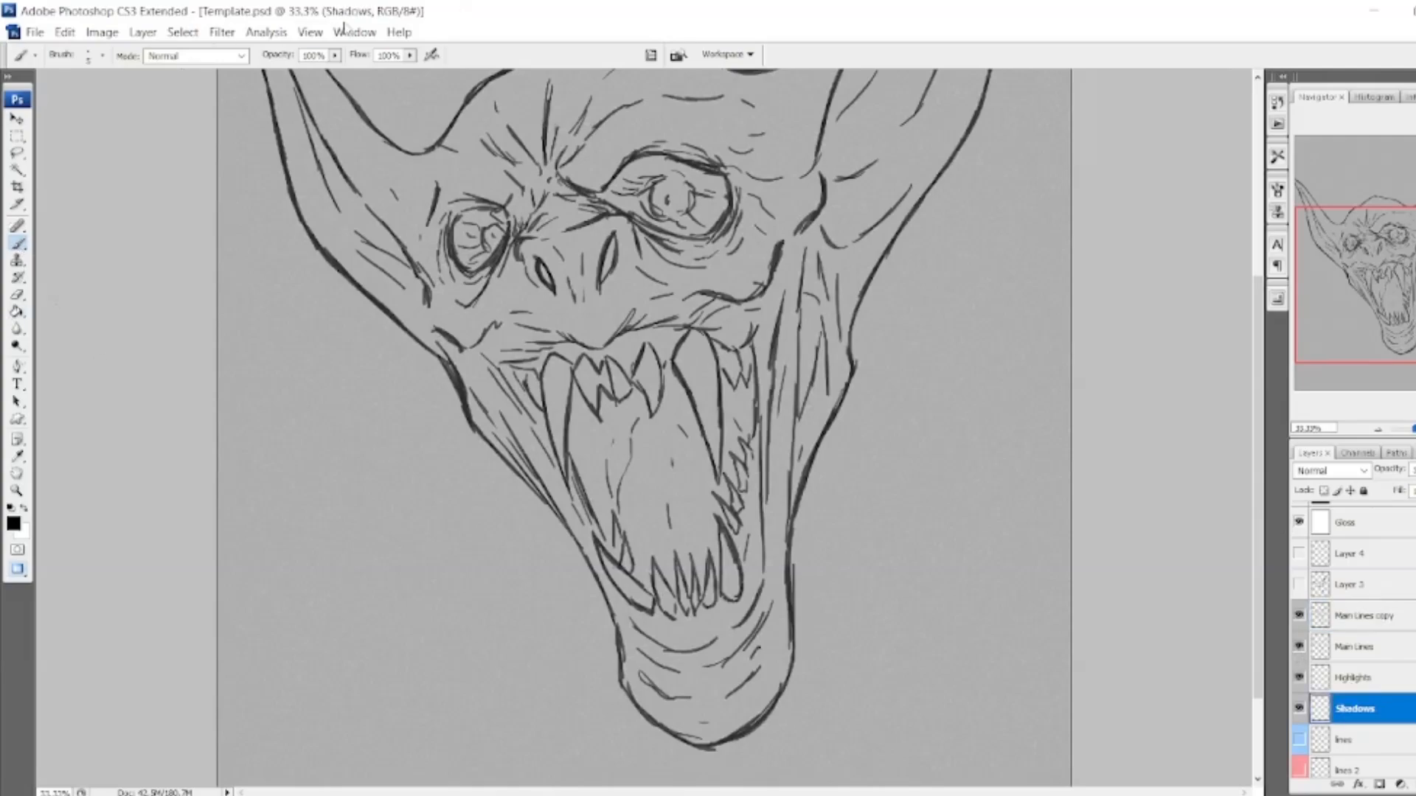
{"action": "left_click", "coordinate": [103, 55]}
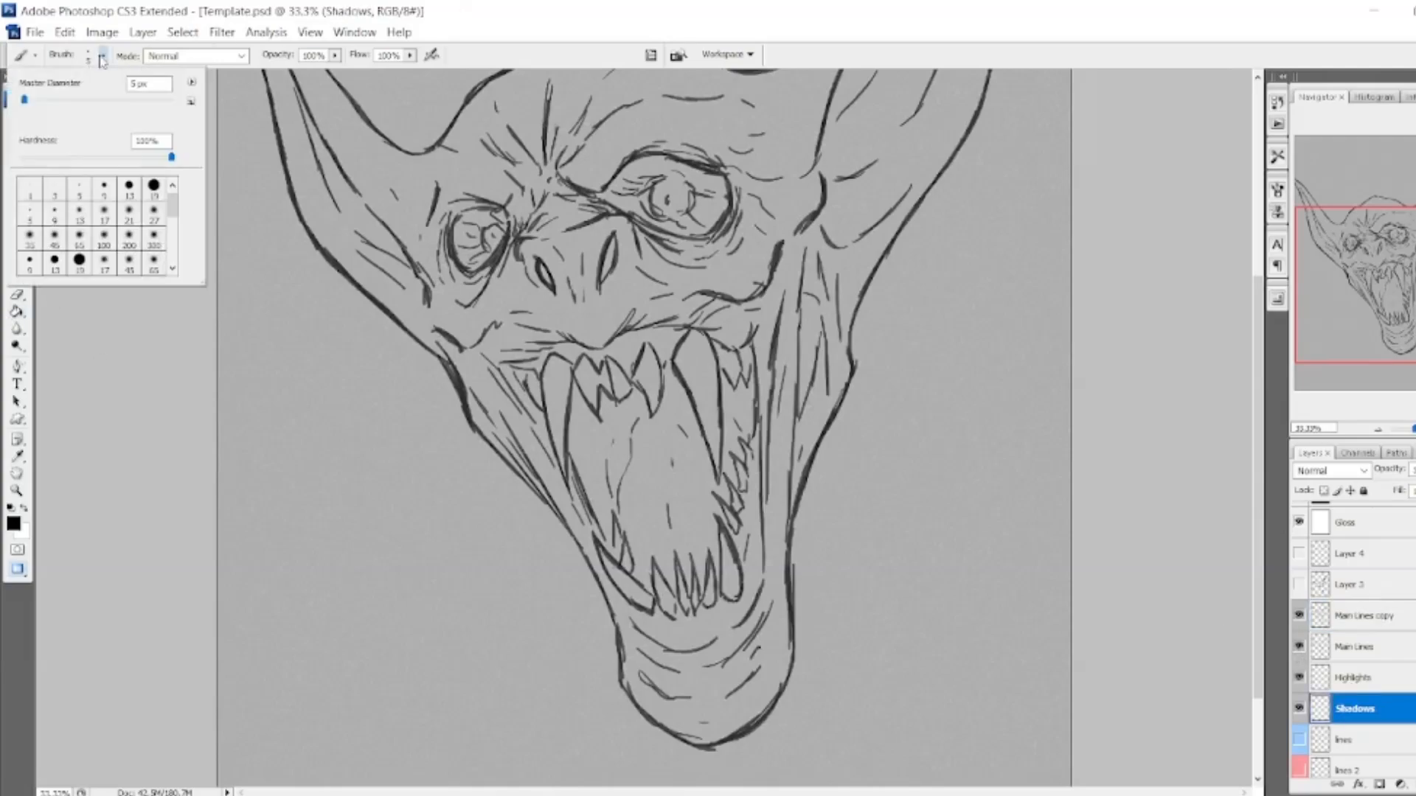
{"action": "left_click", "coordinate": [86, 158]}
{"action": "mouse_move", "coordinate": [86, 158]}
{"action": "left_mouse_down"}
{"action": "mouse_move", "coordinate": [69, 159]}
{"action": "mouse_move", "coordinate": [144, 158]}
{"action": "mouse_move", "coordinate": [98, 162]}
{"action": "left_mouse_up"}
{"action": "key", "text": "Return"}
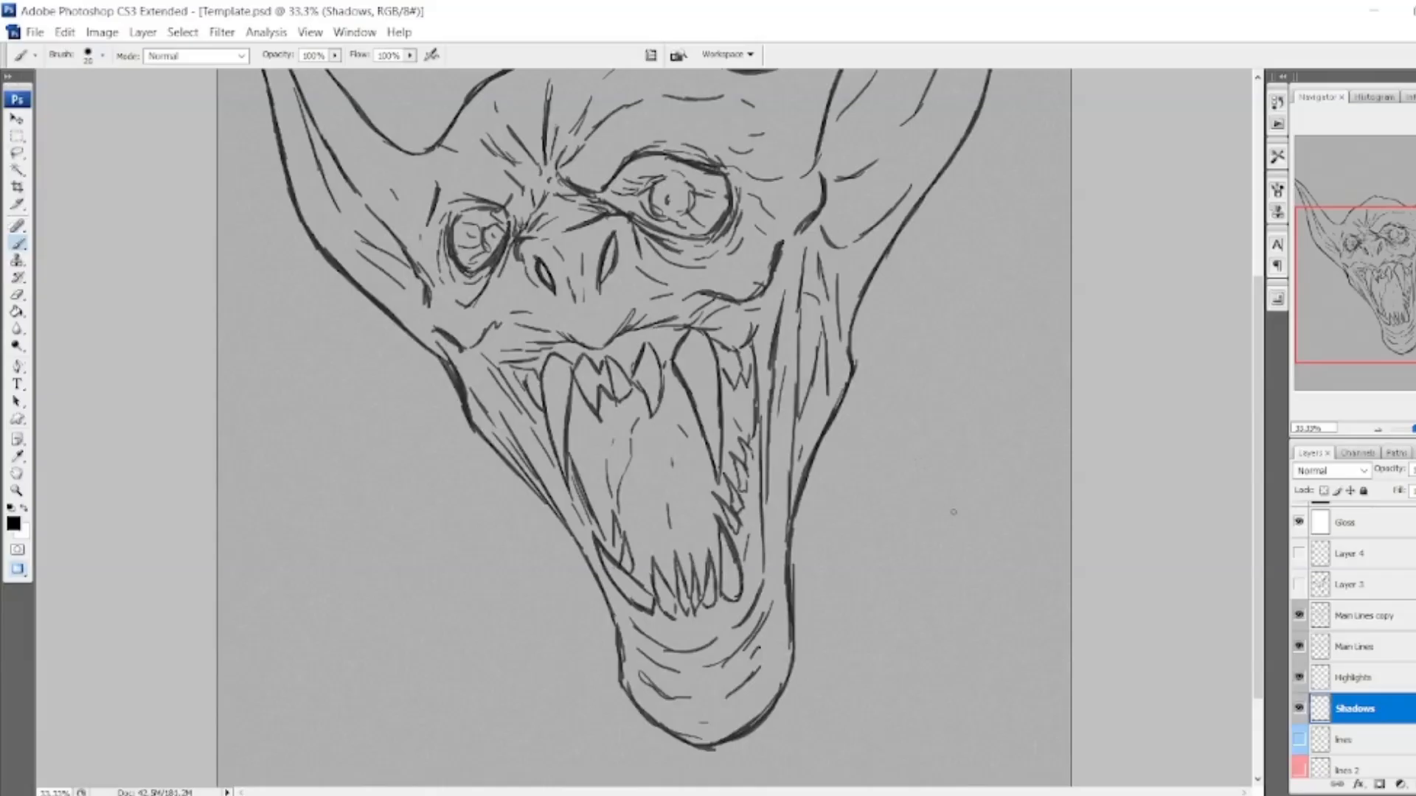
Enlarge the brush to 150 px, try a black stroke in the empty area beside the jaw, and undo it.
{"action": "key", "text": "bracketright"}
{"action": "key", "text": "bracketright"}
{"action": "key", "text": "bracketright"}
{"action": "key", "text": "bracketright"}
{"action": "key", "text": "bracketright"}
{"action": "key", "text": "bracketright"}
{"action": "key", "text": "bracketright"}
{"action": "key", "text": "bracketright"}
{"action": "left_click_drag", "start_coordinate": [953, 438], "coordinate": [922, 535]}
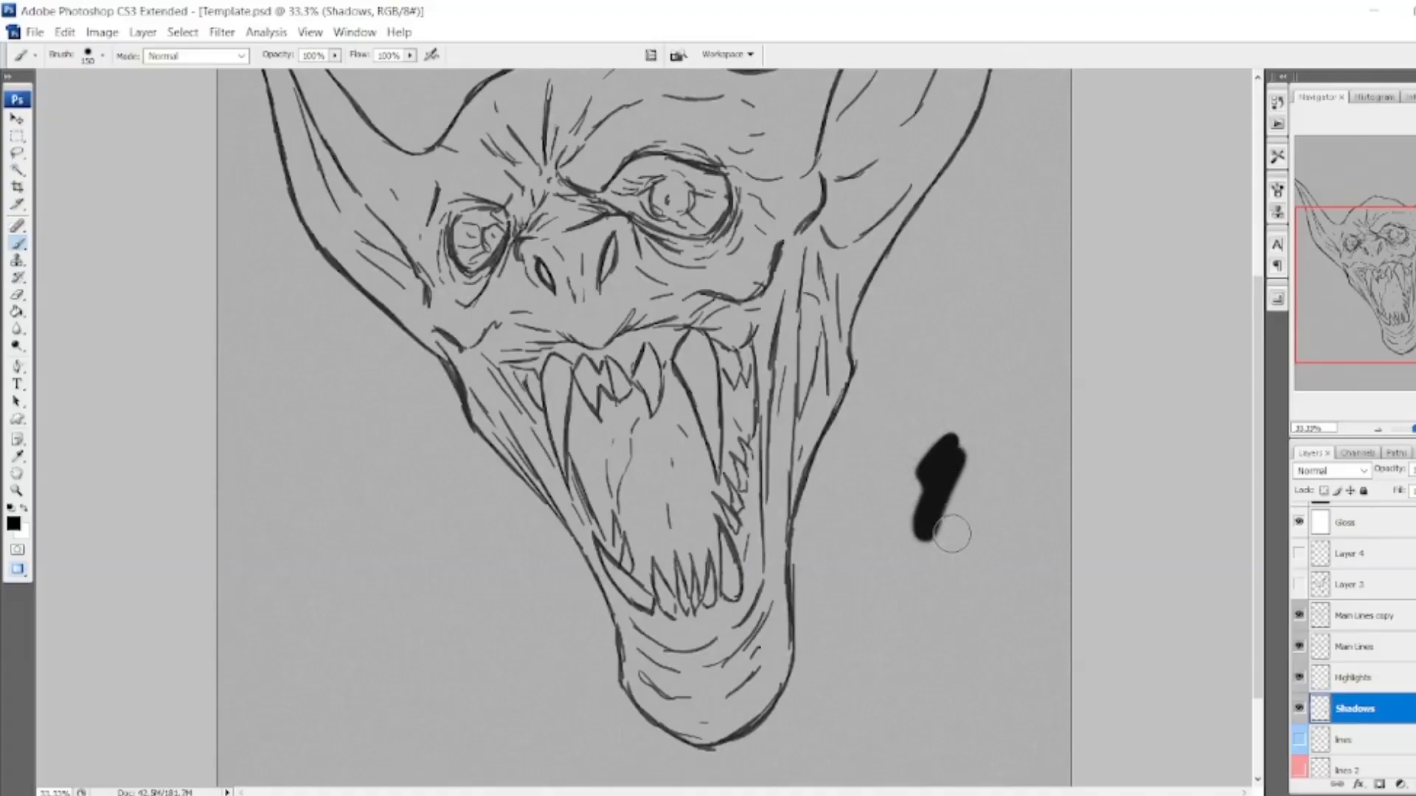
{"action": "key", "text": "ctrl+z"}
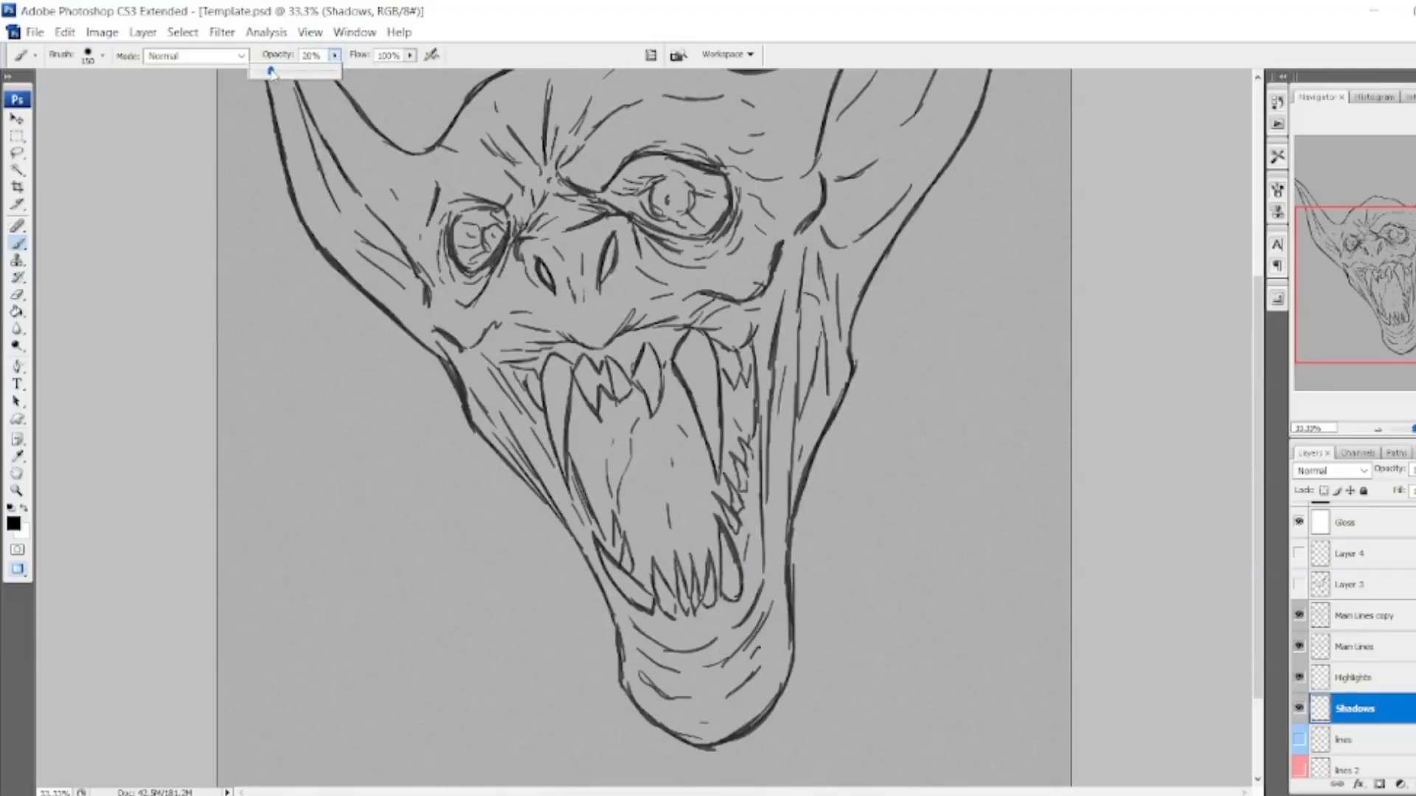
Try a faint stroke at 20% brush opacity beside the head, then check the Eraser's brush settings.
{"action": "mouse_move", "coordinate": [891, 337]}
{"action": "left_mouse_down"}
{"action": "mouse_move", "coordinate": [910, 341]}
{"action": "mouse_move", "coordinate": [912, 376]}
{"action": "mouse_move", "coordinate": [910, 315]}
{"action": "left_mouse_up"}
{"action": "left_click", "coordinate": [19, 295]}
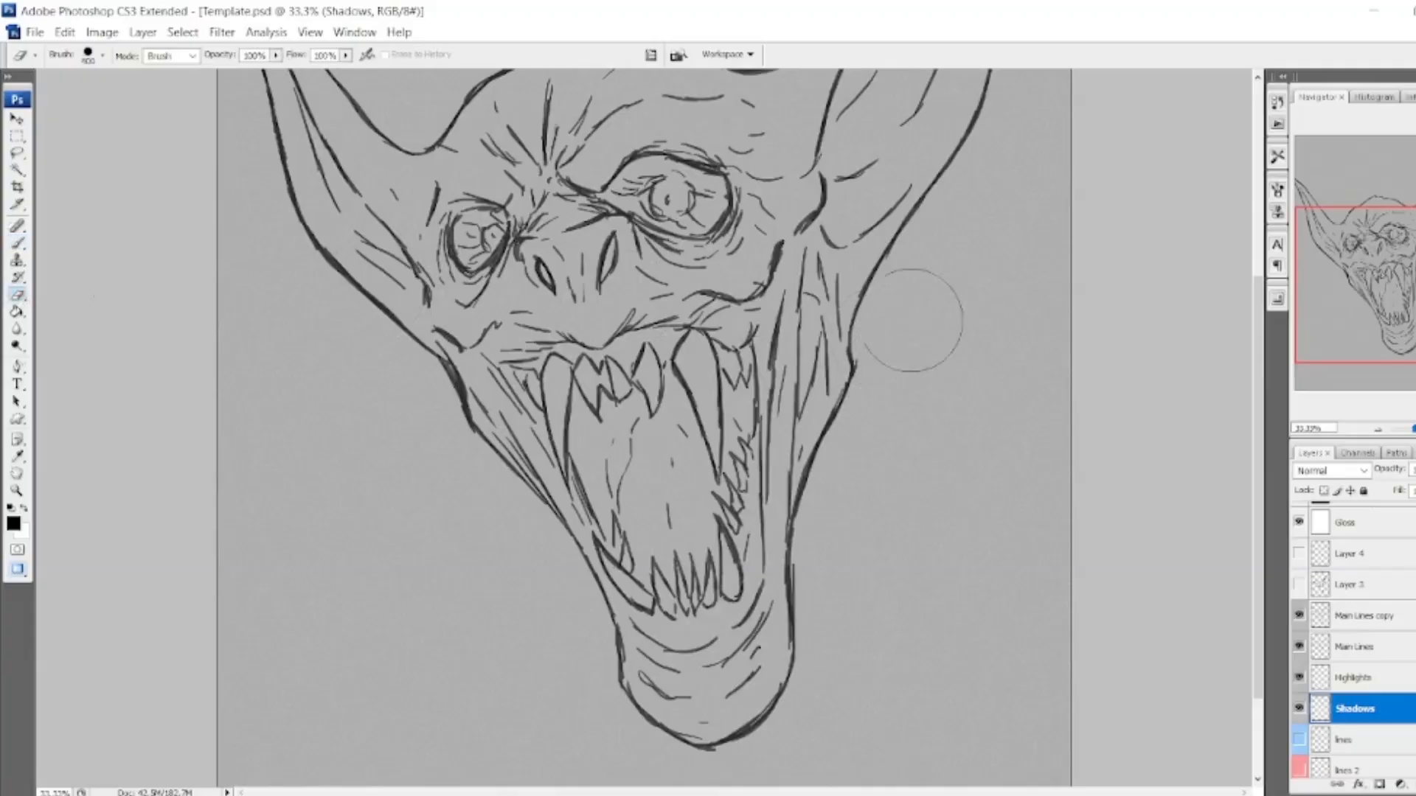
{"action": "left_click", "coordinate": [94, 59]}
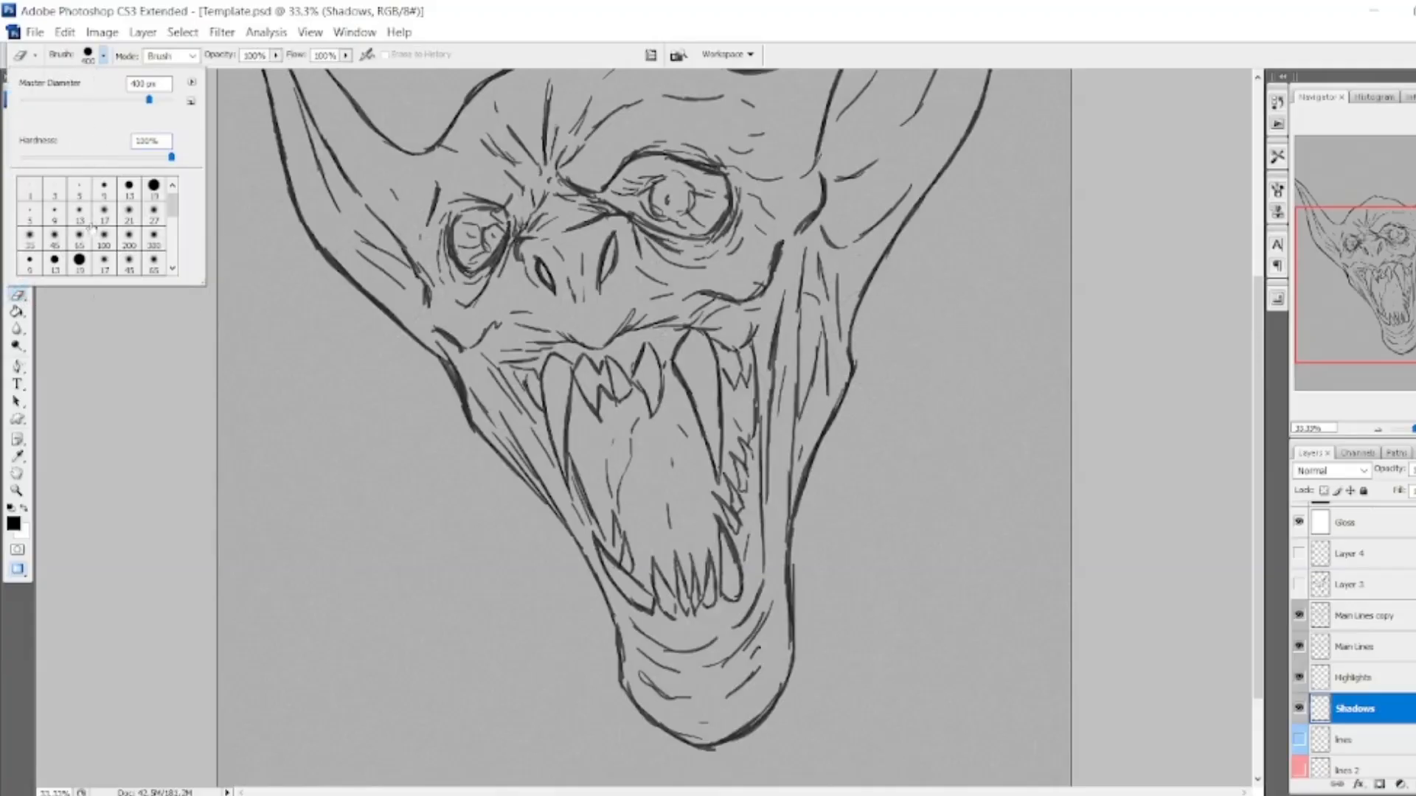
{"action": "left_click", "coordinate": [90, 59]}
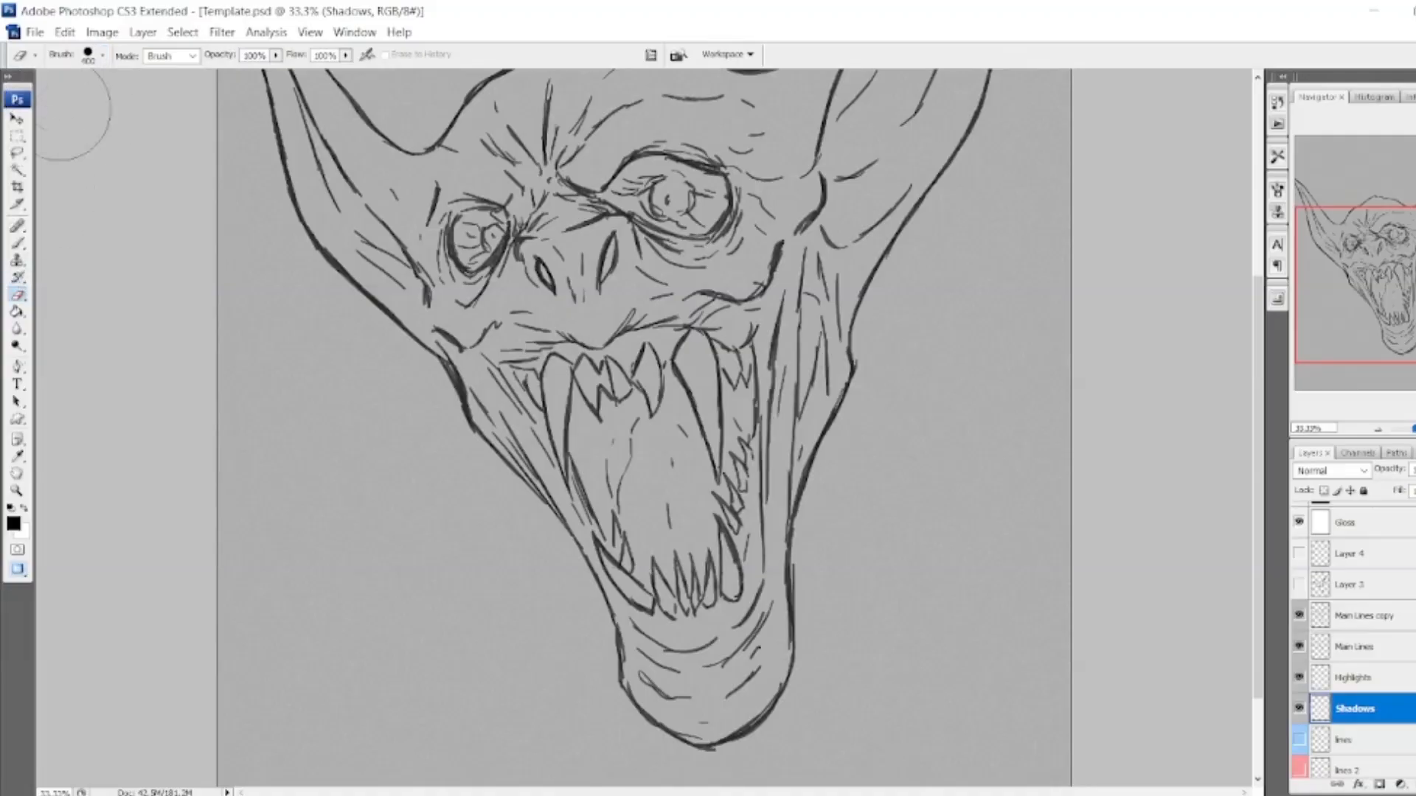
Soften the brush to 37% hardness, try a faint stroke beside the jaw, and undo it.
{"action": "left_click", "coordinate": [19, 244]}
{"action": "left_click", "coordinate": [94, 59]}
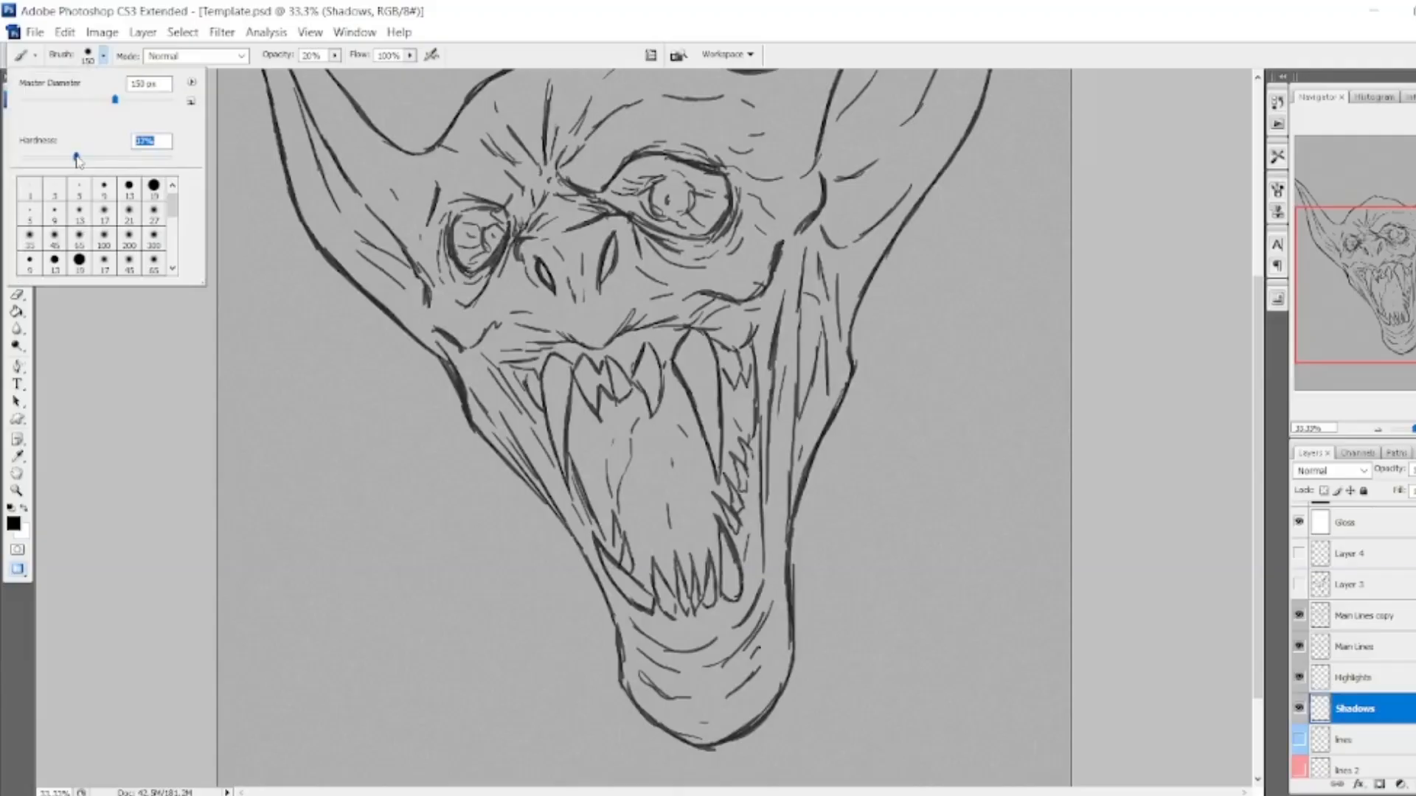
{"action": "mouse_move", "coordinate": [992, 370]}
{"action": "left_mouse_down"}
{"action": "mouse_move", "coordinate": [928, 400]}
{"action": "mouse_move", "coordinate": [958, 431]}
{"action": "left_mouse_up"}
{"action": "key", "text": "ctrl+z"}
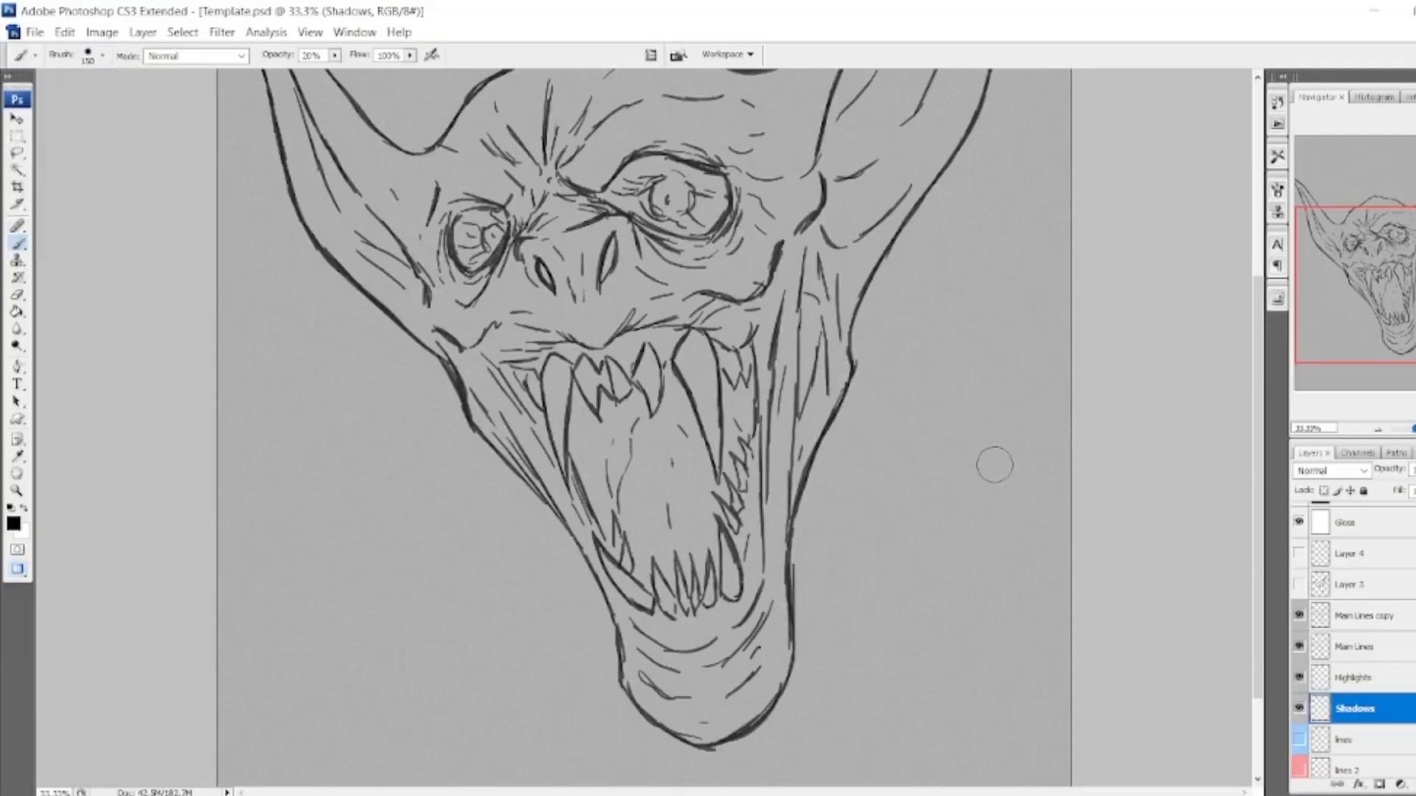
On the Shadows layer, paint broad soft shadows above the larger eye, over the forehead, and into both ears.
{"action": "left_click", "coordinate": [1345, 679]}
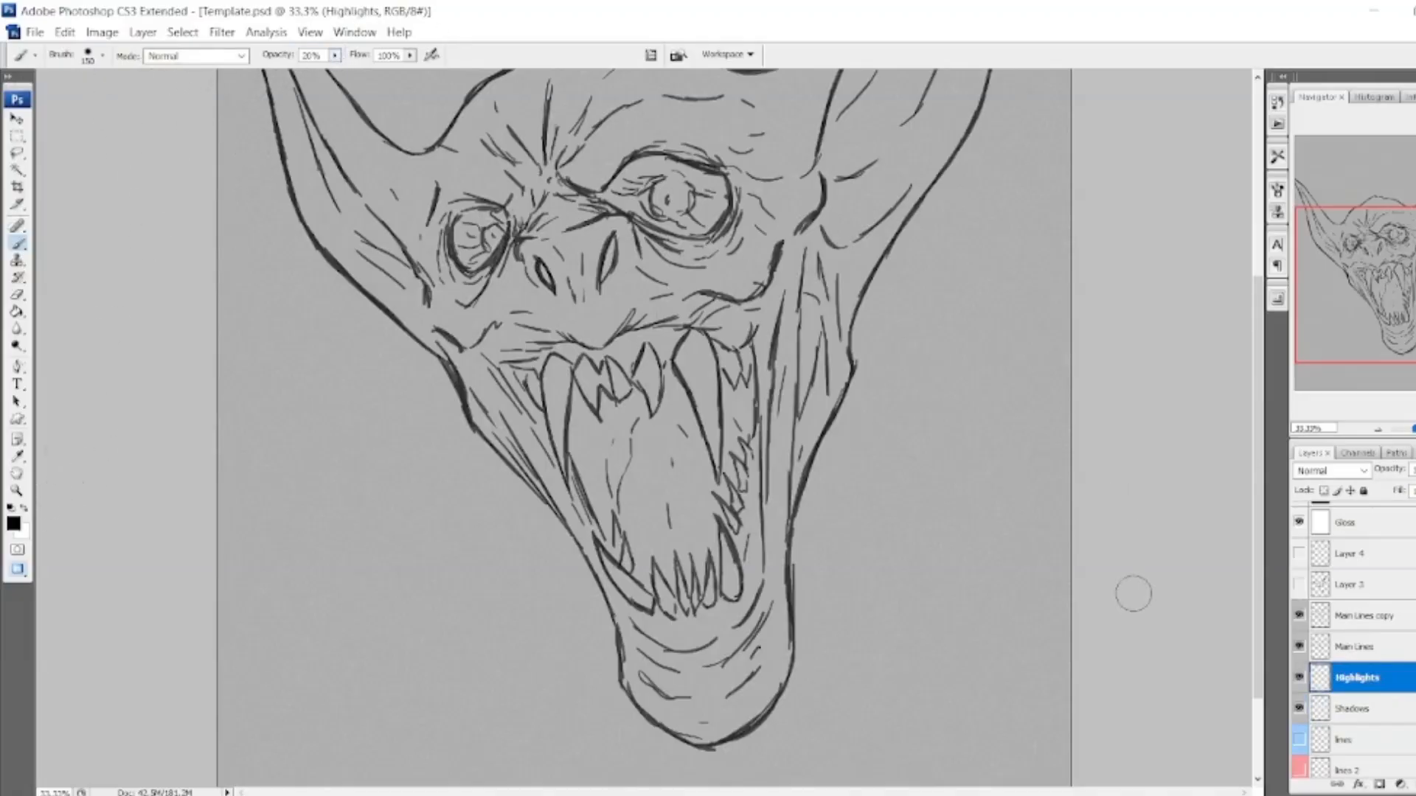
{"action": "left_click", "coordinate": [1354, 709]}
{"action": "scroll", "coordinate": [642, 428], "scroll_direction": "up", "scroll_amount": 1}
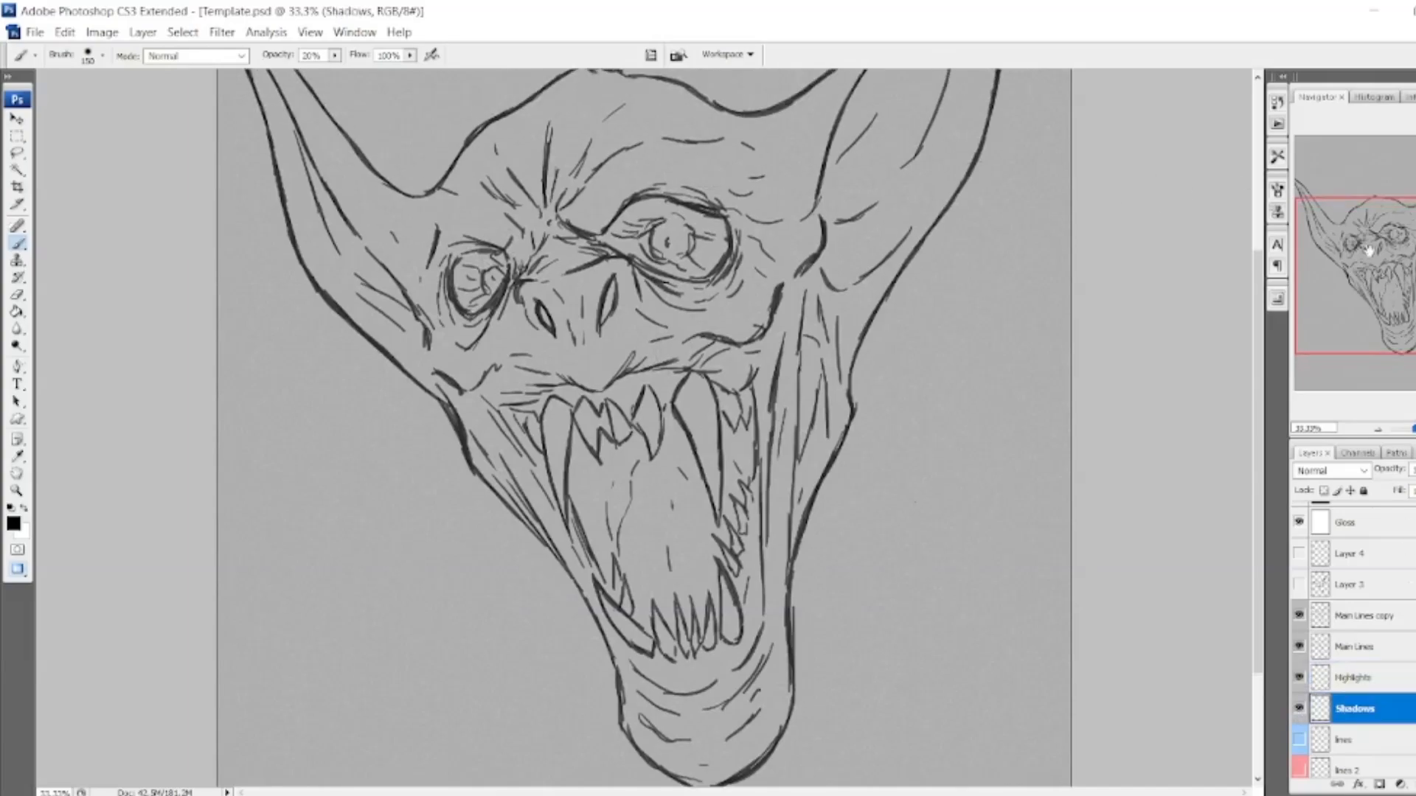
{"action": "scroll", "coordinate": [618, 428], "scroll_direction": "up", "scroll_amount": 1}
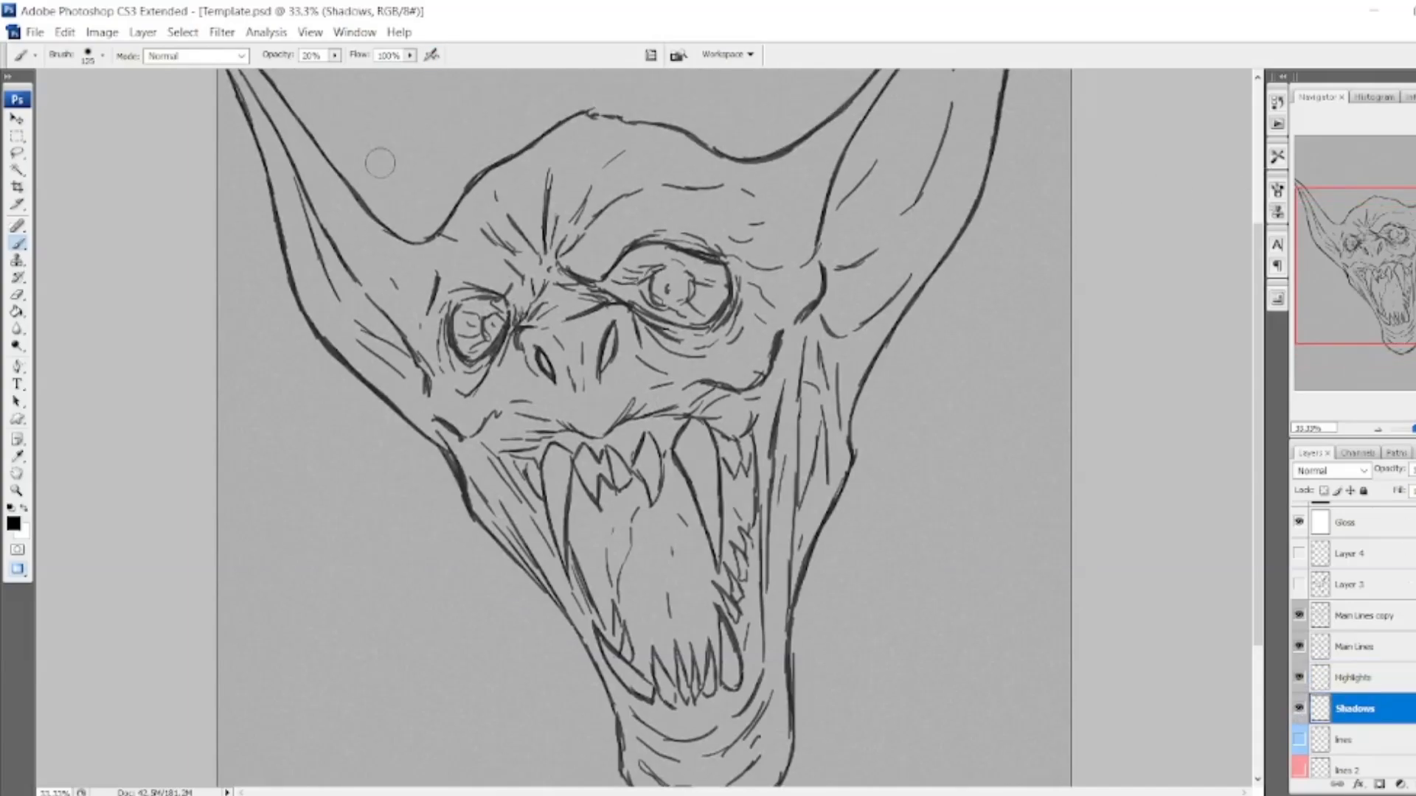
{"action": "mouse_move", "coordinate": [628, 265]}
{"action": "left_mouse_down"}
{"action": "mouse_move", "coordinate": [723, 239]}
{"action": "mouse_move", "coordinate": [731, 306]}
{"action": "mouse_move", "coordinate": [700, 335]}
{"action": "mouse_move", "coordinate": [602, 282]}
{"action": "mouse_move", "coordinate": [732, 327]}
{"action": "mouse_move", "coordinate": [736, 286]}
{"action": "mouse_move", "coordinate": [649, 238]}
{"action": "mouse_move", "coordinate": [594, 263]}
{"action": "mouse_move", "coordinate": [660, 227]}
{"action": "mouse_move", "coordinate": [700, 225]}
{"action": "left_mouse_up"}
{"action": "key", "text": "bracketright"}
{"action": "key", "text": "bracketright"}
{"action": "key", "text": "bracketright"}
{"action": "mouse_move", "coordinate": [583, 258]}
{"action": "left_mouse_down"}
{"action": "mouse_move", "coordinate": [651, 203]}
{"action": "mouse_move", "coordinate": [737, 354]}
{"action": "mouse_move", "coordinate": [708, 369]}
{"action": "mouse_move", "coordinate": [767, 221]}
{"action": "mouse_move", "coordinate": [572, 259]}
{"action": "mouse_move", "coordinate": [590, 200]}
{"action": "mouse_move", "coordinate": [516, 288]}
{"action": "mouse_move", "coordinate": [501, 368]}
{"action": "mouse_move", "coordinate": [435, 302]}
{"action": "mouse_move", "coordinate": [516, 354]}
{"action": "mouse_move", "coordinate": [435, 273]}
{"action": "mouse_move", "coordinate": [546, 236]}
{"action": "mouse_move", "coordinate": [649, 168]}
{"action": "mouse_move", "coordinate": [767, 243]}
{"action": "mouse_move", "coordinate": [663, 339]}
{"action": "mouse_move", "coordinate": [560, 317]}
{"action": "mouse_move", "coordinate": [509, 357]}
{"action": "mouse_move", "coordinate": [457, 369]}
{"action": "mouse_move", "coordinate": [332, 214]}
{"action": "mouse_move", "coordinate": [383, 347]}
{"action": "mouse_move", "coordinate": [265, 169]}
{"action": "left_mouse_up"}
{"action": "mouse_move", "coordinate": [811, 236]}
{"action": "left_mouse_down"}
{"action": "mouse_move", "coordinate": [804, 164]}
{"action": "mouse_move", "coordinate": [801, 249]}
{"action": "mouse_move", "coordinate": [819, 195]}
{"action": "mouse_move", "coordinate": [875, 168]}
{"action": "left_mouse_up"}
Extend the shadow up the larger ear, then darken around both eye sockets with a smaller brush.
{"action": "scroll", "coordinate": [812, 243], "scroll_direction": "up", "scroll_amount": 2}
{"action": "mouse_move", "coordinate": [782, 243]}
{"action": "left_mouse_down"}
{"action": "mouse_move", "coordinate": [937, 88]}
{"action": "mouse_move", "coordinate": [870, 391]}
{"action": "mouse_move", "coordinate": [1025, 74]}
{"action": "left_mouse_up"}
{"action": "mouse_move", "coordinate": [723, 188]}
{"action": "left_mouse_down"}
{"action": "mouse_move", "coordinate": [607, 246]}
{"action": "mouse_move", "coordinate": [692, 271]}
{"action": "mouse_move", "coordinate": [566, 295]}
{"action": "mouse_move", "coordinate": [496, 354]}
{"action": "mouse_move", "coordinate": [521, 374]}
{"action": "mouse_move", "coordinate": [498, 408]}
{"action": "left_mouse_up"}
{"action": "key", "text": "bracketleft"}
{"action": "key", "text": "bracketleft"}
{"action": "key", "text": "bracketleft"}
{"action": "key", "text": "bracketleft"}
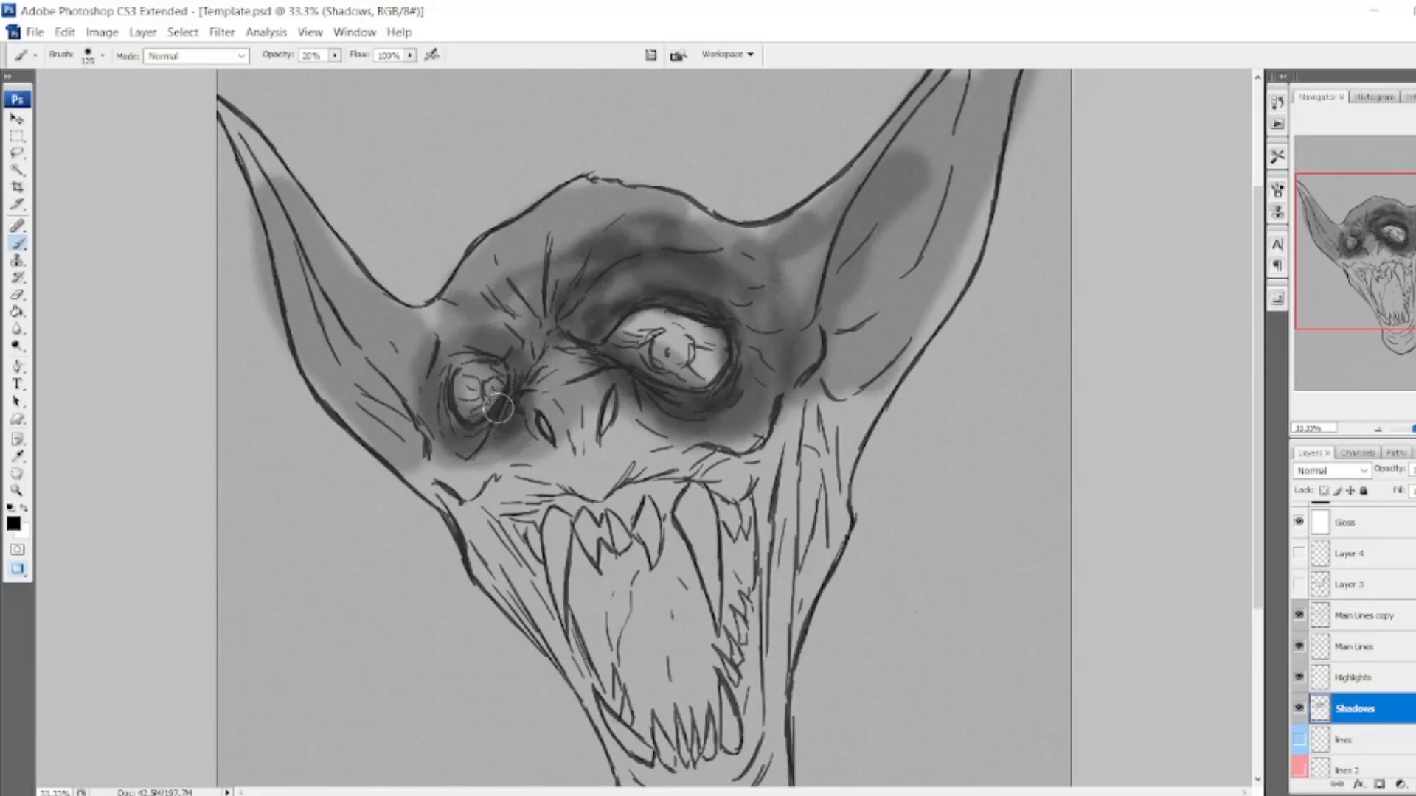
{"action": "mouse_move", "coordinate": [483, 440]}
{"action": "left_mouse_down"}
{"action": "mouse_move", "coordinate": [448, 442]}
{"action": "mouse_move", "coordinate": [438, 401]}
{"action": "mouse_move", "coordinate": [476, 442]}
{"action": "left_mouse_up"}
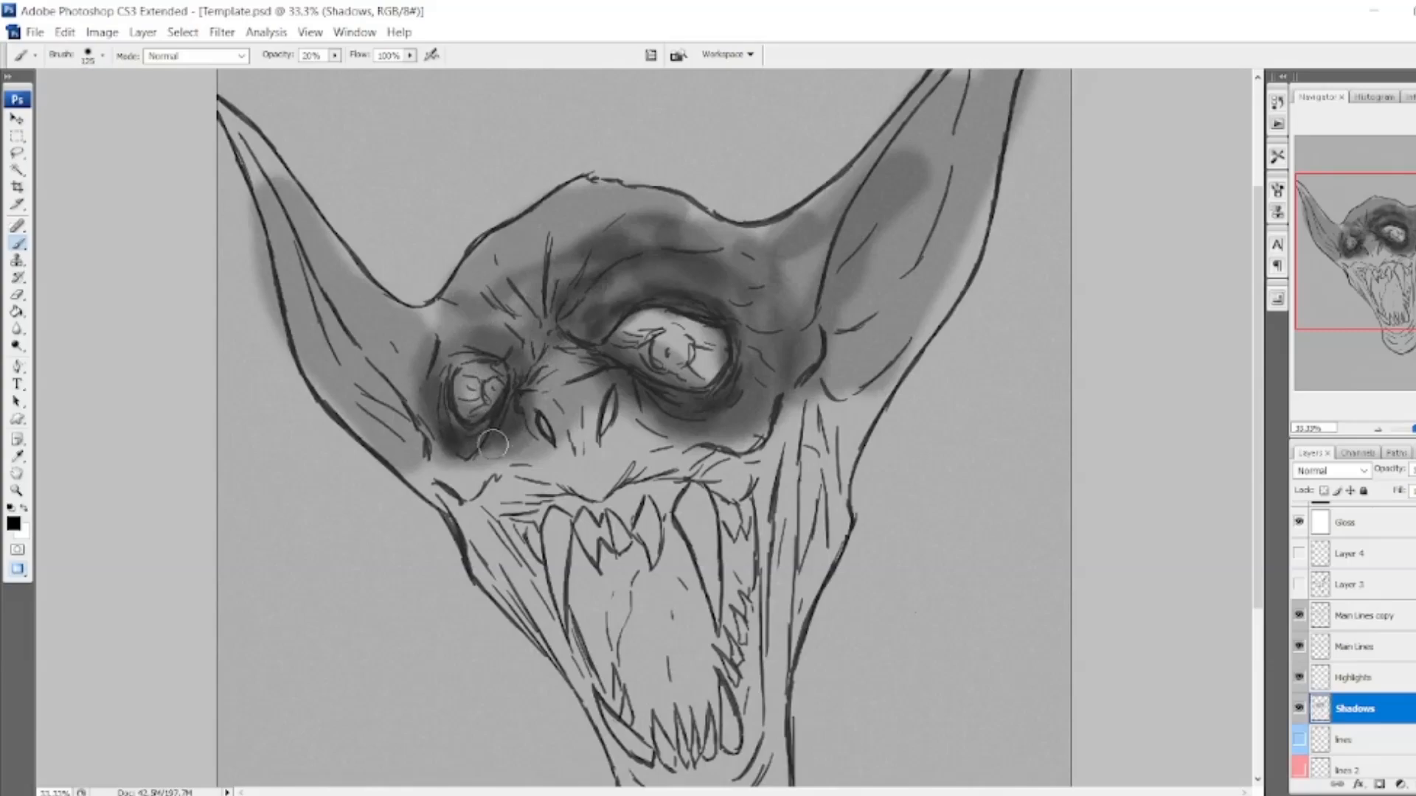
Darken the area between the eyes and build up deep shadow inside both ears.
{"action": "mouse_move", "coordinate": [637, 368]}
{"action": "left_mouse_down"}
{"action": "mouse_move", "coordinate": [743, 386]}
{"action": "mouse_move", "coordinate": [746, 362]}
{"action": "mouse_move", "coordinate": [662, 305]}
{"action": "mouse_move", "coordinate": [598, 334]}
{"action": "mouse_move", "coordinate": [652, 303]}
{"action": "mouse_move", "coordinate": [748, 341]}
{"action": "mouse_move", "coordinate": [739, 411]}
{"action": "mouse_move", "coordinate": [612, 369]}
{"action": "mouse_move", "coordinate": [539, 366]}
{"action": "mouse_move", "coordinate": [593, 356]}
{"action": "mouse_move", "coordinate": [539, 373]}
{"action": "left_mouse_up"}
{"action": "mouse_move", "coordinate": [258, 176]}
{"action": "left_mouse_down"}
{"action": "mouse_move", "coordinate": [369, 391]}
{"action": "mouse_move", "coordinate": [280, 236]}
{"action": "mouse_move", "coordinate": [313, 329]}
{"action": "mouse_move", "coordinate": [399, 450]}
{"action": "mouse_move", "coordinate": [273, 243]}
{"action": "mouse_move", "coordinate": [236, 144]}
{"action": "left_mouse_up"}
{"action": "mouse_move", "coordinate": [823, 324]}
{"action": "left_mouse_down"}
{"action": "mouse_move", "coordinate": [916, 129]}
{"action": "mouse_move", "coordinate": [831, 318]}
{"action": "mouse_move", "coordinate": [926, 120]}
{"action": "mouse_move", "coordinate": [824, 339]}
{"action": "mouse_move", "coordinate": [969, 114]}
{"action": "left_mouse_up"}
{"action": "scroll", "coordinate": [969, 114], "scroll_direction": "up", "scroll_amount": 3}
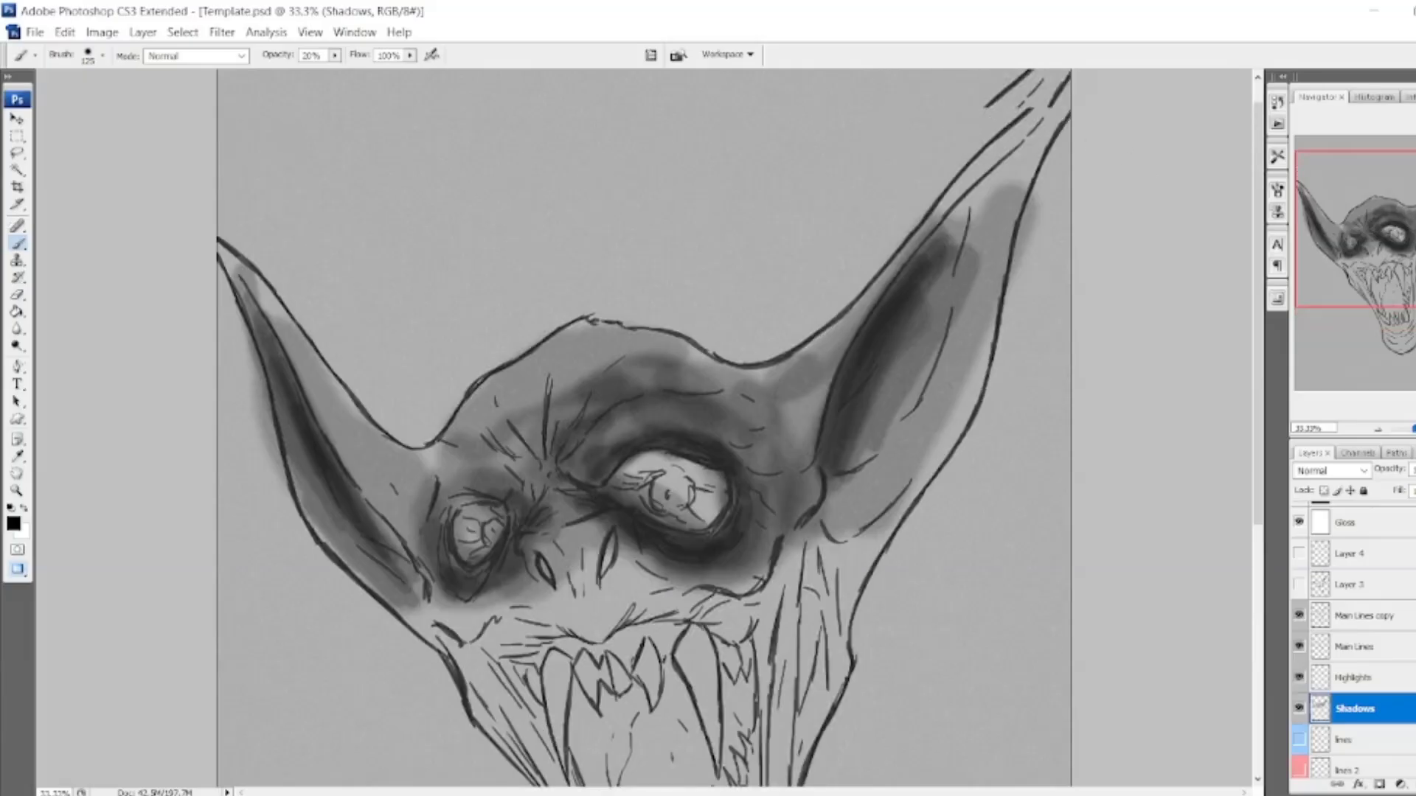
{"action": "mouse_move", "coordinate": [1003, 159]}
{"action": "left_mouse_down"}
{"action": "mouse_move", "coordinate": [896, 390]}
{"action": "mouse_move", "coordinate": [841, 457]}
{"action": "mouse_move", "coordinate": [1004, 165]}
{"action": "mouse_move", "coordinate": [1018, 171]}
{"action": "mouse_move", "coordinate": [952, 221]}
{"action": "mouse_move", "coordinate": [837, 472]}
{"action": "mouse_move", "coordinate": [854, 507]}
{"action": "left_mouse_up"}
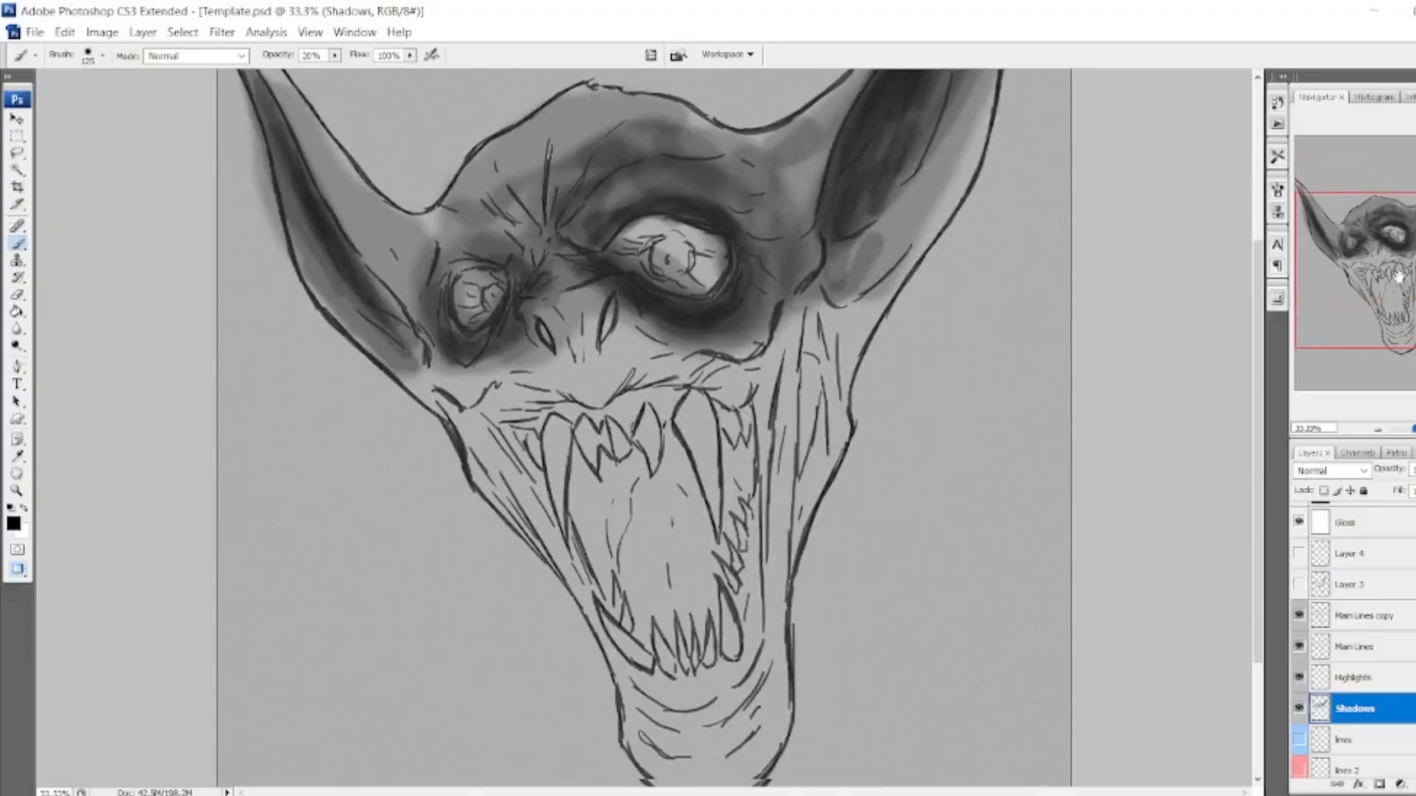
Hide the grey Layer1 to examine the shading on white, then show it again.
{"action": "scroll", "coordinate": [856, 507], "scroll_direction": "down", "scroll_amount": 5}
{"action": "scroll", "coordinate": [1267, 708], "scroll_direction": "down", "scroll_amount": 3}
{"action": "left_click", "coordinate": [1361, 704]}
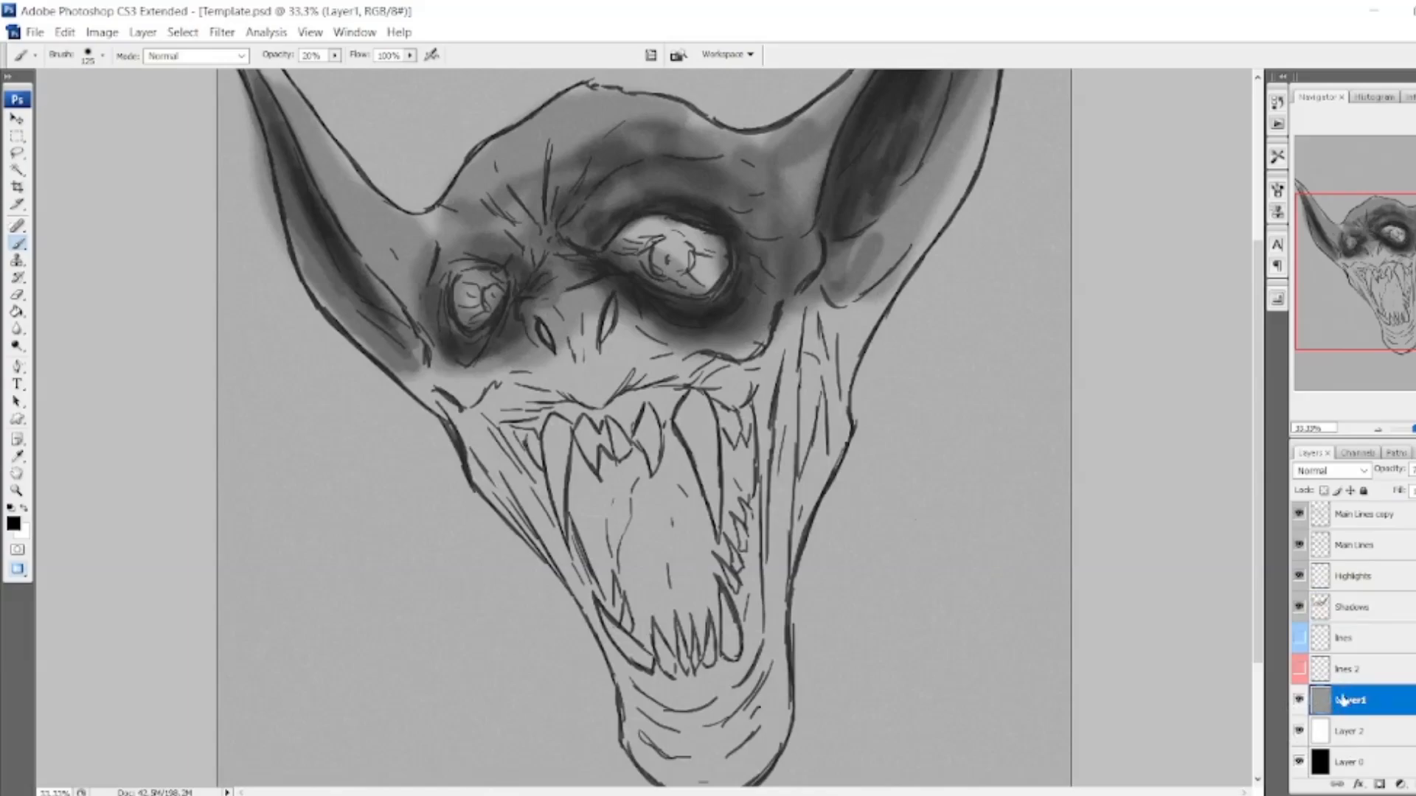
{"action": "left_click", "coordinate": [1299, 700]}
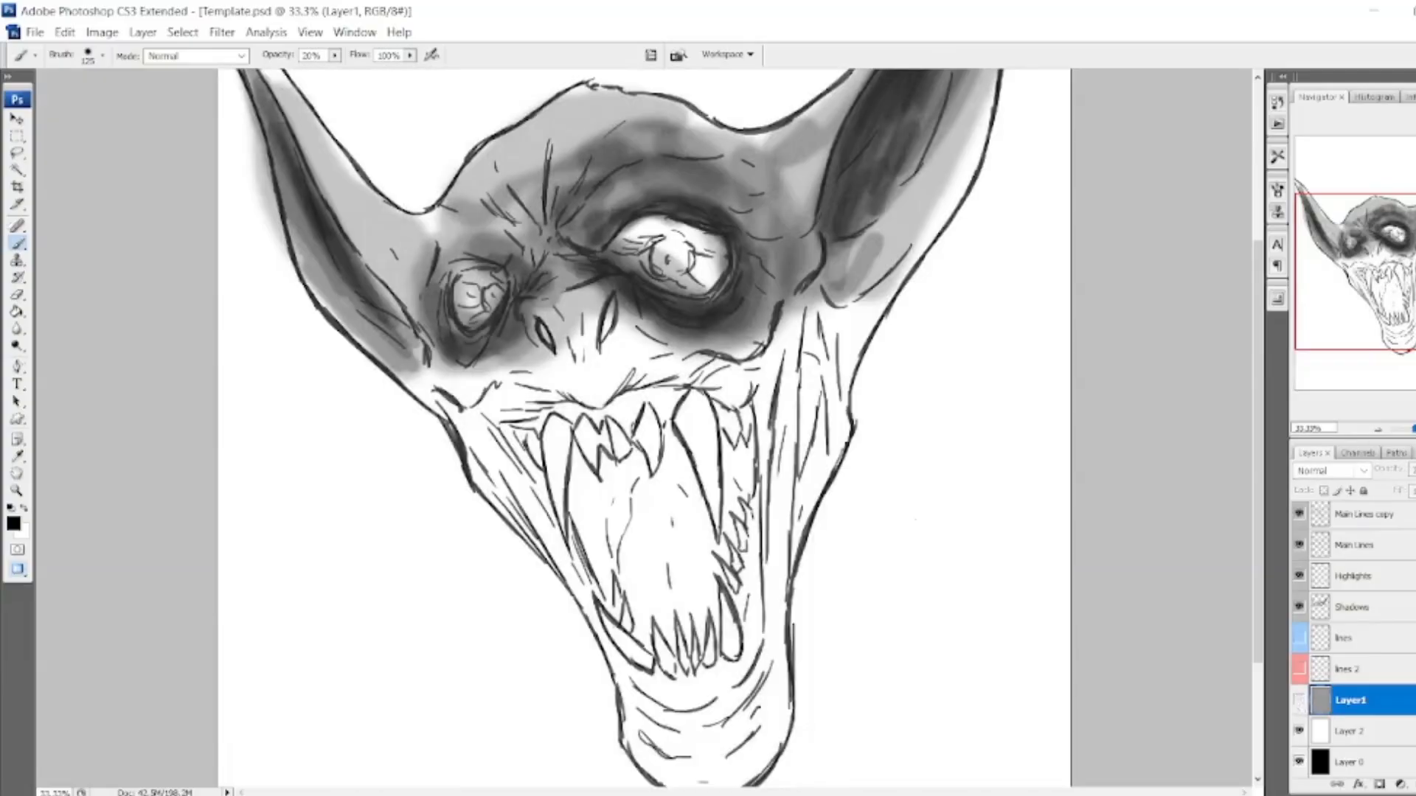
{"action": "scroll", "coordinate": [627, 428], "scroll_direction": "down", "scroll_amount": 3}
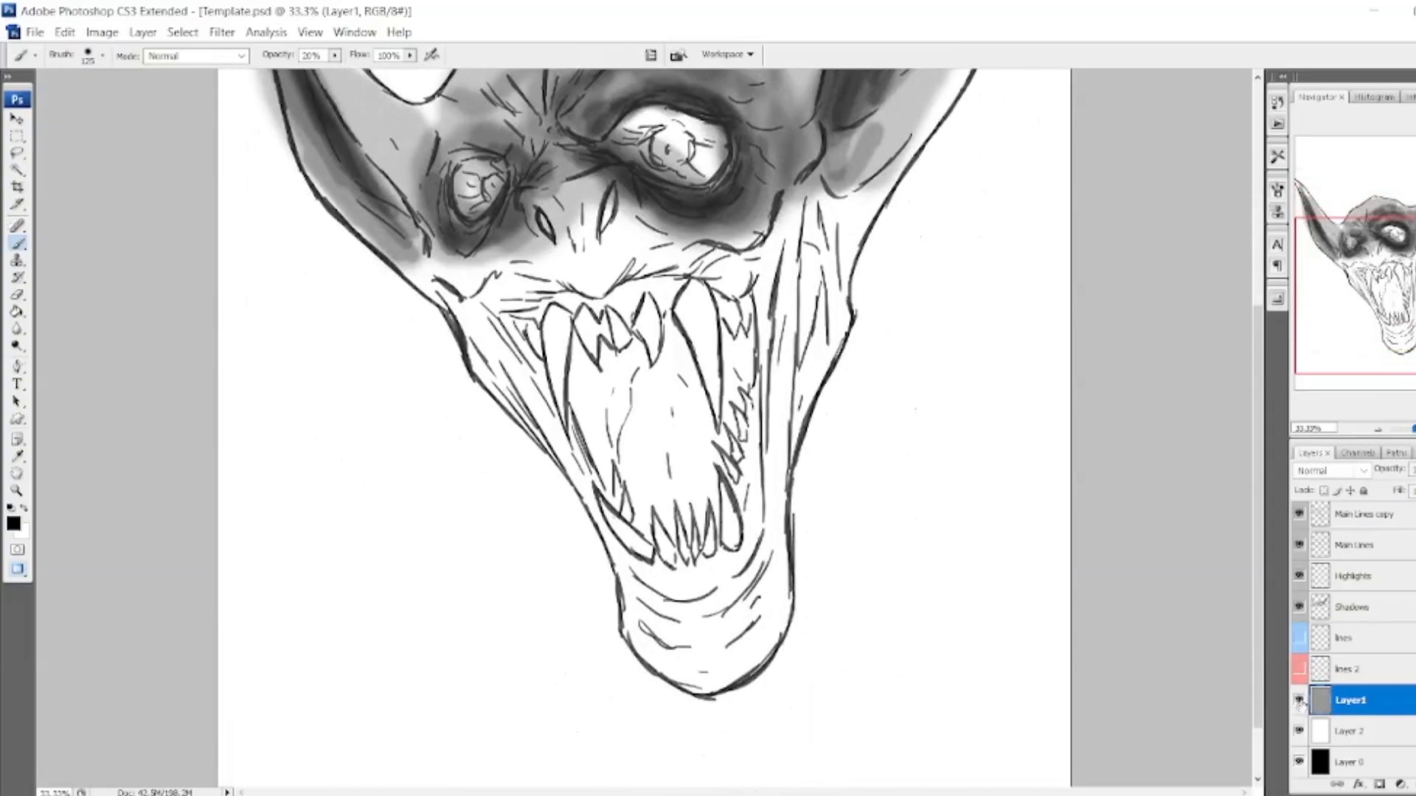
{"action": "left_click", "coordinate": [1300, 701]}
Return to the Shadows layer and deepen the shading in the ears, around the nose, and over the upper lip.
{"action": "scroll", "coordinate": [1193, 202], "scroll_direction": "up", "scroll_amount": 6}
{"action": "scroll", "coordinate": [1006, 123], "scroll_direction": "up", "scroll_amount": 1}
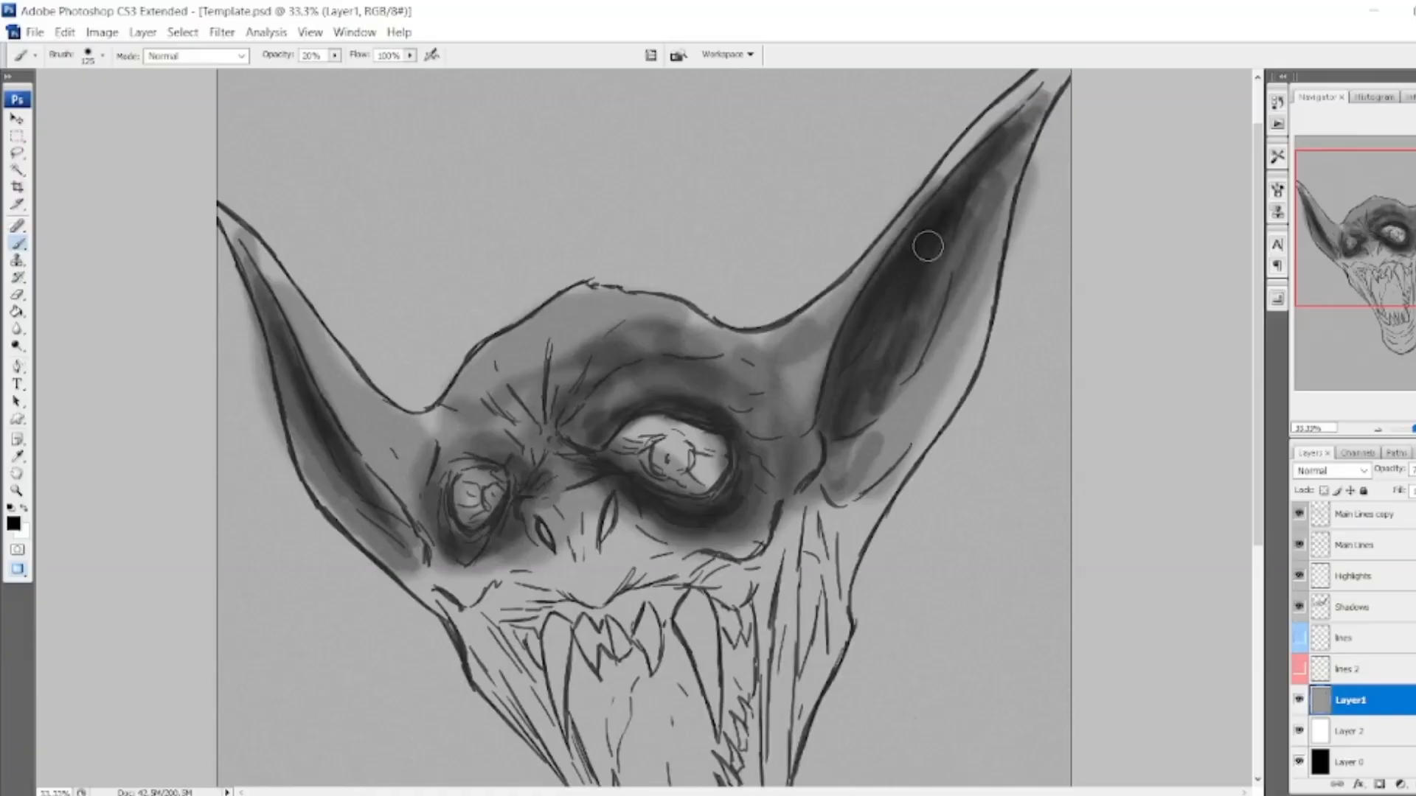
{"action": "left_click", "coordinate": [1382, 613]}
{"action": "mouse_move", "coordinate": [870, 431]}
{"action": "left_mouse_down"}
{"action": "mouse_move", "coordinate": [941, 335]}
{"action": "mouse_move", "coordinate": [878, 441]}
{"action": "mouse_move", "coordinate": [880, 404]}
{"action": "mouse_move", "coordinate": [848, 472]}
{"action": "mouse_move", "coordinate": [959, 340]}
{"action": "mouse_move", "coordinate": [942, 281]}
{"action": "mouse_move", "coordinate": [985, 203]}
{"action": "left_mouse_up"}
{"action": "mouse_move", "coordinate": [603, 423]}
{"action": "left_mouse_down"}
{"action": "mouse_move", "coordinate": [631, 399]}
{"action": "mouse_move", "coordinate": [709, 386]}
{"action": "mouse_move", "coordinate": [724, 509]}
{"action": "mouse_move", "coordinate": [491, 461]}
{"action": "mouse_move", "coordinate": [449, 472]}
{"action": "mouse_move", "coordinate": [405, 516]}
{"action": "mouse_move", "coordinate": [346, 490]}
{"action": "mouse_move", "coordinate": [387, 561]}
{"action": "mouse_move", "coordinate": [300, 420]}
{"action": "mouse_move", "coordinate": [230, 210]}
{"action": "left_mouse_up"}
{"action": "mouse_move", "coordinate": [495, 443]}
{"action": "left_mouse_down"}
{"action": "mouse_move", "coordinate": [444, 435]}
{"action": "mouse_move", "coordinate": [447, 518]}
{"action": "mouse_move", "coordinate": [428, 570]}
{"action": "mouse_move", "coordinate": [583, 516]}
{"action": "mouse_move", "coordinate": [649, 582]}
{"action": "mouse_move", "coordinate": [803, 531]}
{"action": "mouse_move", "coordinate": [667, 567]}
{"action": "left_mouse_up"}
{"action": "mouse_move", "coordinate": [501, 585]}
{"action": "left_mouse_down"}
{"action": "mouse_move", "coordinate": [420, 590]}
{"action": "mouse_move", "coordinate": [451, 579]}
{"action": "left_mouse_up"}
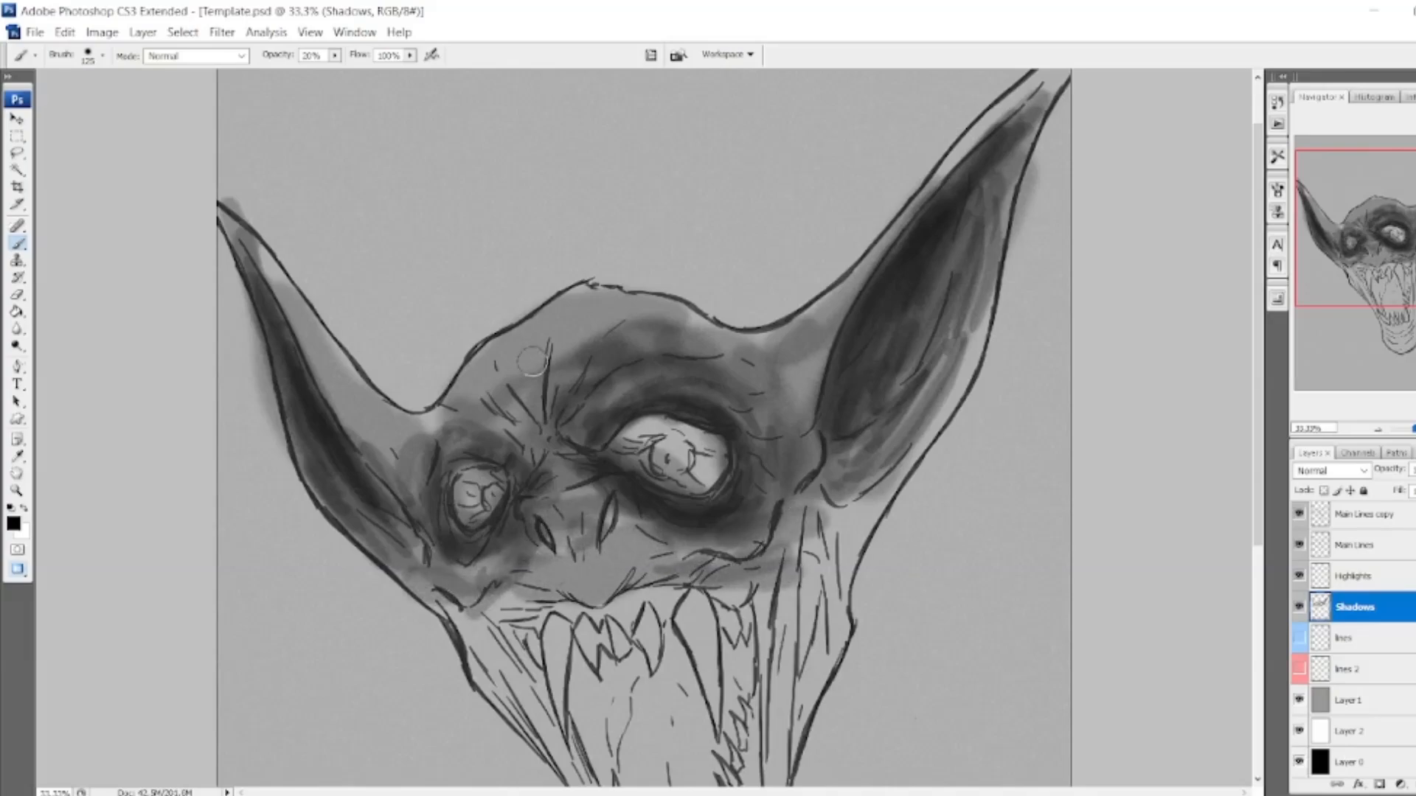
Darken the forehead wrinkles, the larger eye's surroundings and the inner ear, then shade both eyeballs.
{"action": "mouse_move", "coordinate": [515, 433]}
{"action": "left_mouse_down"}
{"action": "mouse_move", "coordinate": [542, 340]}
{"action": "mouse_move", "coordinate": [619, 335]}
{"action": "mouse_move", "coordinate": [546, 443]}
{"action": "mouse_move", "coordinate": [502, 398]}
{"action": "mouse_move", "coordinate": [509, 435]}
{"action": "mouse_move", "coordinate": [431, 424]}
{"action": "left_mouse_up"}
{"action": "mouse_move", "coordinate": [644, 404]}
{"action": "left_mouse_down"}
{"action": "mouse_move", "coordinate": [649, 350]}
{"action": "mouse_move", "coordinate": [672, 328]}
{"action": "mouse_move", "coordinate": [663, 354]}
{"action": "mouse_move", "coordinate": [796, 443]}
{"action": "mouse_move", "coordinate": [800, 487]}
{"action": "left_mouse_up"}
{"action": "mouse_move", "coordinate": [973, 192]}
{"action": "left_mouse_down"}
{"action": "mouse_move", "coordinate": [941, 228]}
{"action": "mouse_move", "coordinate": [1022, 145]}
{"action": "mouse_move", "coordinate": [971, 246]}
{"action": "left_mouse_up"}
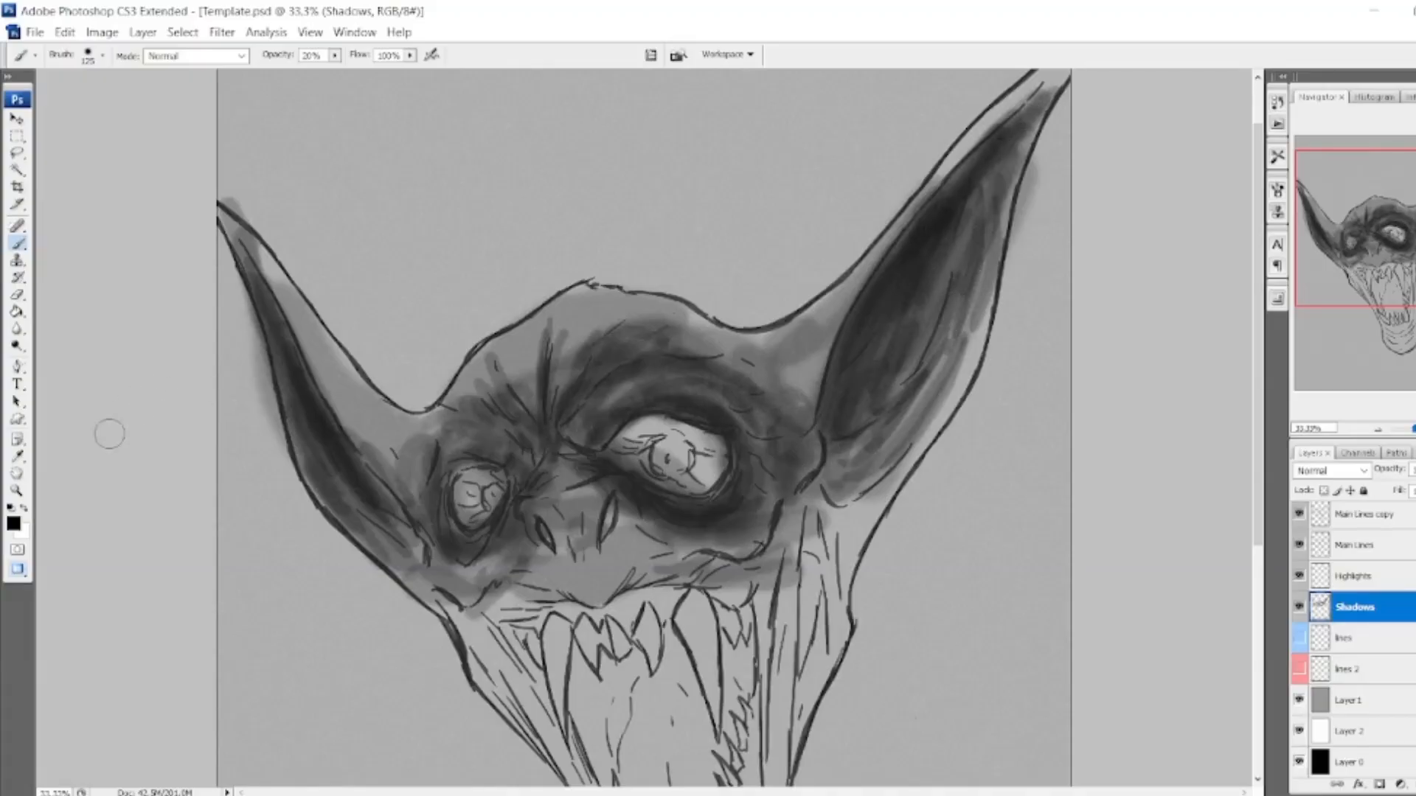
{"action": "mouse_move", "coordinate": [686, 428]}
{"action": "left_mouse_down"}
{"action": "mouse_move", "coordinate": [649, 435]}
{"action": "mouse_move", "coordinate": [704, 457]}
{"action": "mouse_move", "coordinate": [619, 435]}
{"action": "left_mouse_up"}
{"action": "left_click_drag", "start_coordinate": [472, 490], "coordinate": [479, 465]}
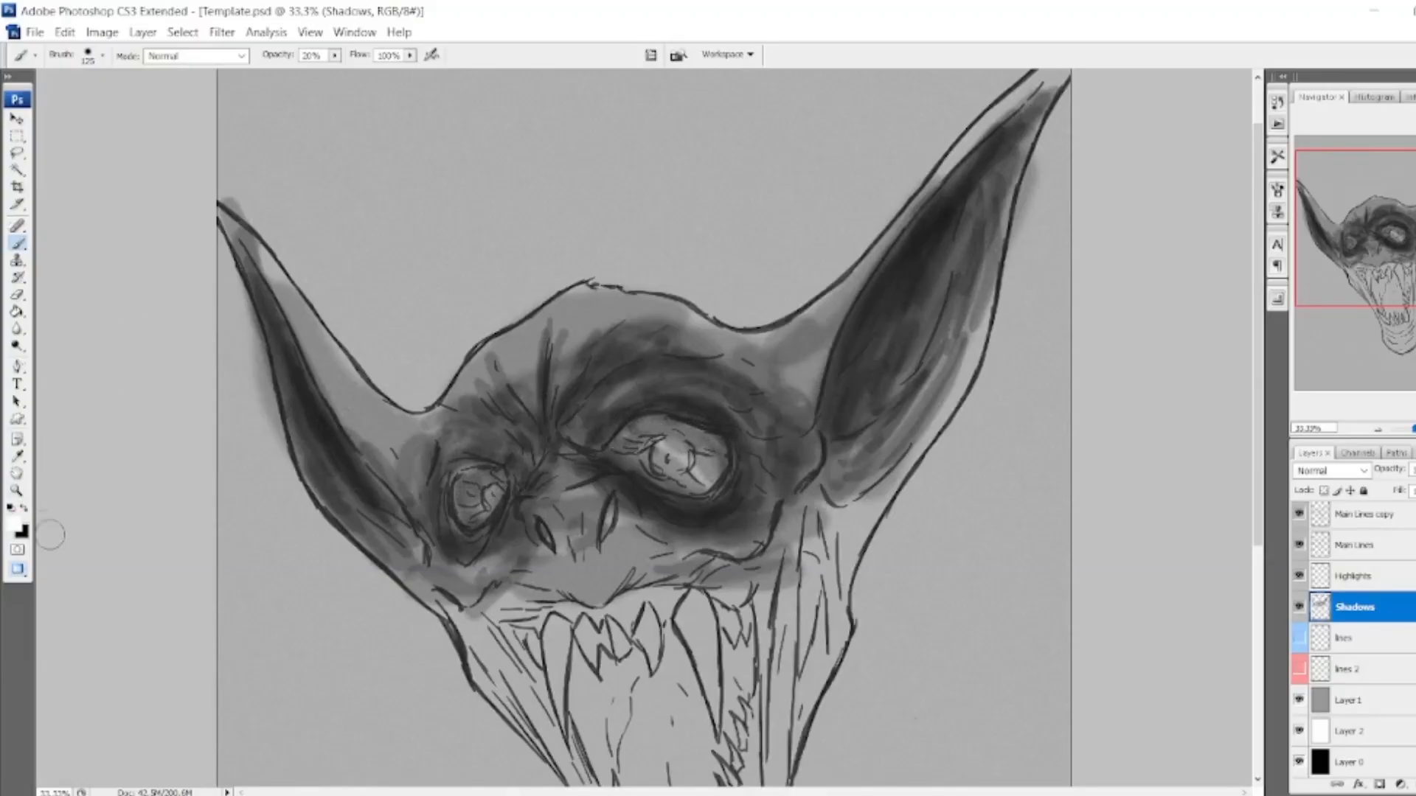
On the Highlights layer, paint white highlights along the top of the forehead above the larger eye.
{"action": "left_click", "coordinate": [1363, 577]}
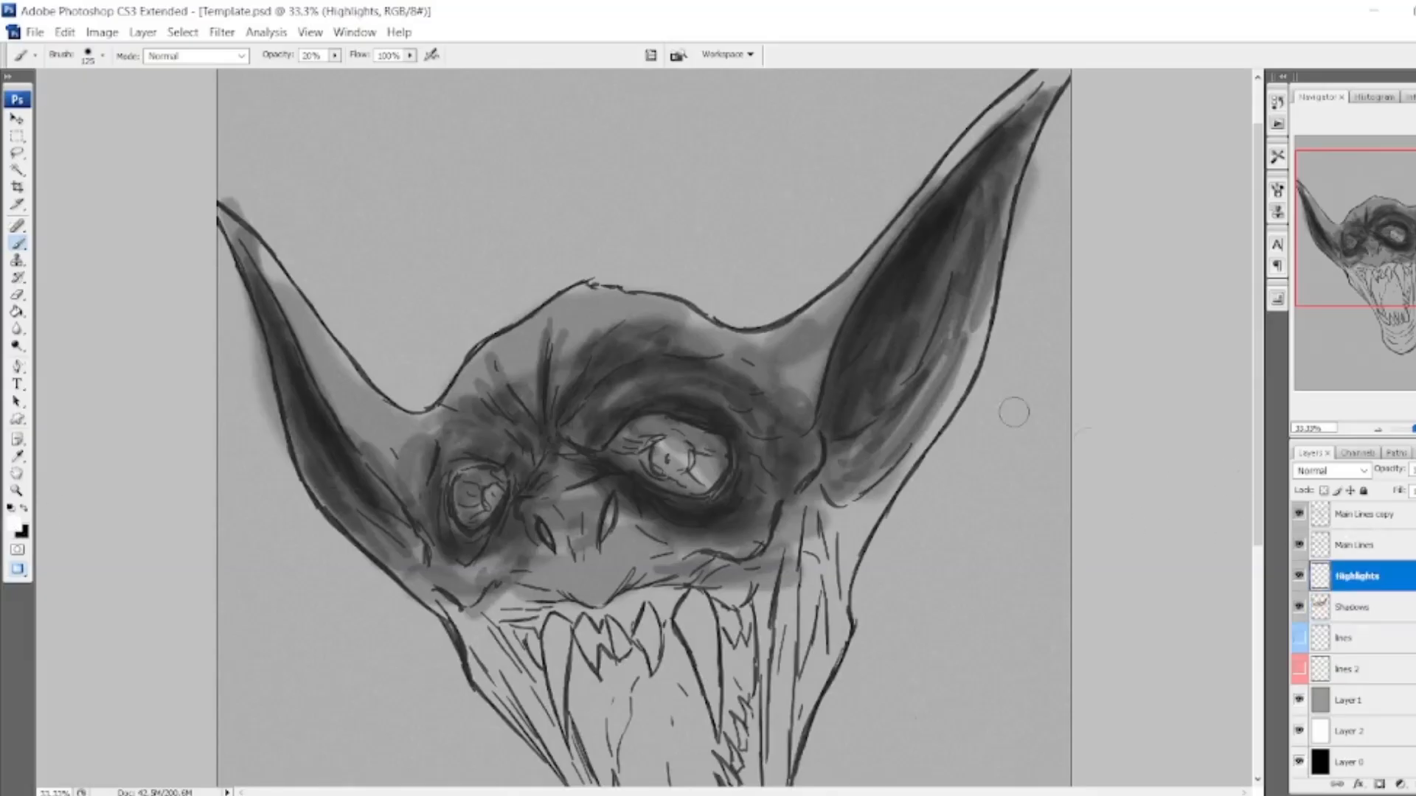
{"action": "mouse_move", "coordinate": [711, 333]}
{"action": "left_mouse_down"}
{"action": "mouse_move", "coordinate": [708, 347]}
{"action": "mouse_move", "coordinate": [738, 347]}
{"action": "mouse_move", "coordinate": [702, 338]}
{"action": "mouse_move", "coordinate": [712, 352]}
{"action": "mouse_move", "coordinate": [636, 303]}
{"action": "mouse_move", "coordinate": [664, 334]}
{"action": "mouse_move", "coordinate": [634, 333]}
{"action": "left_mouse_up"}
{"action": "key", "text": "bracketleft"}
{"action": "key", "text": "bracketleft"}
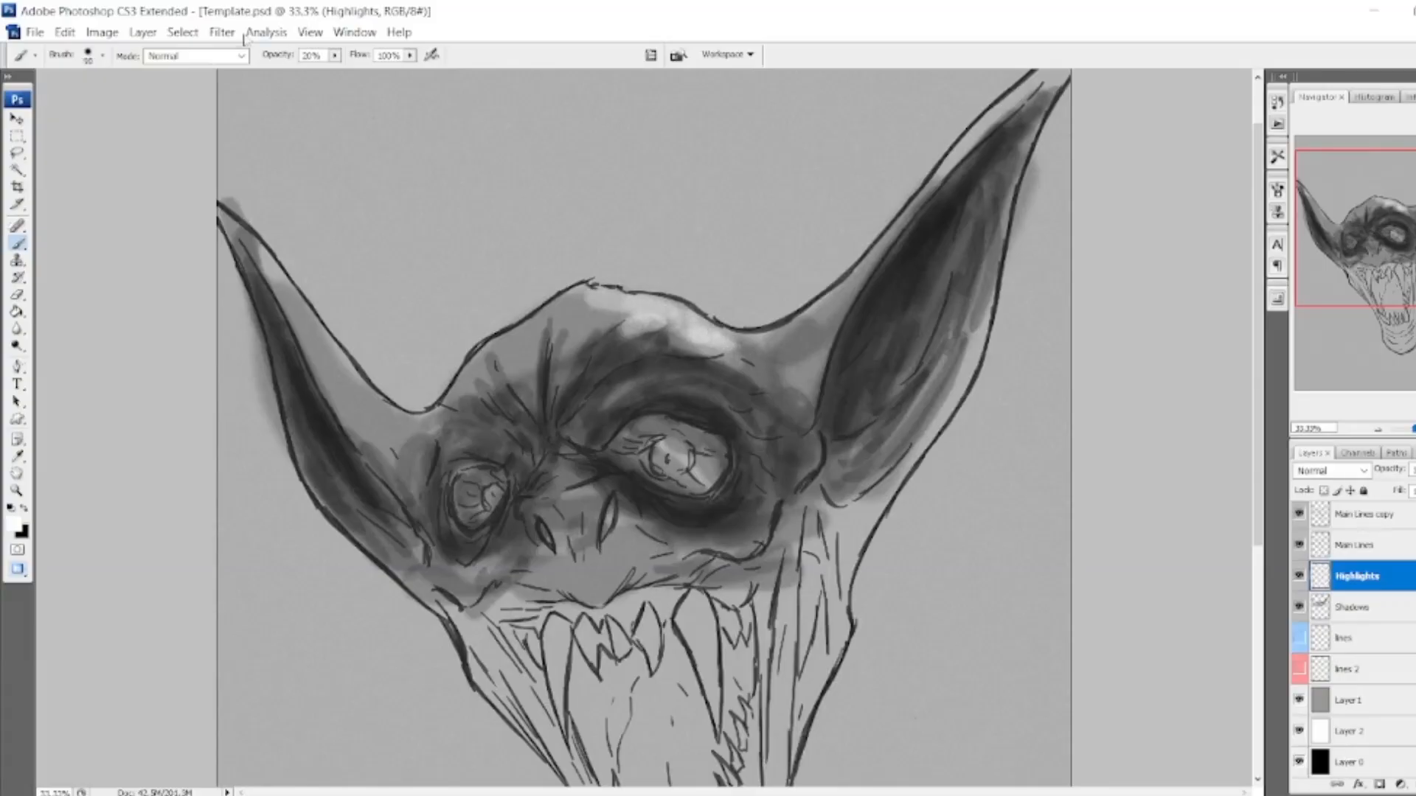
Lower the brush opacity to 10% and paint highlights on the larger eye's brow ridge and lower lid.
{"action": "left_click", "coordinate": [335, 56]}
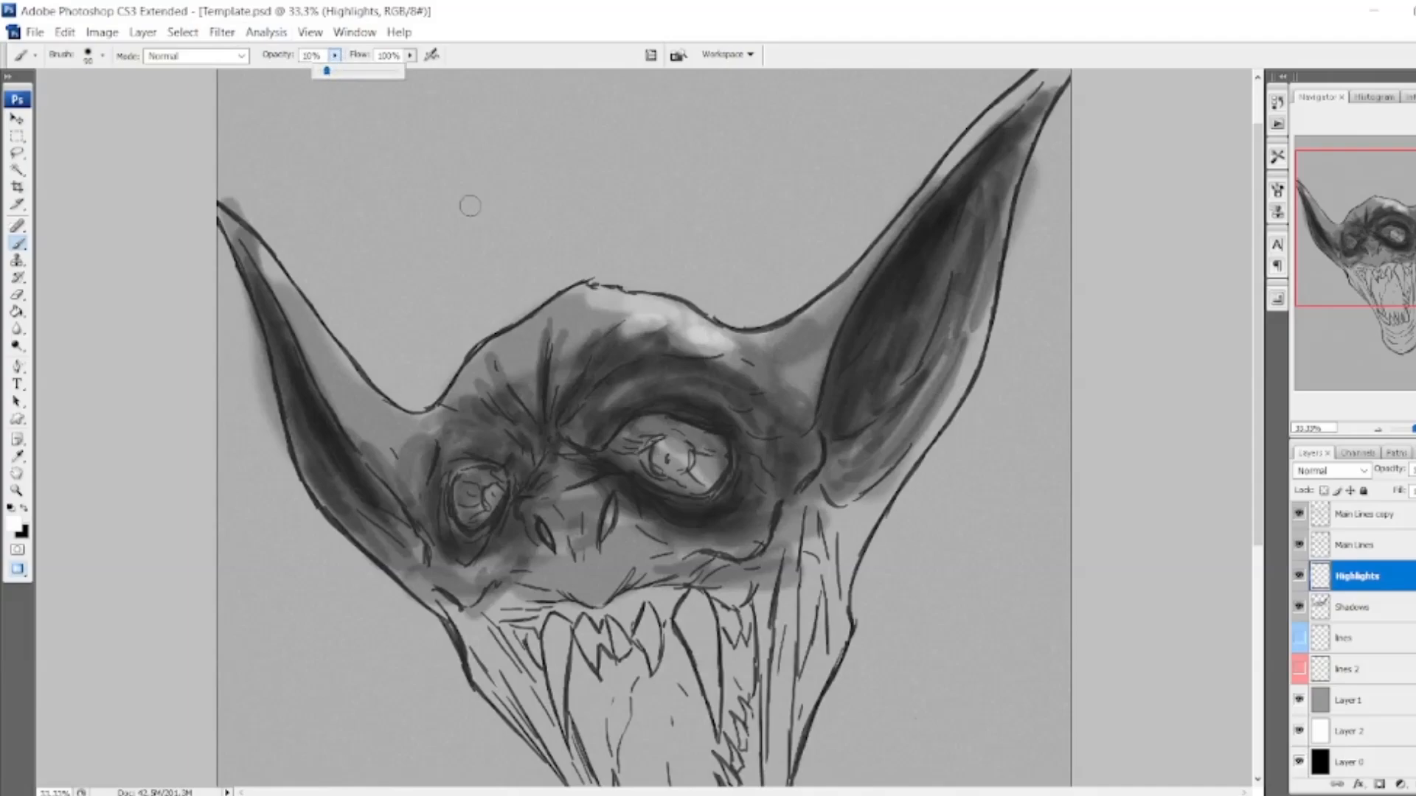
{"action": "left_click", "coordinate": [610, 403]}
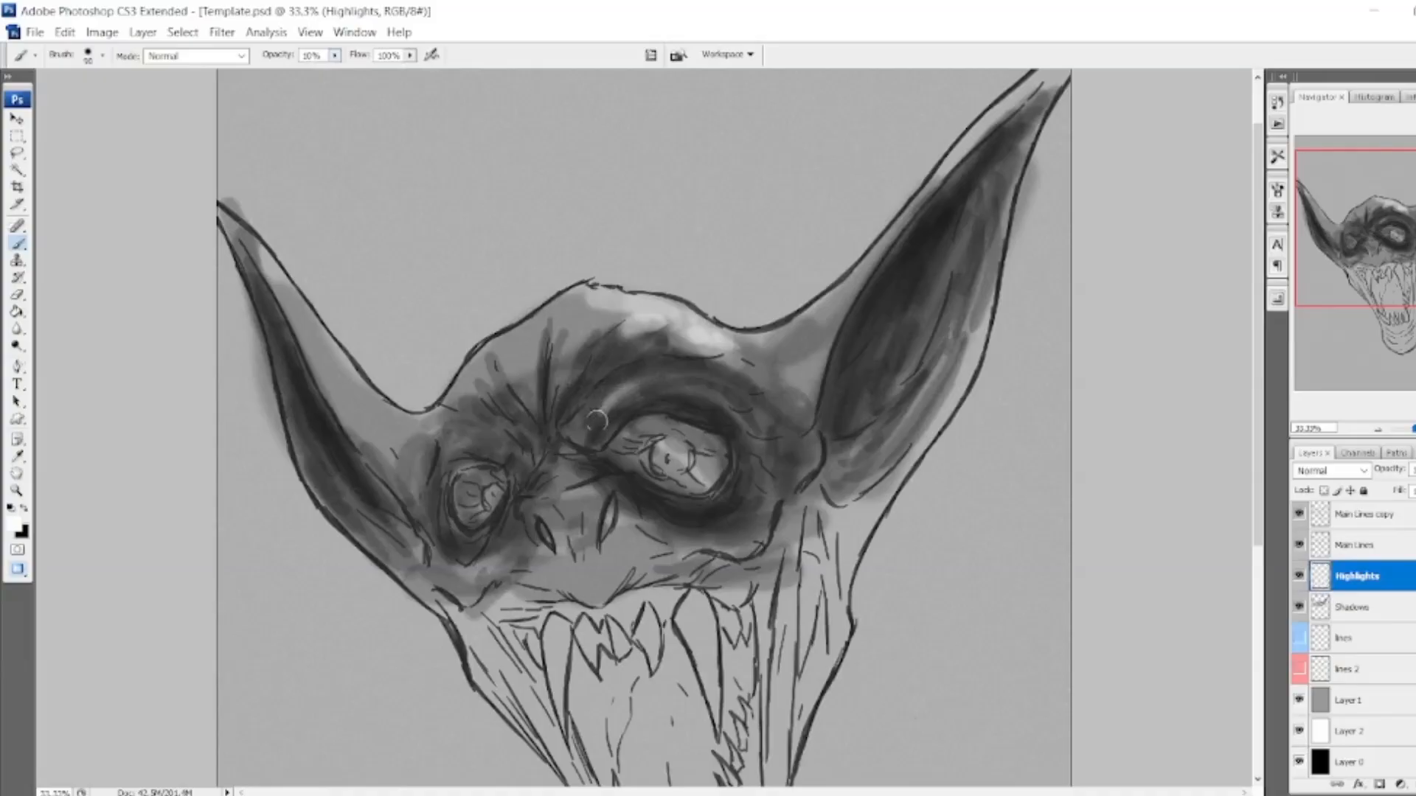
{"action": "mouse_move", "coordinate": [597, 417]}
{"action": "left_mouse_down"}
{"action": "mouse_move", "coordinate": [643, 376]}
{"action": "mouse_move", "coordinate": [628, 387]}
{"action": "mouse_move", "coordinate": [659, 376]}
{"action": "mouse_move", "coordinate": [730, 405]}
{"action": "left_mouse_up"}
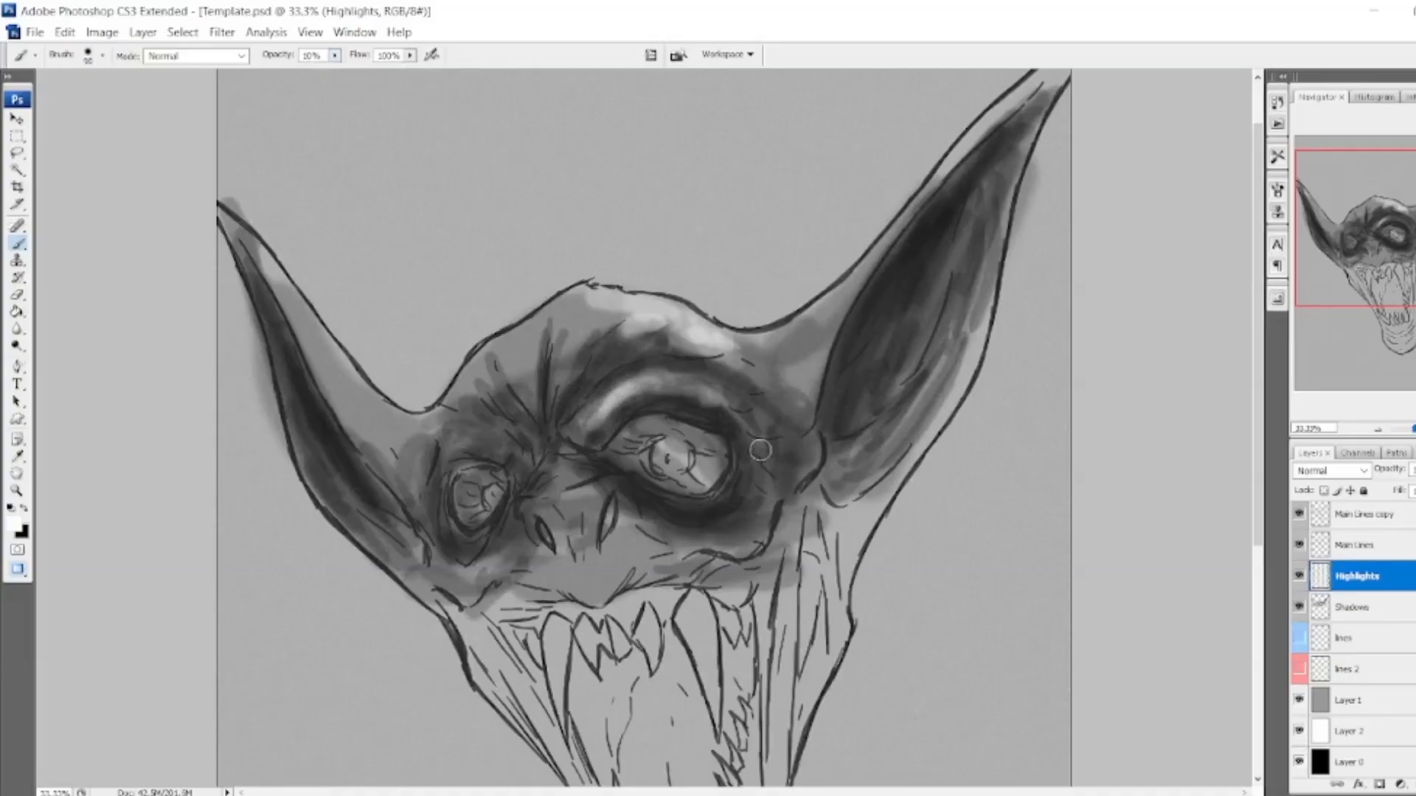
{"action": "left_click_drag", "start_coordinate": [743, 491], "coordinate": [699, 523]}
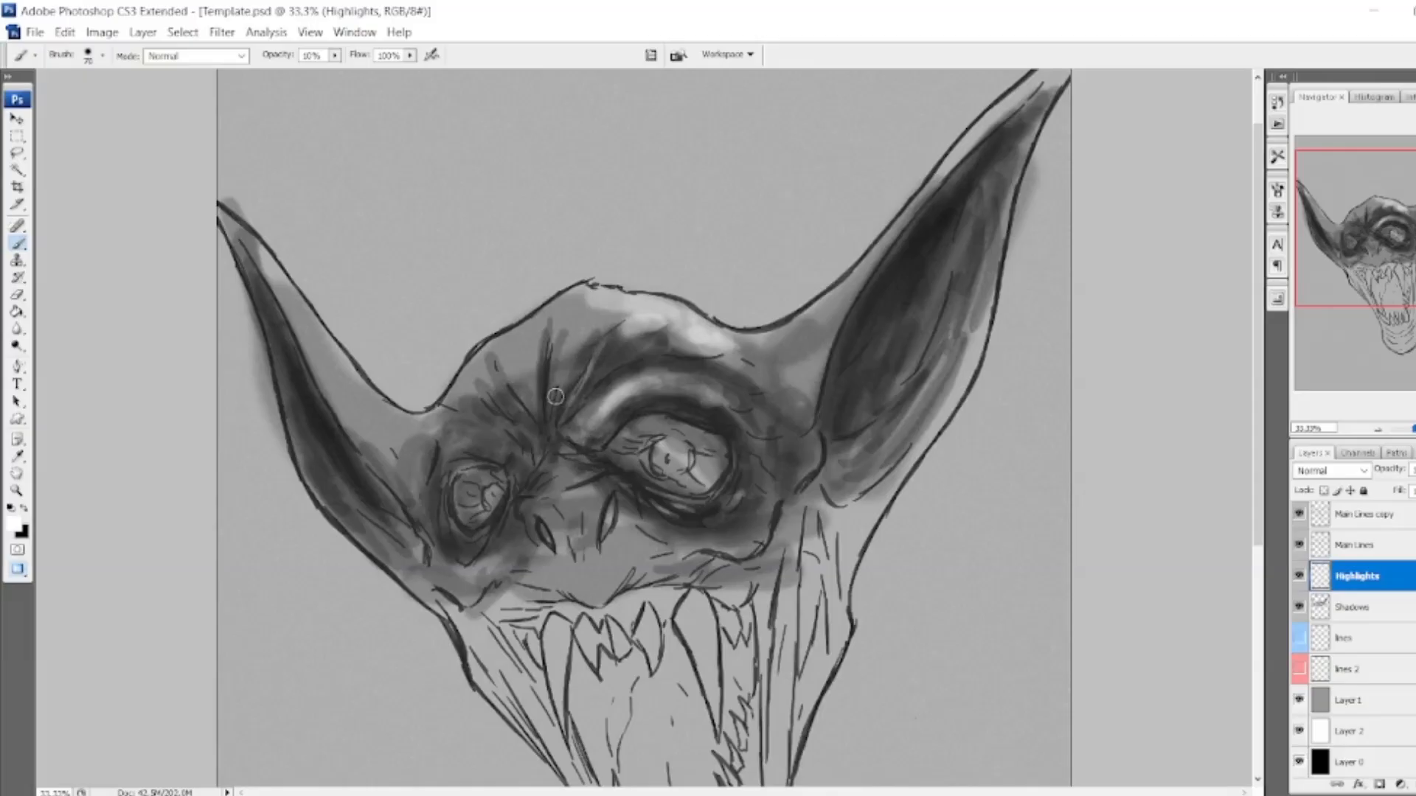
Add faint highlights between the forehead wrinkles, beside the larger eye, and where the larger ear meets the head.
{"action": "left_click_drag", "start_coordinate": [548, 411], "coordinate": [563, 341]}
{"action": "mouse_move", "coordinate": [747, 426]}
{"action": "left_mouse_down"}
{"action": "mouse_move", "coordinate": [793, 439]}
{"action": "mouse_move", "coordinate": [779, 473]}
{"action": "mouse_move", "coordinate": [773, 464]}
{"action": "left_mouse_up"}
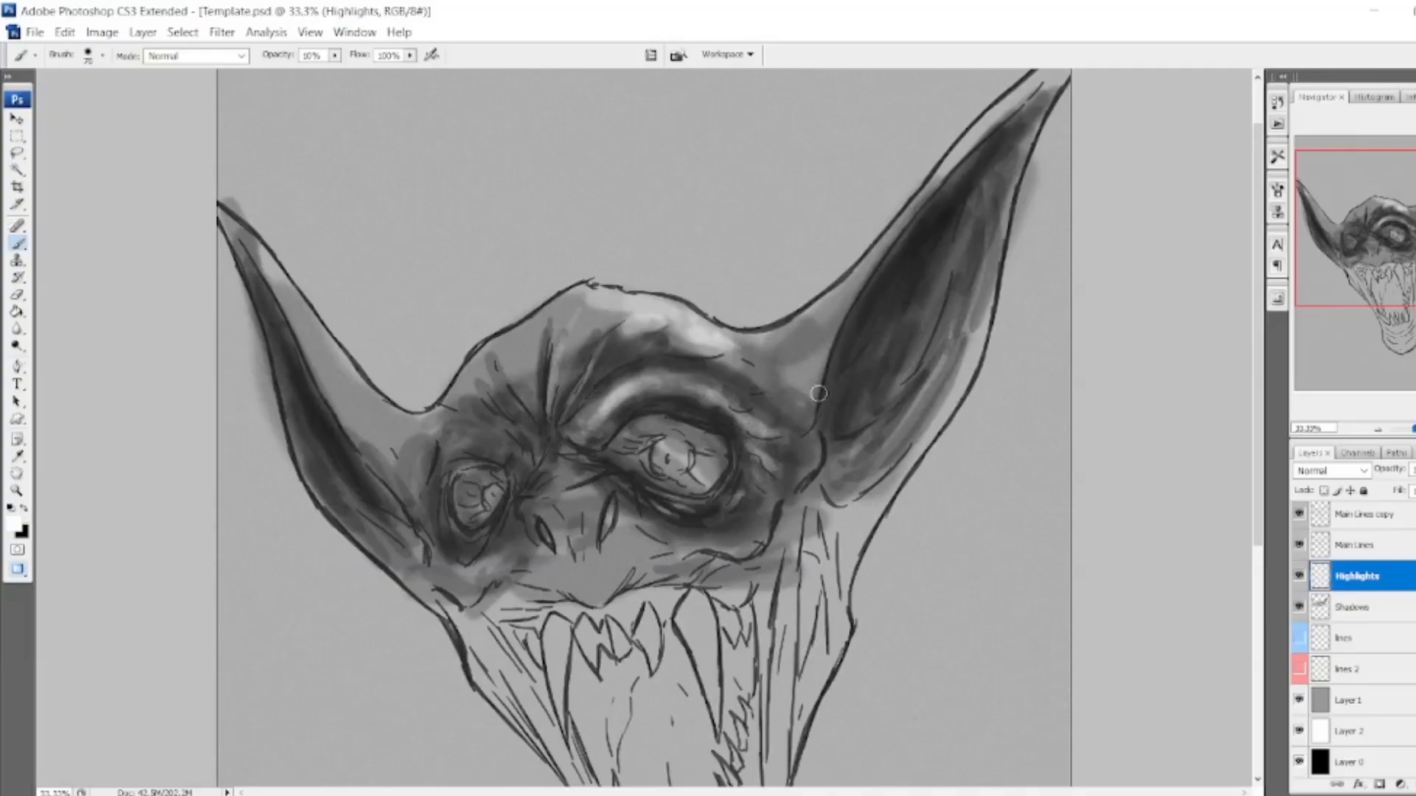
{"action": "left_click_drag", "start_coordinate": [815, 365], "coordinate": [831, 319]}
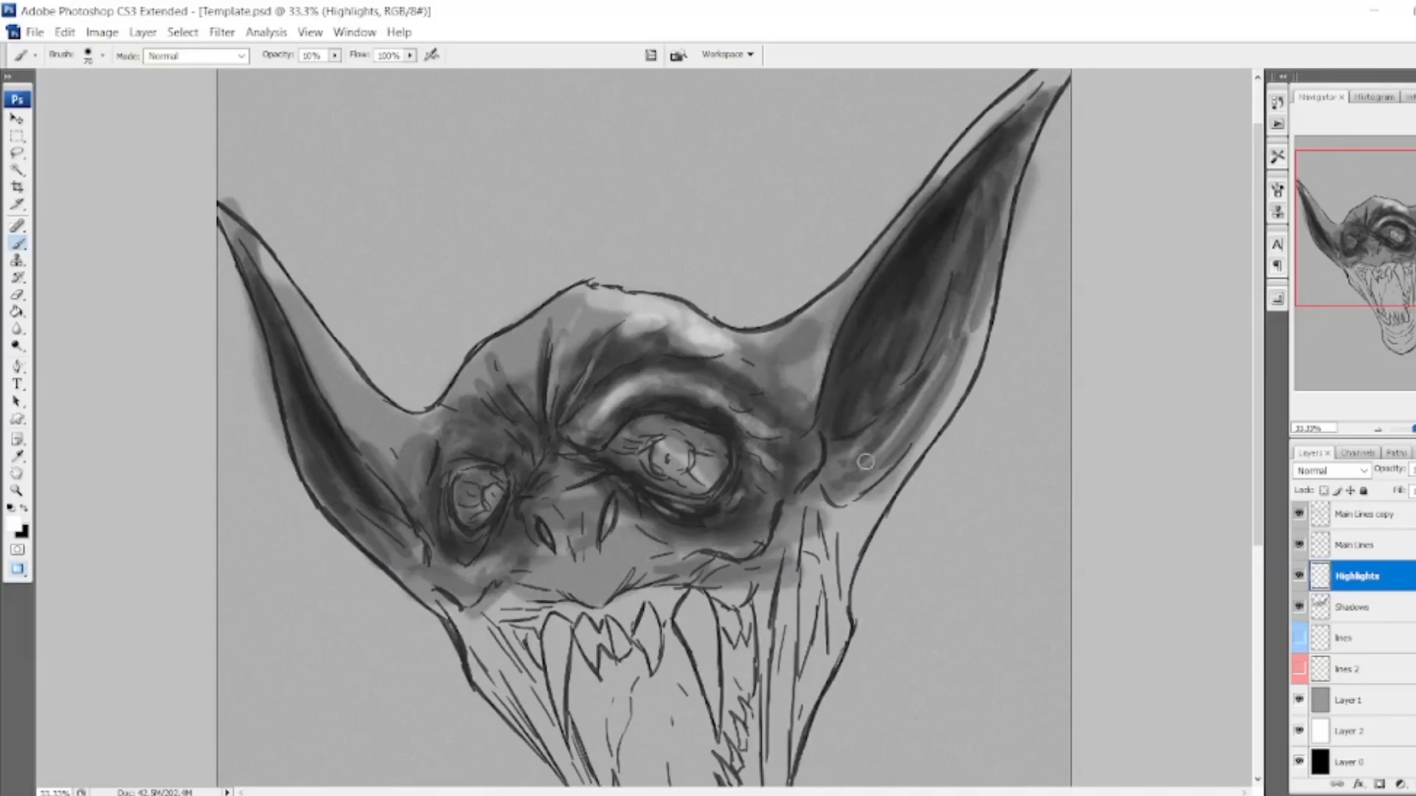
Paint soft highlights along the folds and rims of both ears.
{"action": "mouse_move", "coordinate": [938, 365]}
{"action": "left_mouse_down"}
{"action": "mouse_move", "coordinate": [859, 470]}
{"action": "mouse_move", "coordinate": [841, 451]}
{"action": "mouse_move", "coordinate": [931, 338]}
{"action": "mouse_move", "coordinate": [982, 193]}
{"action": "left_mouse_up"}
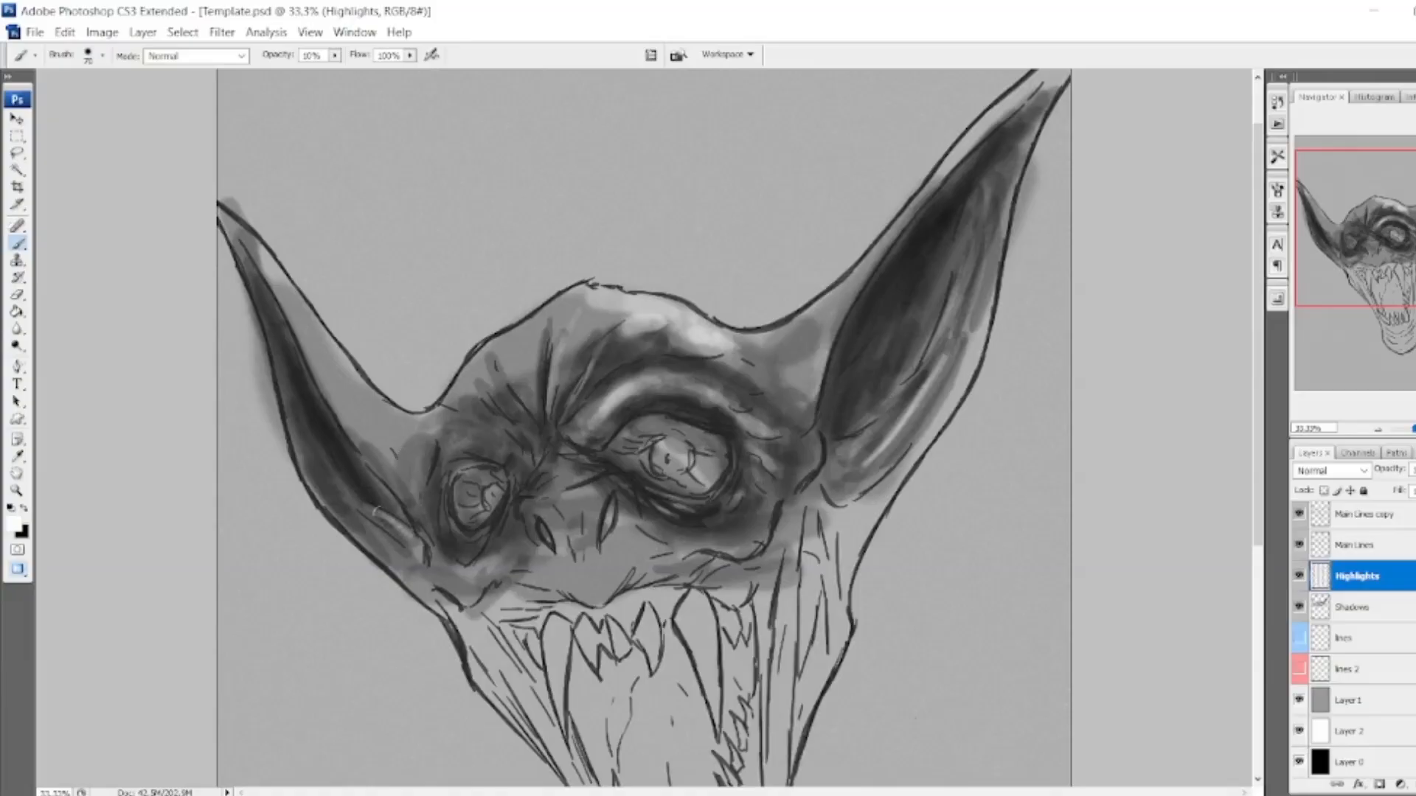
{"action": "left_click_drag", "start_coordinate": [355, 500], "coordinate": [290, 374]}
{"action": "mouse_move", "coordinate": [388, 416]}
{"action": "left_mouse_down"}
{"action": "mouse_move", "coordinate": [291, 289]}
{"action": "mouse_move", "coordinate": [391, 426]}
{"action": "mouse_move", "coordinate": [293, 301]}
{"action": "mouse_move", "coordinate": [327, 375]}
{"action": "left_mouse_up"}
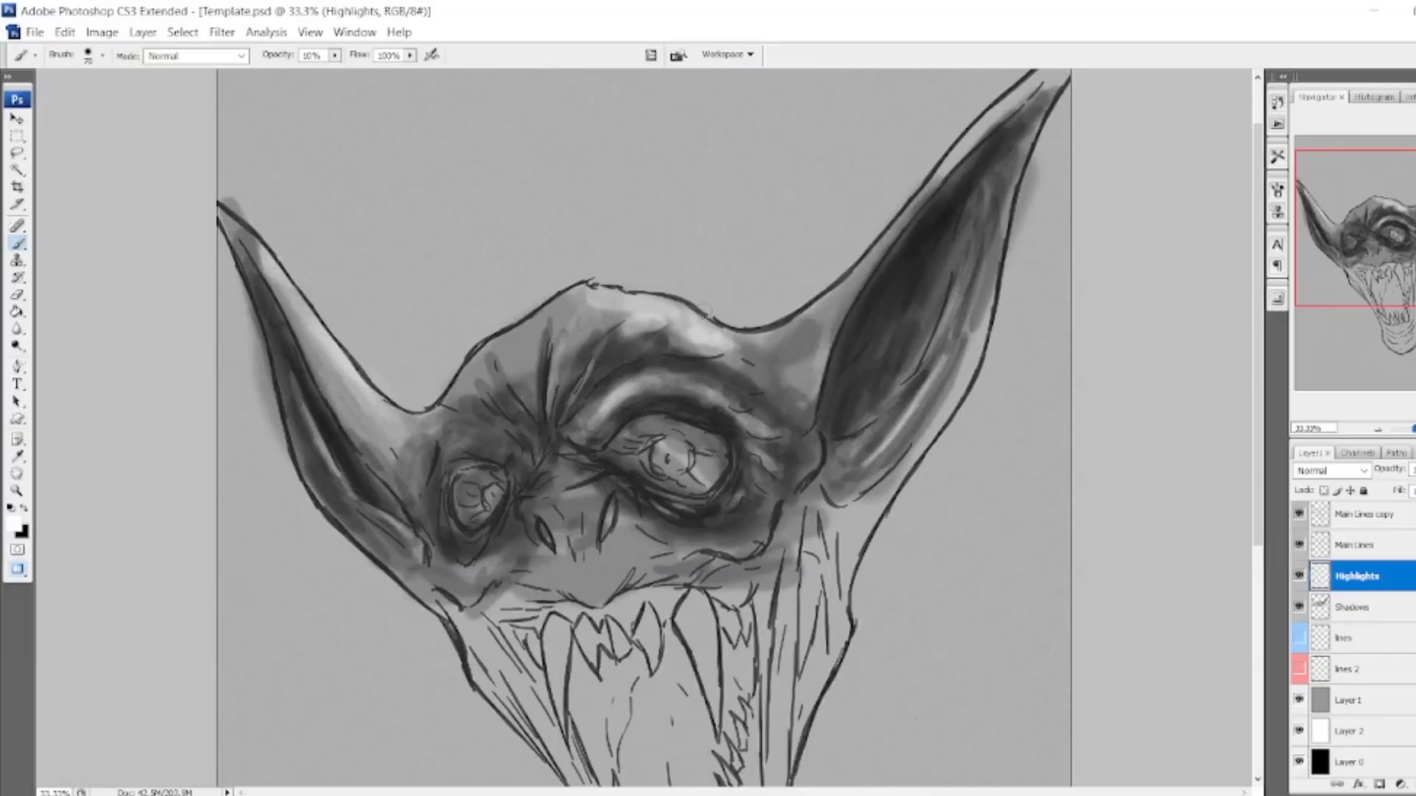
Sketch pale slanting light rays in the empty area above the head to mark the light direction.
{"action": "left_click_drag", "start_coordinate": [693, 87], "coordinate": [466, 257]}
{"action": "left_click_drag", "start_coordinate": [832, 90], "coordinate": [811, 274]}
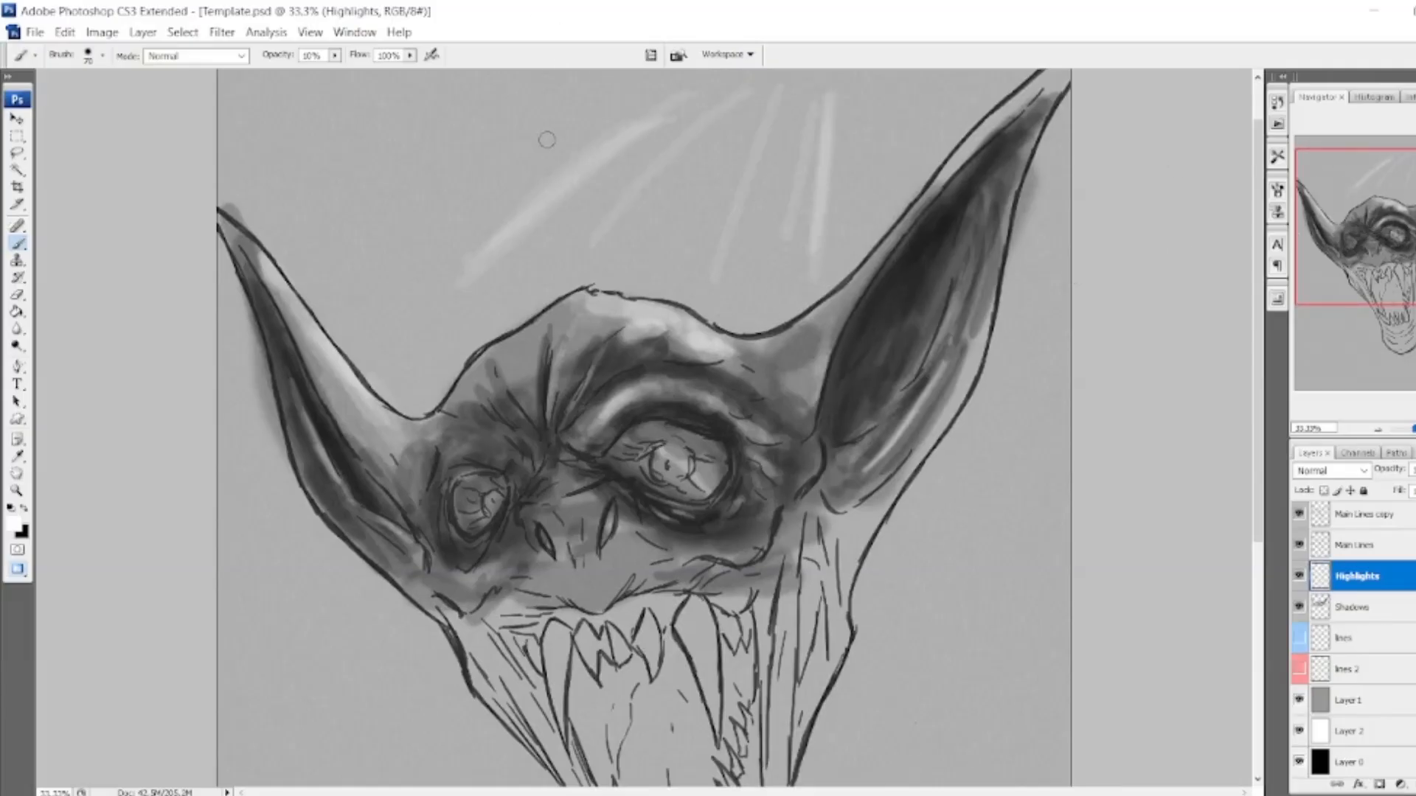
Enlarge the brush to 100 px and brighten the forehead, the smaller eye's brow, and both irises.
{"action": "key", "text": "bracketright"}
{"action": "key", "text": "bracketright"}
{"action": "key", "text": "bracketright"}
{"action": "mouse_move", "coordinate": [599, 323]}
{"action": "left_mouse_down"}
{"action": "mouse_move", "coordinate": [572, 315]}
{"action": "mouse_move", "coordinate": [501, 357]}
{"action": "mouse_move", "coordinate": [630, 332]}
{"action": "mouse_move", "coordinate": [745, 354]}
{"action": "mouse_move", "coordinate": [815, 326]}
{"action": "mouse_move", "coordinate": [767, 366]}
{"action": "left_mouse_up"}
{"action": "mouse_move", "coordinate": [514, 461]}
{"action": "left_mouse_down"}
{"action": "mouse_move", "coordinate": [464, 440]}
{"action": "mouse_move", "coordinate": [517, 461]}
{"action": "mouse_move", "coordinate": [492, 443]}
{"action": "mouse_move", "coordinate": [469, 437]}
{"action": "mouse_move", "coordinate": [538, 492]}
{"action": "left_mouse_up"}
{"action": "mouse_move", "coordinate": [660, 450]}
{"action": "left_mouse_down"}
{"action": "mouse_move", "coordinate": [679, 465]}
{"action": "mouse_move", "coordinate": [668, 461]}
{"action": "left_mouse_up"}
{"action": "mouse_move", "coordinate": [483, 503]}
{"action": "left_mouse_down"}
{"action": "mouse_move", "coordinate": [494, 500]}
{"action": "mouse_move", "coordinate": [488, 514]}
{"action": "left_mouse_up"}
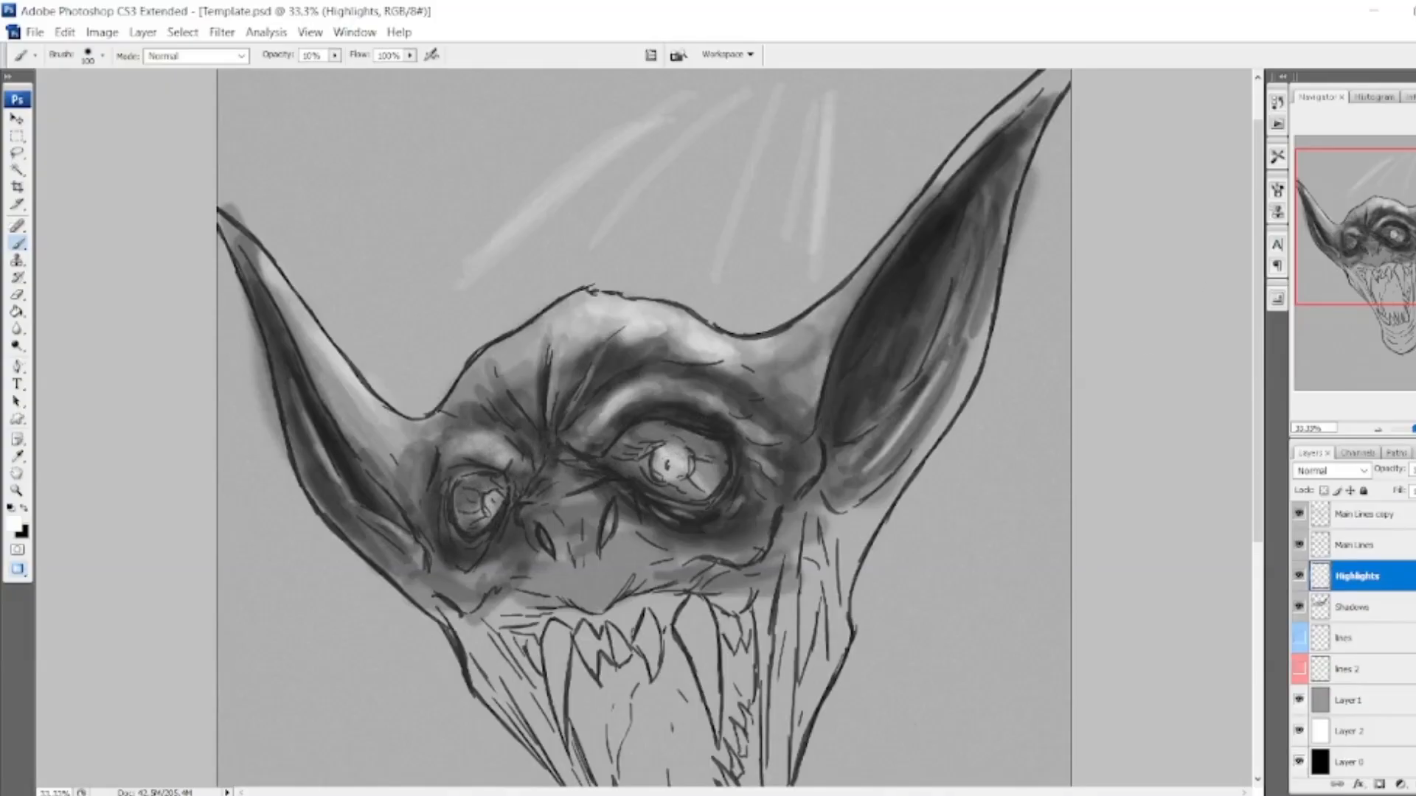
Reduce the brush size and paint highlights along the bridge of the nose between the eyes.
{"action": "scroll", "coordinate": [1151, 339], "scroll_direction": "down", "scroll_amount": 3}
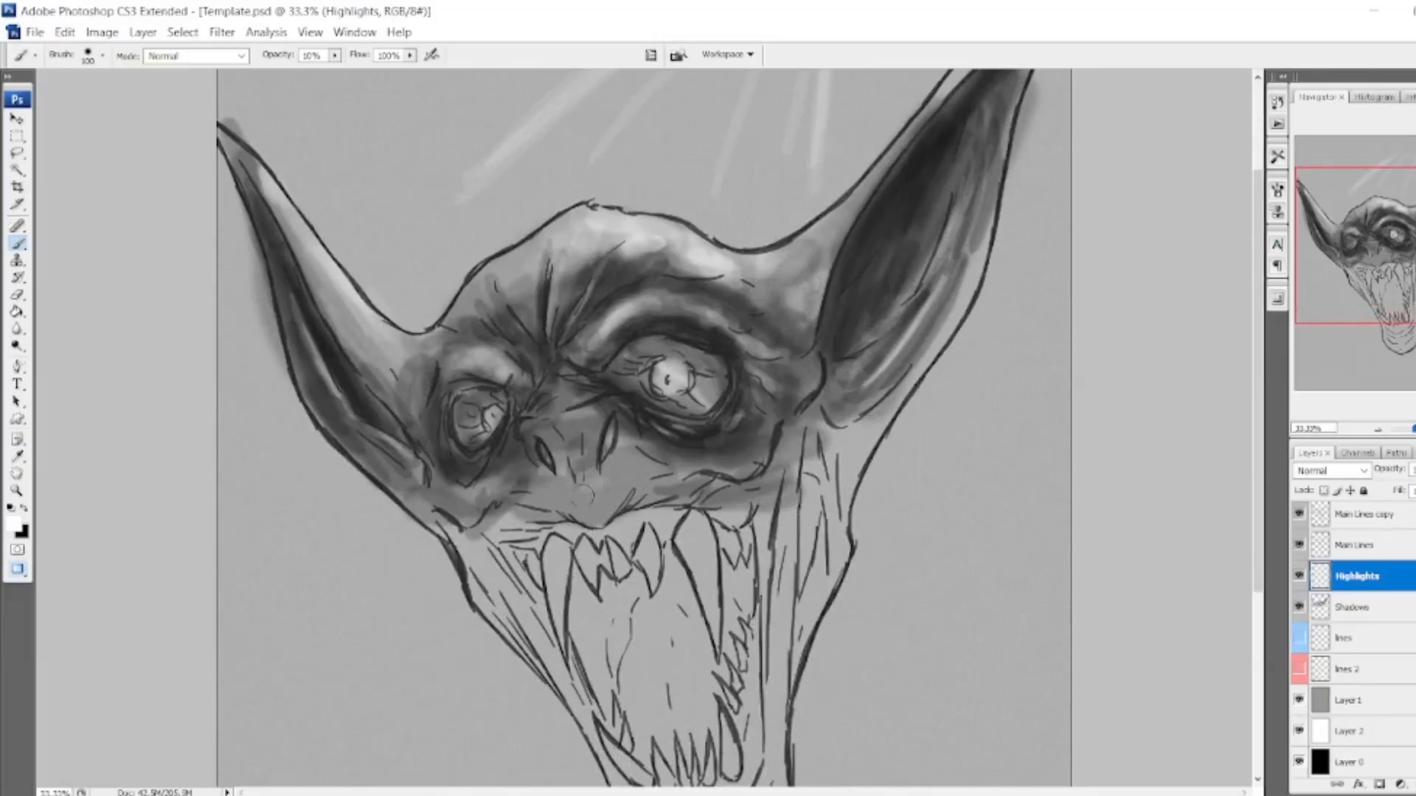
{"action": "key", "text": "bracketleft"}
{"action": "key", "text": "bracketleft"}
{"action": "key", "text": "bracketleft"}
{"action": "mouse_move", "coordinate": [552, 425]}
{"action": "left_mouse_down"}
{"action": "mouse_move", "coordinate": [606, 400]}
{"action": "mouse_move", "coordinate": [519, 417]}
{"action": "mouse_move", "coordinate": [620, 402]}
{"action": "mouse_move", "coordinate": [577, 447]}
{"action": "mouse_move", "coordinate": [551, 433]}
{"action": "mouse_move", "coordinate": [605, 409]}
{"action": "left_mouse_up"}
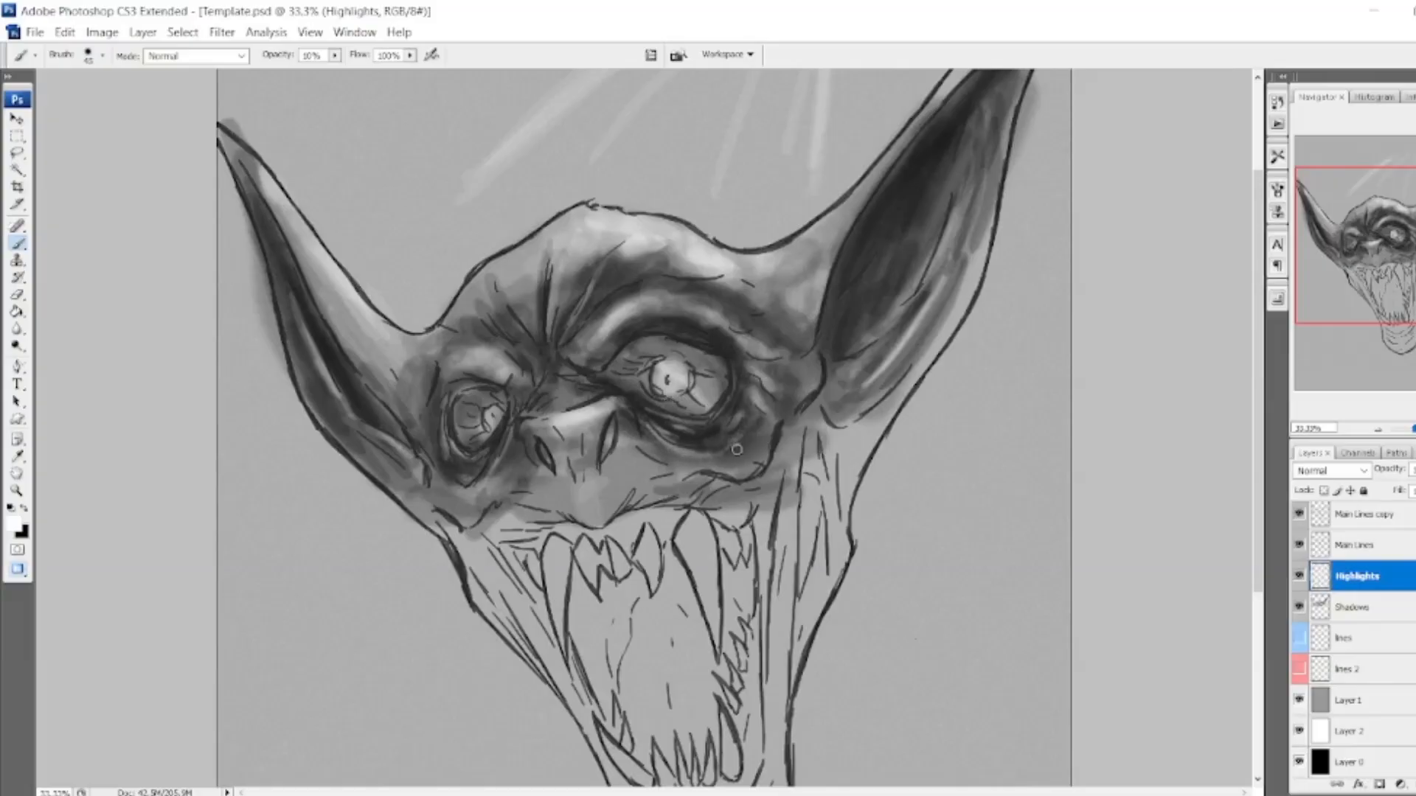
Add small highlights to the wrinkled skin beside the larger eye and beneath the smaller eye.
{"action": "left_click_drag", "start_coordinate": [758, 432], "coordinate": [748, 445]}
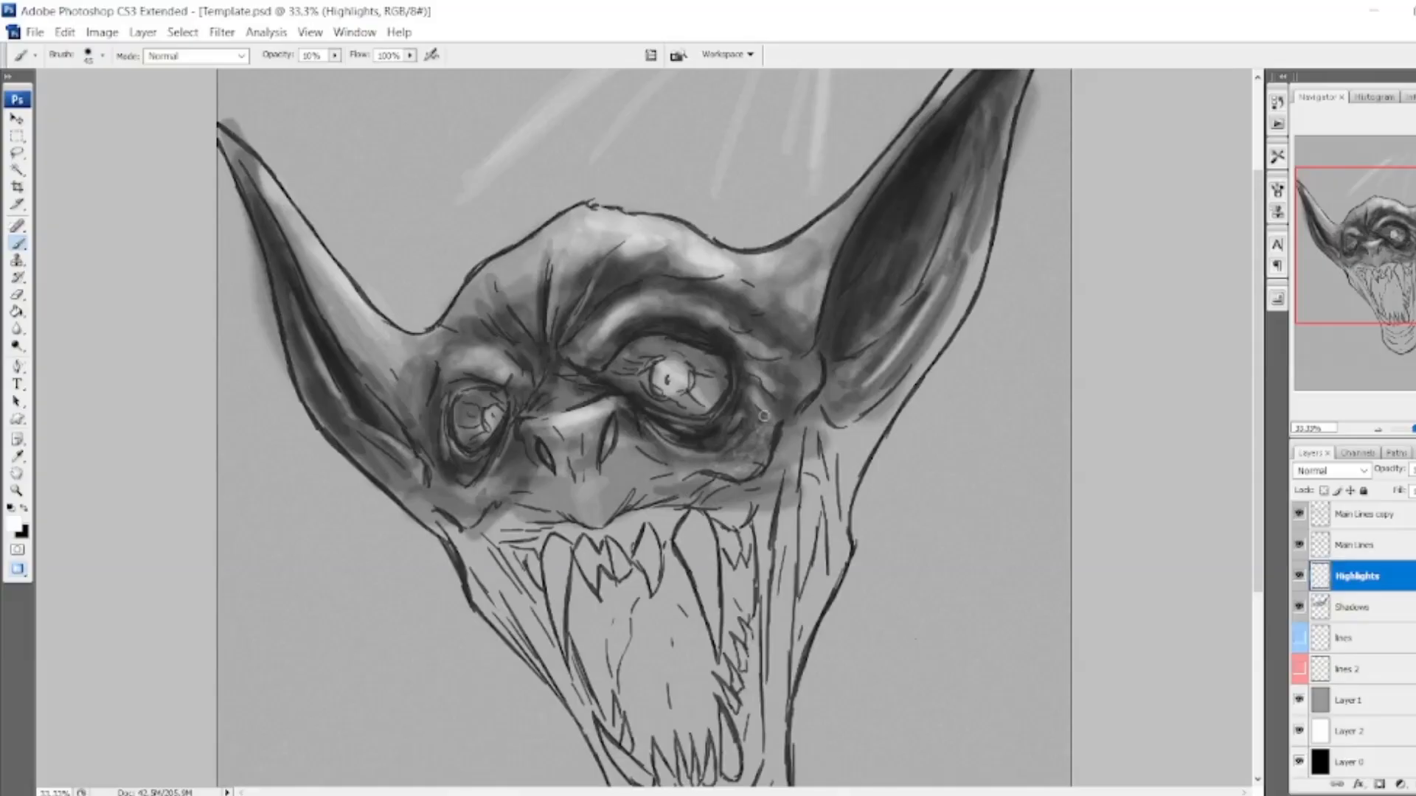
{"action": "left_click_drag", "start_coordinate": [782, 399], "coordinate": [768, 402]}
{"action": "mouse_move", "coordinate": [512, 449]}
{"action": "left_mouse_down"}
{"action": "mouse_move", "coordinate": [482, 480]}
{"action": "mouse_move", "coordinate": [495, 494]}
{"action": "mouse_move", "coordinate": [447, 490]}
{"action": "mouse_move", "coordinate": [467, 518]}
{"action": "mouse_move", "coordinate": [447, 490]}
{"action": "left_mouse_up"}
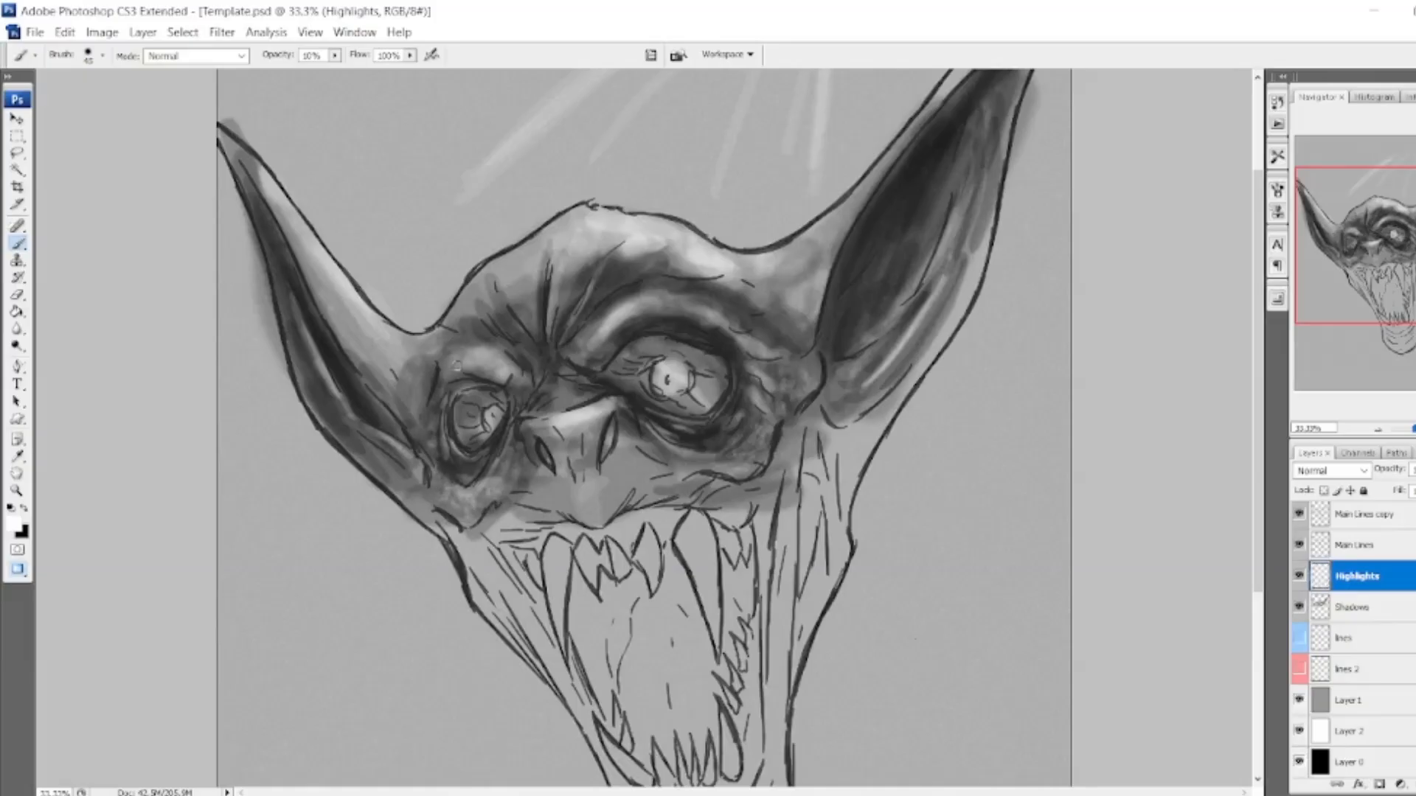
Hide and show the Grain and Gloss layers to compare their effect on the shaded head.
{"action": "scroll", "coordinate": [1353, 642], "scroll_direction": "up", "scroll_amount": 3}
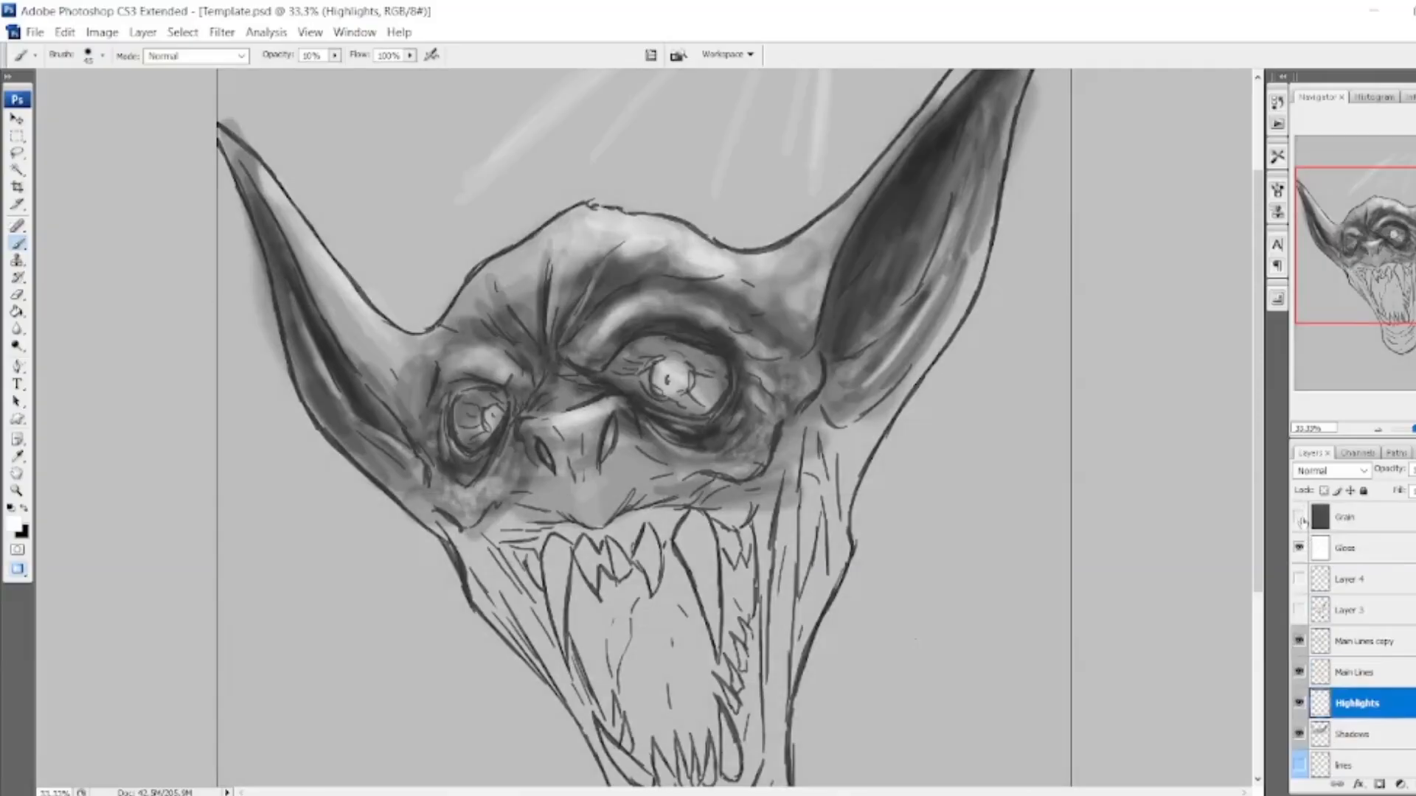
{"action": "left_click", "coordinate": [1300, 517]}
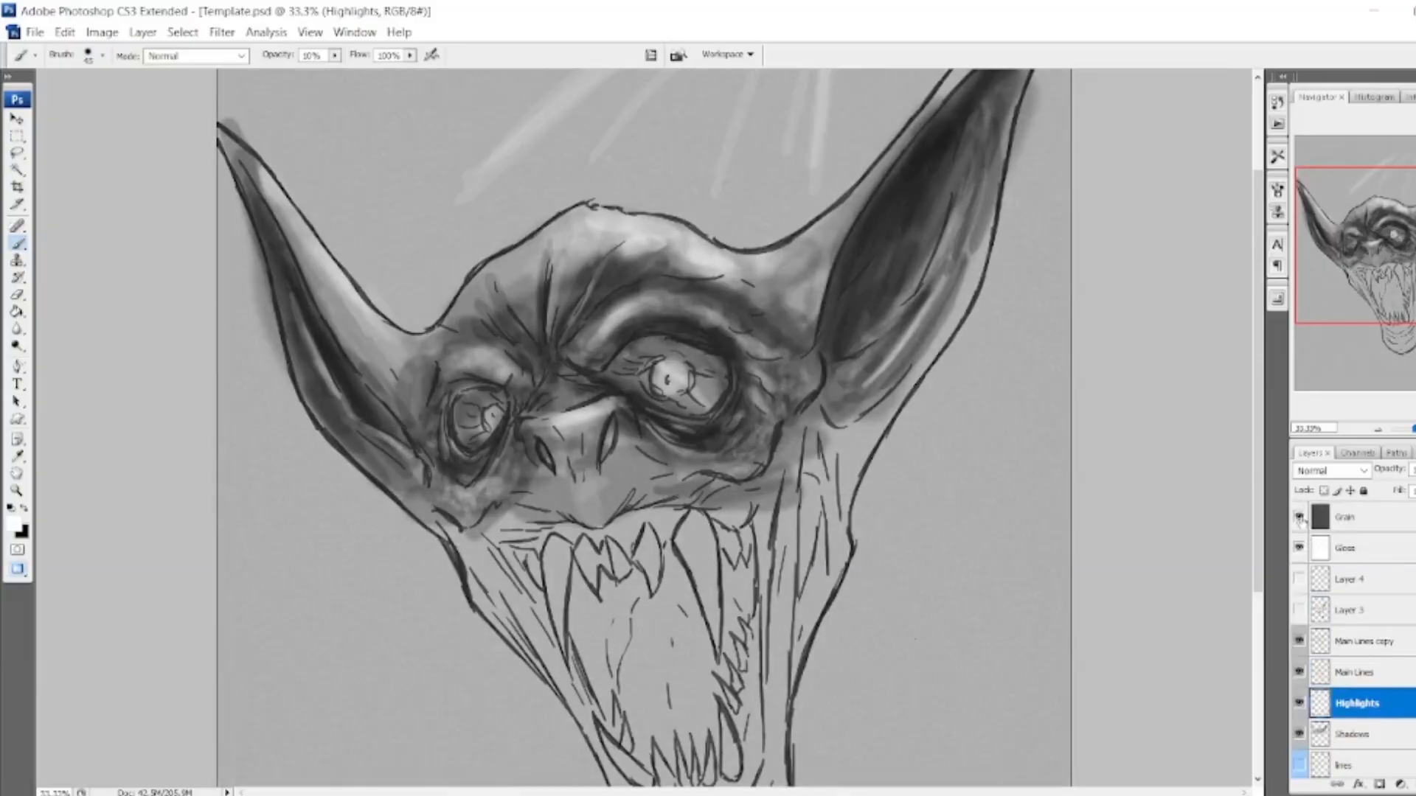
{"action": "left_click", "coordinate": [1300, 518]}
{"action": "left_click", "coordinate": [1301, 518]}
{"action": "left_click", "coordinate": [1300, 548]}
{"action": "left_click", "coordinate": [1300, 548]}
{"action": "left_click_drag", "start_coordinate": [1391, 251], "coordinate": [1347, 260]}
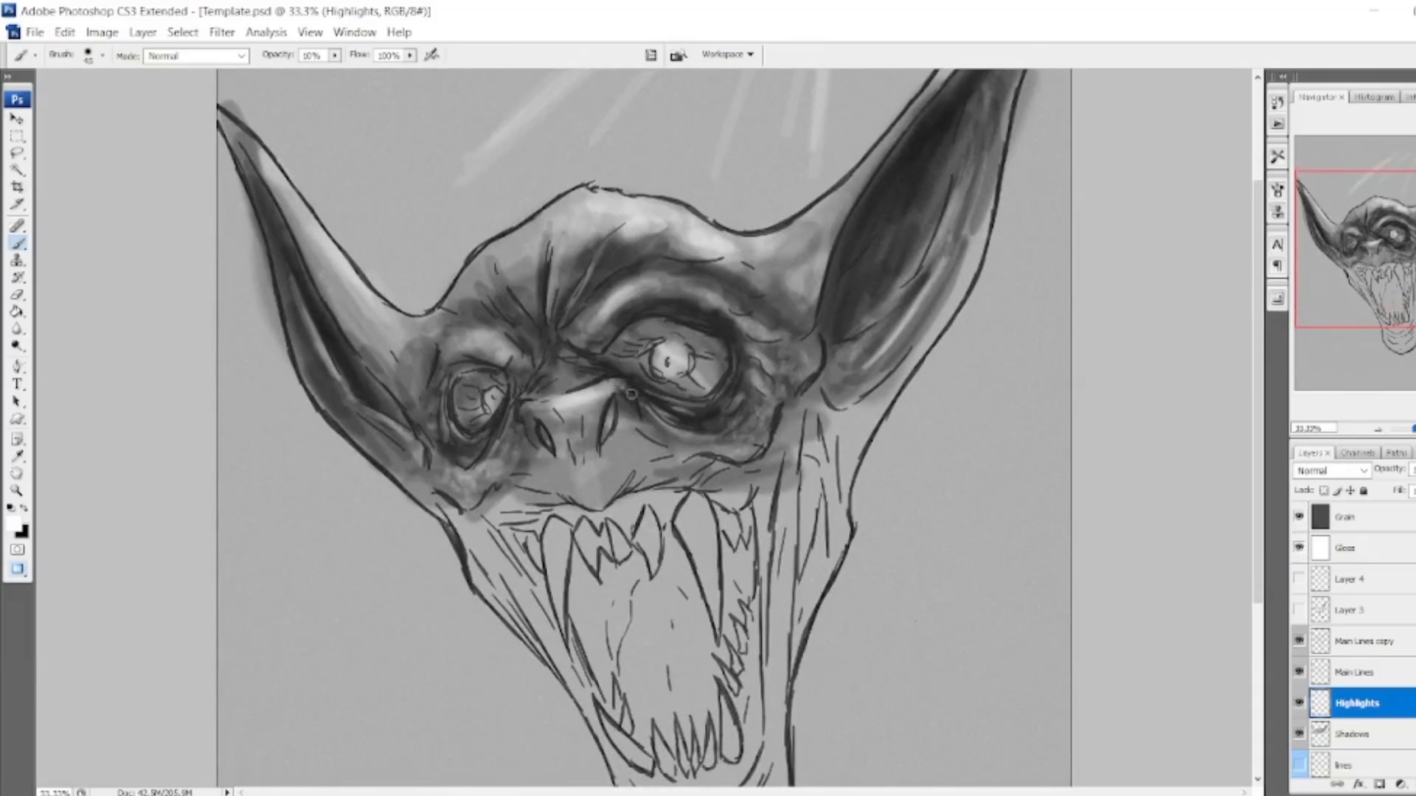
Add a small highlight stroke to the bridge of the nose on the Highlights layer.
{"action": "mouse_move", "coordinate": [557, 393]}
{"action": "left_mouse_down"}
{"action": "mouse_move", "coordinate": [525, 399]}
{"action": "mouse_move", "coordinate": [540, 402]}
{"action": "left_mouse_up"}
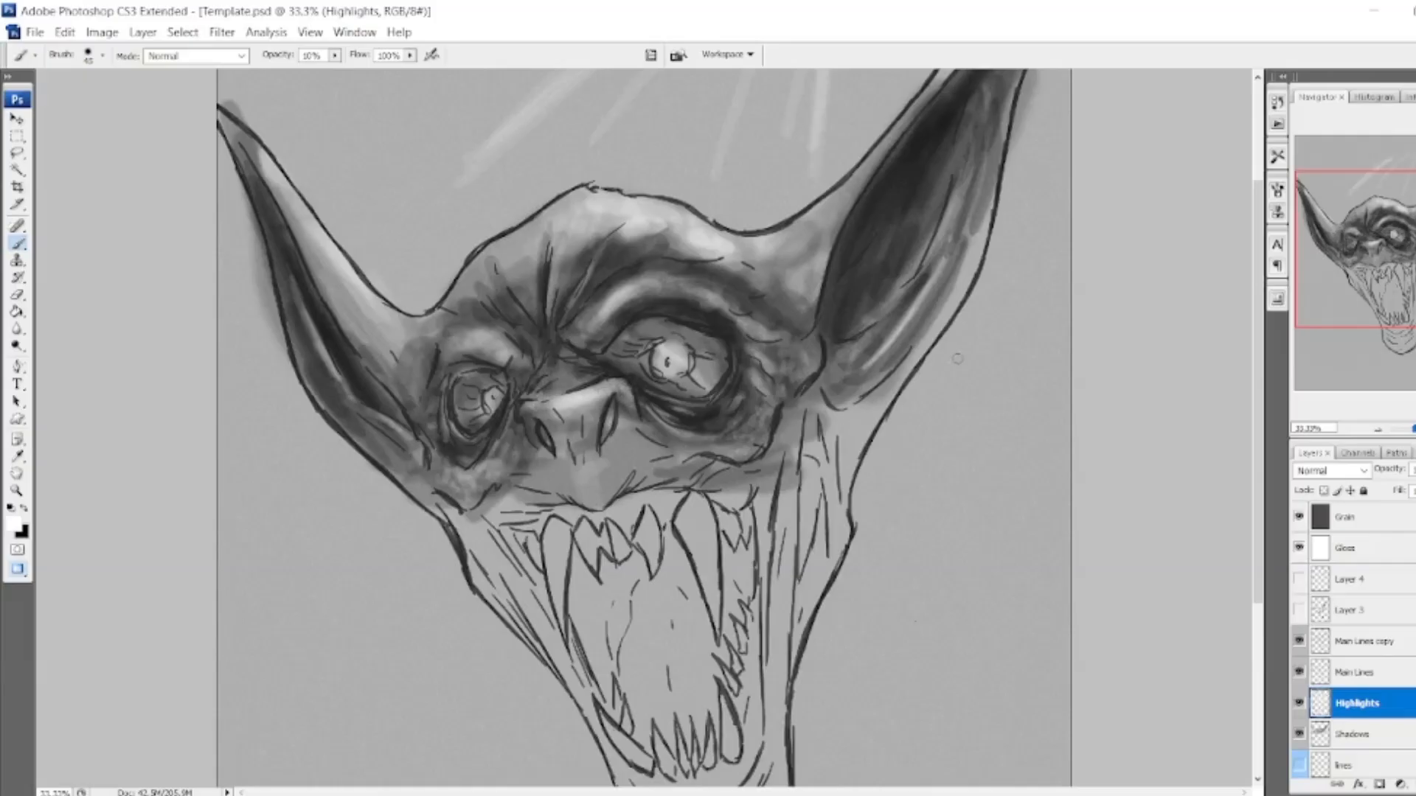
{"action": "scroll", "coordinate": [547, 374], "scroll_direction": "down", "scroll_amount": 4}
{"action": "scroll", "coordinate": [547, 374], "scroll_direction": "up", "scroll_amount": 3}
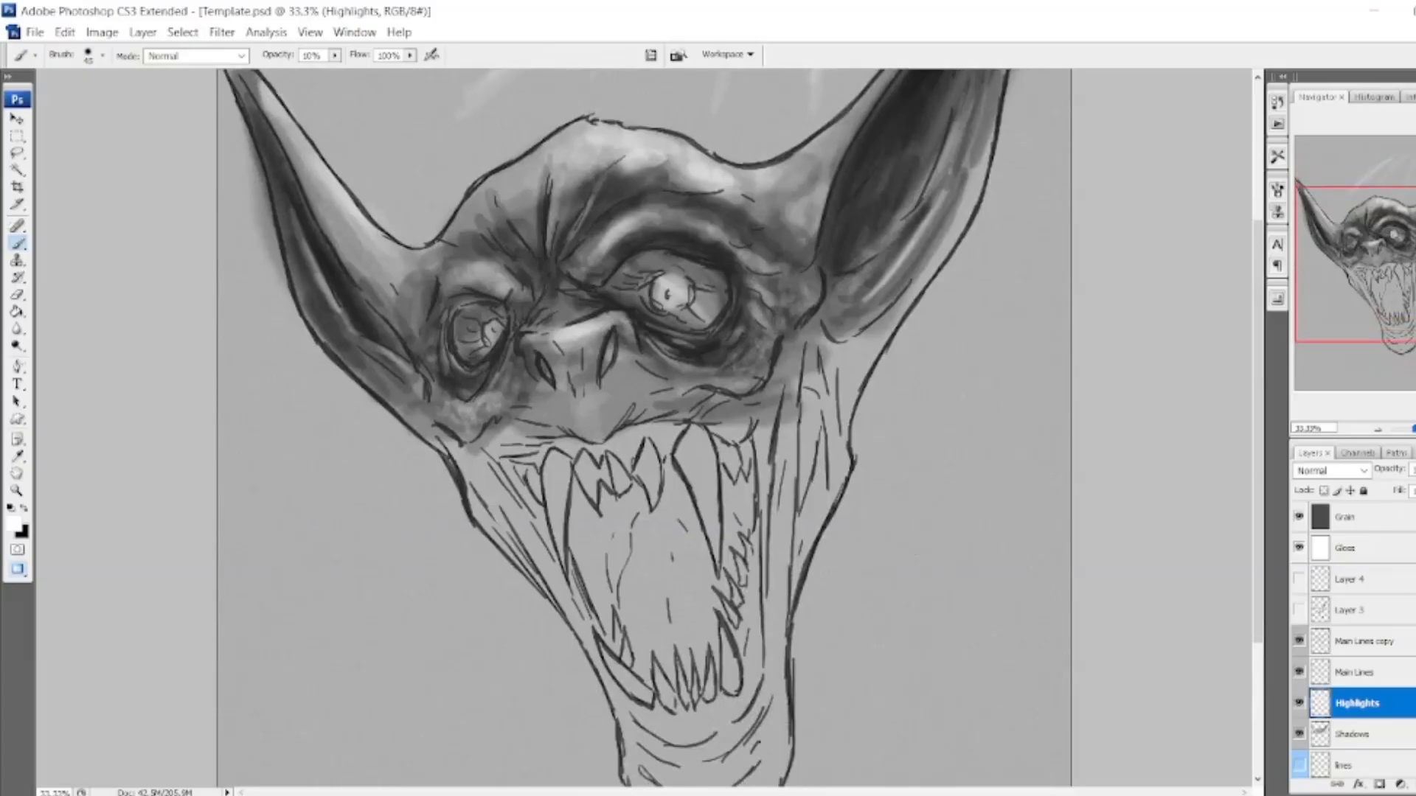
Hide the Main Lines copy layer and darken the Main Lines layer with Curves, setting the black point's input to 30.
{"action": "left_click", "coordinate": [1308, 645]}
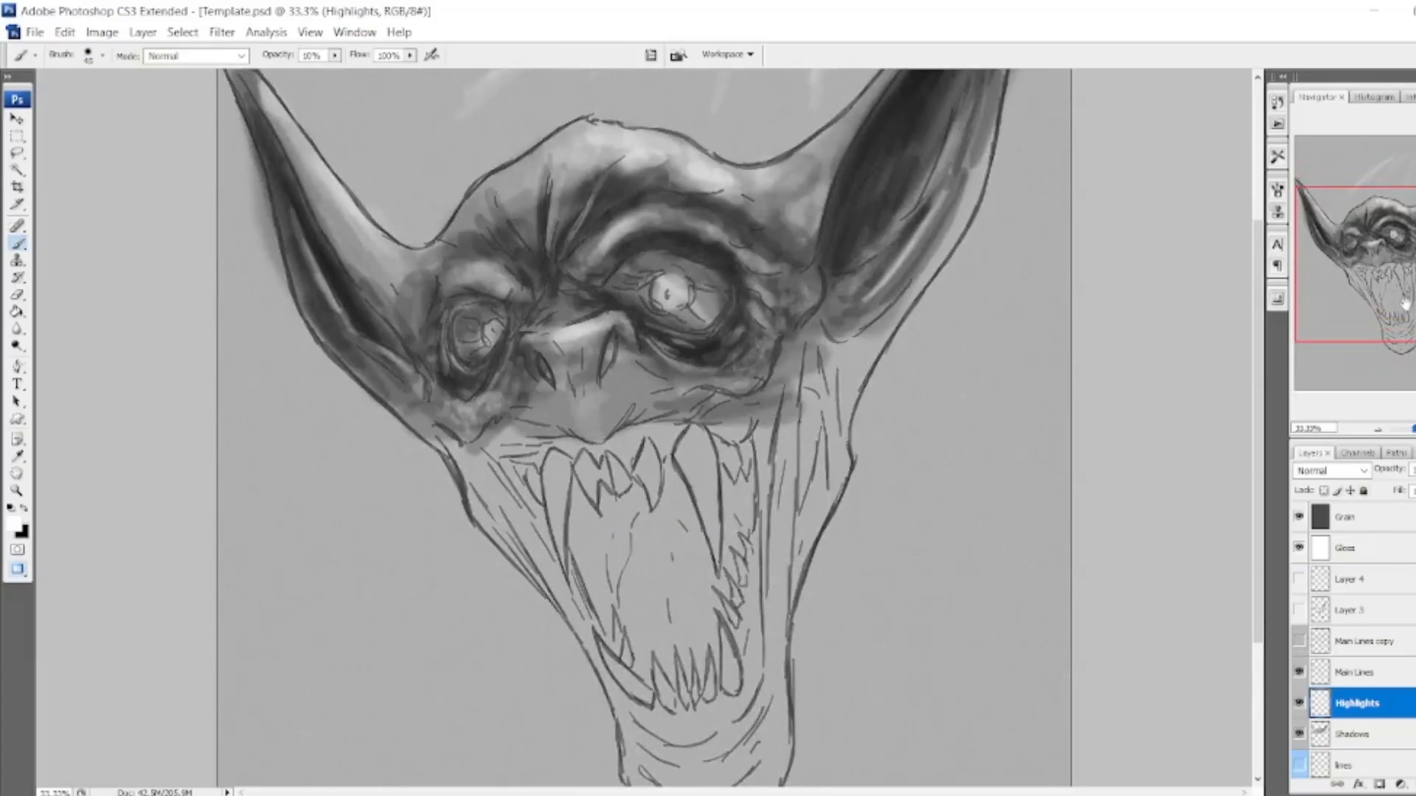
{"action": "left_click_drag", "start_coordinate": [1402, 329], "coordinate": [1402, 306]}
{"action": "left_click", "coordinate": [1359, 673]}
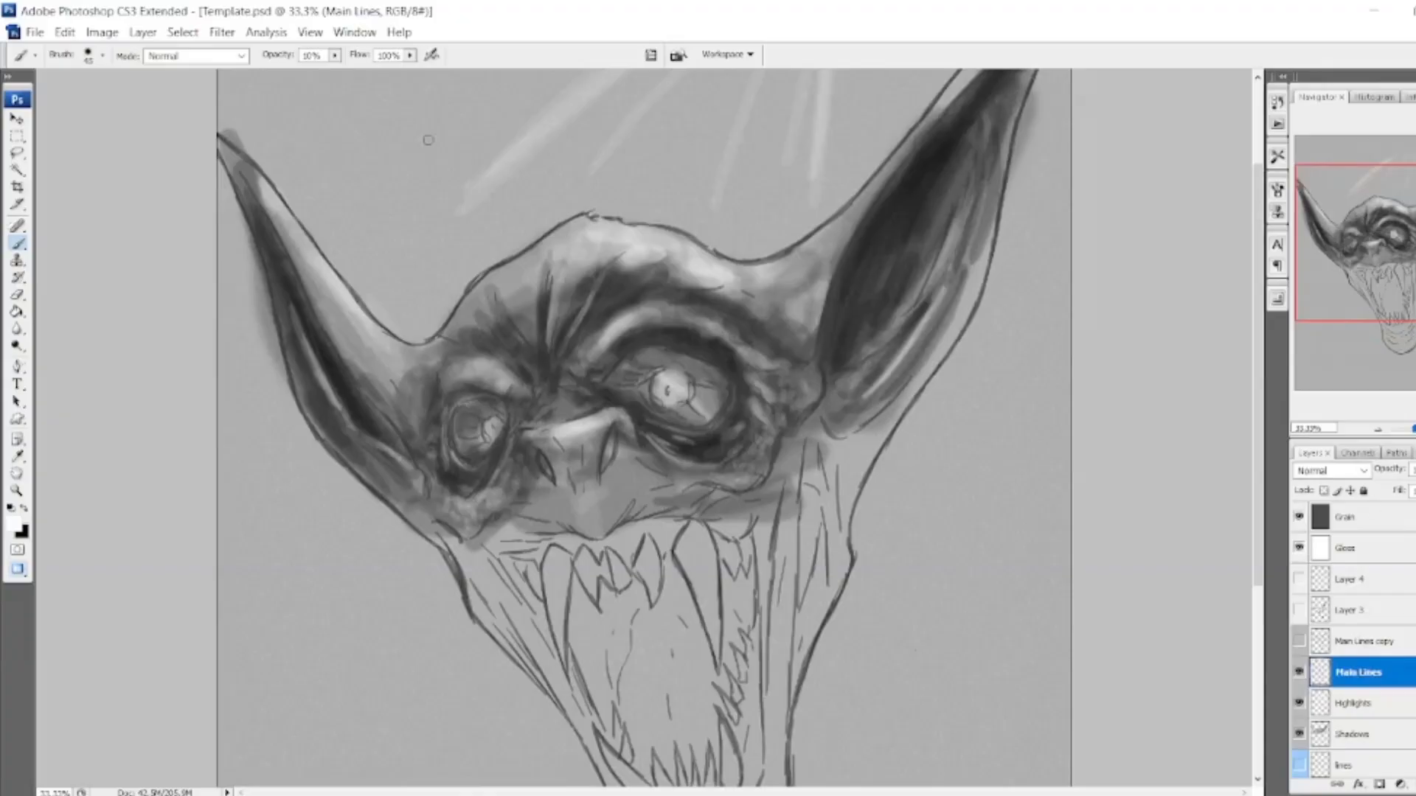
{"action": "left_click", "coordinate": [102, 31]}
{"action": "mouse_move", "coordinate": [158, 82]}
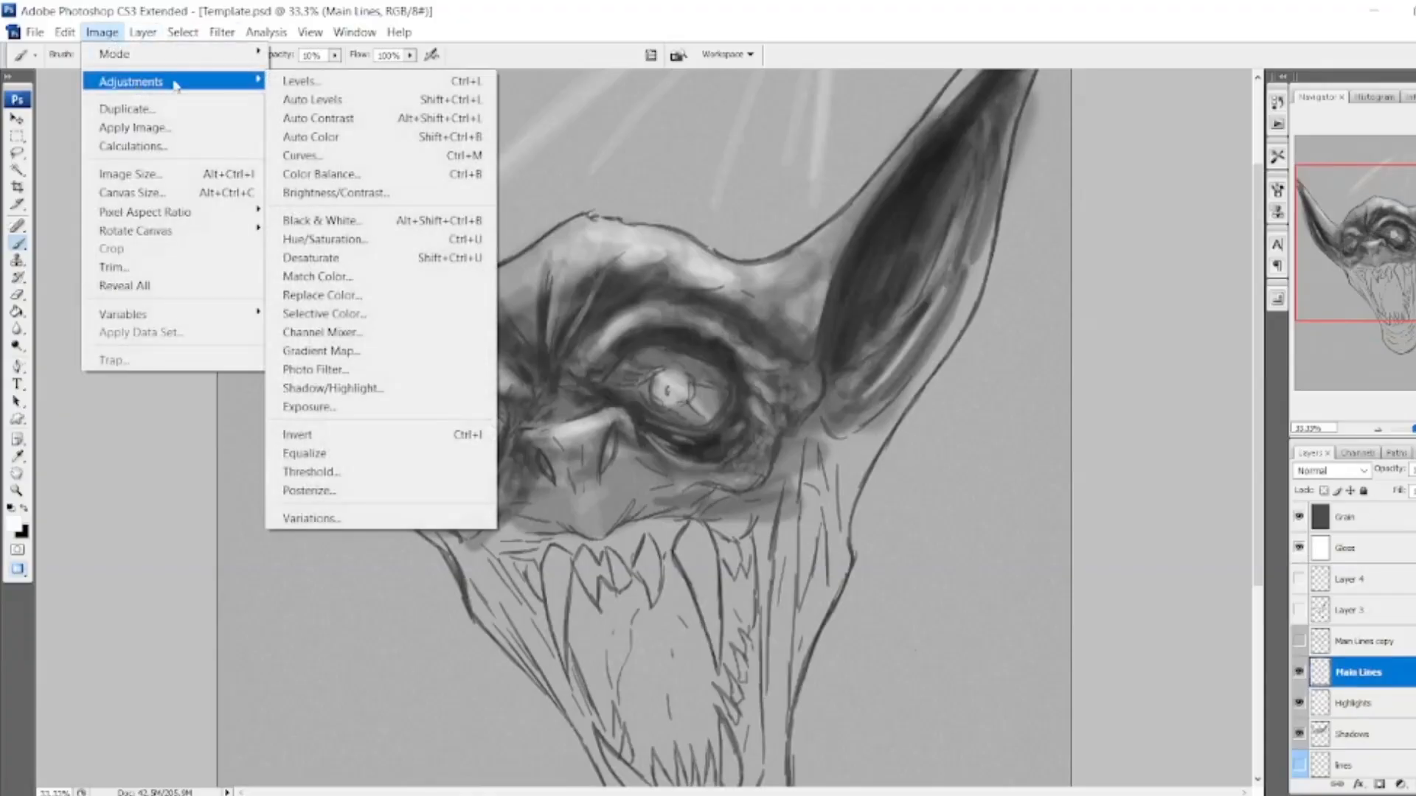
{"action": "left_click", "coordinate": [335, 157]}
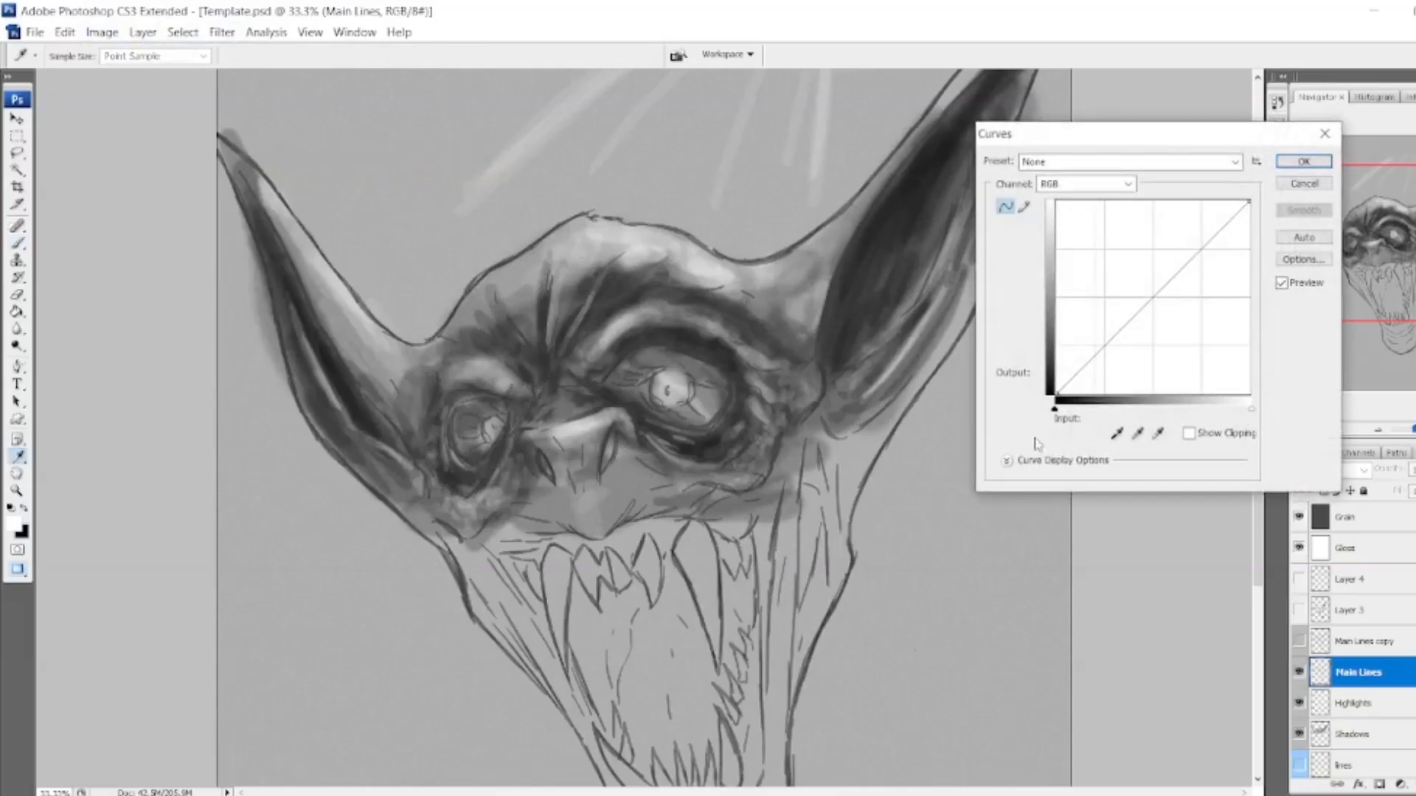
{"action": "left_click_drag", "start_coordinate": [1055, 410], "coordinate": [1083, 412]}
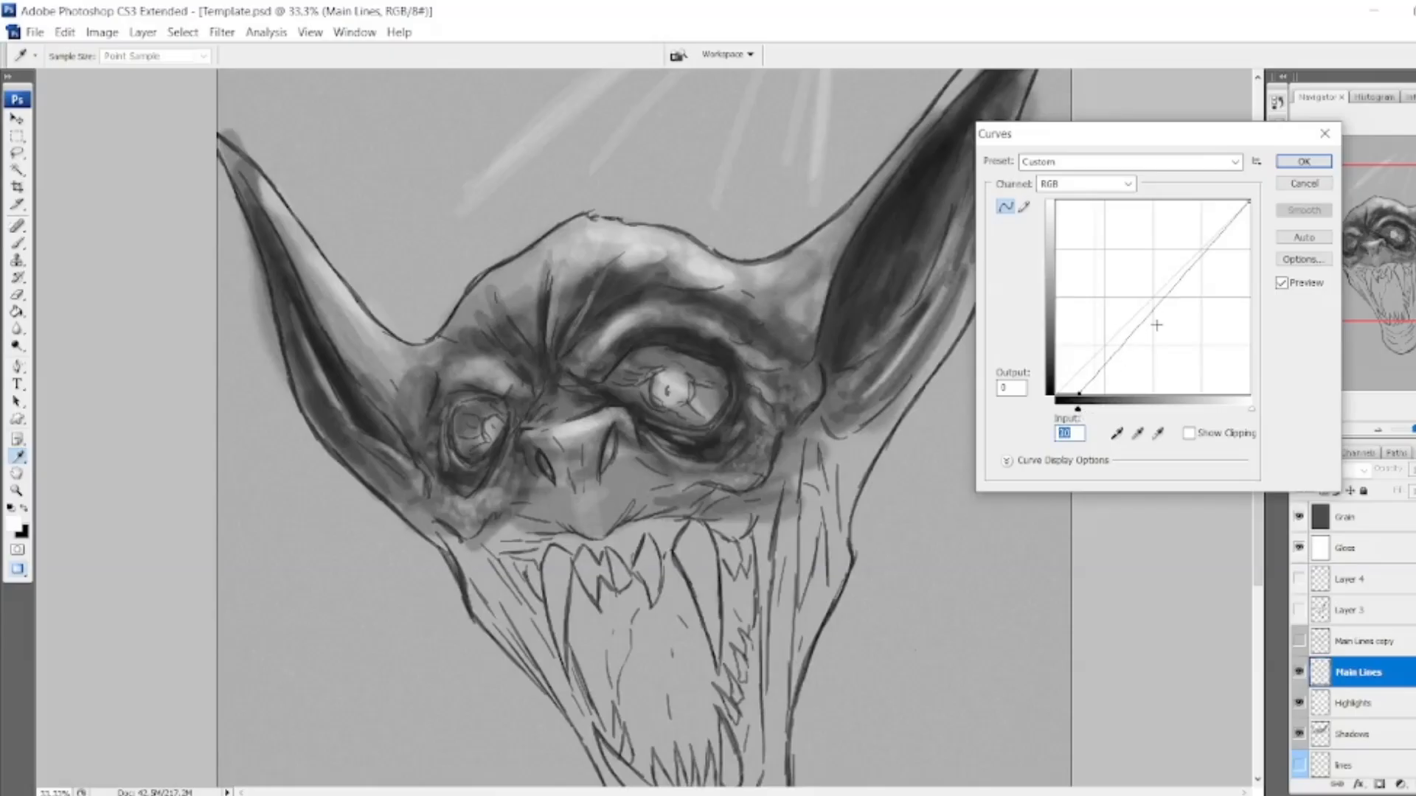
{"action": "left_click", "coordinate": [1302, 162]}
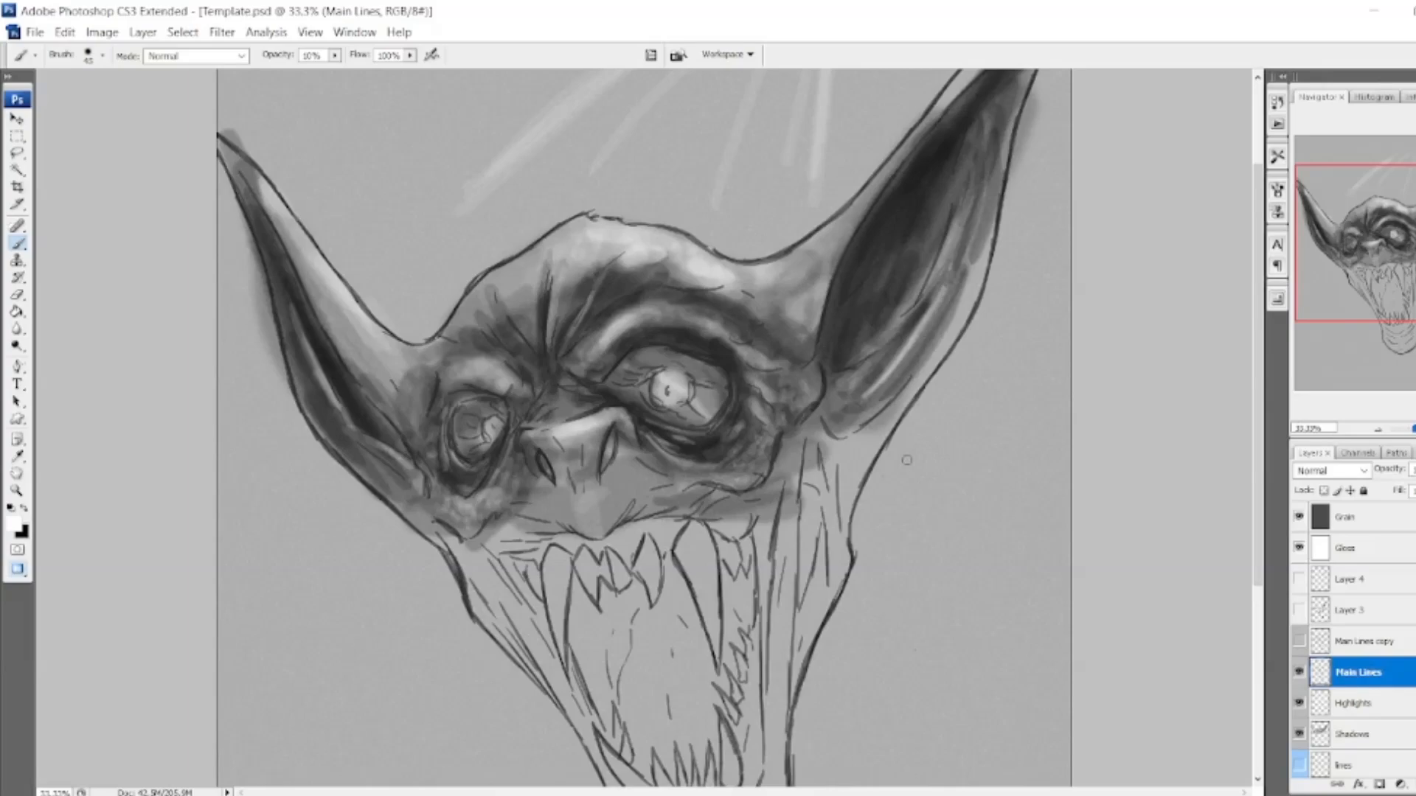
Reduce the eraser to a small size and clean up the outline below the larger ear and along the adjoining jaw.
{"action": "key", "text": "ctrl+plus"}
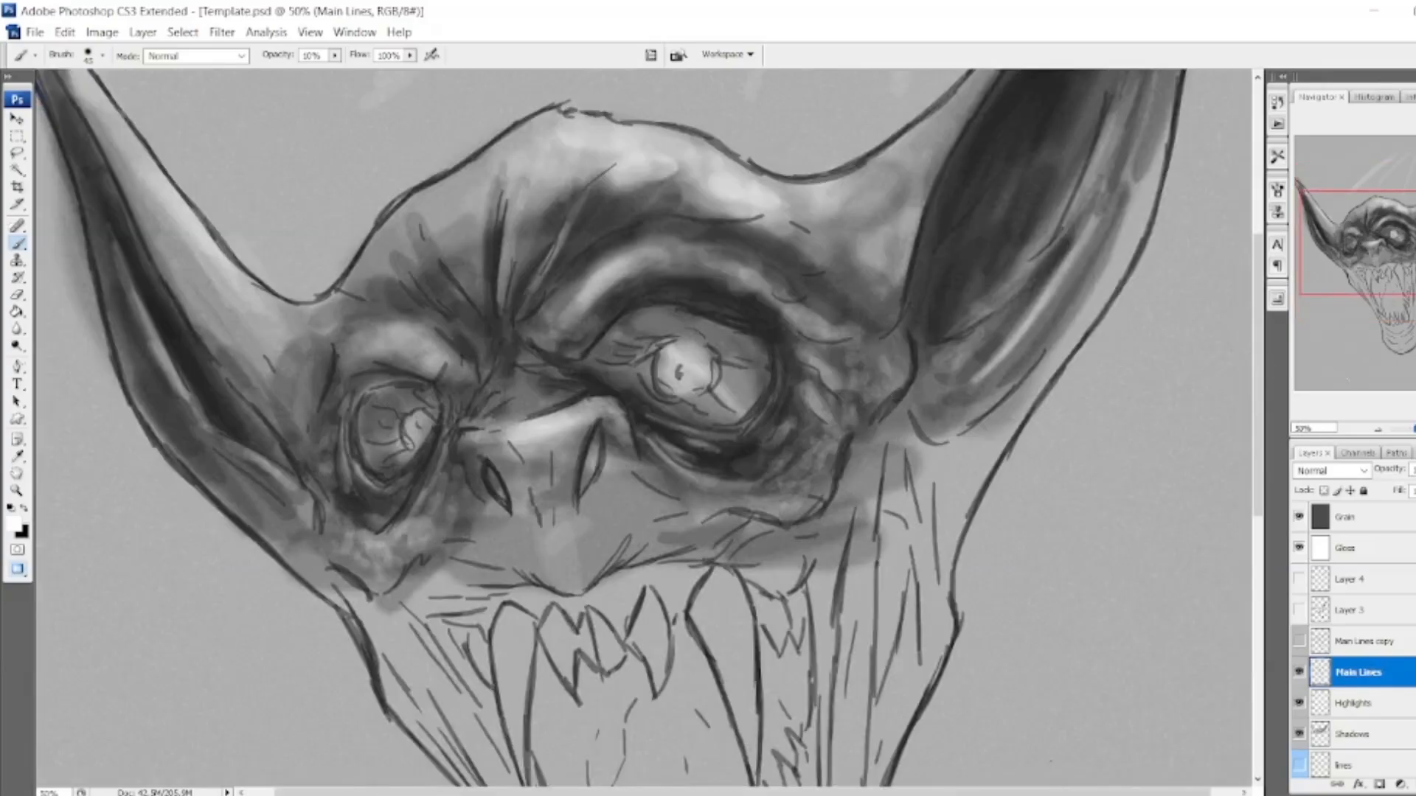
{"action": "key", "text": "ctrl+plus"}
{"action": "left_click_drag", "start_coordinate": [1388, 242], "coordinate": [1415, 244]}
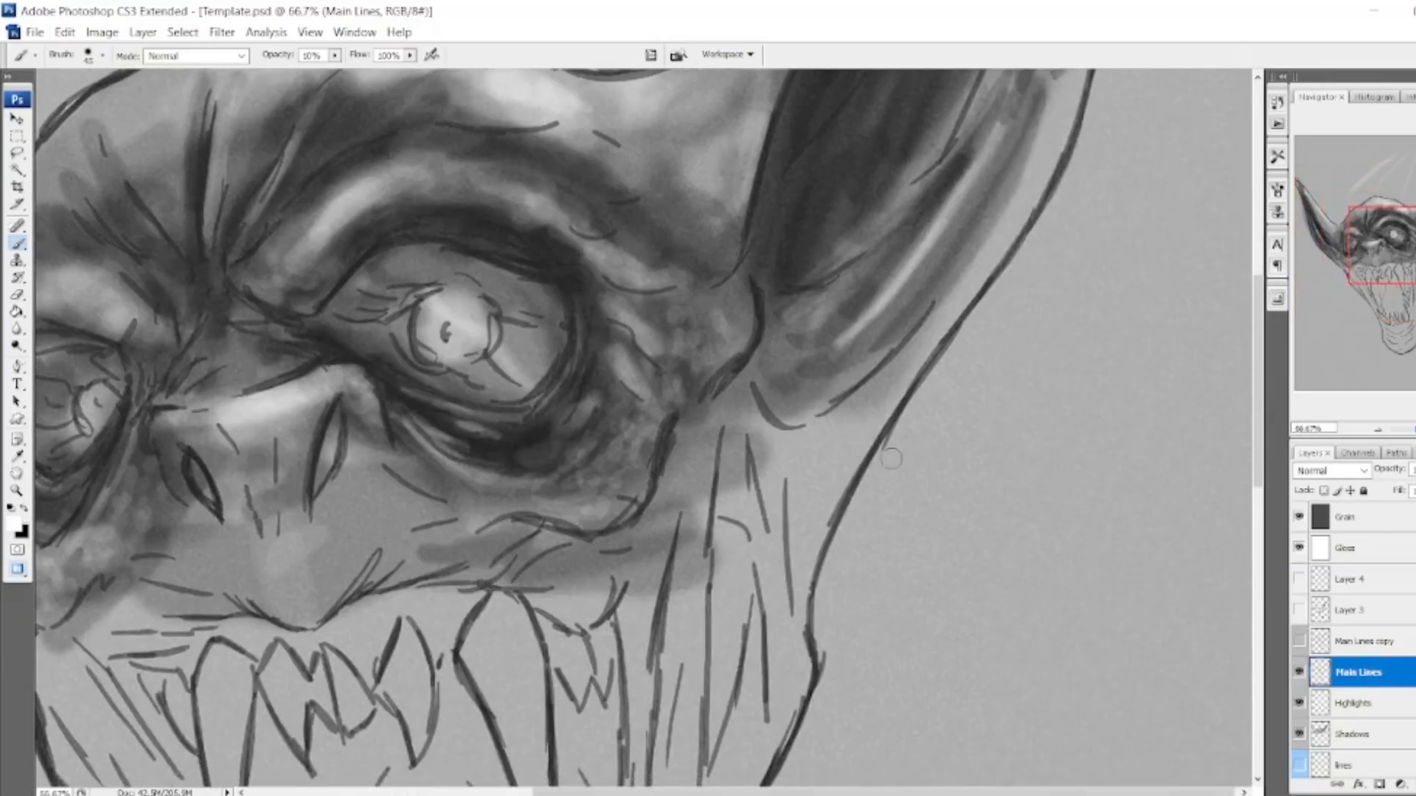
{"action": "left_click", "coordinate": [17, 294]}
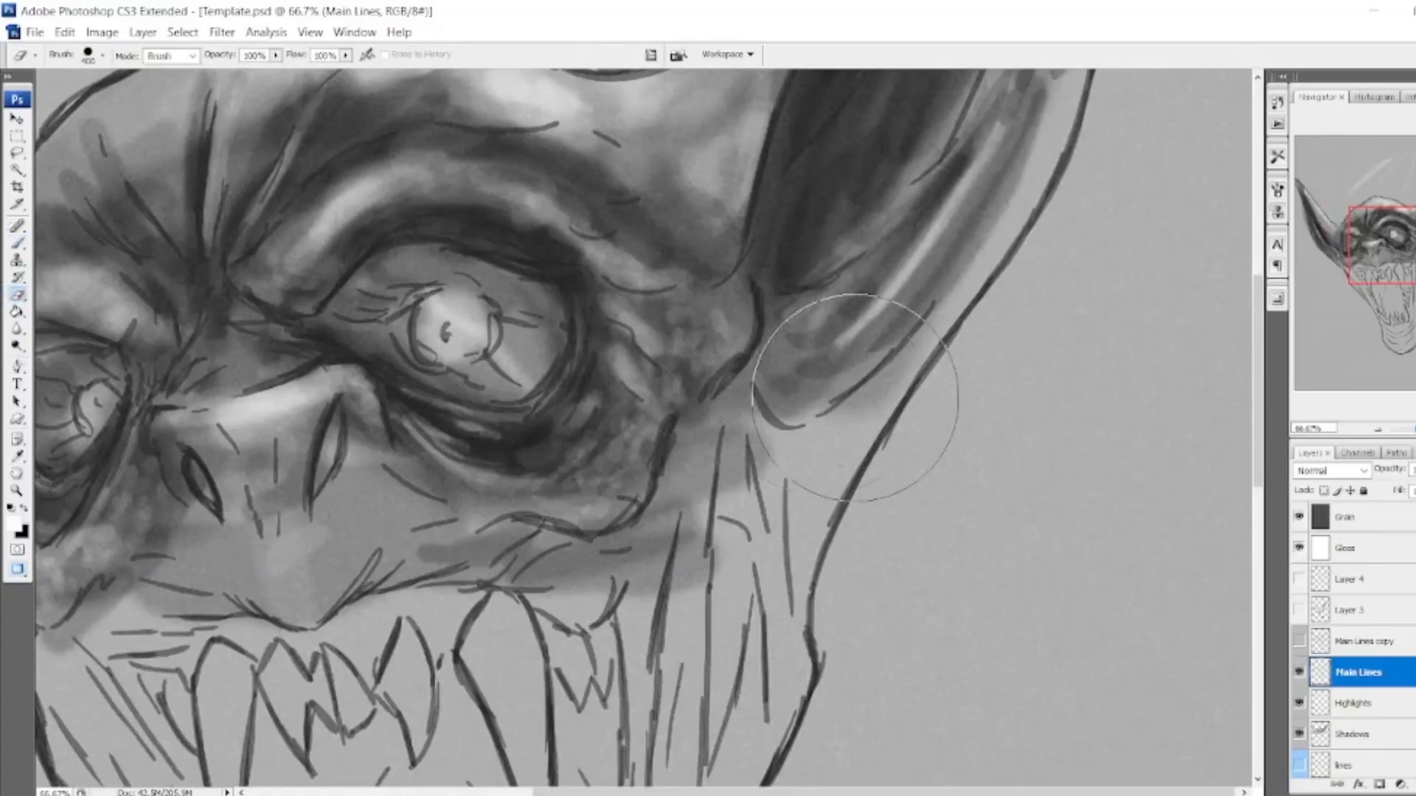
{"action": "key", "text": "bracketleft"}
{"action": "key", "text": "bracketleft"}
{"action": "key", "text": "bracketleft"}
{"action": "key", "text": "bracketleft"}
{"action": "key", "text": "bracketleft"}
{"action": "key", "text": "bracketleft"}
{"action": "key", "text": "bracketleft"}
{"action": "key", "text": "bracketleft"}
{"action": "key", "text": "bracketleft"}
{"action": "key", "text": "bracketleft"}
{"action": "key", "text": "bracketleft"}
{"action": "key", "text": "bracketleft"}
{"action": "key", "text": "bracketleft"}
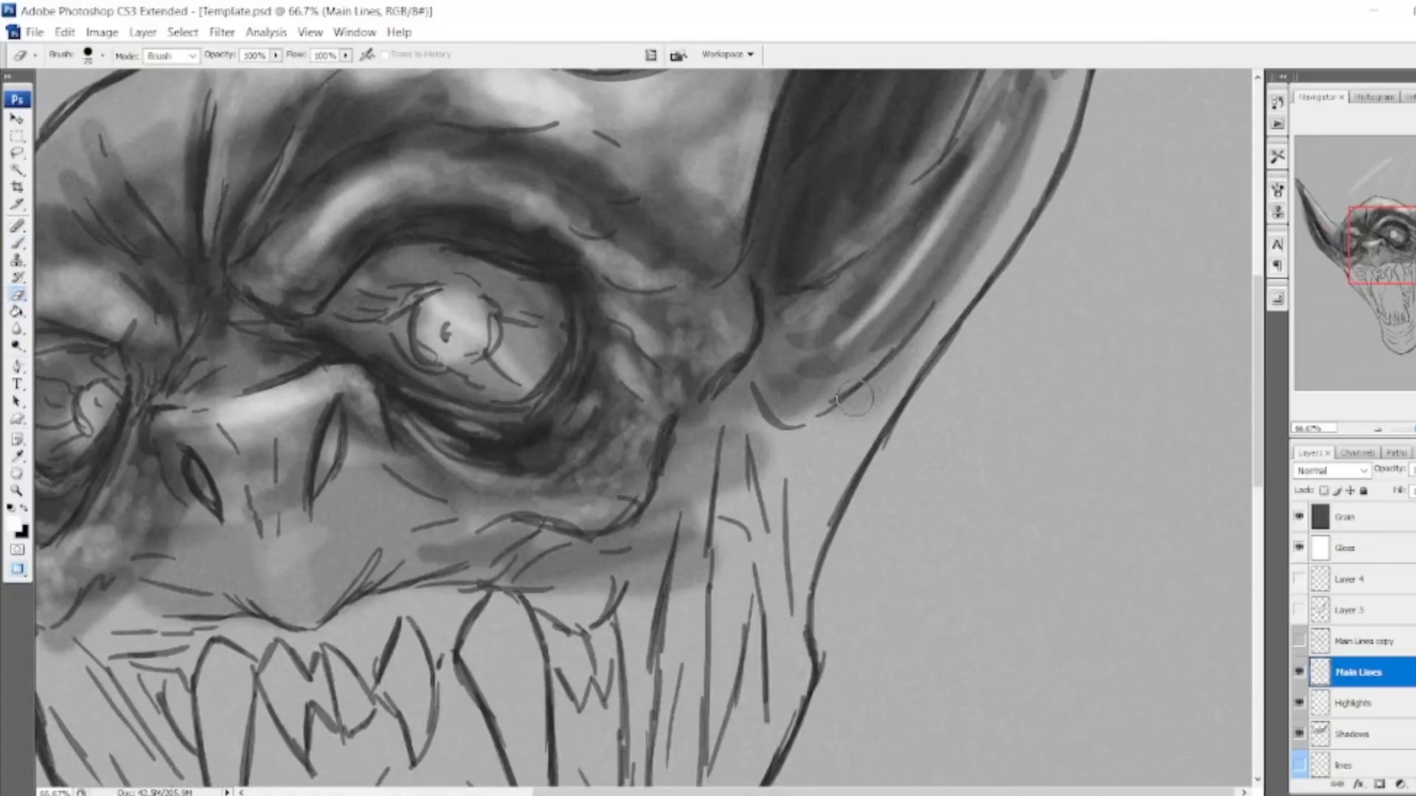
{"action": "key", "text": "bracketleft"}
{"action": "left_click_drag", "start_coordinate": [903, 418], "coordinate": [887, 446]}
{"action": "left_click_drag", "start_coordinate": [818, 646], "coordinate": [822, 691]}
Erase stray marks and thin the rough outlines along the crown, the forehead's edge and the smaller ear's outer edge.
{"action": "left_click_drag", "start_coordinate": [1397, 307], "coordinate": [1394, 243]}
{"action": "left_click_drag", "start_coordinate": [1394, 195], "coordinate": [1353, 218]}
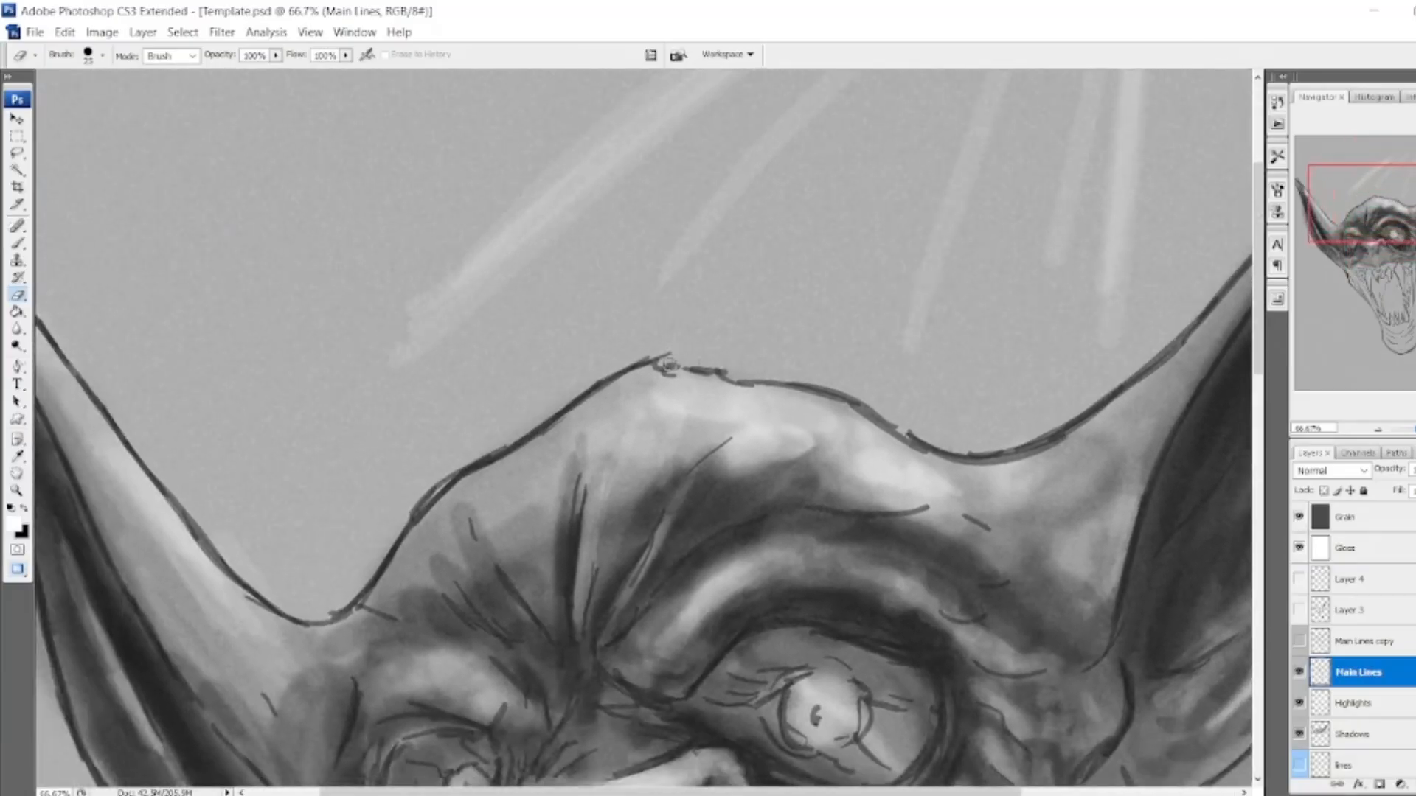
{"action": "left_click_drag", "start_coordinate": [669, 363], "coordinate": [723, 368]}
{"action": "left_click_drag", "start_coordinate": [885, 422], "coordinate": [954, 444]}
{"action": "left_click_drag", "start_coordinate": [901, 430], "coordinate": [943, 445]}
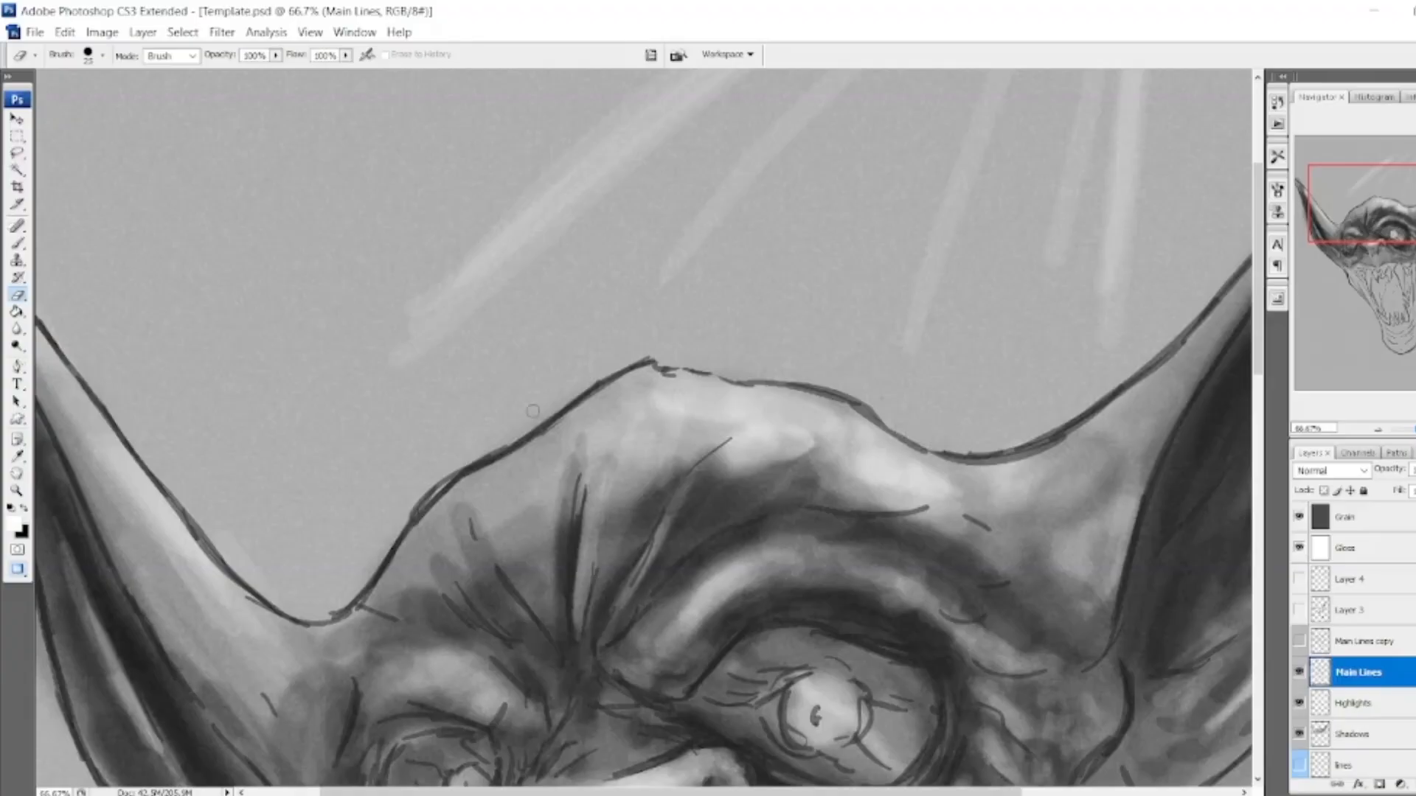
{"action": "left_click_drag", "start_coordinate": [511, 438], "coordinate": [399, 525]}
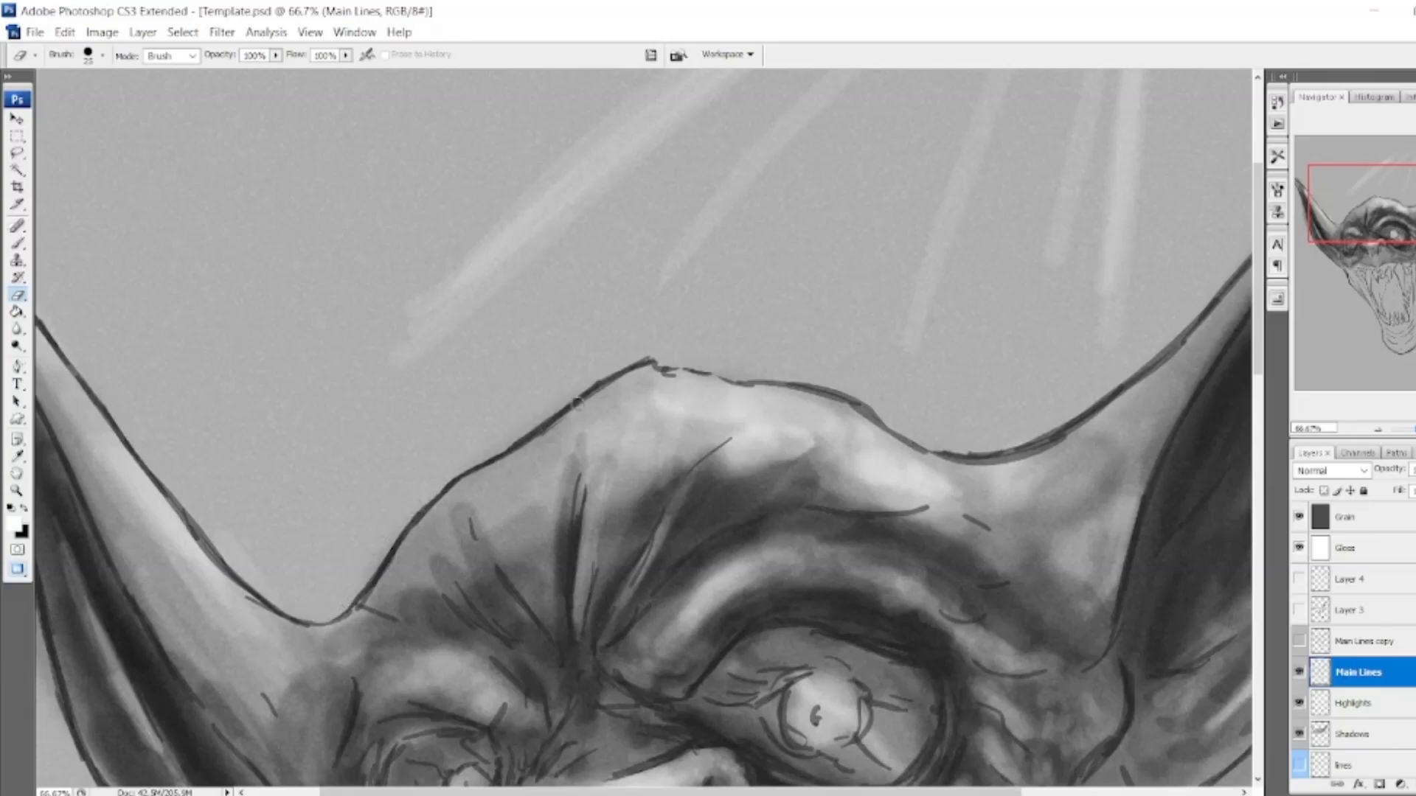
{"action": "left_click_drag", "start_coordinate": [1389, 197], "coordinate": [1376, 225]}
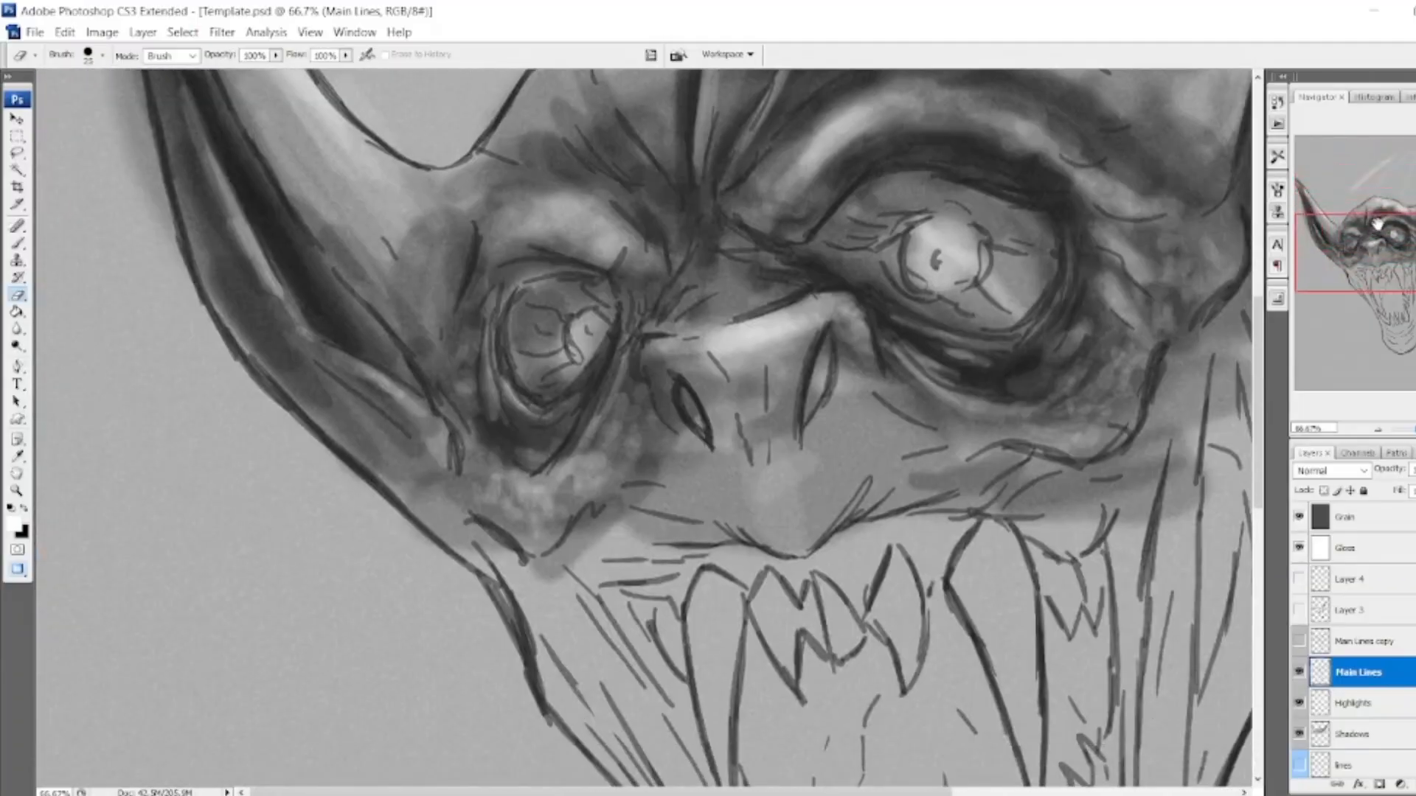
{"action": "left_click_drag", "start_coordinate": [171, 235], "coordinate": [234, 361]}
Soften the Main Lines layer with a Gaussian Blur of 2.5 pixels radius.
{"action": "left_click_drag", "start_coordinate": [1341, 283], "coordinate": [1410, 238]}
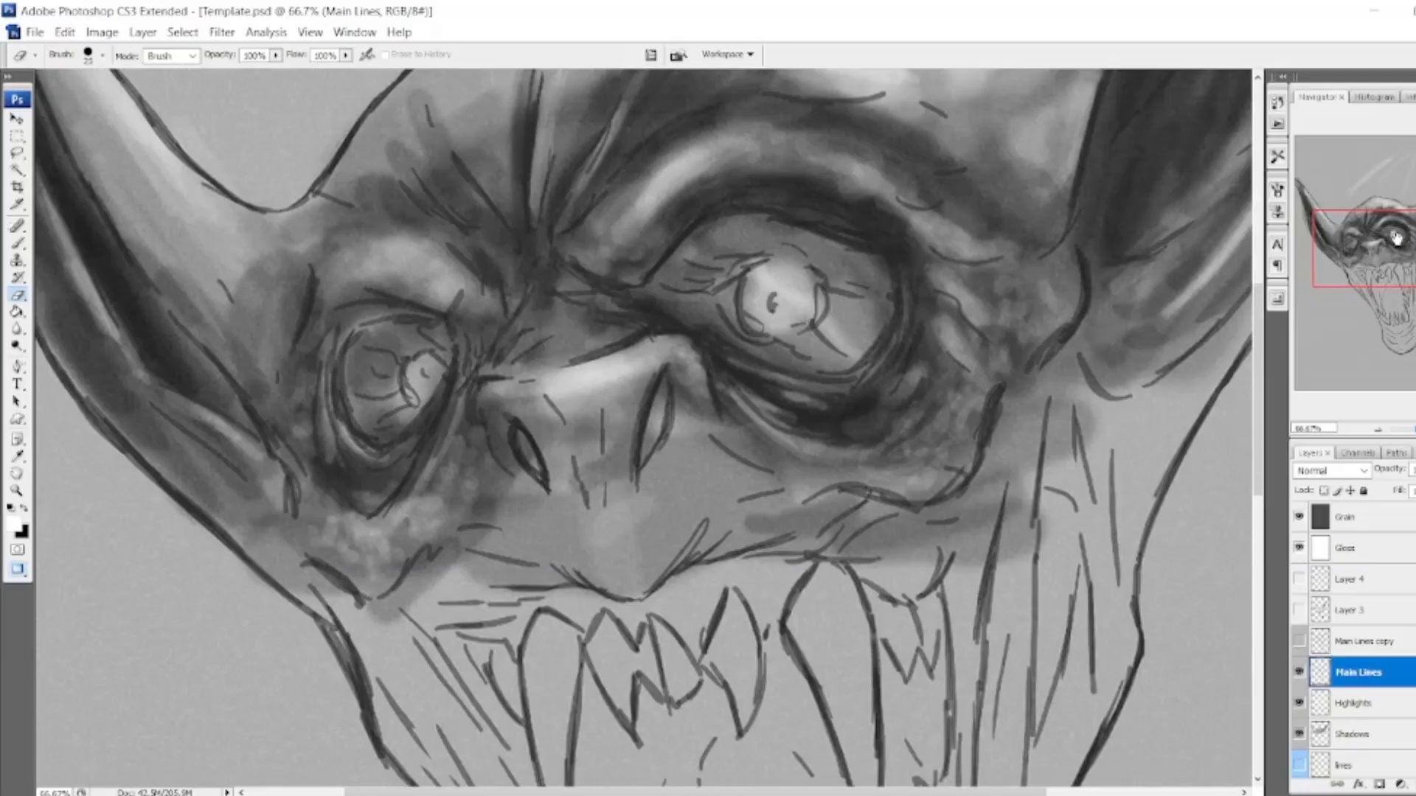
{"action": "left_click_drag", "start_coordinate": [1397, 235], "coordinate": [1405, 223]}
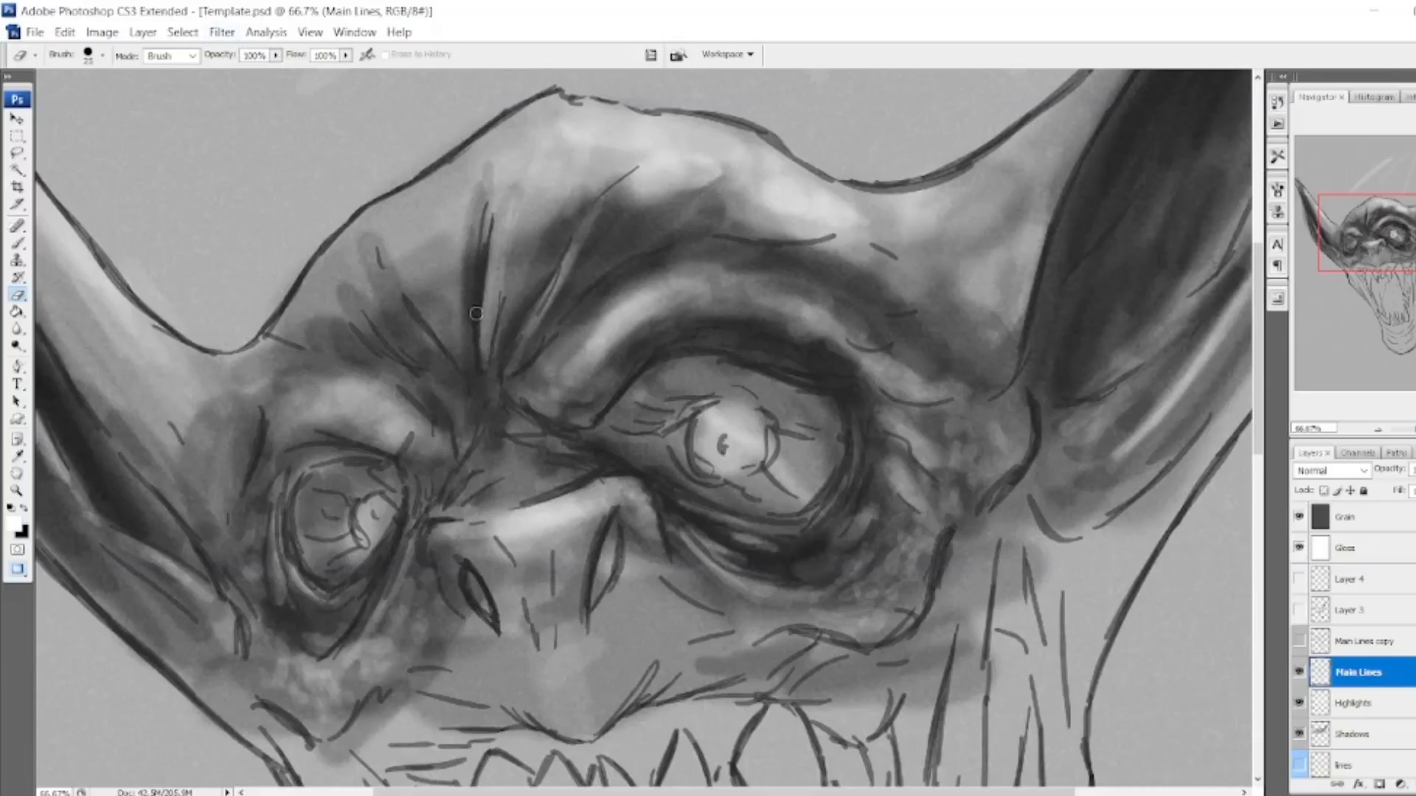
{"action": "left_click", "coordinate": [222, 32]}
{"action": "mouse_move", "coordinate": [261, 232]}
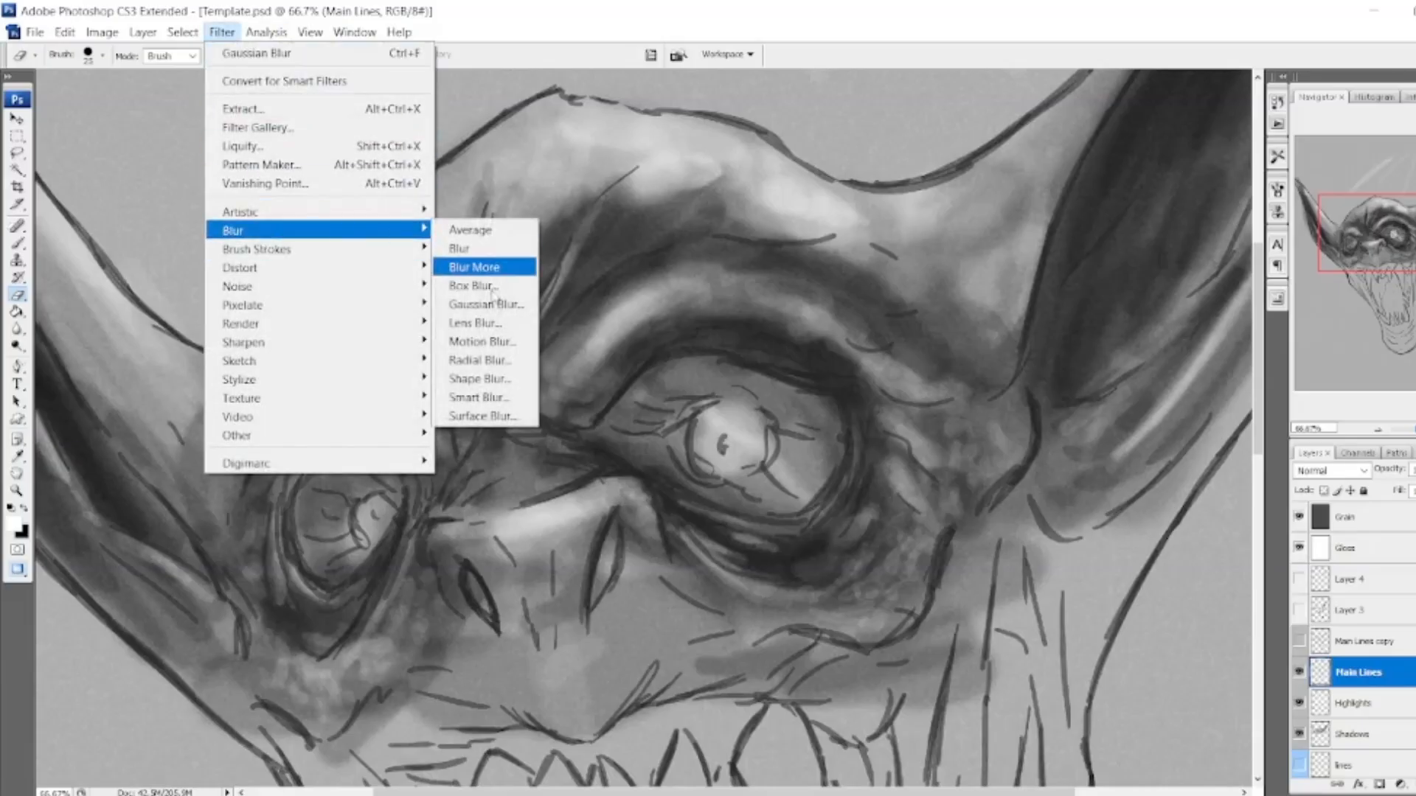
{"action": "left_click", "coordinate": [492, 307]}
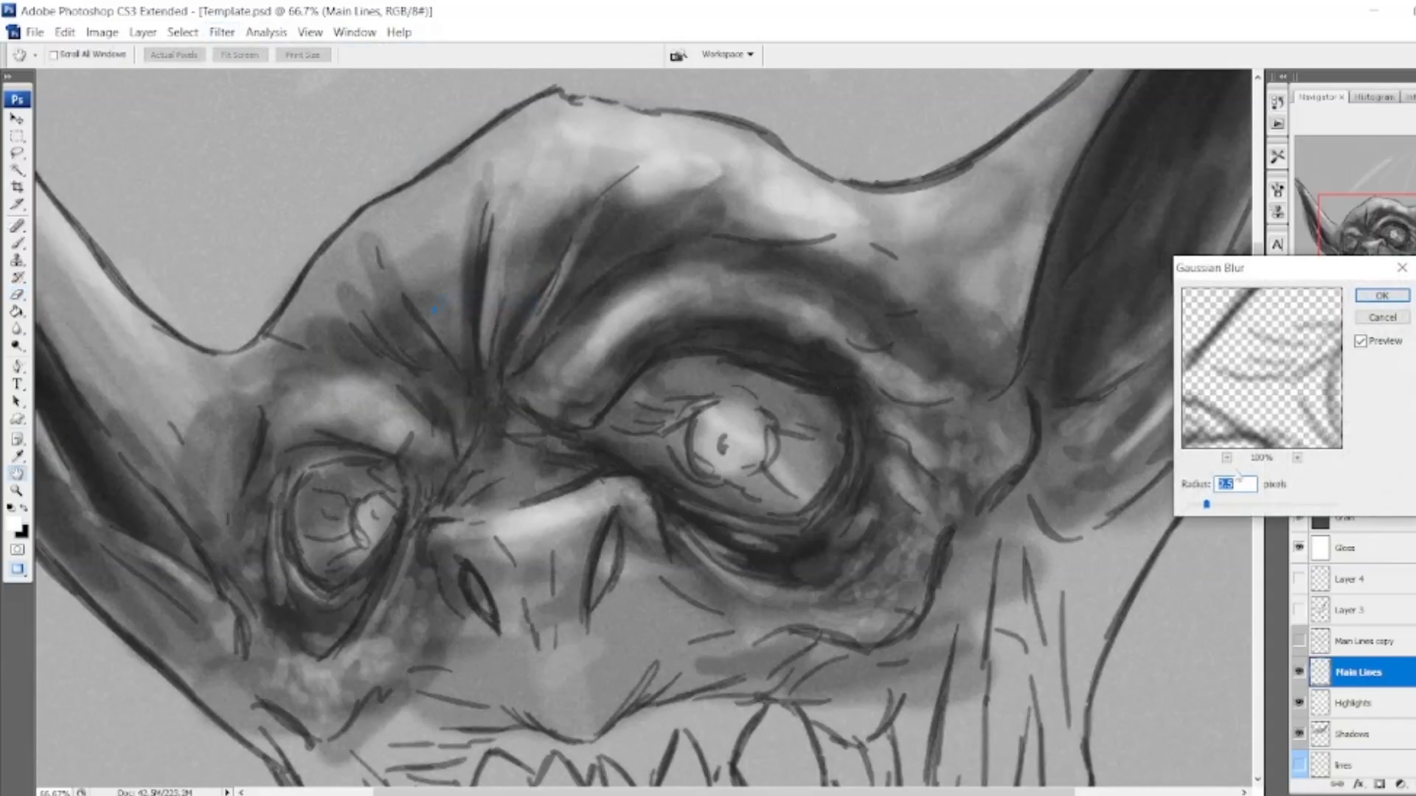
{"action": "left_click", "coordinate": [1382, 295]}
{"action": "left_click_drag", "start_coordinate": [1408, 219], "coordinate": [1405, 262]}
{"action": "left_click", "coordinate": [1379, 432]}
{"action": "left_click", "coordinate": [1378, 432]}
{"action": "left_click", "coordinate": [1378, 432]}
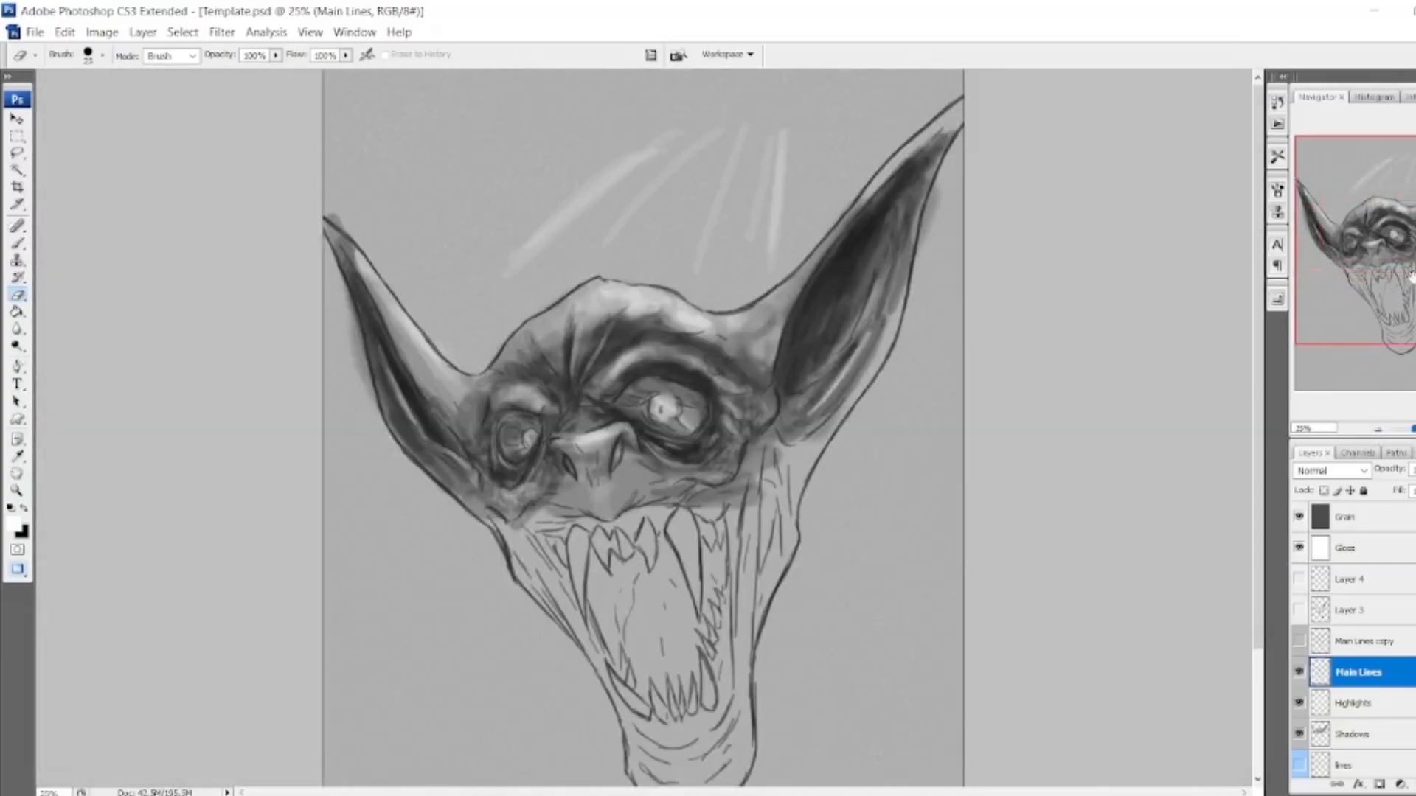
Hide the Main Lines layer and show the Main Lines copy, Layer 3 and Layer 4 layers.
{"action": "scroll", "coordinate": [642, 428], "scroll_direction": "up", "scroll_amount": 1}
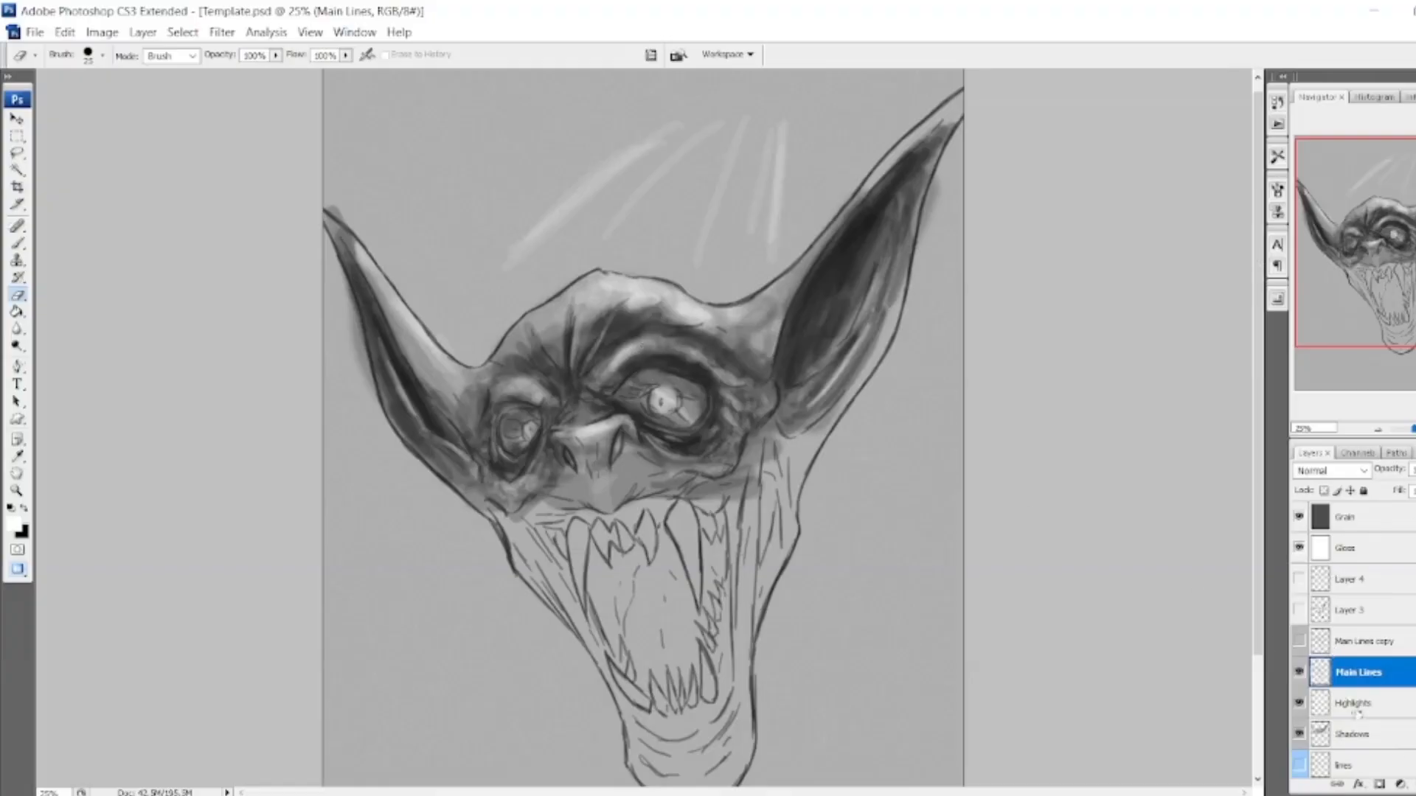
{"action": "left_click", "coordinate": [1299, 674]}
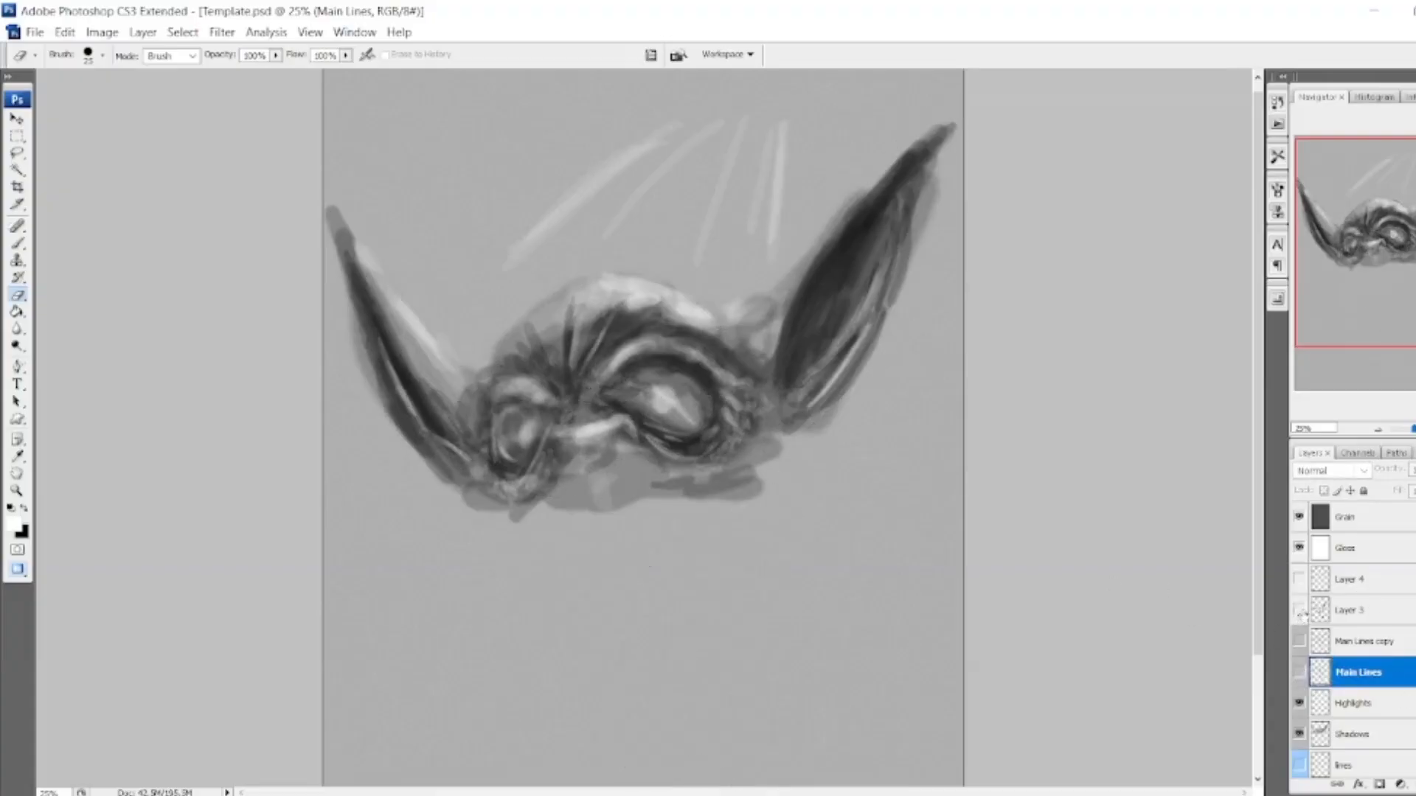
{"action": "left_click", "coordinate": [1301, 641]}
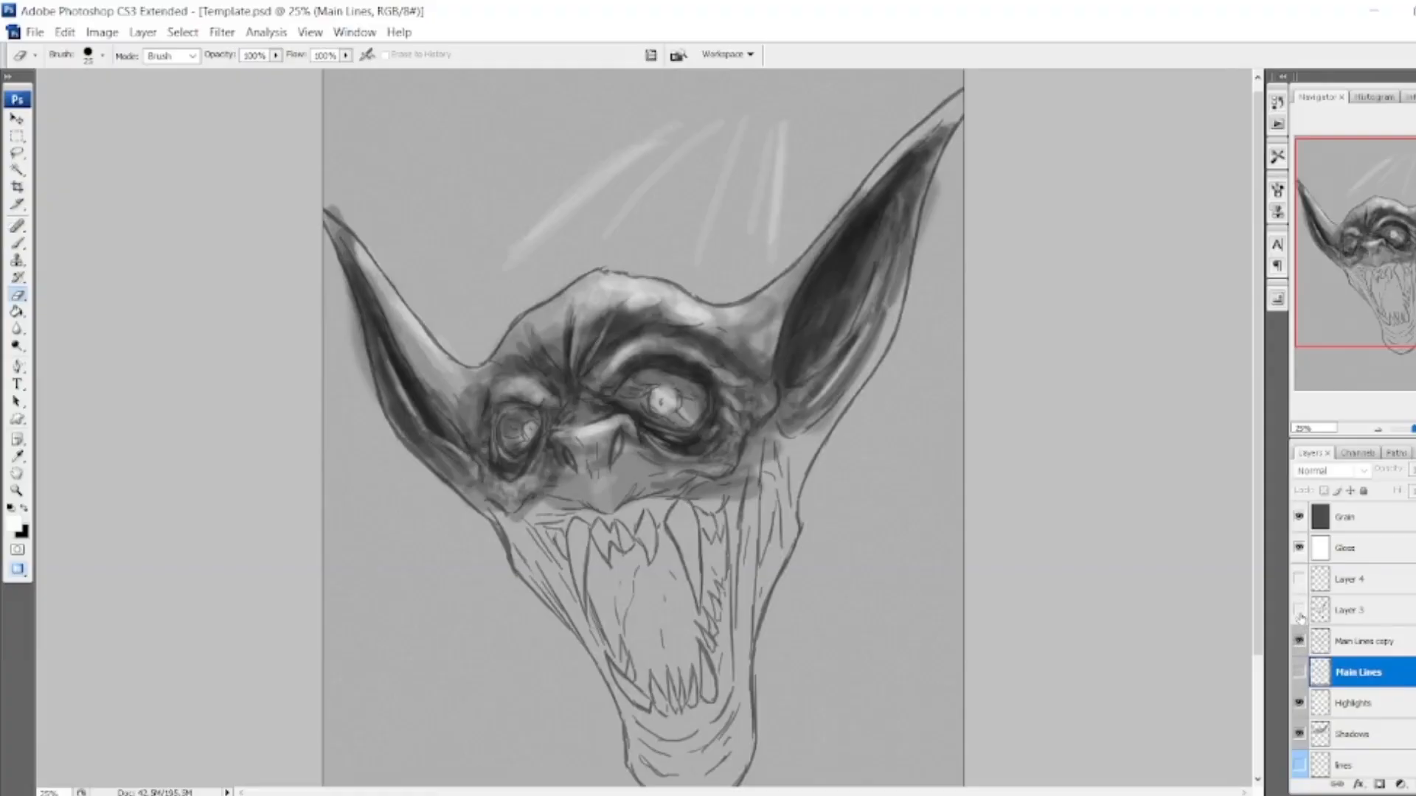
{"action": "left_click", "coordinate": [1301, 612]}
{"action": "left_click", "coordinate": [1299, 580]}
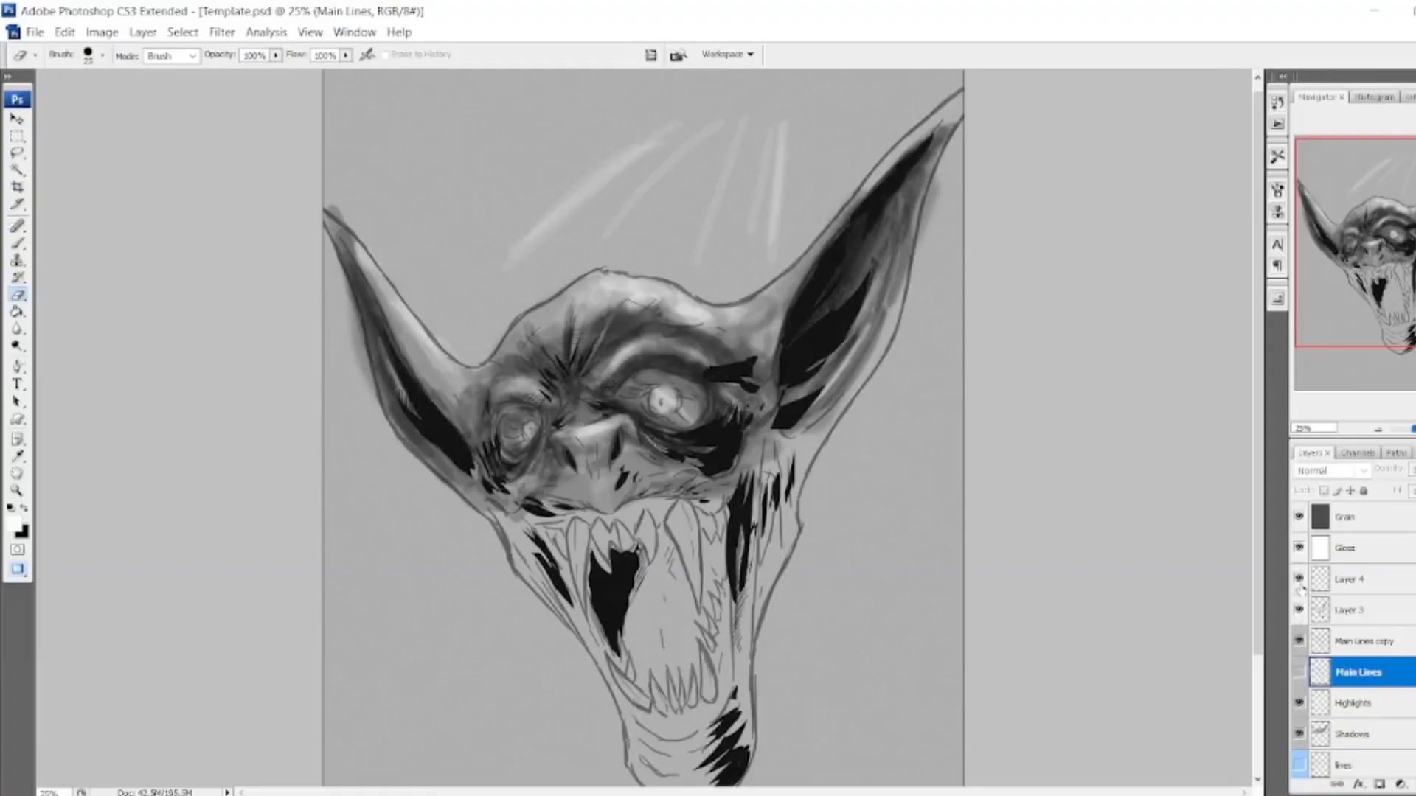
Hide and show the Shadows and Highlights layers to compare their effect under the inked black areas.
{"action": "left_click", "coordinate": [1299, 735]}
{"action": "left_click", "coordinate": [1299, 734]}
{"action": "scroll", "coordinate": [1404, 686], "scroll_direction": "down", "scroll_amount": 2}
{"action": "left_click", "coordinate": [1300, 655]}
{"action": "left_click", "coordinate": [1300, 655]}
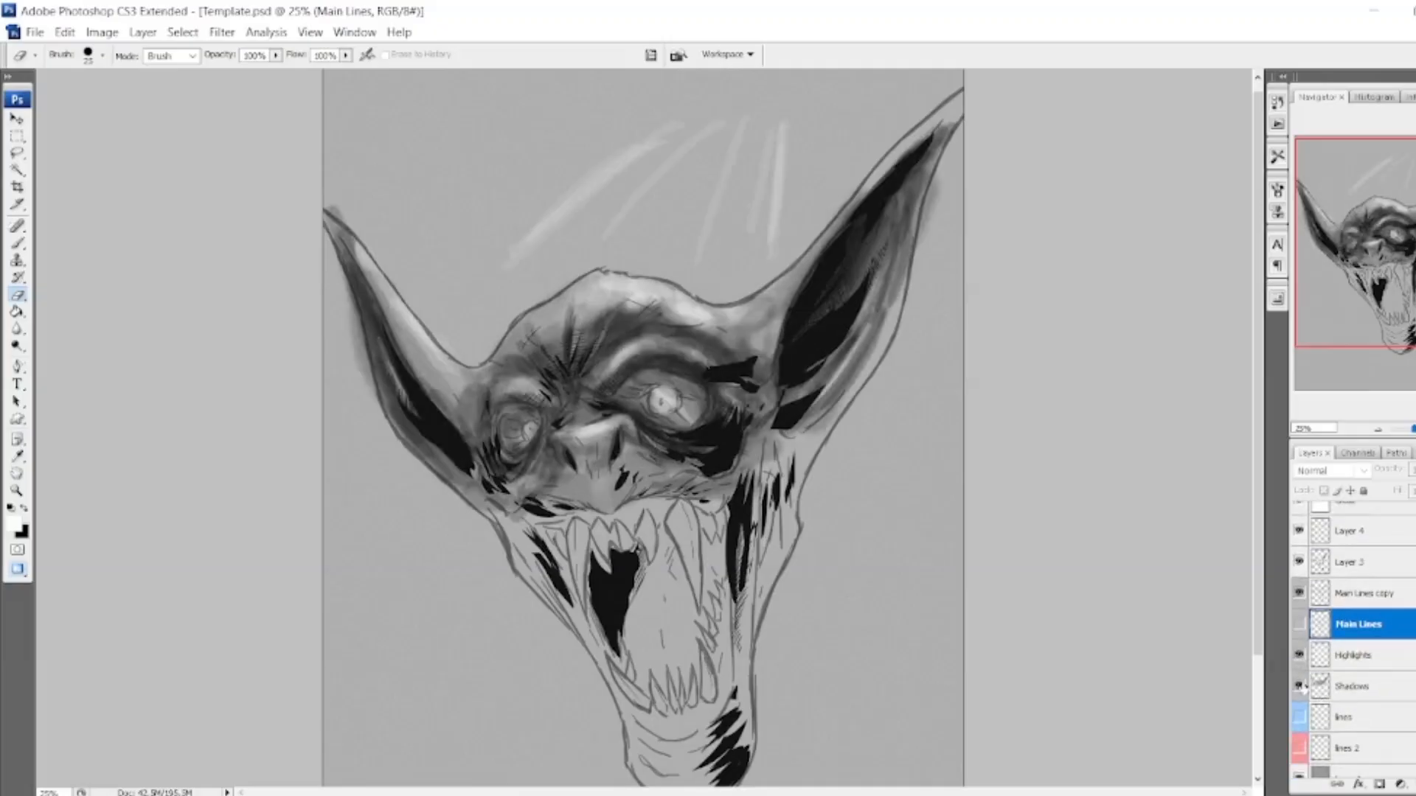
{"action": "left_click", "coordinate": [1300, 688]}
{"action": "left_click", "coordinate": [1299, 688]}
Toggle Layer 3 and Layer 4 off and on, and raise the opacity of the Main Lines copy layer.
{"action": "left_click", "coordinate": [1299, 562]}
{"action": "left_click", "coordinate": [1299, 531]}
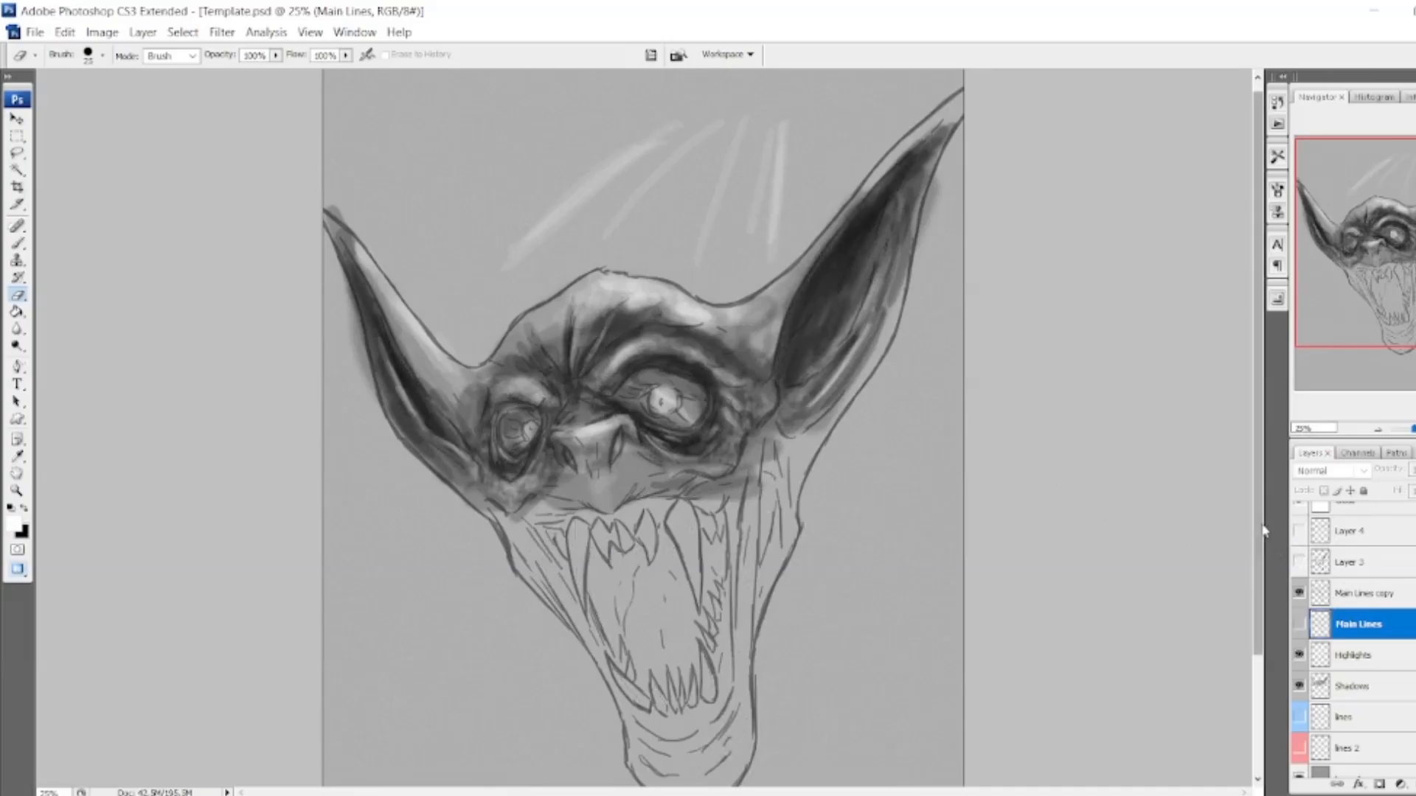
{"action": "left_click", "coordinate": [1300, 562]}
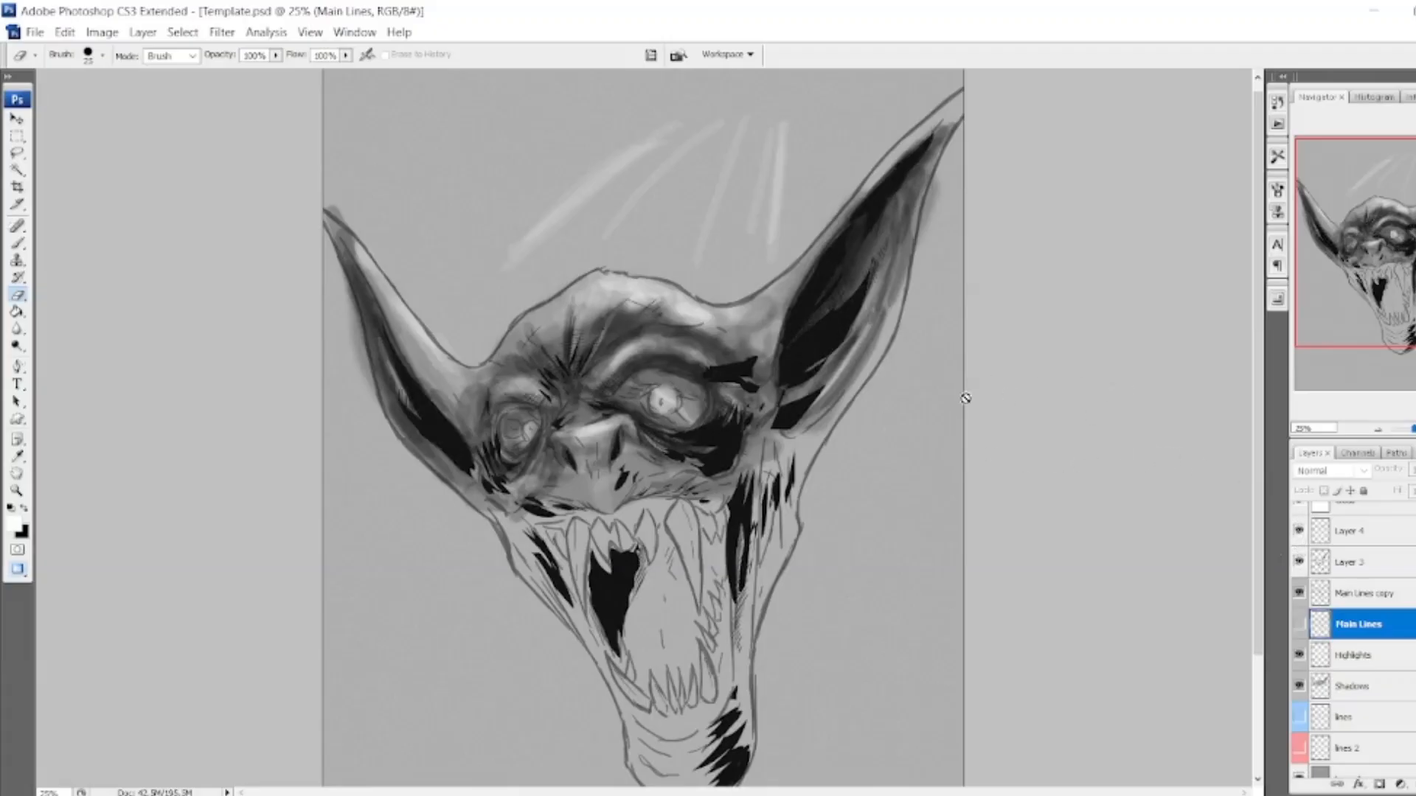
{"action": "left_click", "coordinate": [1405, 598]}
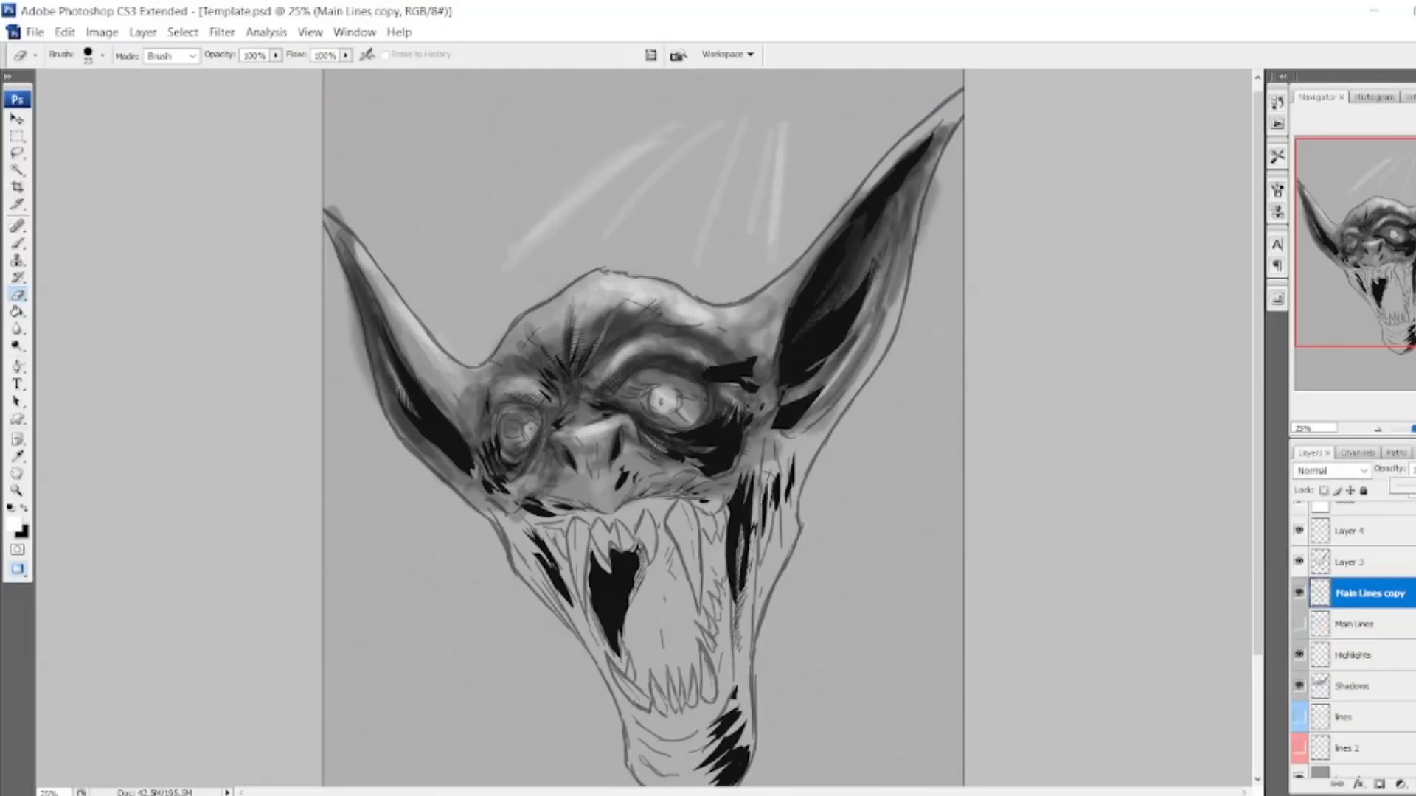
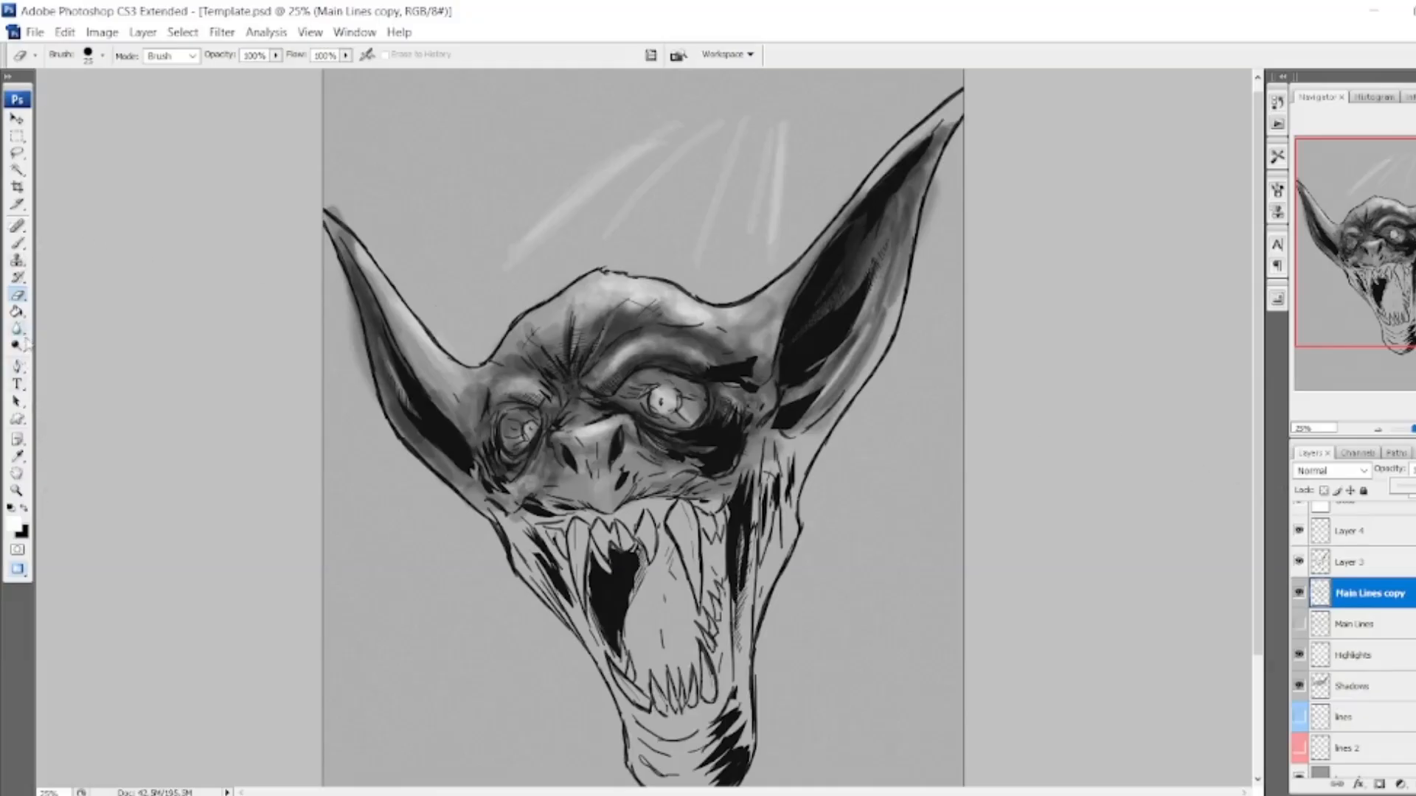
Change the foreground color from the picker to a saturated blue.
{"action": "left_click", "coordinate": [18, 528]}
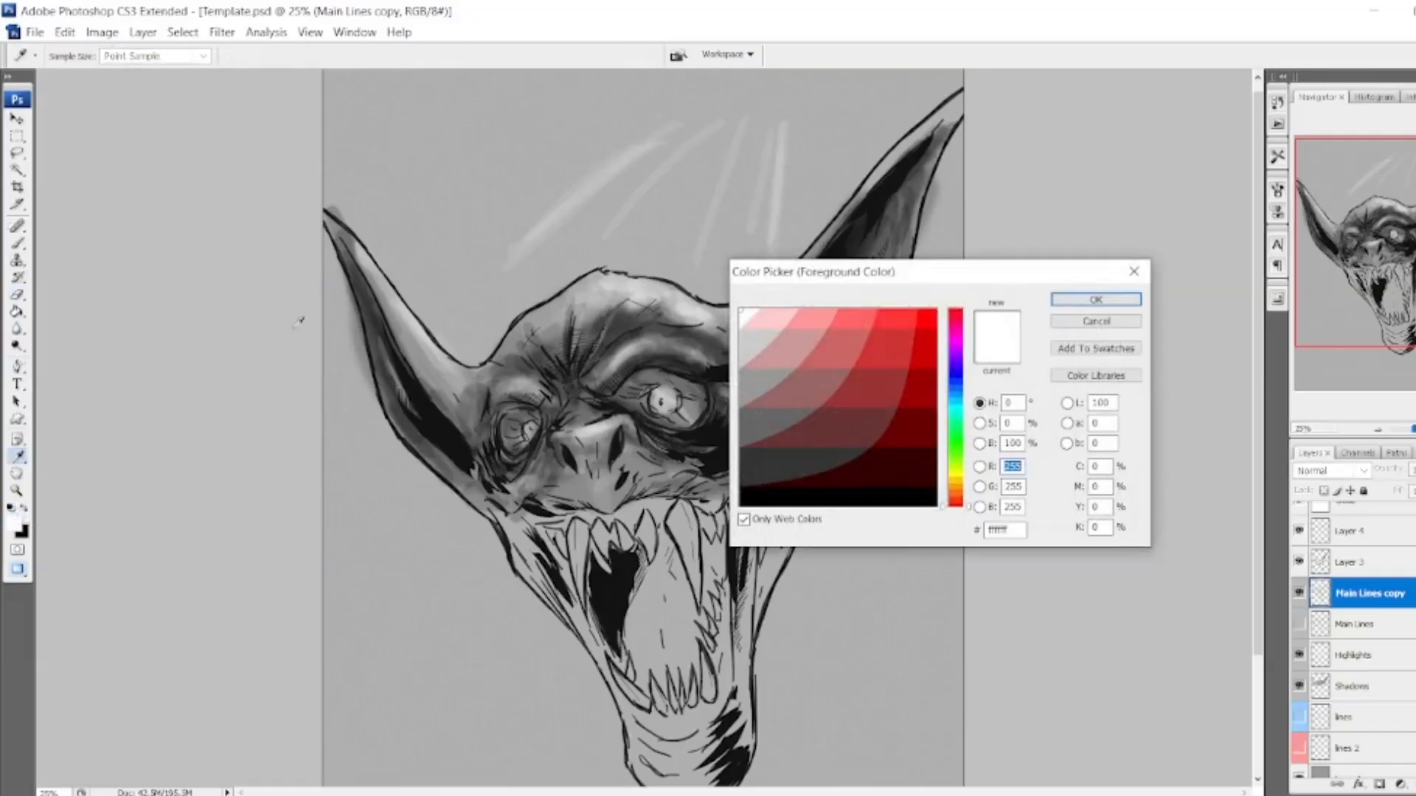
{"action": "left_click_drag", "start_coordinate": [958, 407], "coordinate": [957, 387]}
{"action": "left_click", "coordinate": [922, 353]}
{"action": "left_click", "coordinate": [1096, 300]}
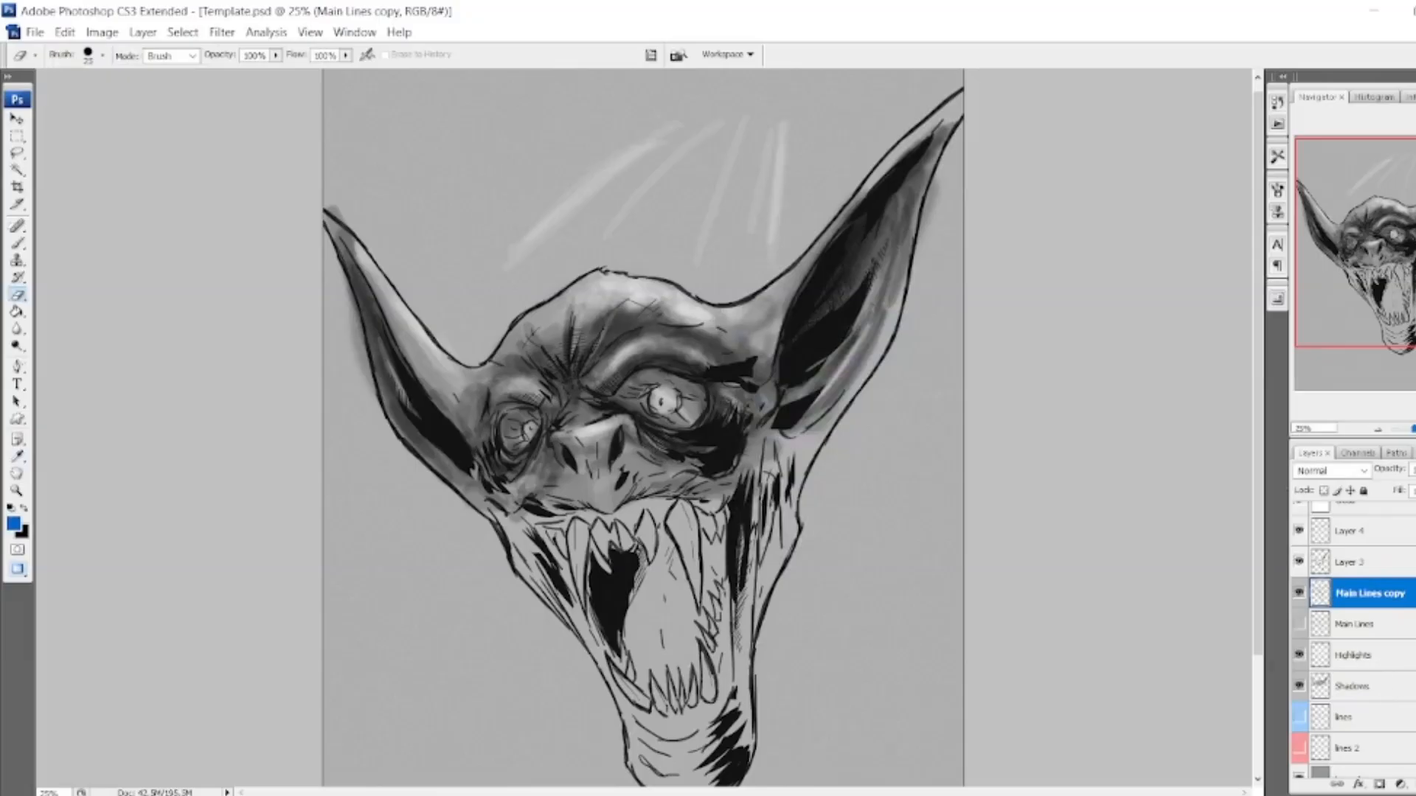
Add a new layer directly above Layer 4 and switch to the Lasso tool.
{"action": "scroll", "coordinate": [1353, 634], "scroll_direction": "up", "scroll_amount": 1}
{"action": "left_click", "coordinate": [1363, 566]}
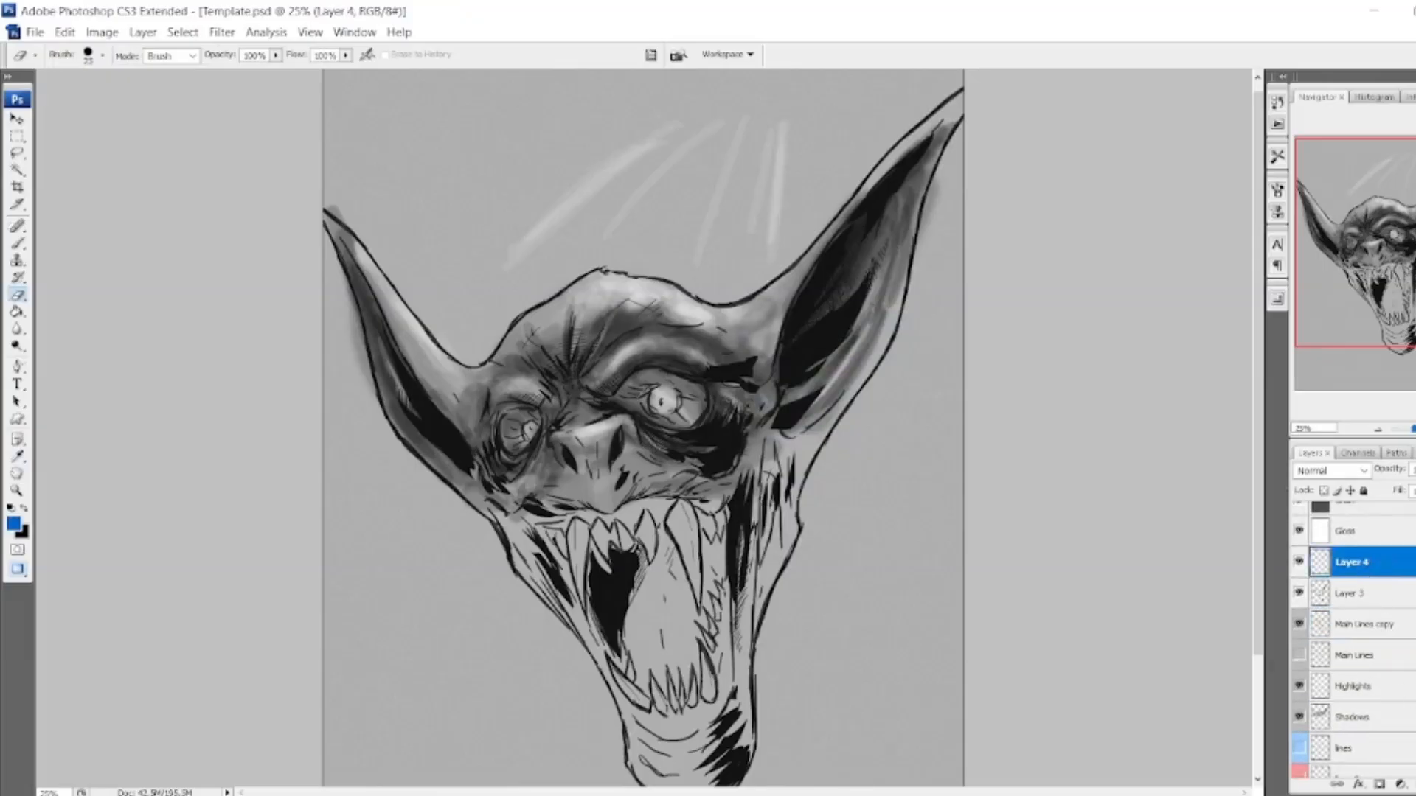
{"action": "key", "text": "ctrl+alt+shift+n"}
{"action": "key", "text": "b"}
{"action": "left_click", "coordinate": [335, 56]}
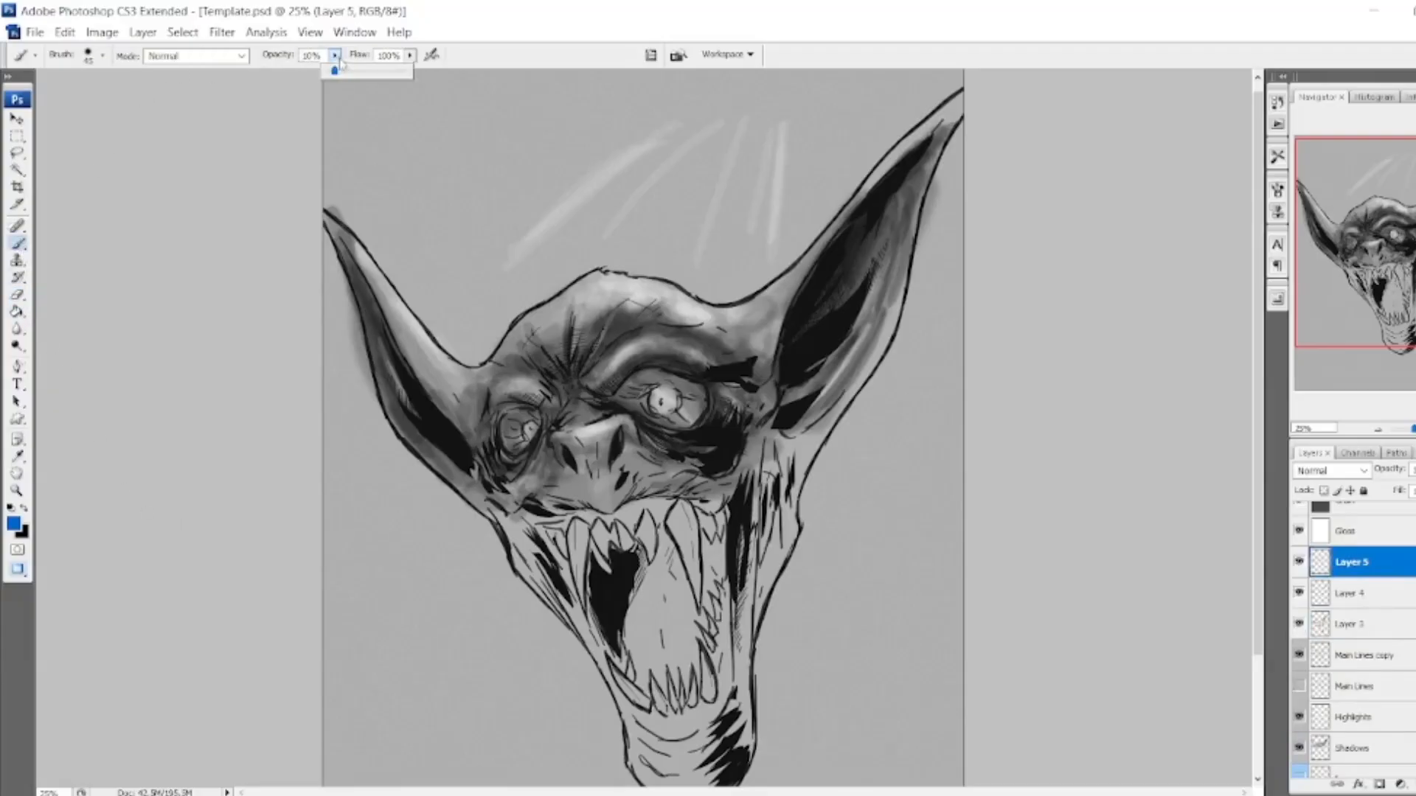
{"action": "left_click", "coordinate": [18, 153]}
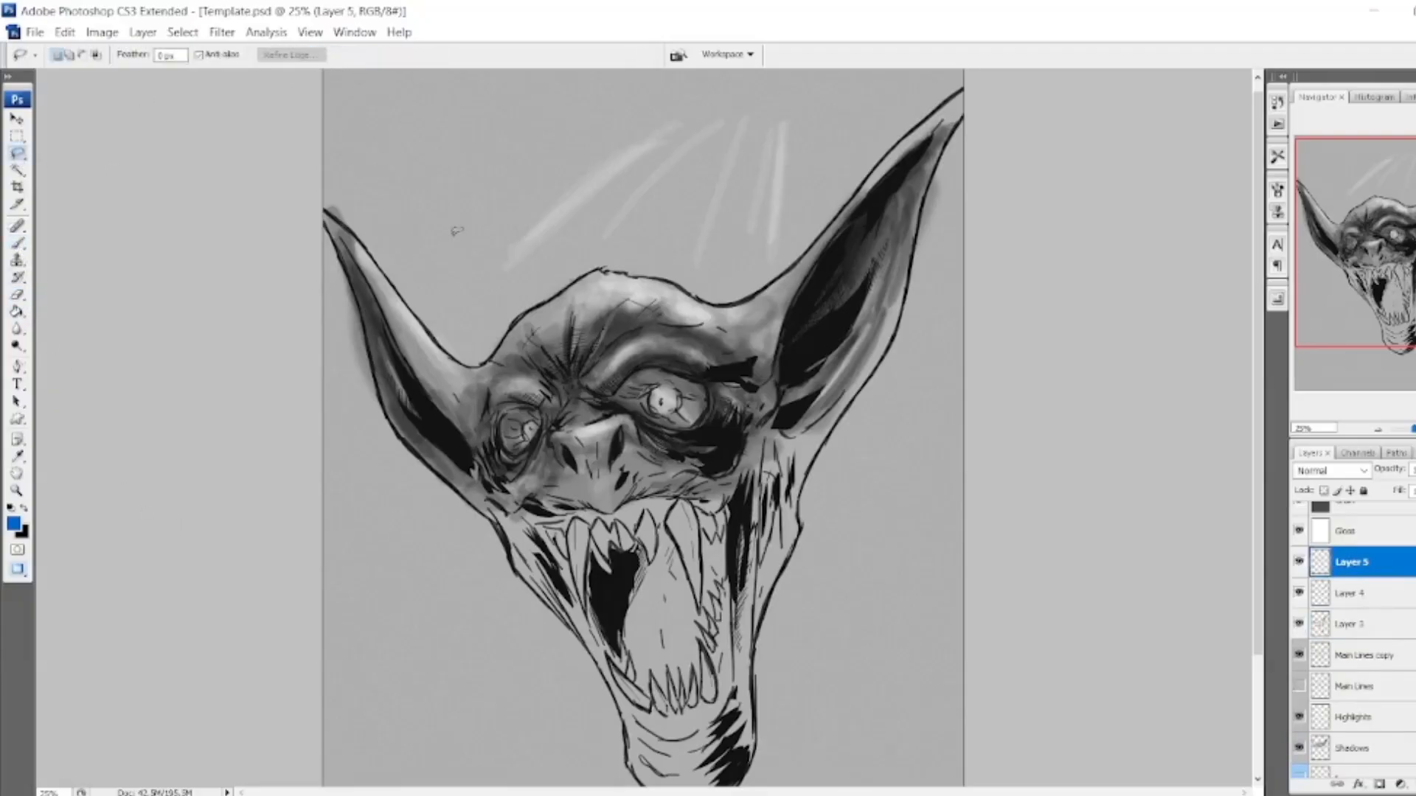
Lasso the upper head from the brow to the mouth and inner ears, fill it with blue on Layer 5, and deselect.
{"action": "mouse_move", "coordinate": [622, 269]}
{"action": "left_mouse_down"}
{"action": "mouse_move", "coordinate": [731, 296]}
{"action": "mouse_move", "coordinate": [784, 271]}
{"action": "mouse_move", "coordinate": [842, 213]}
{"action": "mouse_move", "coordinate": [861, 277]}
{"action": "mouse_move", "coordinate": [776, 451]}
{"action": "mouse_move", "coordinate": [594, 512]}
{"action": "mouse_move", "coordinate": [490, 496]}
{"action": "mouse_move", "coordinate": [428, 442]}
{"action": "mouse_move", "coordinate": [392, 362]}
{"action": "mouse_move", "coordinate": [464, 355]}
{"action": "mouse_move", "coordinate": [535, 308]}
{"action": "left_mouse_up"}
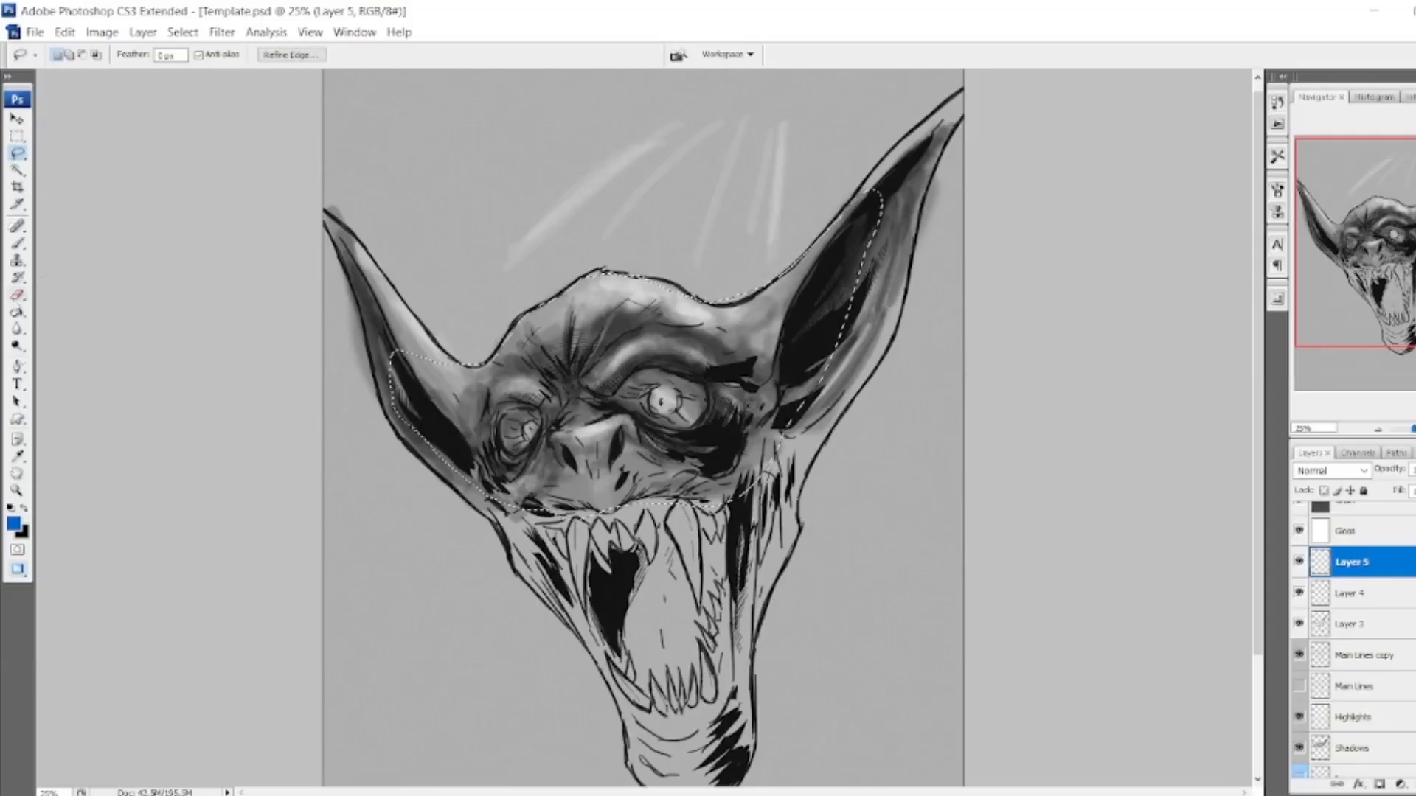
{"action": "key", "text": "g"}
{"action": "left_click", "coordinate": [631, 405]}
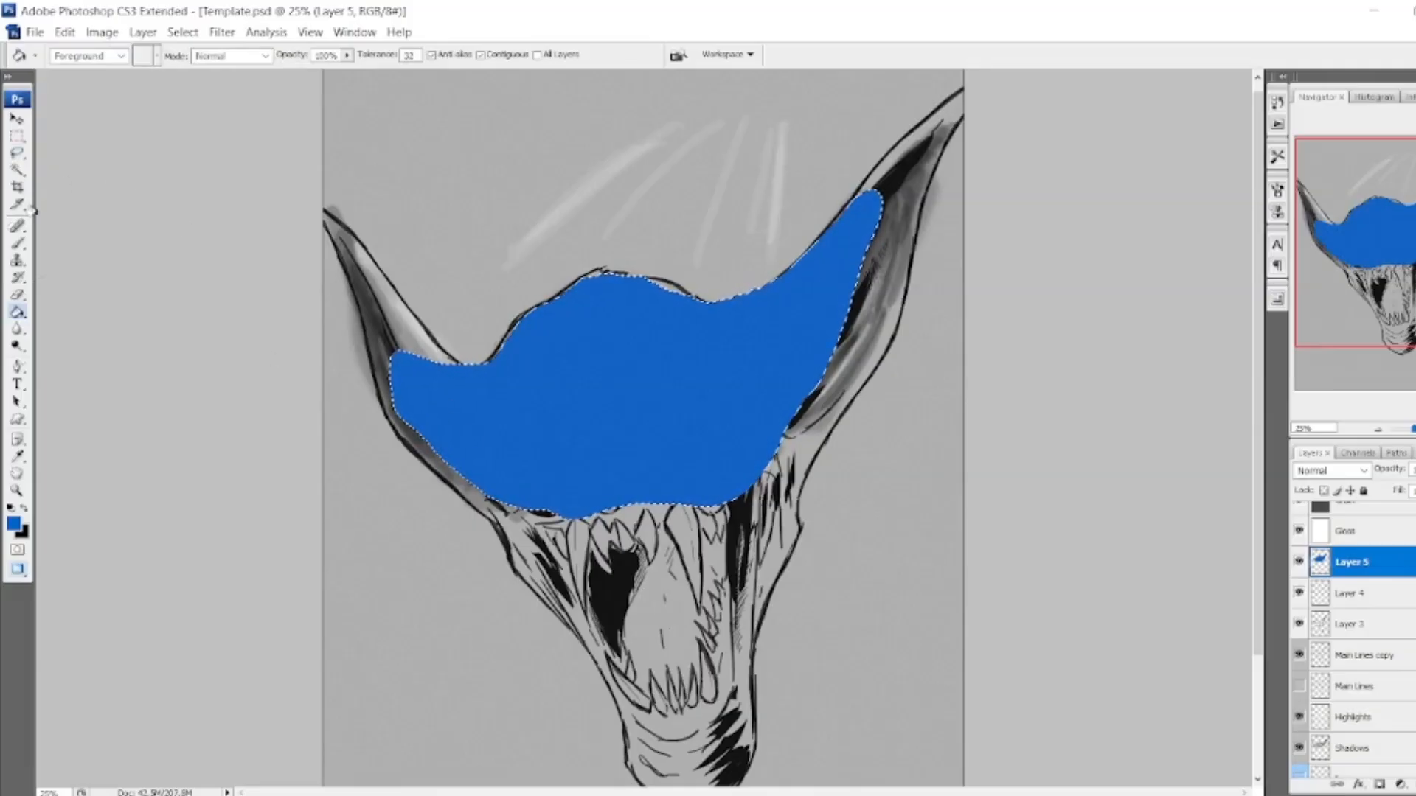
{"action": "left_click", "coordinate": [17, 153]}
{"action": "key", "text": "ctrl+d"}
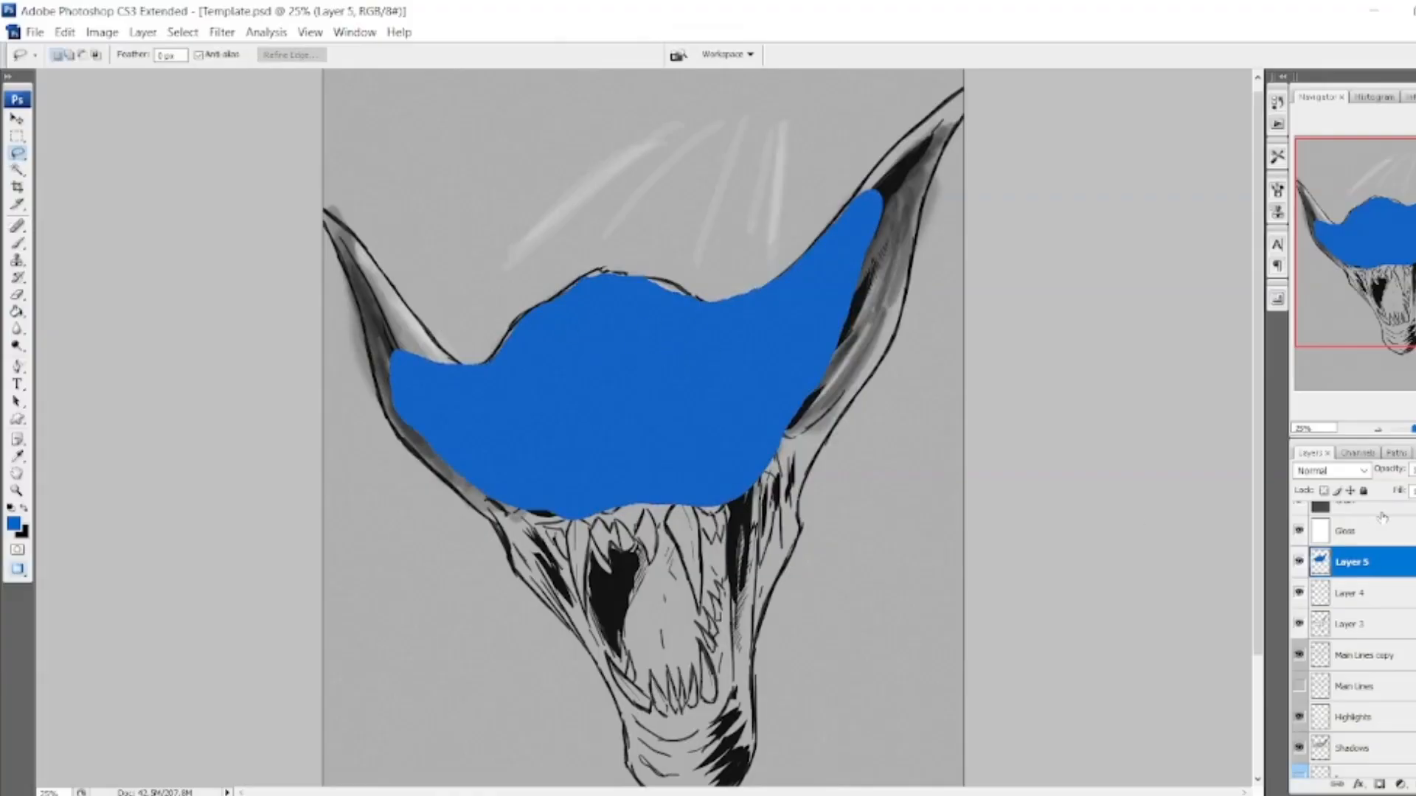
Set Layer 5's blend mode to Vivid Light and lower its opacity to a subtle blue tint.
{"action": "left_click", "coordinate": [1365, 472]}
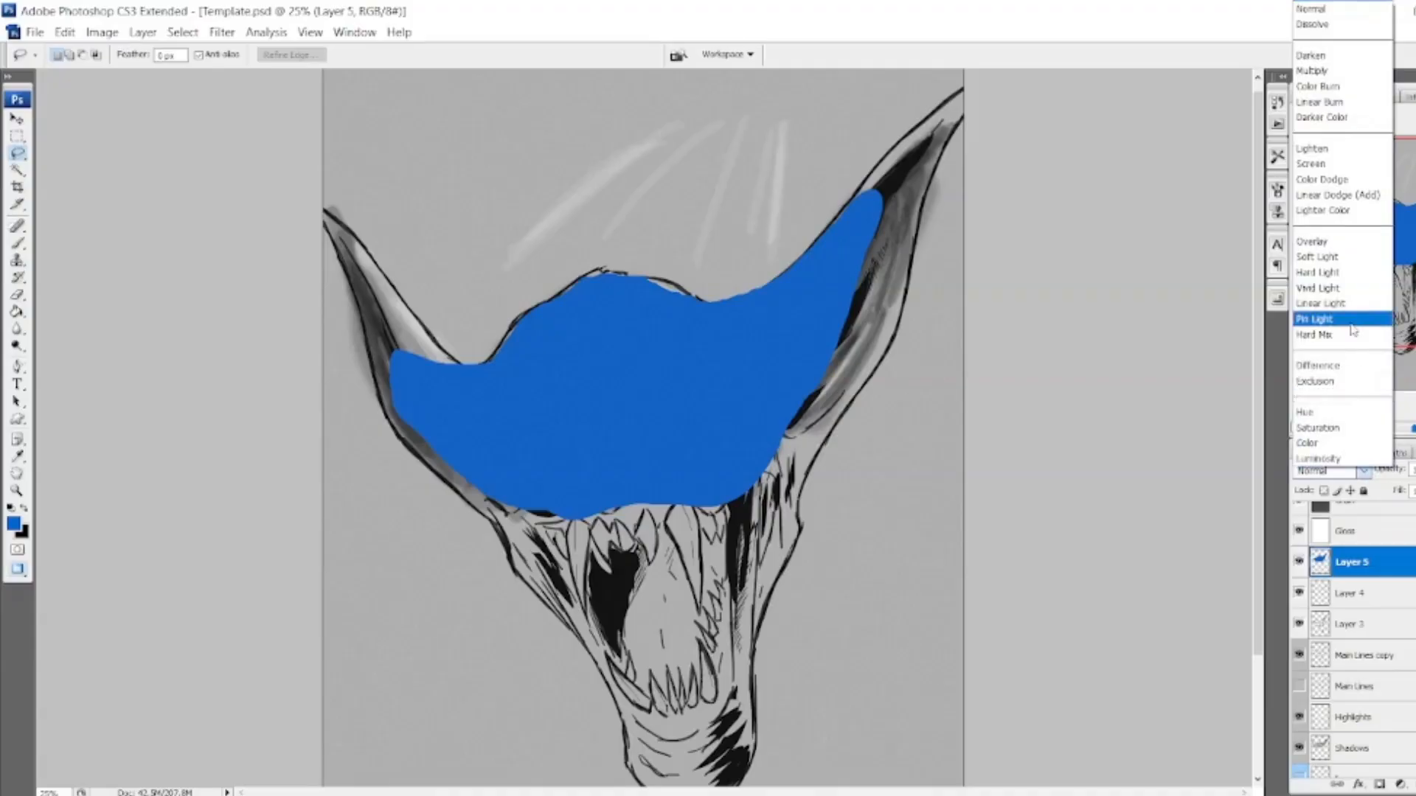
{"action": "left_click", "coordinate": [1342, 287]}
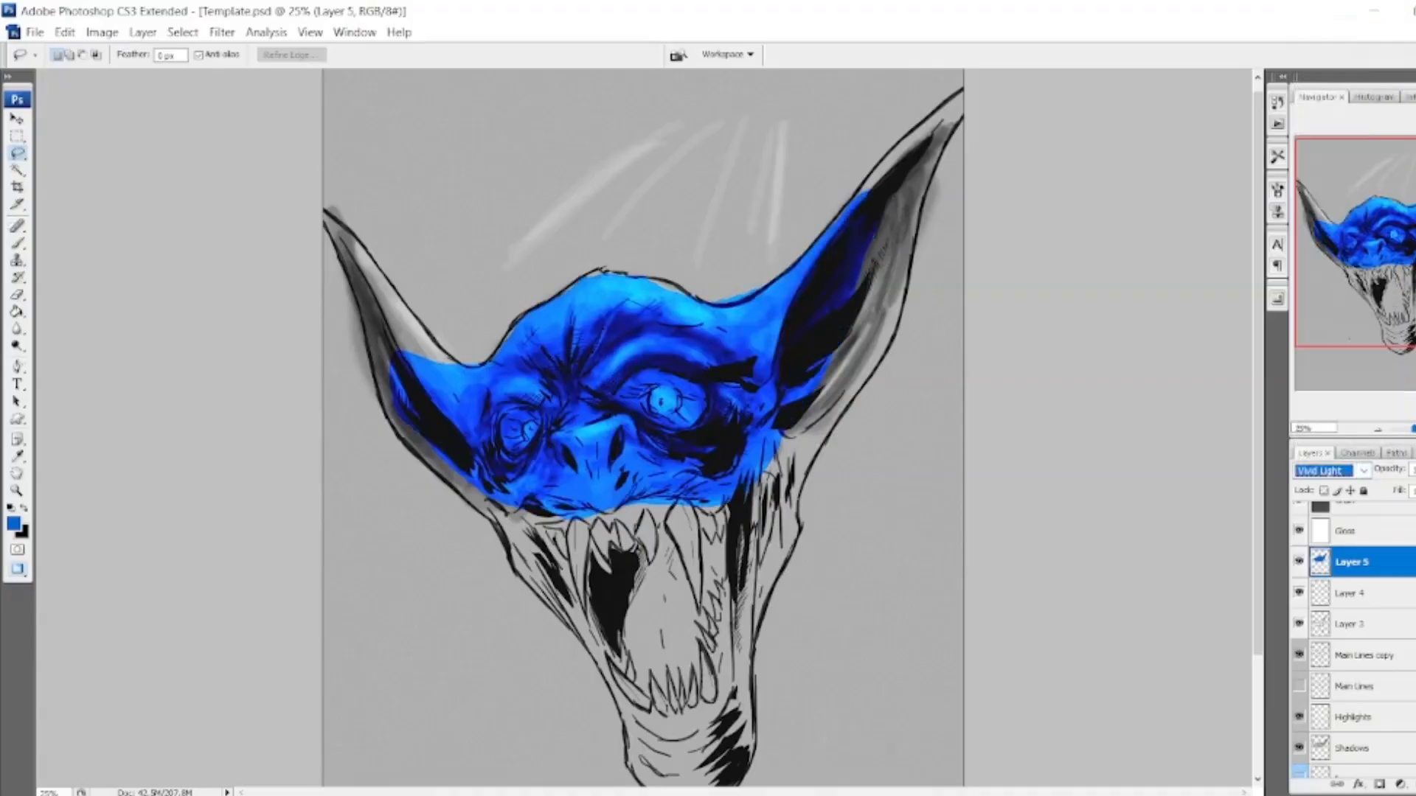
{"action": "left_click", "coordinate": [1413, 470]}
{"action": "left_click_drag", "start_coordinate": [1401, 488], "coordinate": [1392, 489]}
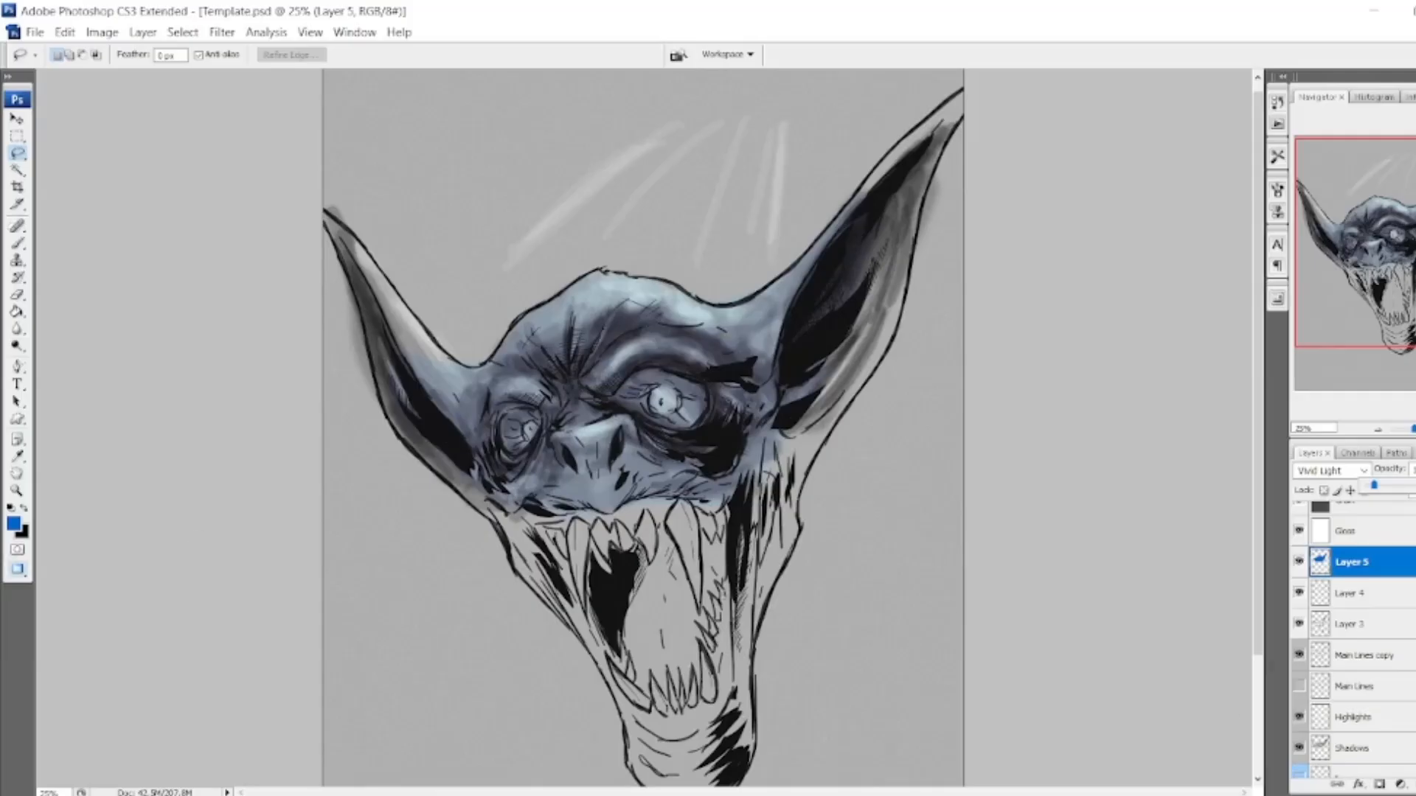
Add a new layer above Layer 5 and change the foreground color to a dark red.
{"action": "key", "text": "ctrl+shift+alt+n"}
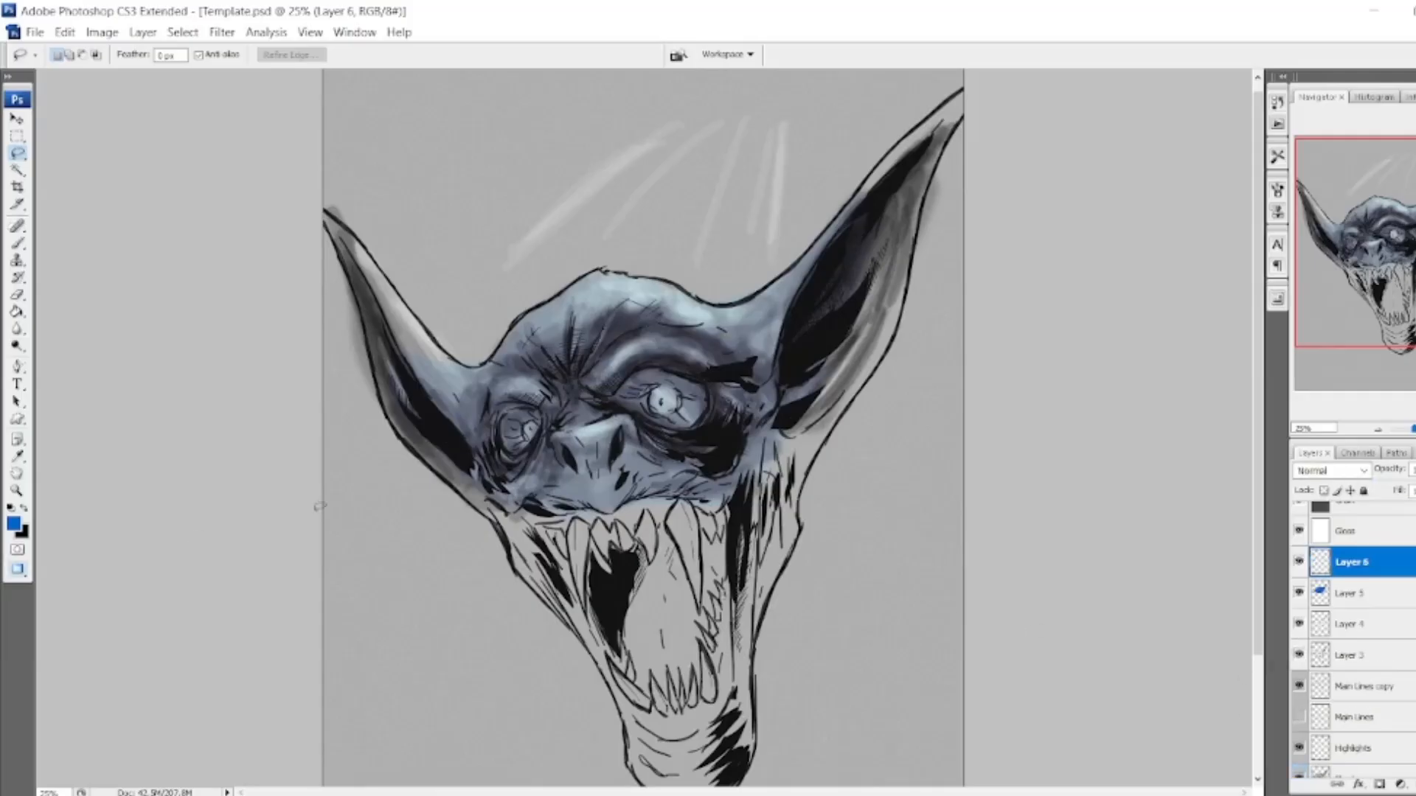
{"action": "left_click", "coordinate": [12, 524]}
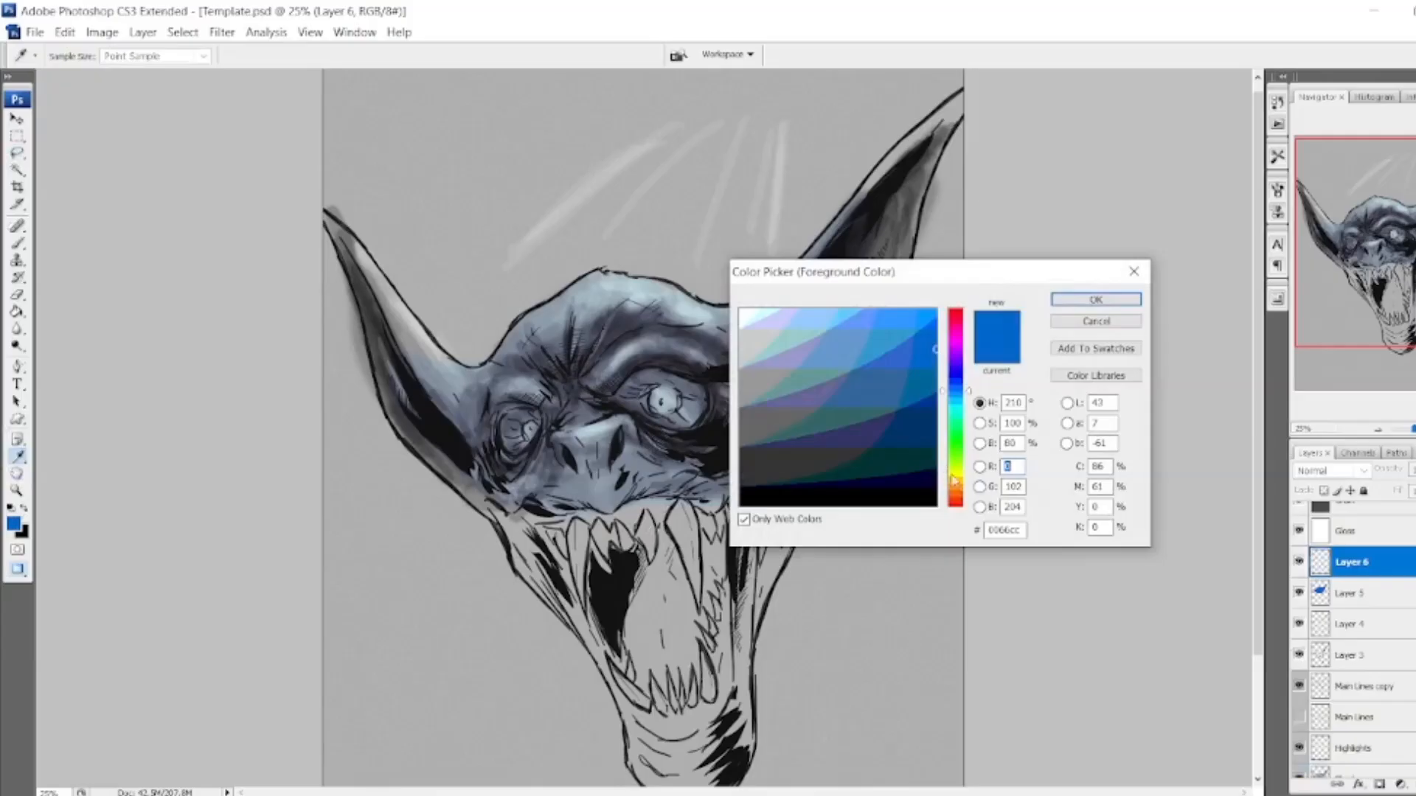
{"action": "left_click", "coordinate": [956, 507]}
{"action": "left_click", "coordinate": [927, 403]}
{"action": "left_click", "coordinate": [925, 424]}
{"action": "left_click", "coordinate": [1096, 300]}
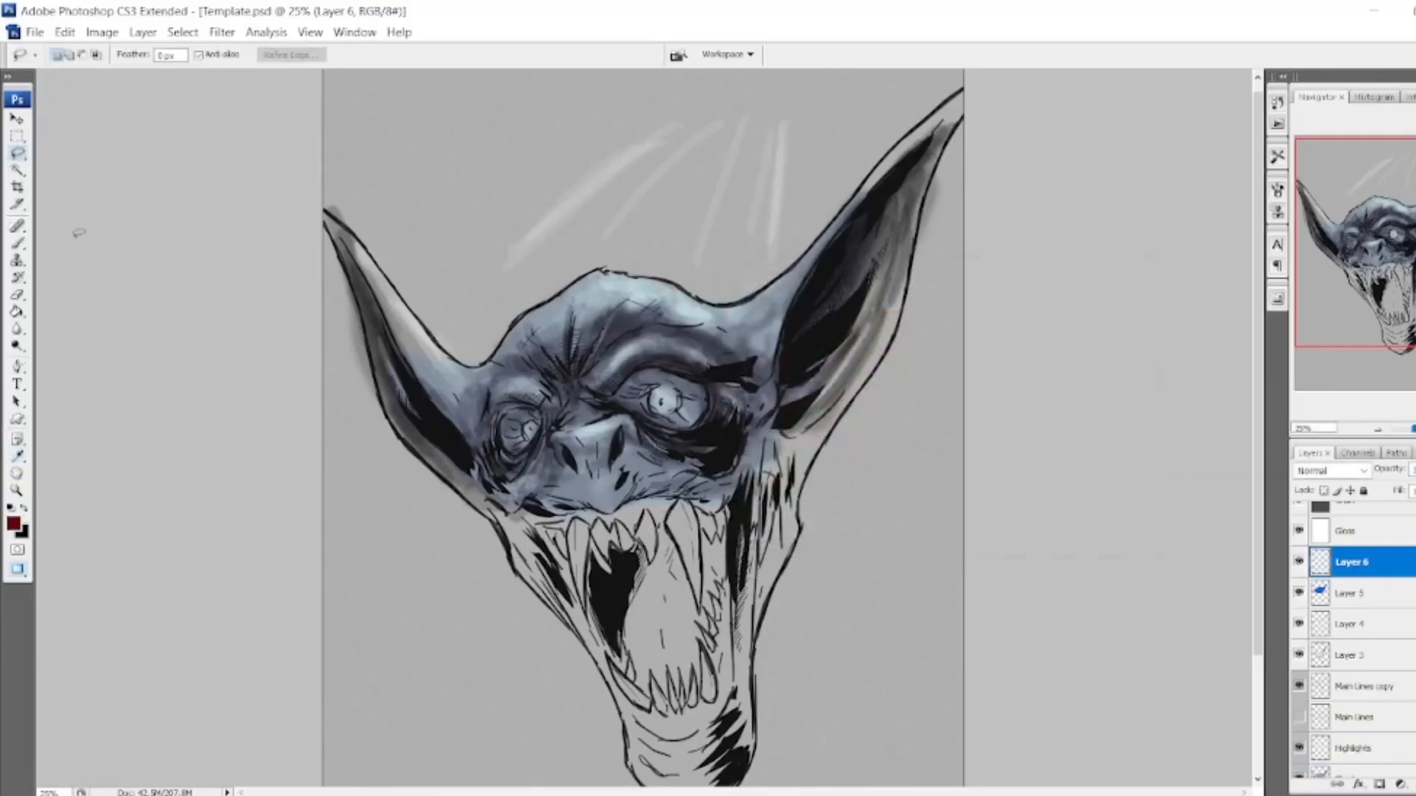
Set up the Brush tool with 20% opacity and minimum hardness.
{"action": "key", "text": "b"}
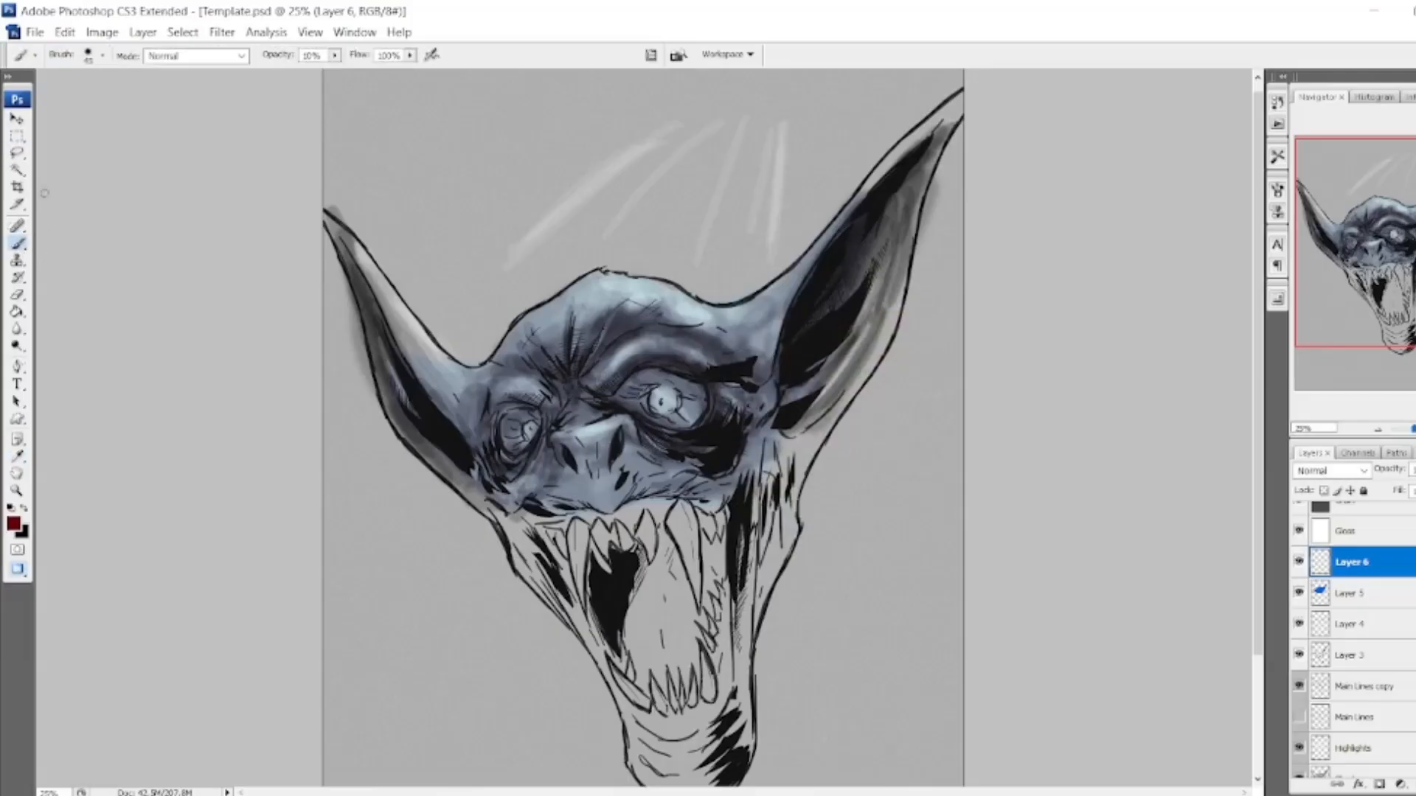
{"action": "left_click", "coordinate": [335, 55]}
{"action": "left_click", "coordinate": [88, 56]}
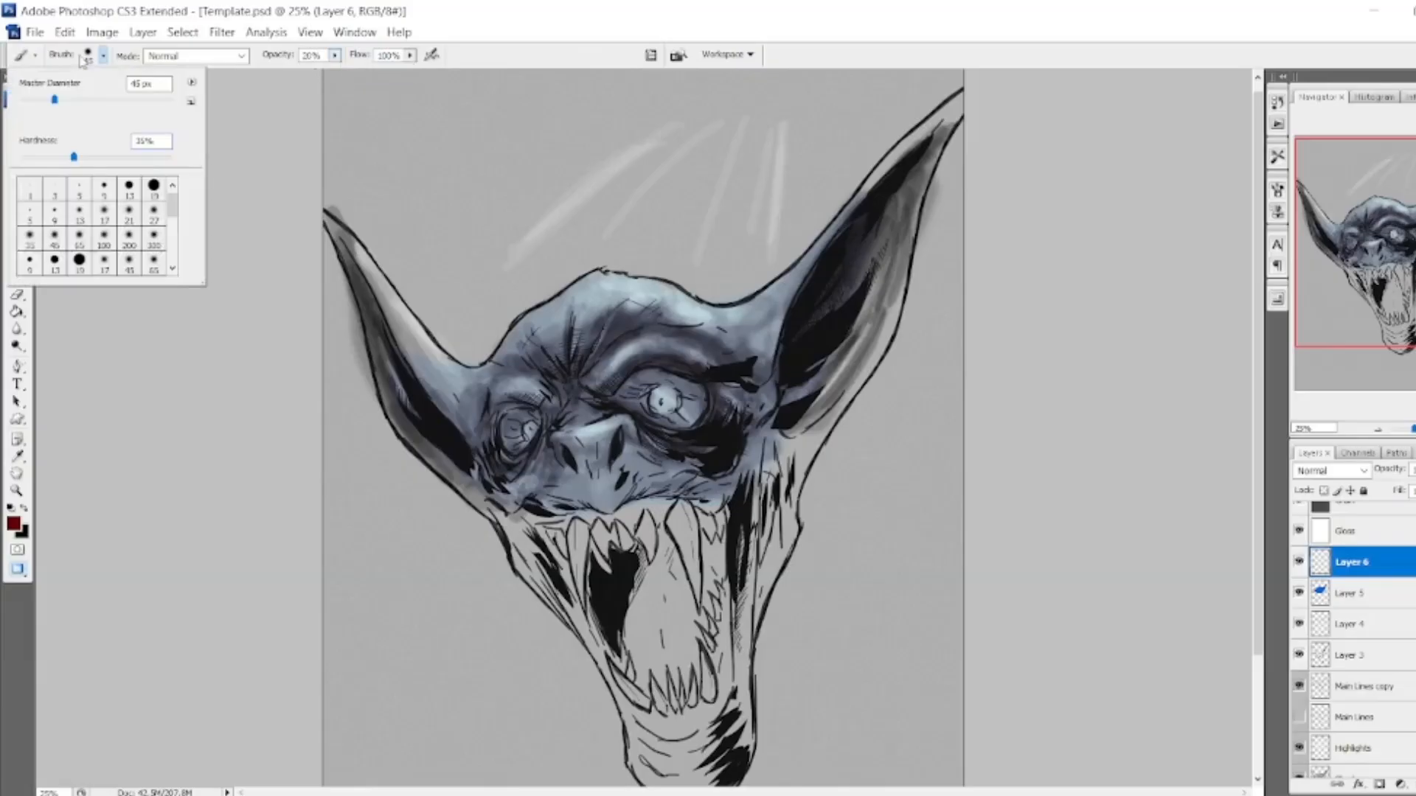
{"action": "left_click", "coordinate": [37, 157]}
{"action": "left_click_drag", "start_coordinate": [38, 157], "coordinate": [3, 156]}
{"action": "left_click", "coordinate": [815, 131]}
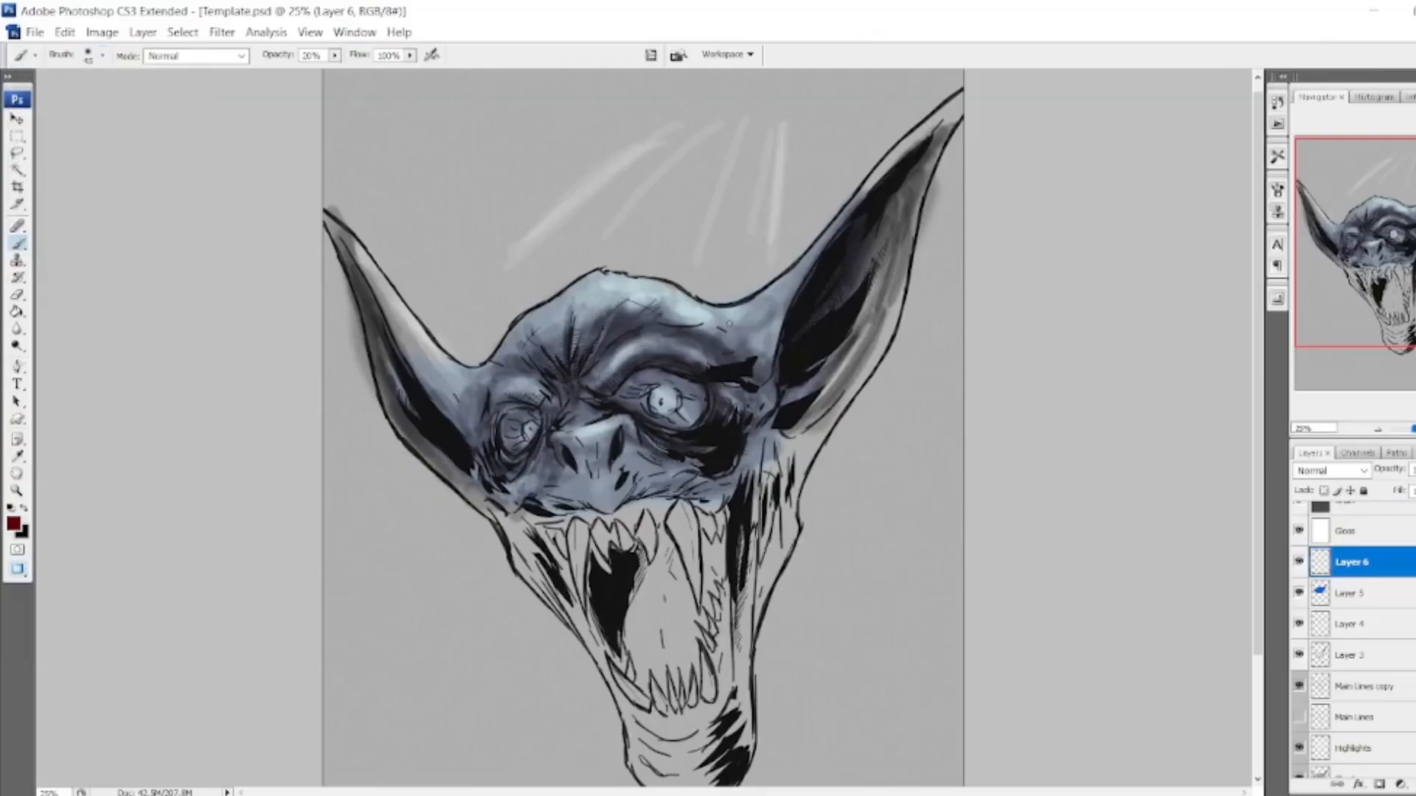
Paint dark red over the brow, eye sockets, nose and ears on Layer 6 with the brush enlarged to 300 px.
{"action": "key", "text": "bracketright"}
{"action": "key", "text": "bracketright"}
{"action": "key", "text": "bracketright"}
{"action": "key", "text": "bracketright"}
{"action": "key", "text": "bracketright"}
{"action": "key", "text": "bracketright"}
{"action": "key", "text": "bracketright"}
{"action": "key", "text": "bracketleft"}
{"action": "mouse_move", "coordinate": [613, 374]}
{"action": "left_mouse_down"}
{"action": "mouse_move", "coordinate": [683, 358]}
{"action": "mouse_move", "coordinate": [716, 384]}
{"action": "mouse_move", "coordinate": [684, 424]}
{"action": "mouse_move", "coordinate": [517, 395]}
{"action": "mouse_move", "coordinate": [548, 399]}
{"action": "mouse_move", "coordinate": [549, 458]}
{"action": "mouse_move", "coordinate": [534, 469]}
{"action": "mouse_move", "coordinate": [495, 455]}
{"action": "mouse_move", "coordinate": [486, 420]}
{"action": "mouse_move", "coordinate": [515, 390]}
{"action": "mouse_move", "coordinate": [507, 398]}
{"action": "mouse_move", "coordinate": [542, 400]}
{"action": "mouse_move", "coordinate": [612, 324]}
{"action": "mouse_move", "coordinate": [667, 321]}
{"action": "mouse_move", "coordinate": [724, 336]}
{"action": "mouse_move", "coordinate": [699, 396]}
{"action": "mouse_move", "coordinate": [588, 404]}
{"action": "mouse_move", "coordinate": [555, 421]}
{"action": "mouse_move", "coordinate": [564, 470]}
{"action": "mouse_move", "coordinate": [588, 486]}
{"action": "mouse_move", "coordinate": [687, 472]}
{"action": "mouse_move", "coordinate": [747, 442]}
{"action": "mouse_move", "coordinate": [759, 341]}
{"action": "mouse_move", "coordinate": [837, 261]}
{"action": "mouse_move", "coordinate": [790, 407]}
{"action": "mouse_move", "coordinate": [860, 319]}
{"action": "mouse_move", "coordinate": [910, 236]}
{"action": "left_mouse_up"}
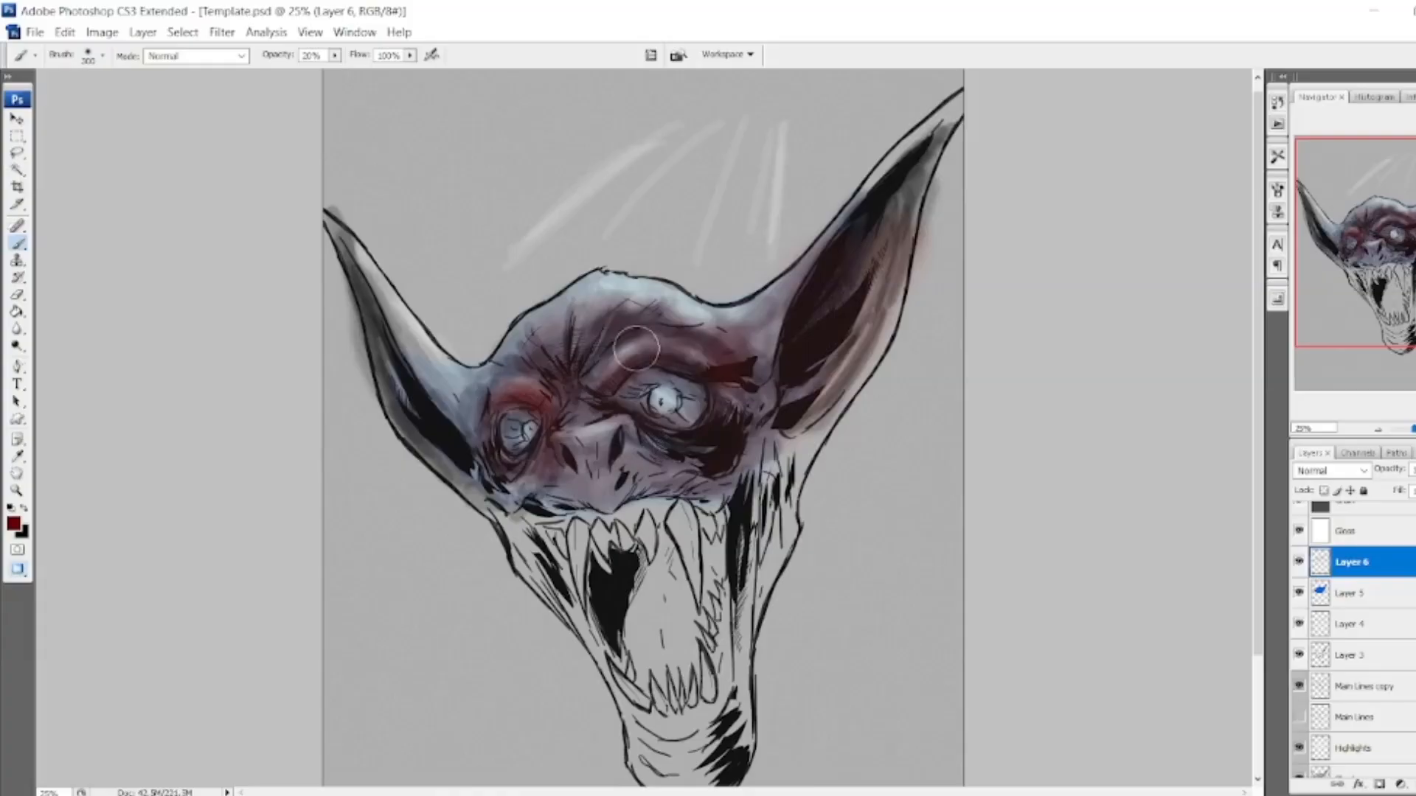
{"action": "mouse_move", "coordinate": [490, 387]}
{"action": "left_mouse_down"}
{"action": "mouse_move", "coordinate": [428, 380]}
{"action": "mouse_move", "coordinate": [481, 429]}
{"action": "mouse_move", "coordinate": [474, 420]}
{"action": "left_mouse_up"}
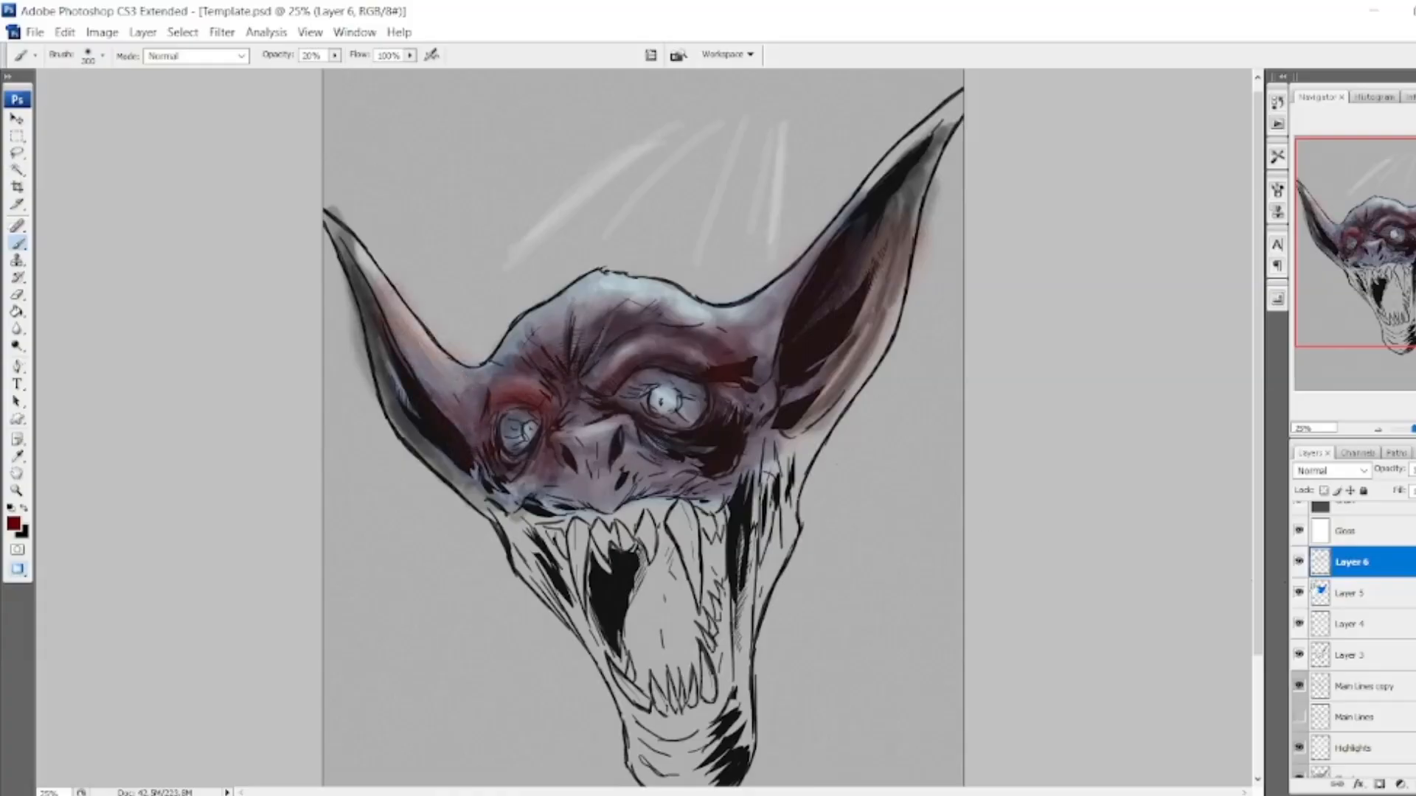
{"action": "mouse_move", "coordinate": [604, 412]}
{"action": "left_mouse_down"}
{"action": "mouse_move", "coordinate": [620, 376]}
{"action": "mouse_move", "coordinate": [701, 368]}
{"action": "mouse_move", "coordinate": [640, 371]}
{"action": "mouse_move", "coordinate": [613, 417]}
{"action": "mouse_move", "coordinate": [686, 452]}
{"action": "mouse_move", "coordinate": [741, 400]}
{"action": "mouse_move", "coordinate": [586, 412]}
{"action": "mouse_move", "coordinate": [502, 397]}
{"action": "mouse_move", "coordinate": [540, 432]}
{"action": "mouse_move", "coordinate": [487, 413]}
{"action": "mouse_move", "coordinate": [509, 472]}
{"action": "left_mouse_up"}
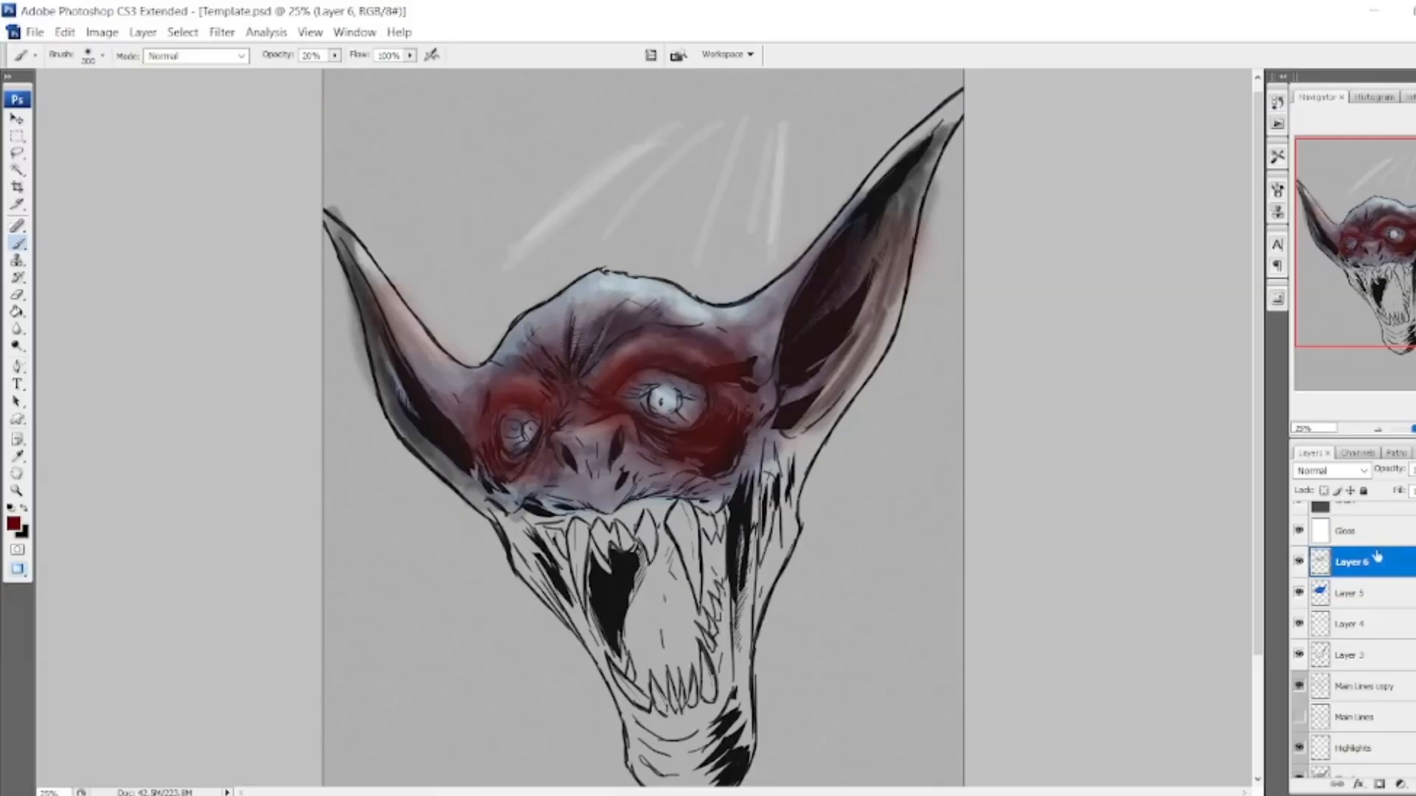
Move Layers 5 and 6 below Layer 3, placing Layer 6 directly under Layer 5.
{"action": "left_click_drag", "start_coordinate": [1376, 596], "coordinate": [1382, 652]}
{"action": "left_click_drag", "start_coordinate": [1375, 565], "coordinate": [1379, 668]}
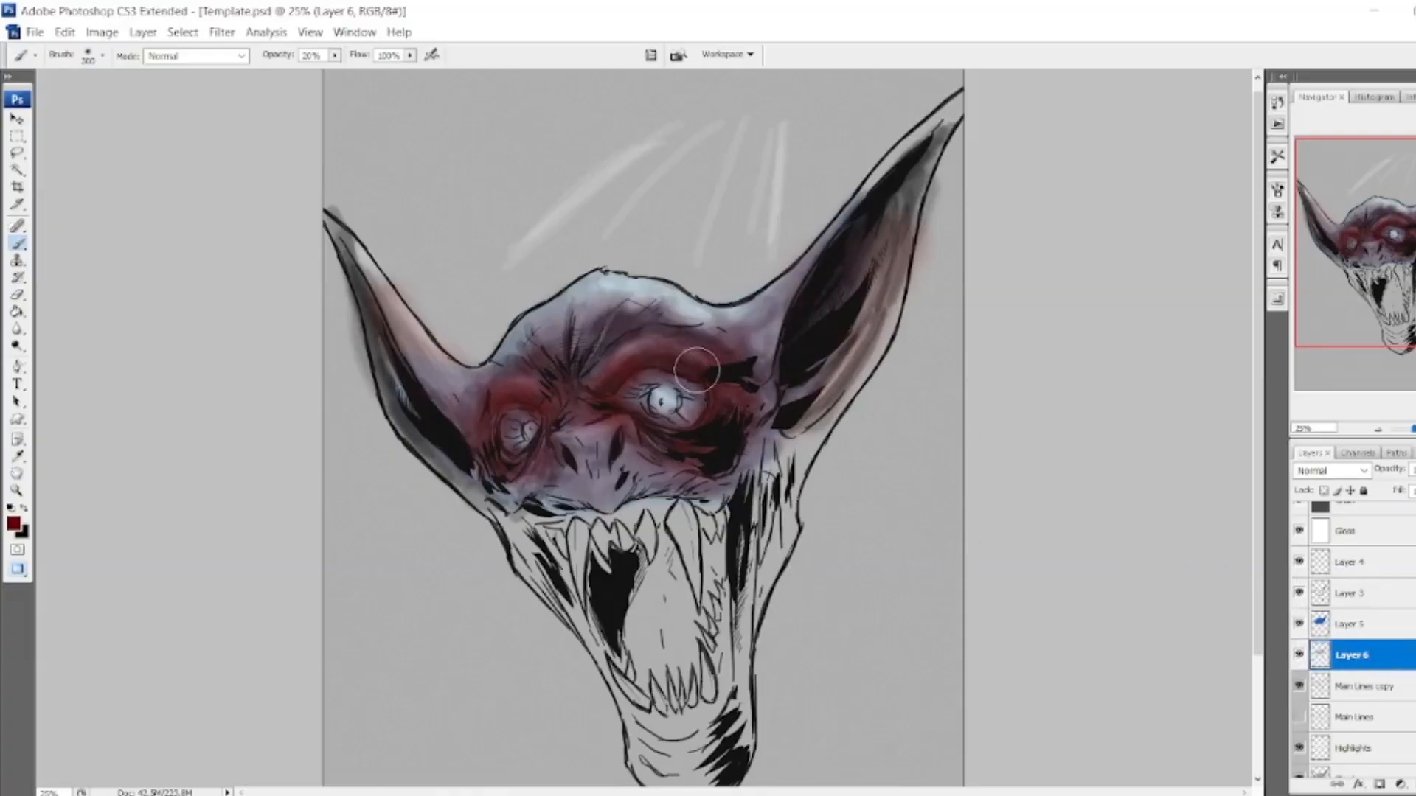
Hide Layers 3 and 4 and deepen the dark red around both eyes on Layer 6.
{"action": "left_click", "coordinate": [1298, 592]}
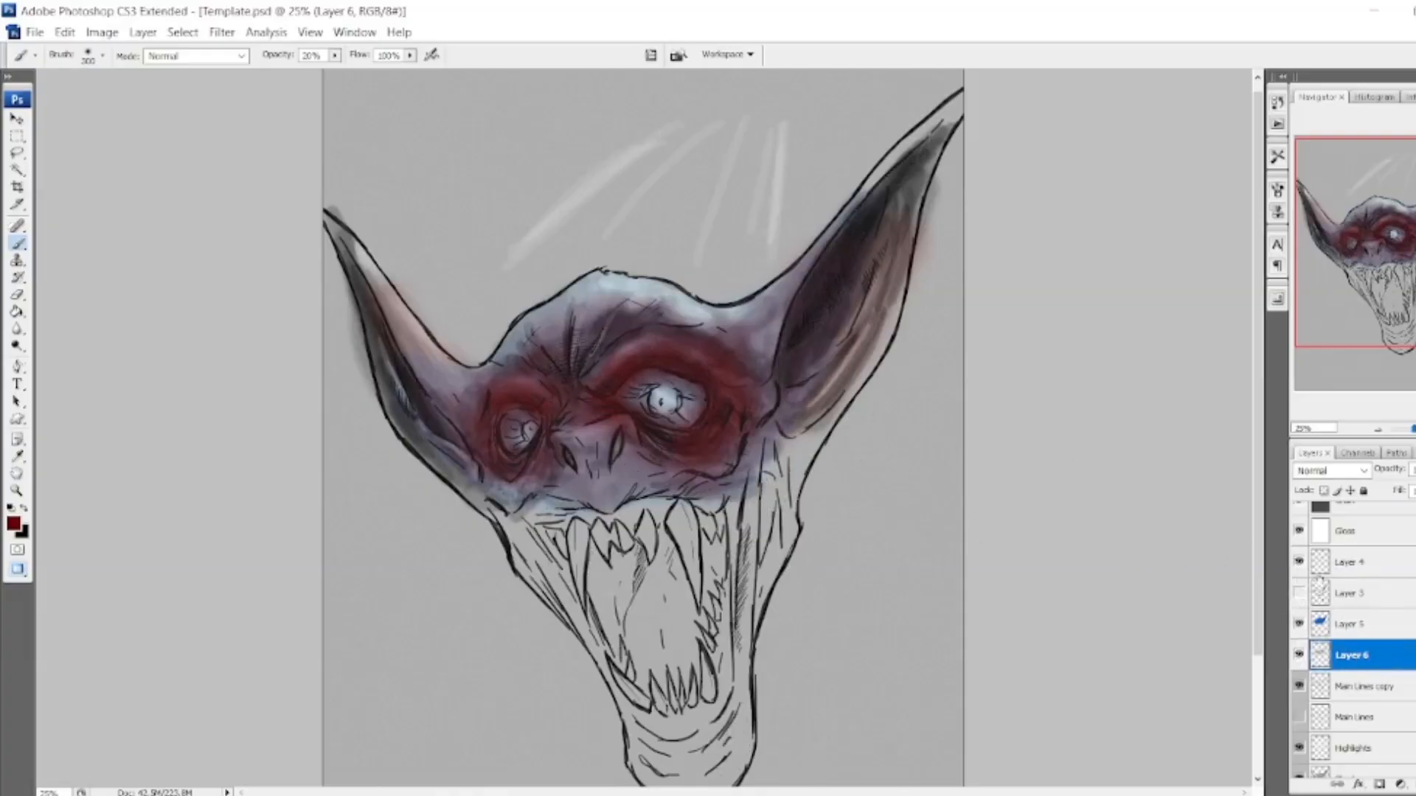
{"action": "left_click", "coordinate": [1299, 562]}
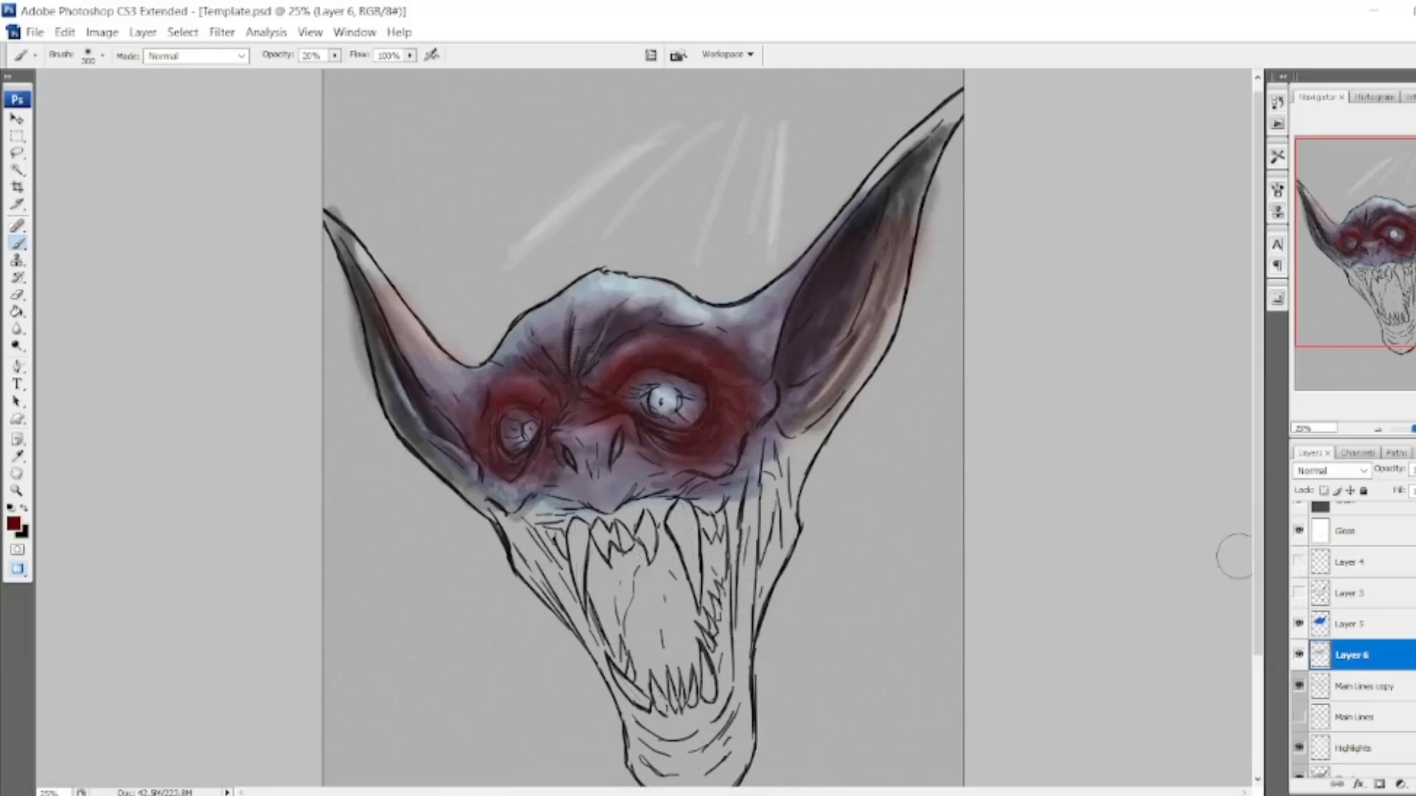
{"action": "mouse_move", "coordinate": [633, 436]}
{"action": "left_mouse_down"}
{"action": "mouse_move", "coordinate": [742, 430]}
{"action": "mouse_move", "coordinate": [736, 339]}
{"action": "mouse_move", "coordinate": [708, 348]}
{"action": "mouse_move", "coordinate": [665, 322]}
{"action": "mouse_move", "coordinate": [605, 330]}
{"action": "mouse_move", "coordinate": [470, 387]}
{"action": "mouse_move", "coordinate": [407, 367]}
{"action": "mouse_move", "coordinate": [501, 465]}
{"action": "mouse_move", "coordinate": [566, 417]}
{"action": "mouse_move", "coordinate": [559, 461]}
{"action": "mouse_move", "coordinate": [603, 385]}
{"action": "mouse_move", "coordinate": [608, 398]}
{"action": "mouse_move", "coordinate": [683, 377]}
{"action": "mouse_move", "coordinate": [679, 401]}
{"action": "mouse_move", "coordinate": [685, 391]}
{"action": "mouse_move", "coordinate": [623, 381]}
{"action": "mouse_move", "coordinate": [694, 365]}
{"action": "mouse_move", "coordinate": [701, 438]}
{"action": "mouse_move", "coordinate": [646, 394]}
{"action": "mouse_move", "coordinate": [637, 352]}
{"action": "mouse_move", "coordinate": [520, 395]}
{"action": "mouse_move", "coordinate": [542, 396]}
{"action": "mouse_move", "coordinate": [512, 387]}
{"action": "mouse_move", "coordinate": [489, 424]}
{"action": "mouse_move", "coordinate": [514, 486]}
{"action": "mouse_move", "coordinate": [559, 439]}
{"action": "left_mouse_up"}
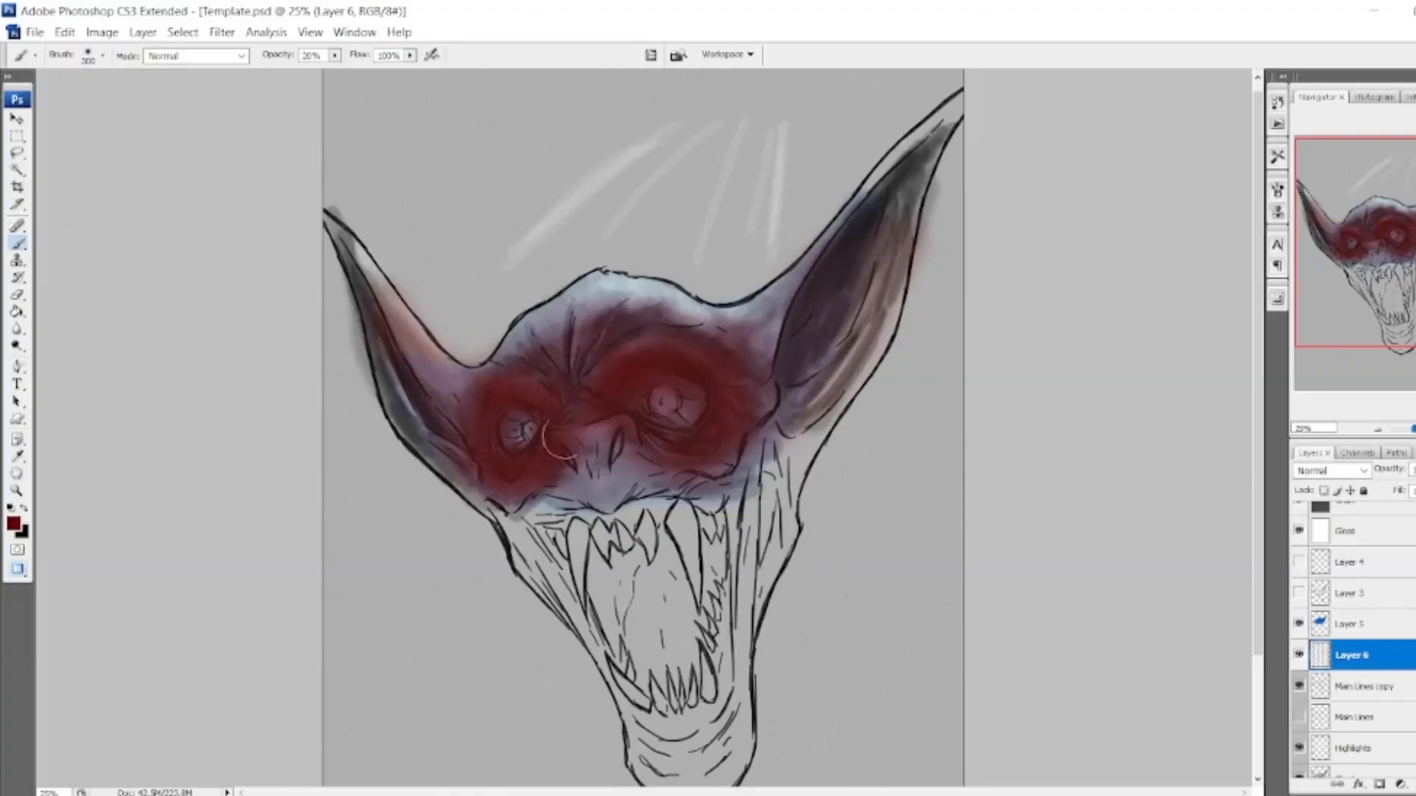
Compare Overlay and Soft Light blending on Layer 6, settle on Overlay, and lower the layer's opacity slightly.
{"action": "left_click", "coordinate": [1331, 470]}
{"action": "left_click", "coordinate": [1317, 241]}
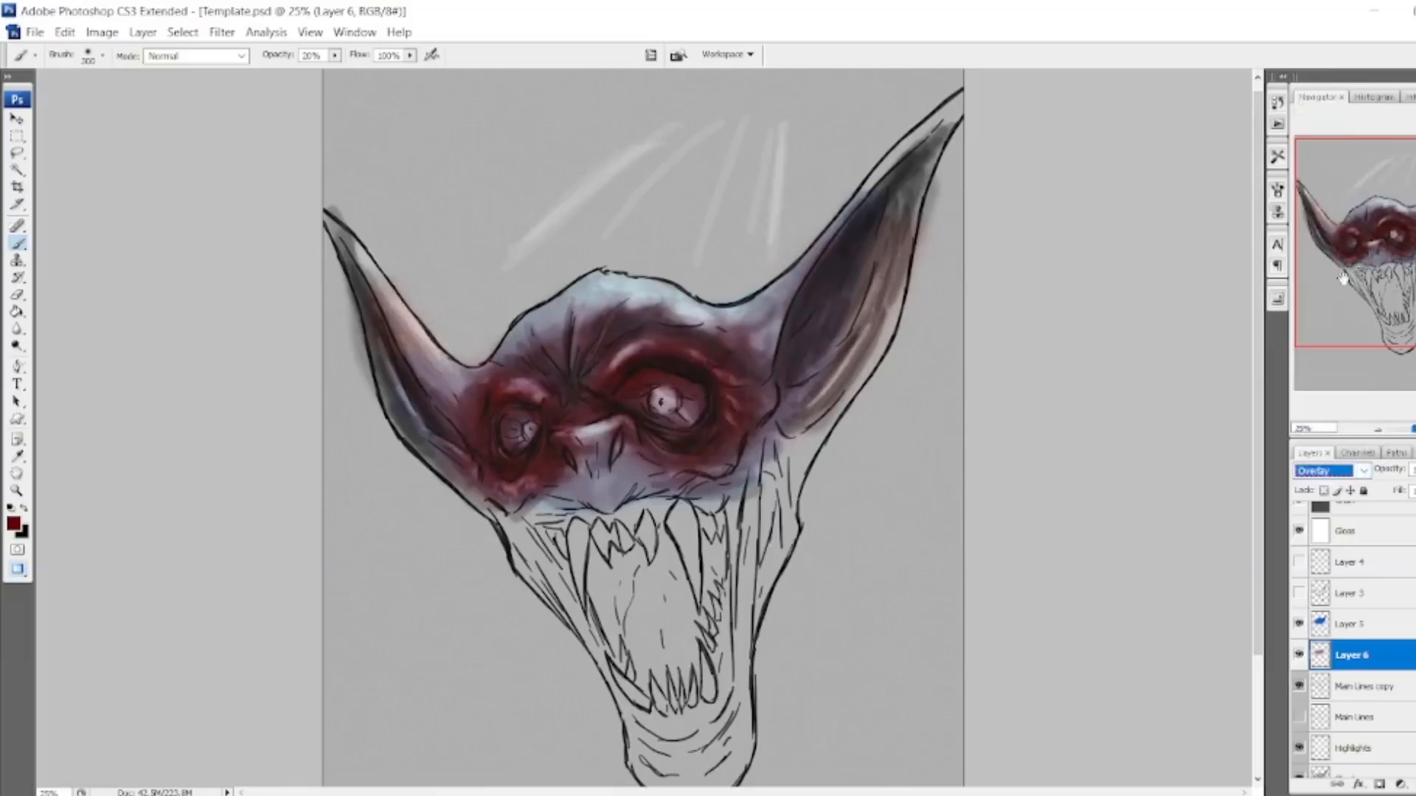
{"action": "left_click", "coordinate": [1325, 472]}
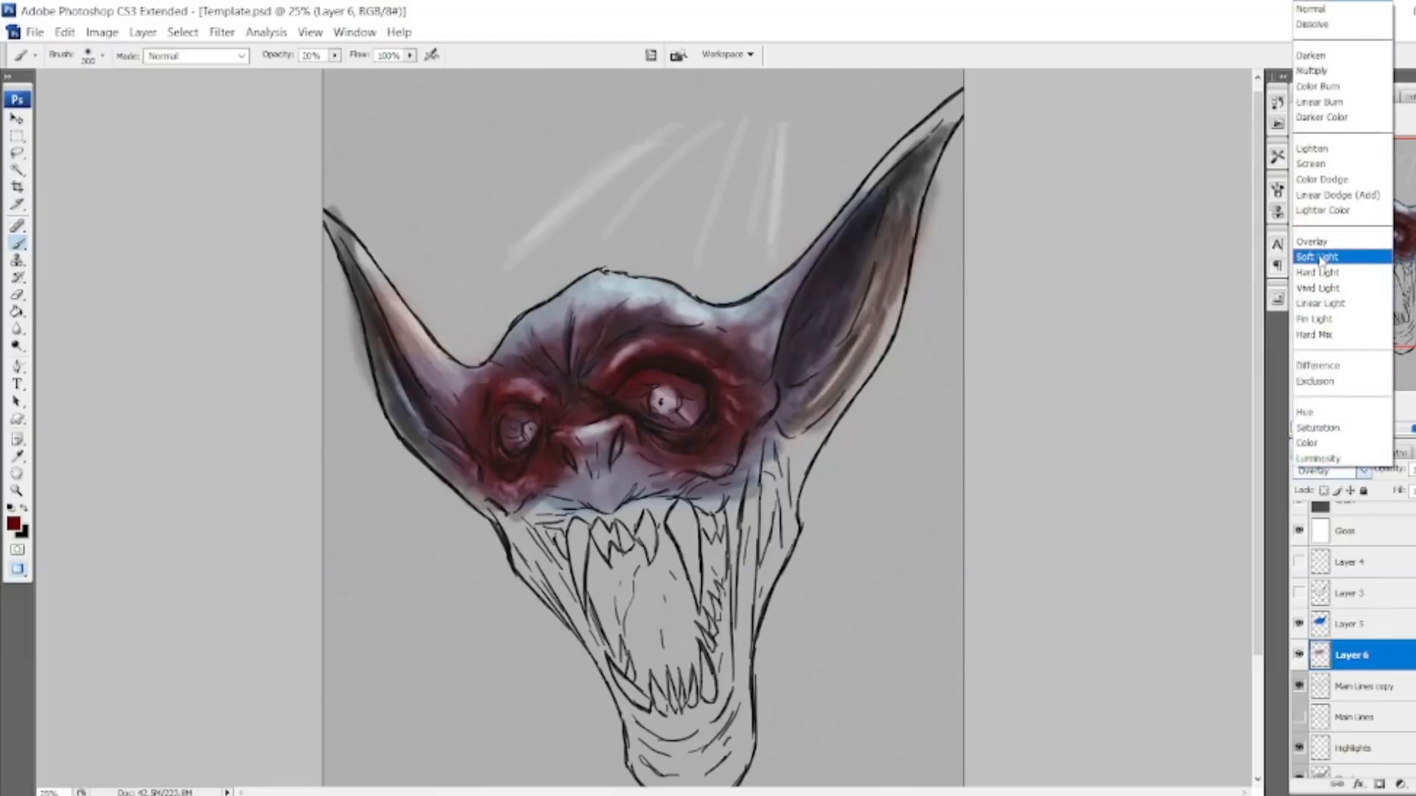
{"action": "left_click", "coordinate": [1319, 258]}
{"action": "left_click", "coordinate": [1326, 472]}
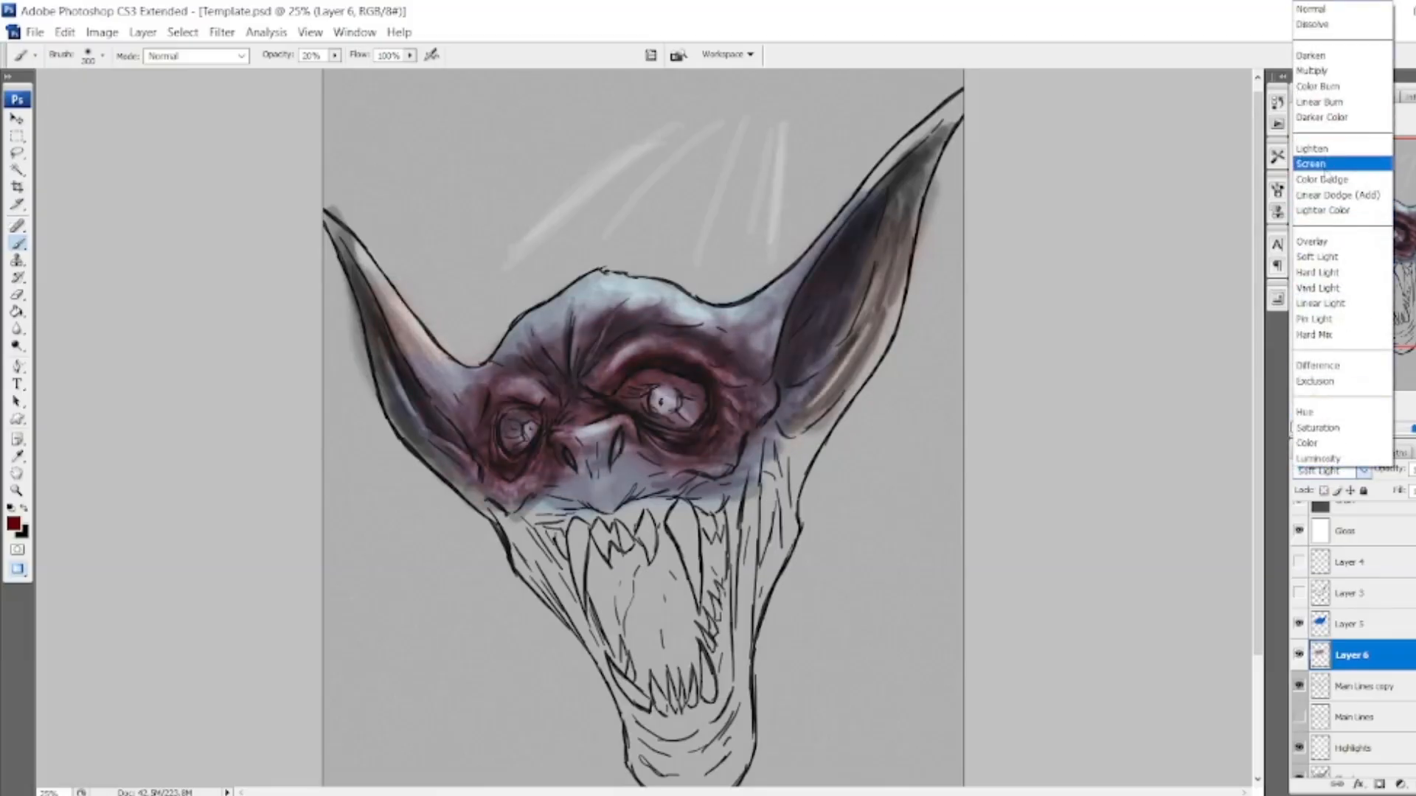
{"action": "left_click", "coordinate": [1320, 239]}
{"action": "left_click", "coordinate": [1415, 469]}
{"action": "left_click_drag", "start_coordinate": [1415, 487], "coordinate": [1413, 487]}
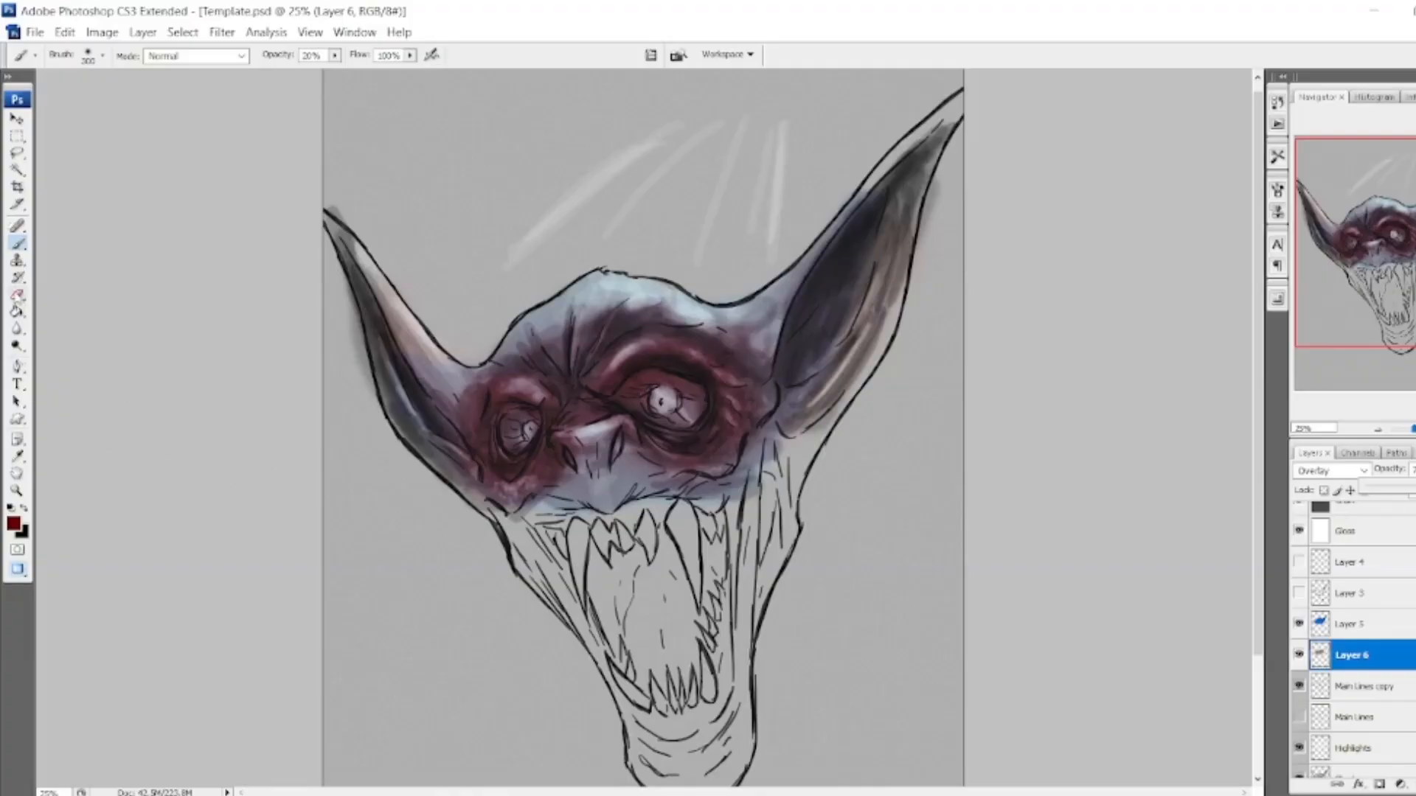
Set up the Eraser tool with 20% opacity and a soft, low-hardness tip.
{"action": "left_click", "coordinate": [17, 294]}
{"action": "left_click", "coordinate": [275, 56]}
{"action": "left_click_drag", "start_coordinate": [208, 76], "coordinate": [212, 74]}
{"action": "left_click", "coordinate": [102, 55]}
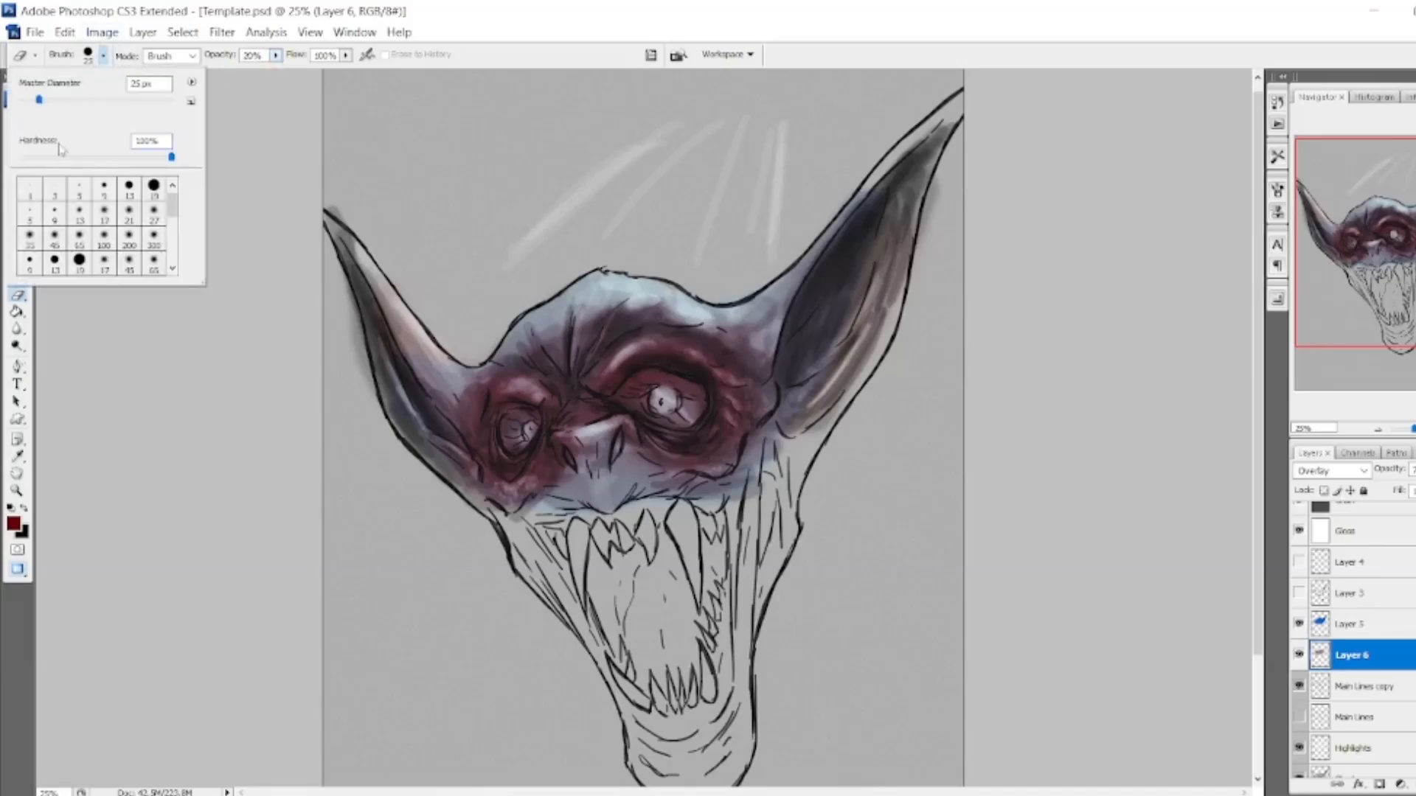
{"action": "left_click_drag", "start_coordinate": [41, 157], "coordinate": [21, 157]}
{"action": "left_click", "coordinate": [423, 24]}
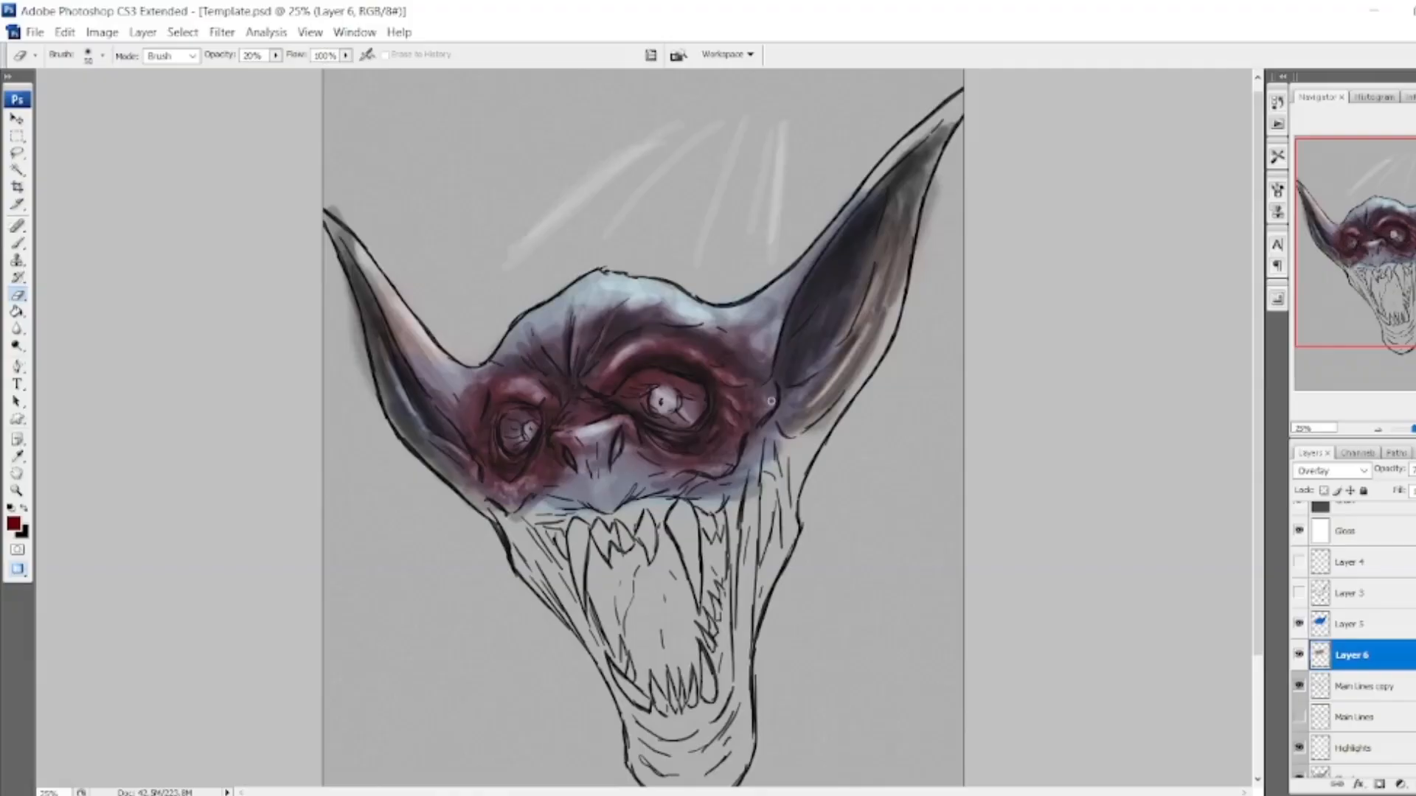
Enlarge the eraser to 250 px and soften the red on Layer 6 around the eyes and outer face.
{"action": "key", "text": "bracketright"}
{"action": "key", "text": "bracketright"}
{"action": "key", "text": "bracketright"}
{"action": "key", "text": "bracketright"}
{"action": "key", "text": "bracketright"}
{"action": "key", "text": "bracketright"}
{"action": "mouse_move", "coordinate": [750, 382]}
{"action": "left_mouse_down"}
{"action": "mouse_move", "coordinate": [725, 455]}
{"action": "mouse_move", "coordinate": [694, 464]}
{"action": "mouse_move", "coordinate": [610, 422]}
{"action": "mouse_move", "coordinate": [563, 434]}
{"action": "mouse_move", "coordinate": [531, 492]}
{"action": "mouse_move", "coordinate": [499, 491]}
{"action": "mouse_move", "coordinate": [483, 392]}
{"action": "left_mouse_up"}
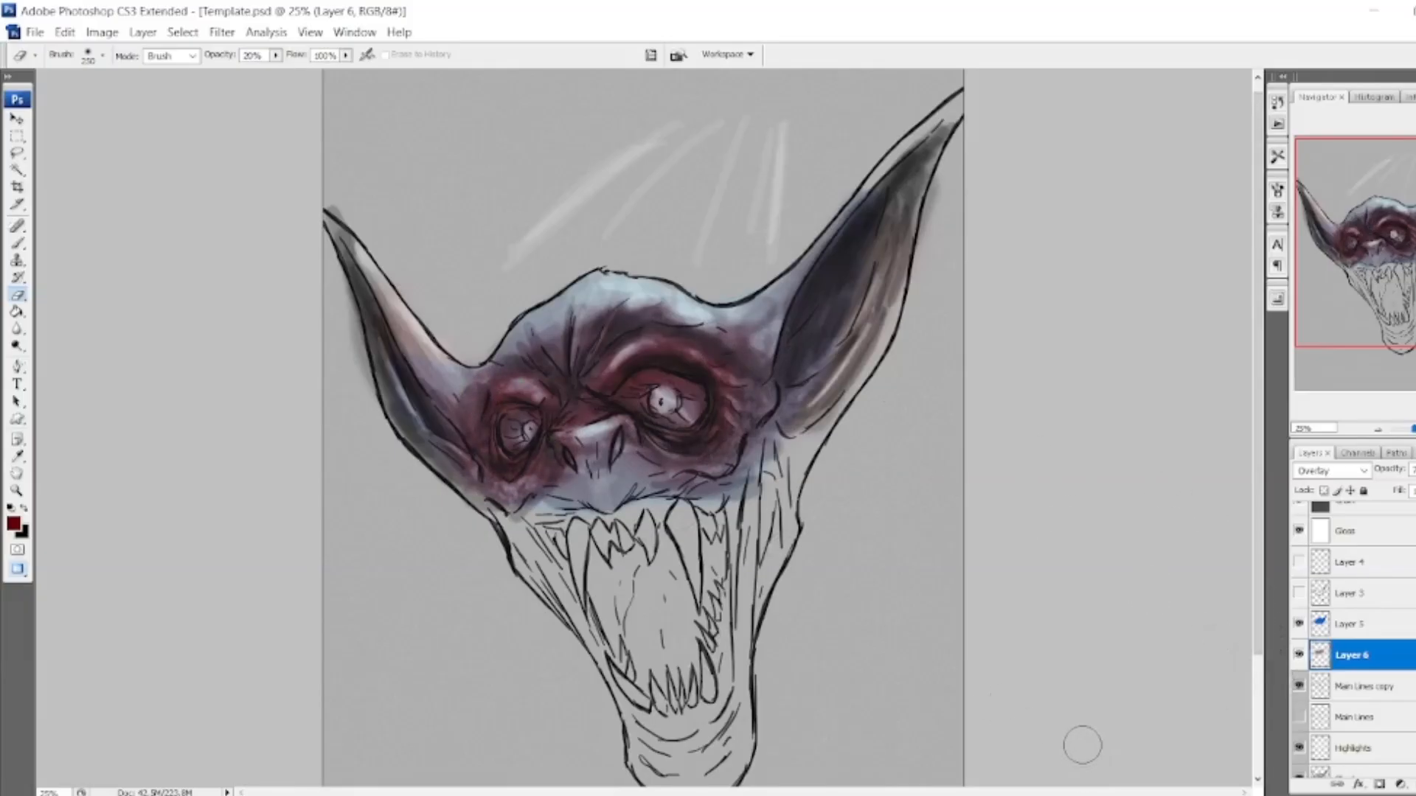
Show Layers 3 and 4 again and look through the layer stack.
{"action": "left_click", "coordinate": [1299, 593]}
{"action": "left_click", "coordinate": [1299, 562]}
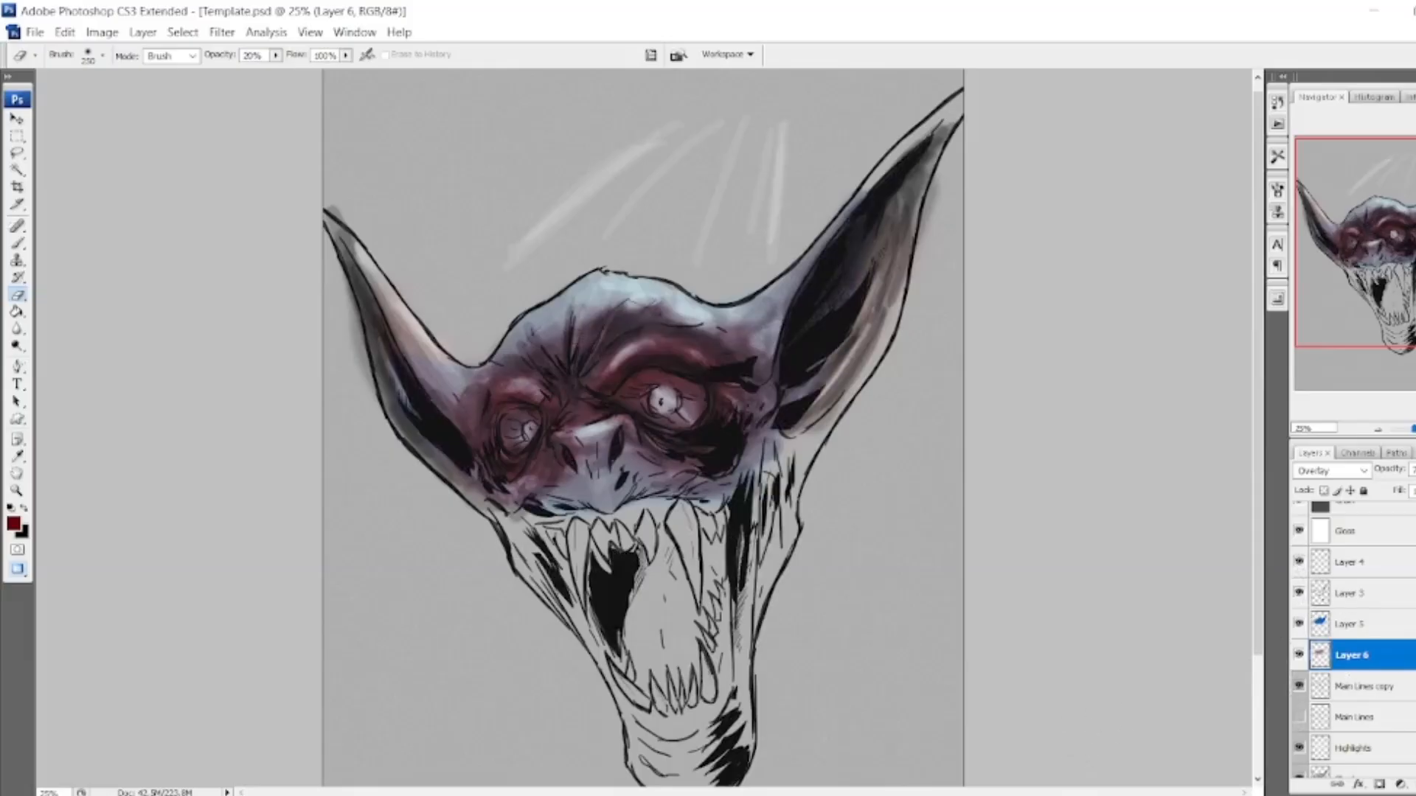
{"action": "scroll", "coordinate": [1354, 634], "scroll_direction": "down", "scroll_amount": 3}
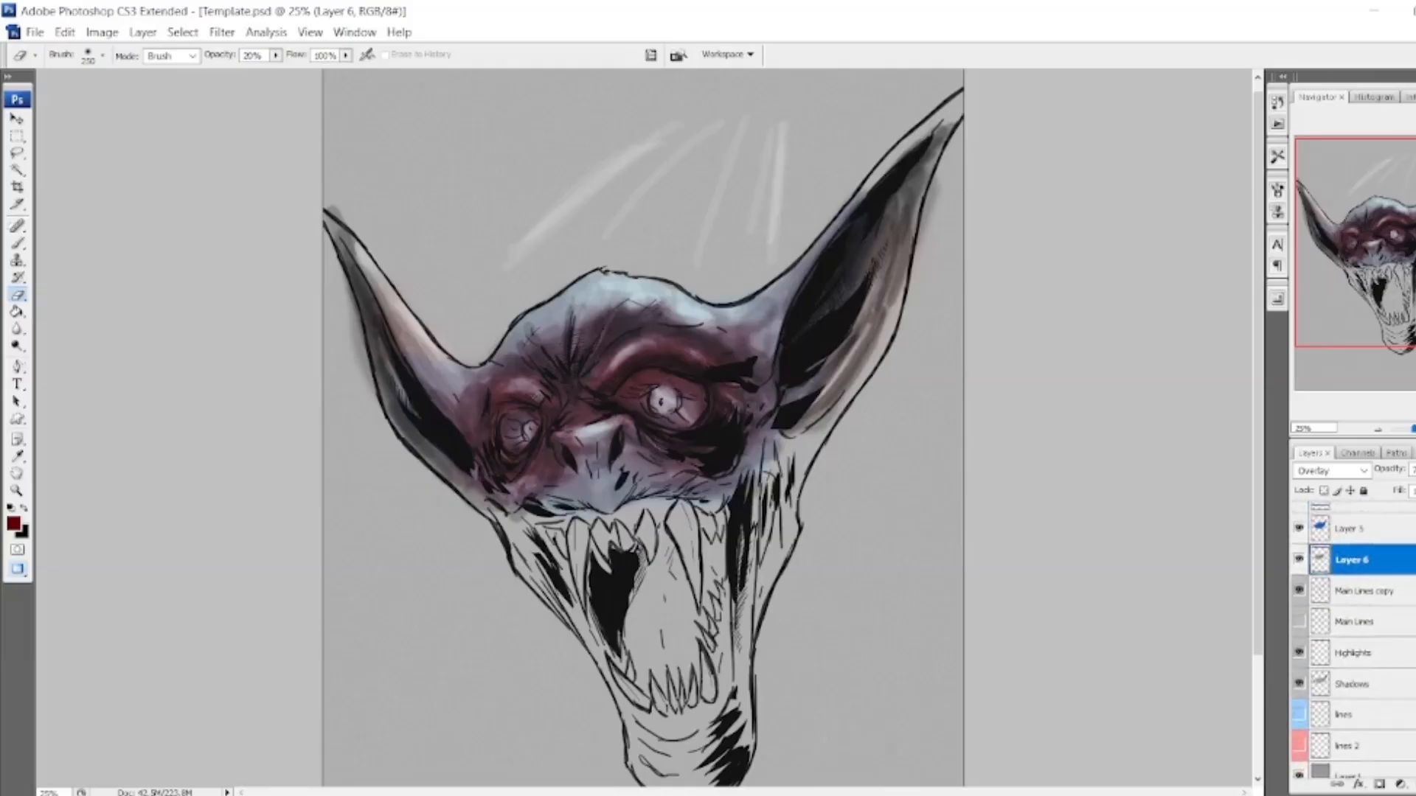
{"action": "scroll", "coordinate": [1353, 635], "scroll_direction": "up", "scroll_amount": 3}
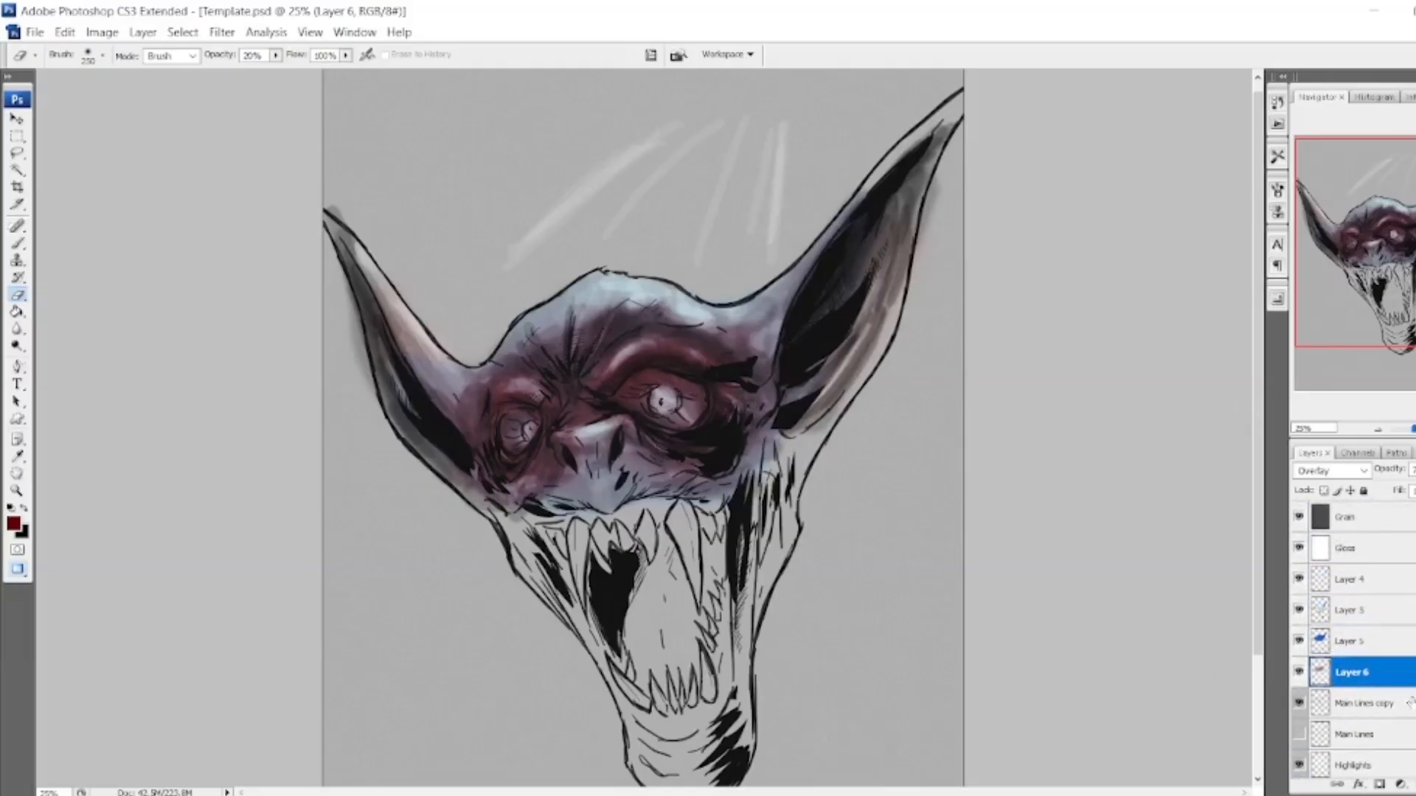